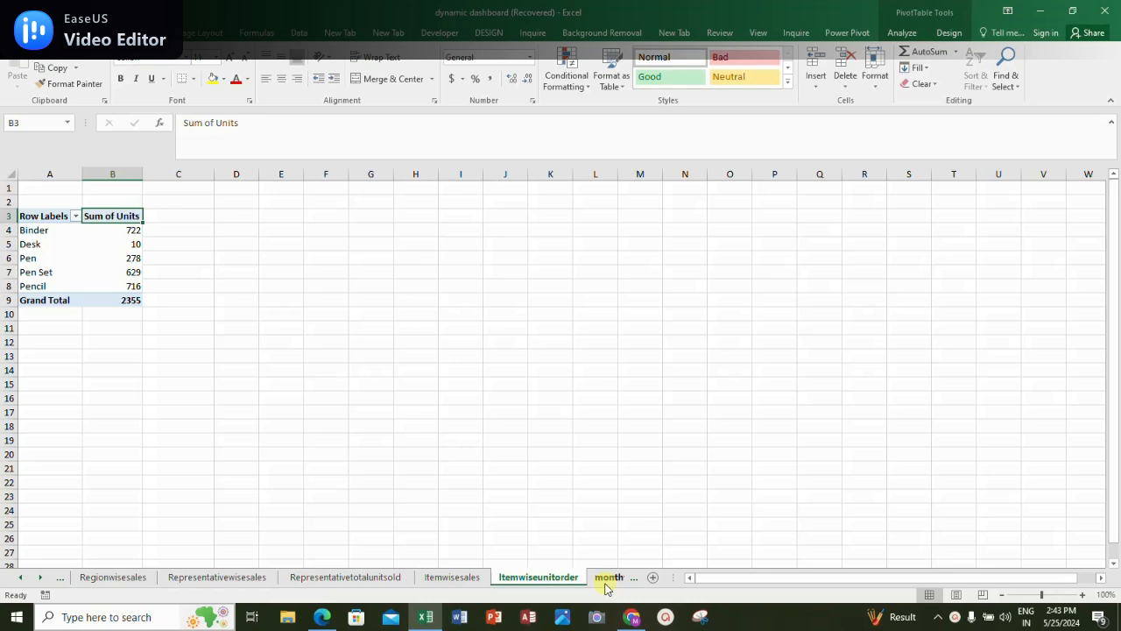
# Go past the month-wise sales pivot sheet to the Dashboard and filter it by Jan, Feb, Mar and Apr in turn
pyautogui.click(604, 577)
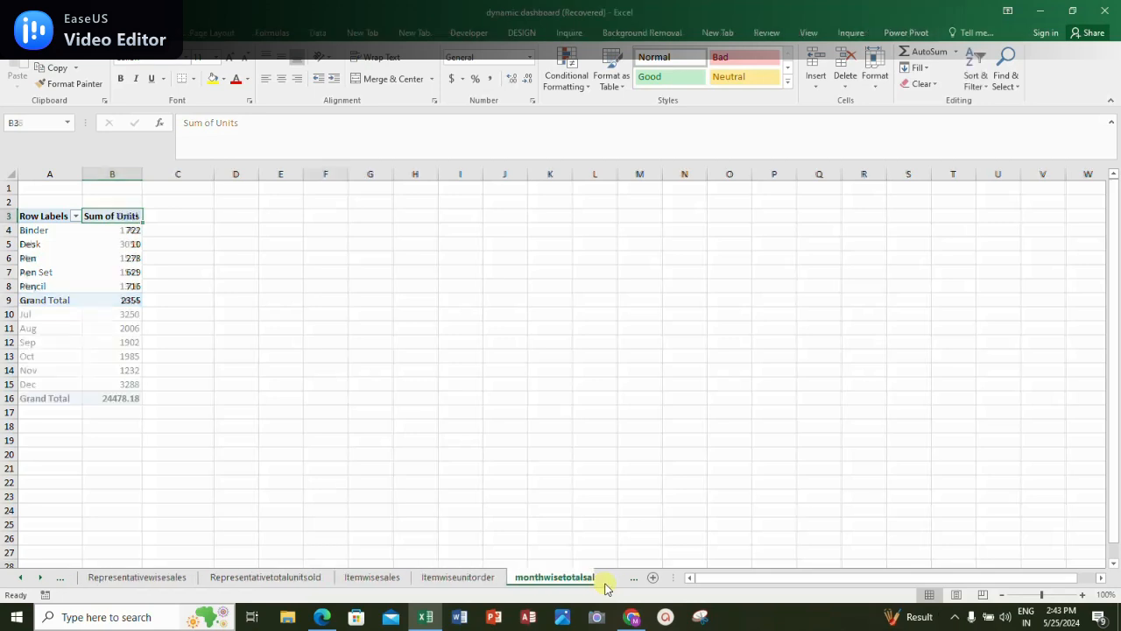
pyautogui.click(605, 577)
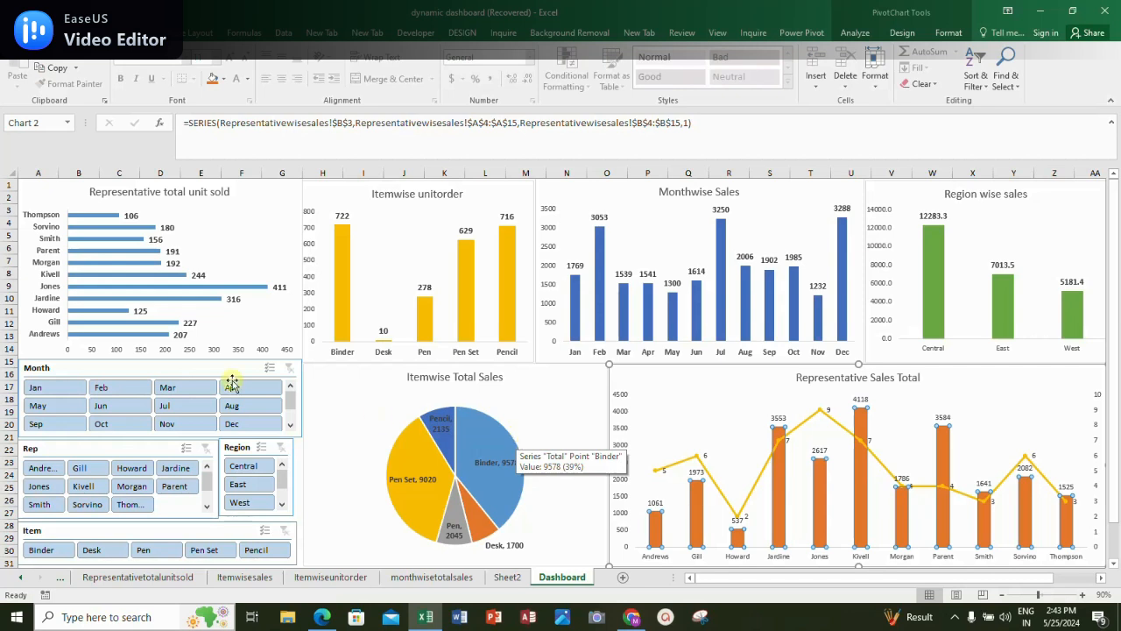
pyautogui.click(56, 390)
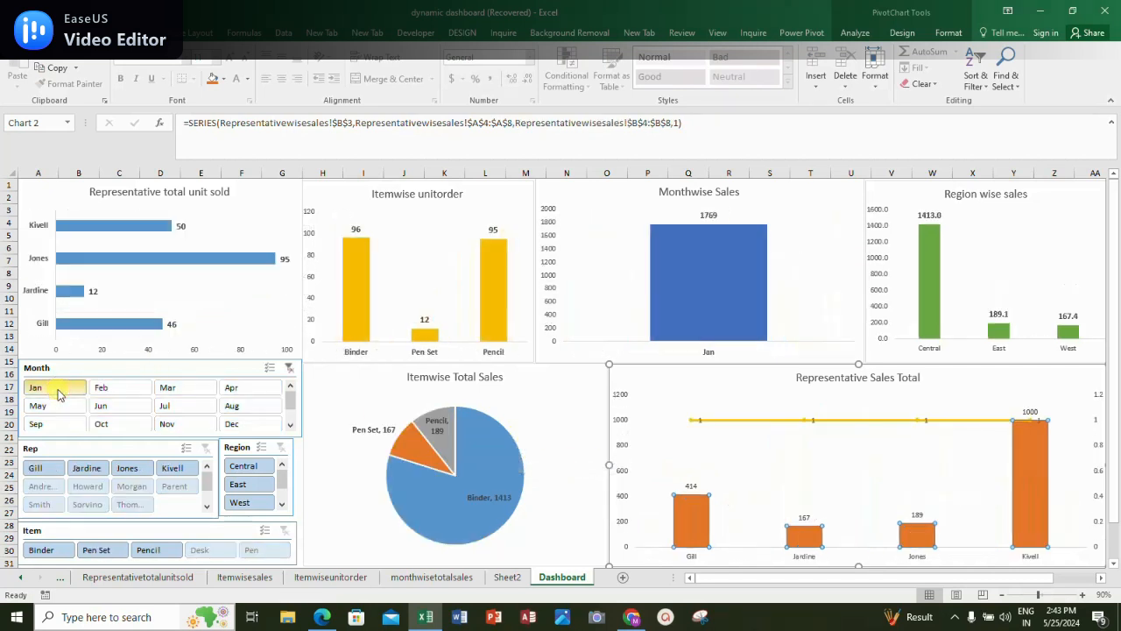
pyautogui.click(127, 391)
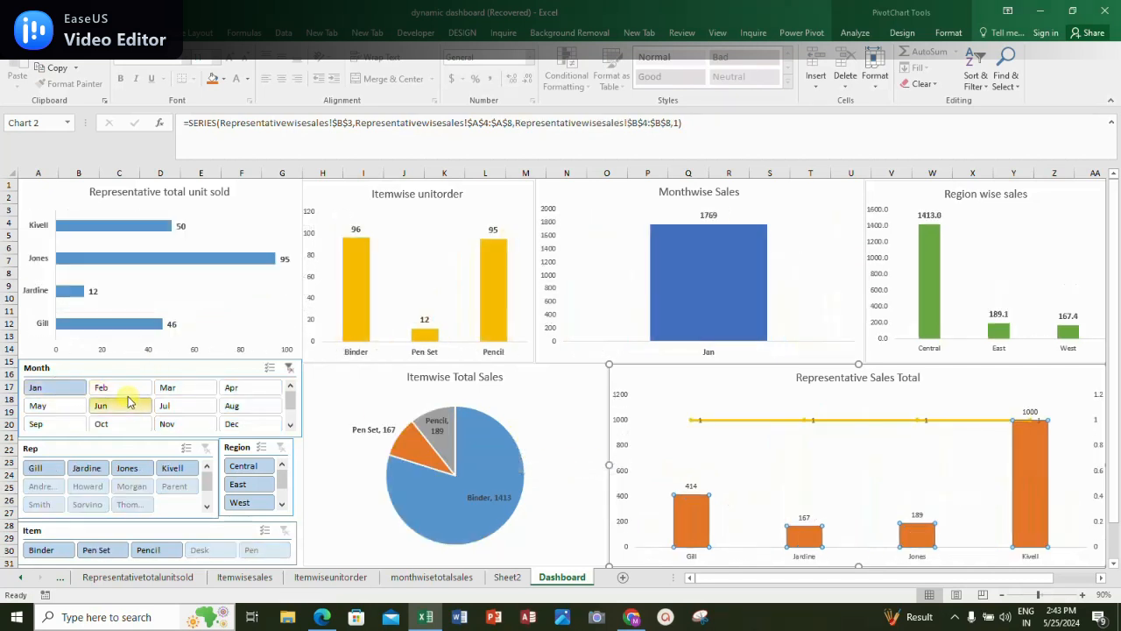
pyautogui.click(184, 391)
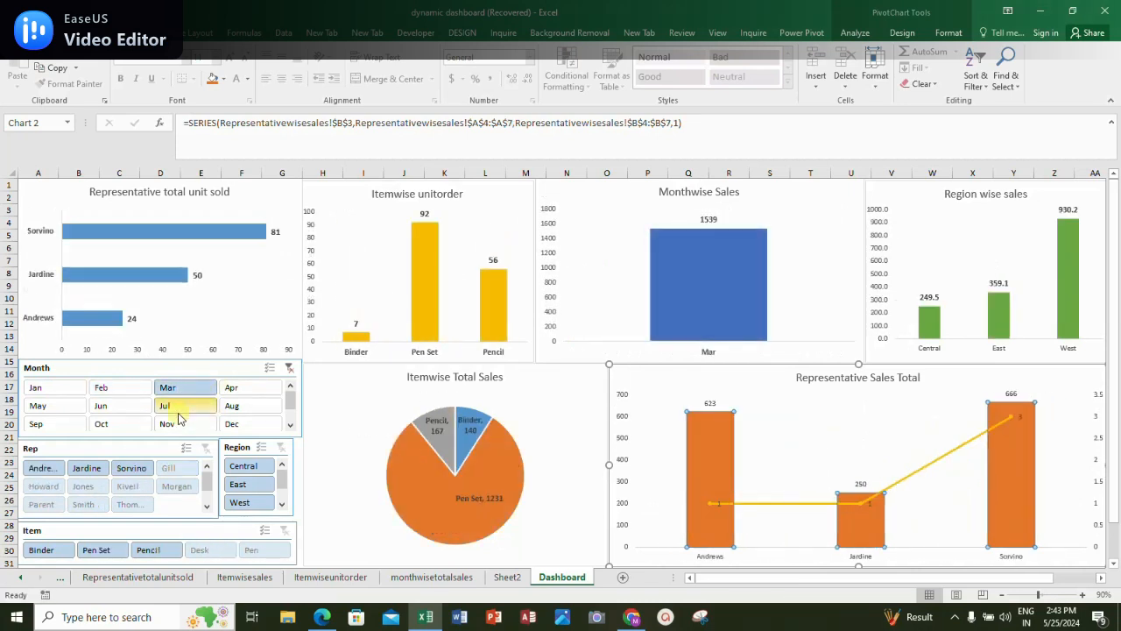
pyautogui.click(233, 393)
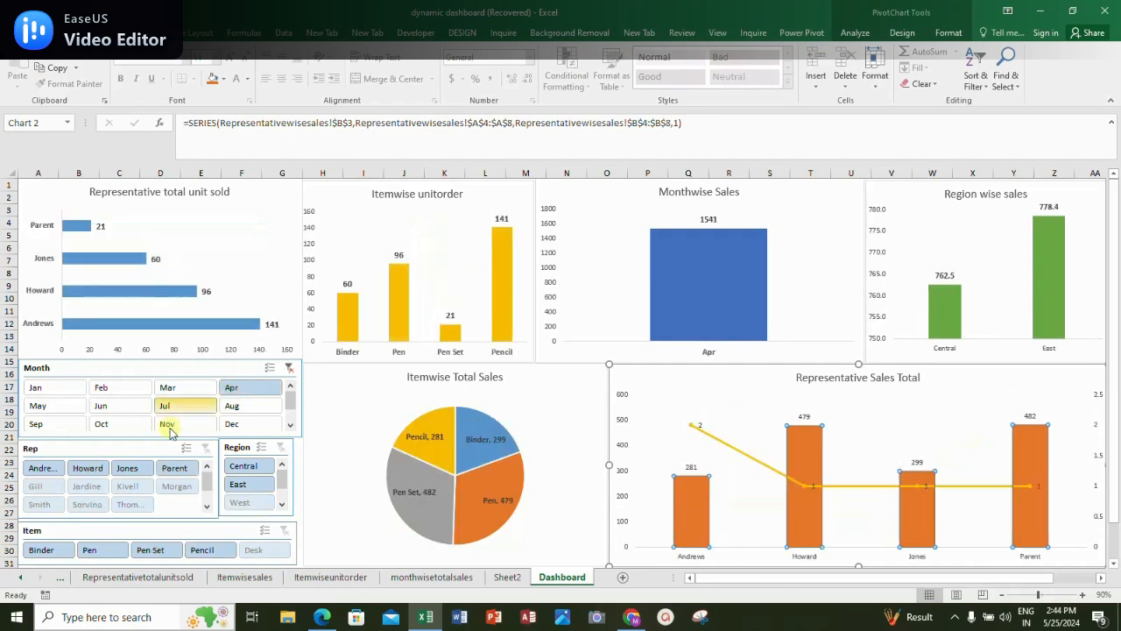
# Filter the dashboard by Jan, May, Jun, Jul, Dec and Nov in turn and clear the Month filter
pyautogui.click(37, 388)
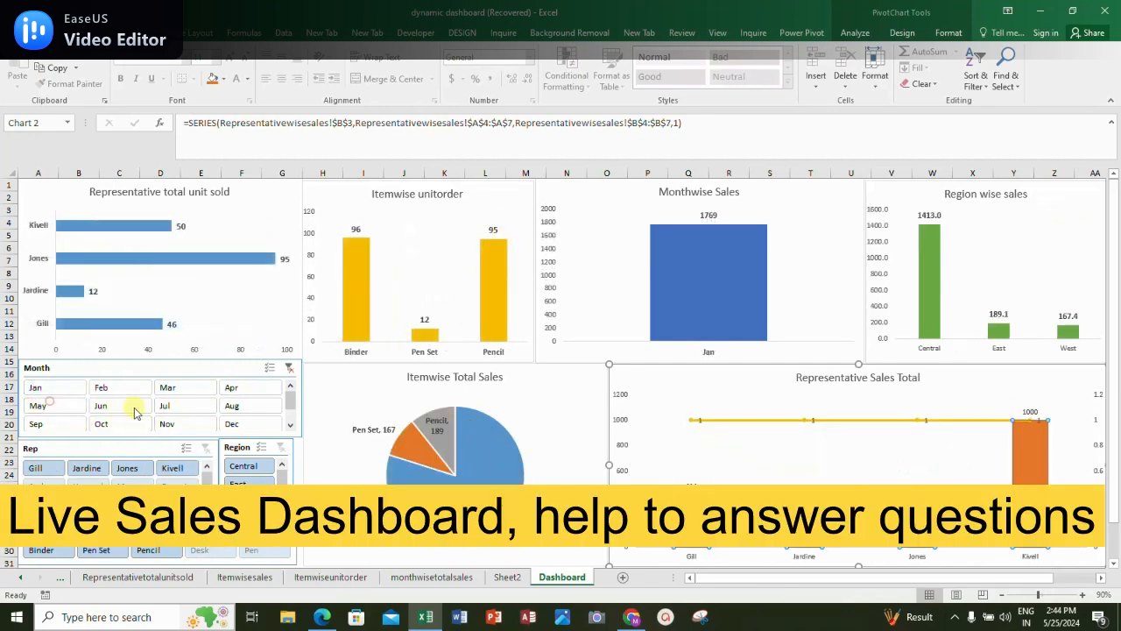
pyautogui.click(45, 406)
pyautogui.click(123, 405)
pyautogui.click(192, 409)
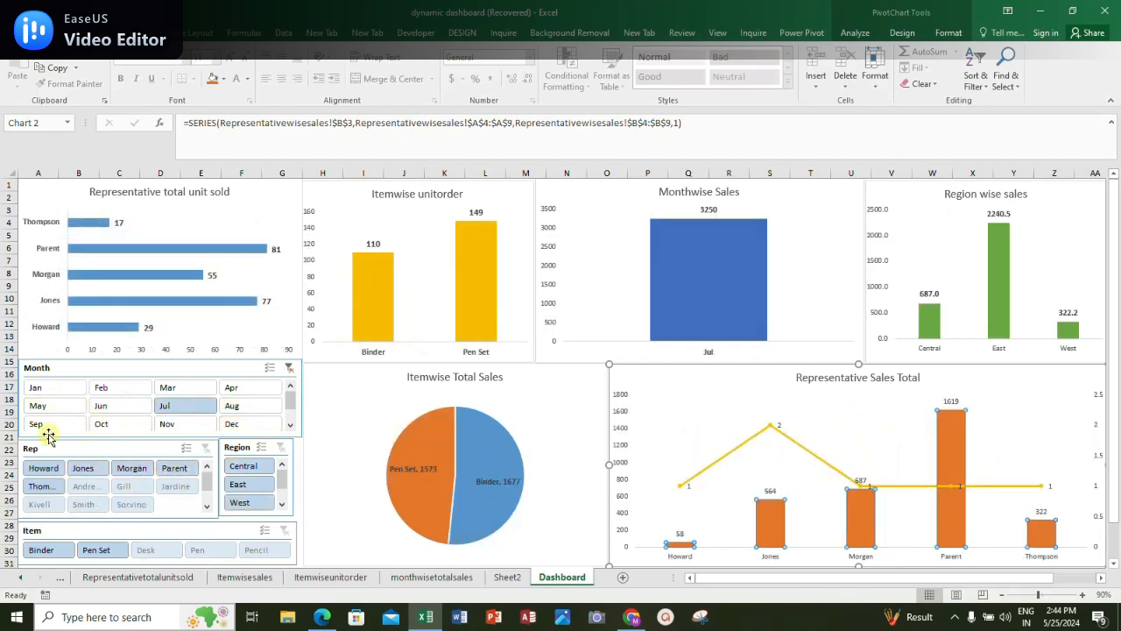
pyautogui.click(235, 426)
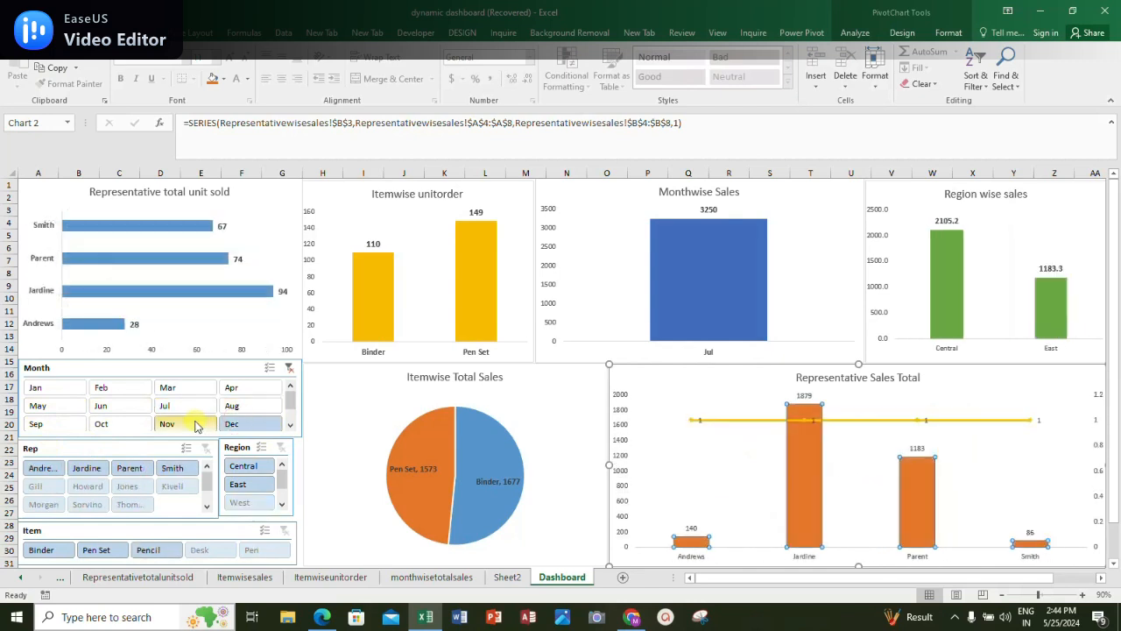
pyautogui.click(196, 426)
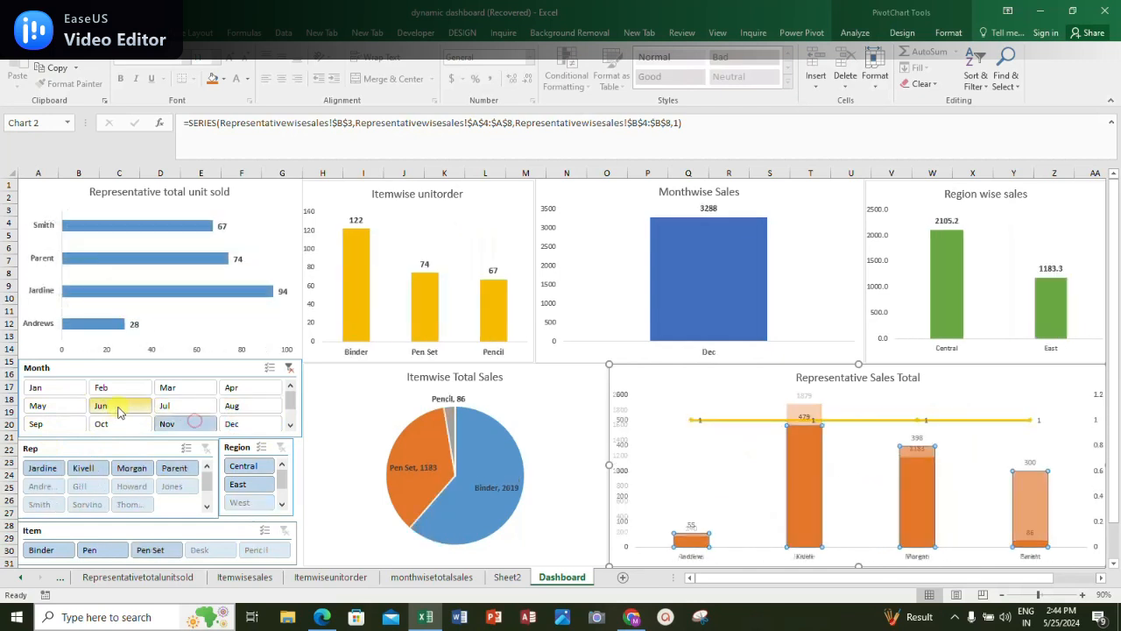
pyautogui.click(286, 369)
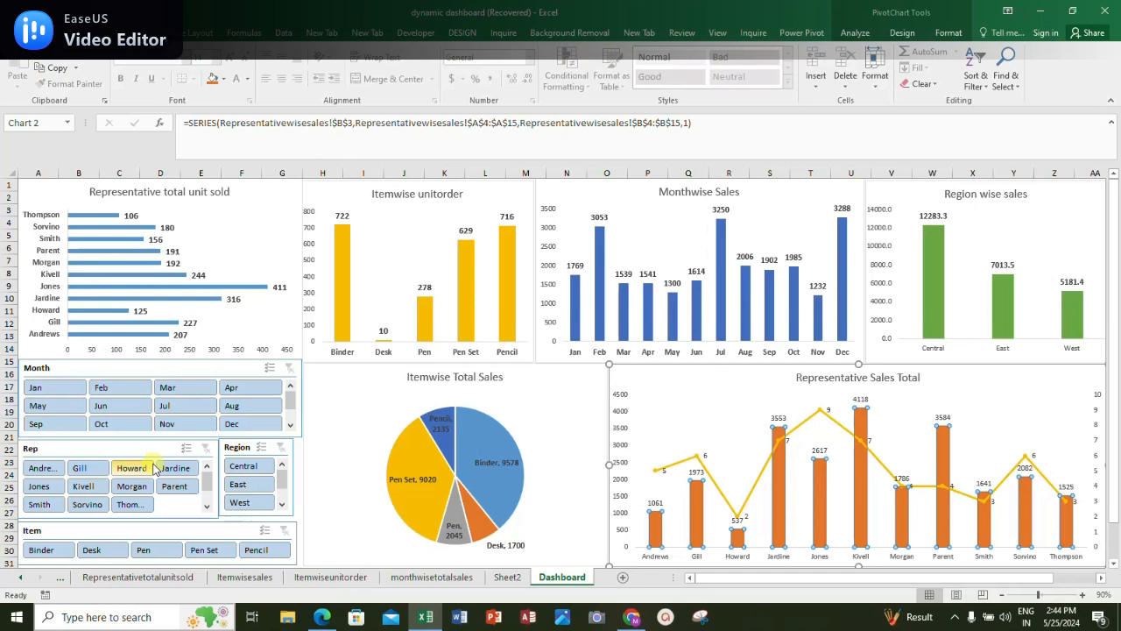
# On the SalesOrders sheet, examine the OrderDate, Region, Rep, Item, Units, Unit Cost and Total columns and their first record
pyautogui.click(22, 582)
pyautogui.click(103, 578)
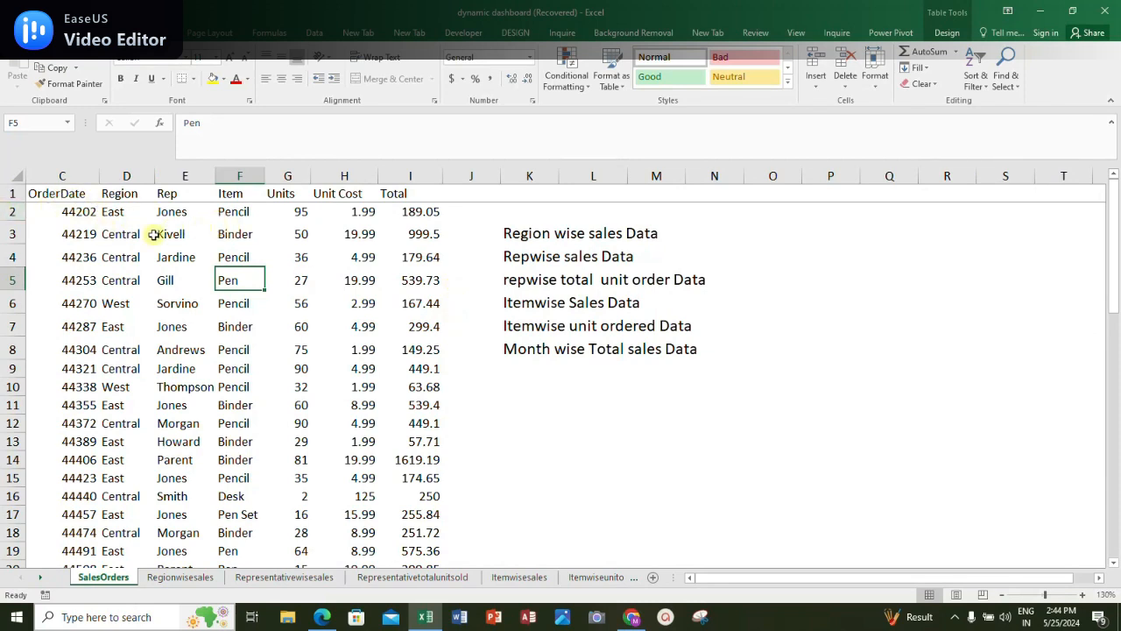
pyautogui.click(72, 194)
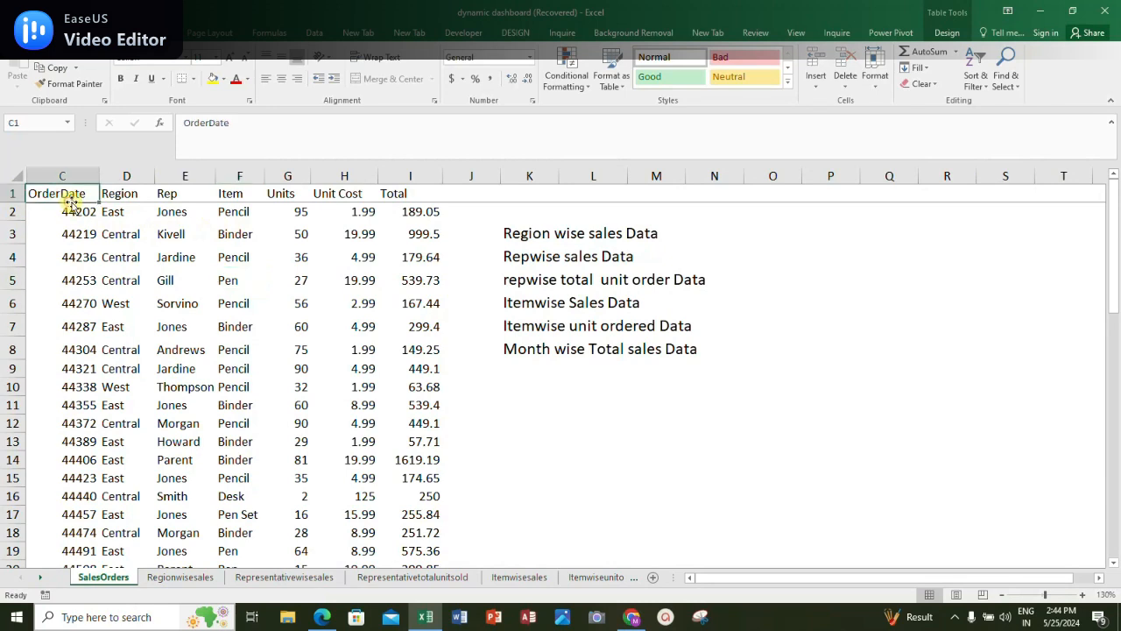
pyautogui.click(139, 201)
pyautogui.click(176, 198)
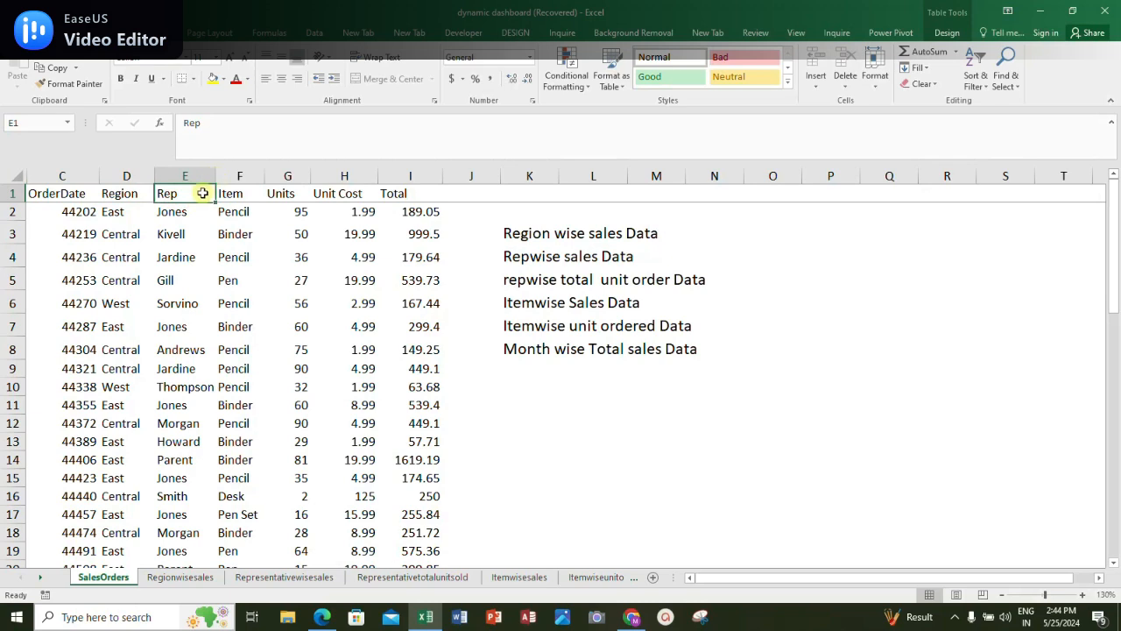
pyautogui.click(253, 194)
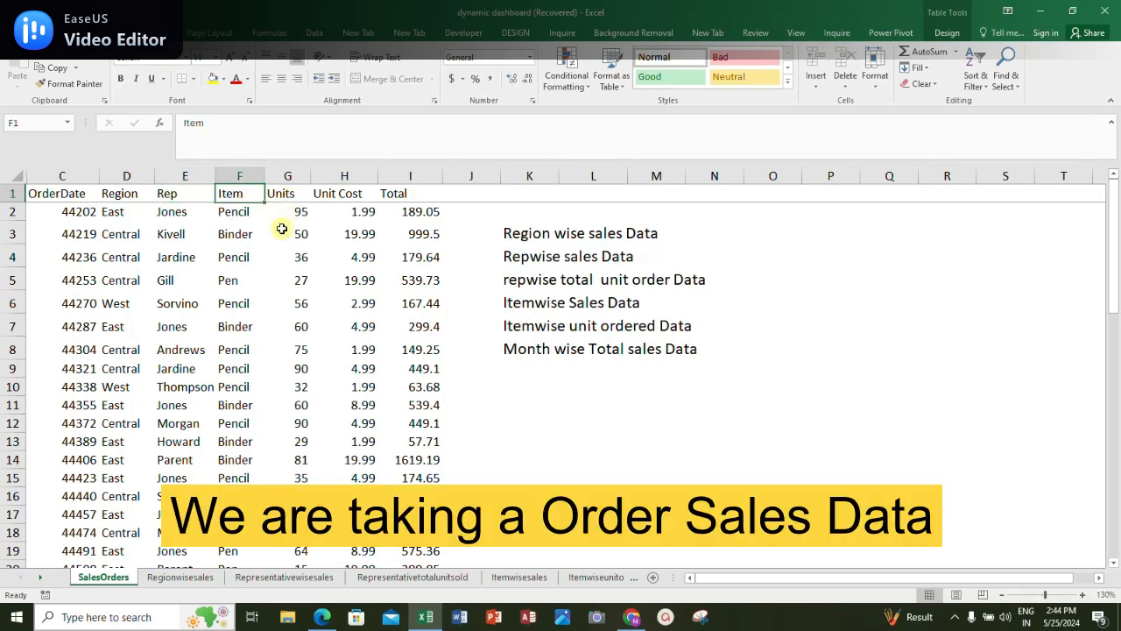
pyautogui.click(303, 194)
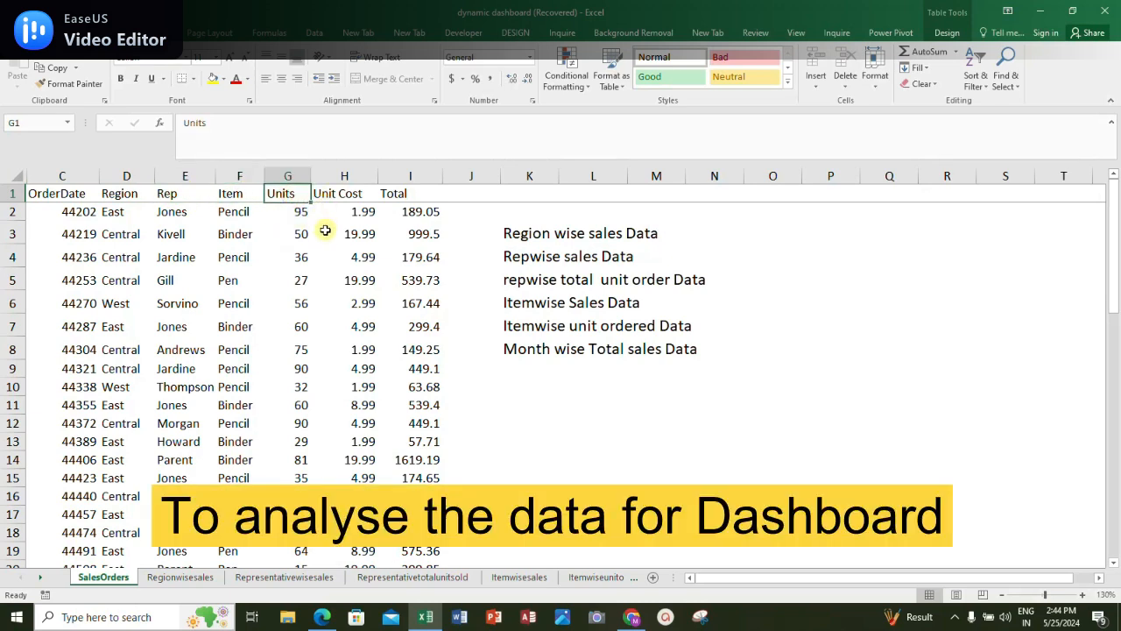
pyautogui.click(252, 215)
pyautogui.click(291, 213)
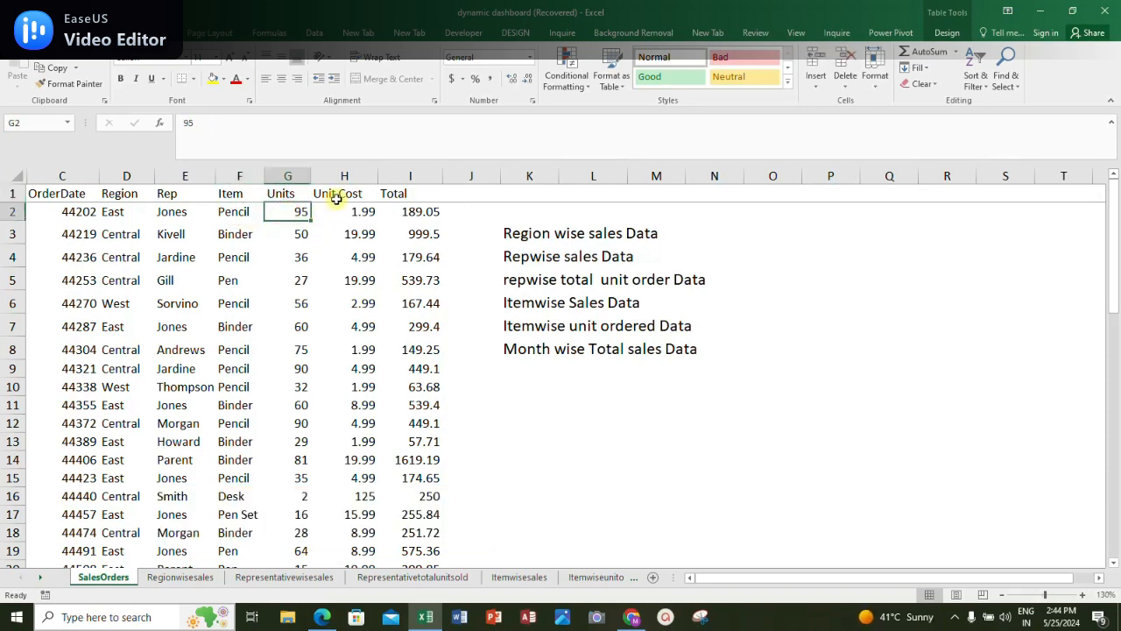
pyautogui.click(338, 196)
pyautogui.click(359, 216)
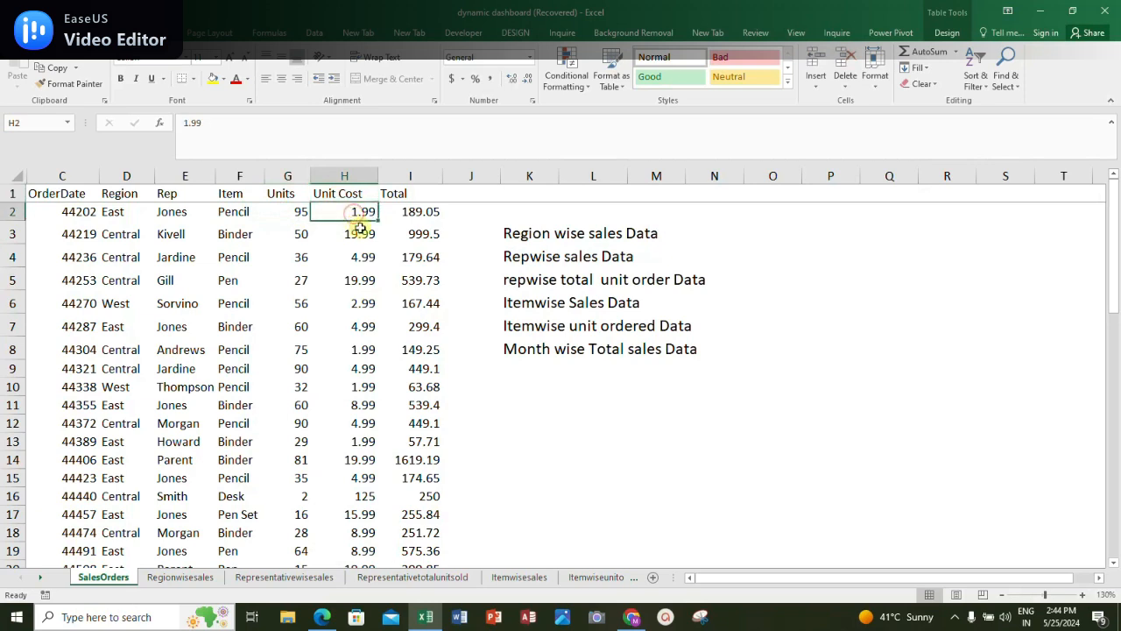
pyautogui.click(410, 196)
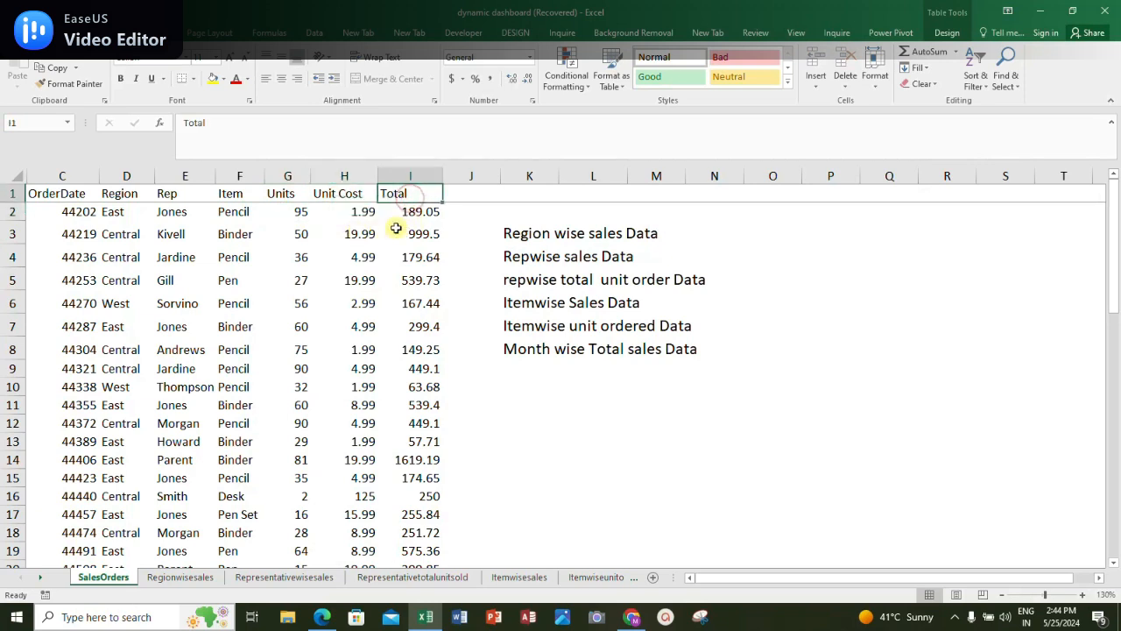
pyautogui.click(417, 217)
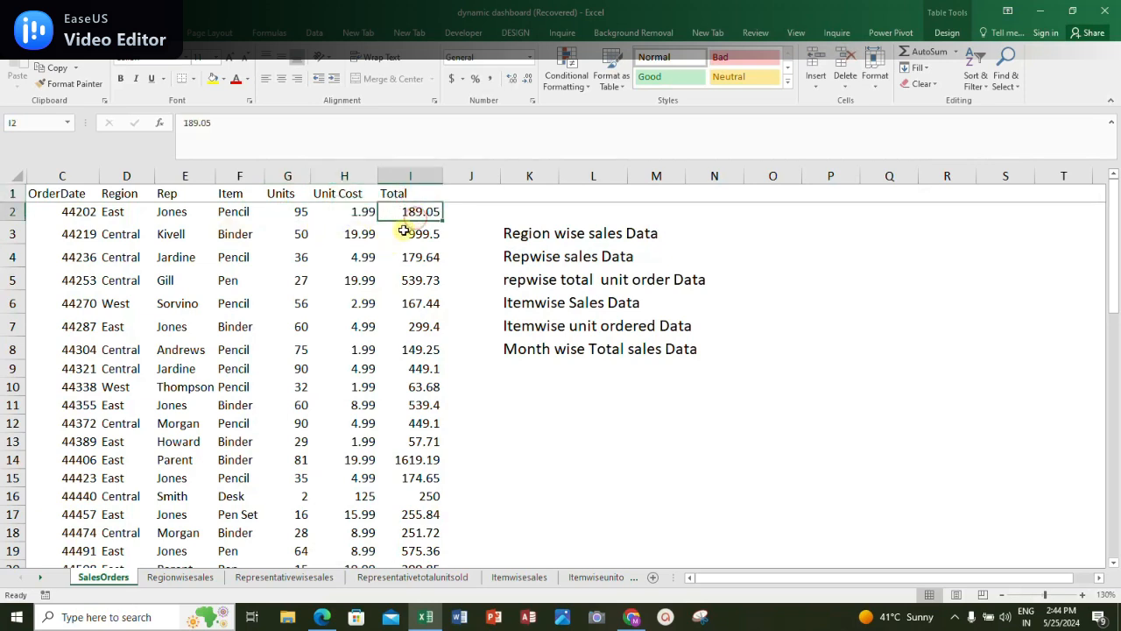
# Review the list of required summaries in K3:K8, from region-wise sales to month-wise total sales
pyautogui.moveTo(544, 233); pyautogui.dragTo(534, 345)
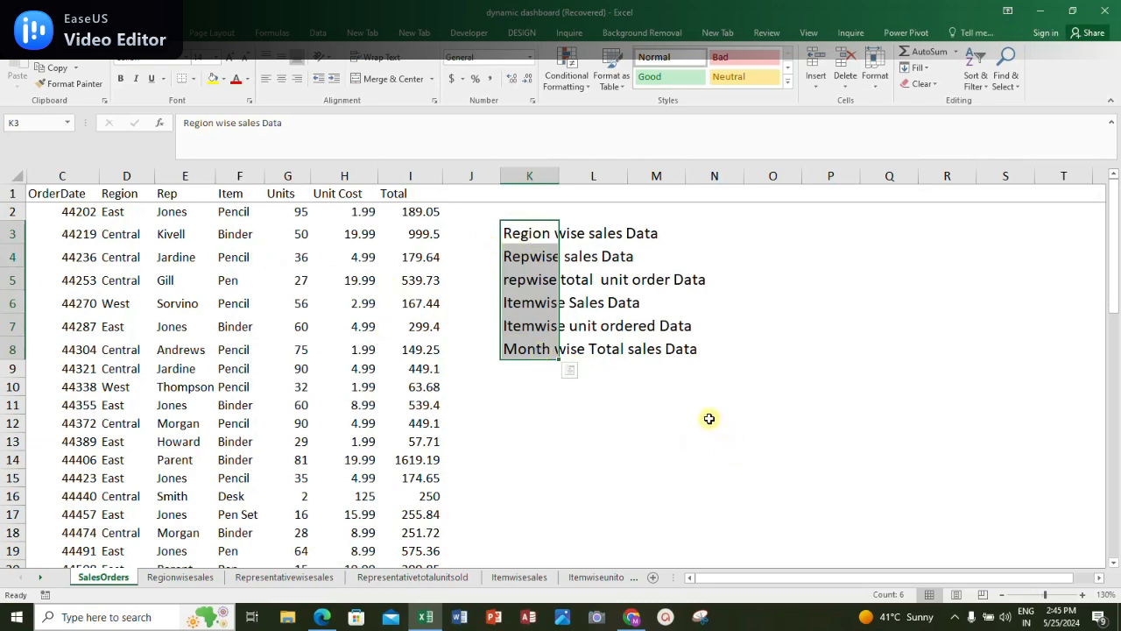
pyautogui.click(543, 232)
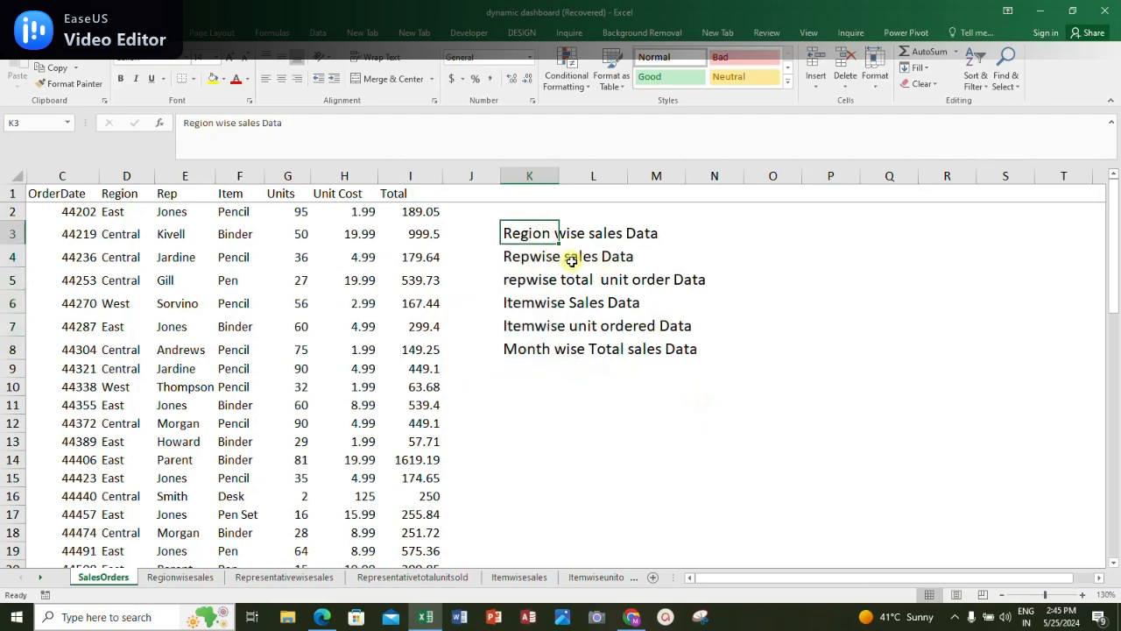
pyautogui.click(543, 254)
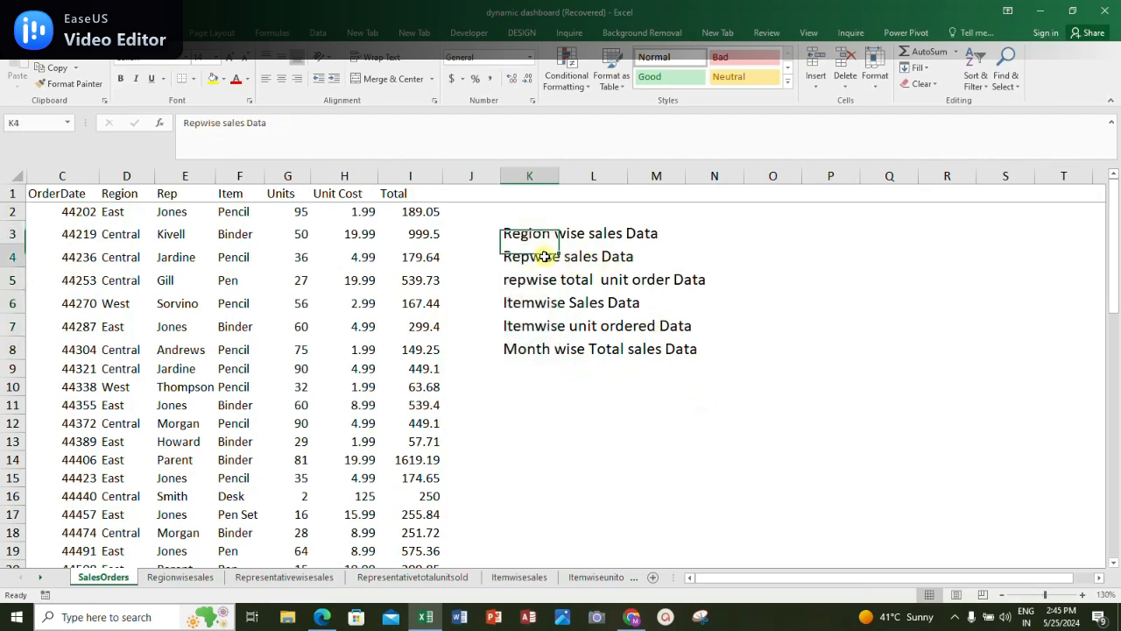
pyautogui.click(538, 281)
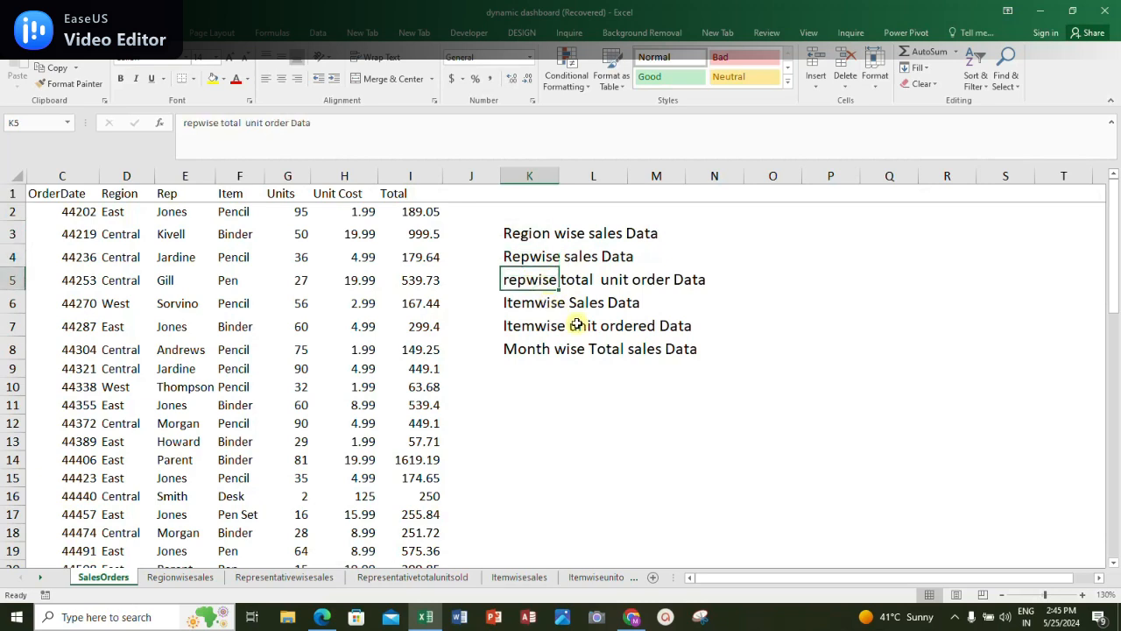
pyautogui.click(543, 302)
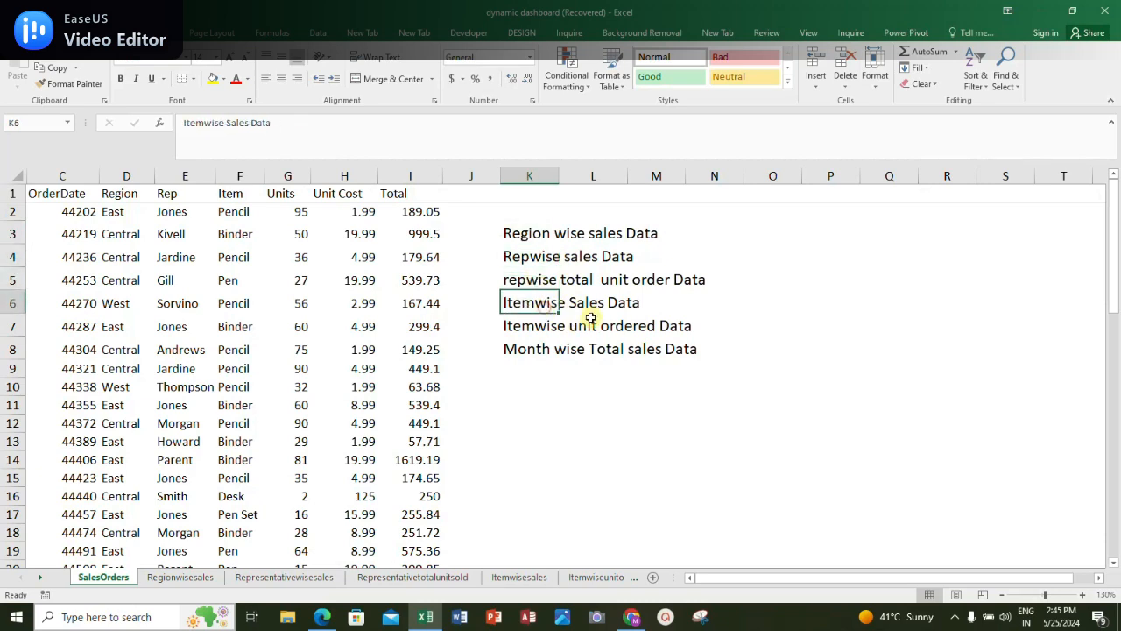
pyautogui.click(533, 329)
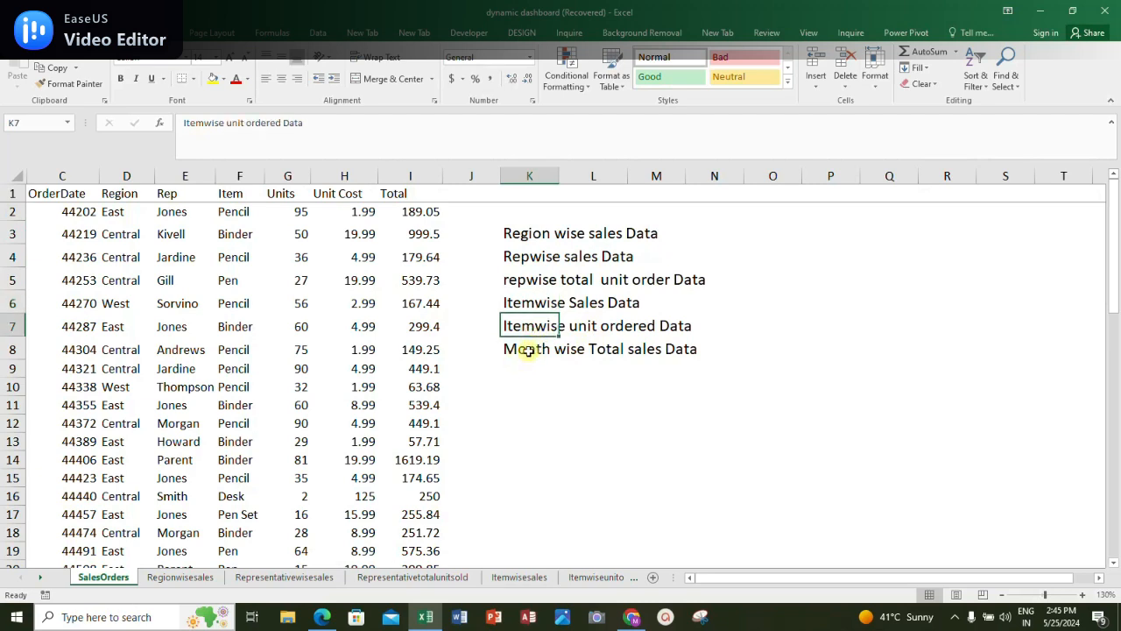
pyautogui.click(529, 347)
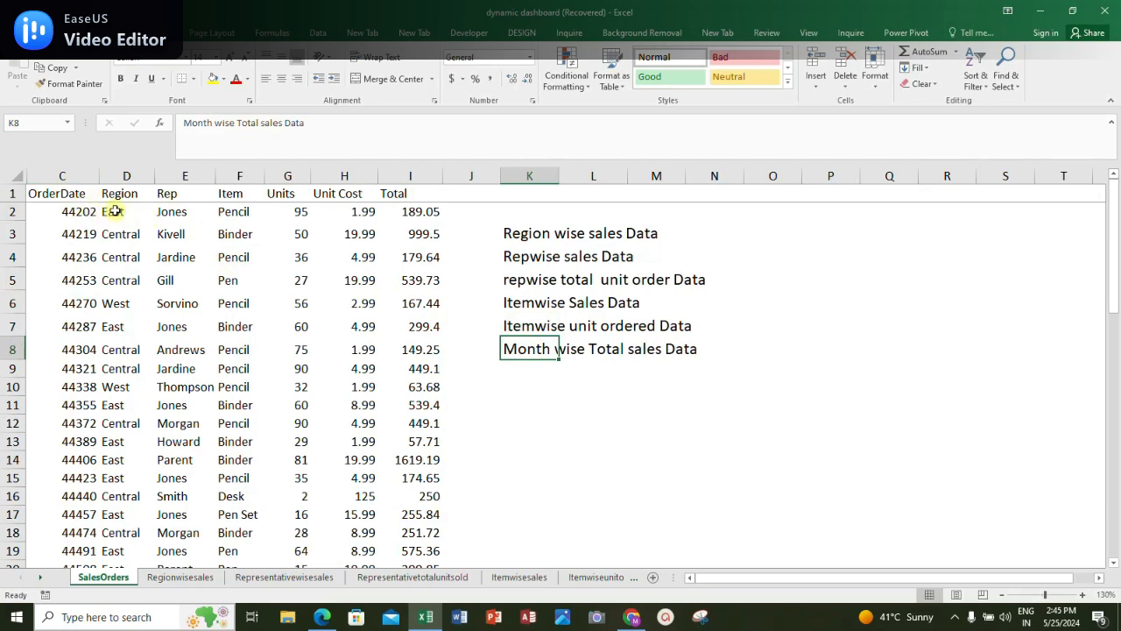
# Copy the SalesOrders range C1:L57 into a new blank workbook at A1 and fit column A to its contents
pyautogui.moveTo(60, 194); pyautogui.dragTo(573, 380)
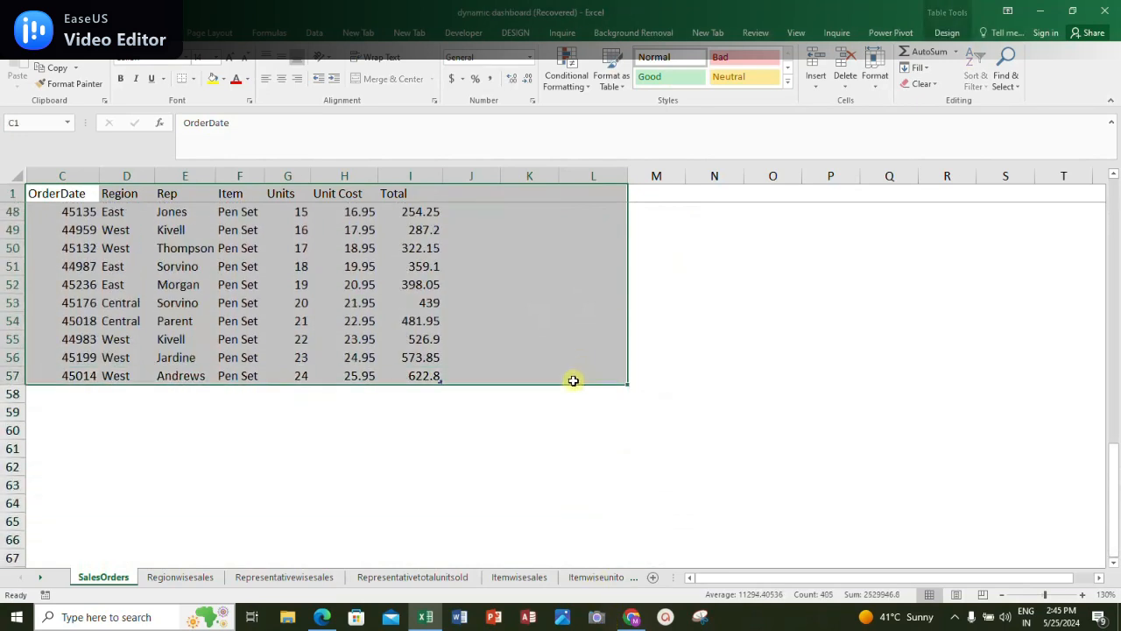
pyautogui.hotkey('ctrl', 'c')
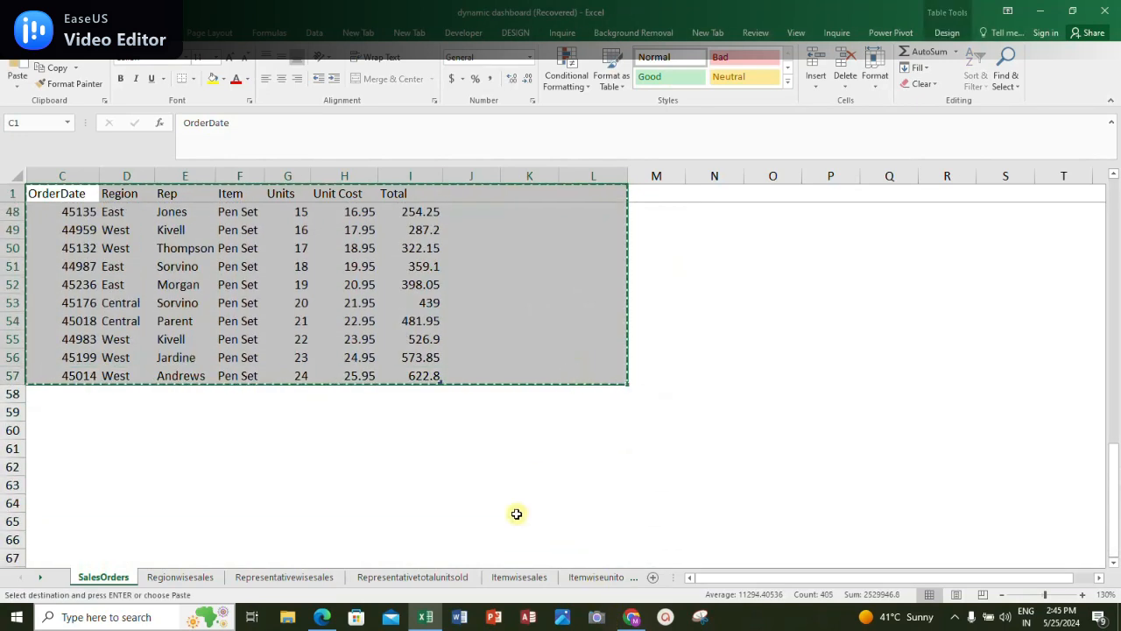
pyautogui.click(429, 619)
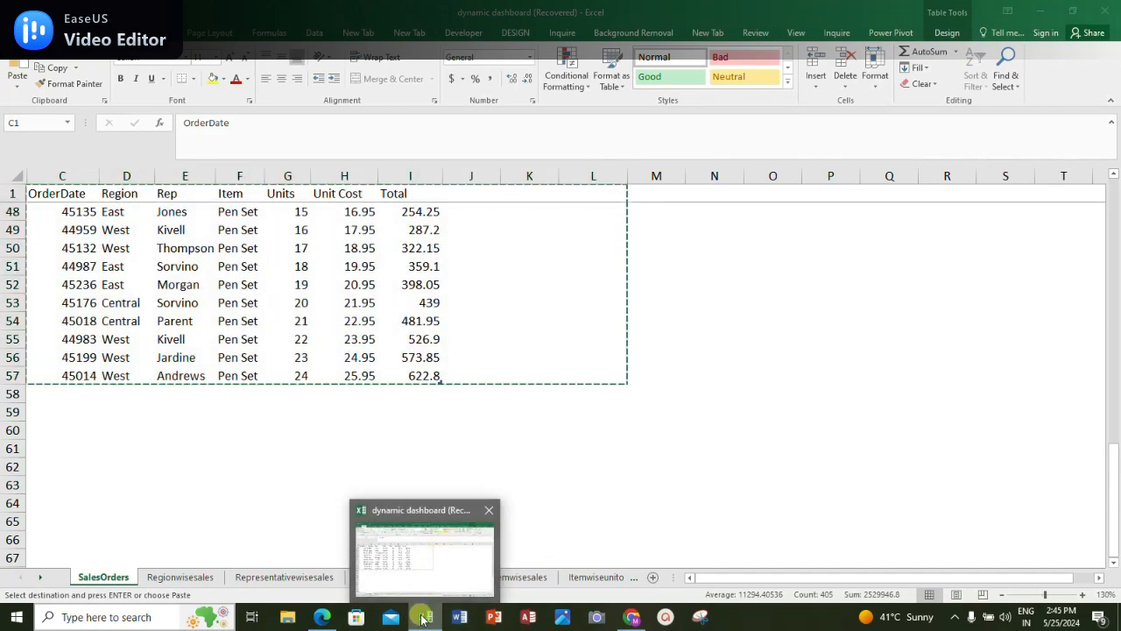
pyautogui.rightClick(427, 618)
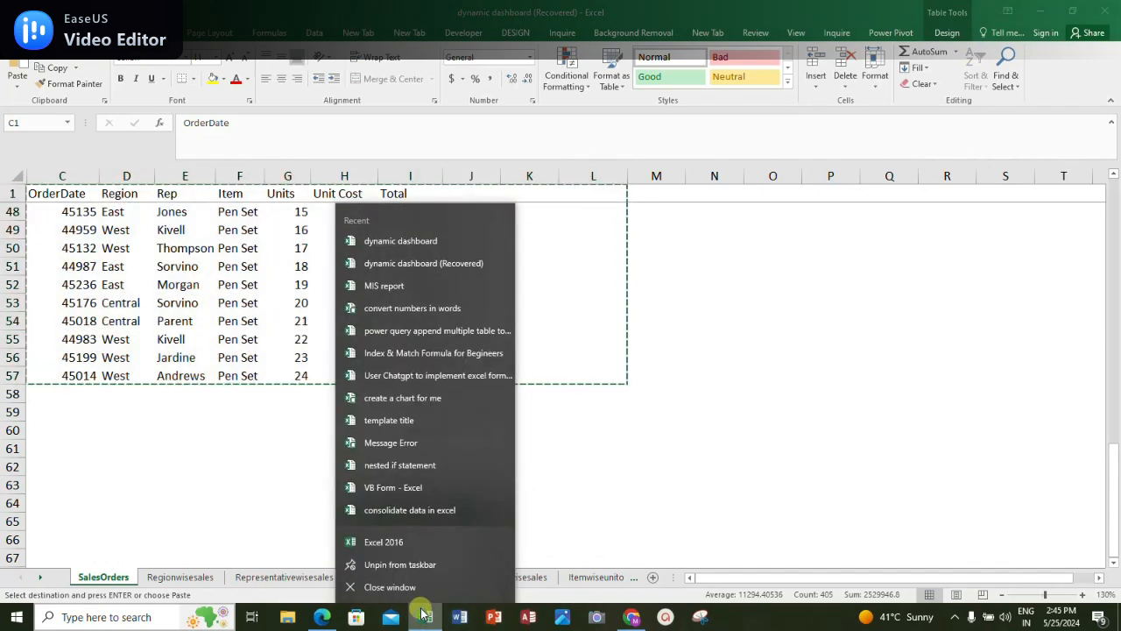
pyautogui.click(391, 541)
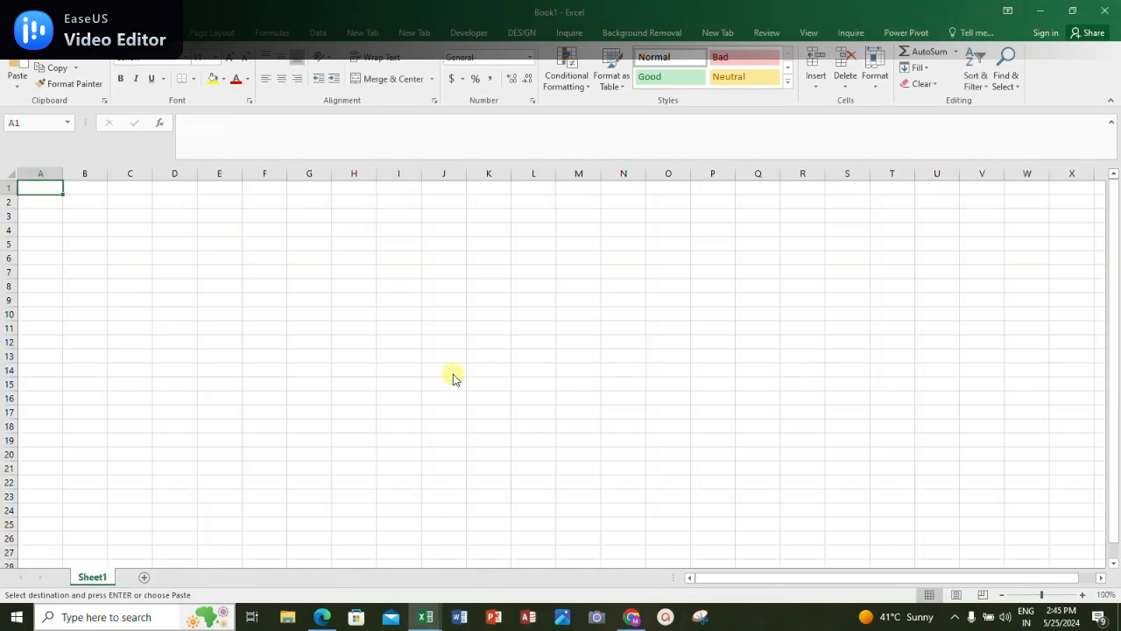
pyautogui.hotkey('ctrl', 'v')
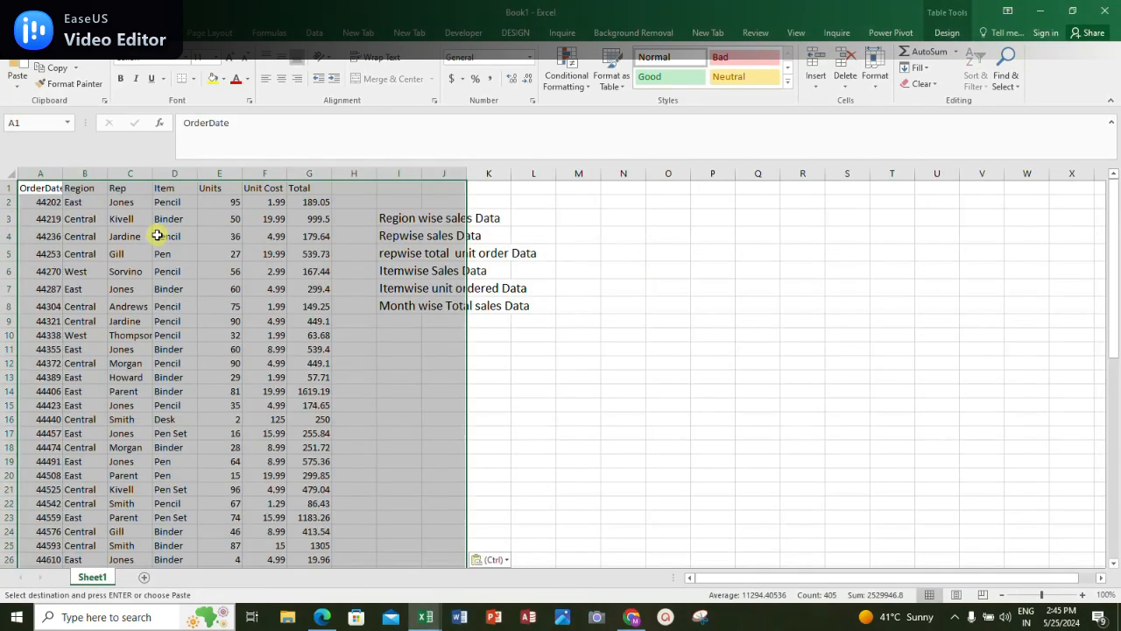
pyautogui.click(308, 236)
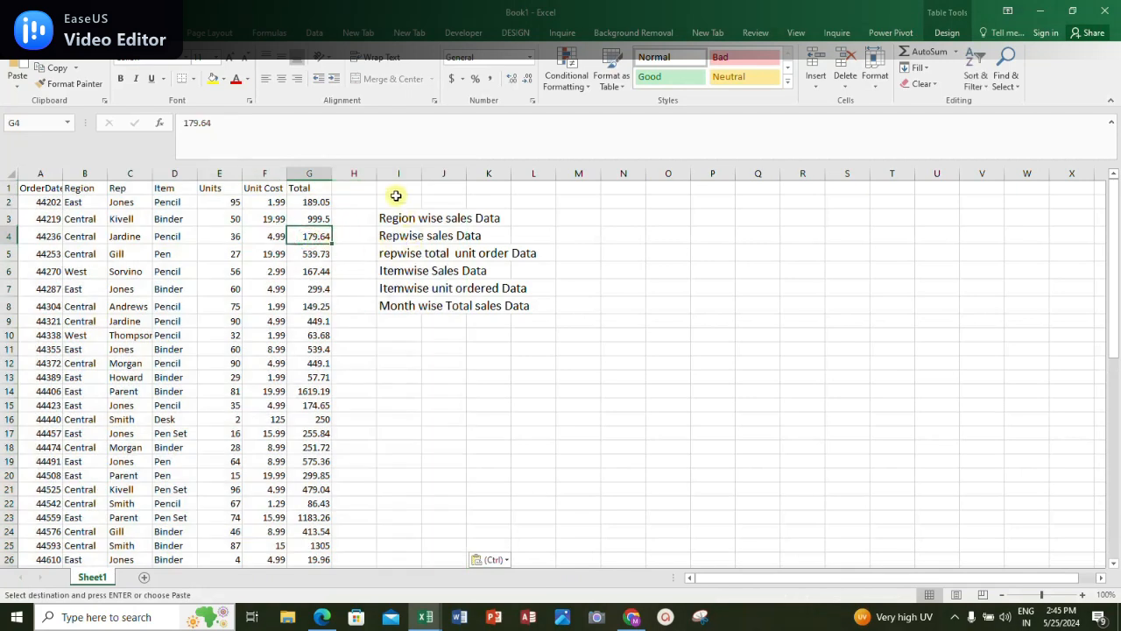
pyautogui.doubleClick(60, 173)
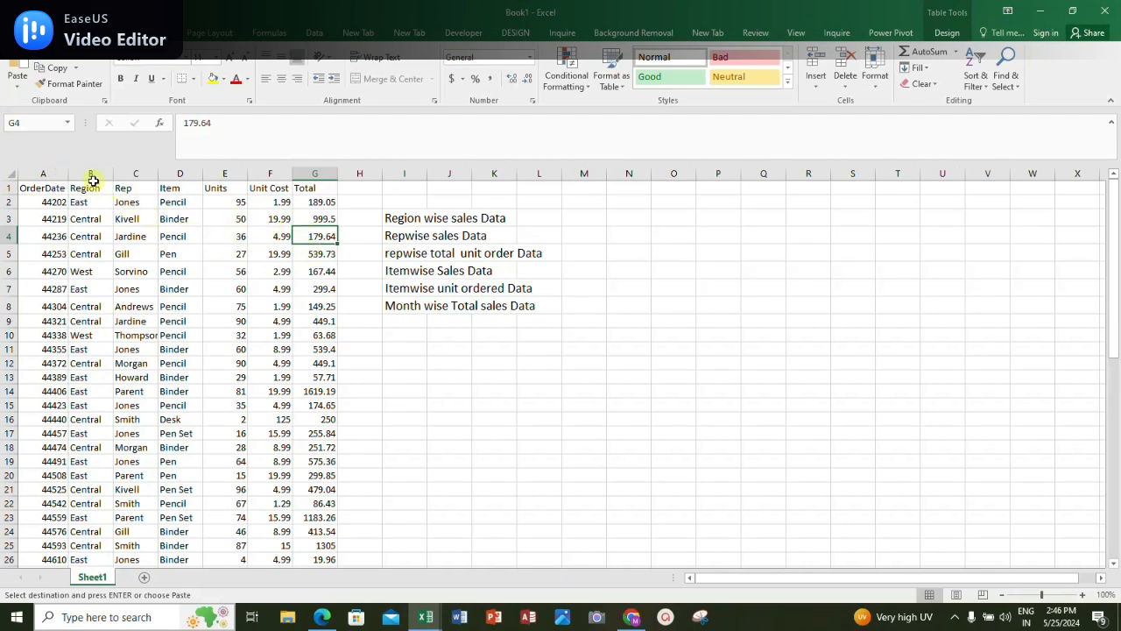
# Fit column I to the width of the summary list it contains
pyautogui.moveTo(49, 188); pyautogui.dragTo(315, 364)
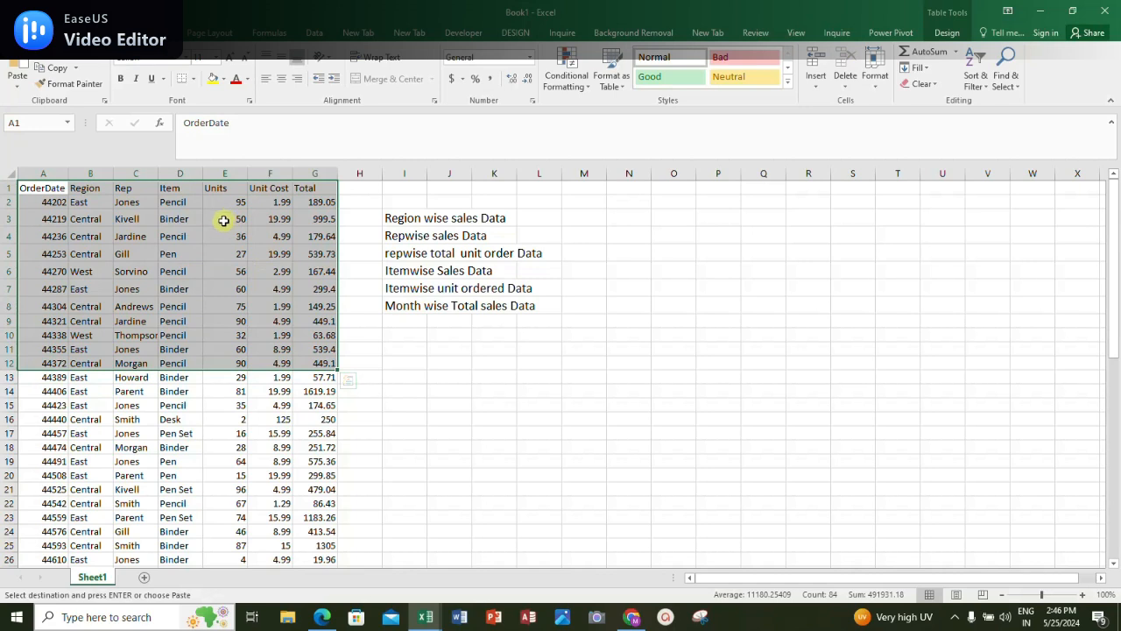
pyautogui.click(424, 219)
pyautogui.doubleClick(427, 168)
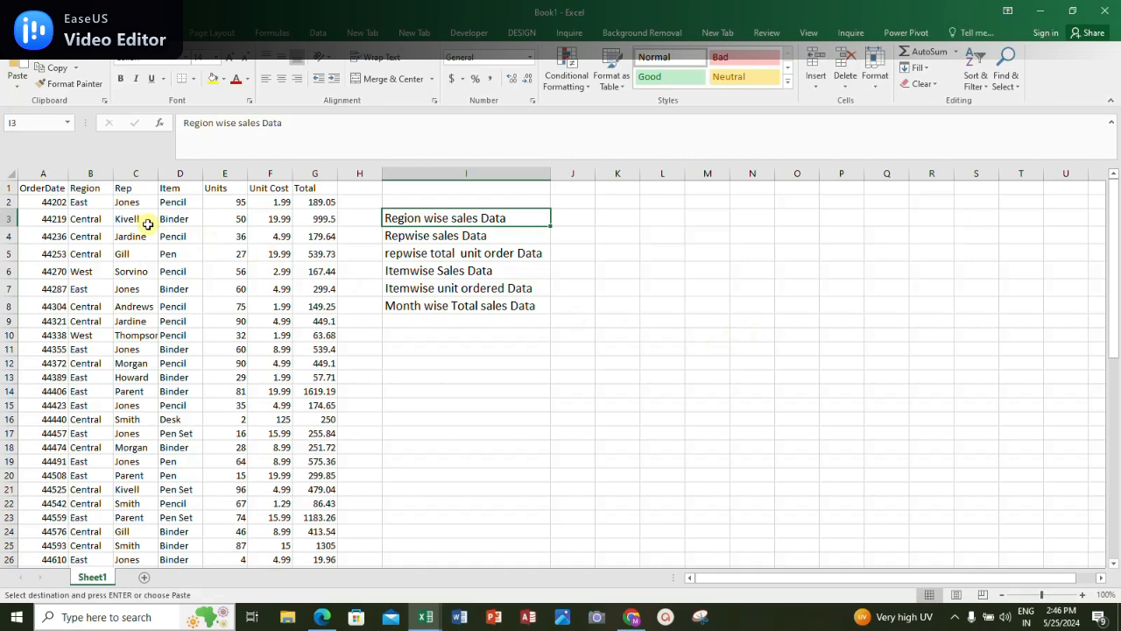
# Format all OrderDate values from A2 down to the last record as dates of the type 14-Mar-12
pyautogui.click(54, 202)
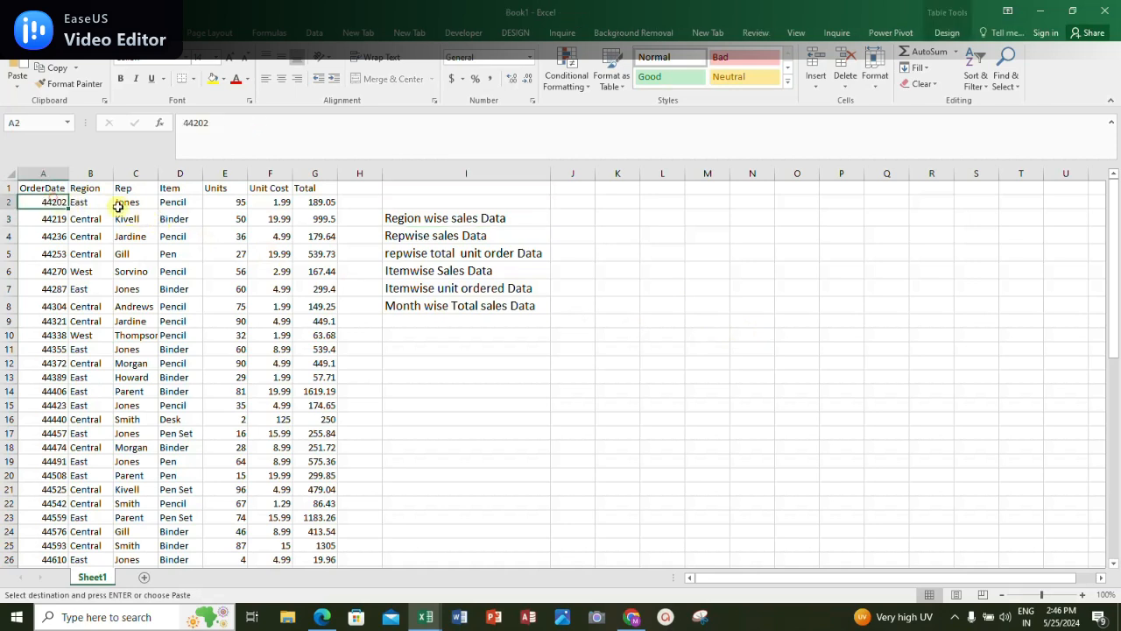
pyautogui.click(65, 290)
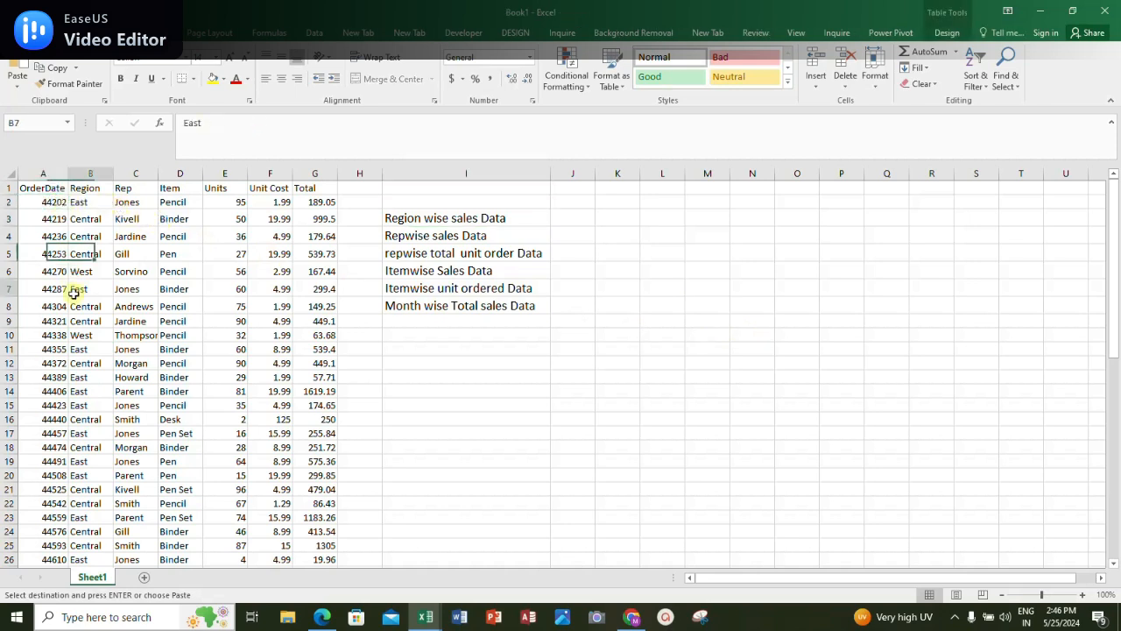
pyautogui.click(56, 256)
pyautogui.moveTo(53, 202); pyautogui.dragTo(63, 312)
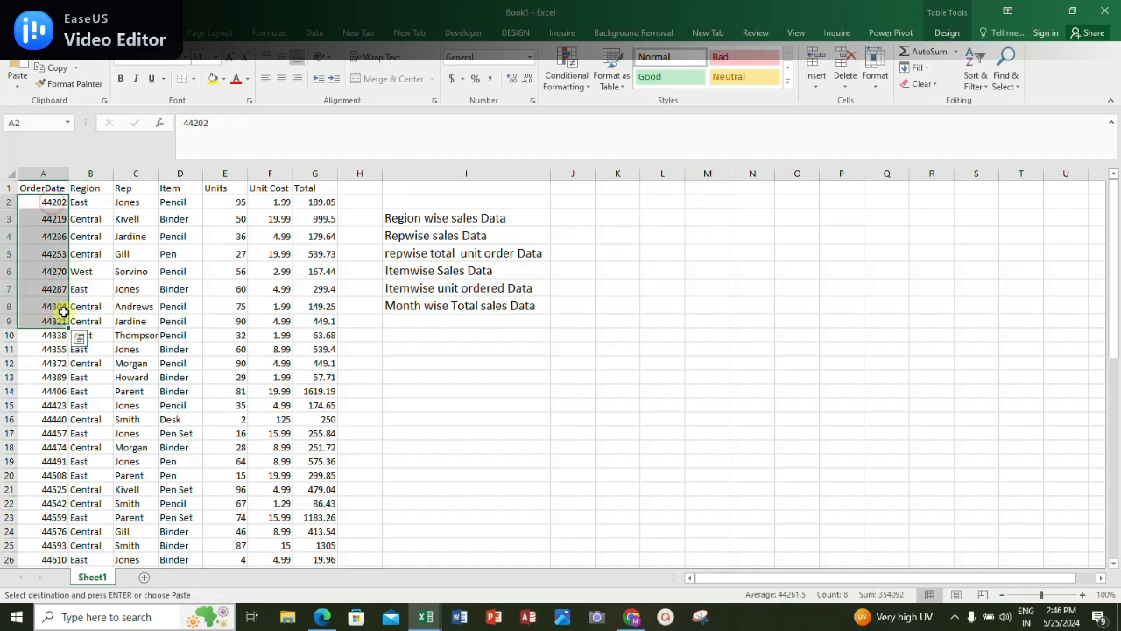
pyautogui.hotkey('ctrl', 'shift', 'Down')
pyautogui.scroll(10, 70, 358)
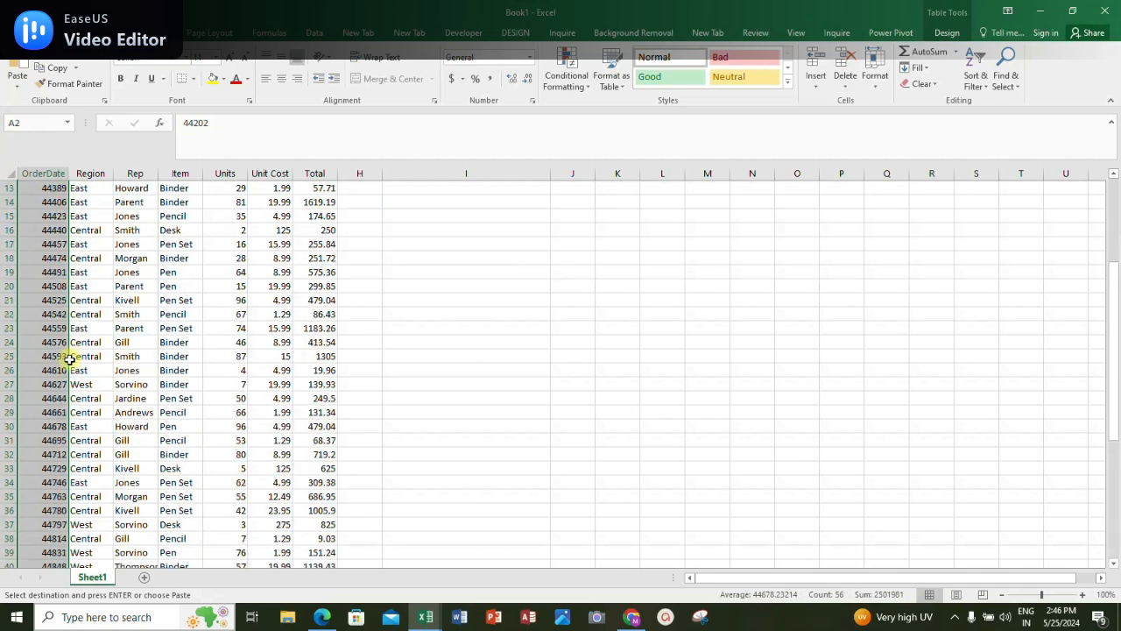
pyautogui.rightClick(44, 240)
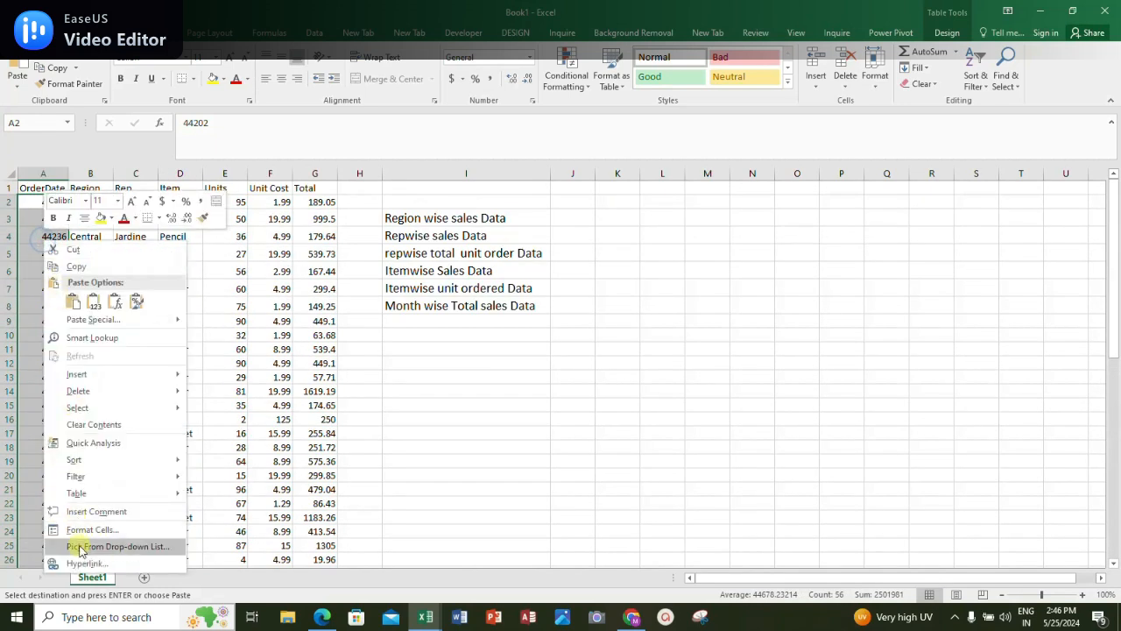
pyautogui.click(105, 529)
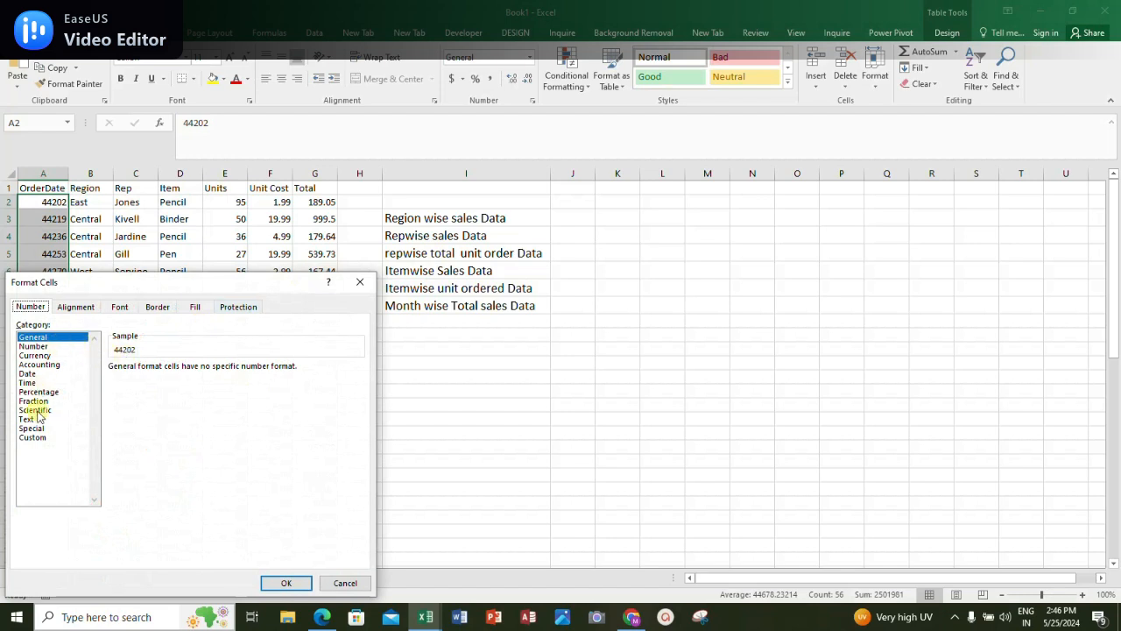
pyautogui.click(28, 374)
pyautogui.click(140, 433)
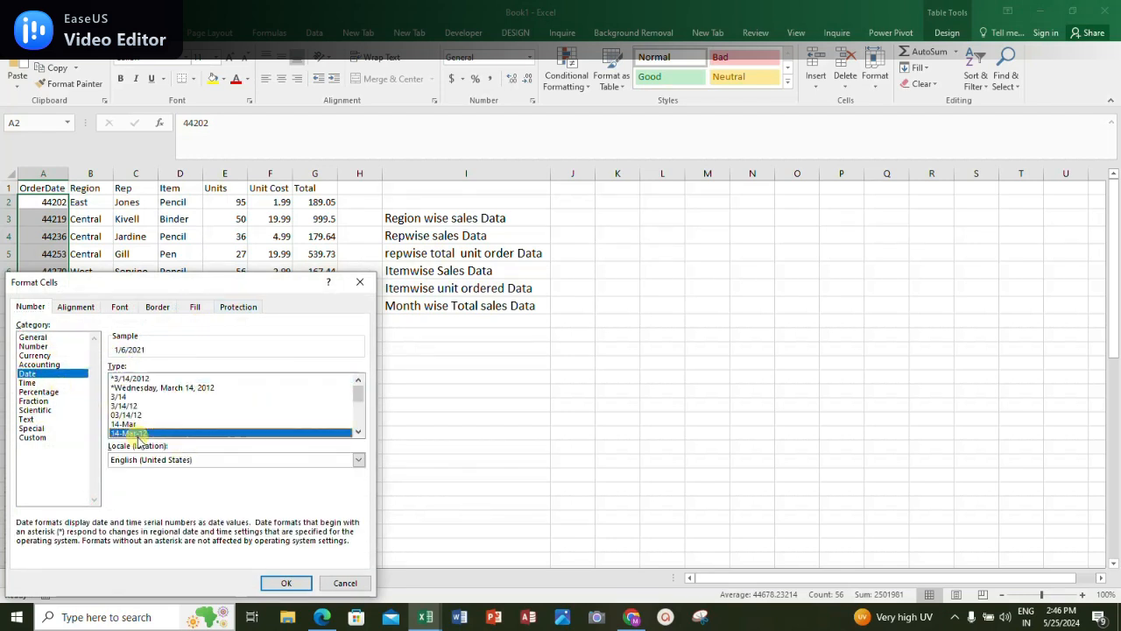
pyautogui.click(286, 582)
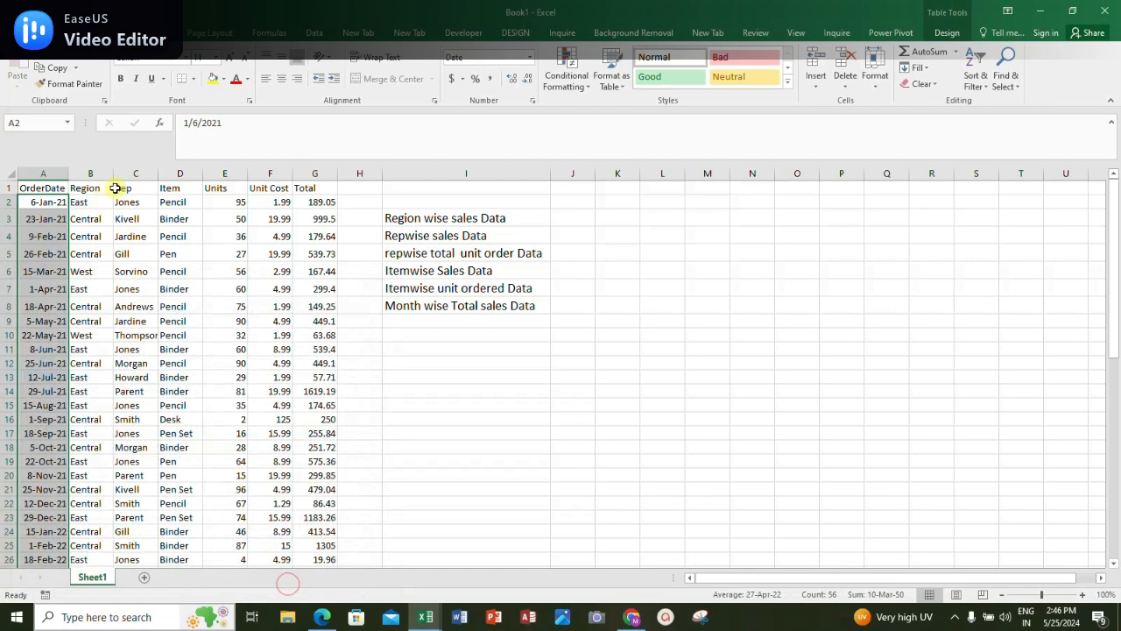
pyautogui.click(42, 219)
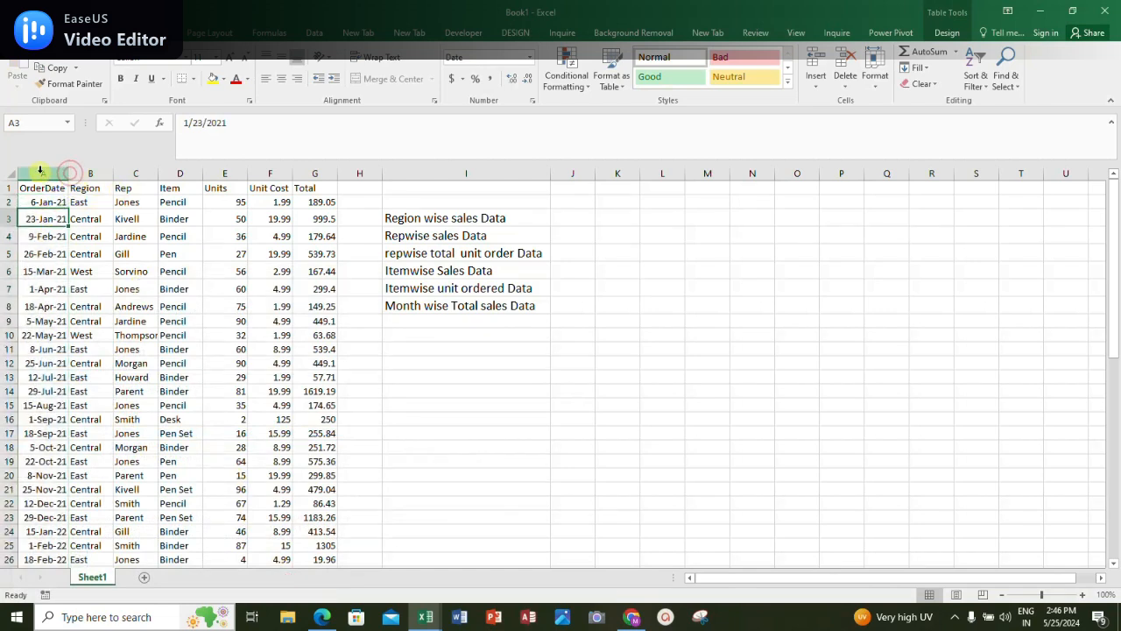
pyautogui.click(41, 171)
pyautogui.rightClick(40, 171)
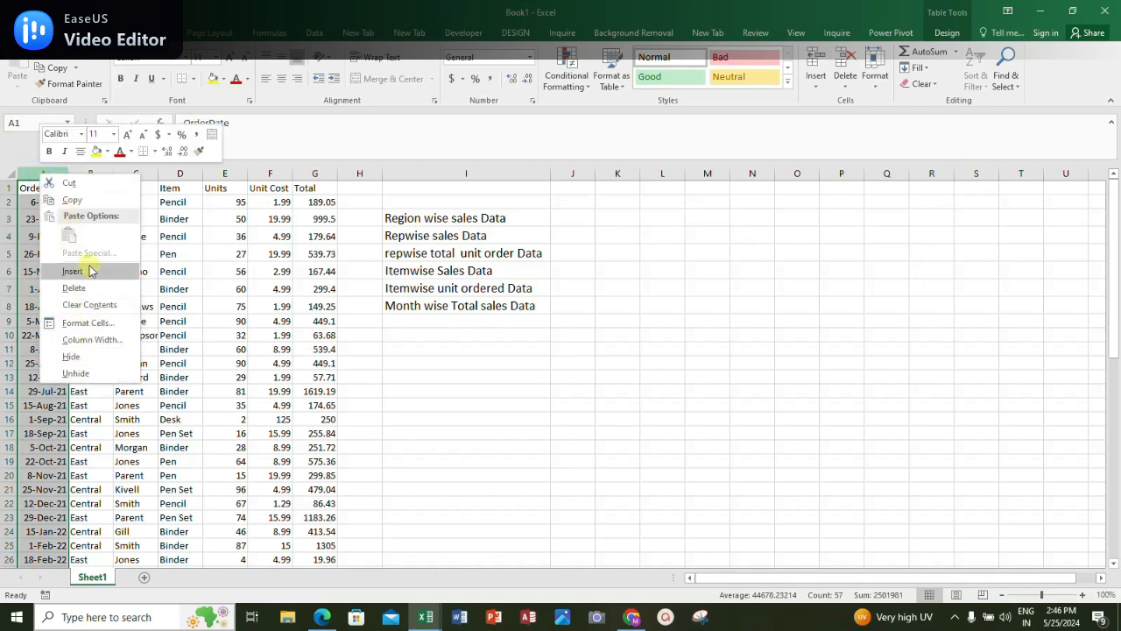
pyautogui.press('Escape')
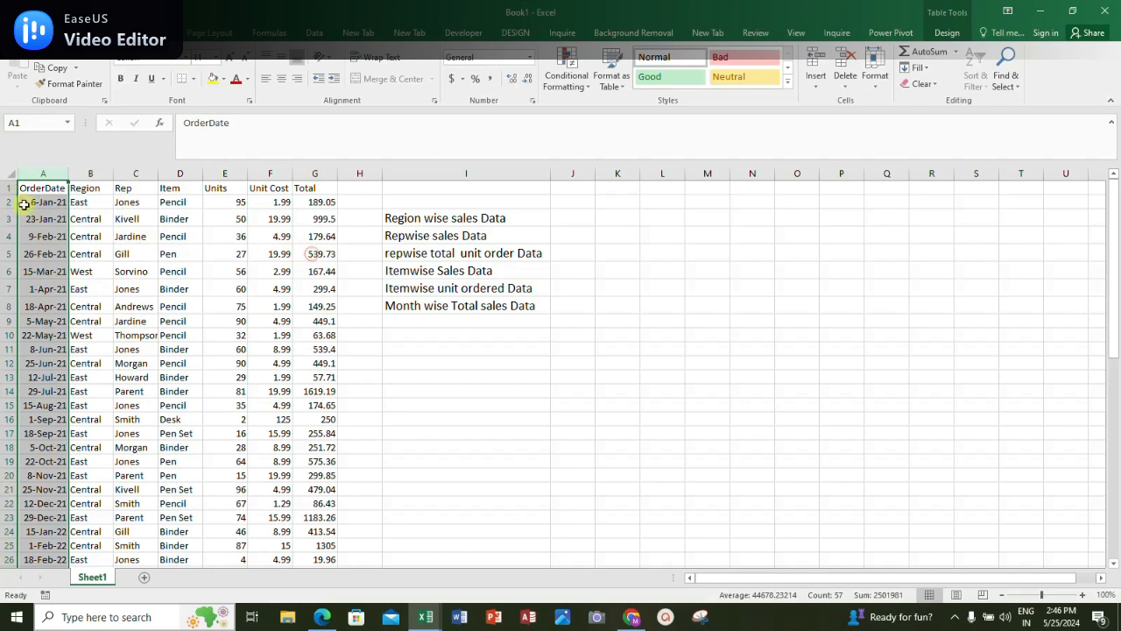
# Insert two blank columns before the OrderDate column
pyautogui.click(50, 188)
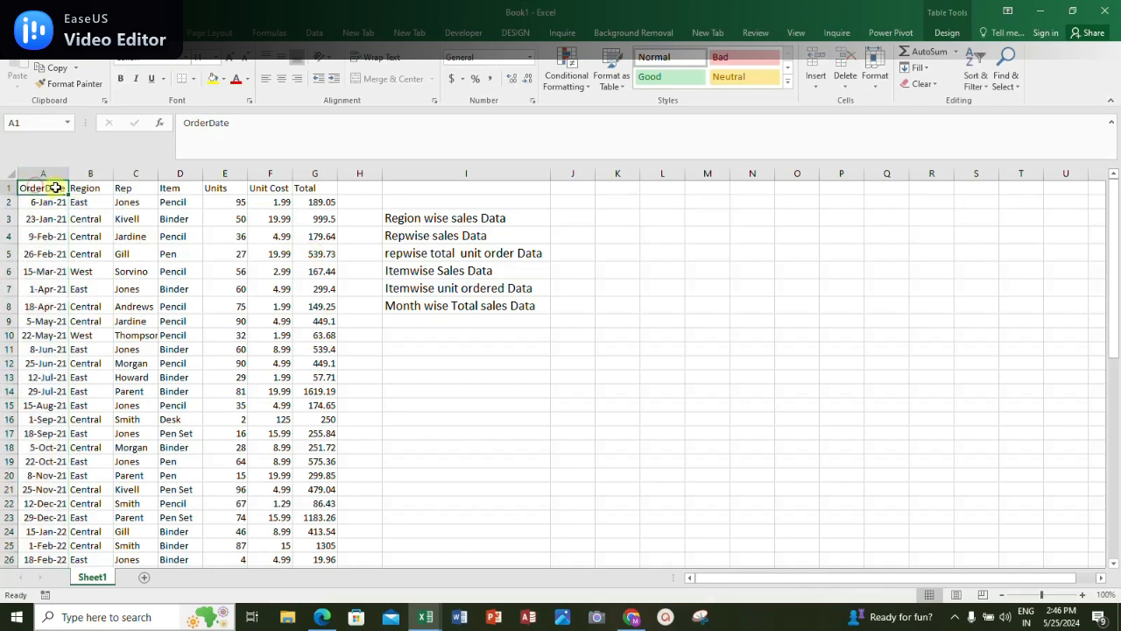
pyautogui.click(46, 178)
pyautogui.rightClick(47, 179)
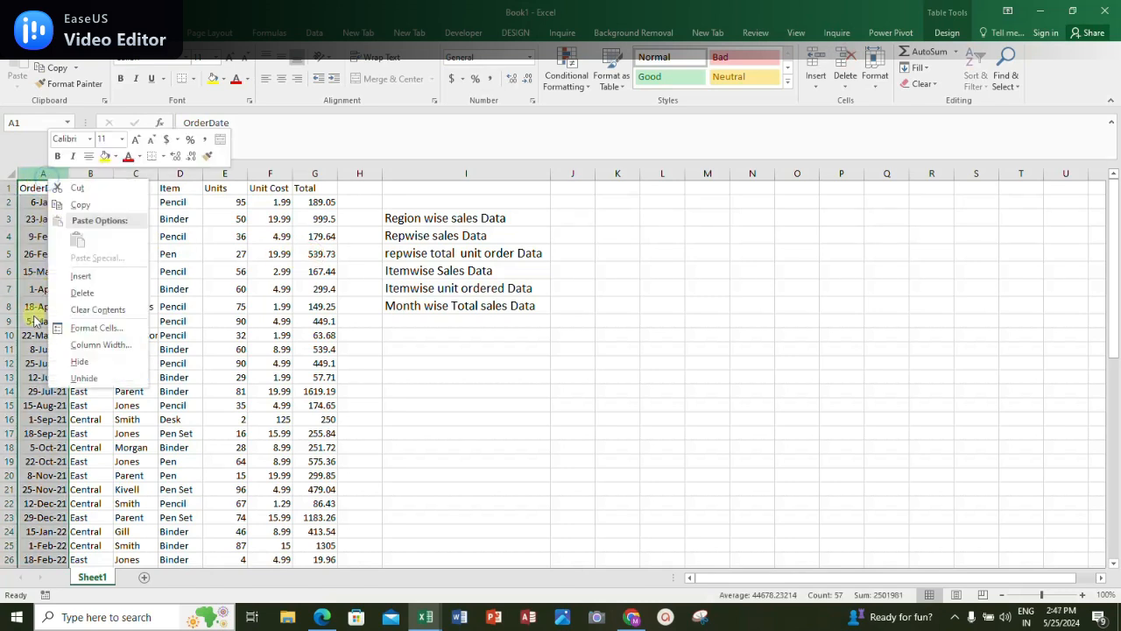
pyautogui.click(81, 276)
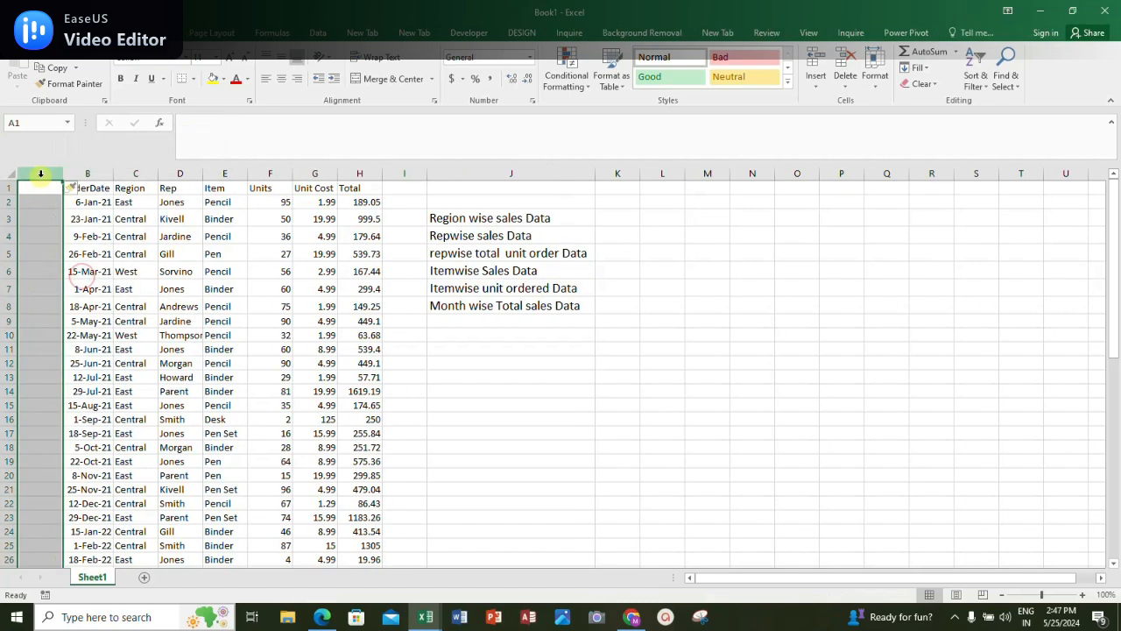
pyautogui.rightClick(42, 177)
pyautogui.click(63, 273)
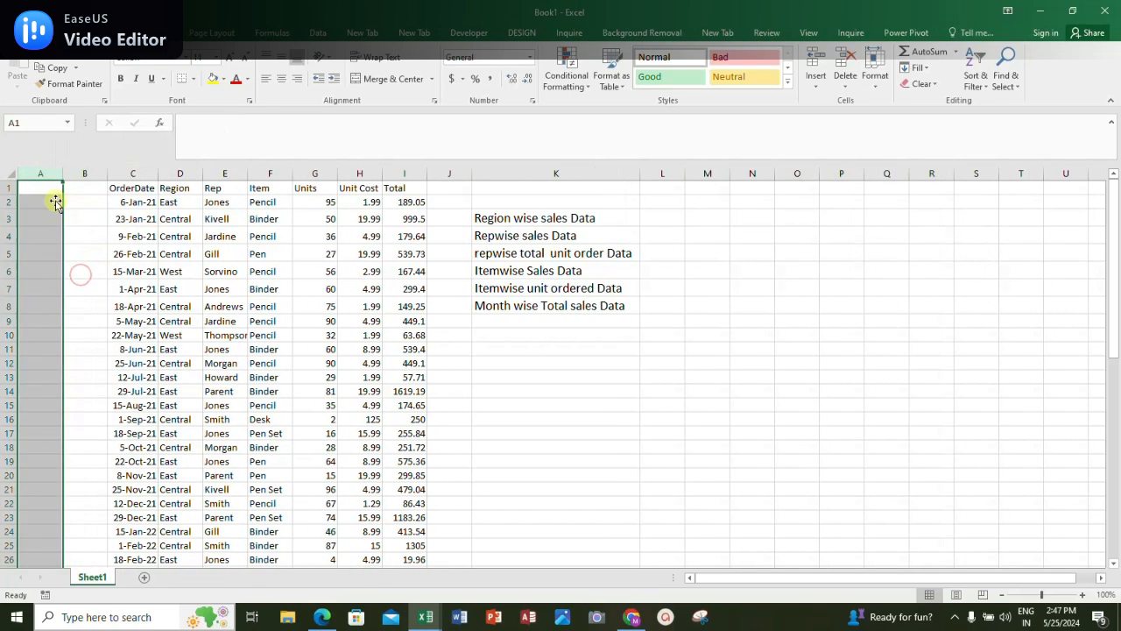
# Enter the headers Year in A1 and Month in B1
pyautogui.click(45, 188)
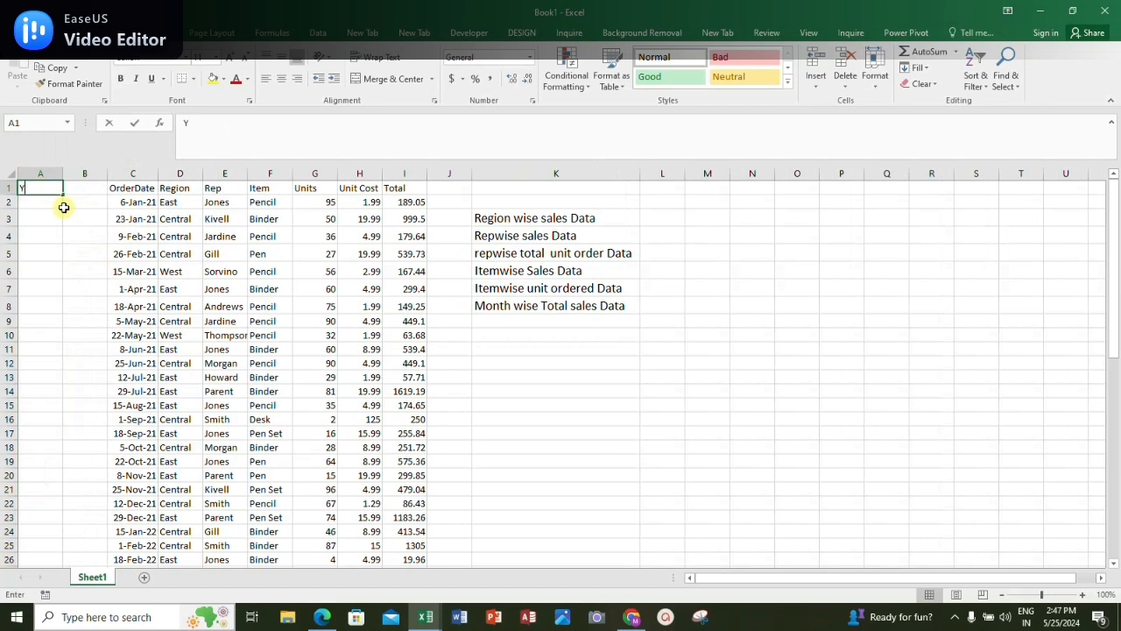
pyautogui.write('Year')
pyautogui.press('Tab')
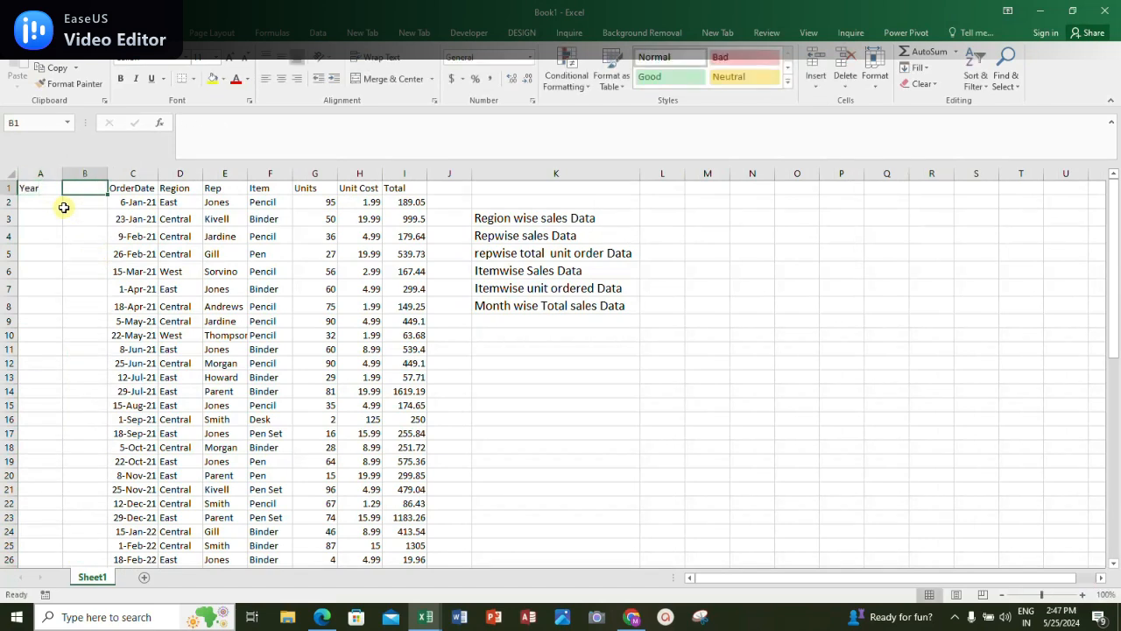
pyautogui.press('BackSpace')
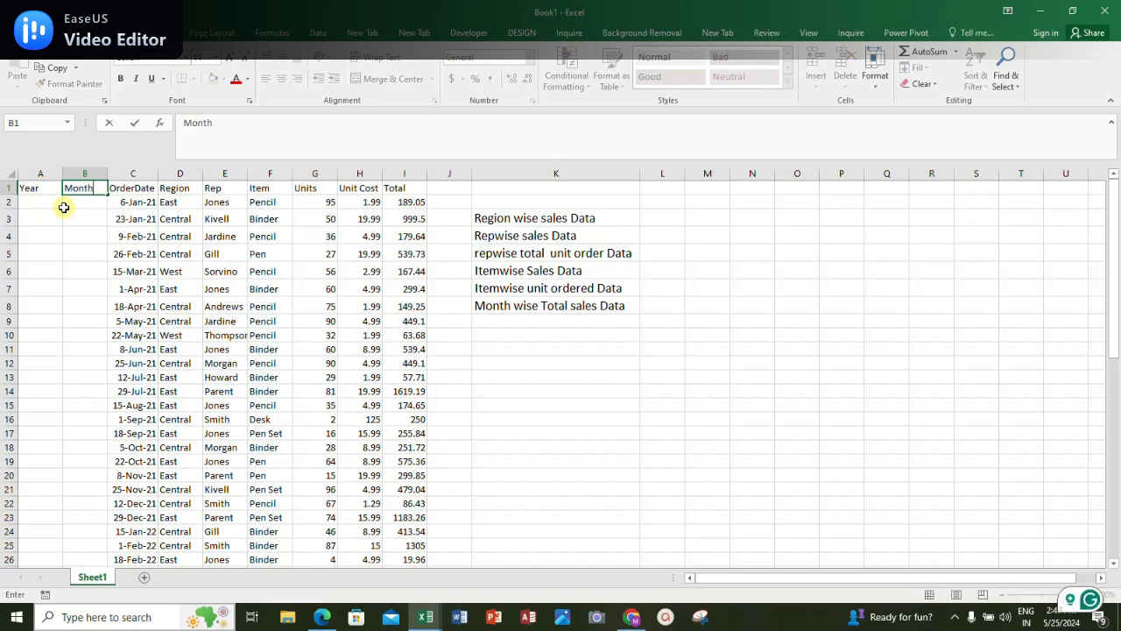
pyautogui.press('Return')
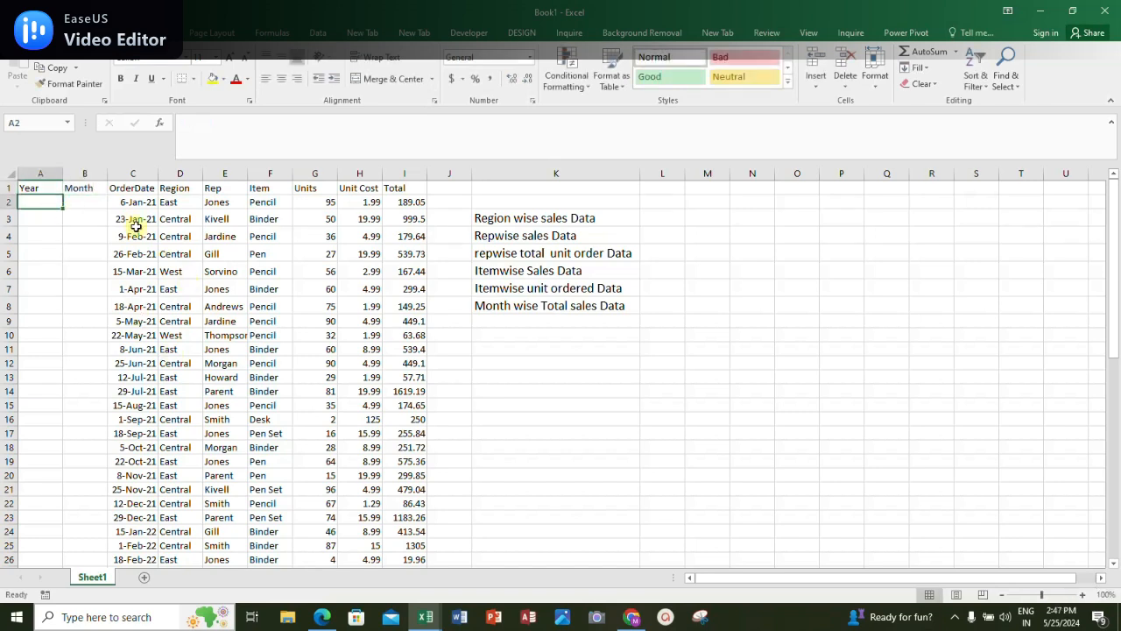
pyautogui.write('=')
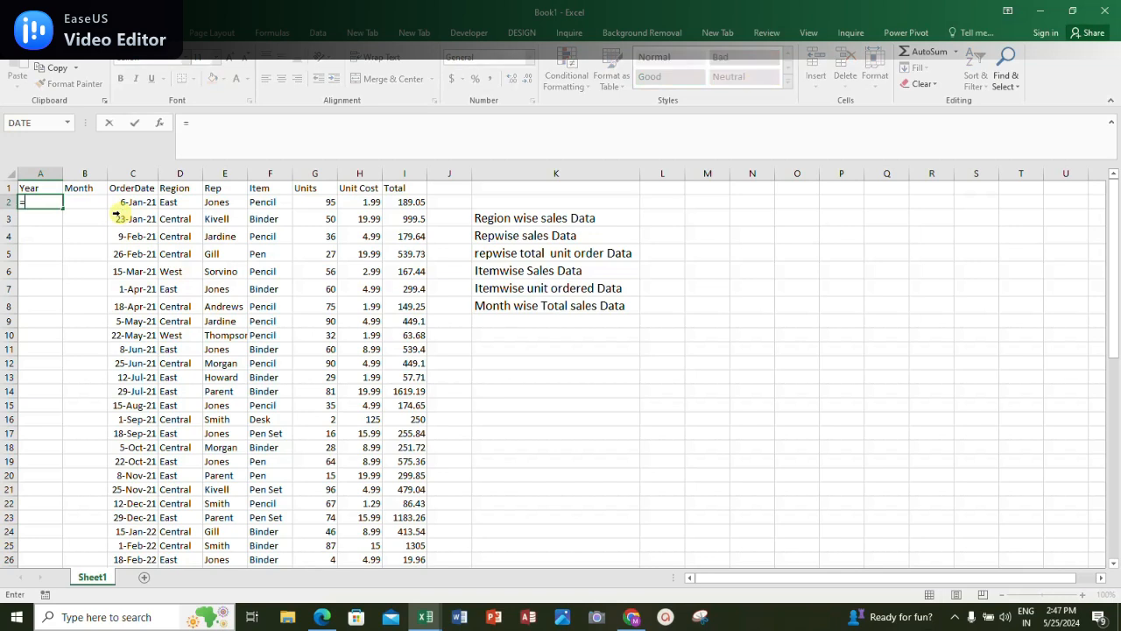
pyautogui.write('text(')
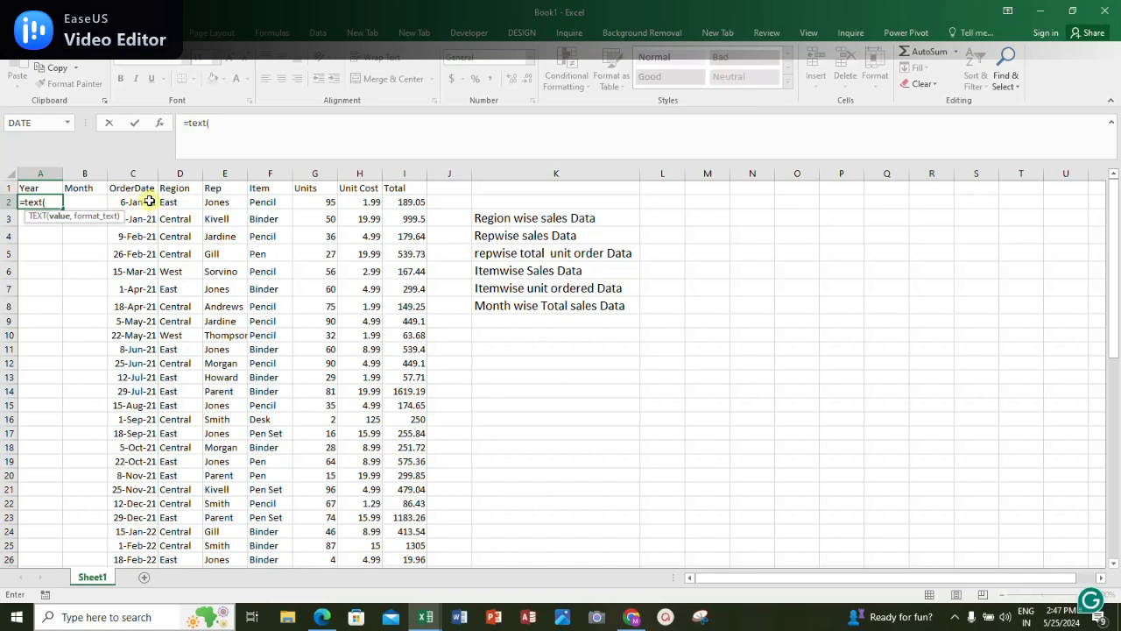
pyautogui.click(149, 201)
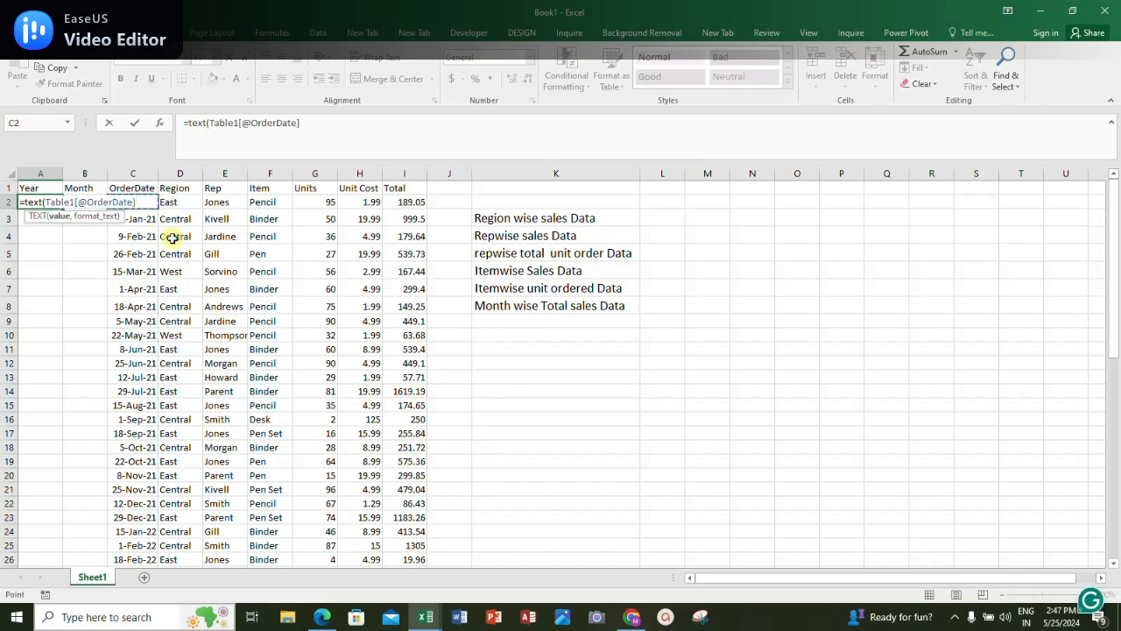
pyautogui.write(',"YYYY')
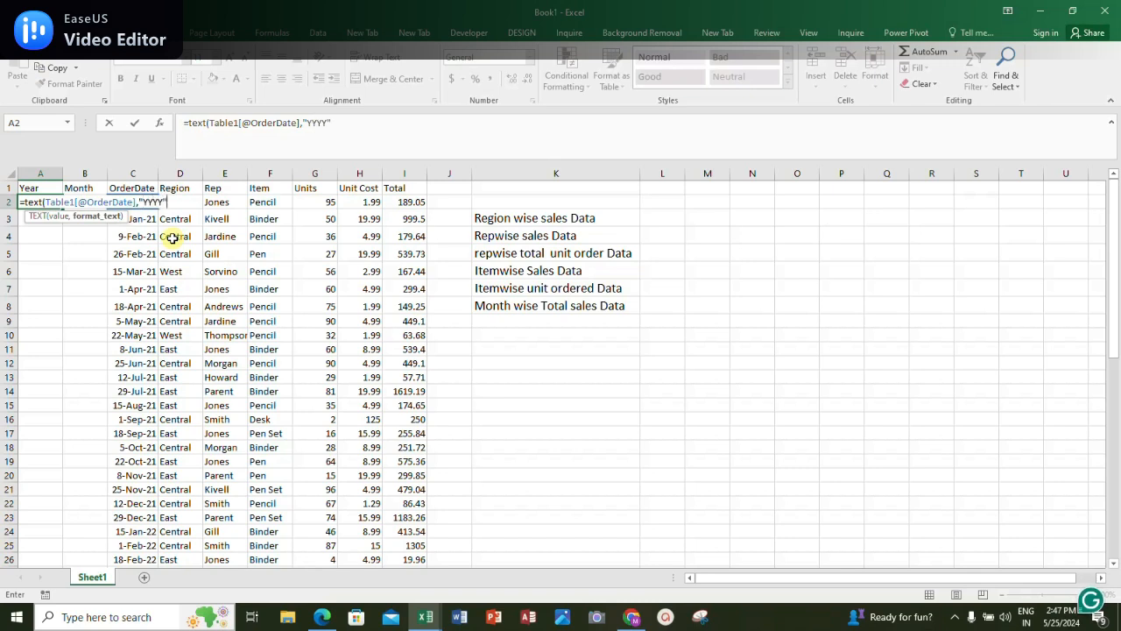
pyautogui.press('Return')
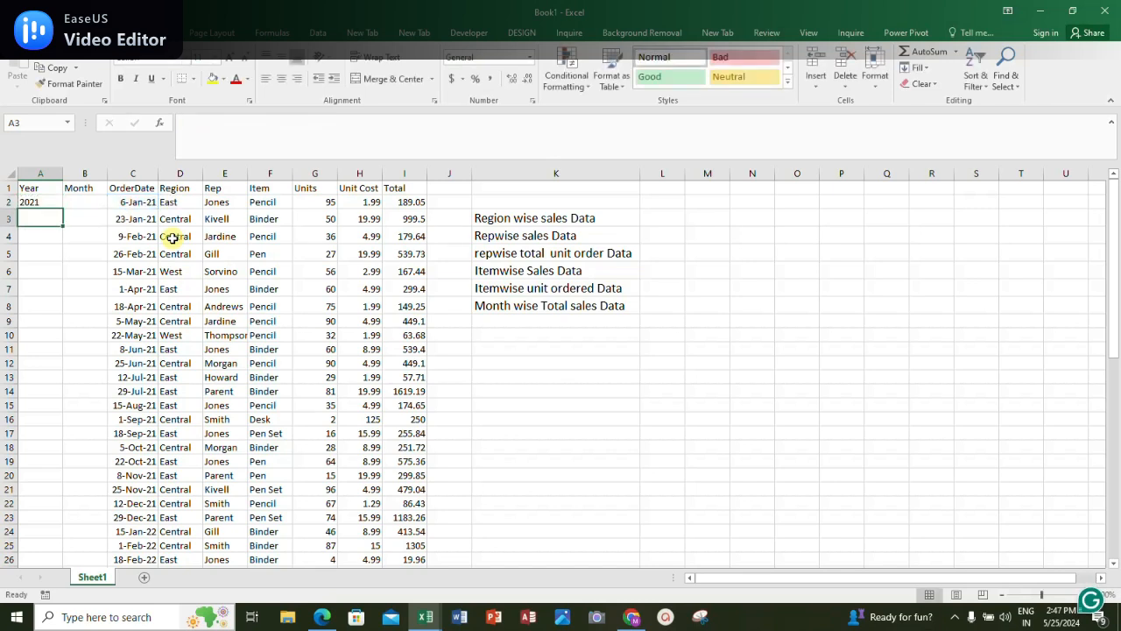
pyautogui.click(32, 198)
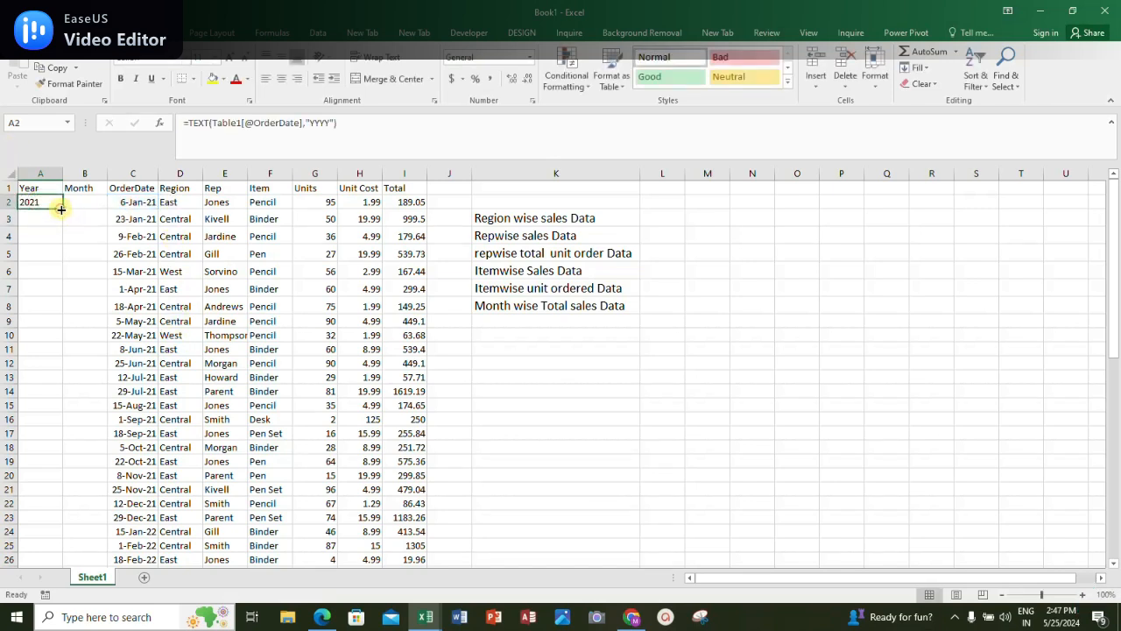
pyautogui.click(133, 201)
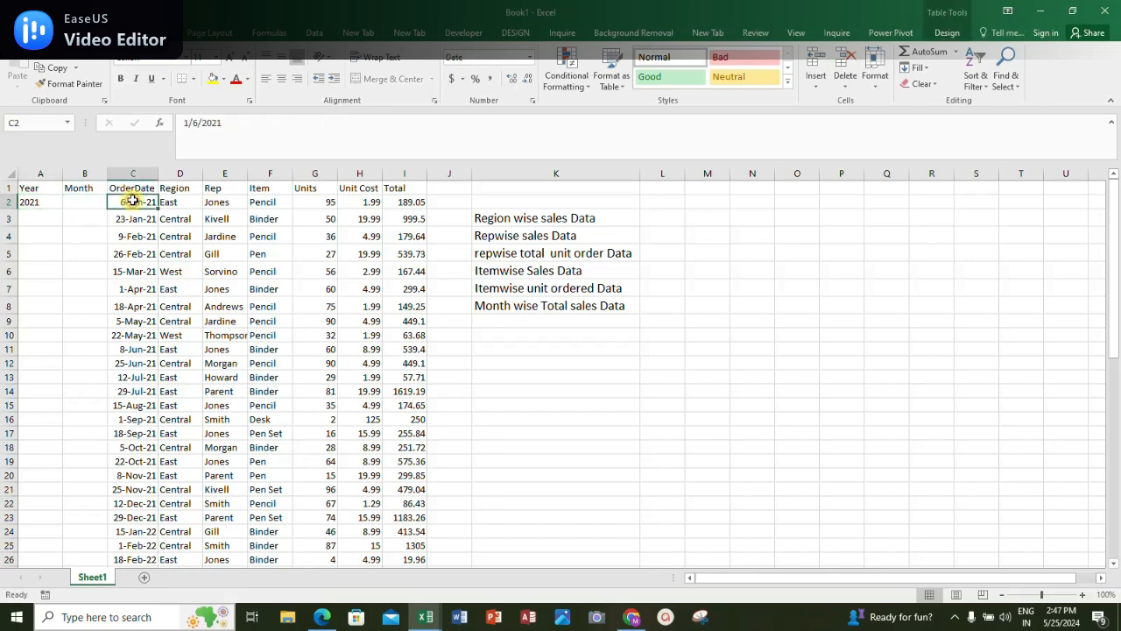
pyautogui.click(79, 201)
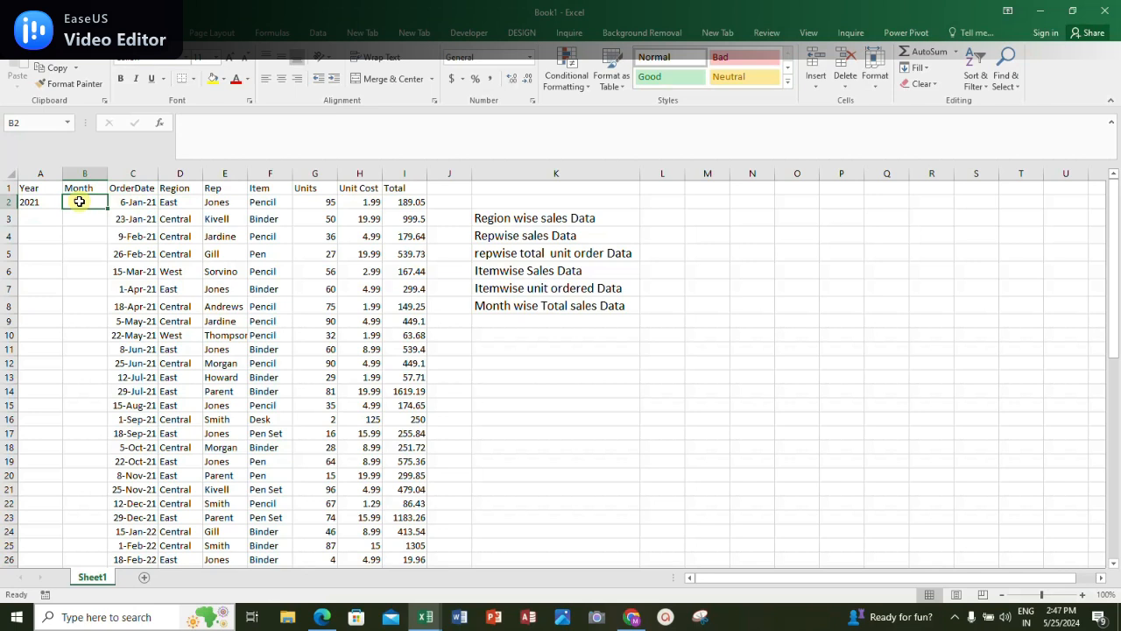
pyautogui.write('=te')
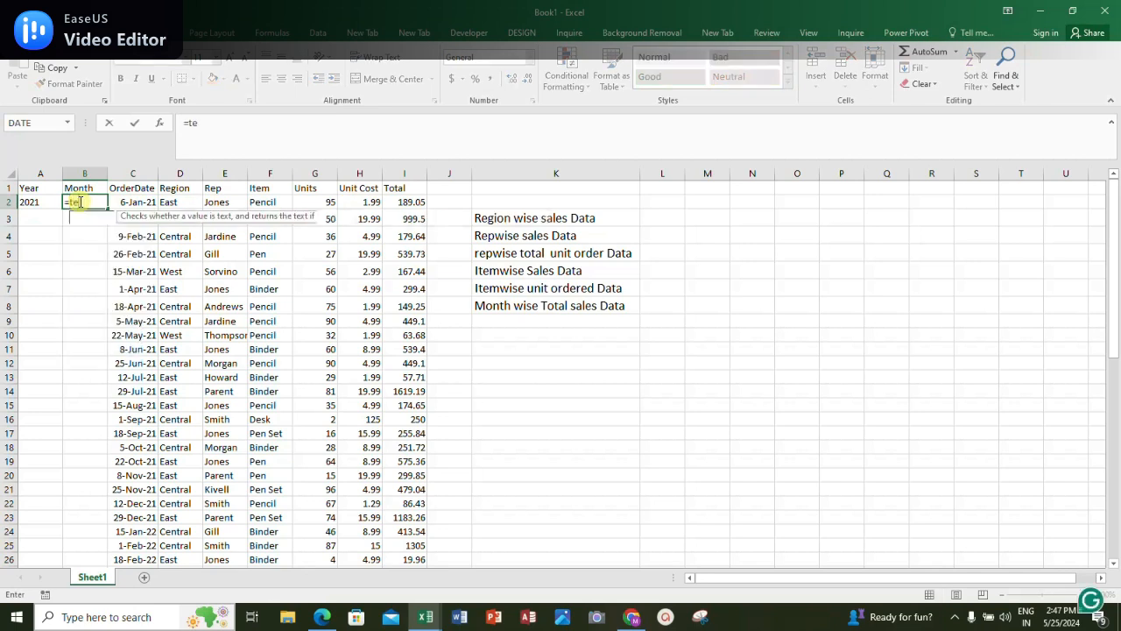
pyautogui.write('xt')
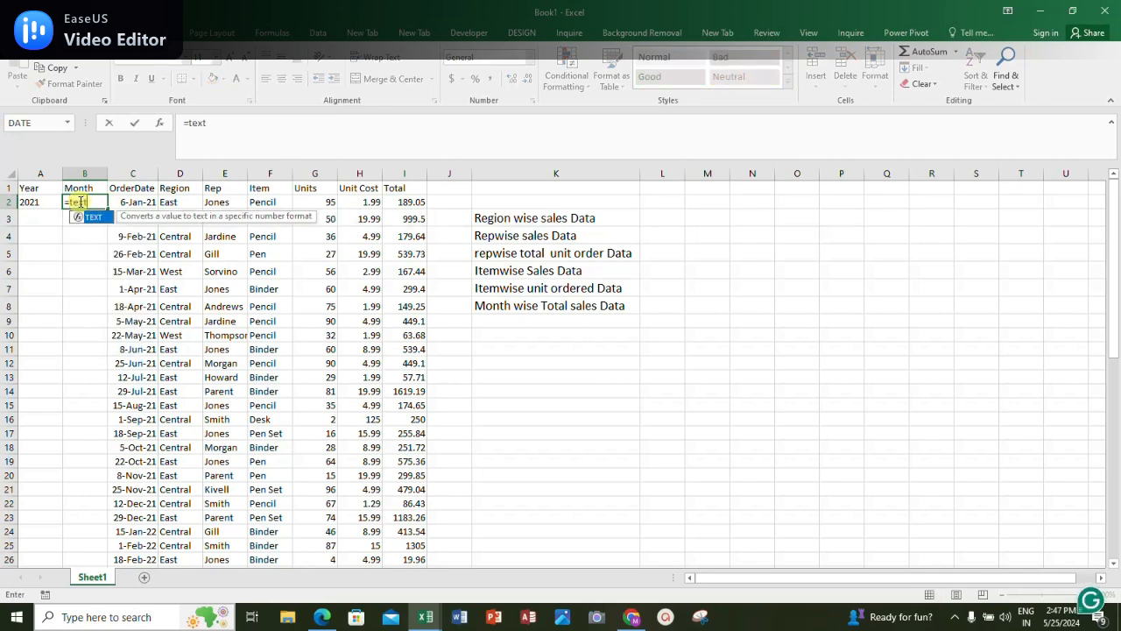
pyautogui.write('(')
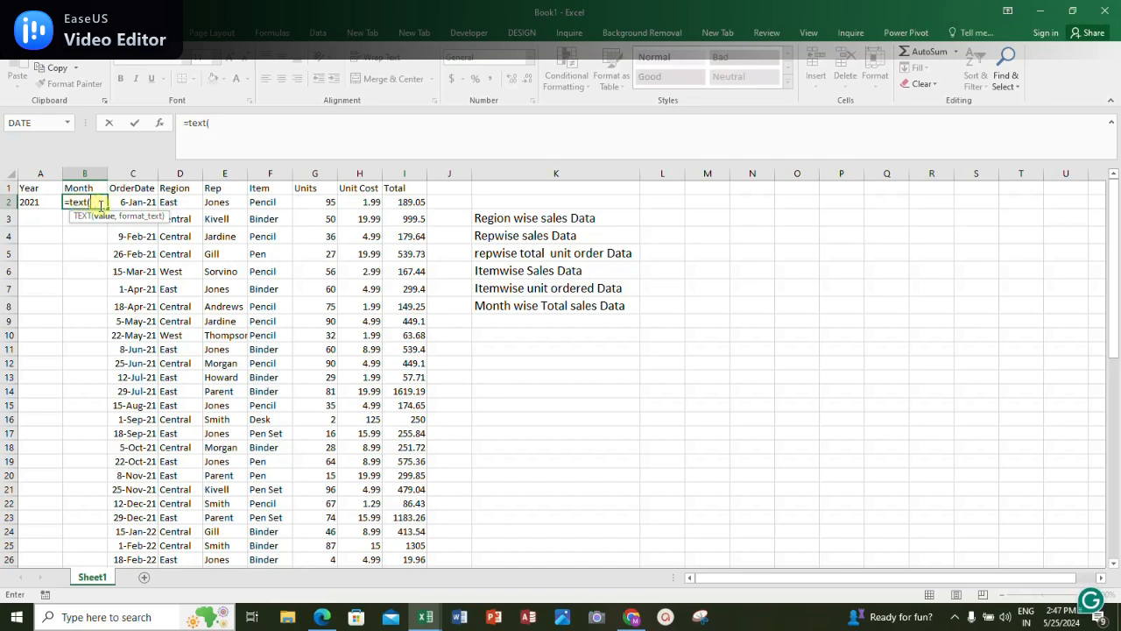
pyautogui.click(142, 202)
pyautogui.write(',')
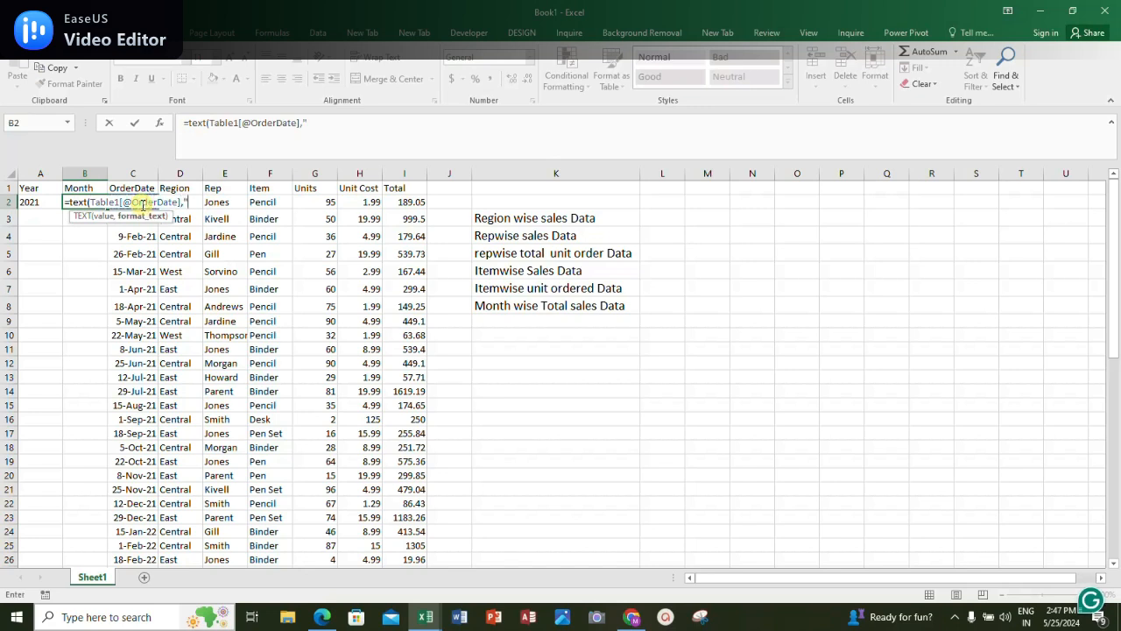
pyautogui.write('"MM')
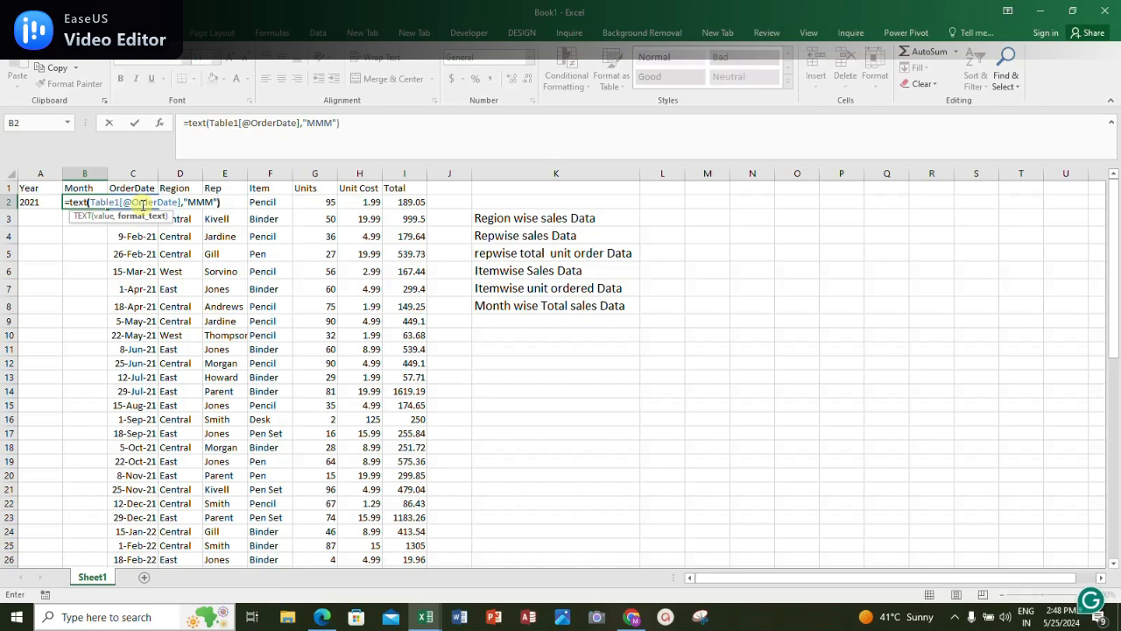
pyautogui.write('M")')
pyautogui.press('Return')
pyautogui.click(87, 202)
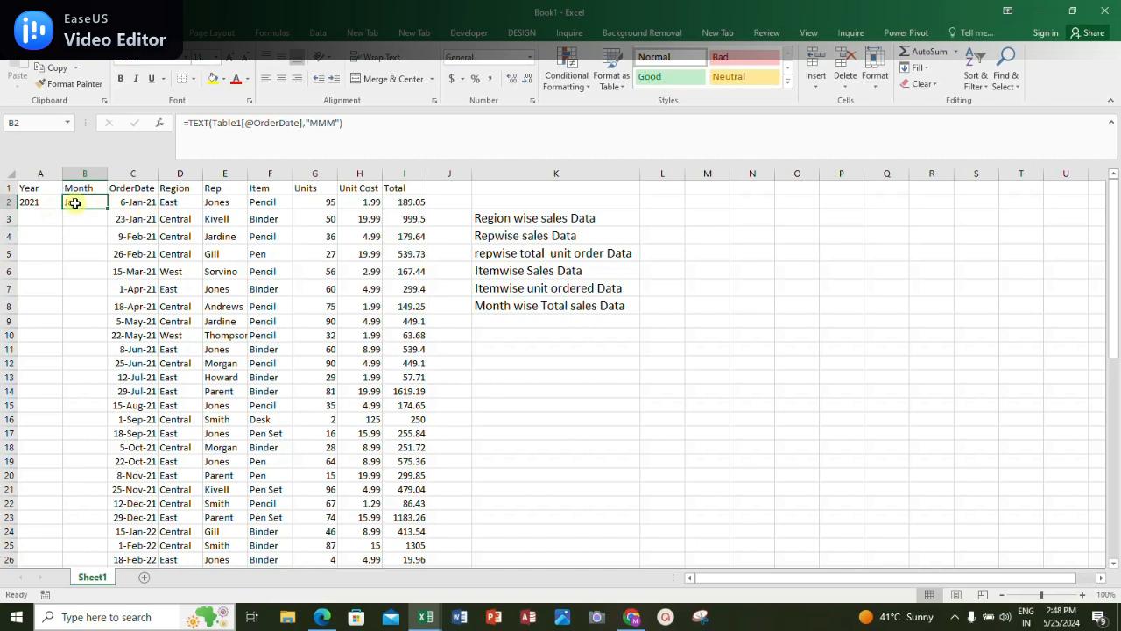
# Fill the Year and Month formulas from A2:B2 down to the last data row, row 57
pyautogui.click(134, 206)
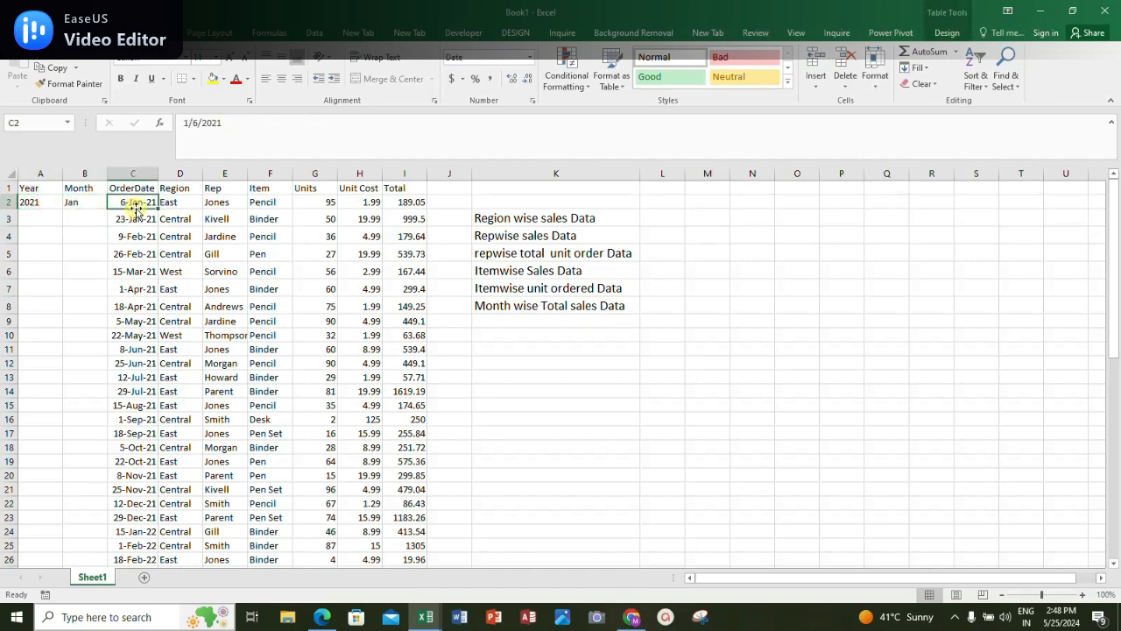
pyautogui.hotkey('ctrl', 'Down')
pyautogui.hotkey('ctrl', 'Left')
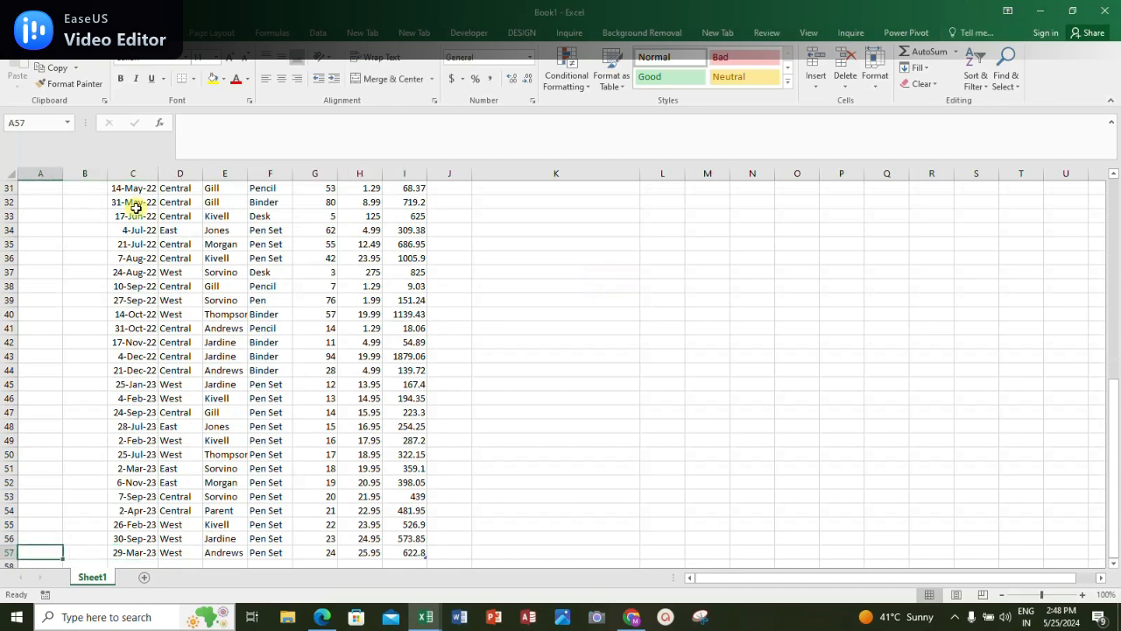
pyautogui.hotkey('shift', 'Right')
pyautogui.hotkey('shift', 'Up')
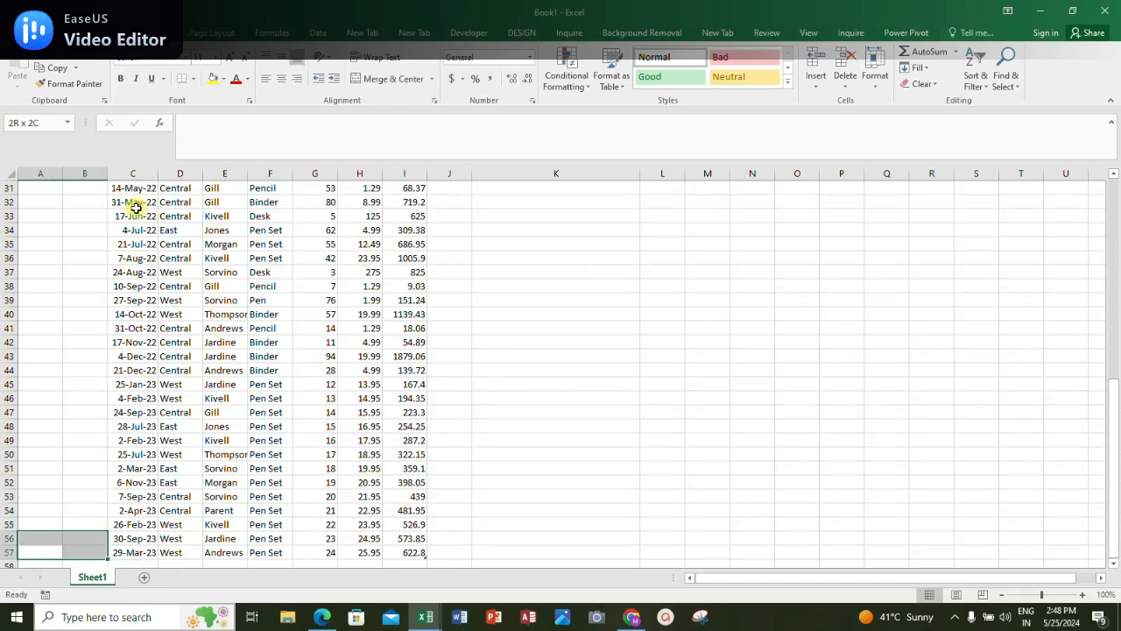
pyautogui.hotkey('ctrl', 'shift', 'Up')
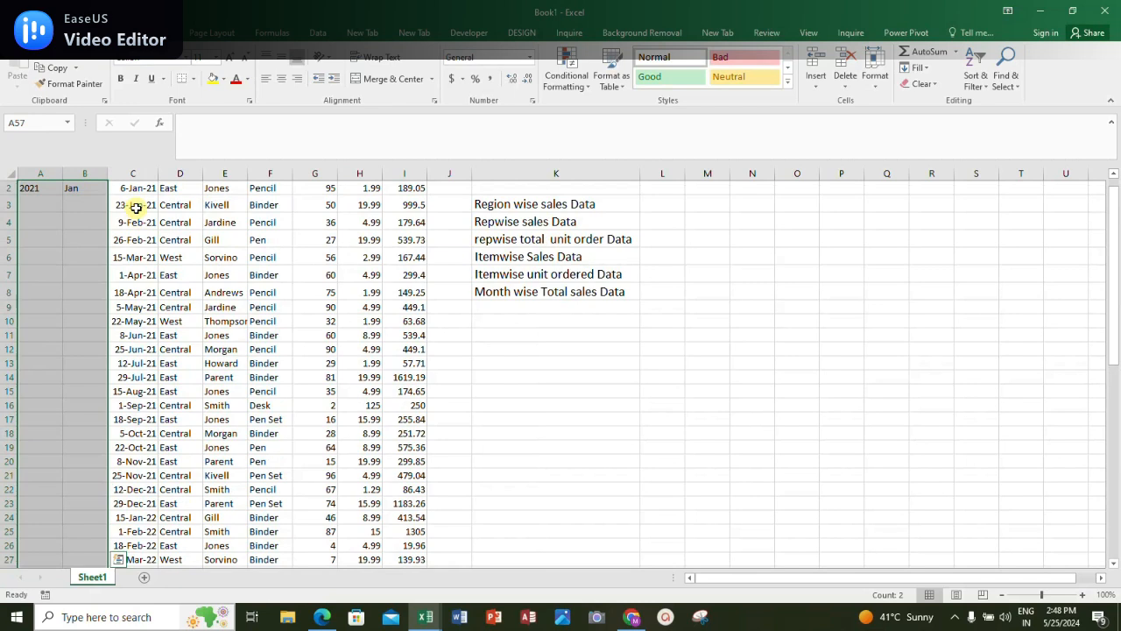
pyautogui.hotkey('ctrl', 'd')
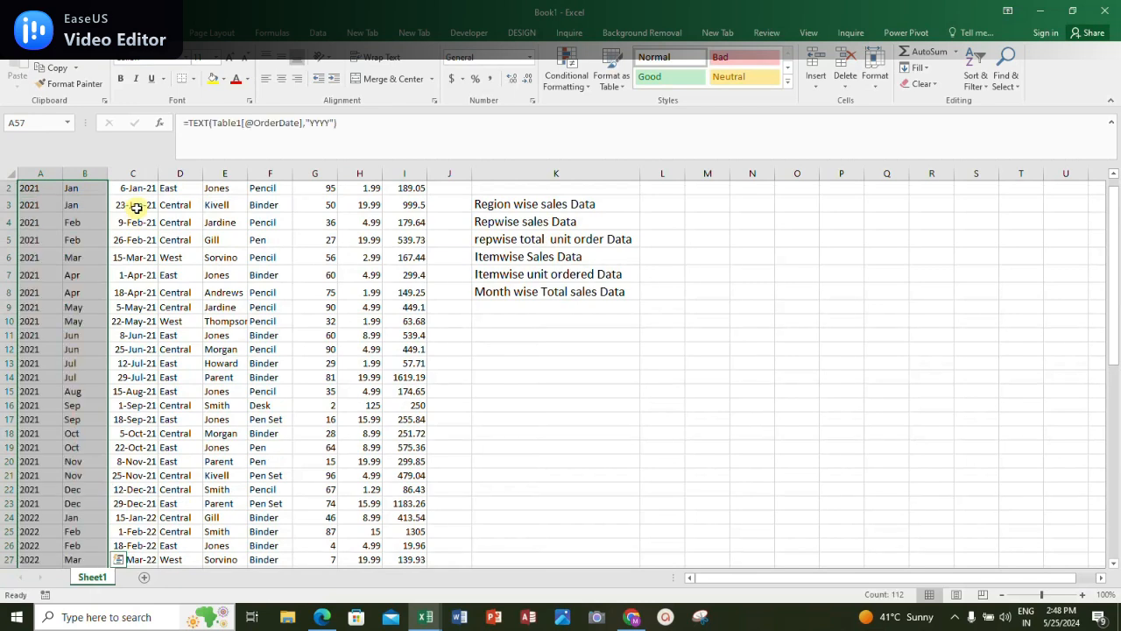
pyautogui.scroll(-10, 87, 262)
pyautogui.scroll(-5, 88, 271)
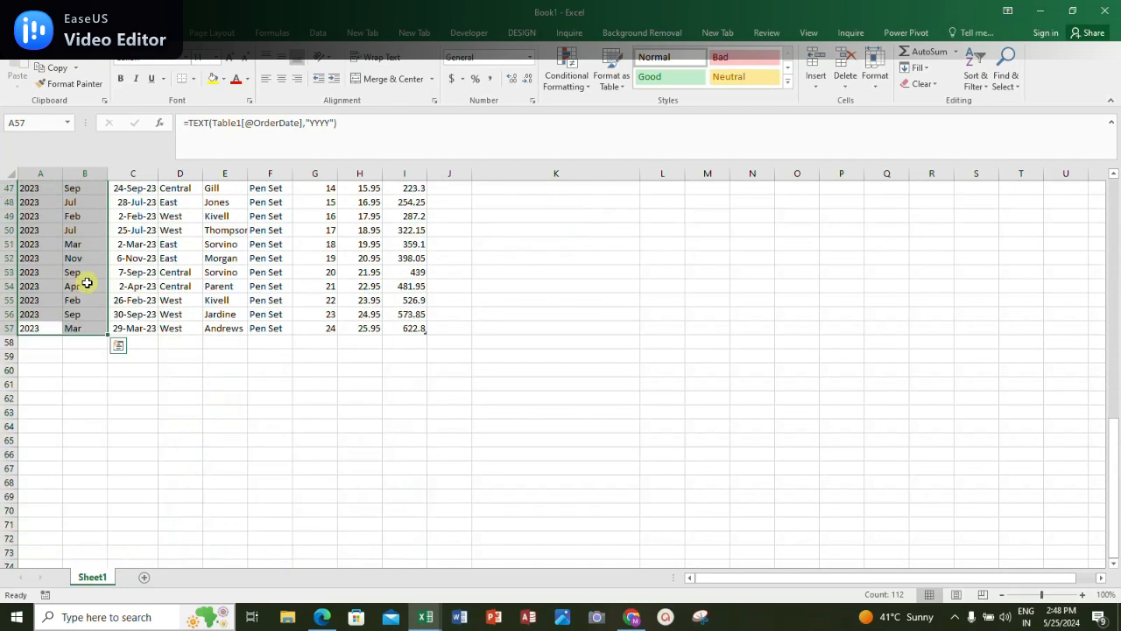
# Replace the Year and Month formulas in A2:B57 with their values using Paste Special
pyautogui.scroll(8, 88, 282)
pyautogui.scroll(7, 88, 282)
pyautogui.hotkey('ctrl', 'c')
pyautogui.hotkey('alt', 'e')
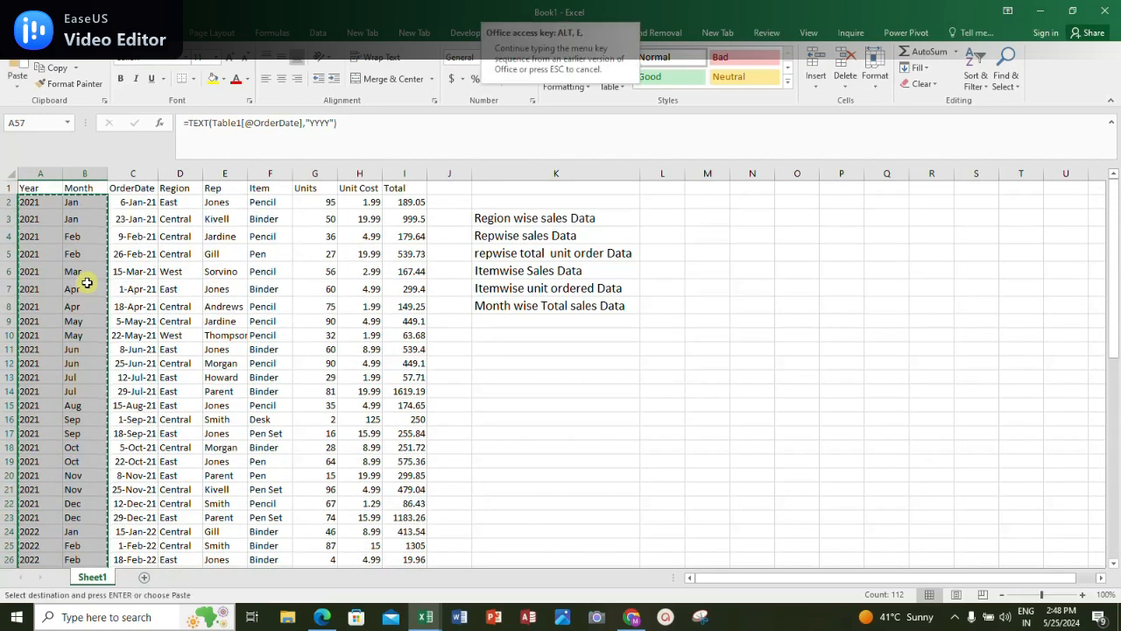
pyautogui.press('s')
pyautogui.press('v')
pyautogui.press('Return')
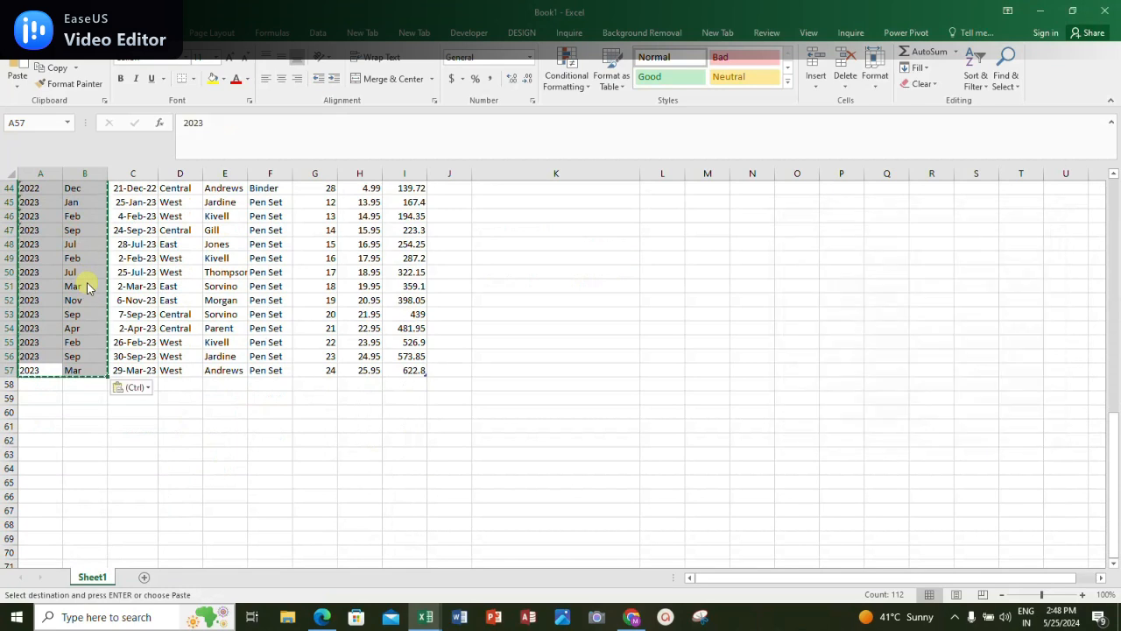
pyautogui.click(38, 369)
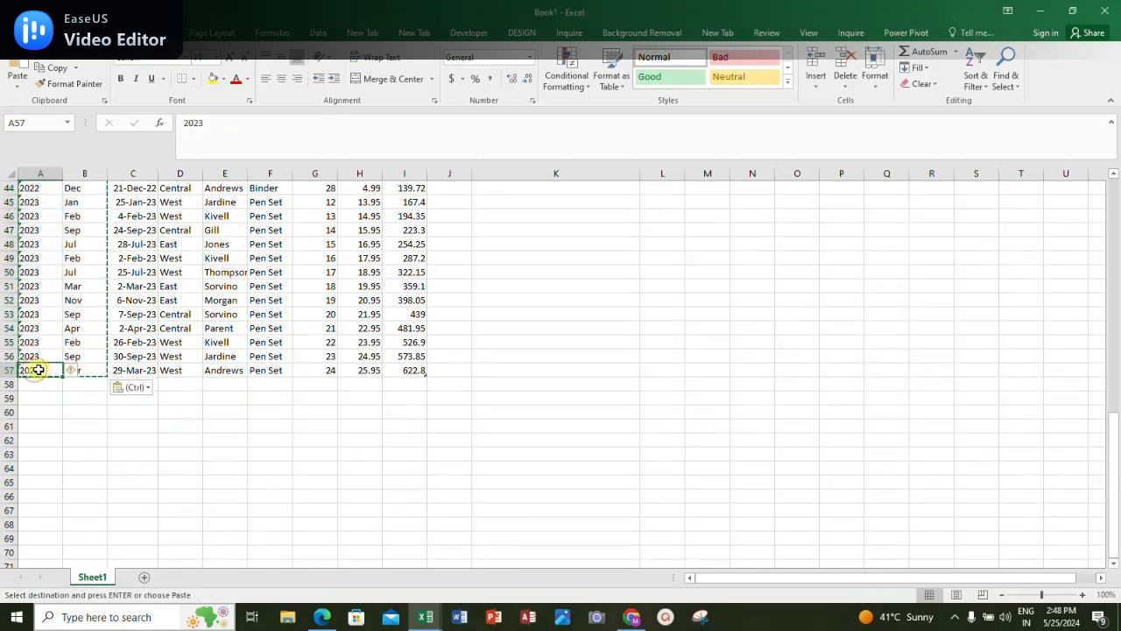
pyautogui.hotkey('ctrl', 'Home')
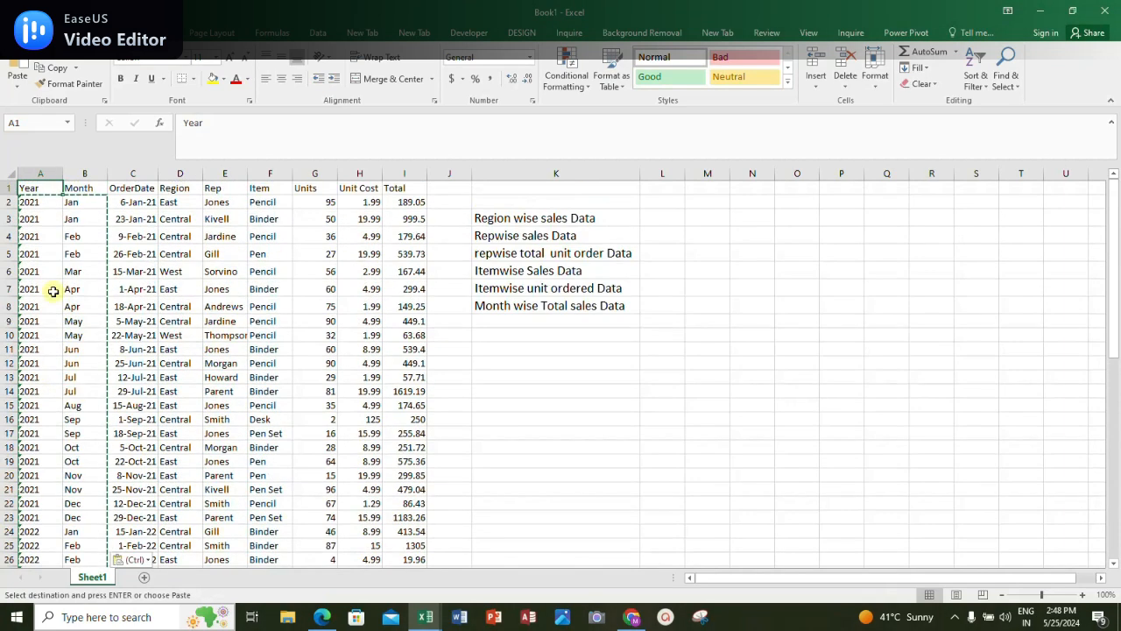
pyautogui.click(132, 204)
pyautogui.moveTo(39, 188); pyautogui.dragTo(396, 531)
pyautogui.click(158, 32)
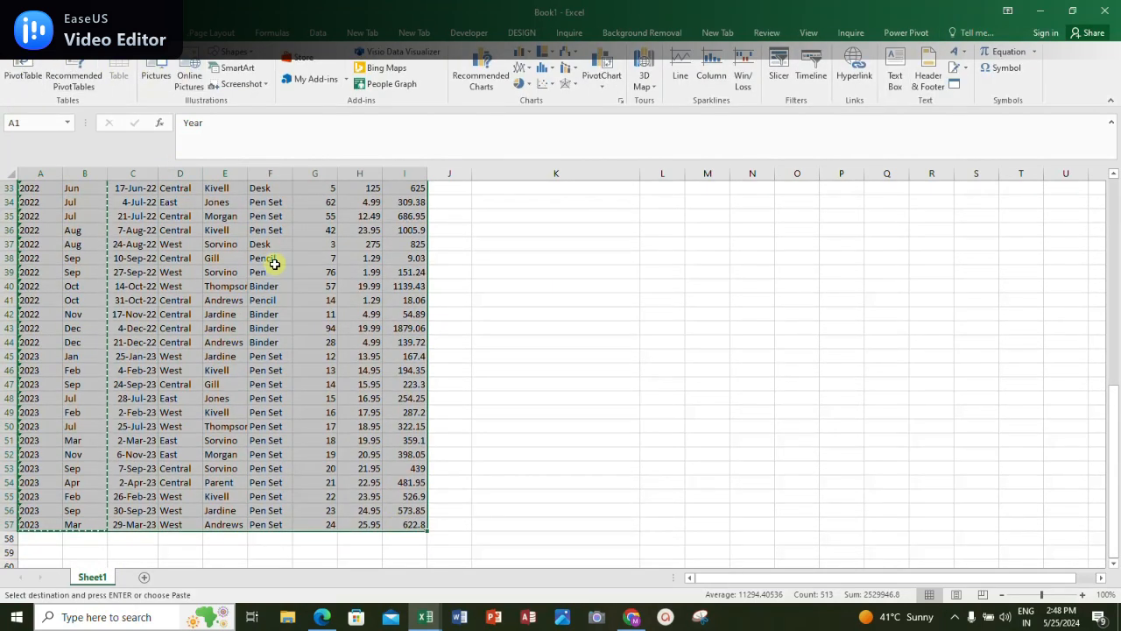
pyautogui.scroll(11, 273, 262)
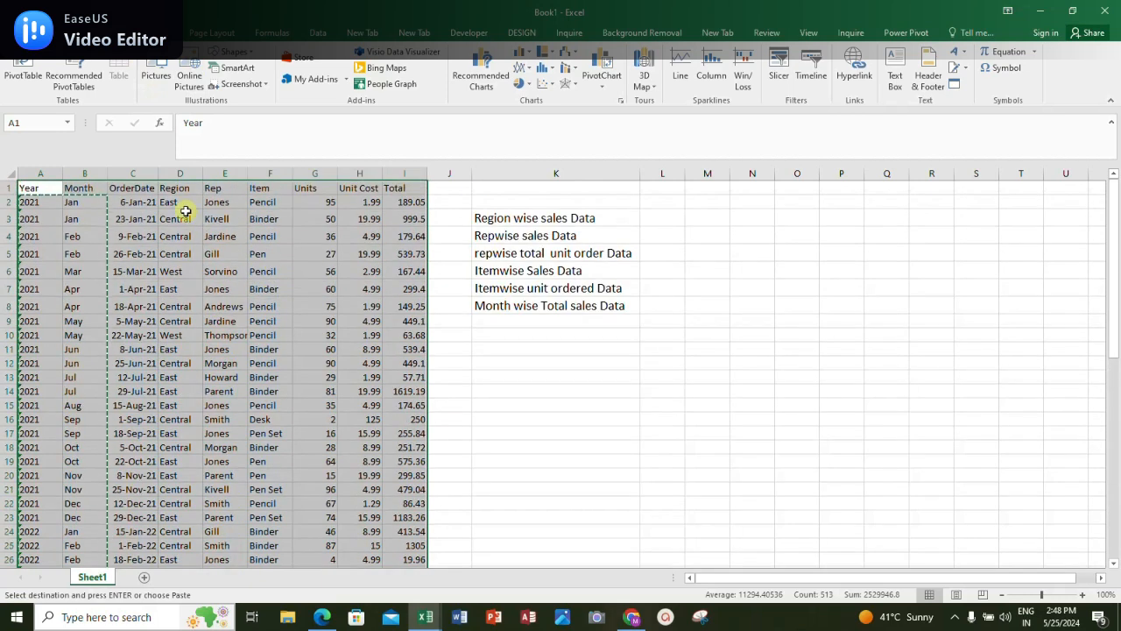
pyautogui.click(184, 214)
pyautogui.click(131, 188)
pyautogui.moveTo(122, 188); pyautogui.dragTo(324, 476)
pyautogui.click(170, 230)
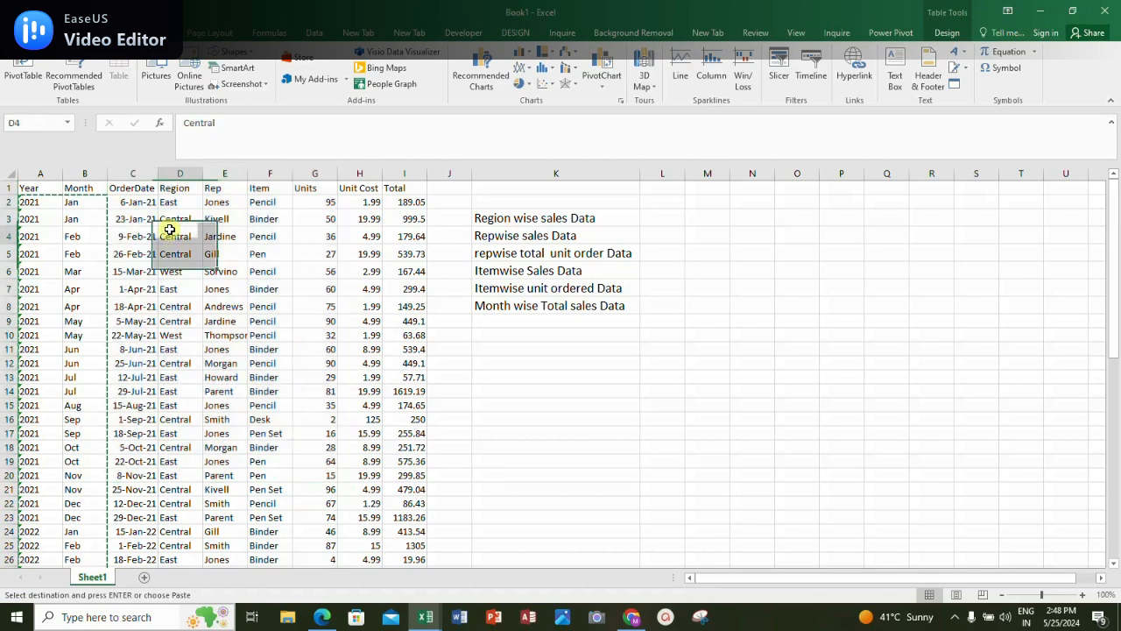
# Copy the whole data range A1:I57 and paste it as values into cell A1 of a new sheet
pyautogui.moveTo(34, 187); pyautogui.dragTo(395, 459)
pyautogui.hotkey('ctrl', 'shift', 'Down')
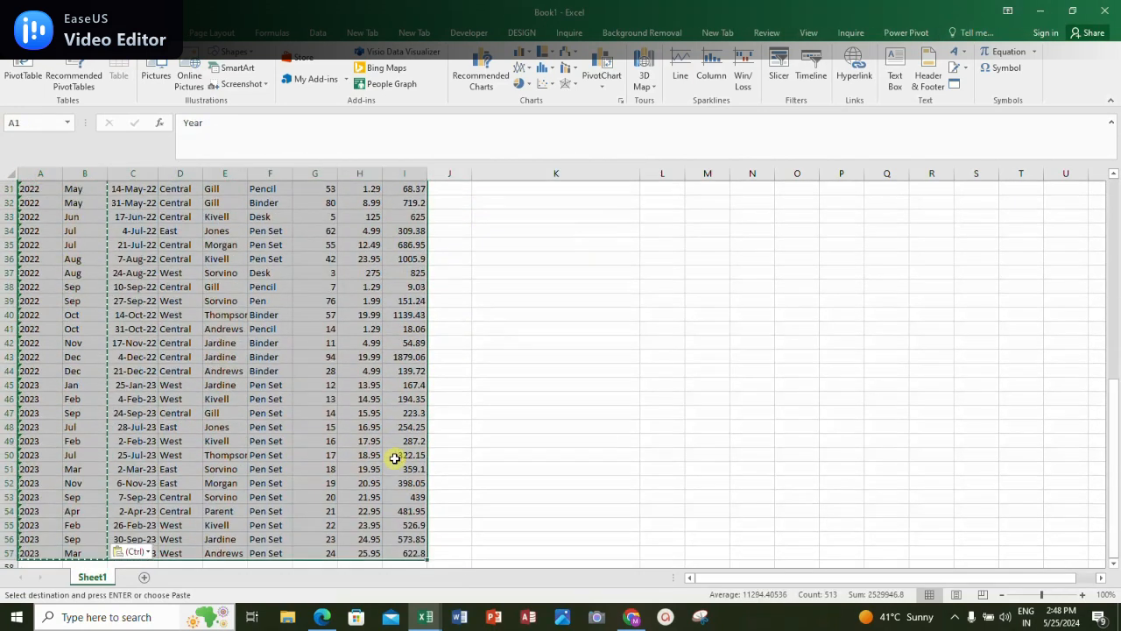
pyautogui.hotkey('ctrl', 'c')
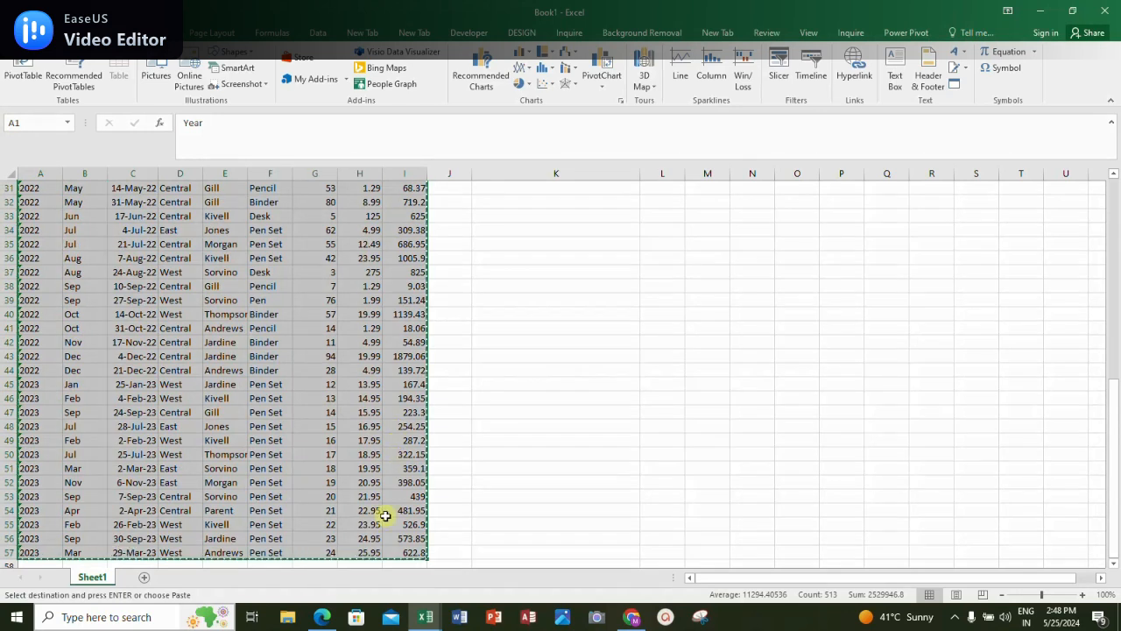
pyautogui.click(144, 577)
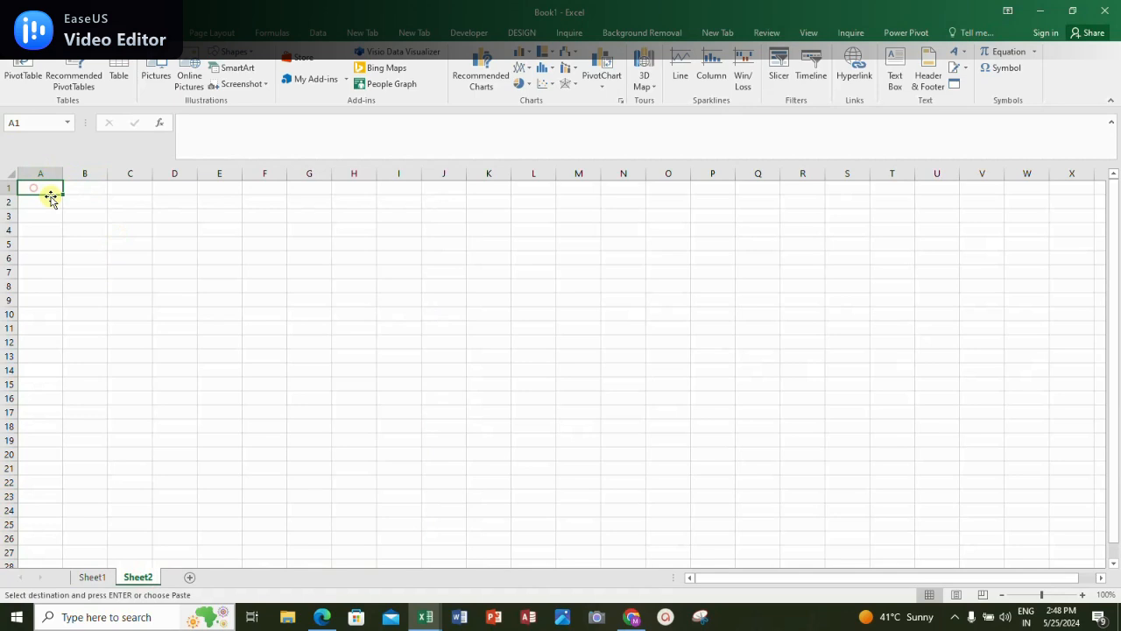
pyautogui.hotkey('ctrl', 'alt', 'v')
pyautogui.press('v')
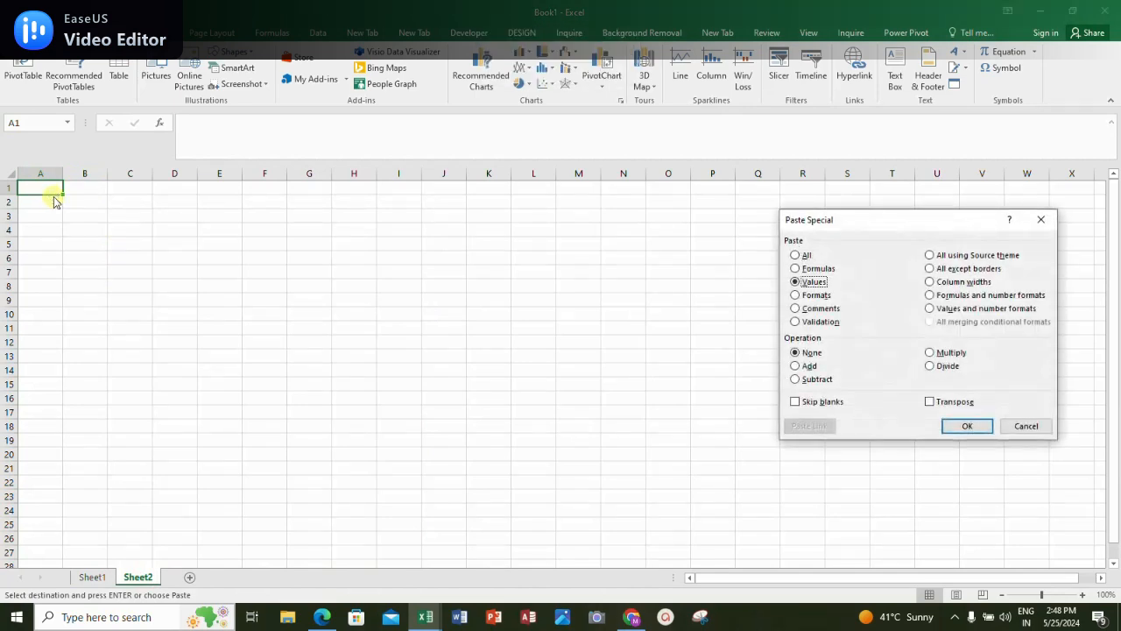
pyautogui.press('Return')
pyautogui.click(179, 231)
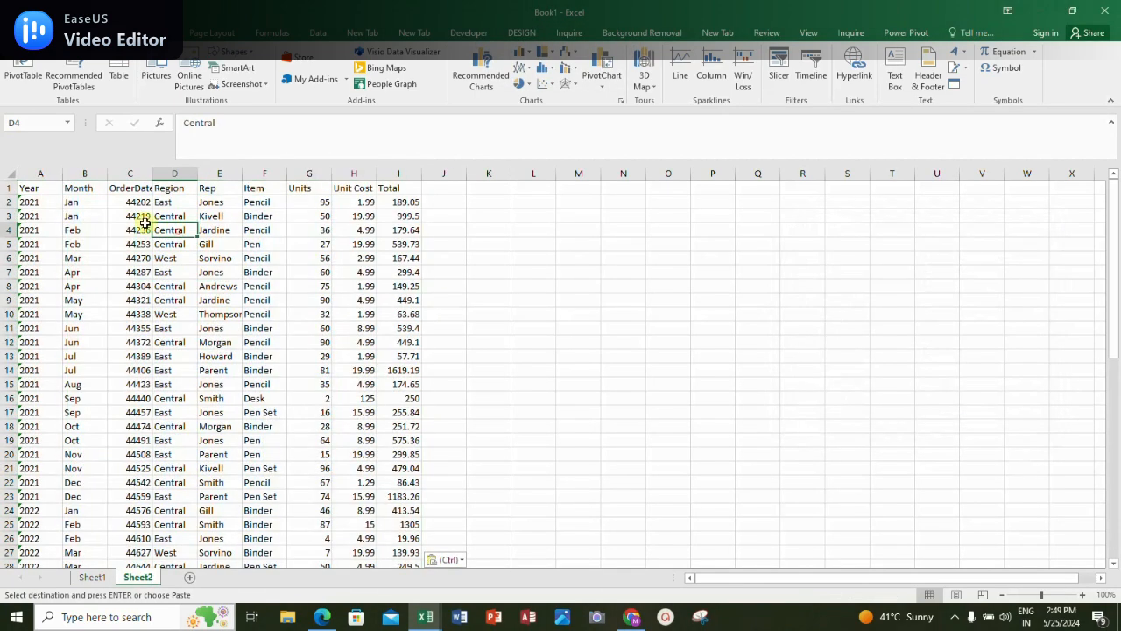
# Format the OrderDate values on Sheet2, from C2 to the last row, as dates of type 14-Mar-12
pyautogui.click(131, 203)
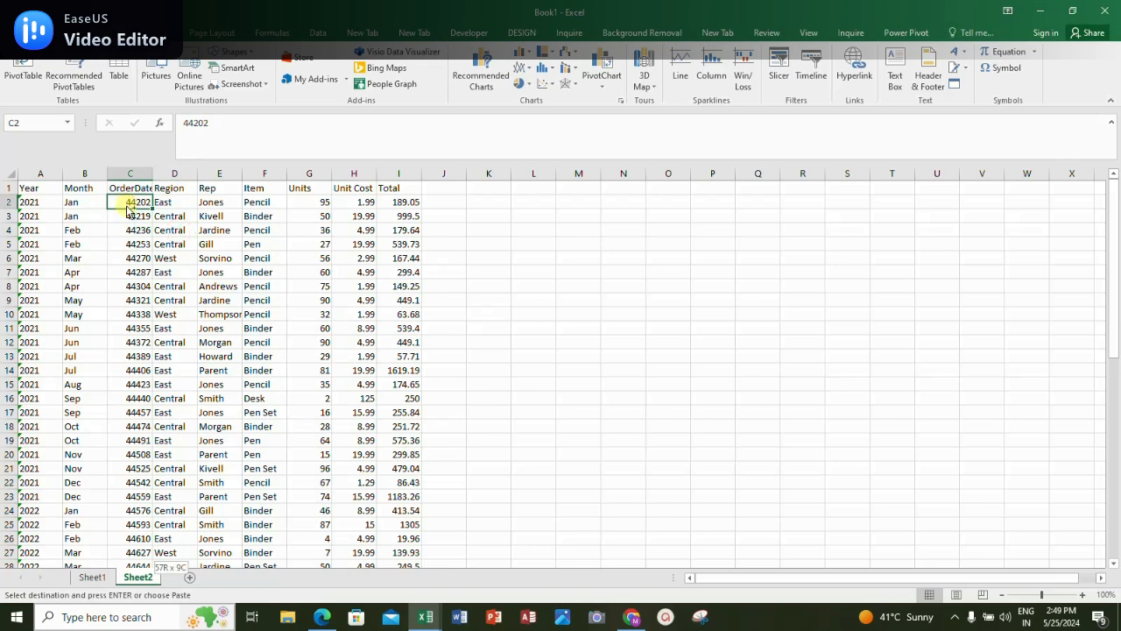
pyautogui.hotkey('ctrl', 'shift', 'Down')
pyautogui.rightClick(131, 204)
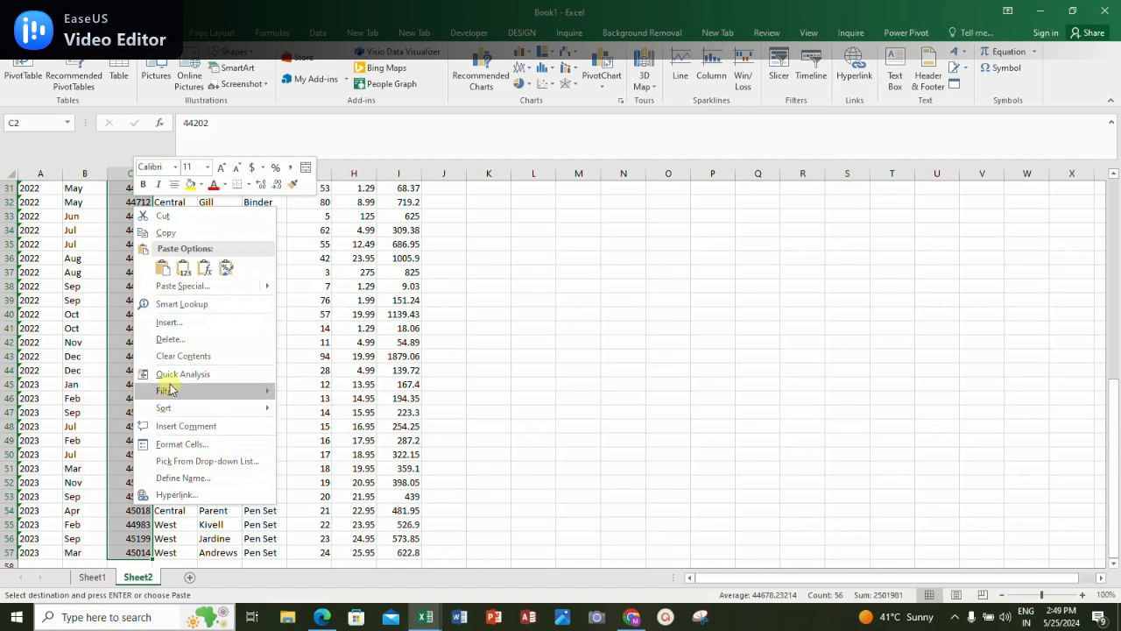
pyautogui.click(176, 447)
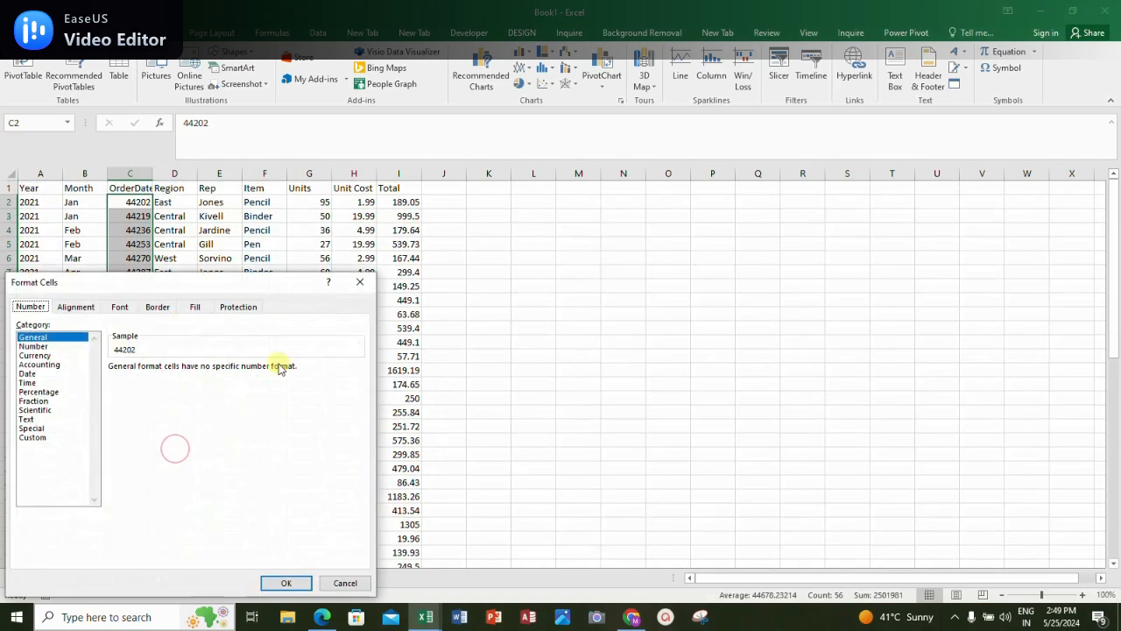
pyautogui.click(27, 373)
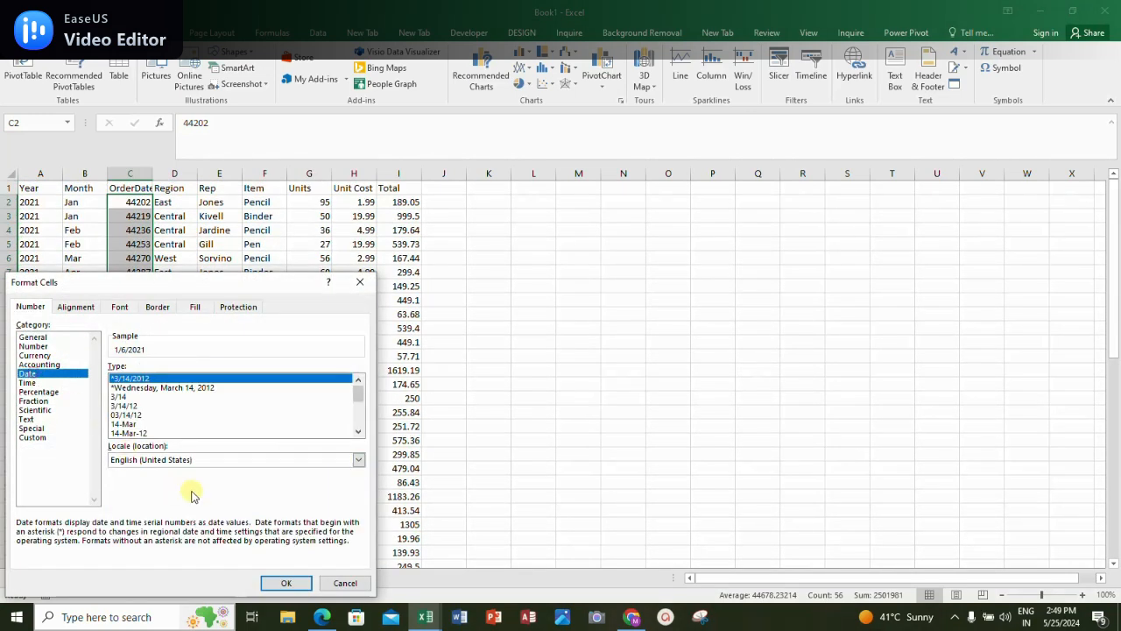
pyautogui.click(130, 433)
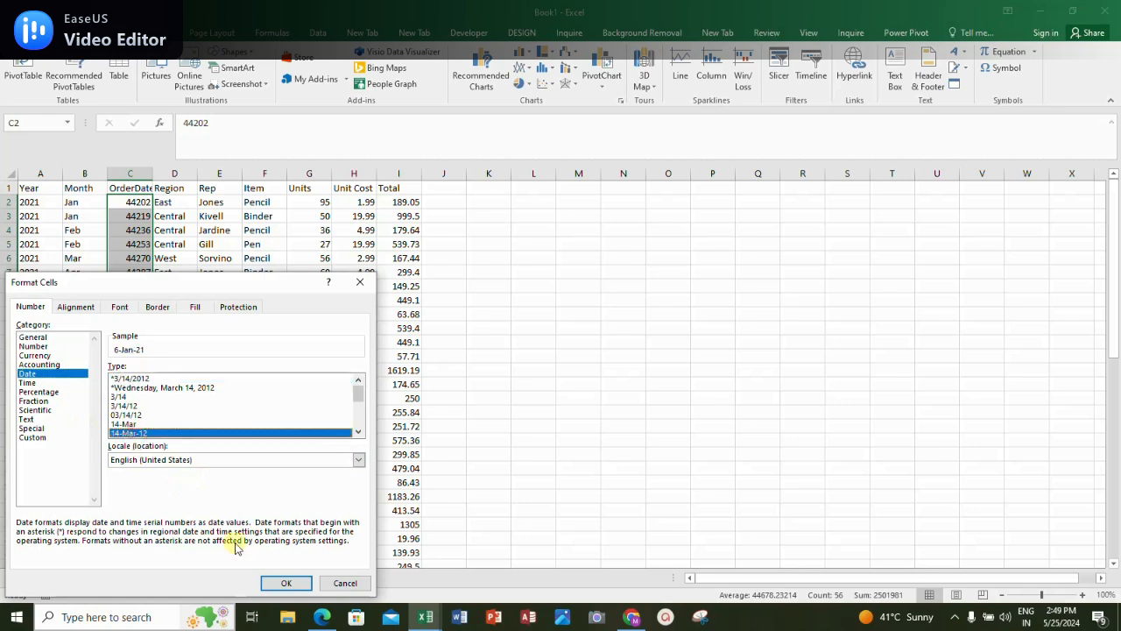
pyautogui.click(285, 583)
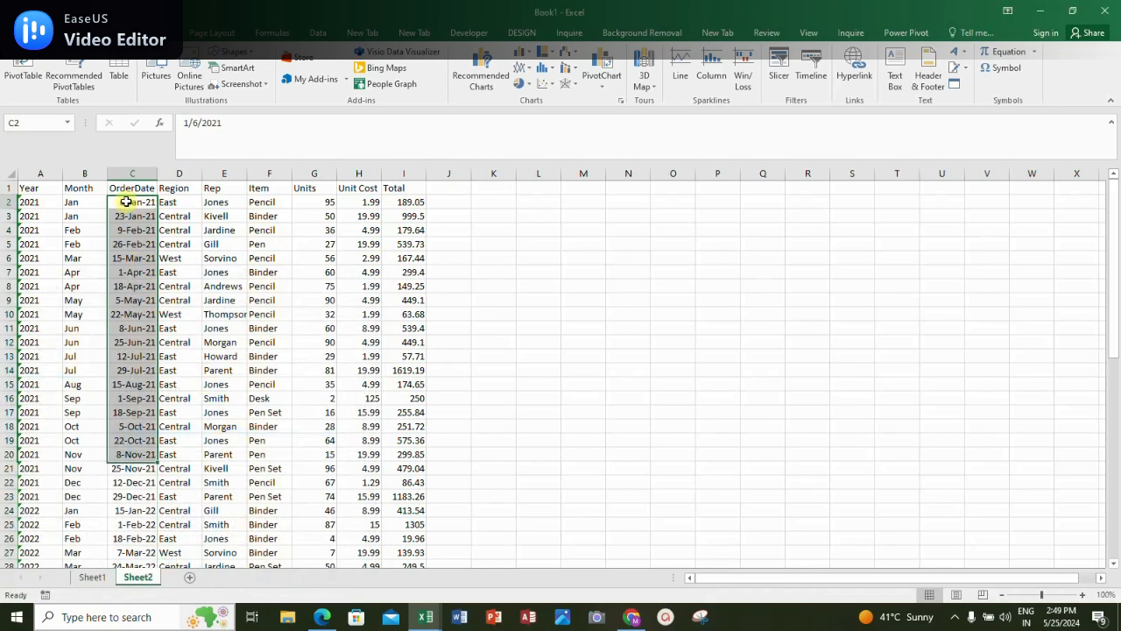
# Convert the Sheet2 data range A1:I57 into a table with headers
pyautogui.click(52, 201)
pyautogui.click(166, 204)
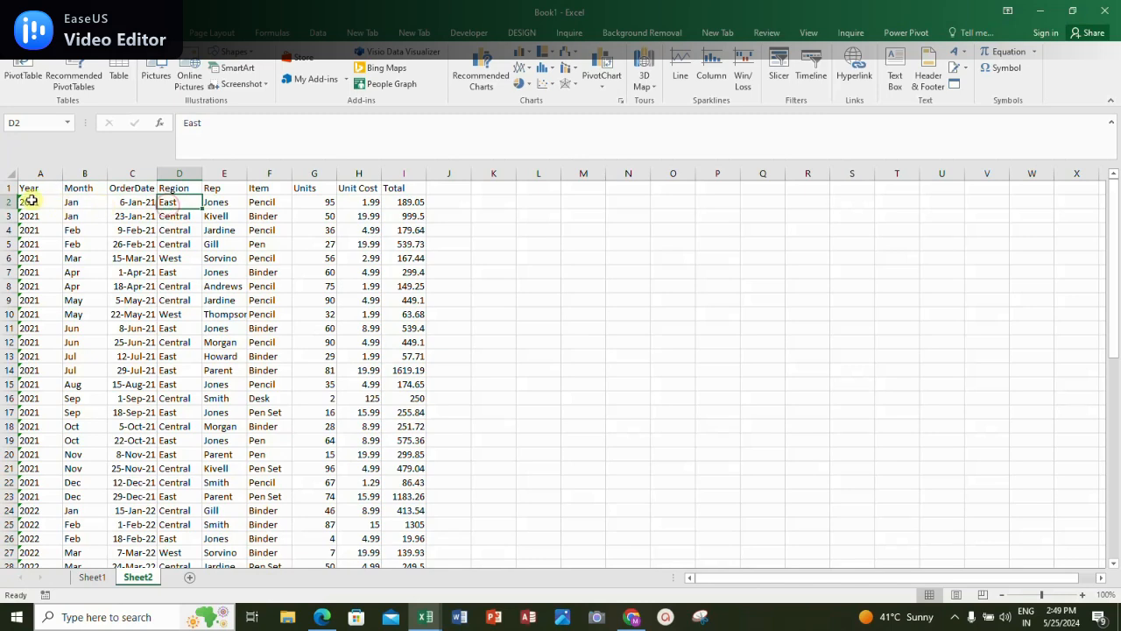
pyautogui.moveTo(33, 188); pyautogui.dragTo(388, 416)
pyautogui.click(118, 70)
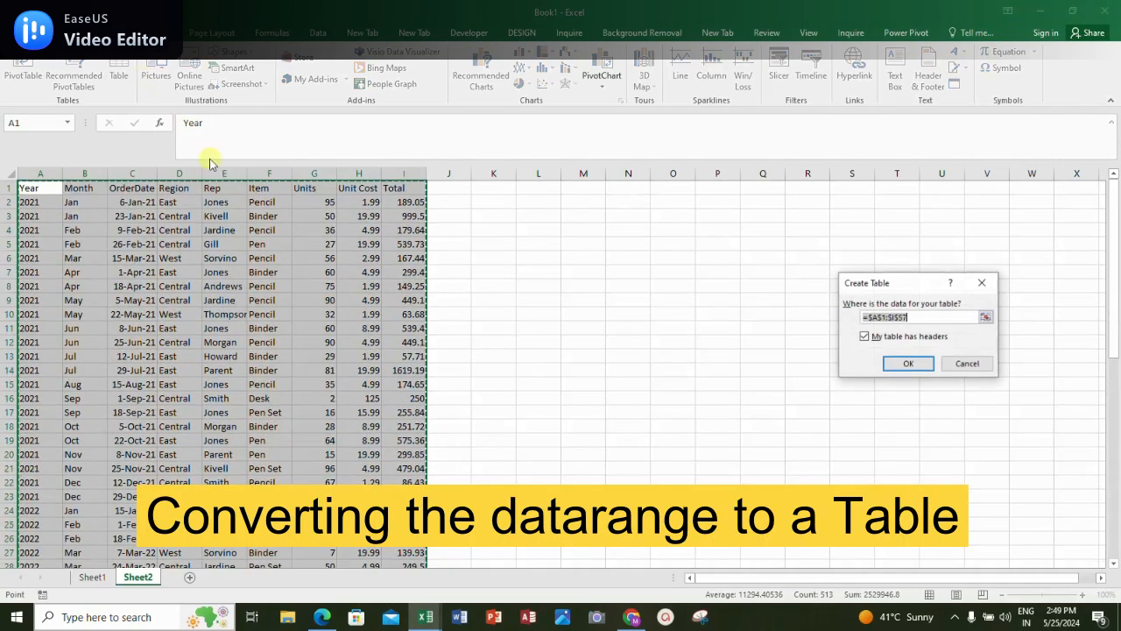
pyautogui.click(905, 363)
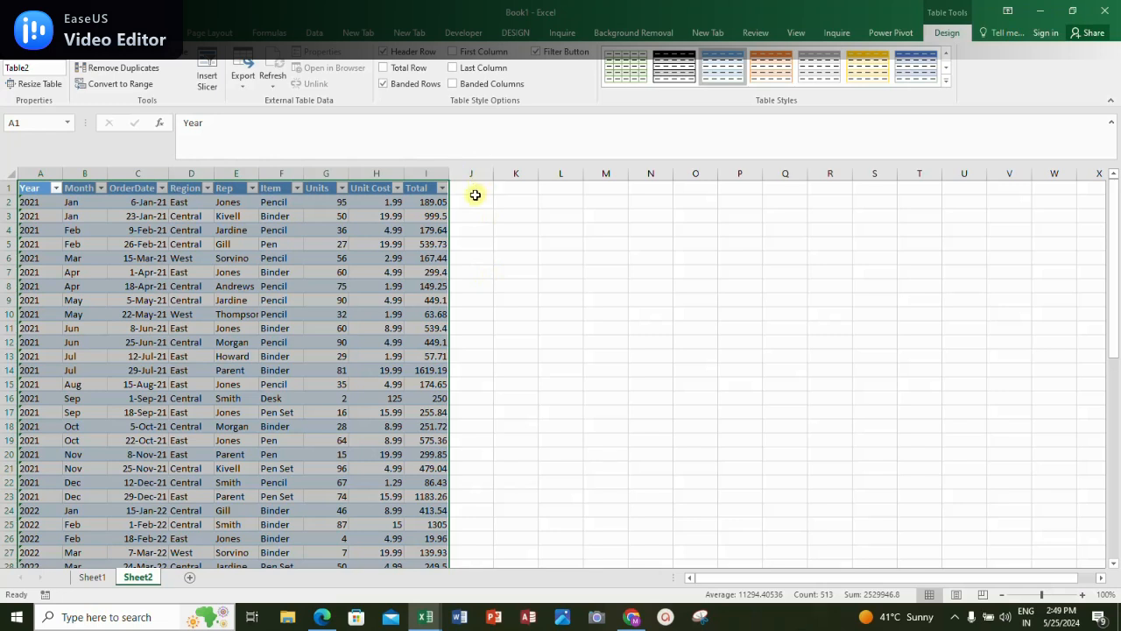
pyautogui.click(470, 215)
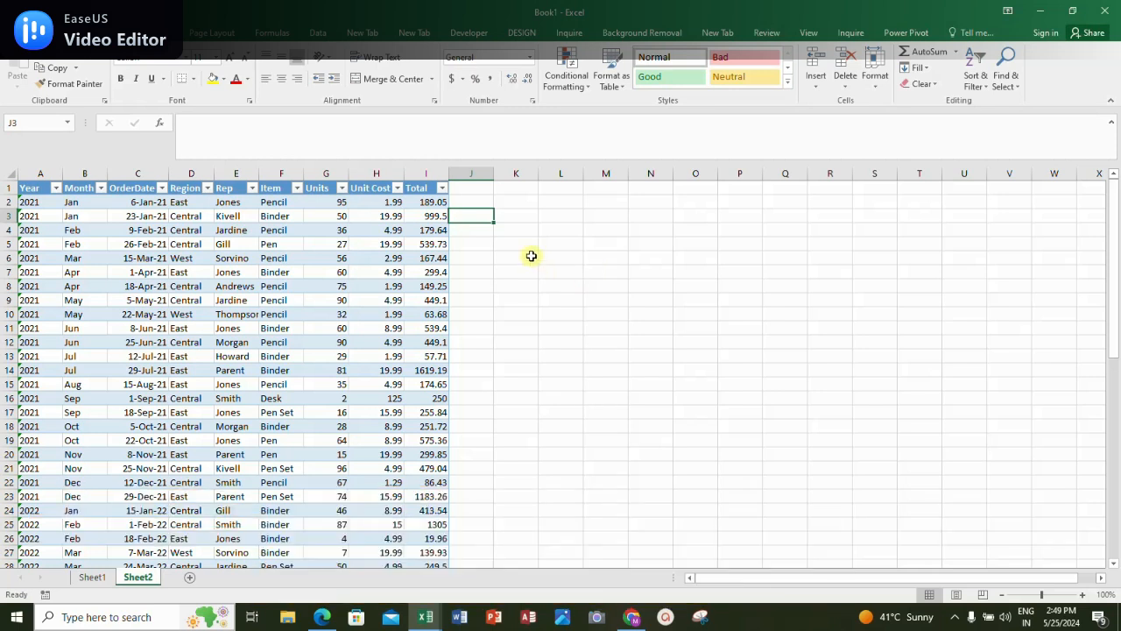
# Go to Sheet1 and bring up the list of required sales reports beside the data
pyautogui.click(92, 578)
pyautogui.scroll(-1, 213, 325)
pyautogui.scroll(10, 395, 293)
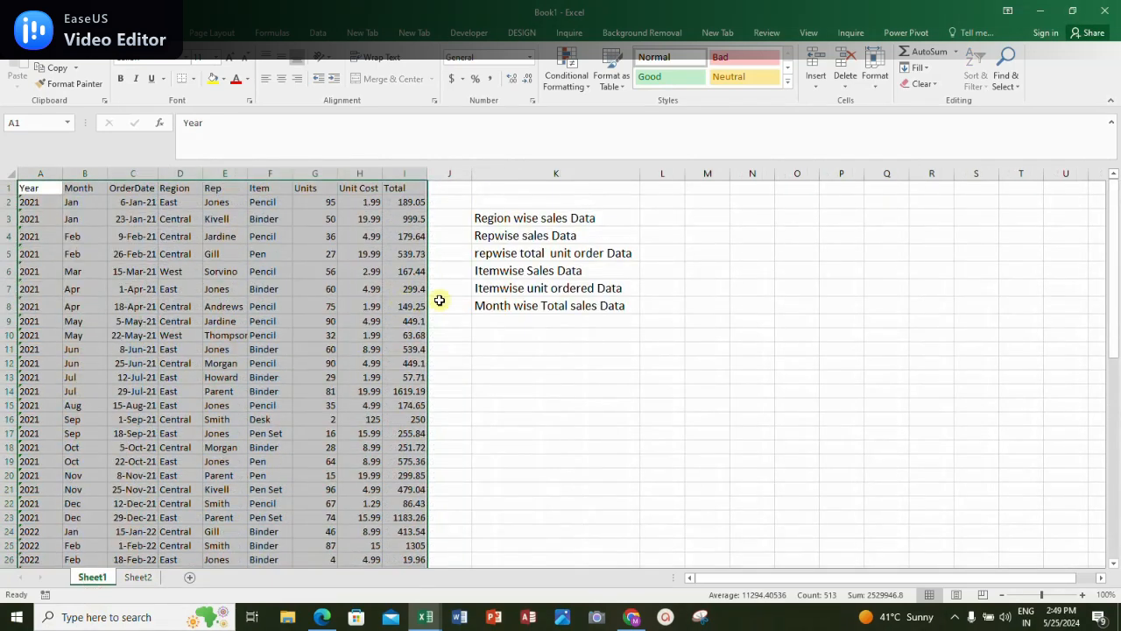
pyautogui.moveTo(553, 221); pyautogui.dragTo(538, 300)
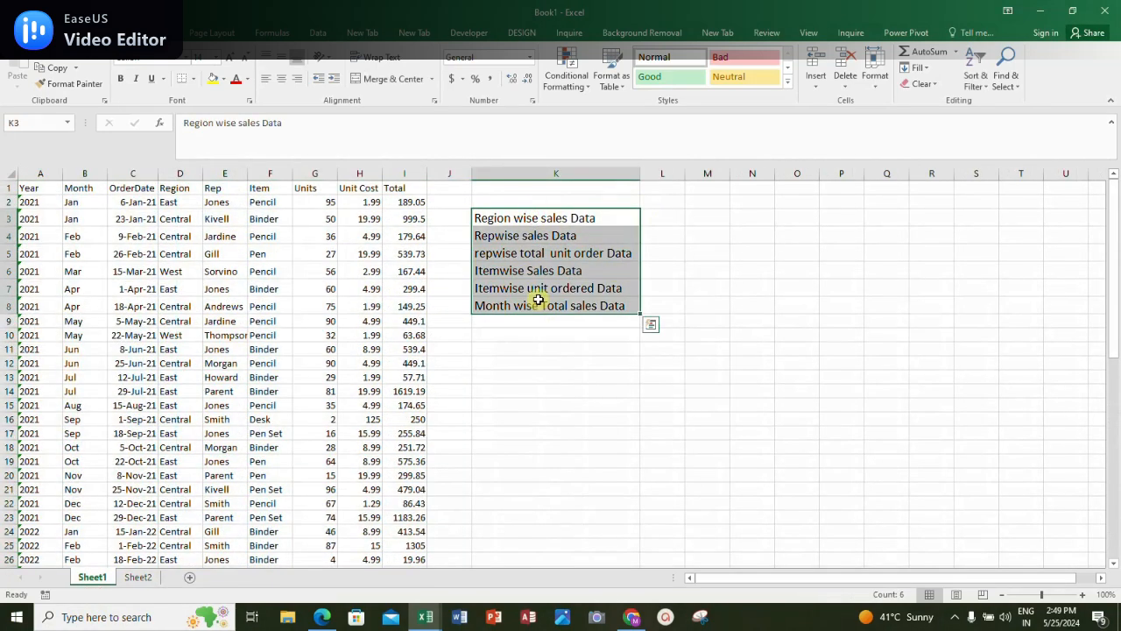
pyautogui.keyDown('ctrl'); pyautogui.click(538, 300); pyautogui.keyUp('ctrl')
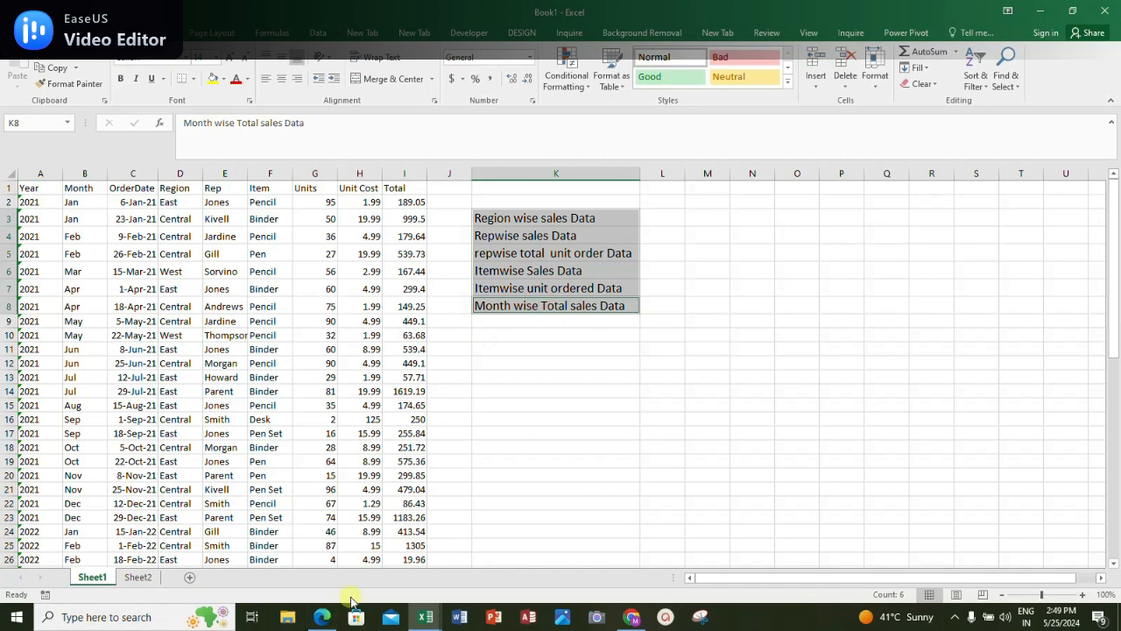
pyautogui.hotkey('ctrl', 'c')
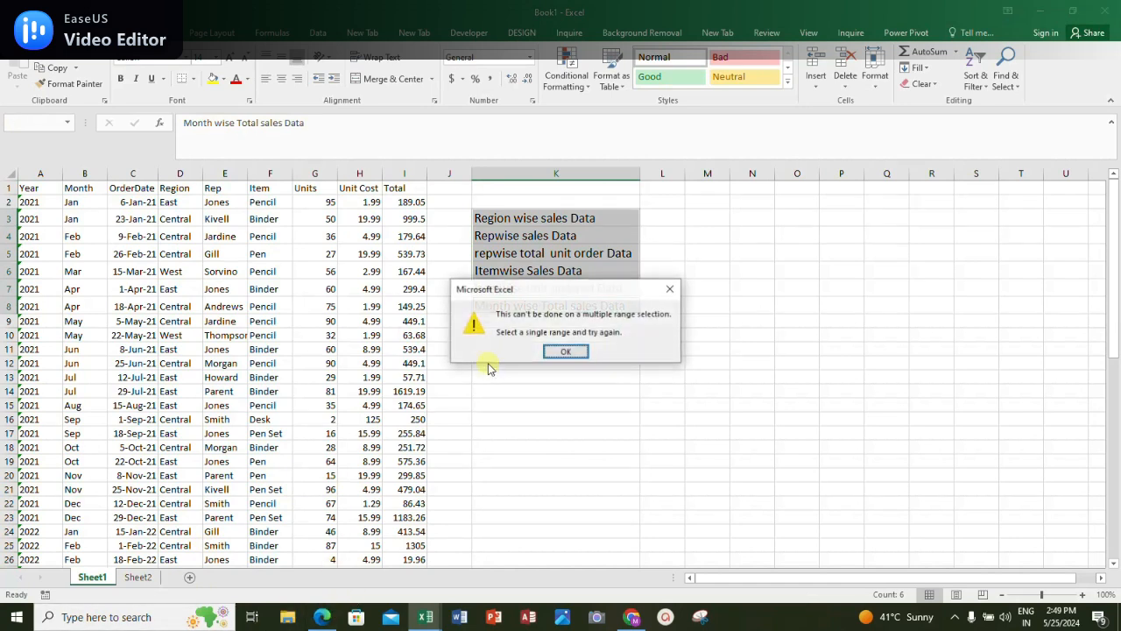
pyautogui.click(565, 353)
pyautogui.click(721, 312)
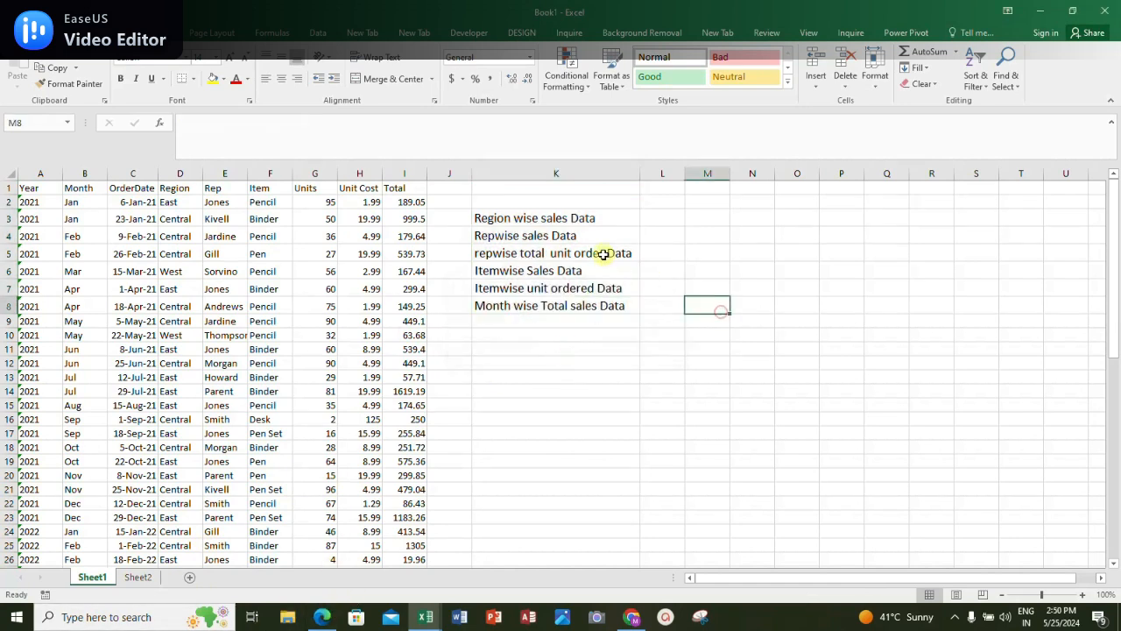
# Copy the report list in K3:K8 of Sheet1 to K1 on Sheet2 and autofit column K to its text
pyautogui.moveTo(584, 218); pyautogui.dragTo(578, 308)
pyautogui.hotkey('ctrl', 'c')
pyautogui.click(138, 576)
pyautogui.click(511, 190)
pyautogui.hotkey('ctrl', 'v')
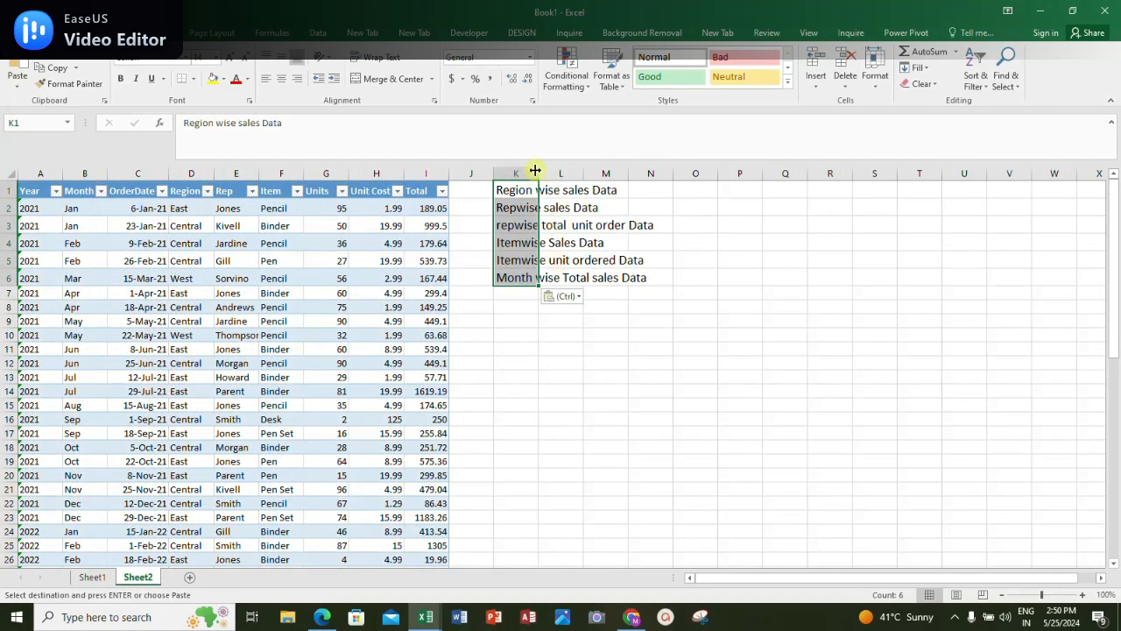
pyautogui.doubleClick(535, 169)
pyautogui.click(583, 190)
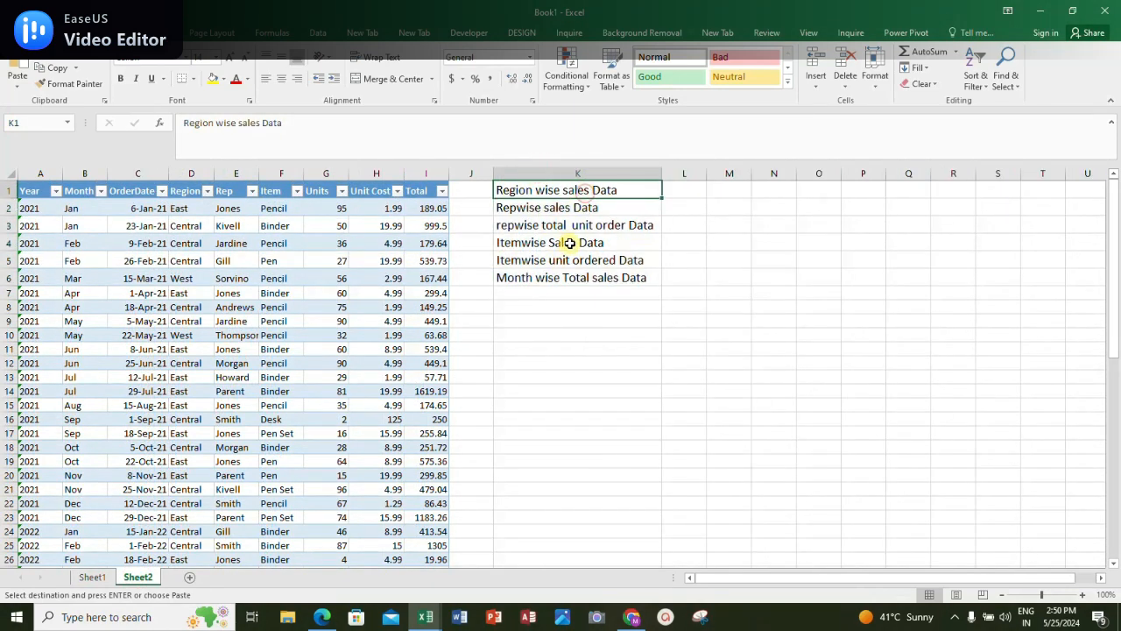
# Permanently delete Sheet1 from the workbook
pyautogui.click(111, 578)
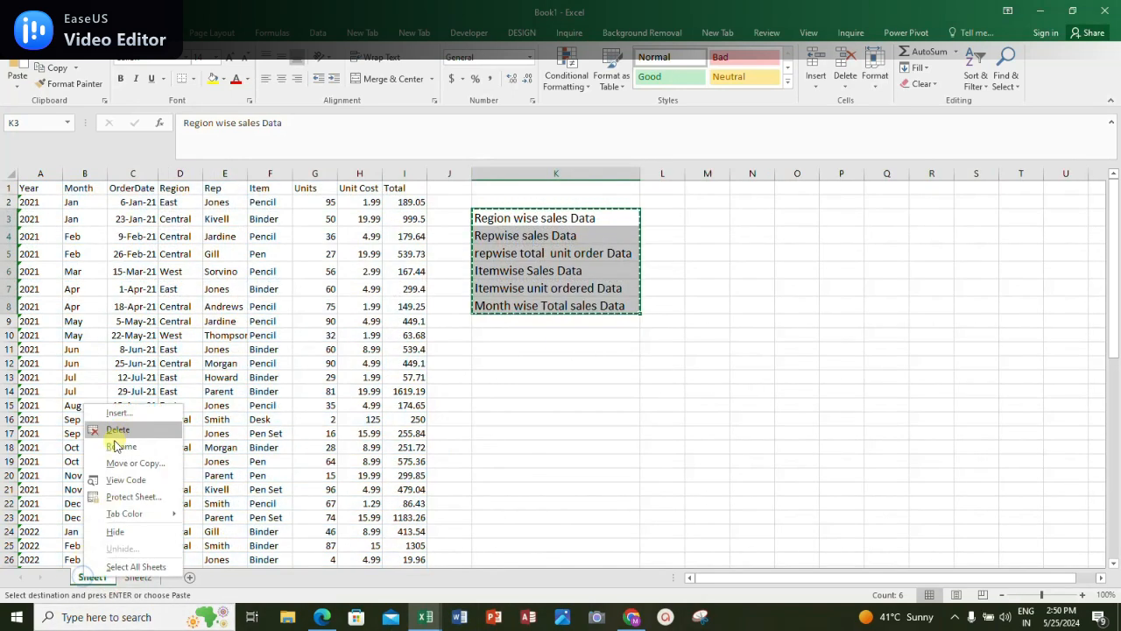
pyautogui.click(117, 431)
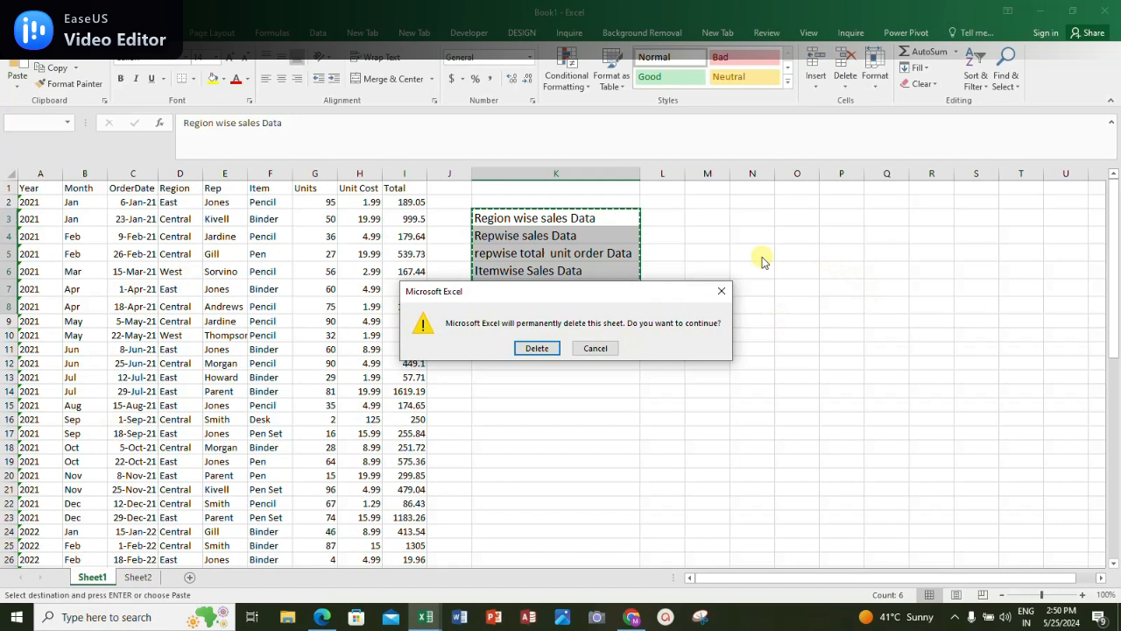
pyautogui.click(537, 348)
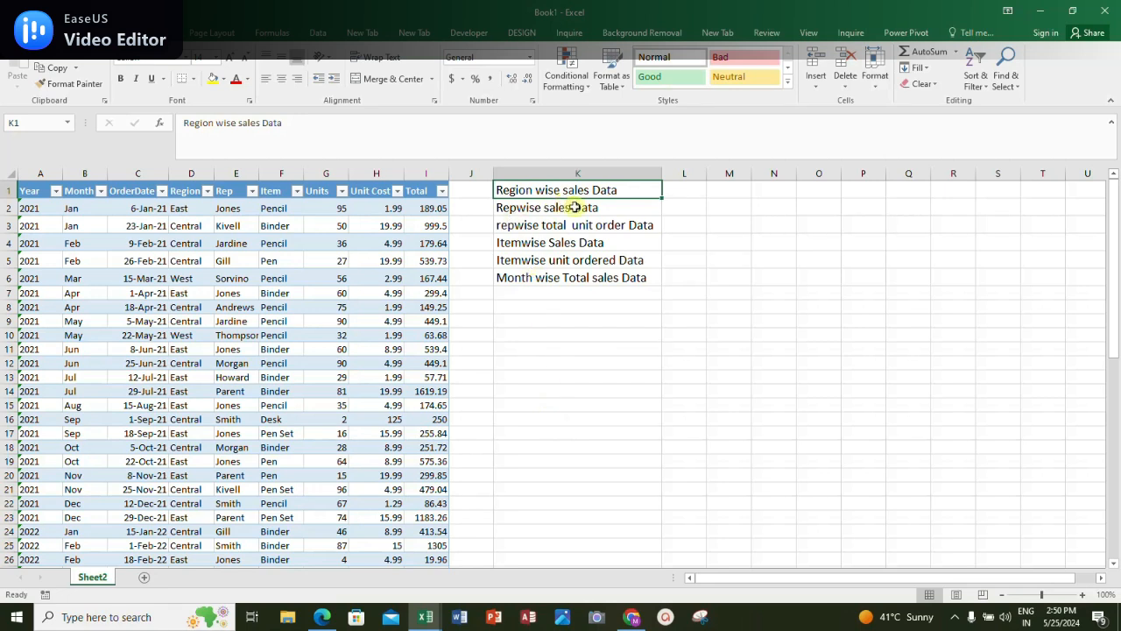
# Create a PivotTable from the Sheet2 data table, Table2, on a new worksheet
pyautogui.click(85, 248)
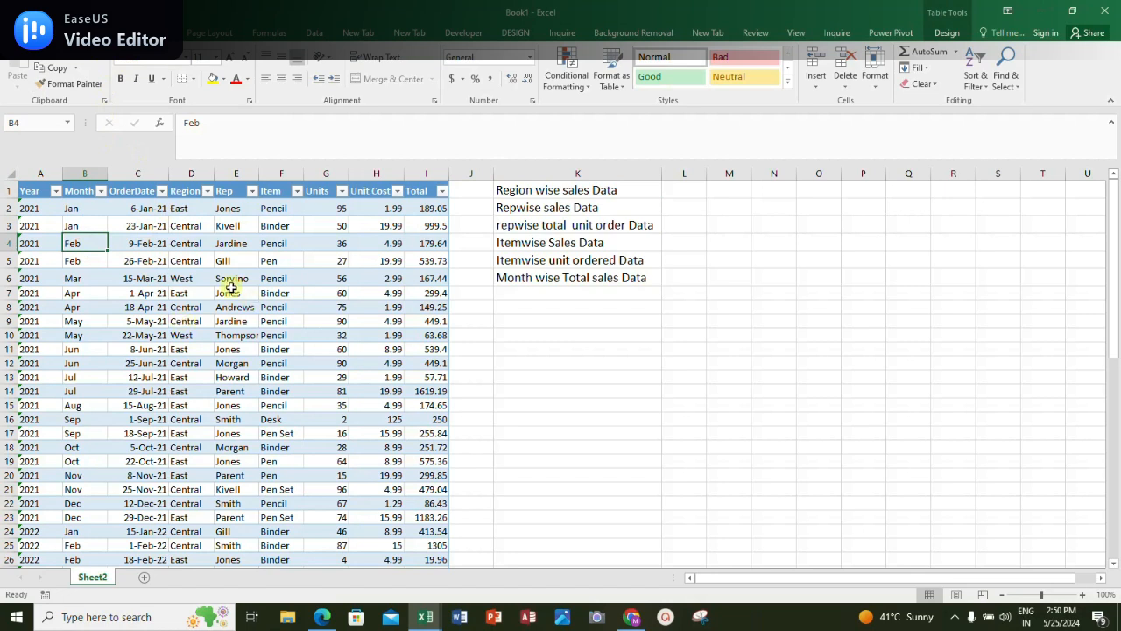
pyautogui.click(162, 33)
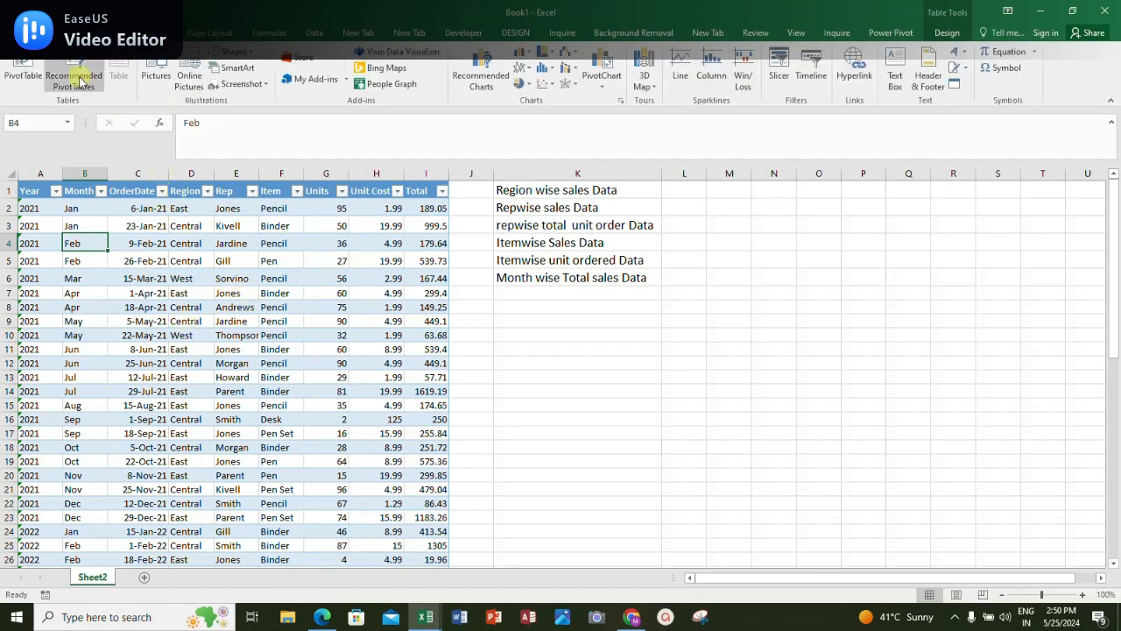
pyautogui.click(33, 65)
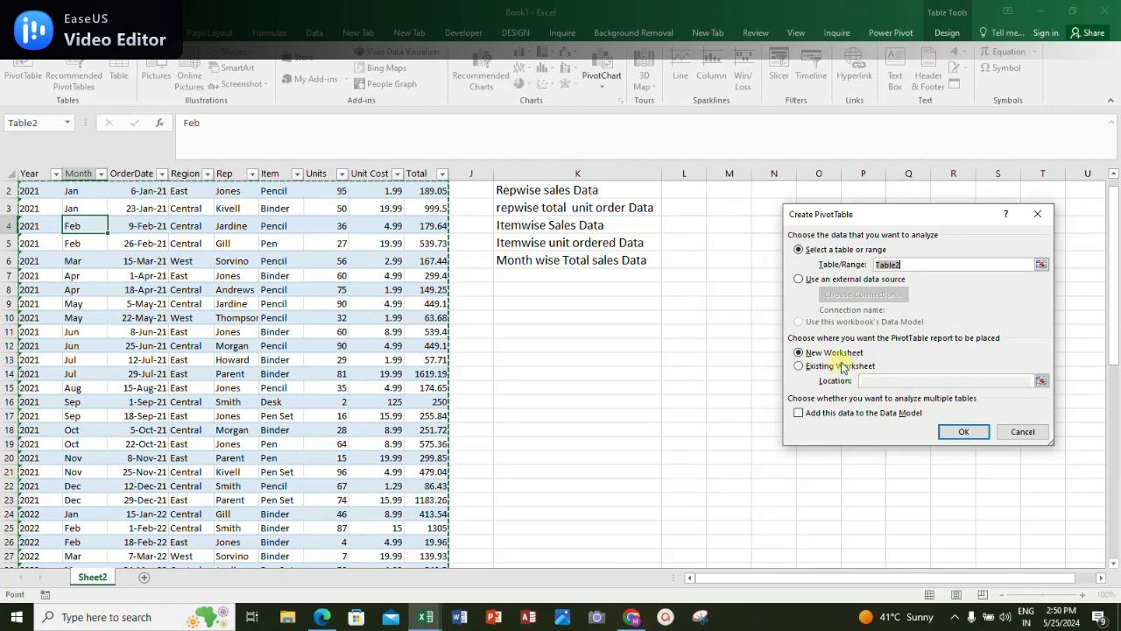
pyautogui.click(965, 432)
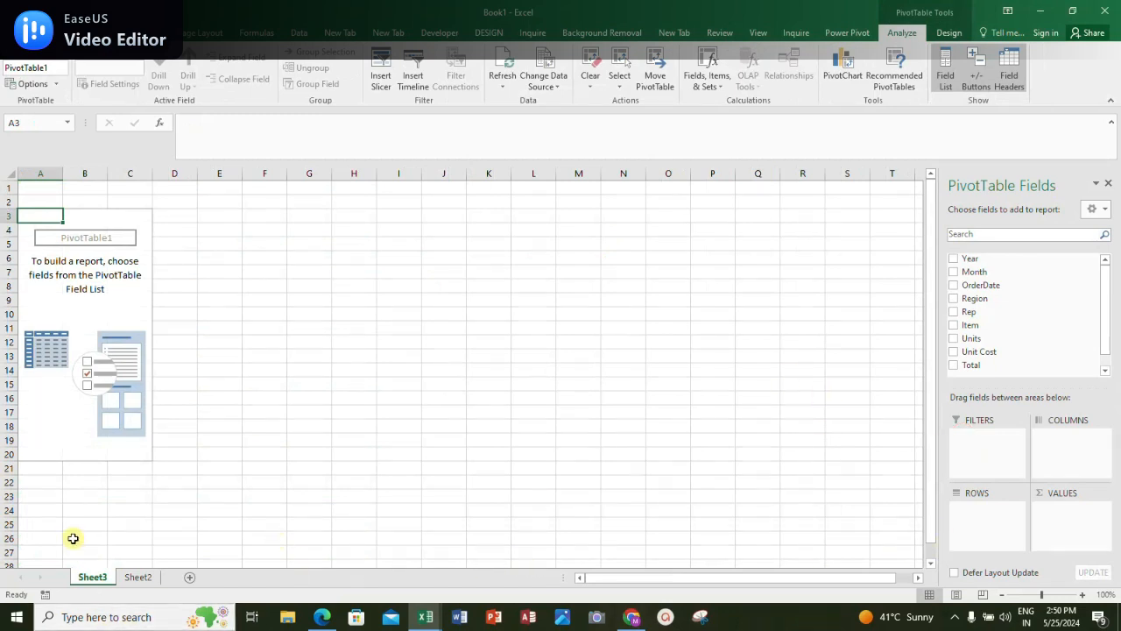
# Check the report list on Sheet2 and build the rep-wise sales pivot on Sheet3 with Rep as rows and Total as values
pyautogui.click(139, 577)
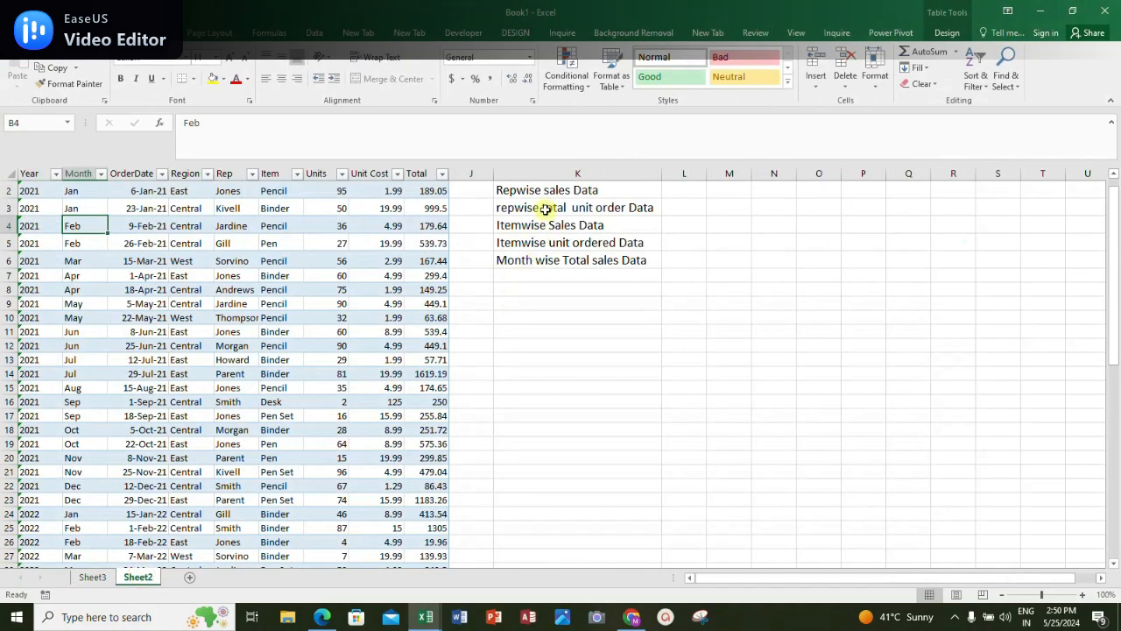
pyautogui.click(92, 578)
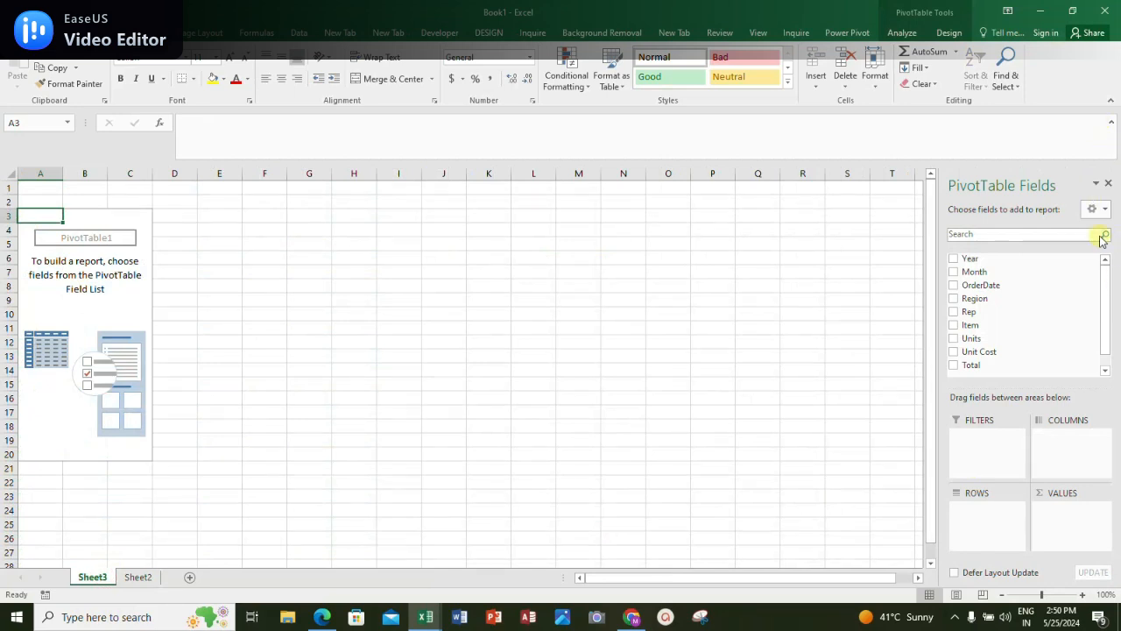
pyautogui.click(955, 313)
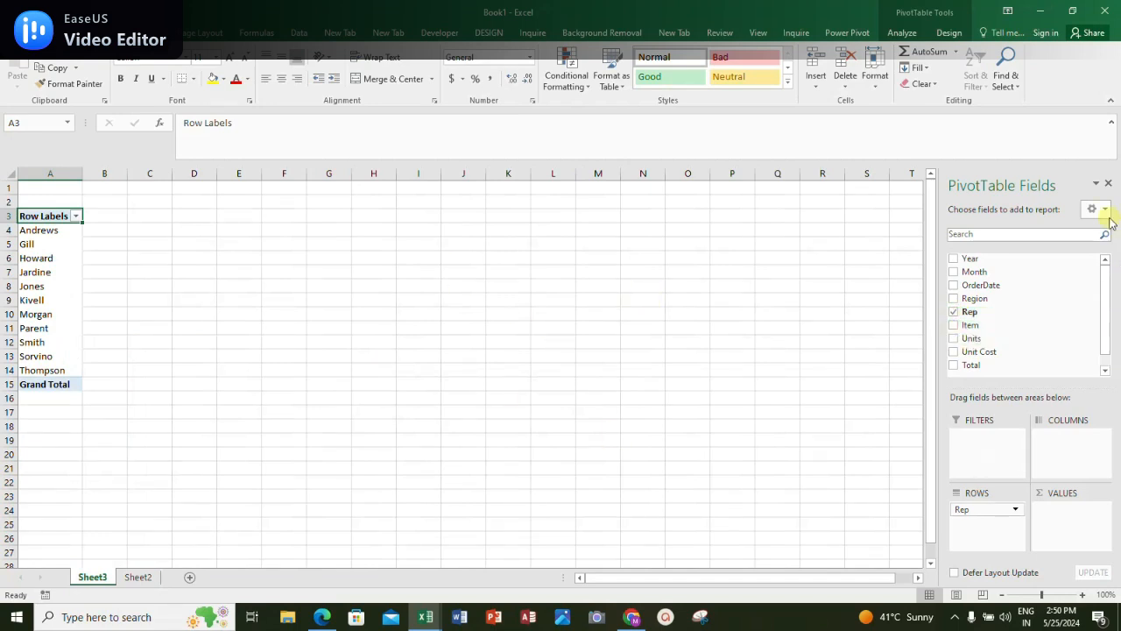
pyautogui.click(958, 366)
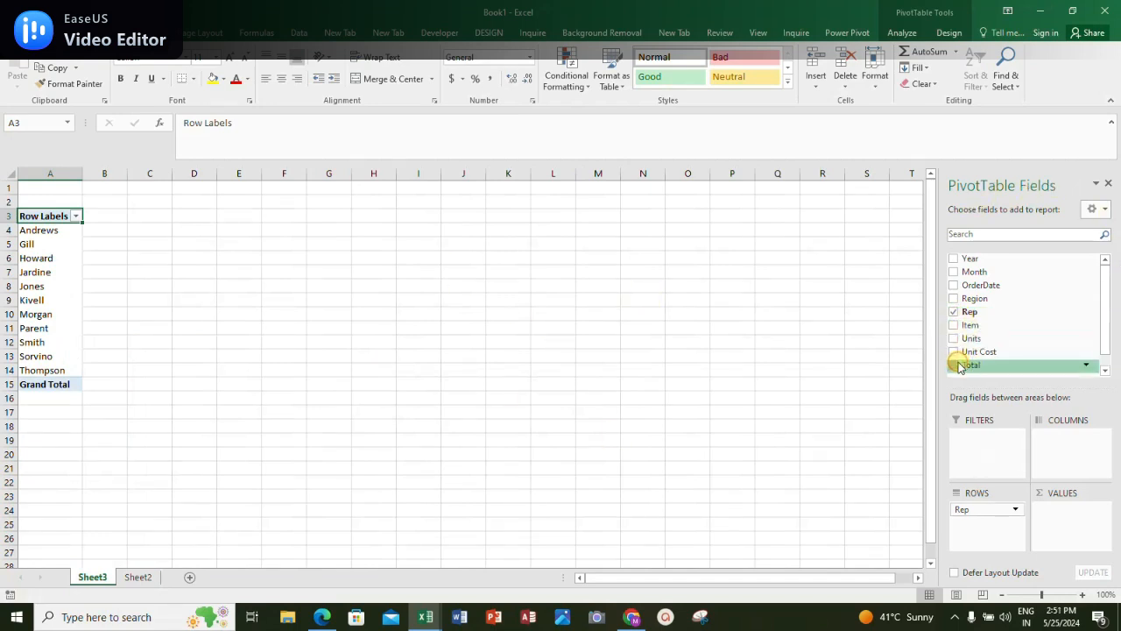
pyautogui.click(29, 230)
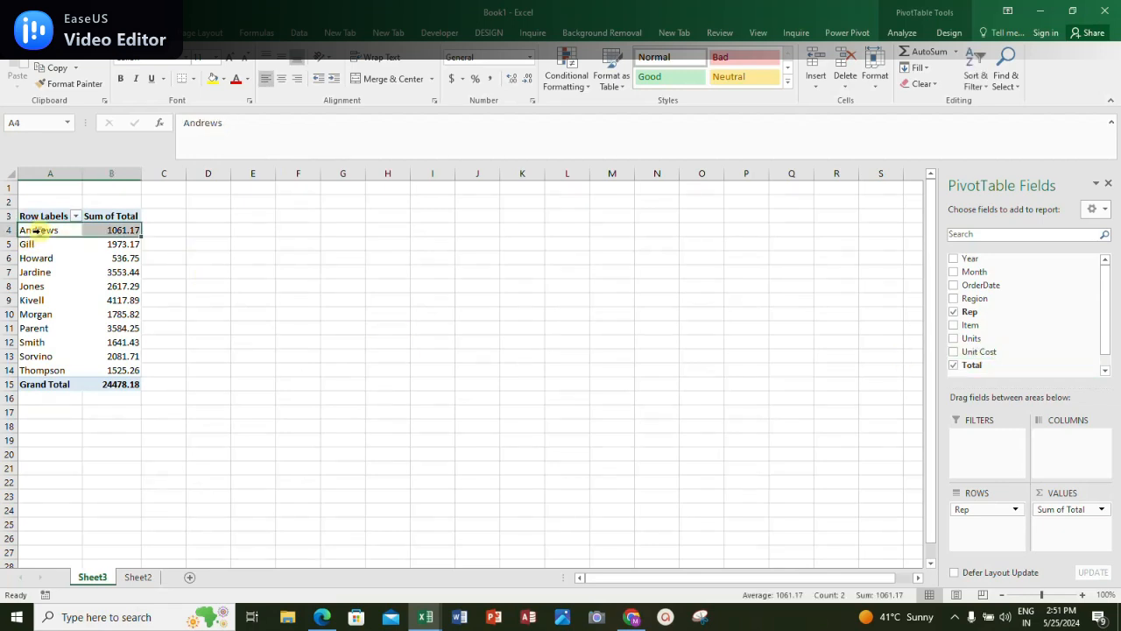
pyautogui.click(62, 258)
pyautogui.click(42, 233)
pyautogui.moveTo(42, 233); pyautogui.dragTo(127, 362)
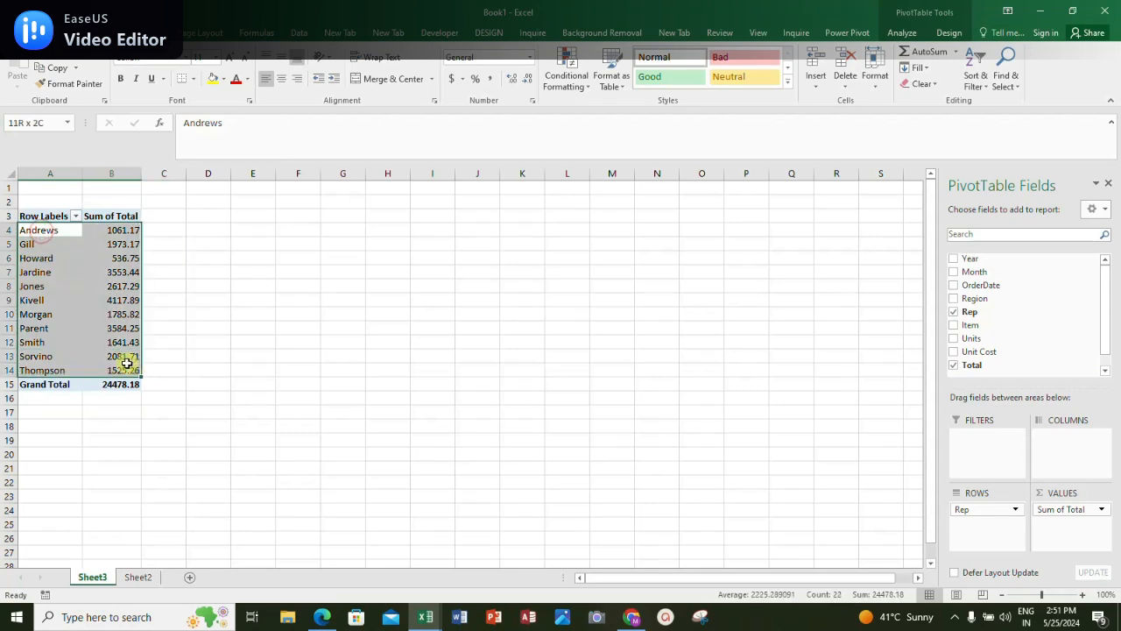
pyautogui.click(192, 268)
# Format the Sum of Total values in B4:B14 of the pivot to show no decimal places
pyautogui.click(123, 230)
pyautogui.moveTo(132, 285); pyautogui.dragTo(132, 365)
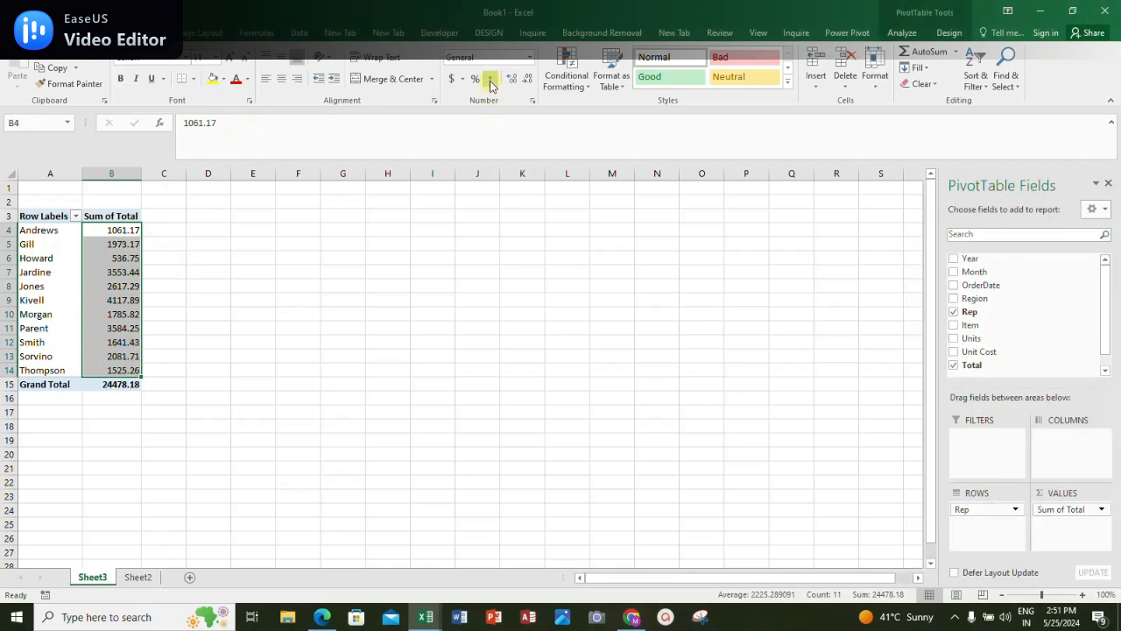
pyautogui.click(526, 80)
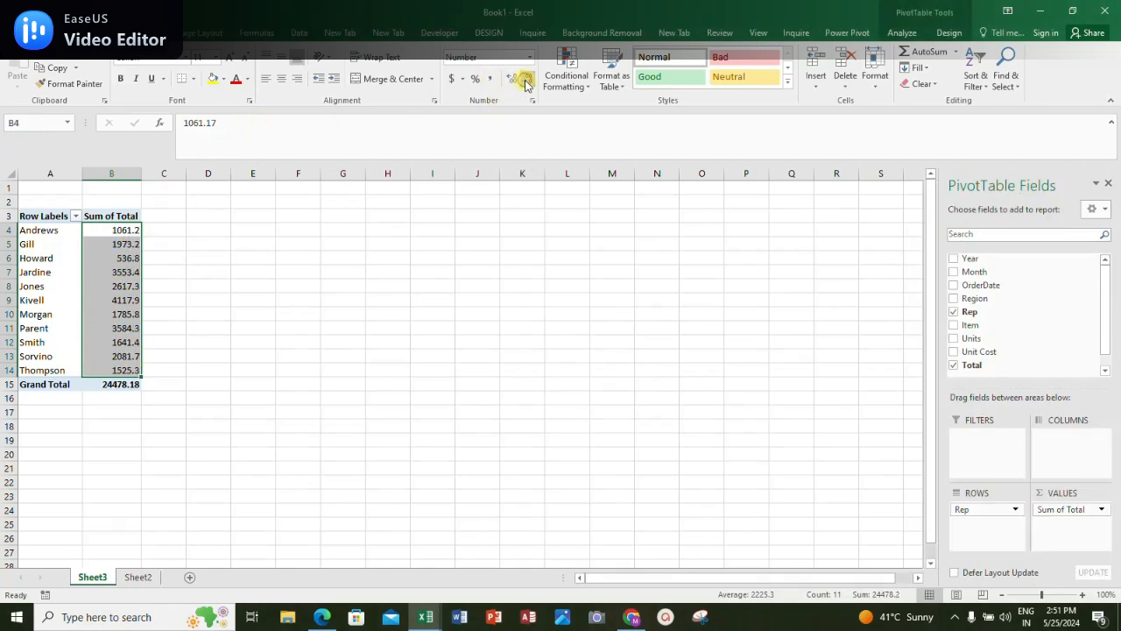
pyautogui.click(525, 80)
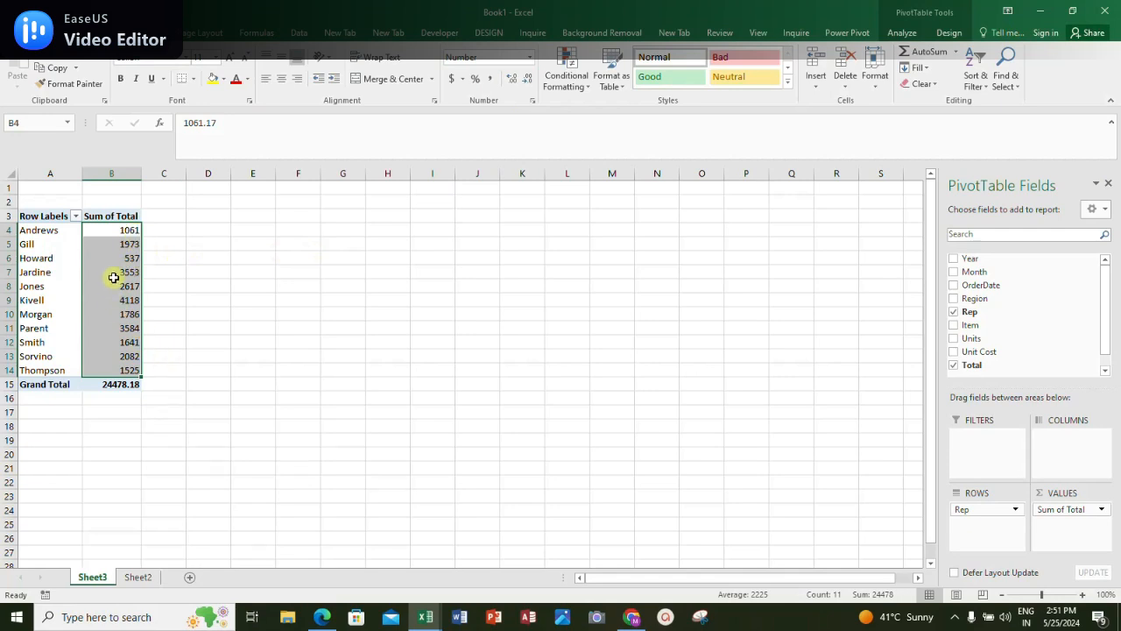
pyautogui.click(232, 258)
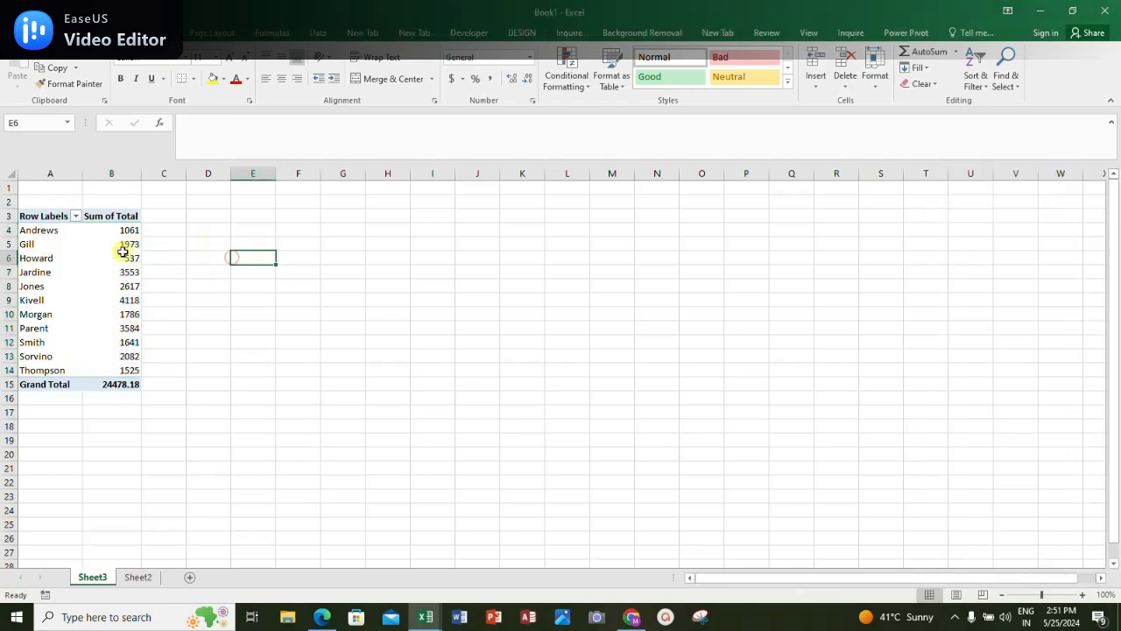
pyautogui.click(93, 242)
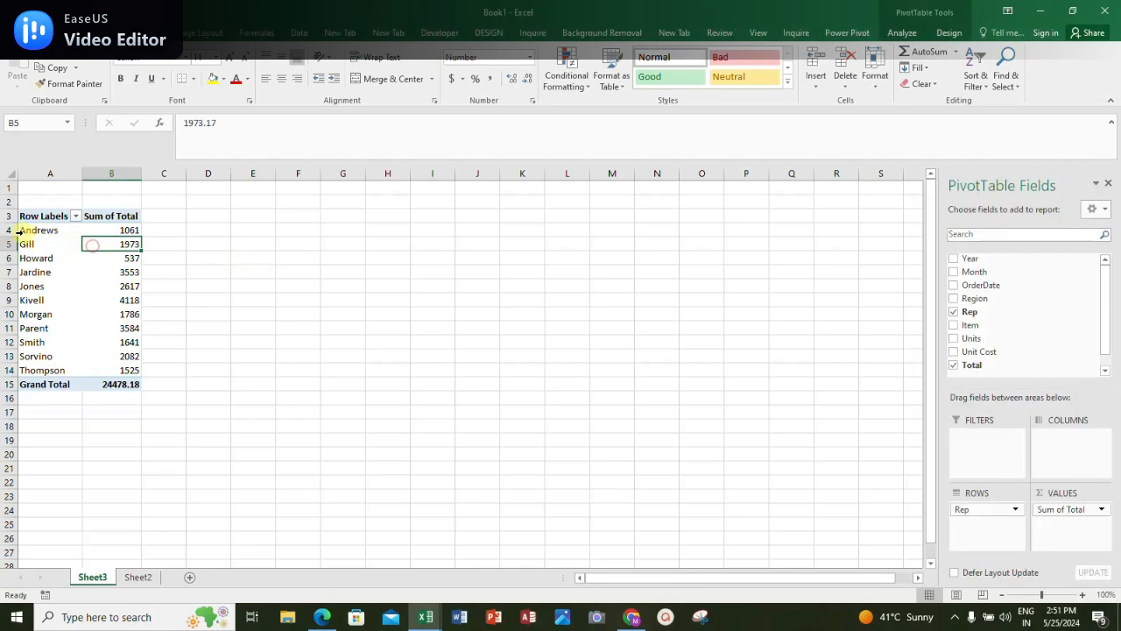
pyautogui.click(28, 230)
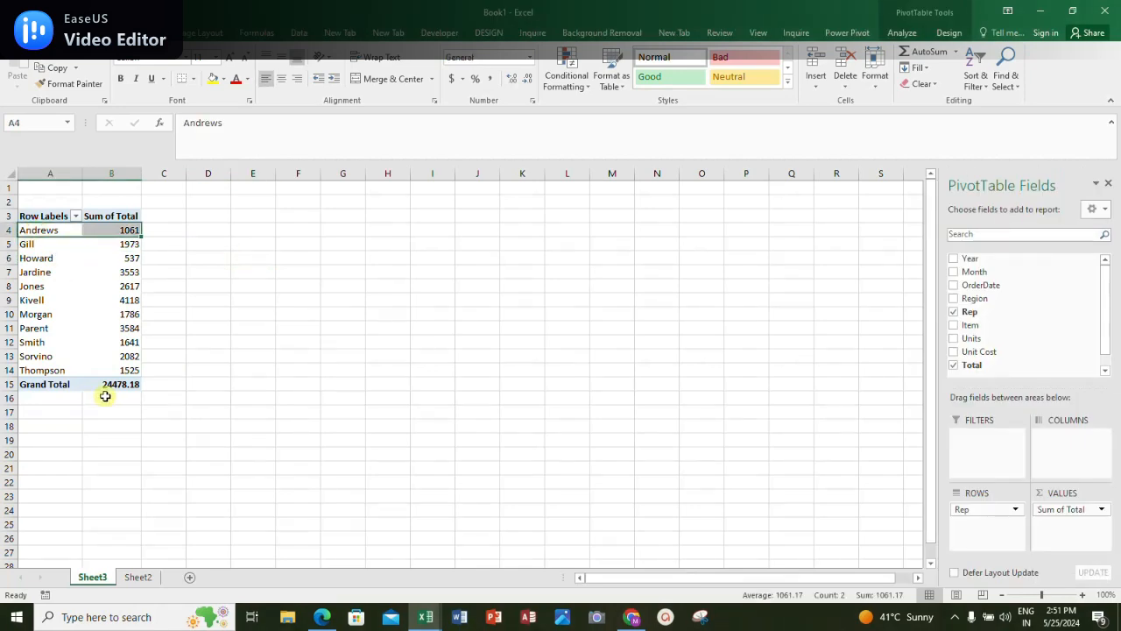
pyautogui.moveTo(40, 217); pyautogui.dragTo(132, 371)
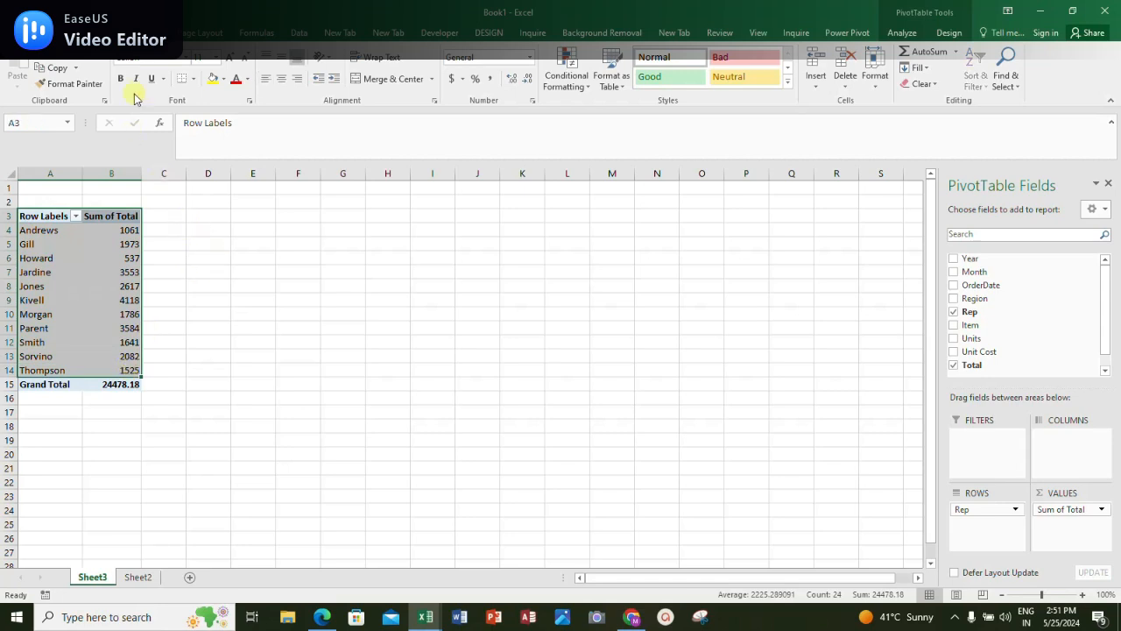
pyautogui.click(149, 32)
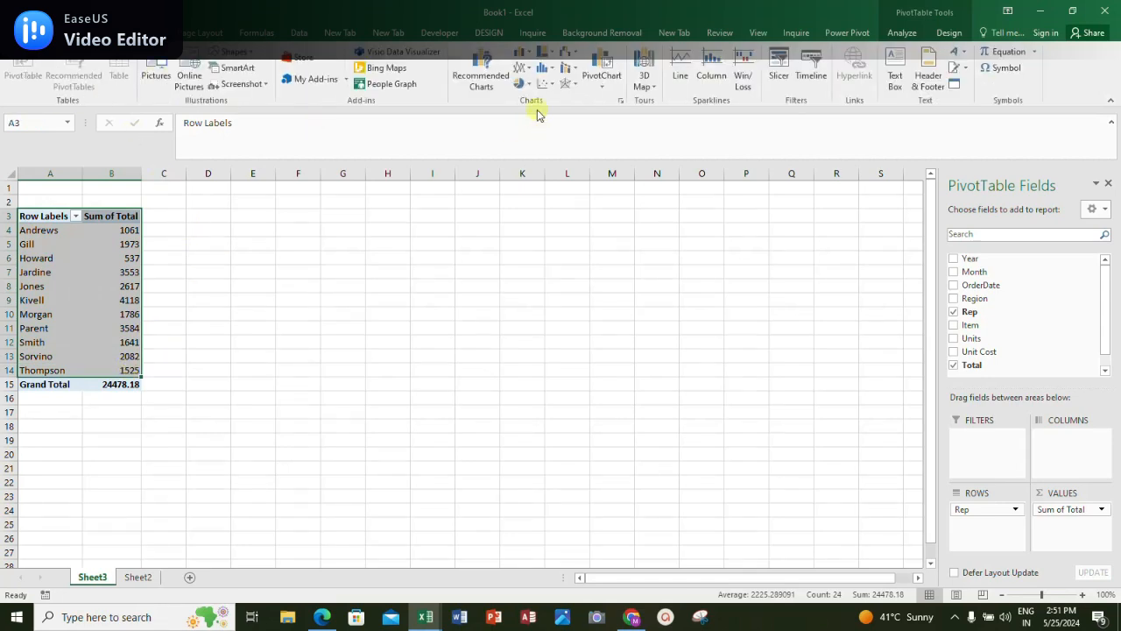
pyautogui.click(602, 70)
pyautogui.moveTo(481, 230)
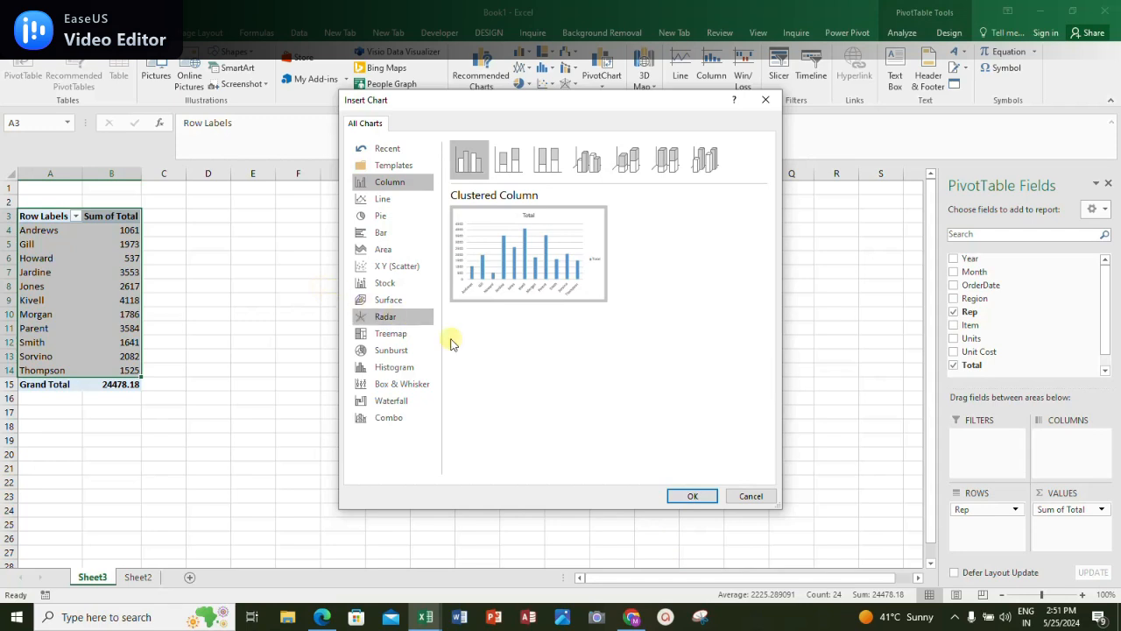
pyautogui.click(751, 496)
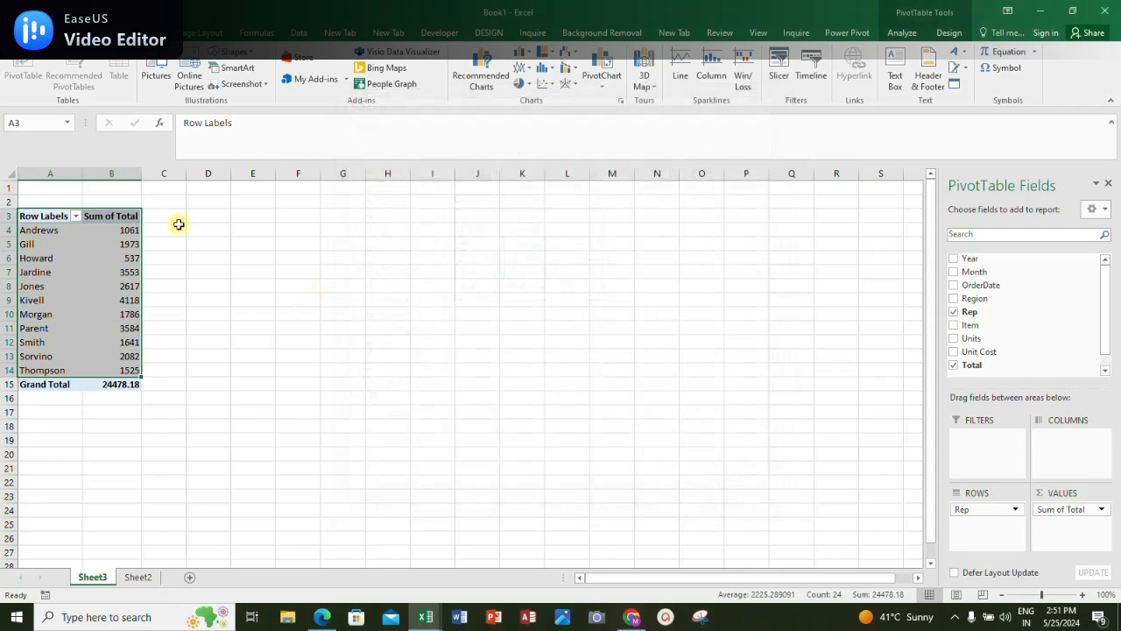
# Add Total to the pivot values a second time and summarize that second field by Count
pyautogui.click(126, 218)
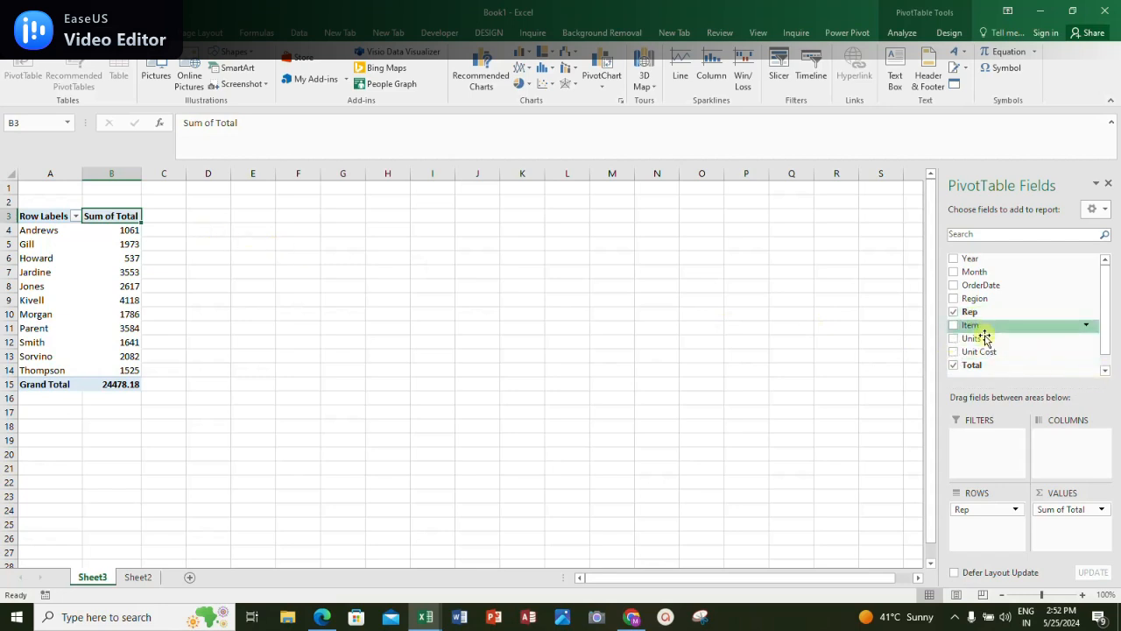
pyautogui.moveTo(996, 368); pyautogui.dragTo(1067, 526)
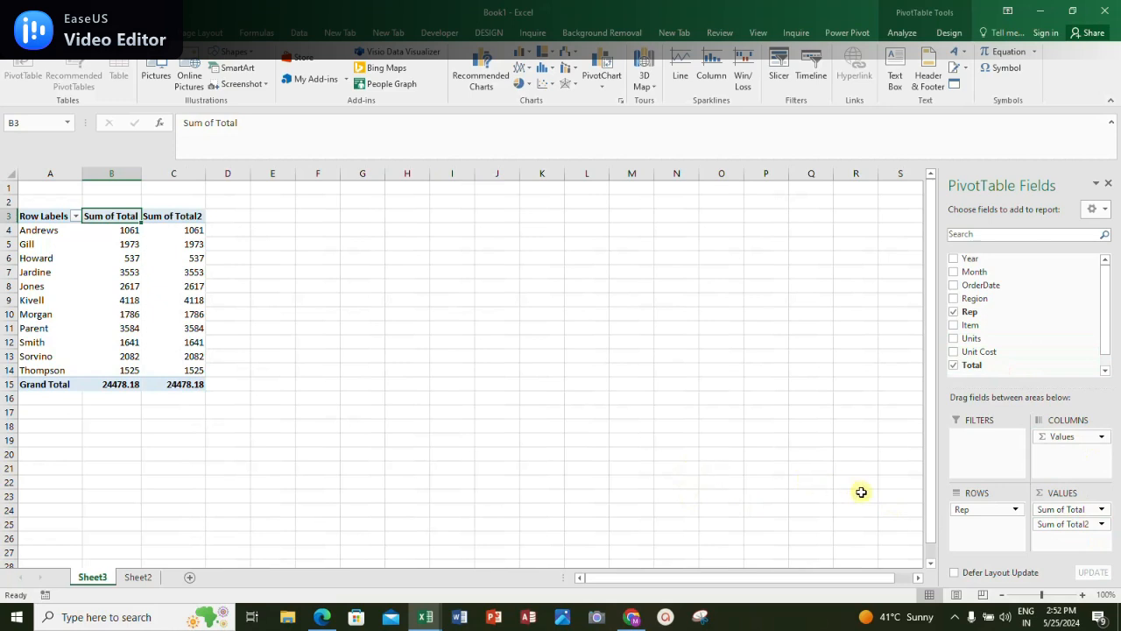
pyautogui.click(1103, 525)
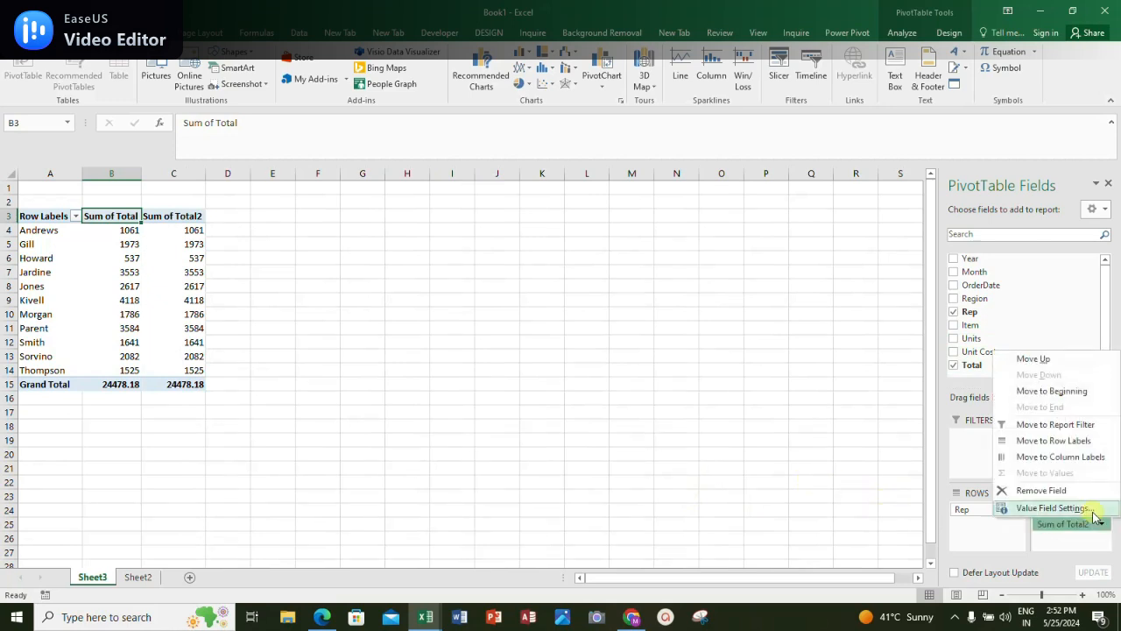
pyautogui.click(1053, 508)
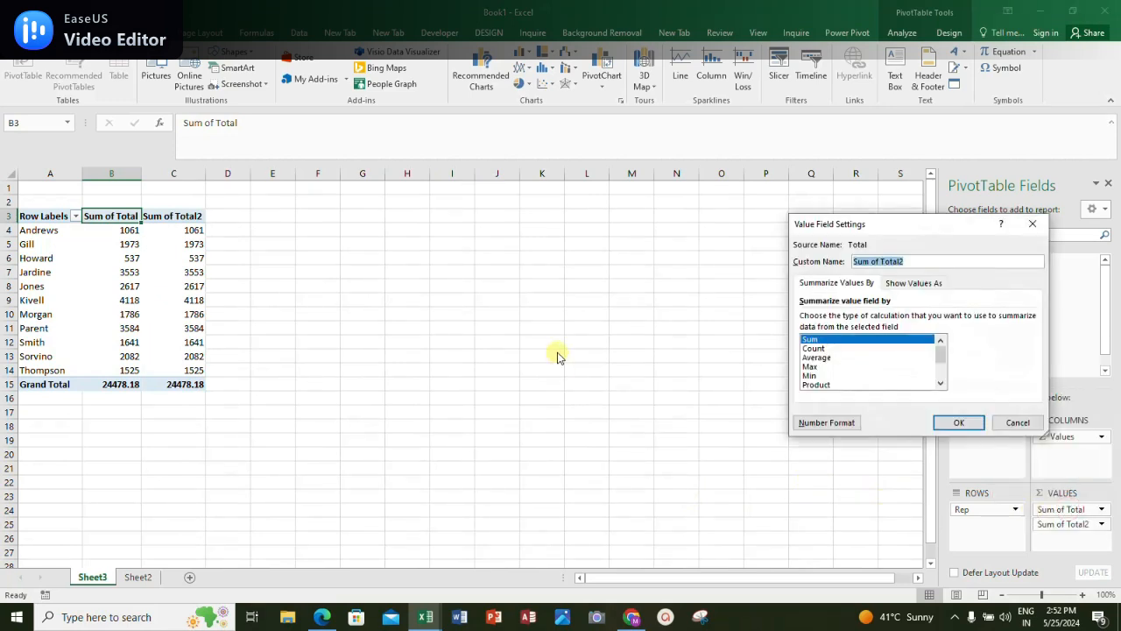
pyautogui.click(815, 358)
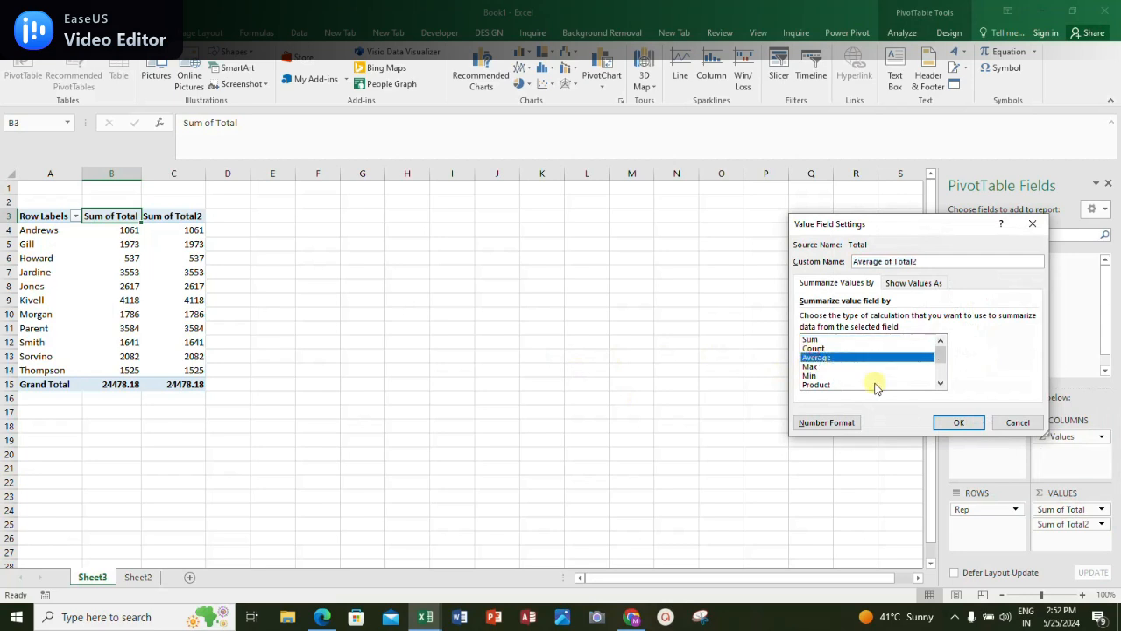
pyautogui.click(813, 348)
pyautogui.click(959, 424)
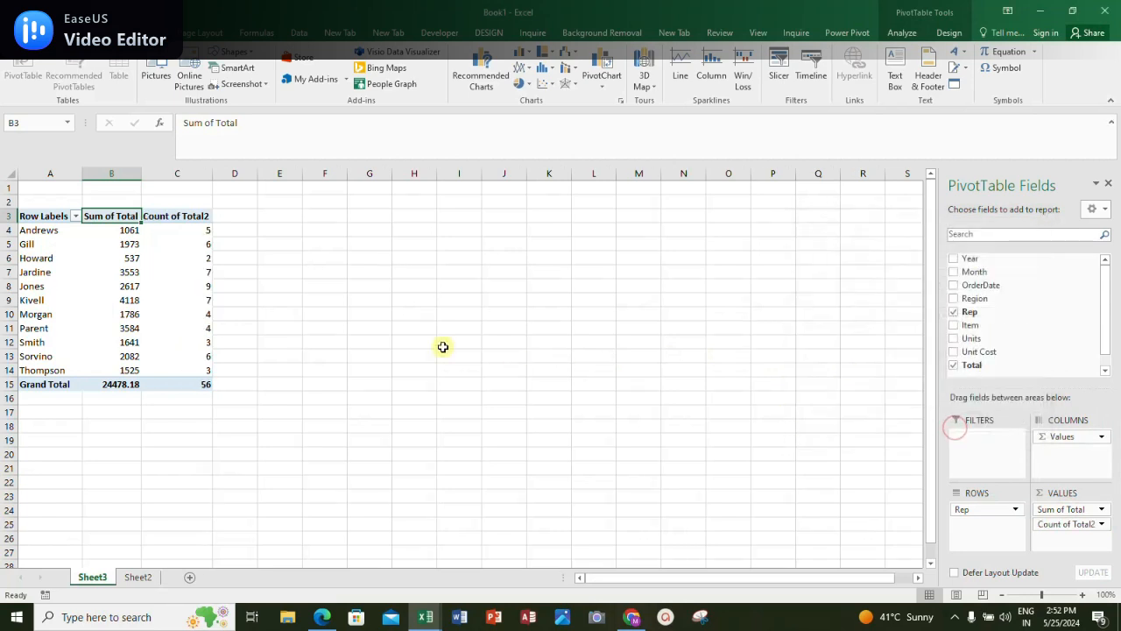
pyautogui.click(236, 249)
pyautogui.moveTo(203, 230); pyautogui.dragTo(194, 361)
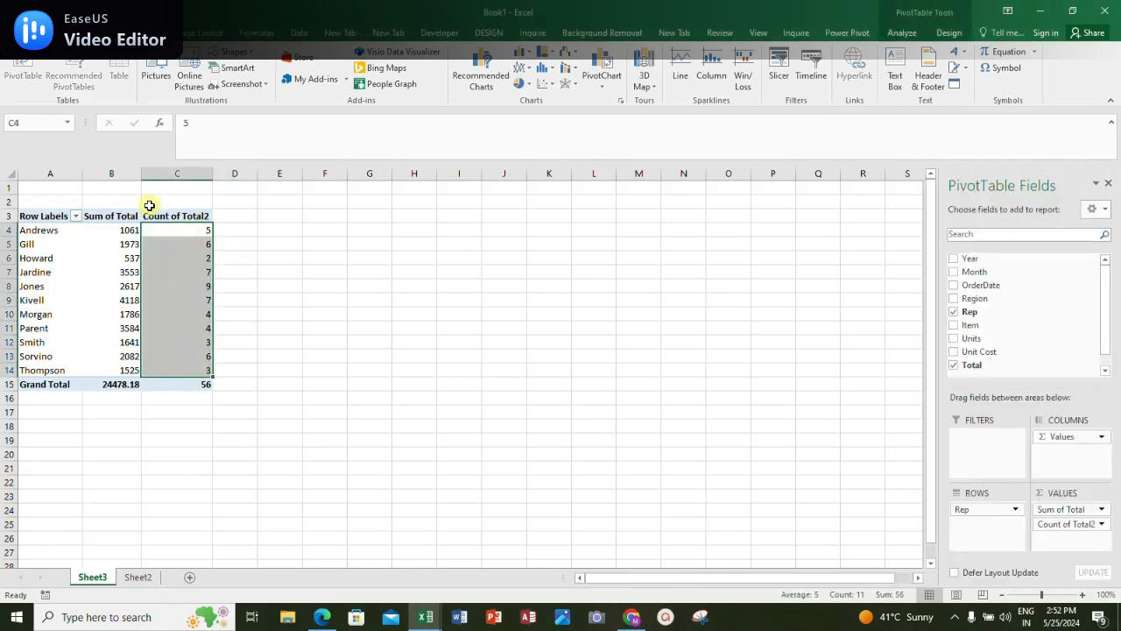
pyautogui.click(159, 218)
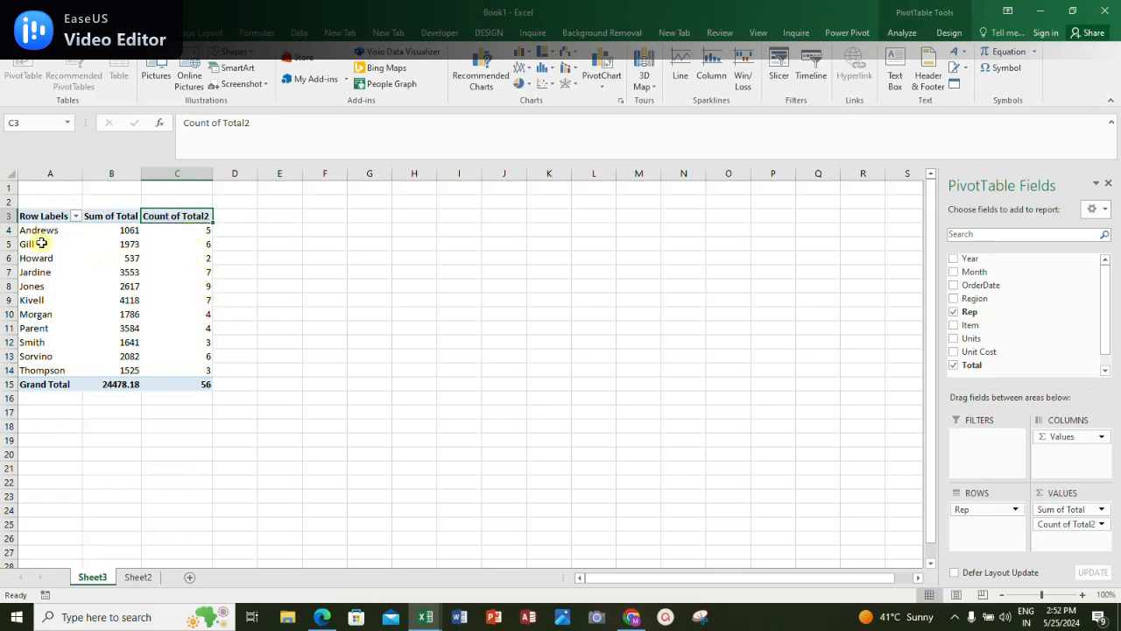
pyautogui.moveTo(41, 244); pyautogui.dragTo(150, 250)
pyautogui.click(157, 244)
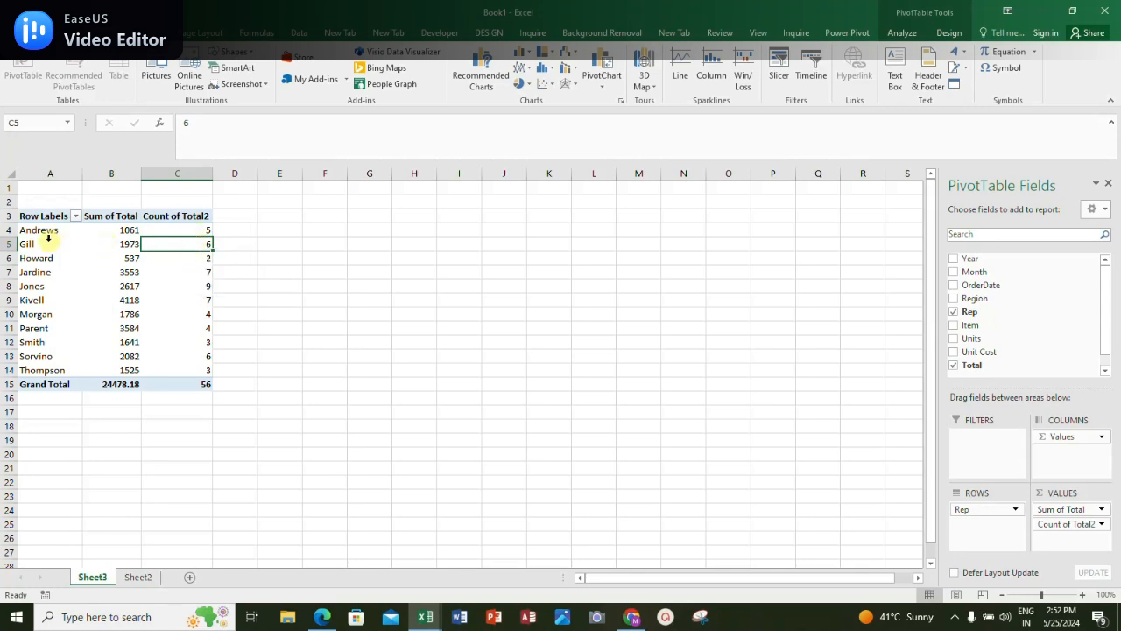
# Rename the pivot's count column header in C3 to "Count of Transaction"
pyautogui.click(177, 217)
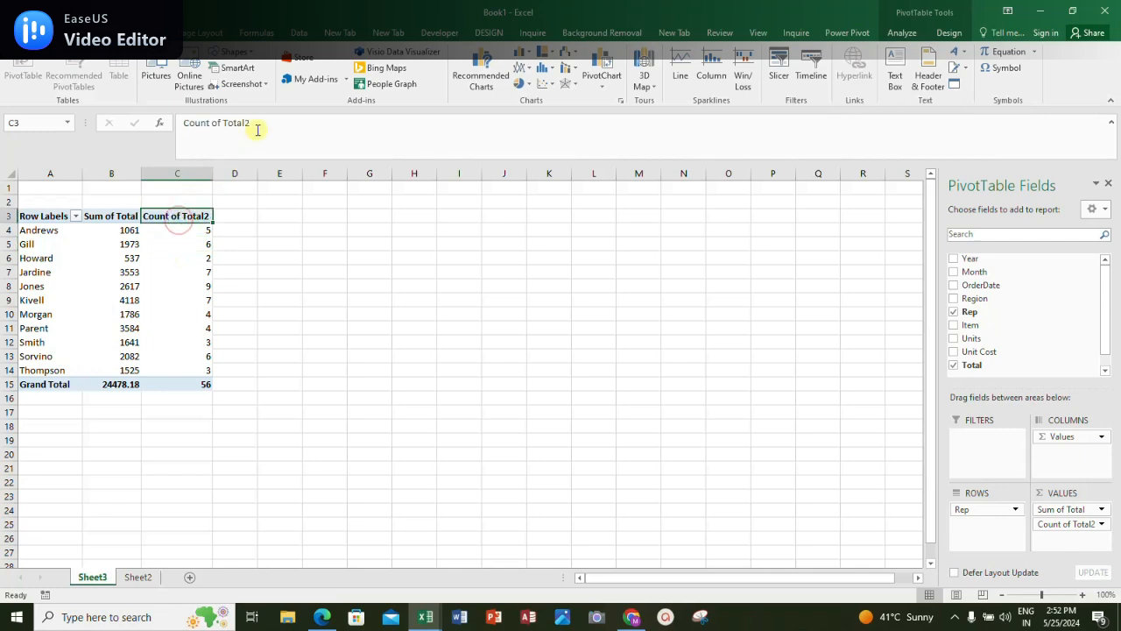
pyautogui.moveTo(265, 123); pyautogui.dragTo(213, 122)
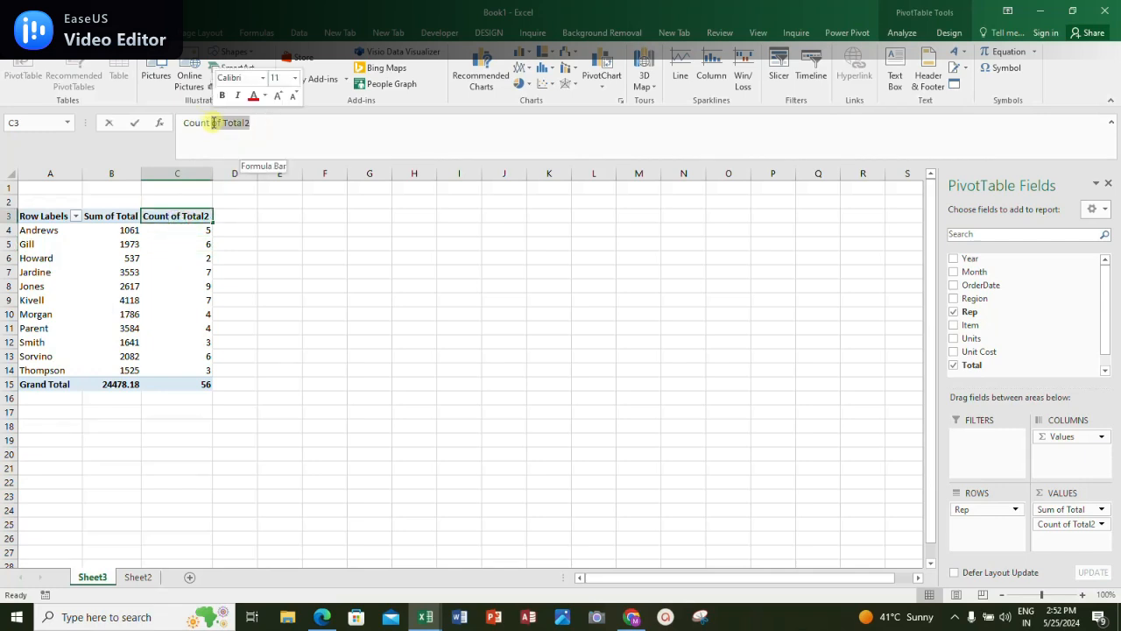
pyautogui.write('of')
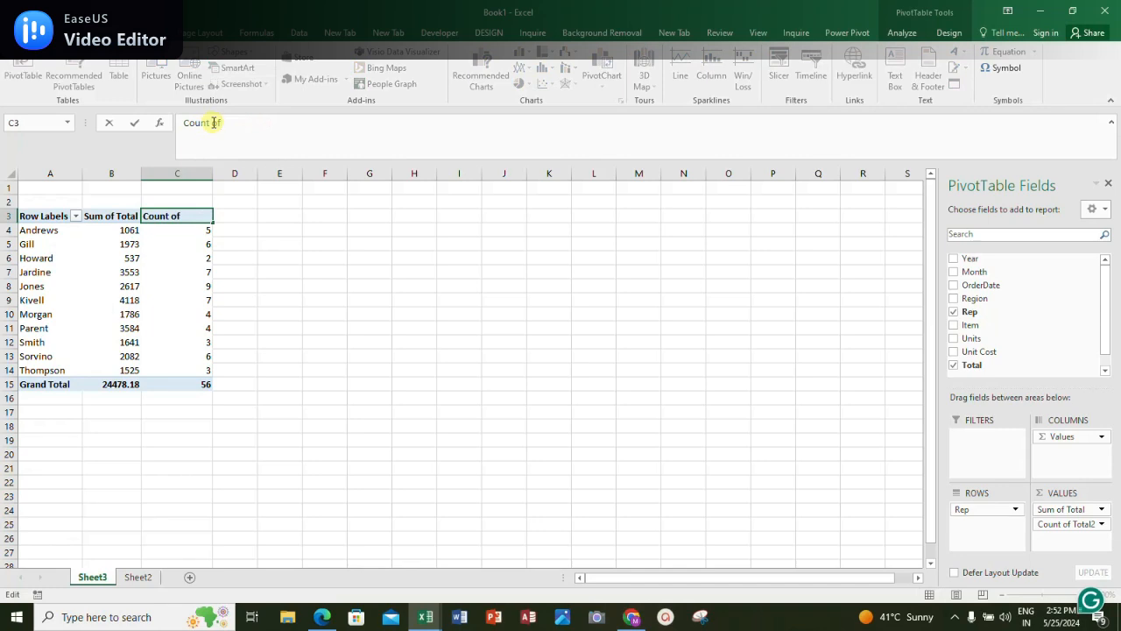
pyautogui.write(' Transac')
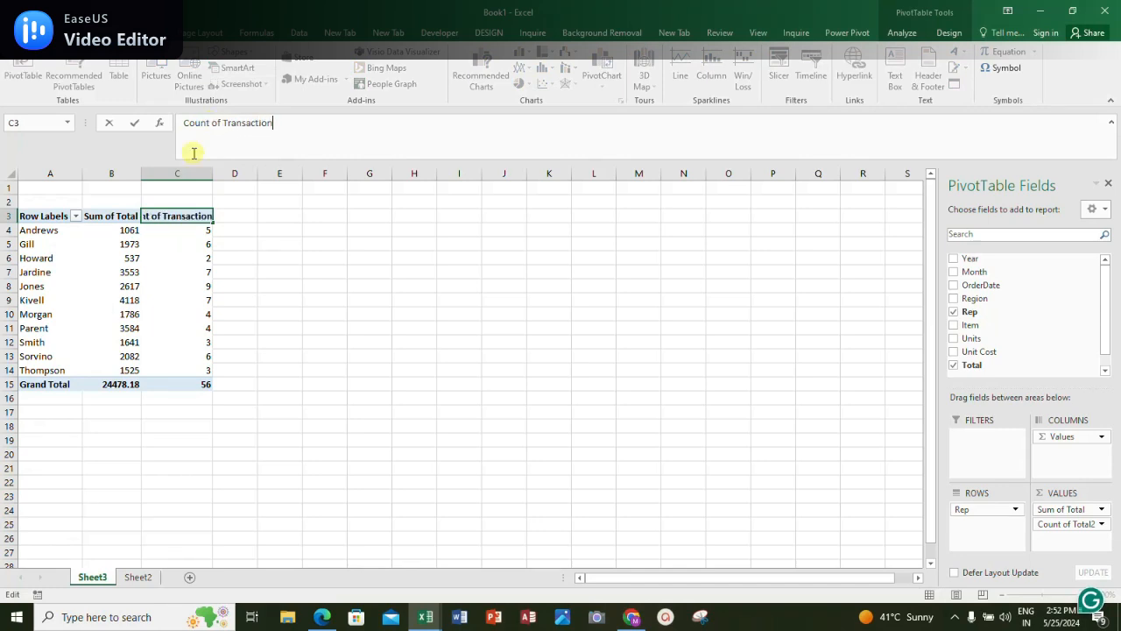
pyautogui.write('tion')
pyautogui.click(423, 238)
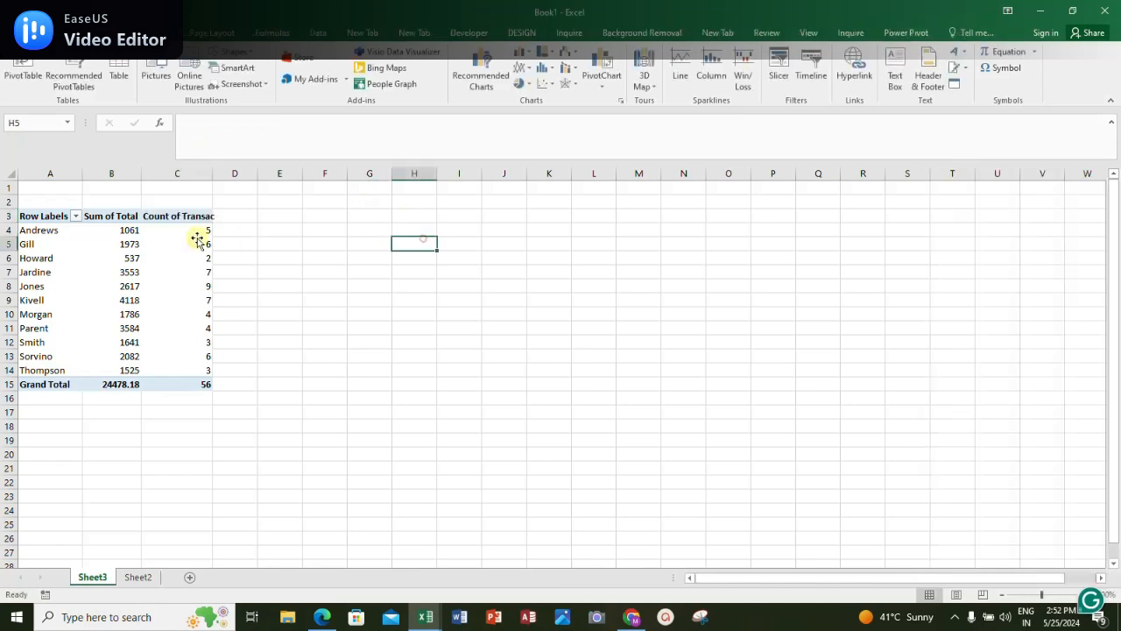
# Rename the pivot's Sum of Total header in B3 to "Total Sales"
pyautogui.click(114, 216)
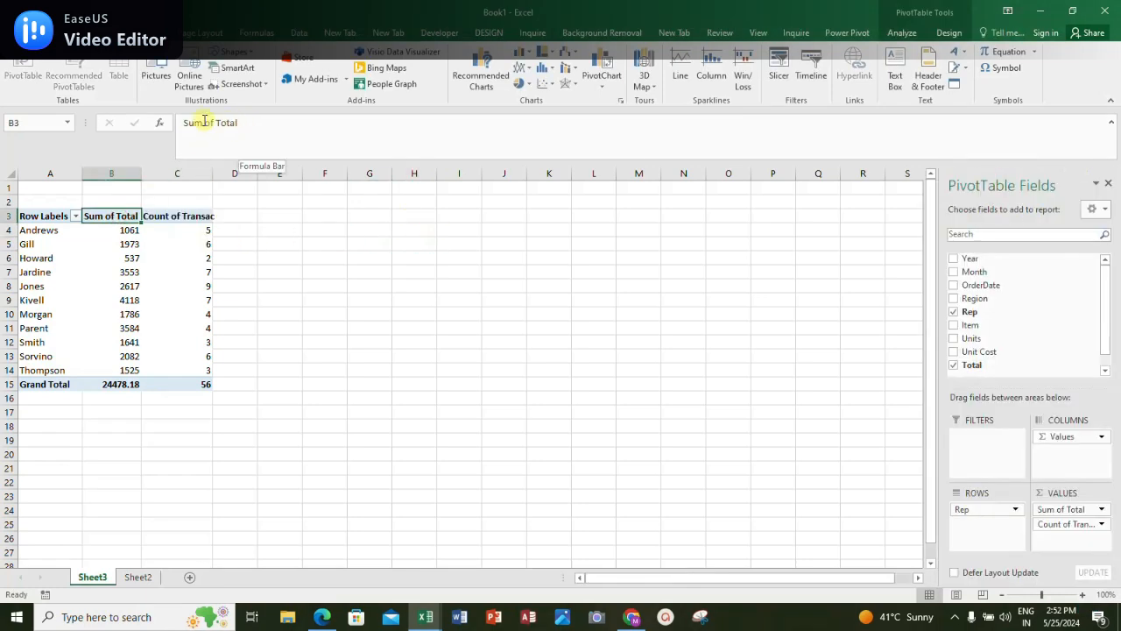
pyautogui.moveTo(217, 122); pyautogui.dragTo(133, 122)
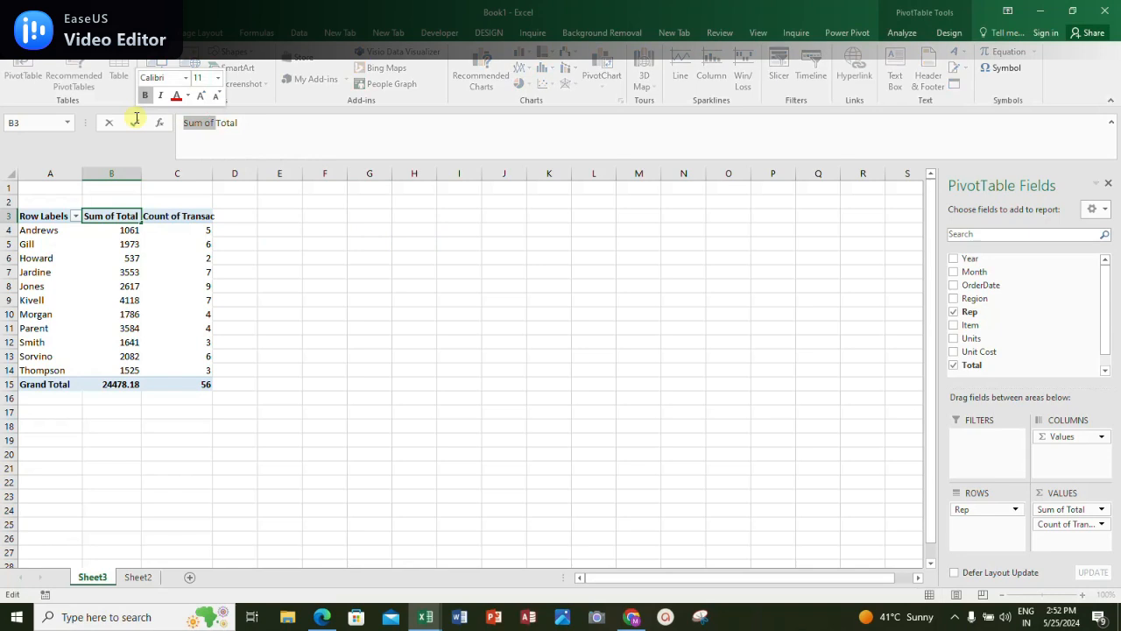
pyautogui.press('BackSpace')
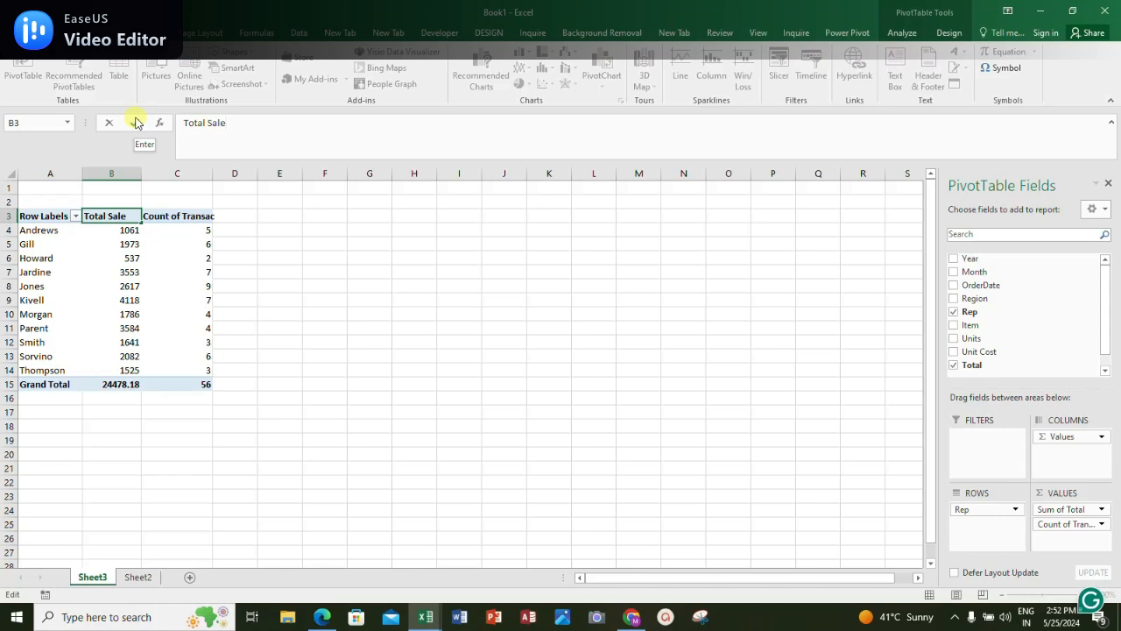
pyautogui.write('Sales')
pyautogui.click(136, 123)
pyautogui.click(369, 216)
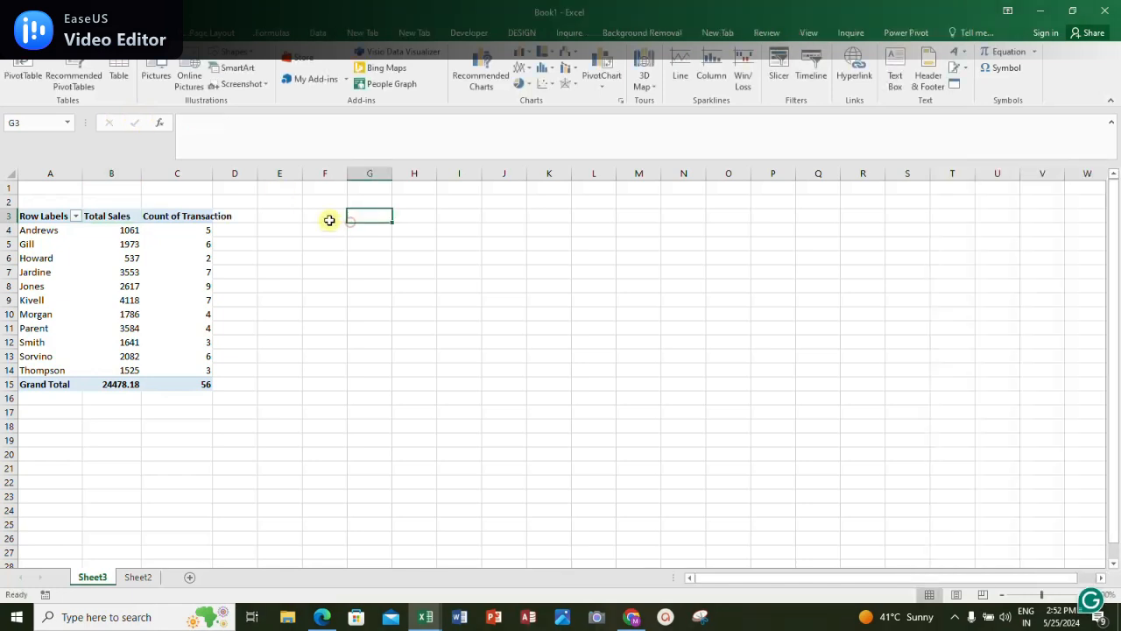
# Rename the pivot's Row Labels header in A3 to "Sales Person"
pyautogui.click(44, 219)
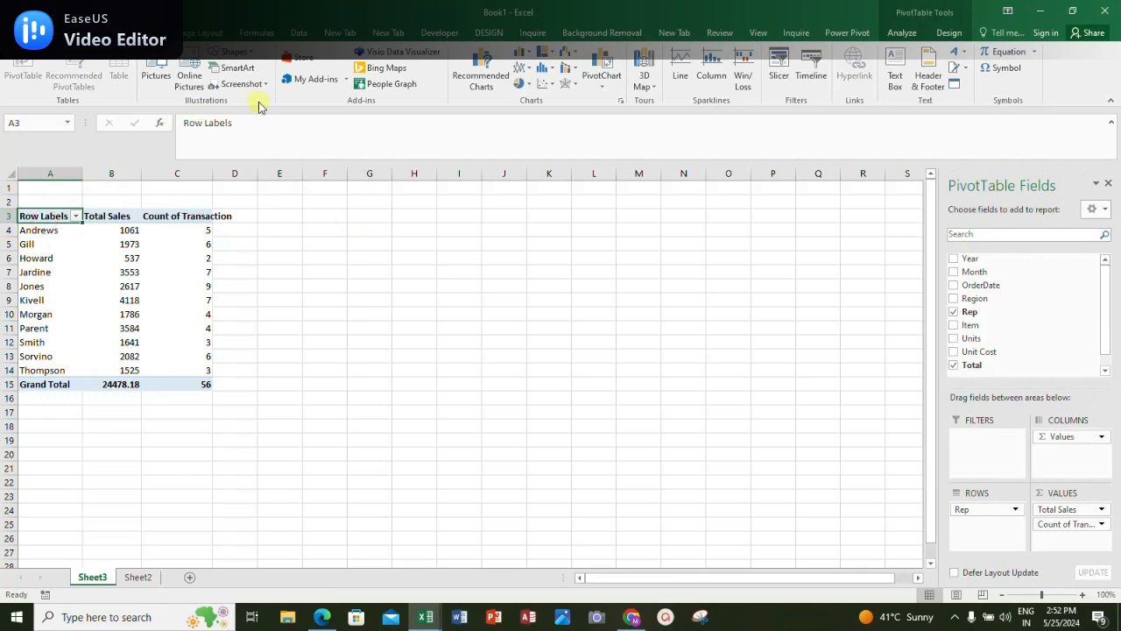
pyautogui.moveTo(235, 122); pyautogui.dragTo(182, 123)
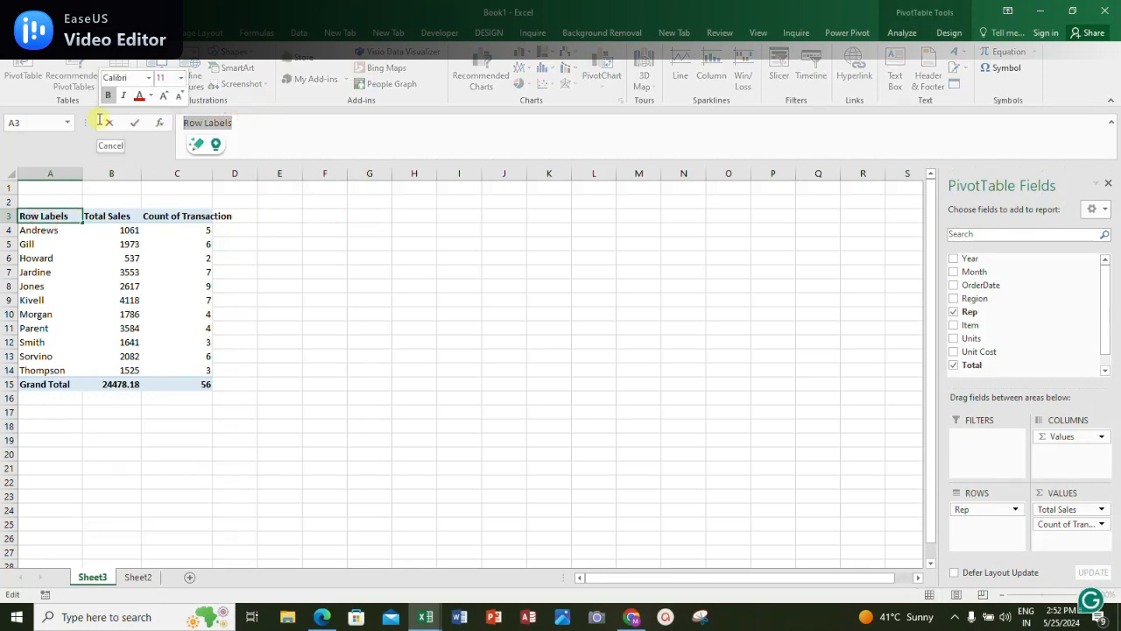
pyautogui.write('Sales Pe')
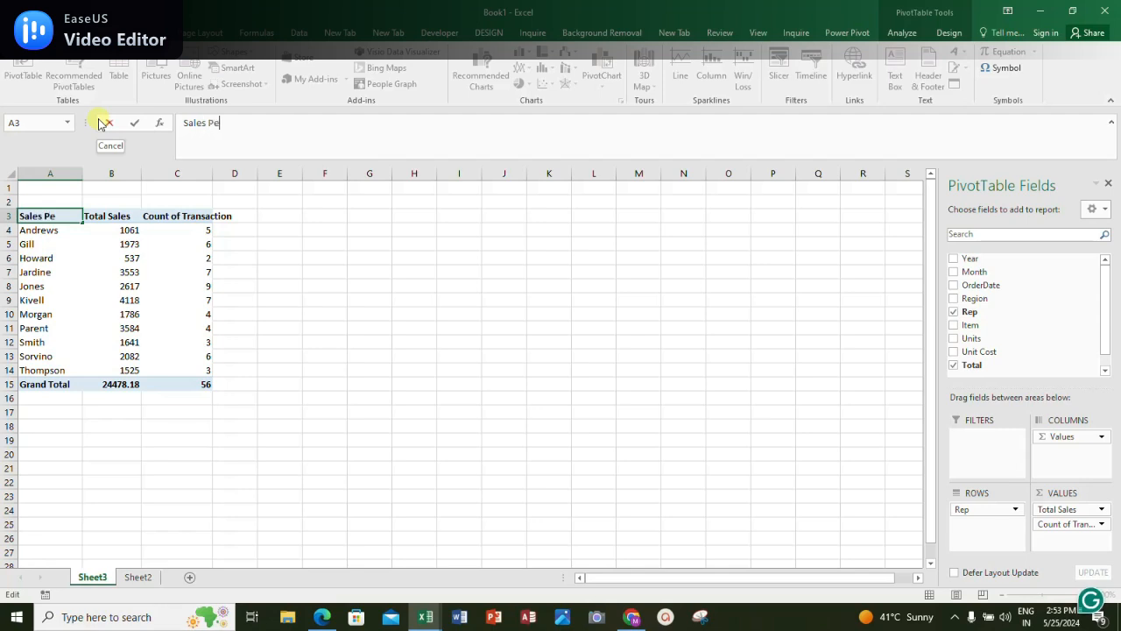
pyautogui.write('rson')
pyautogui.click(268, 242)
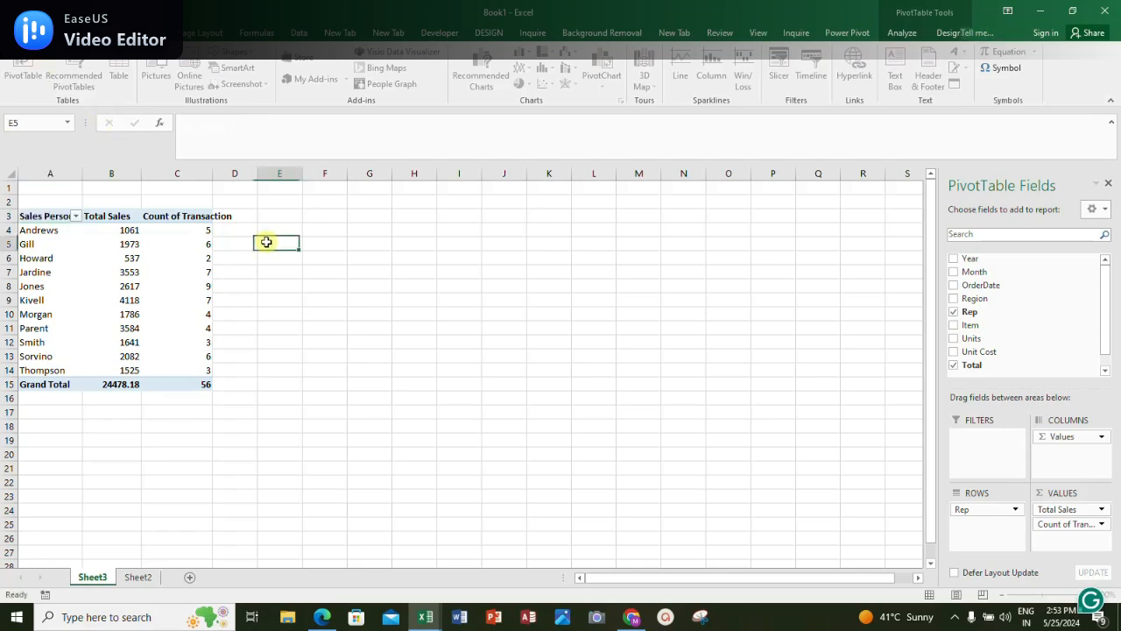
# Insert a clustered column PivotChart from pivot range A3:C14 and place it beside the pivot table, starting near row 2
pyautogui.click(31, 212)
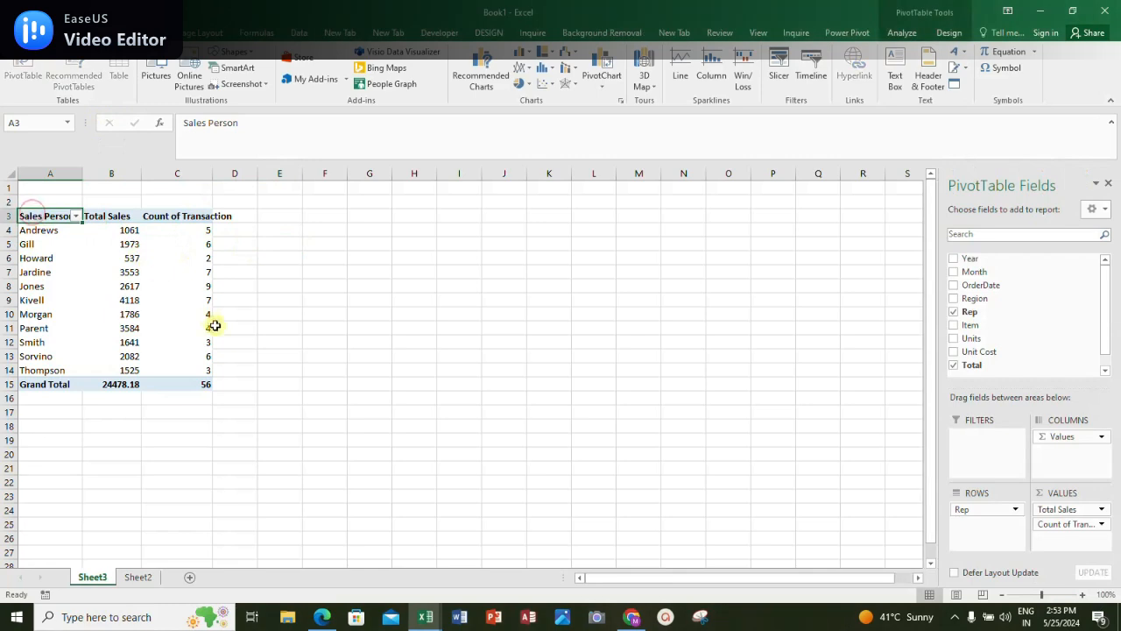
pyautogui.keyDown('shift'); pyautogui.click(216, 370); pyautogui.keyUp('shift')
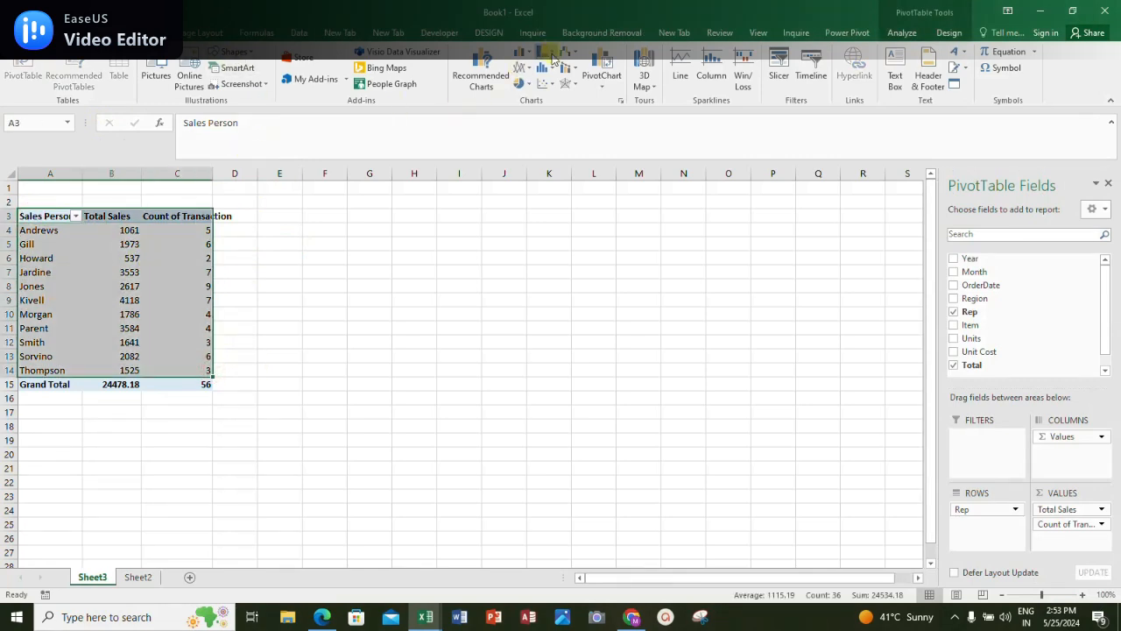
pyautogui.click(602, 88)
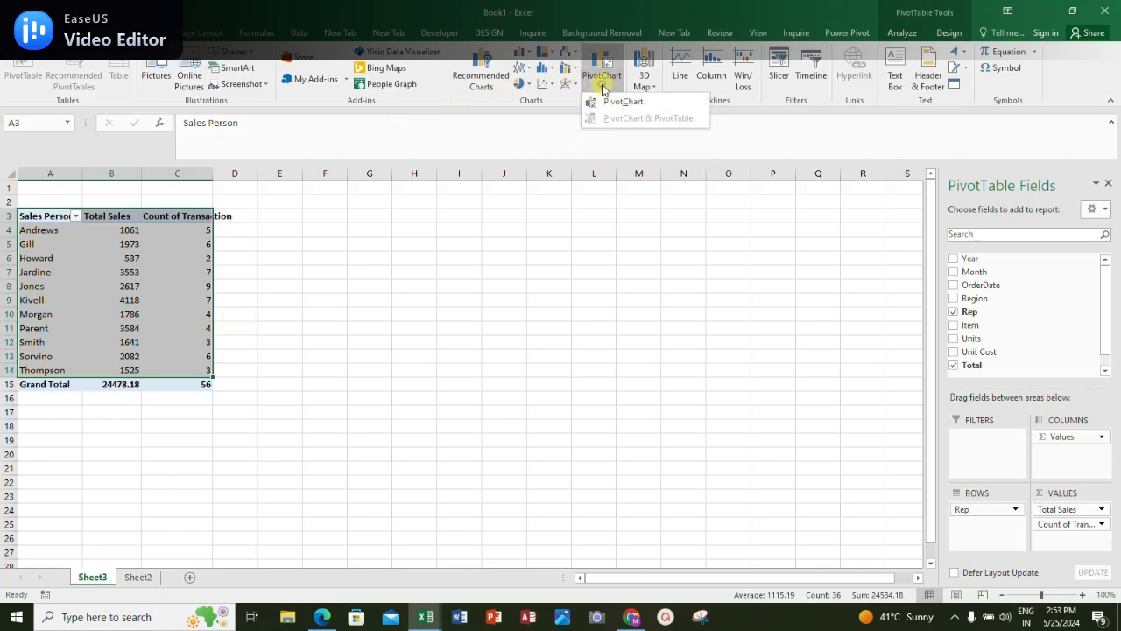
pyautogui.click(608, 100)
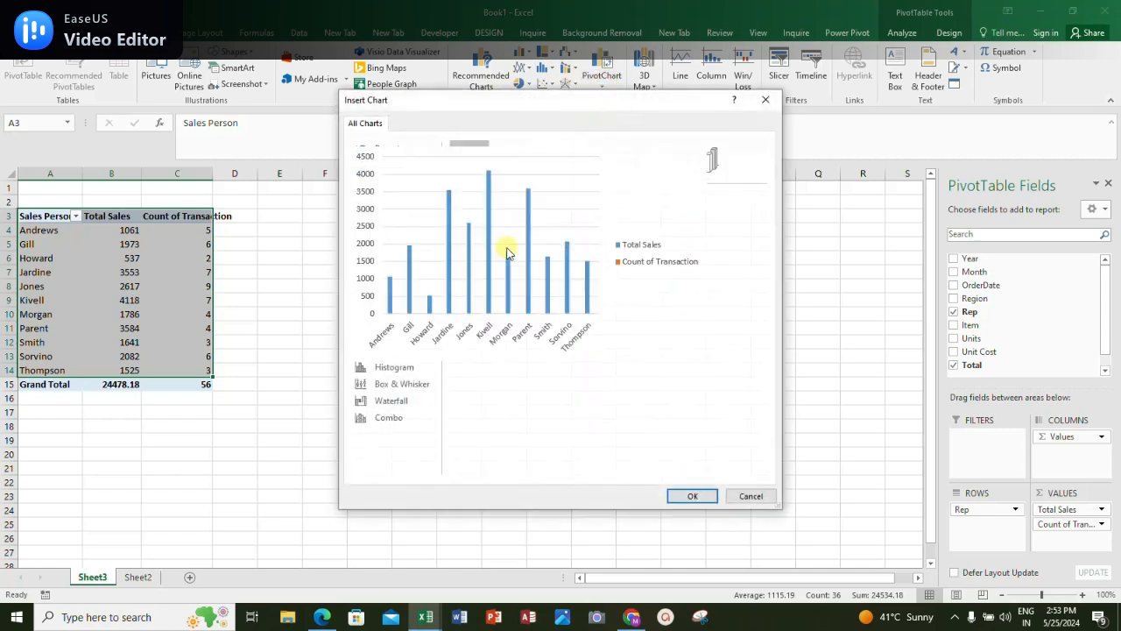
pyautogui.click(688, 495)
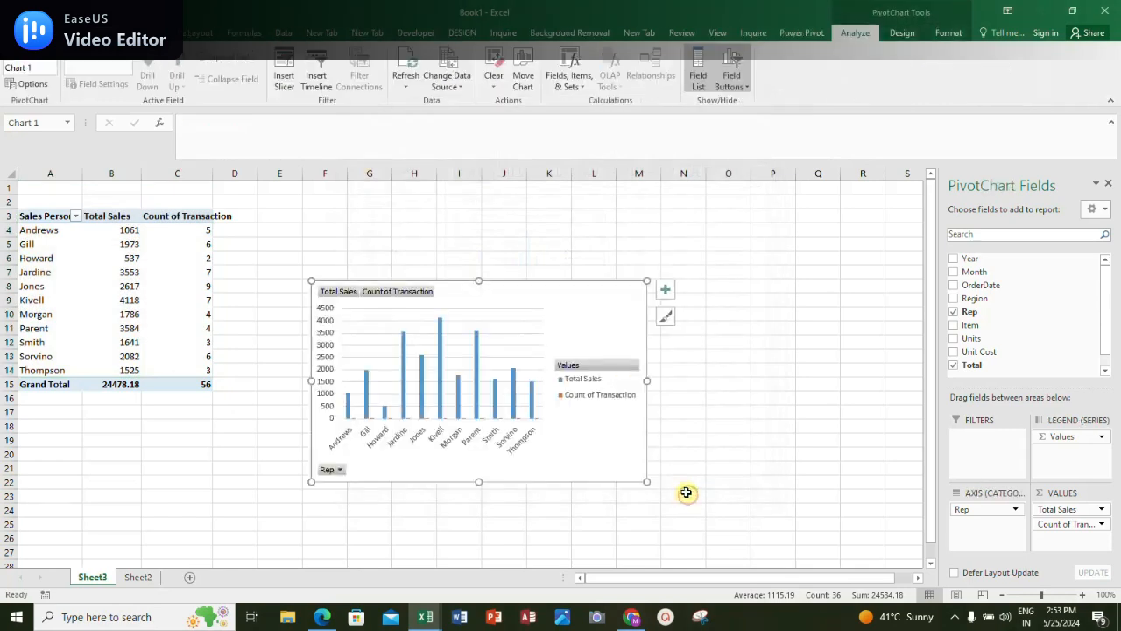
pyautogui.moveTo(551, 297); pyautogui.dragTo(547, 220)
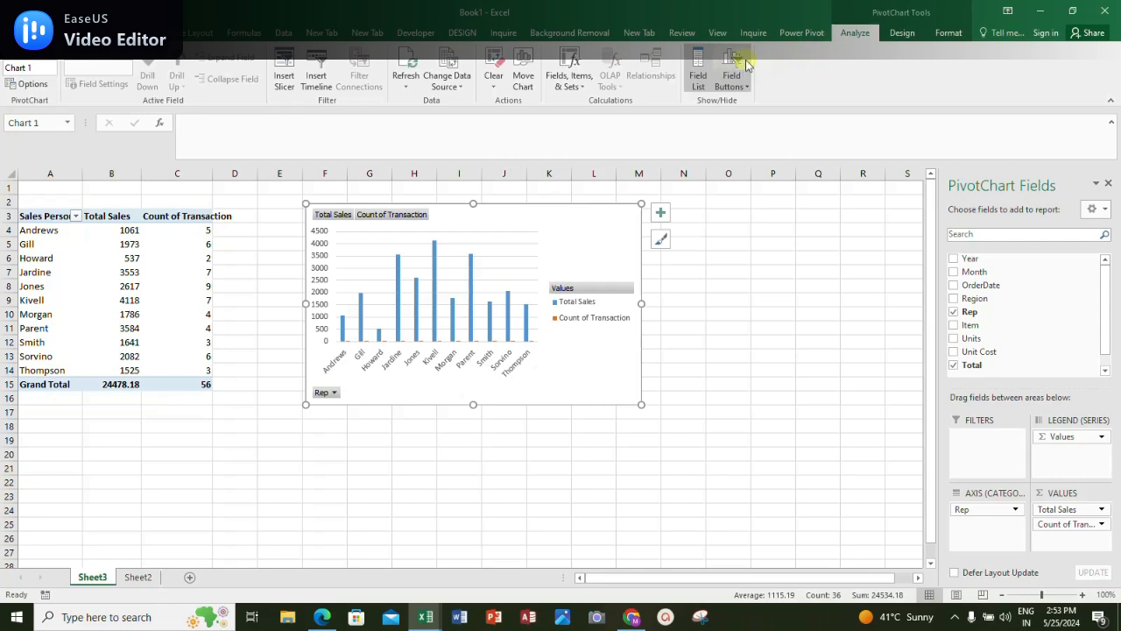
# Hide all field buttons on the PivotChart and remove its gridlines
pyautogui.click(736, 65)
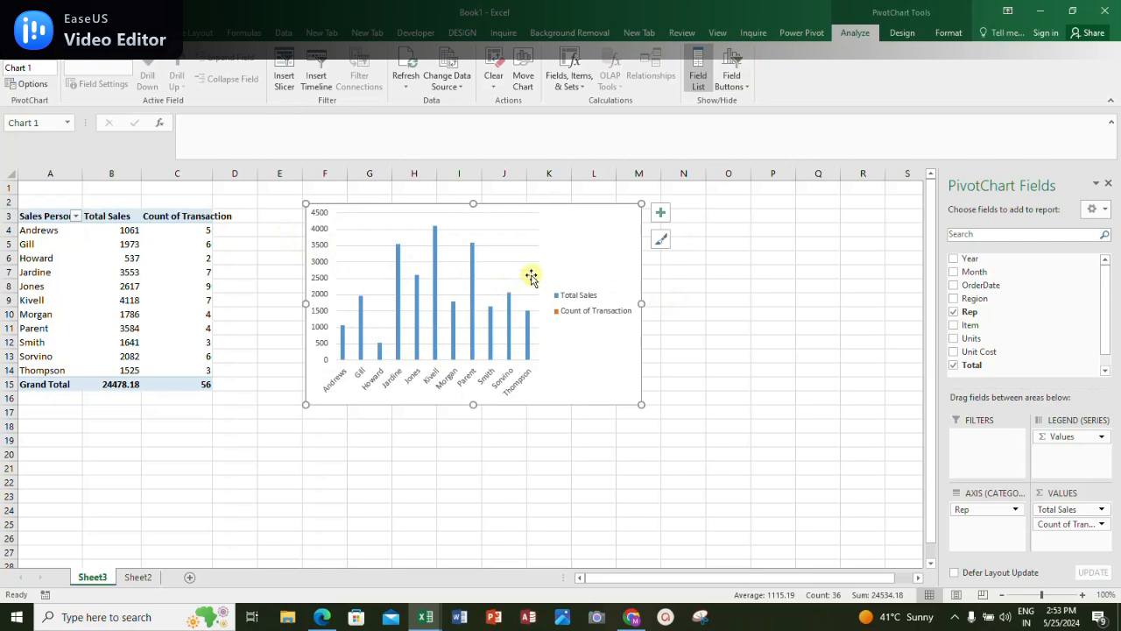
pyautogui.click(661, 215)
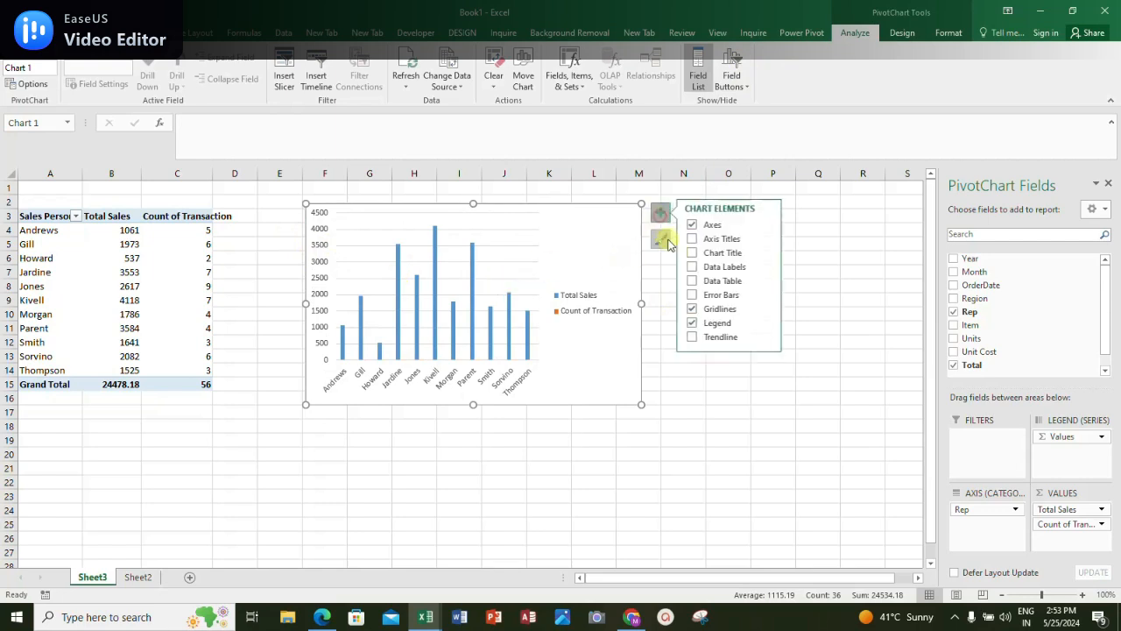
pyautogui.click(694, 309)
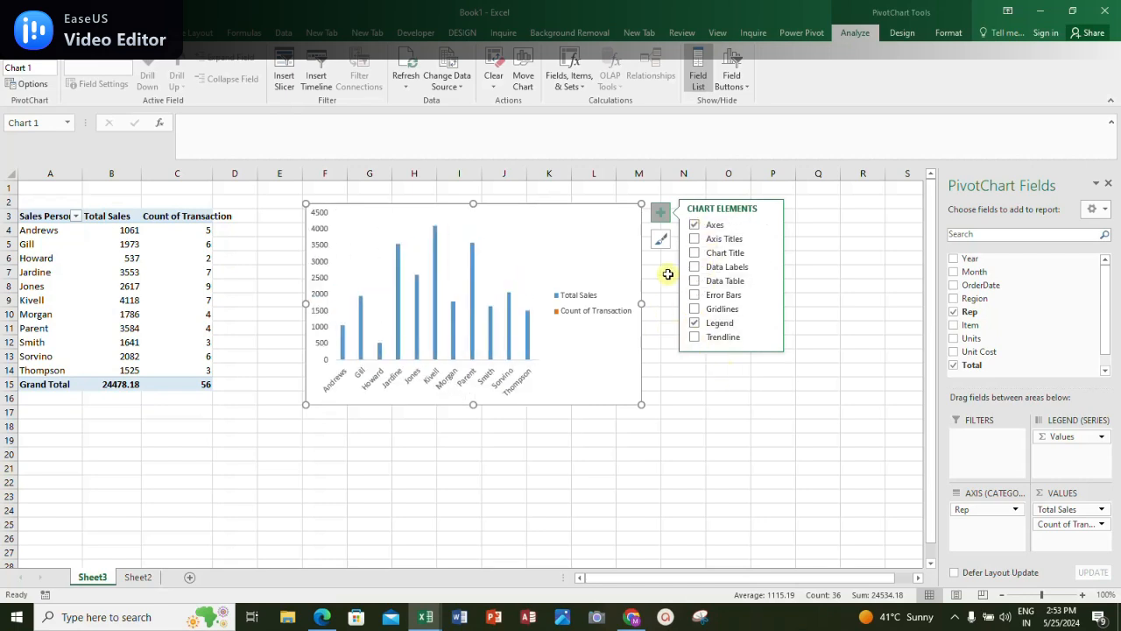
# Add data labels to the columns of the PivotChart
pyautogui.click(440, 234)
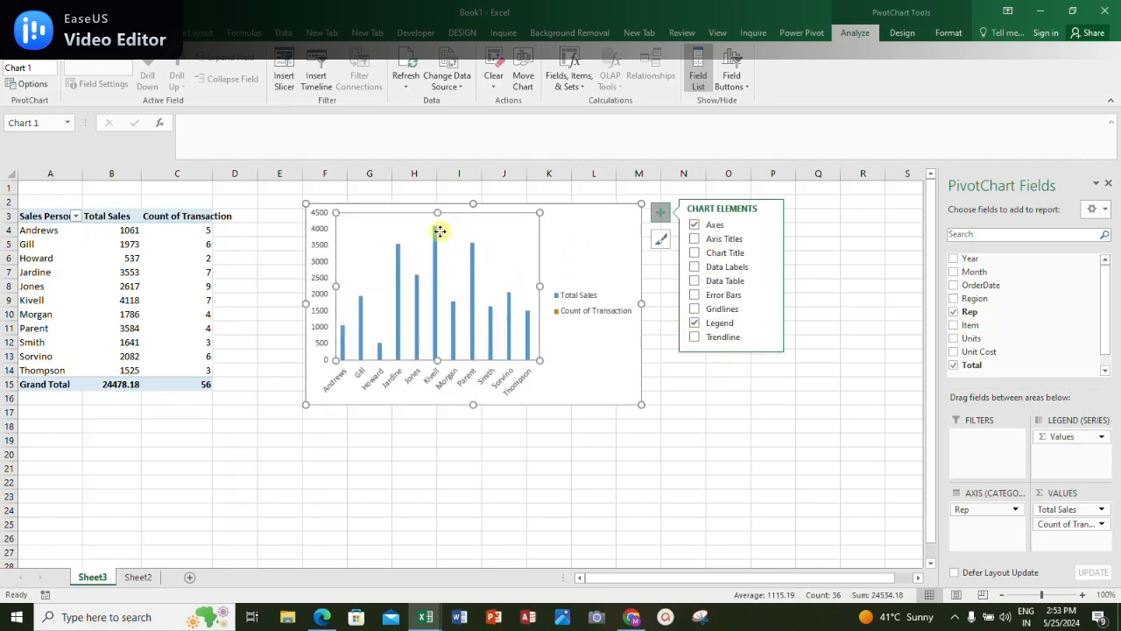
pyautogui.click(696, 268)
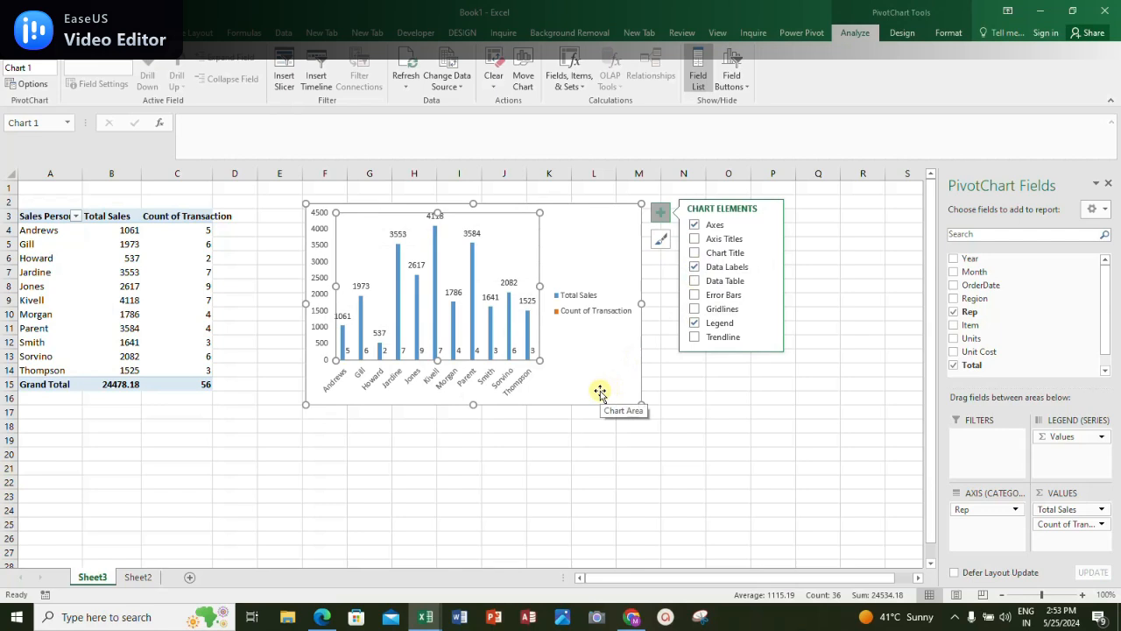
pyautogui.click(753, 411)
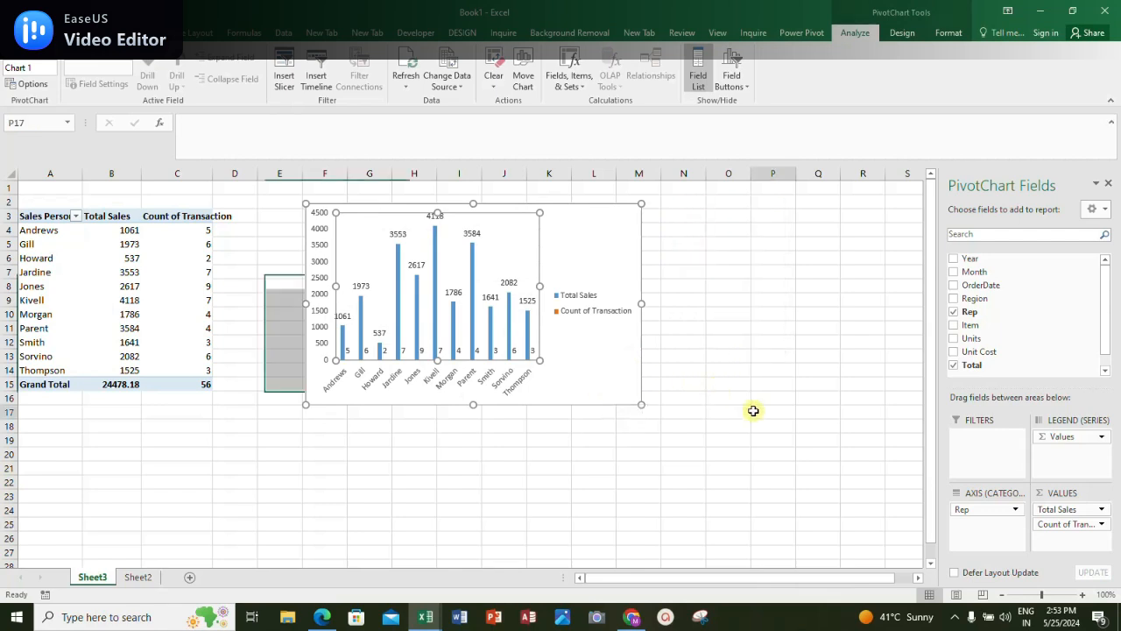
# Format the Total Sales data labels in the chart as bold with font size 10
pyautogui.click(355, 220)
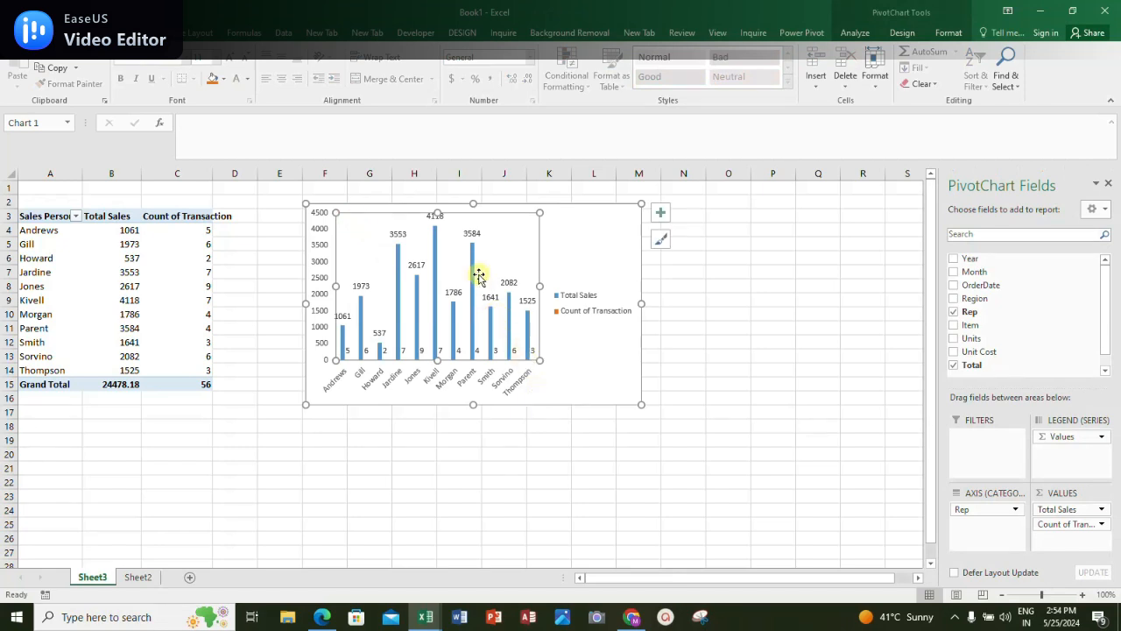
pyautogui.click(400, 235)
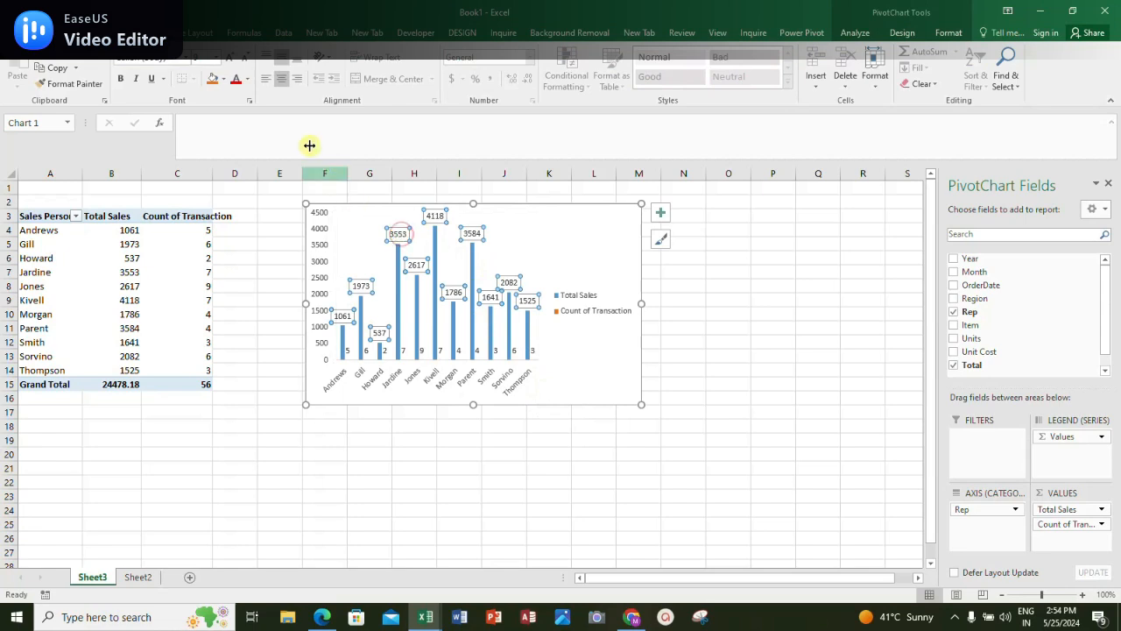
pyautogui.click(208, 57)
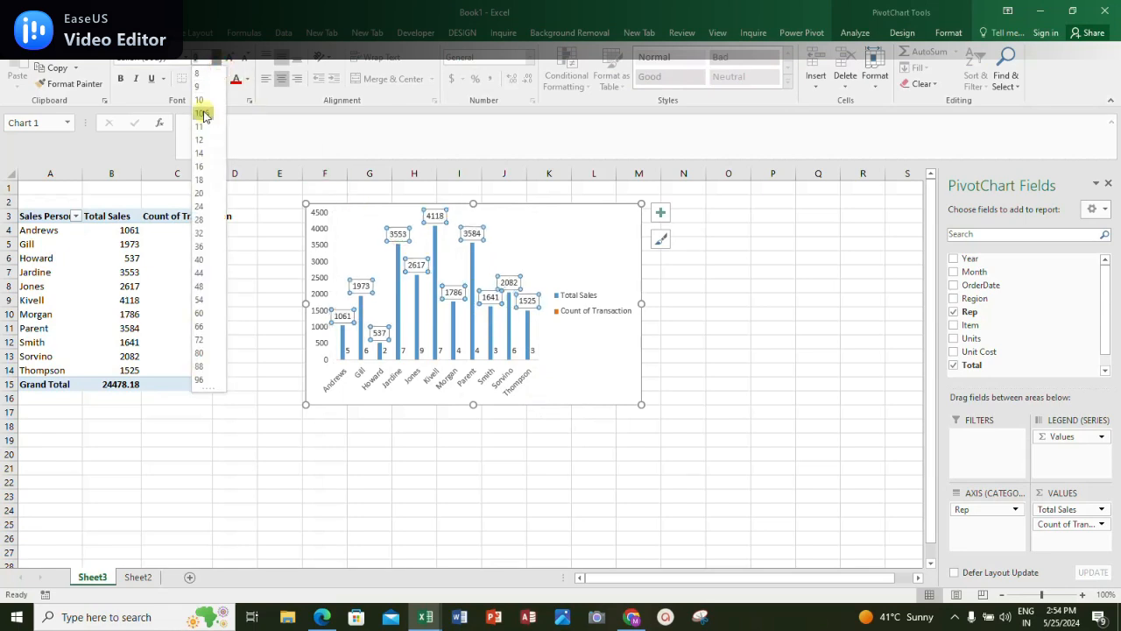
pyautogui.click(200, 99)
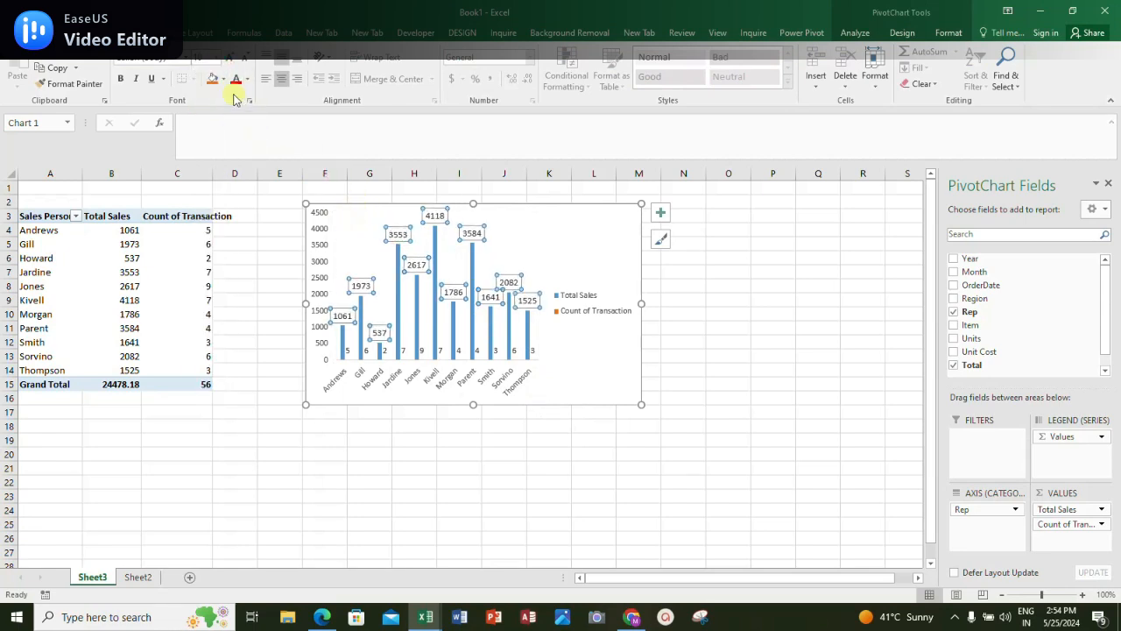
pyautogui.click(120, 79)
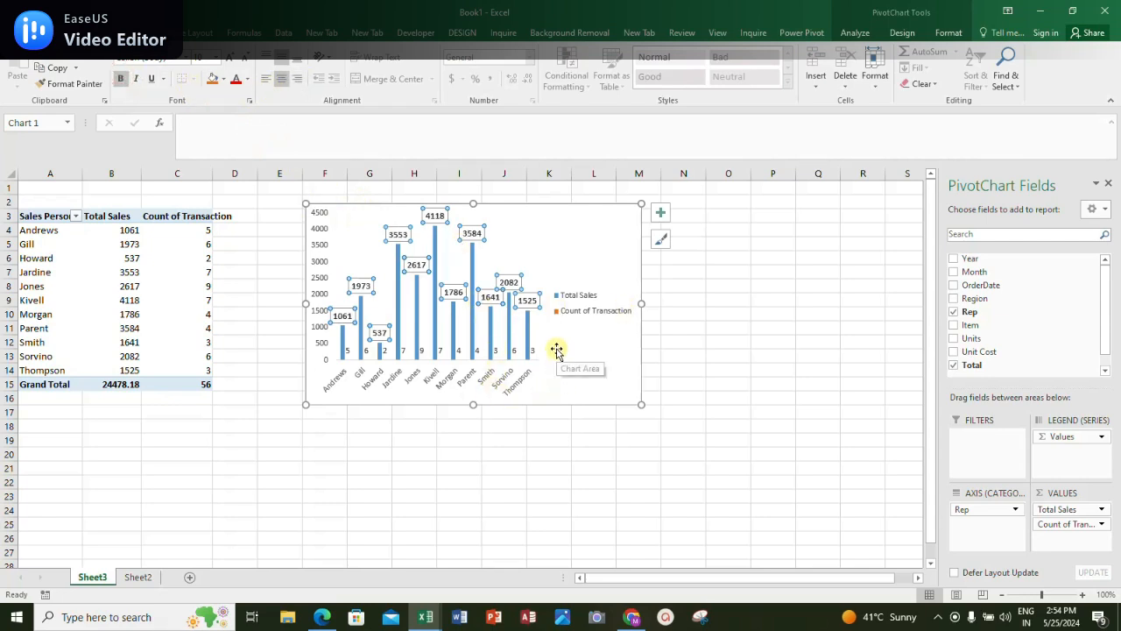
# Remove the legend from the PivotChart
pyautogui.click(595, 246)
pyautogui.click(662, 216)
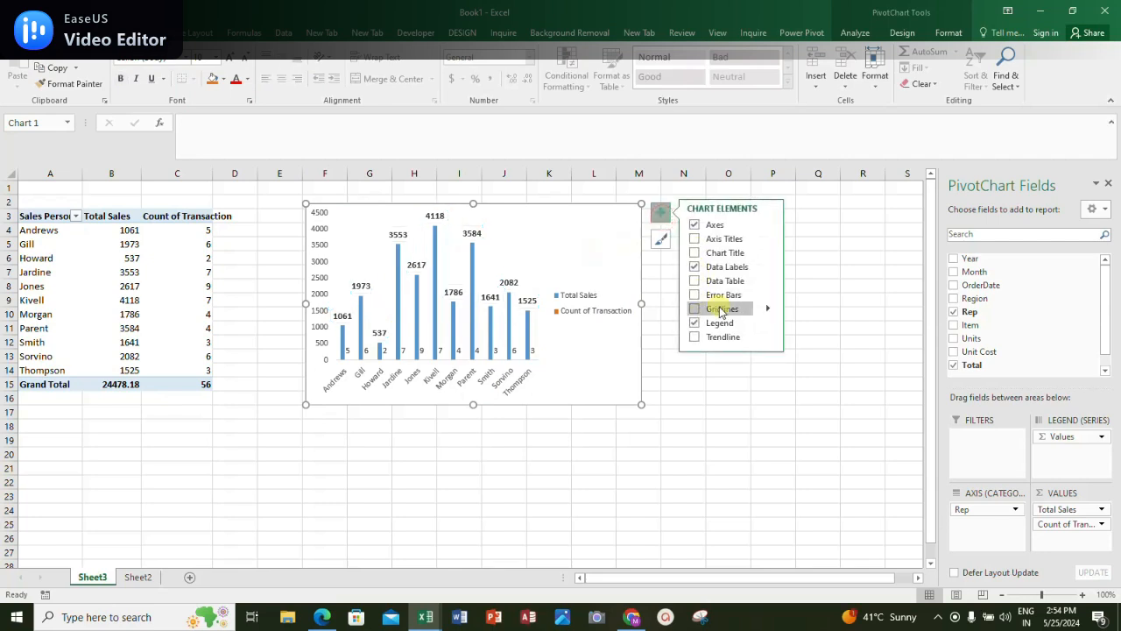
pyautogui.click(692, 322)
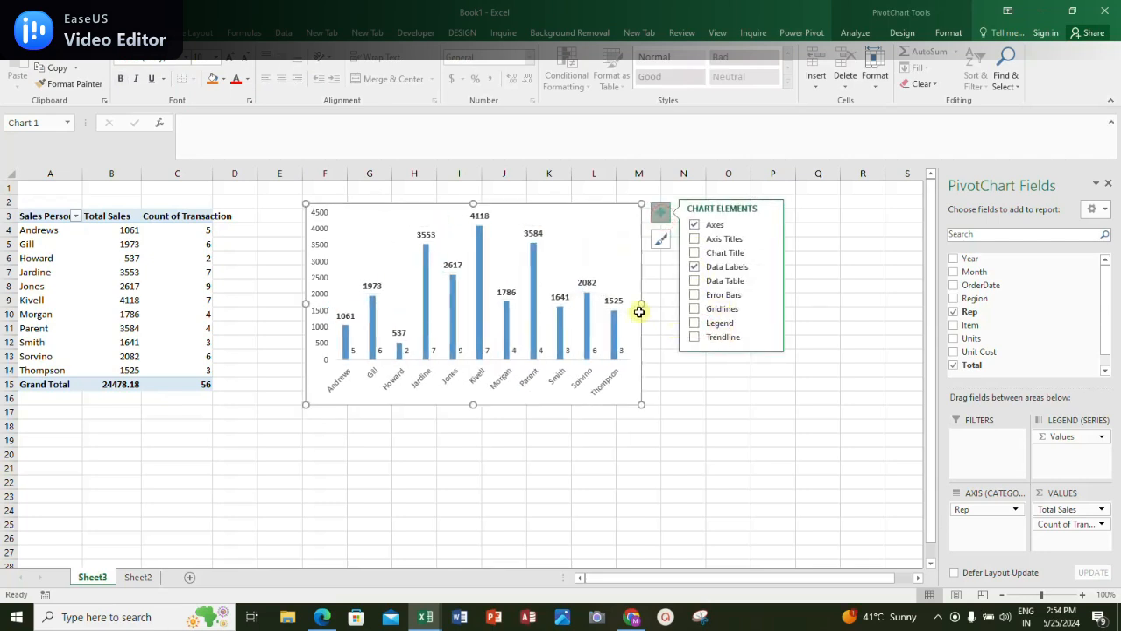
pyautogui.click(589, 220)
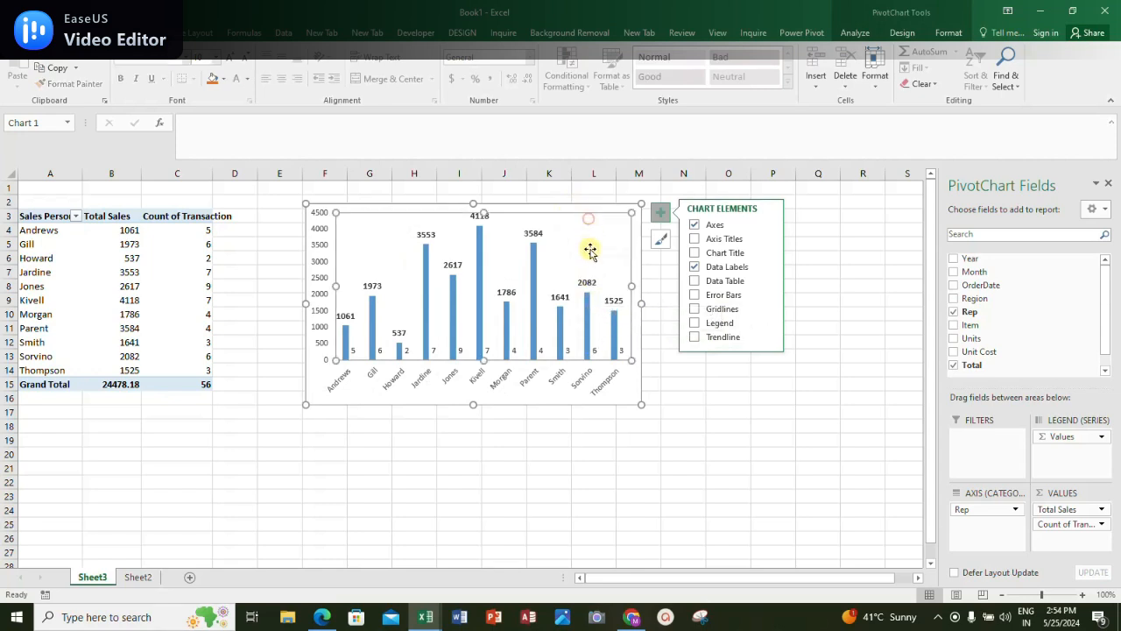
pyautogui.click(687, 402)
# Change the Count of Transaction series to a Line with Markers chart on the secondary axis, keeping Total Sales as clustered columns
pyautogui.click(484, 231)
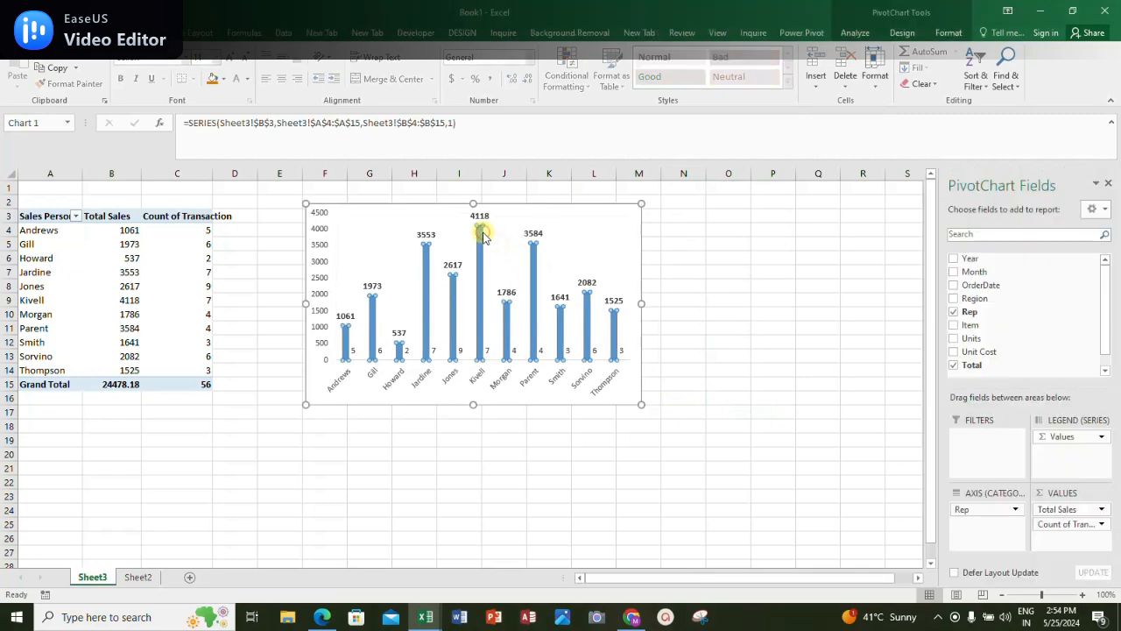
pyautogui.rightClick(481, 236)
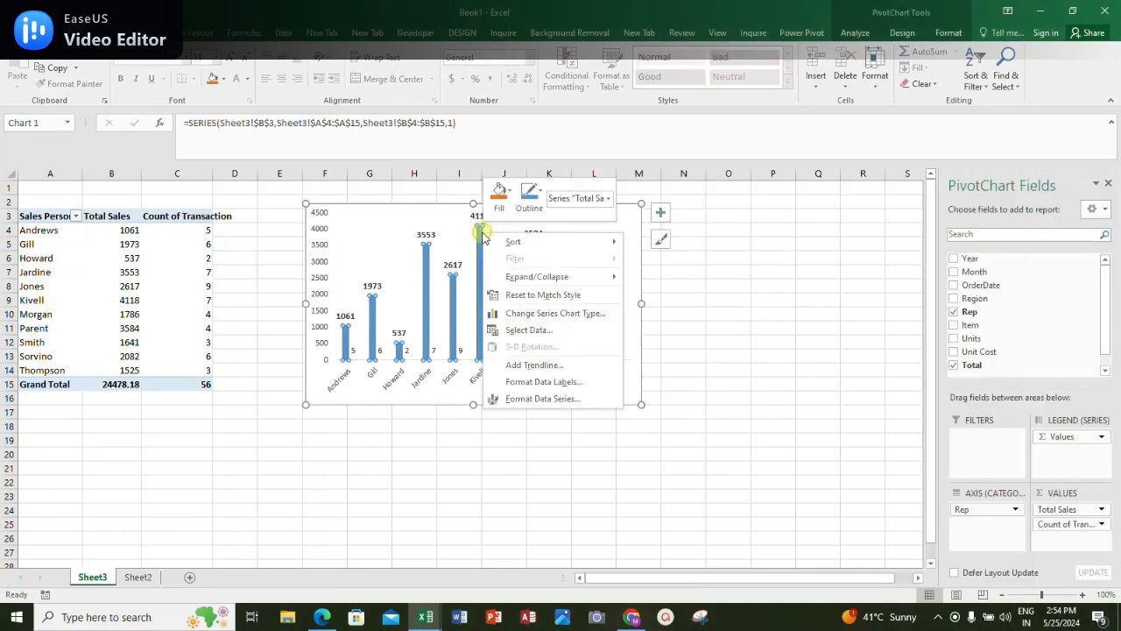
pyautogui.click(531, 315)
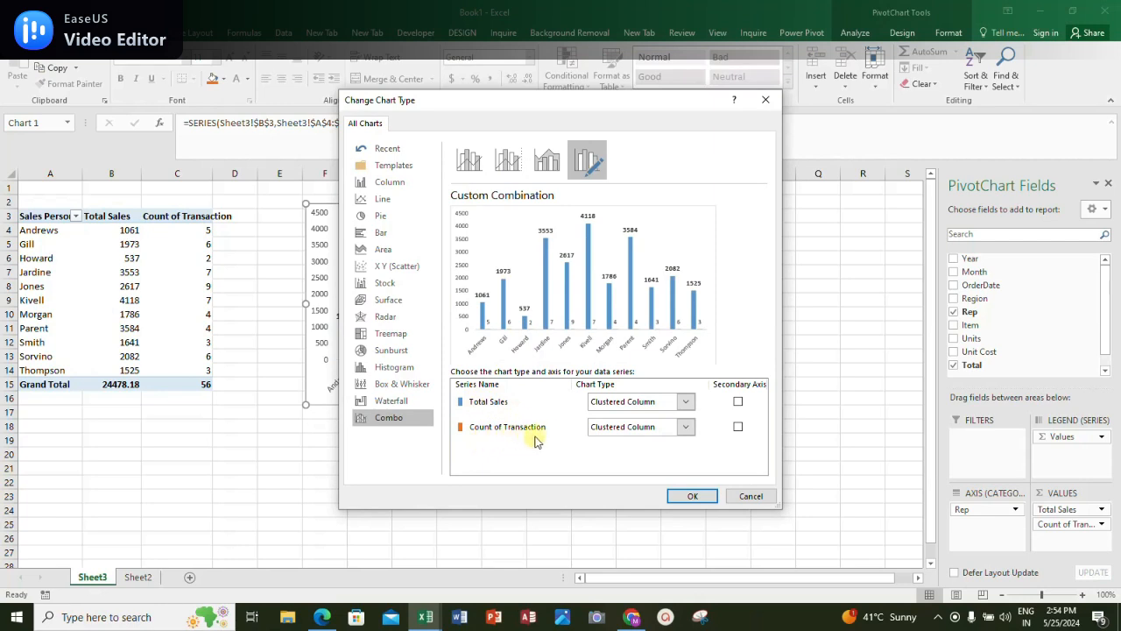
pyautogui.click(686, 427)
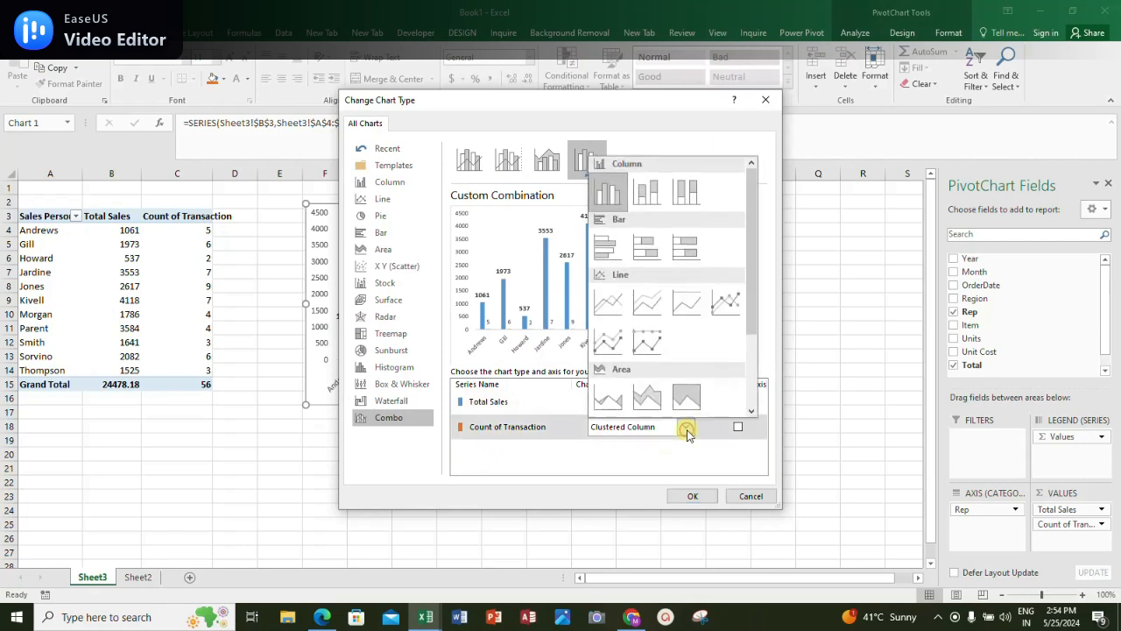
pyautogui.click(605, 344)
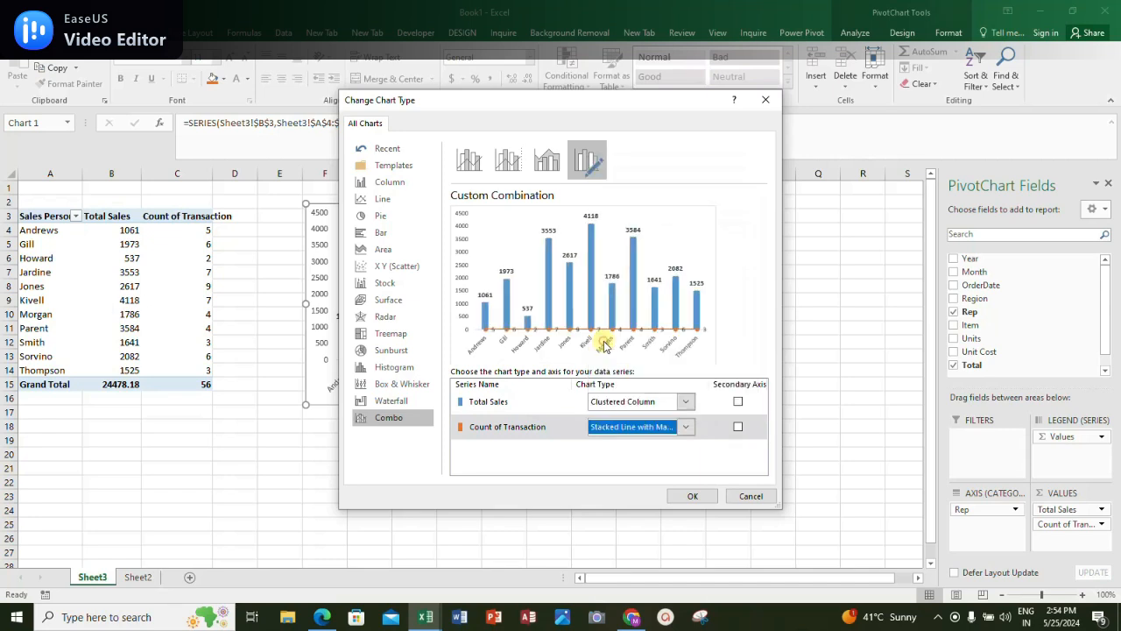
pyautogui.click(686, 426)
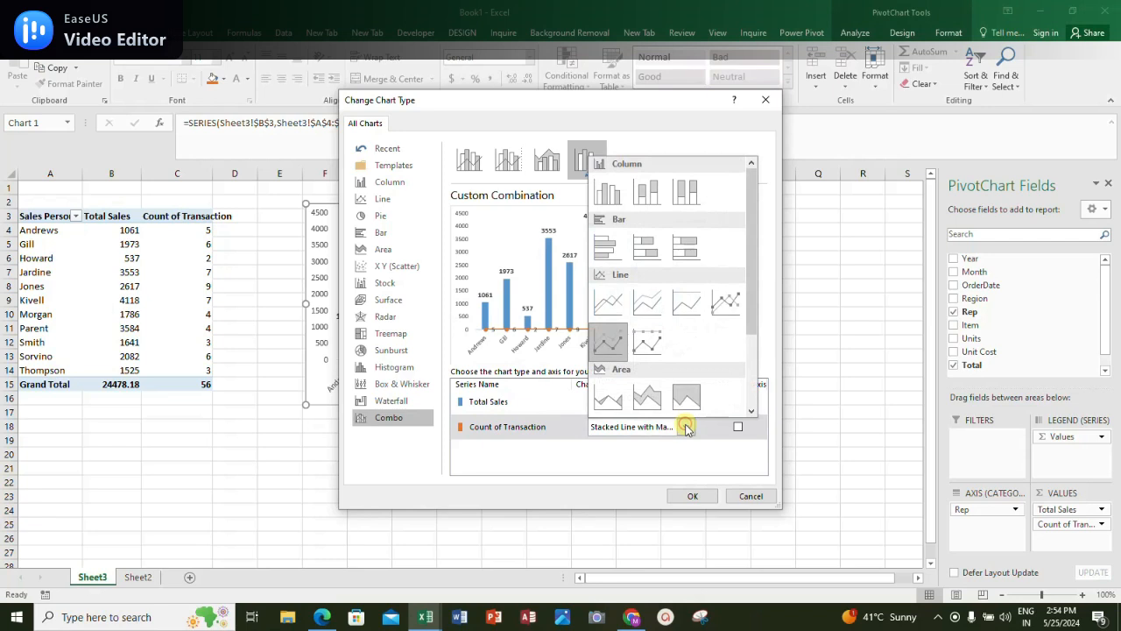
pyautogui.click(726, 310)
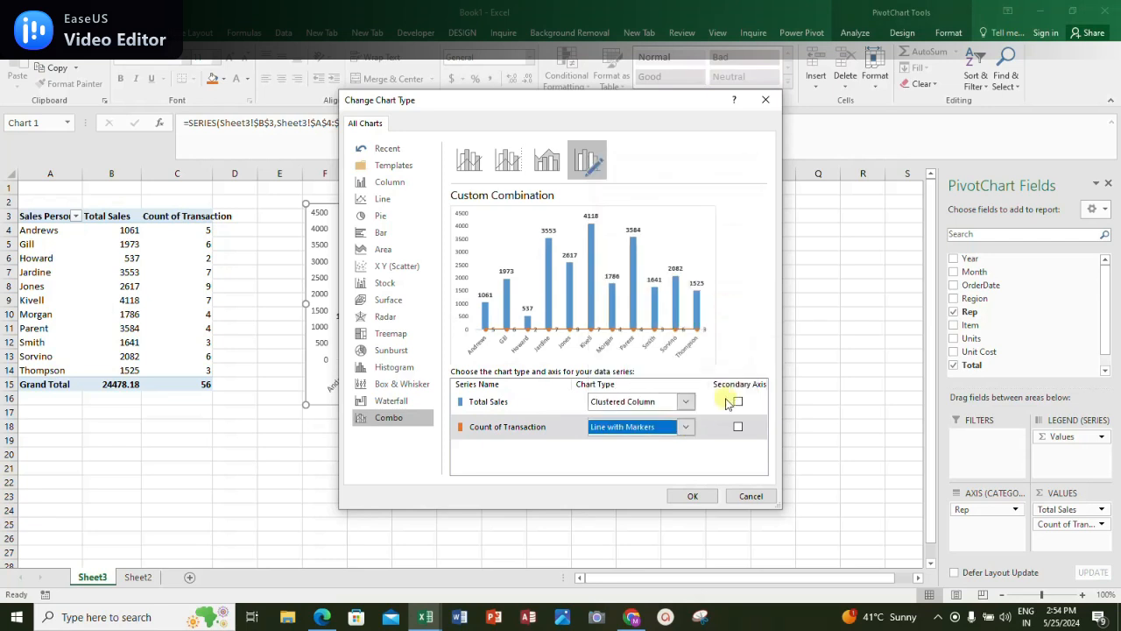
pyautogui.click(737, 428)
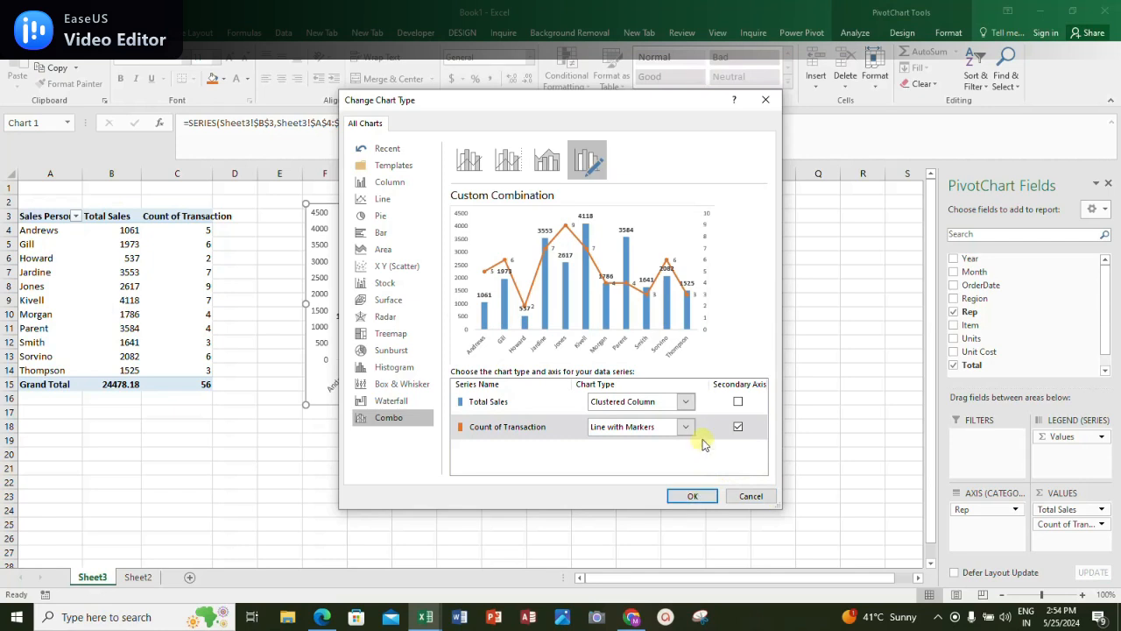
pyautogui.click(691, 495)
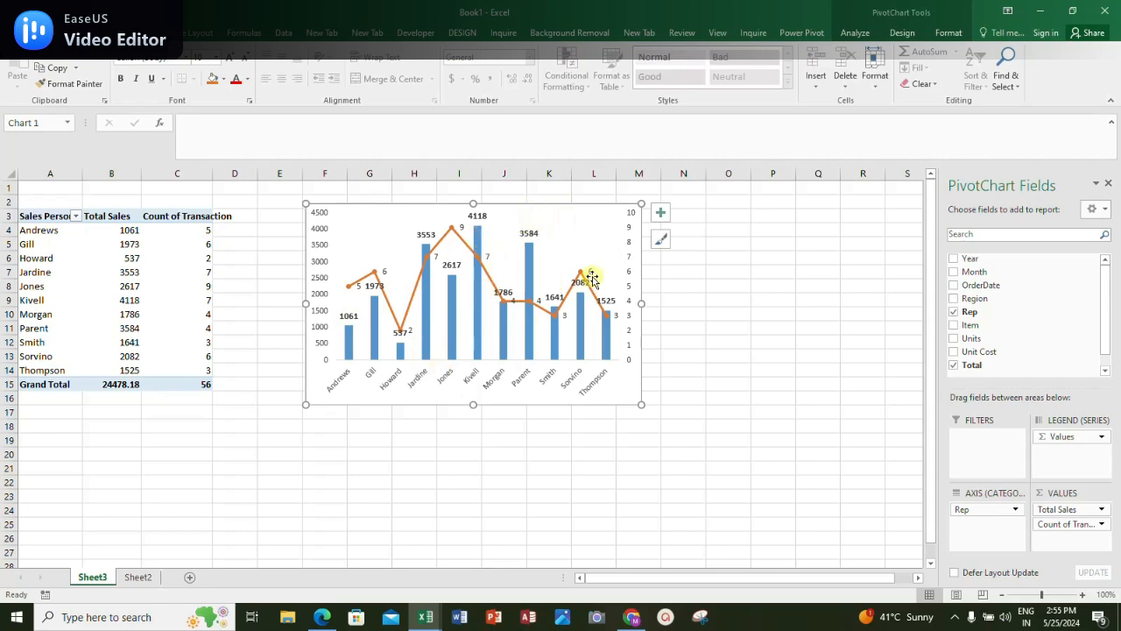
# Recolor the PivotChart with the fourth Colorful palette, giving green columns and a blue line
pyautogui.click(479, 237)
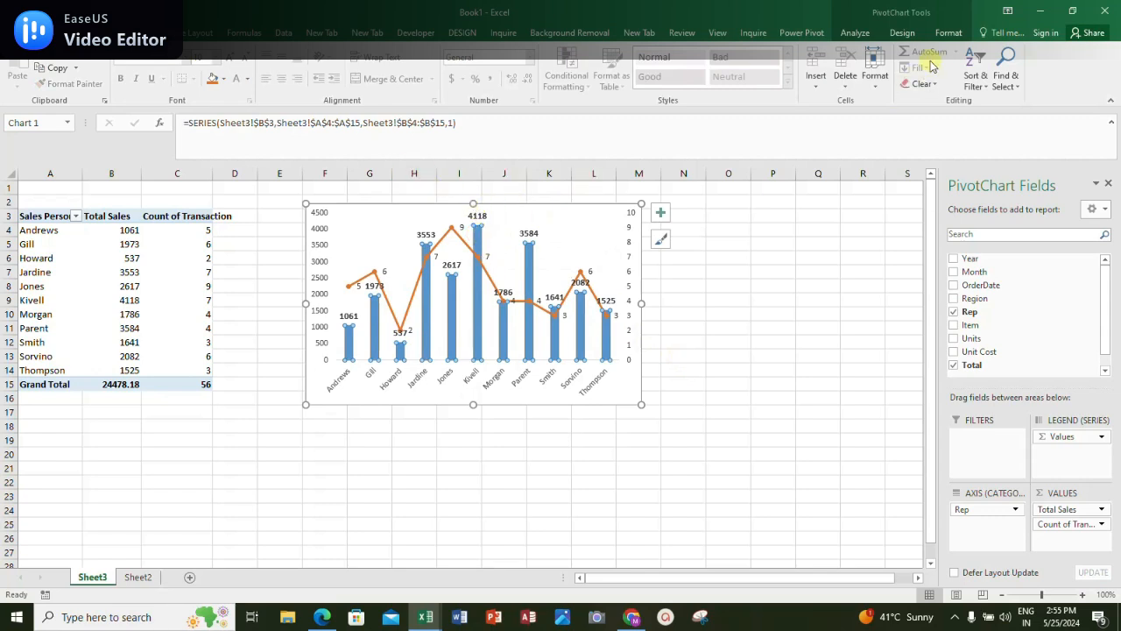
pyautogui.click(902, 32)
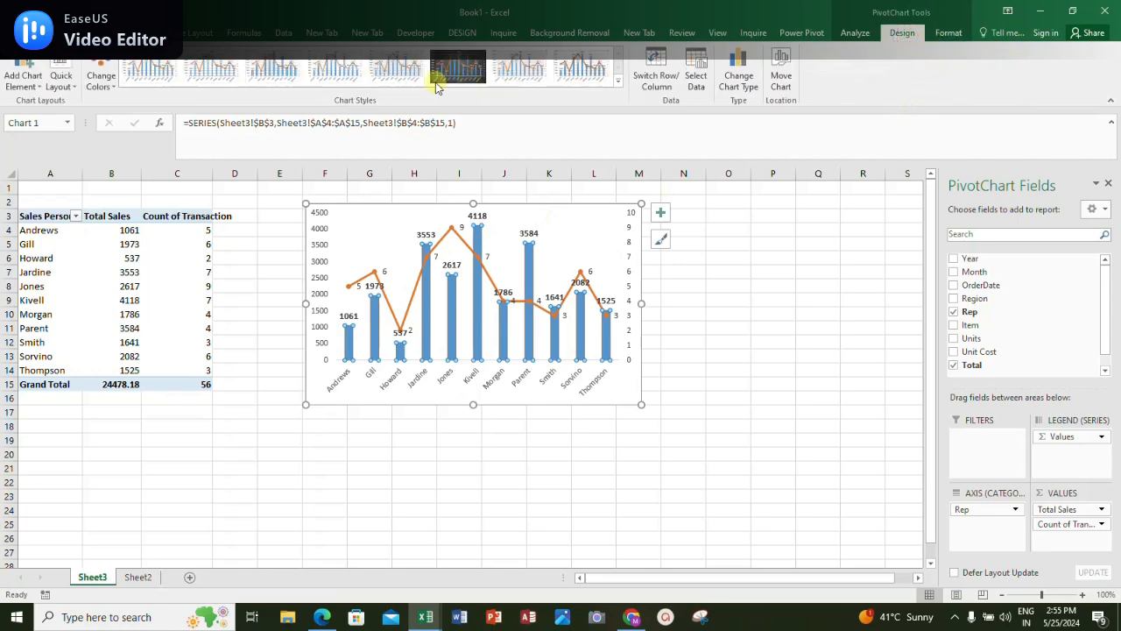
pyautogui.click(110, 89)
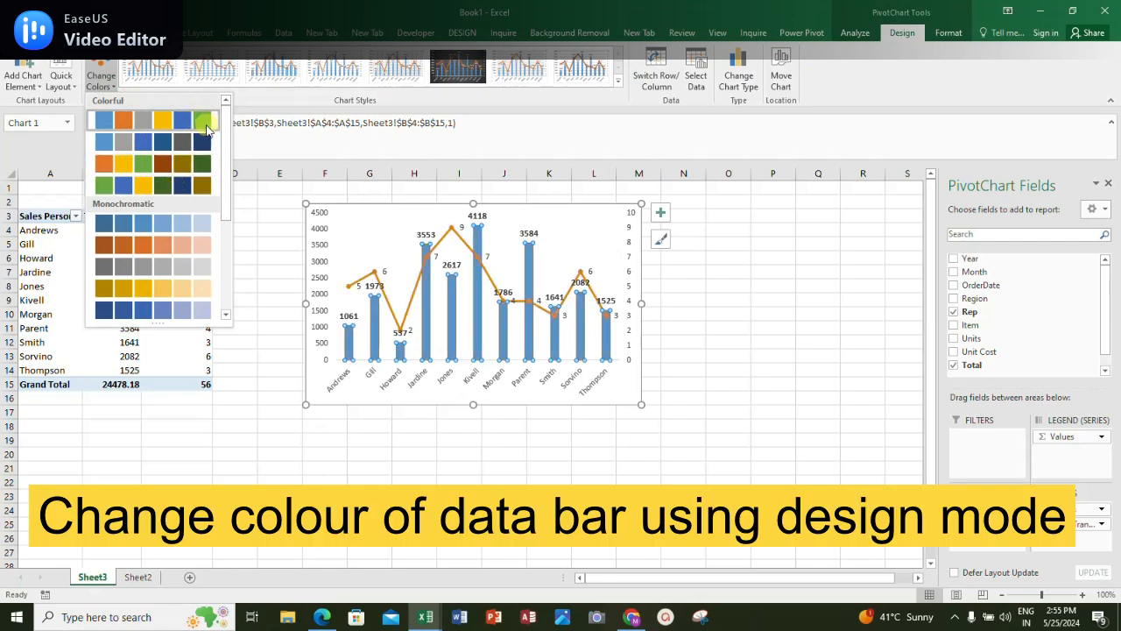
pyautogui.click(105, 187)
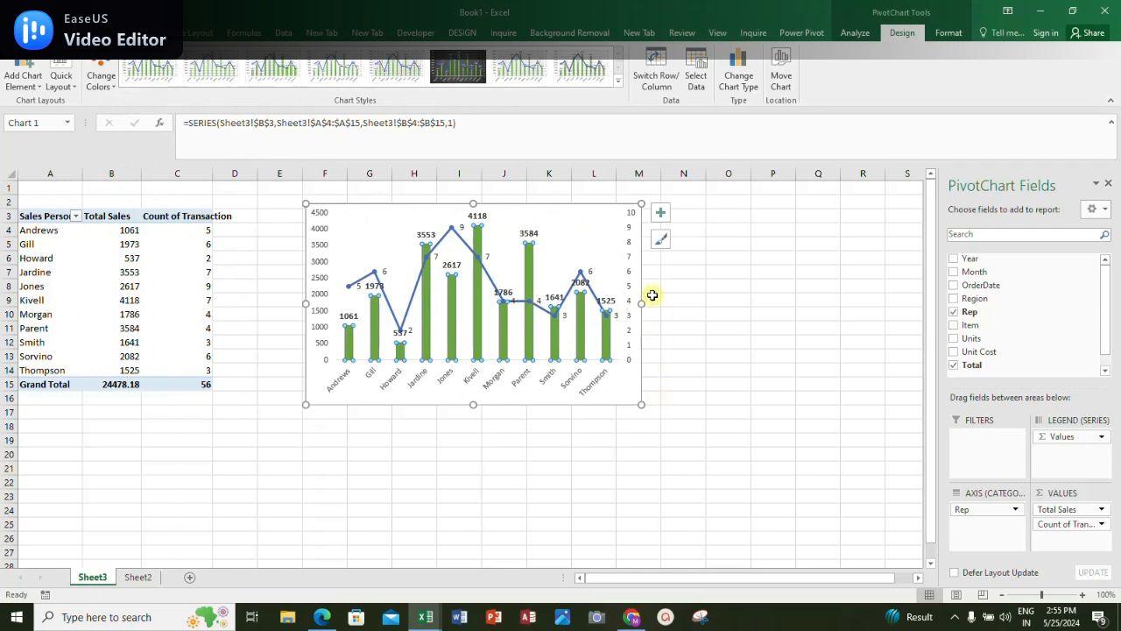
# Enlarge the PivotChart to the right and downward so it reaches about column O and row 18
pyautogui.moveTo(643, 302); pyautogui.dragTo(704, 331)
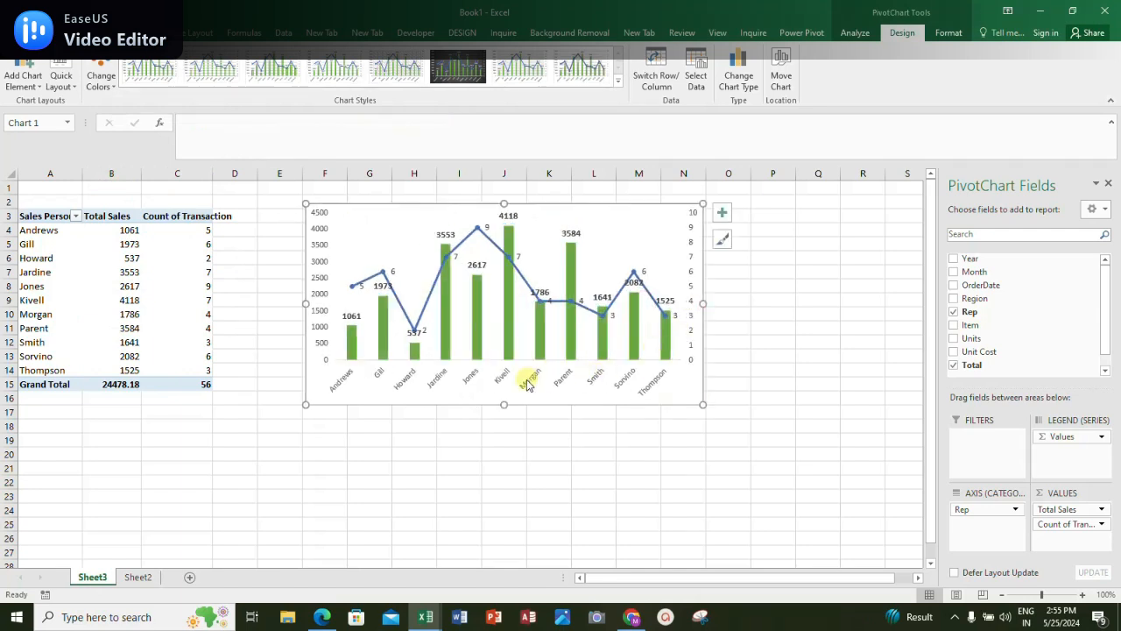
pyautogui.moveTo(504, 404); pyautogui.dragTo(503, 432)
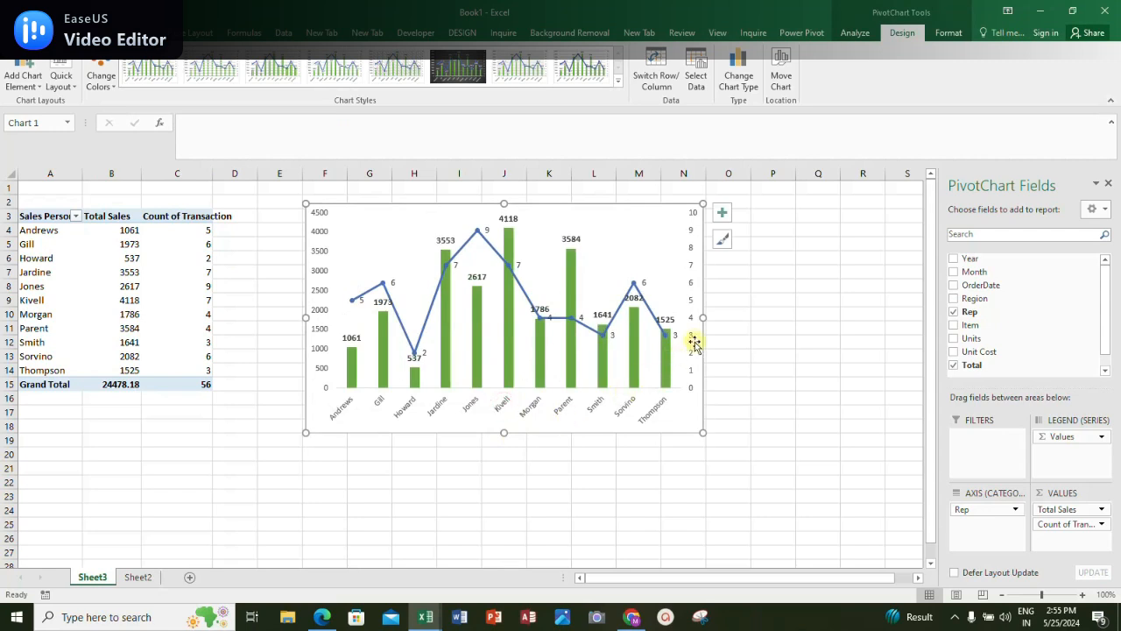
pyautogui.moveTo(701, 320); pyautogui.dragTo(717, 319)
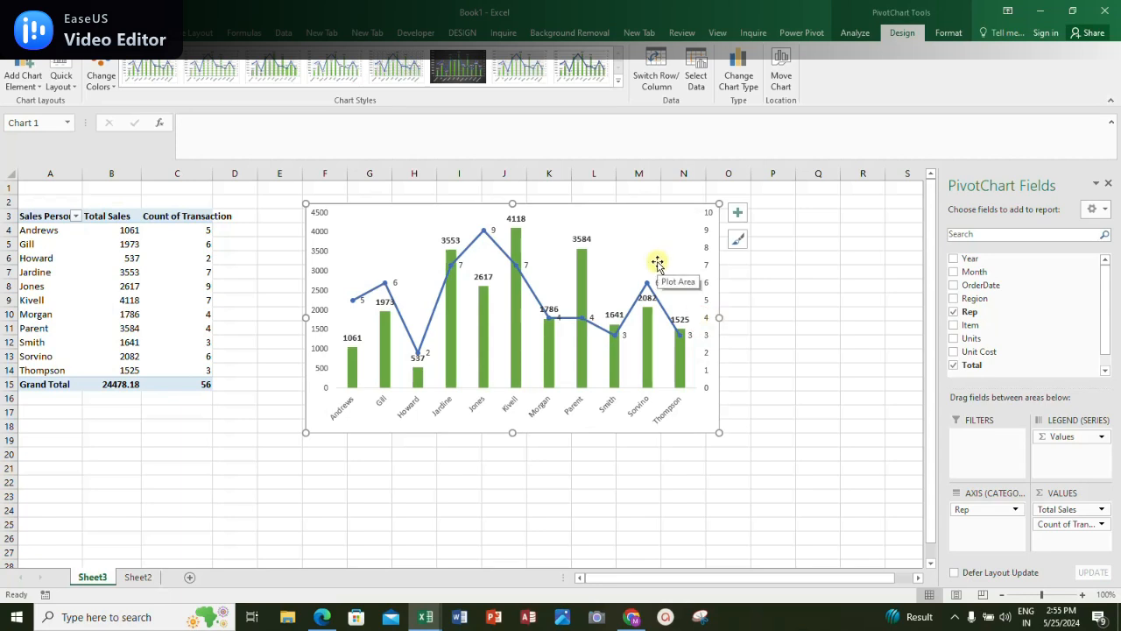
pyautogui.click(774, 292)
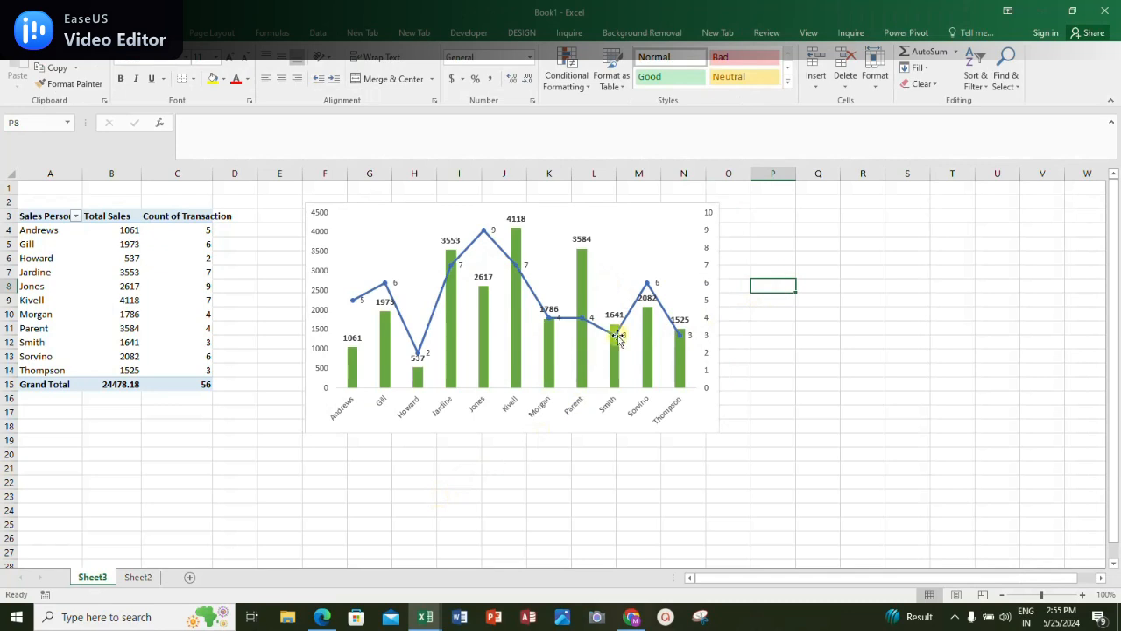
# Rename the pivot table of sales by representative as Repwisesales
pyautogui.click(168, 244)
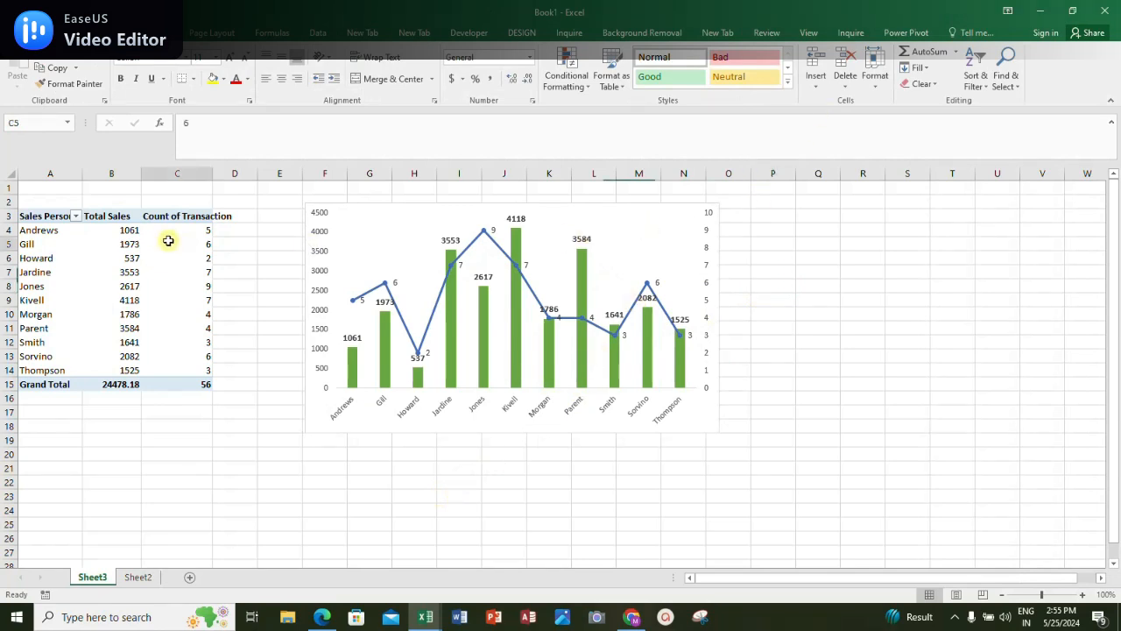
pyautogui.click(847, 33)
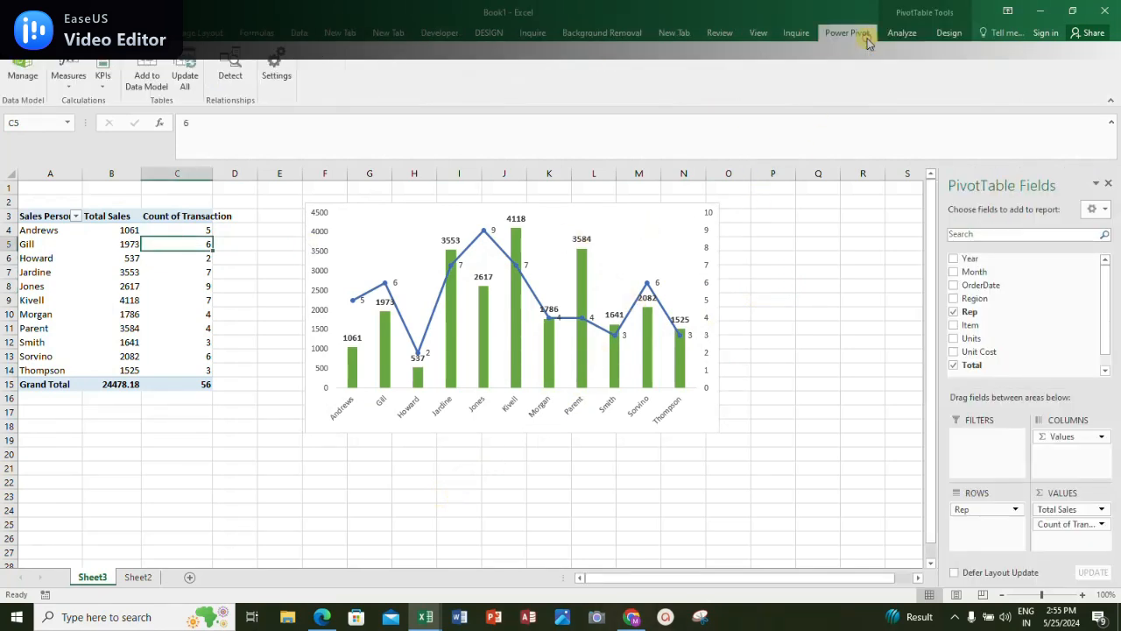
pyautogui.click(911, 35)
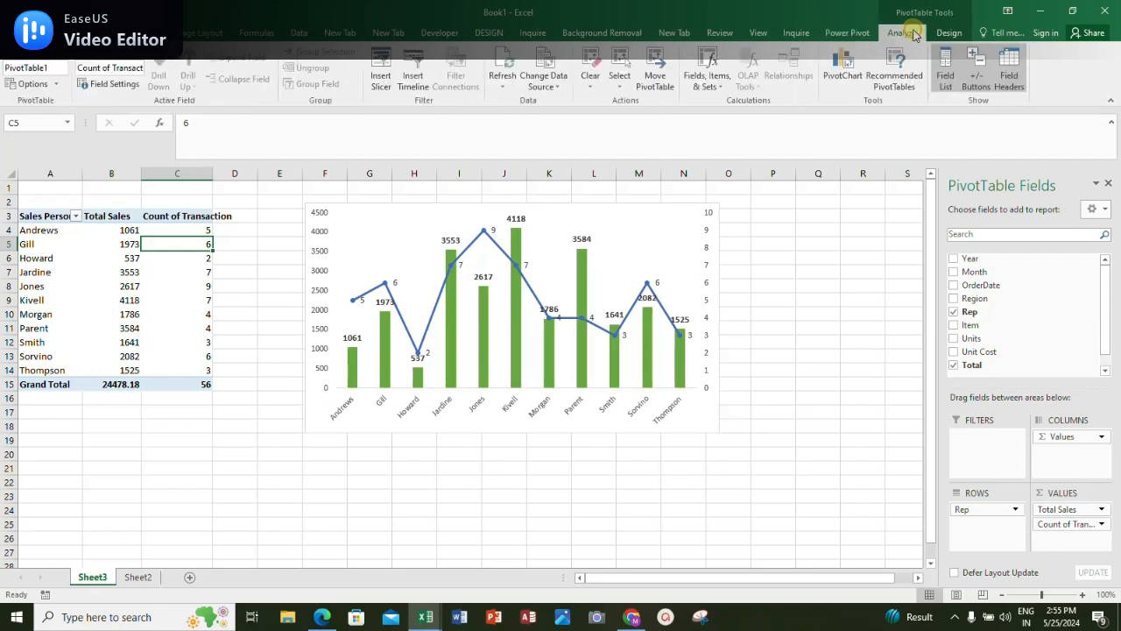
pyautogui.click(56, 69)
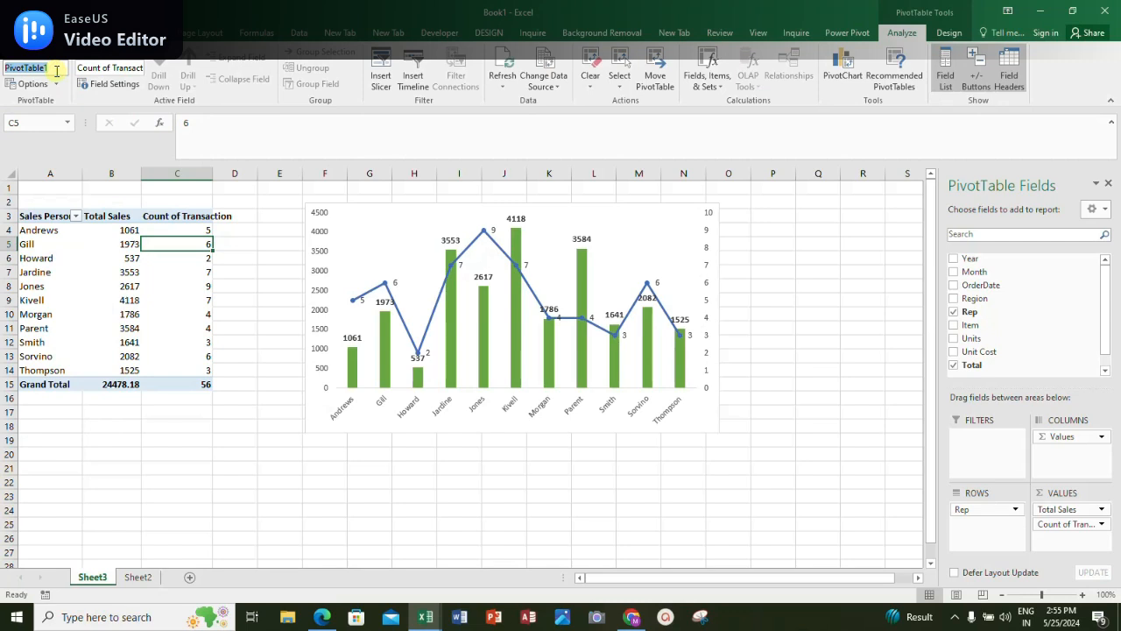
pyautogui.press('BackSpace')
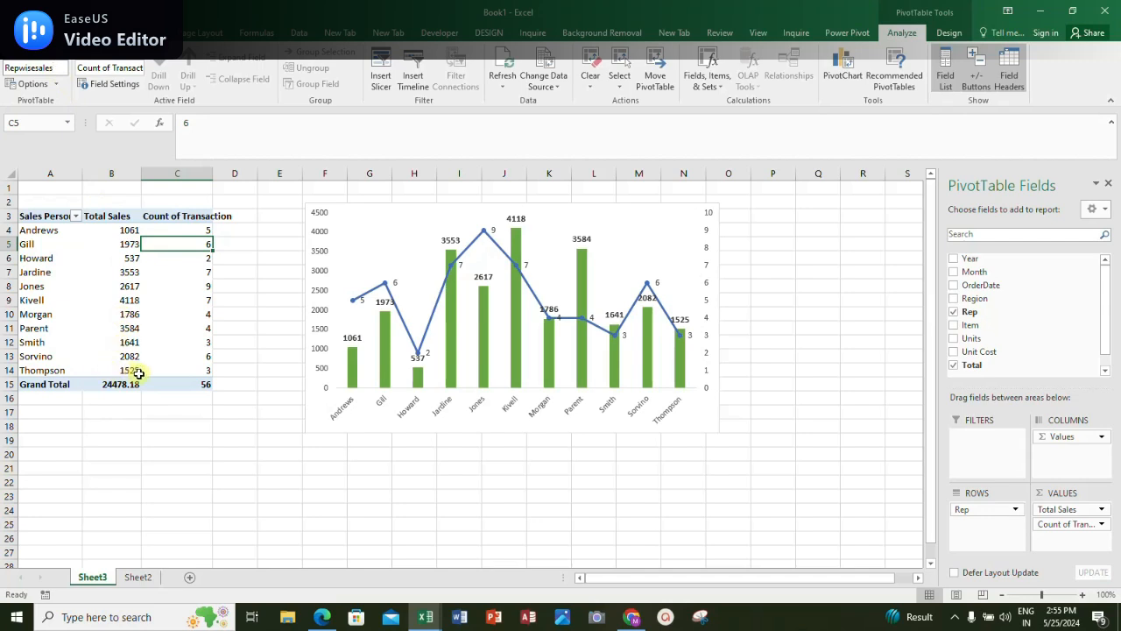
pyautogui.click(219, 422)
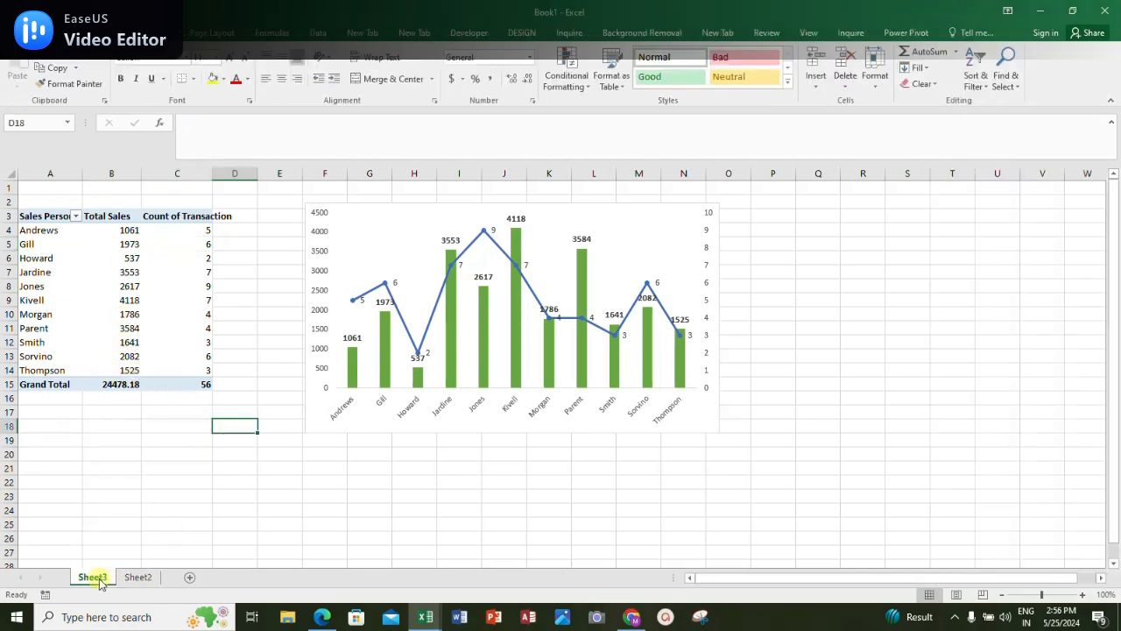
# Rename the Sheet3 worksheet as Representativewisesales
pyautogui.keyDown('shift'); pyautogui.click(132, 579); pyautogui.keyUp('shift')
pyautogui.write('Repre')
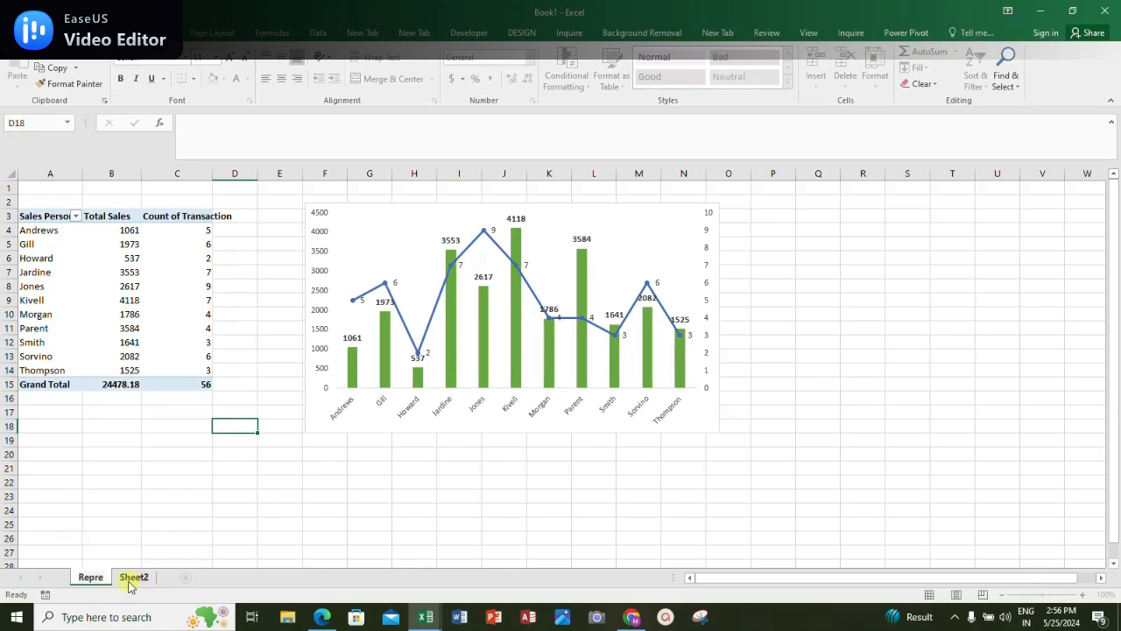
pyautogui.write('sentative')
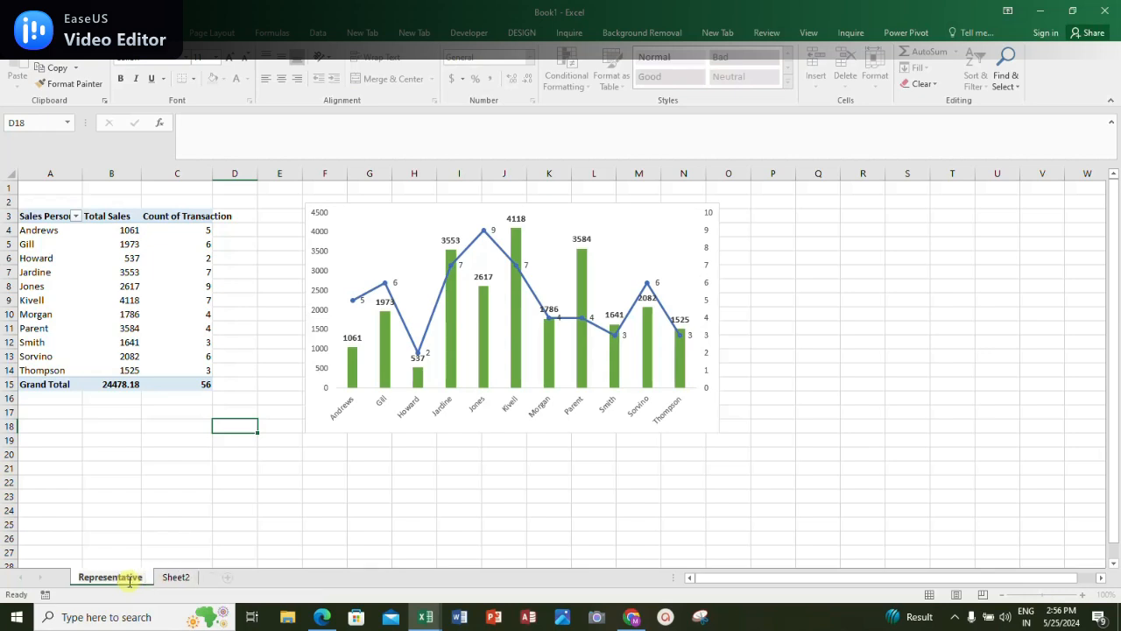
pyautogui.write('wisesales')
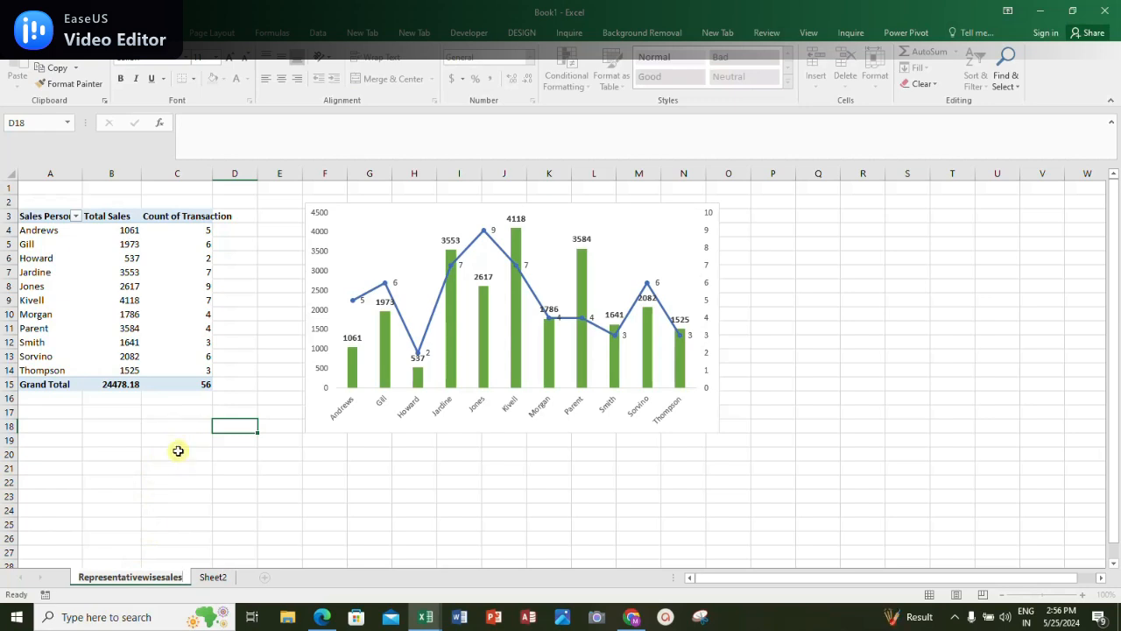
pyautogui.click(182, 412)
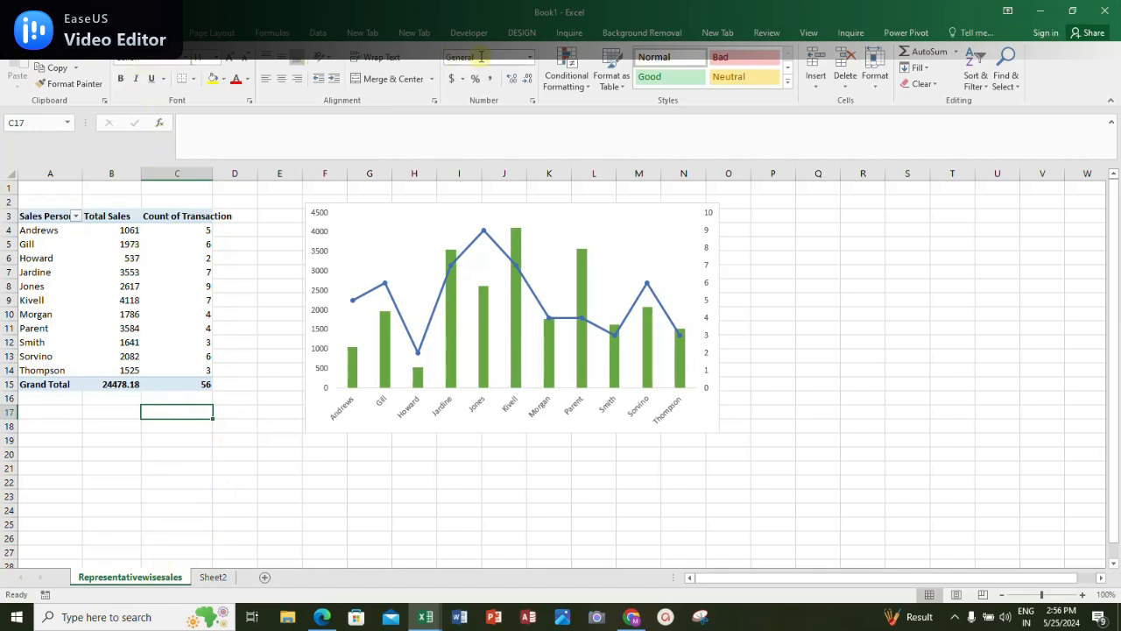
pyautogui.click(79, 256)
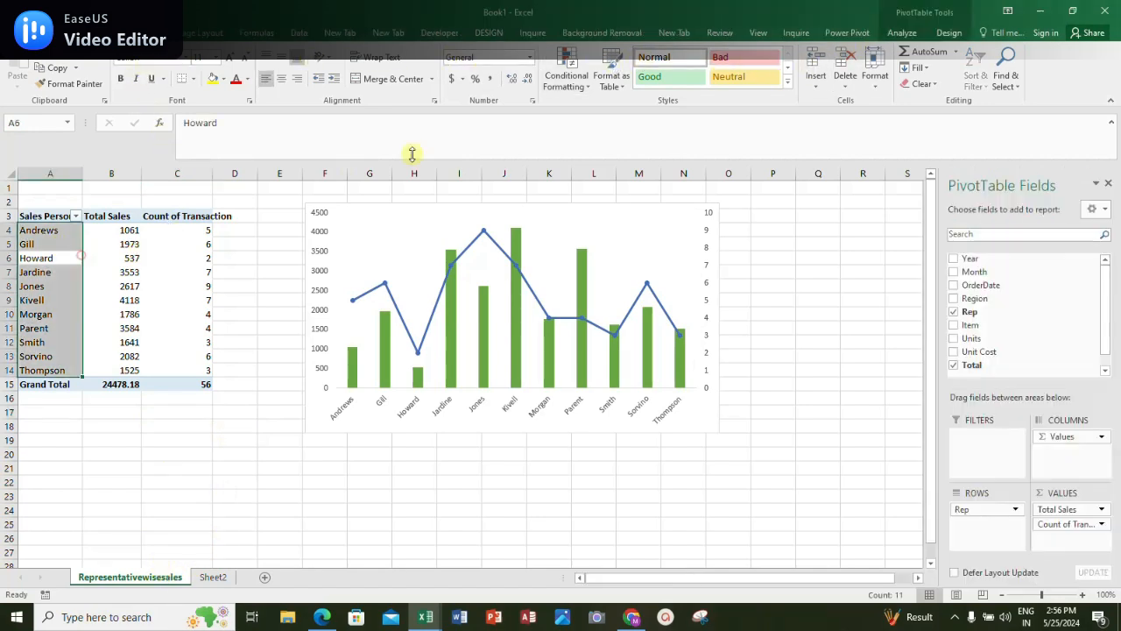
pyautogui.click(902, 32)
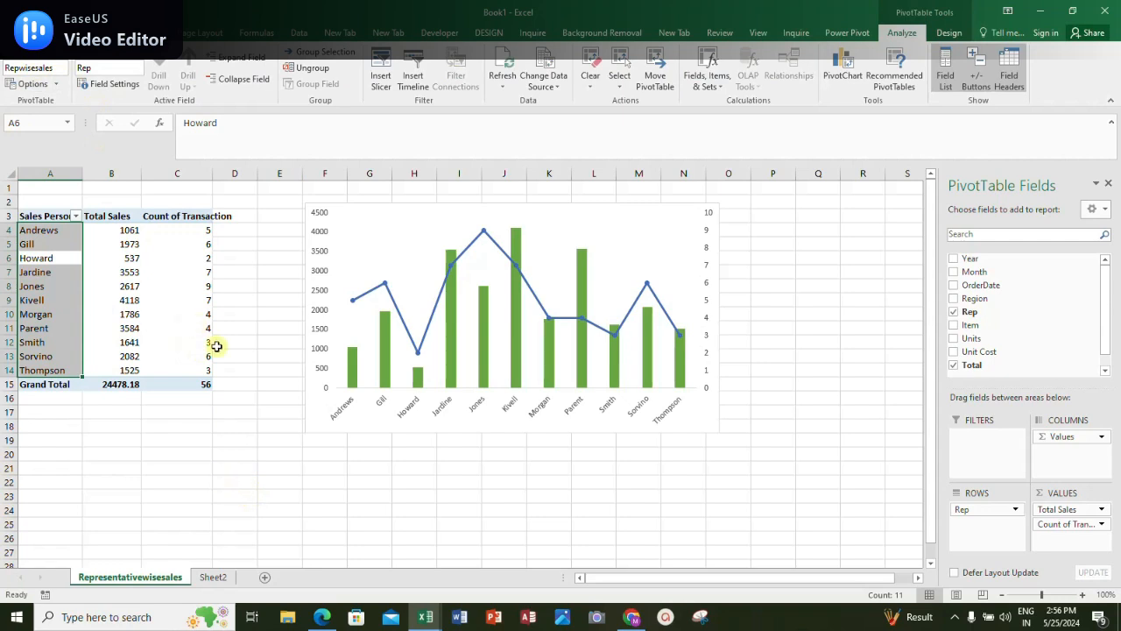
pyautogui.click(243, 371)
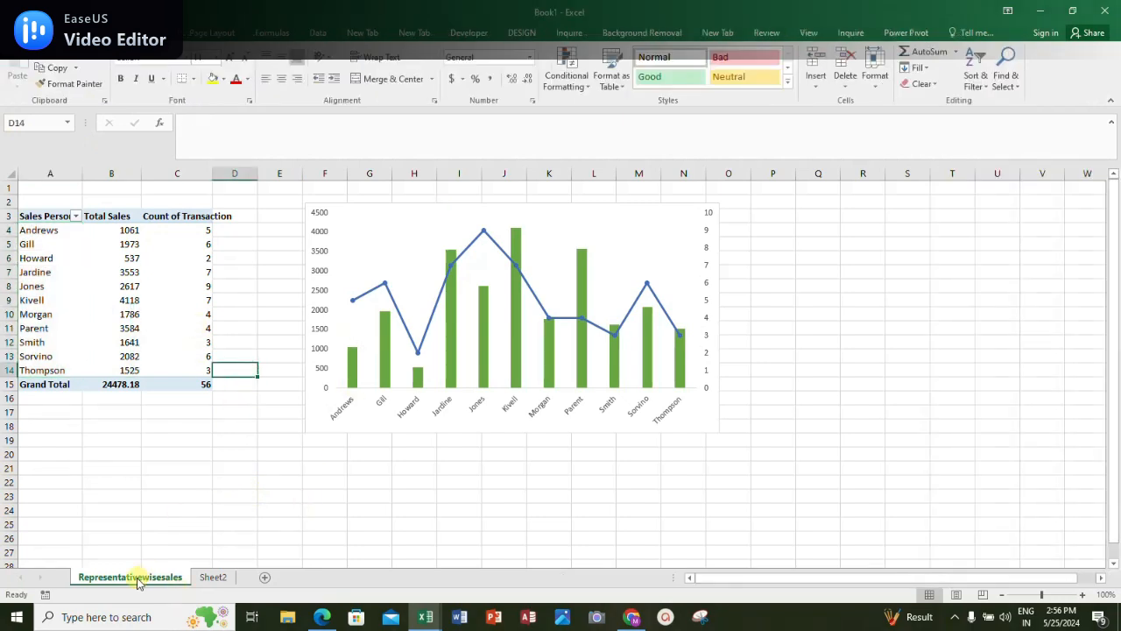
# Duplicate the Representativewisesales sheet in front of Sheet2, check the list of required reports in column K of Sheet2, and return to the copy
pyautogui.moveTo(138, 582); pyautogui.dragTo(216, 575)
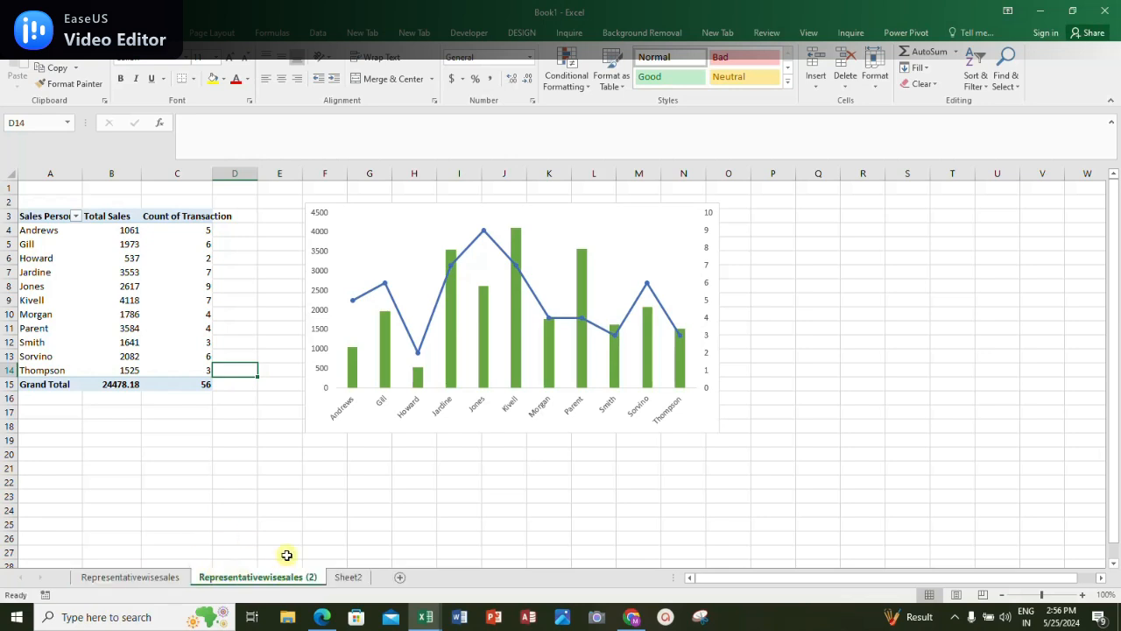
pyautogui.click(343, 578)
pyautogui.click(515, 190)
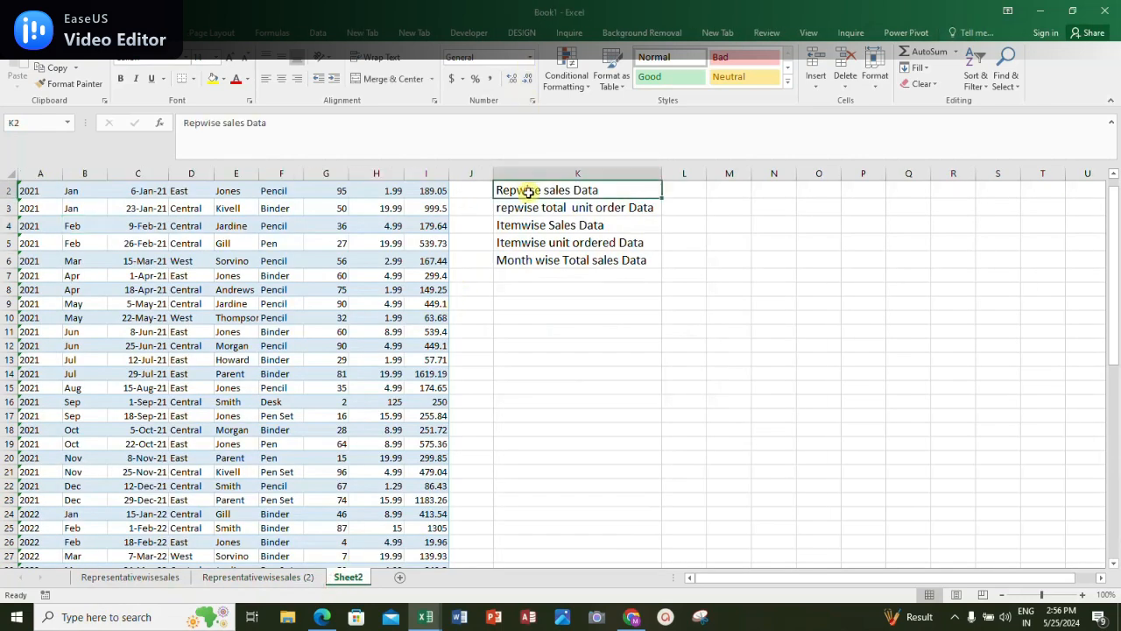
pyautogui.scroll(1, 538, 206)
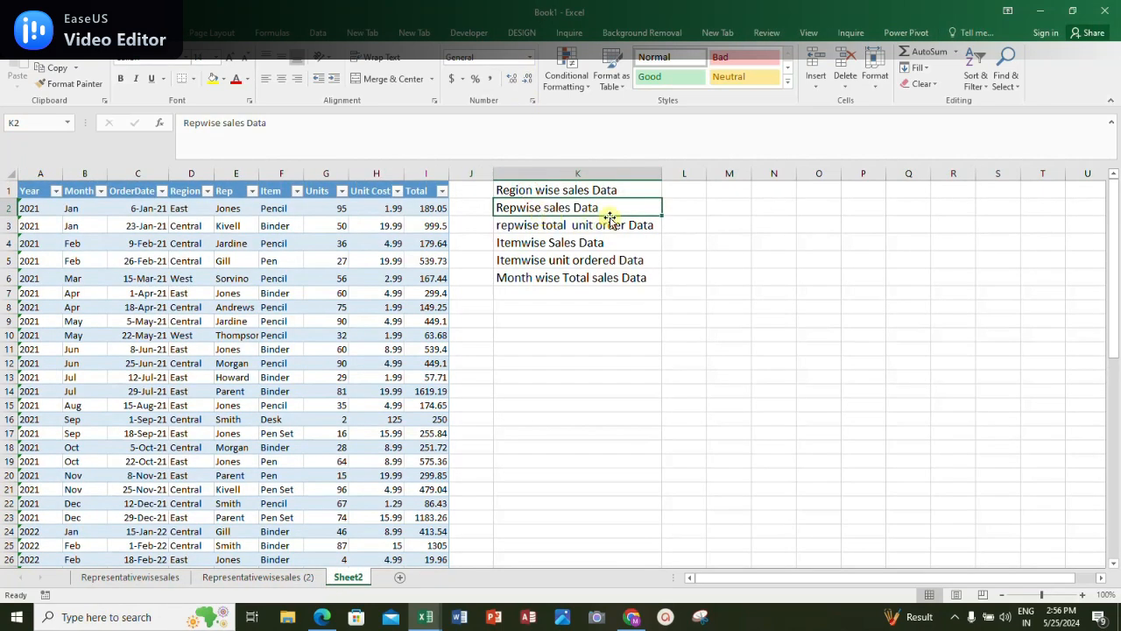
pyautogui.click(527, 189)
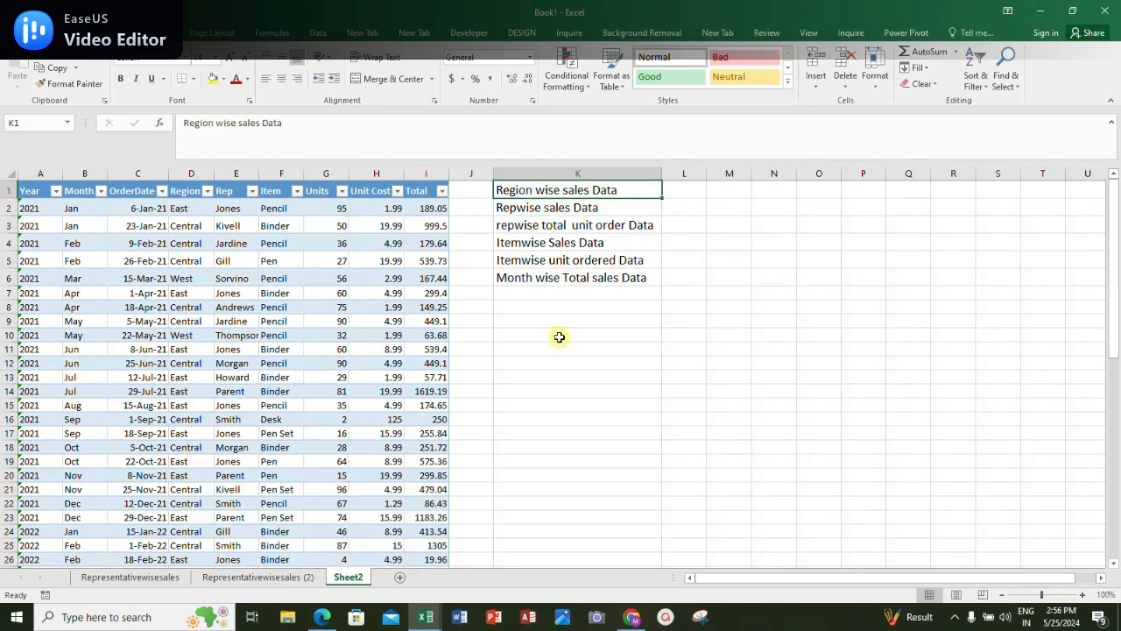
pyautogui.click(261, 578)
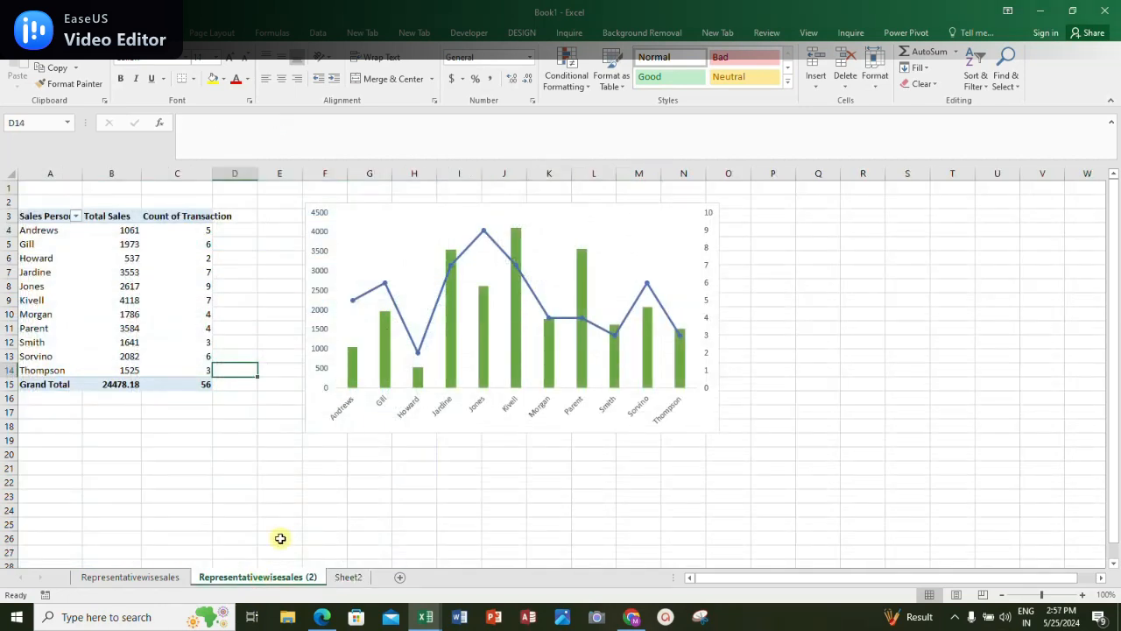
# Rename the Representativewisesales (2) worksheet as Regionwisesales
pyautogui.doubleClick(231, 579)
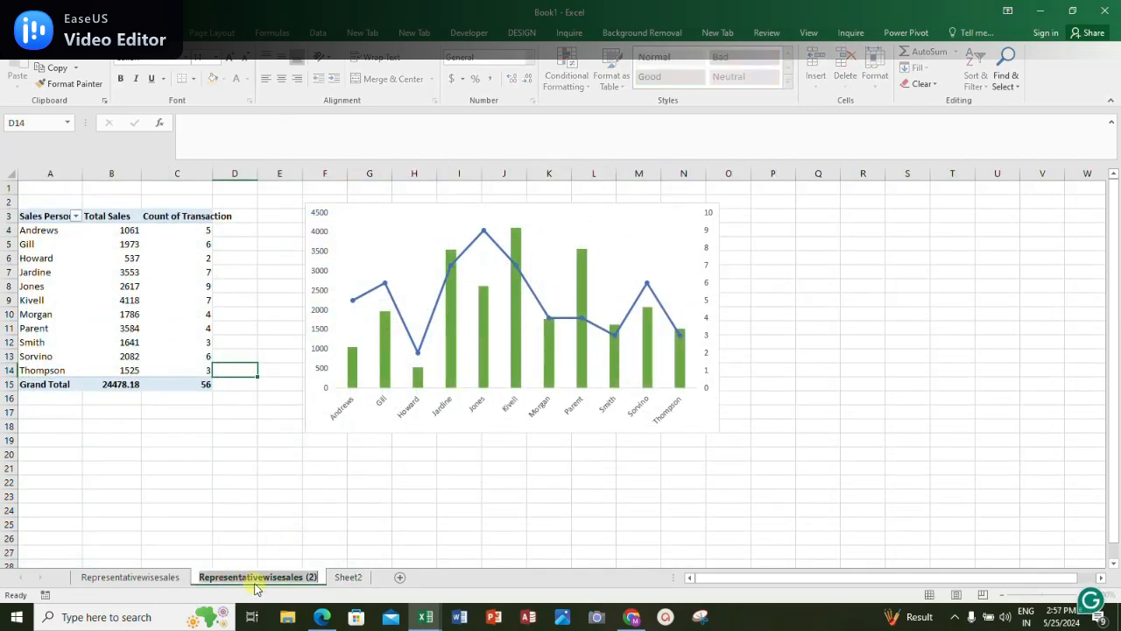
pyautogui.write('RegionwisesA')
pyautogui.press('BackSpace')
pyautogui.press('BackSpace')
pyautogui.write('sa')
pyautogui.press('BackSpace')
pyautogui.press('BackSpace')
pyautogui.press('BackSpace')
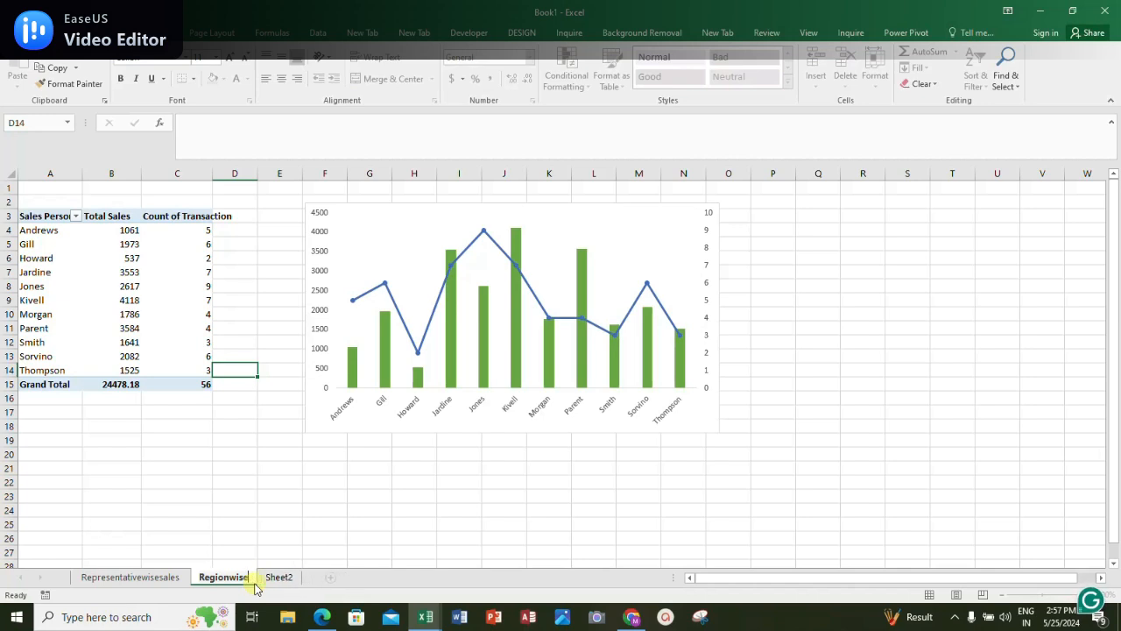
pyautogui.write('sales')
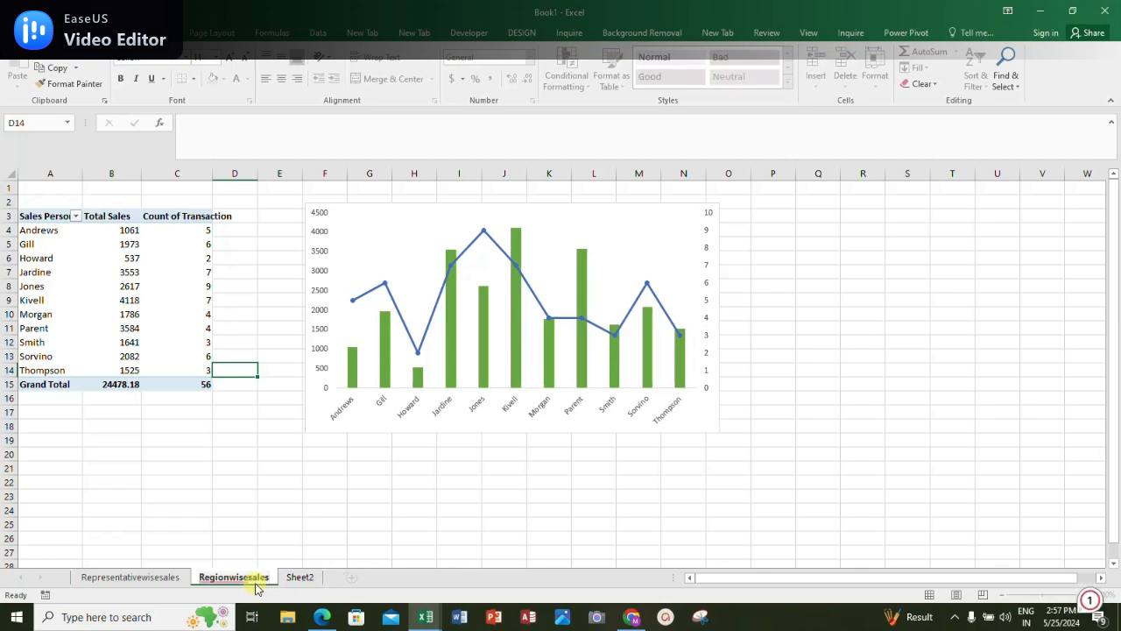
pyautogui.click(343, 516)
# Add data labels to the Total Sales columns and the Count of Transaction line in the Representativewisesales chart
pyautogui.click(426, 230)
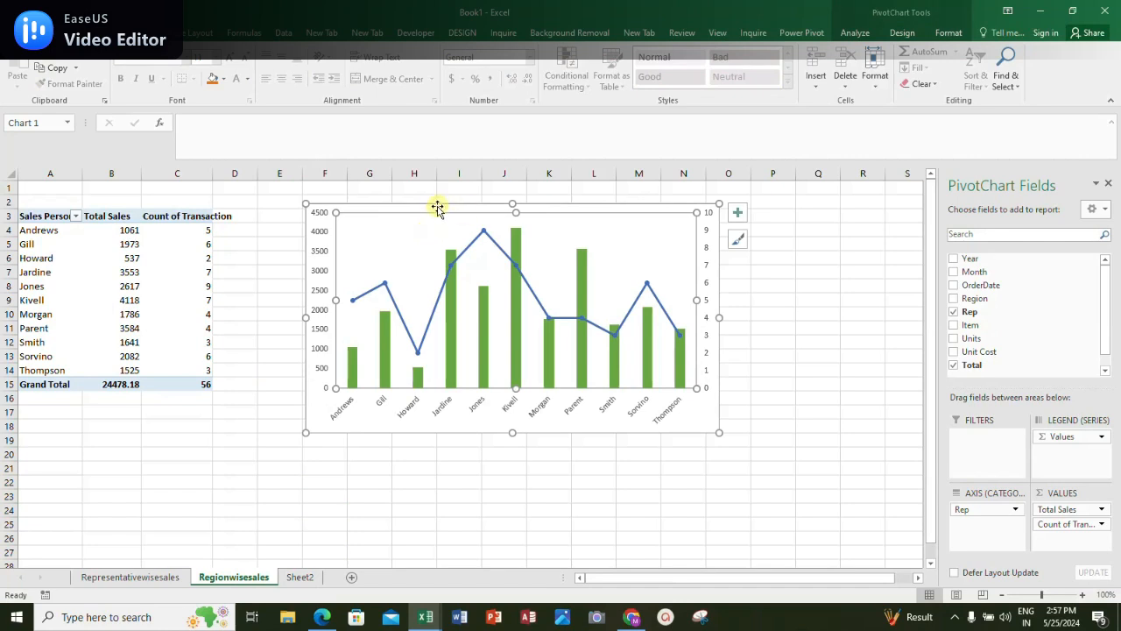
pyautogui.click(171, 577)
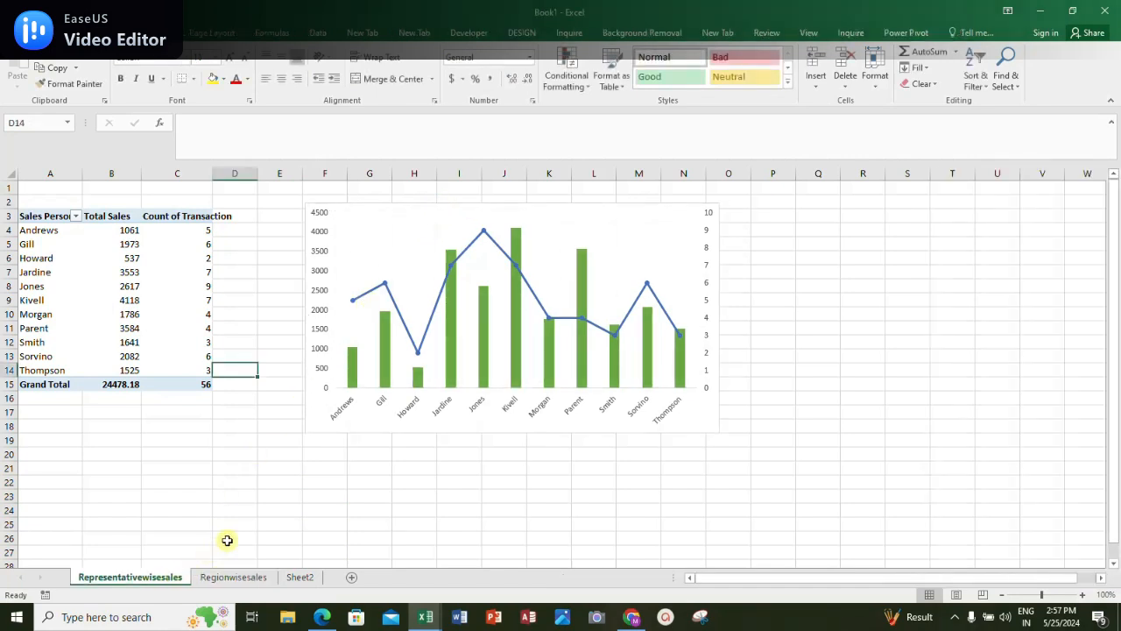
pyautogui.click(514, 240)
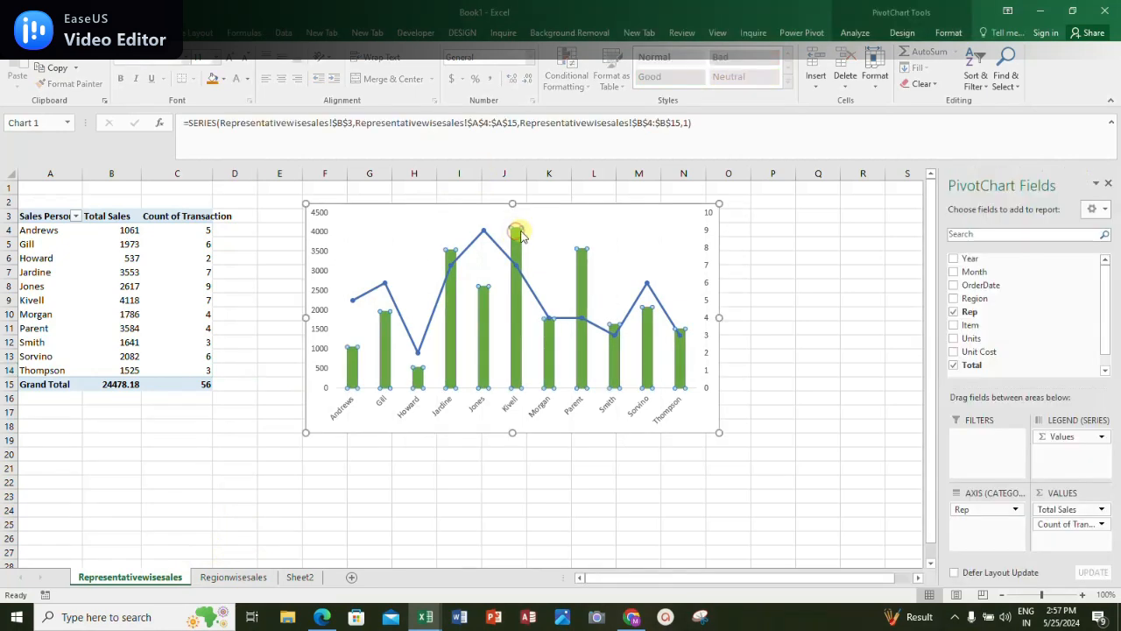
pyautogui.rightClick(517, 242)
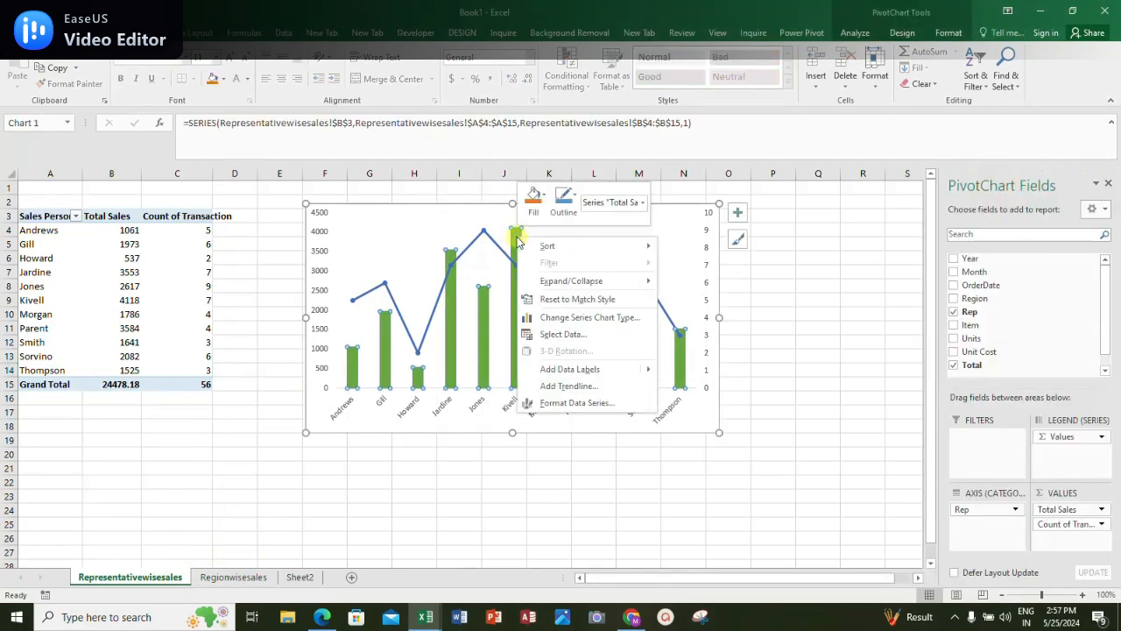
pyautogui.click(564, 375)
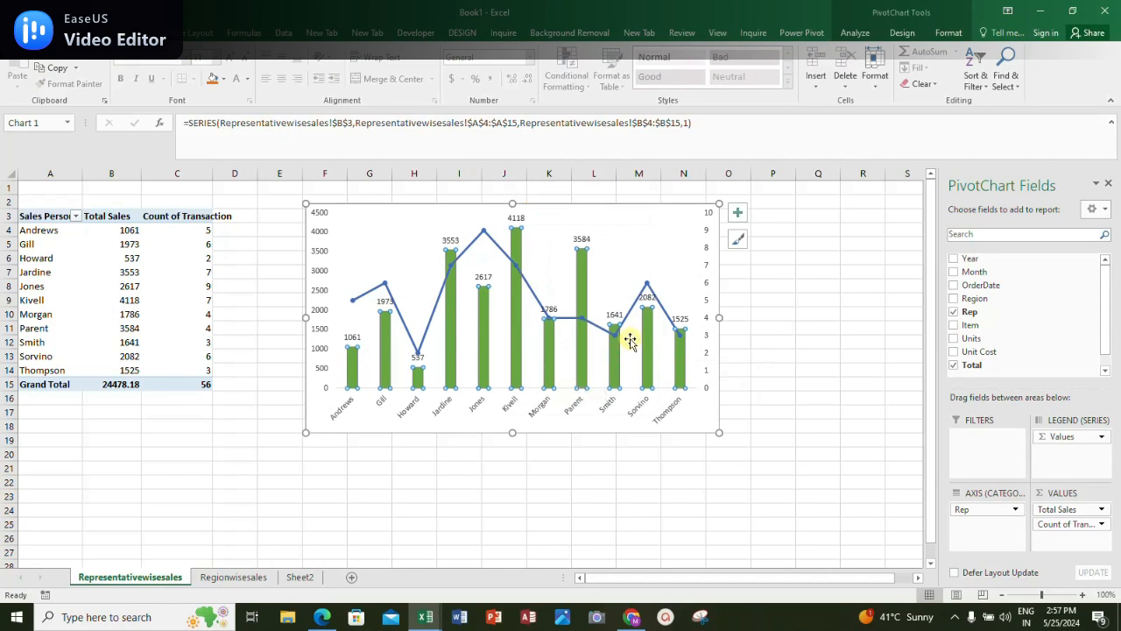
pyautogui.click(484, 234)
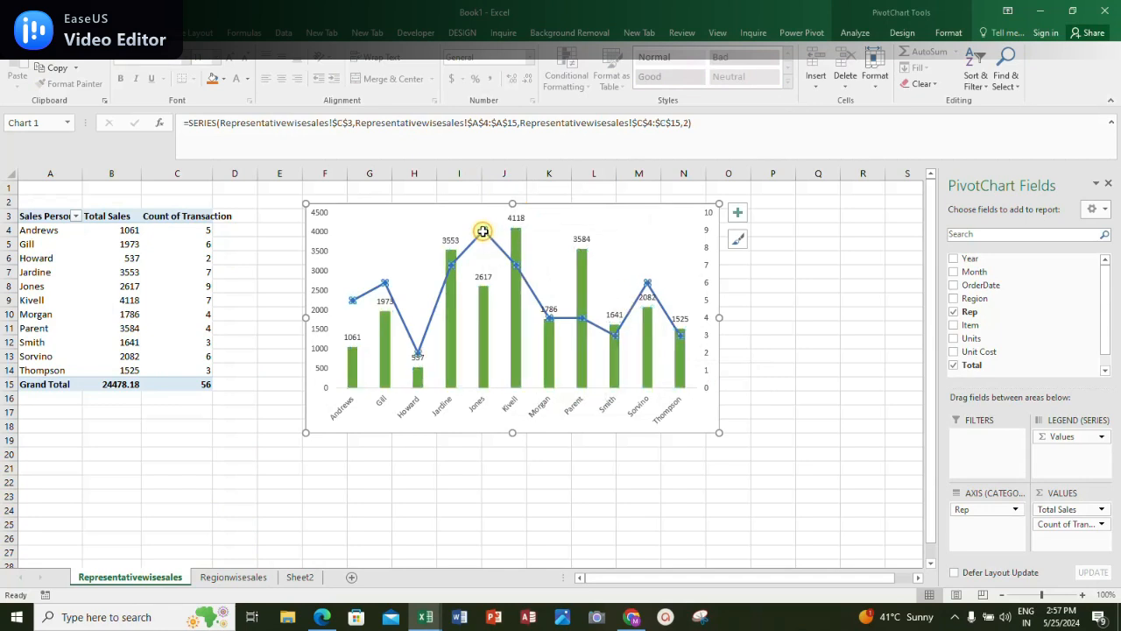
pyautogui.rightClick(483, 231)
pyautogui.click(544, 366)
pyautogui.click(233, 577)
pyautogui.click(165, 576)
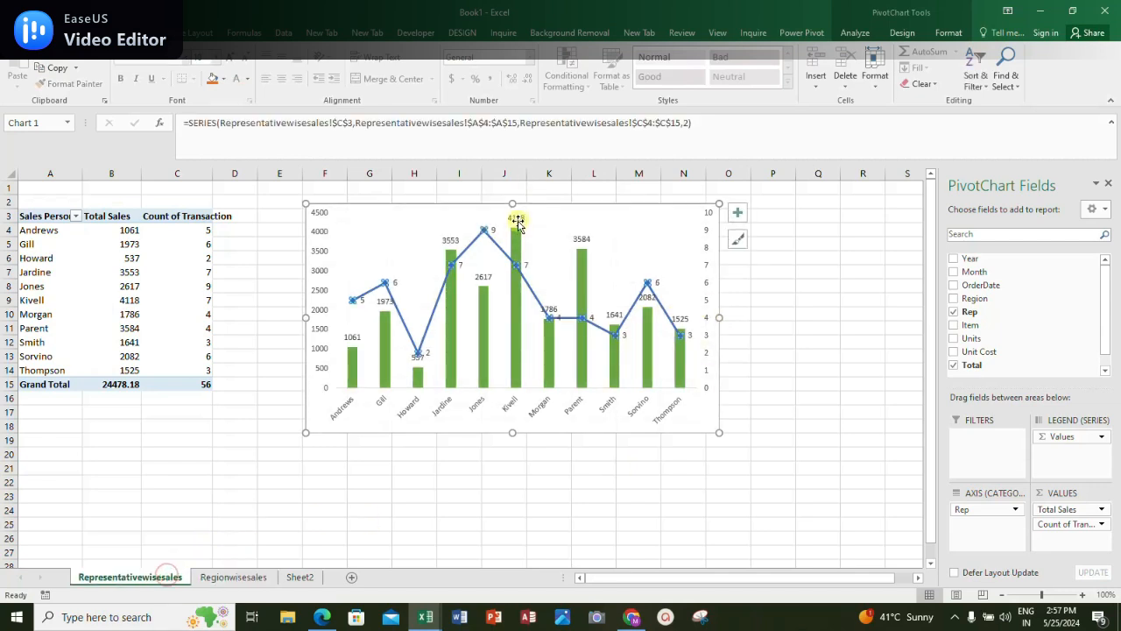
# Format the Total Sales data labels in the Representativewisesales chart as bold at font size 12
pyautogui.click(517, 221)
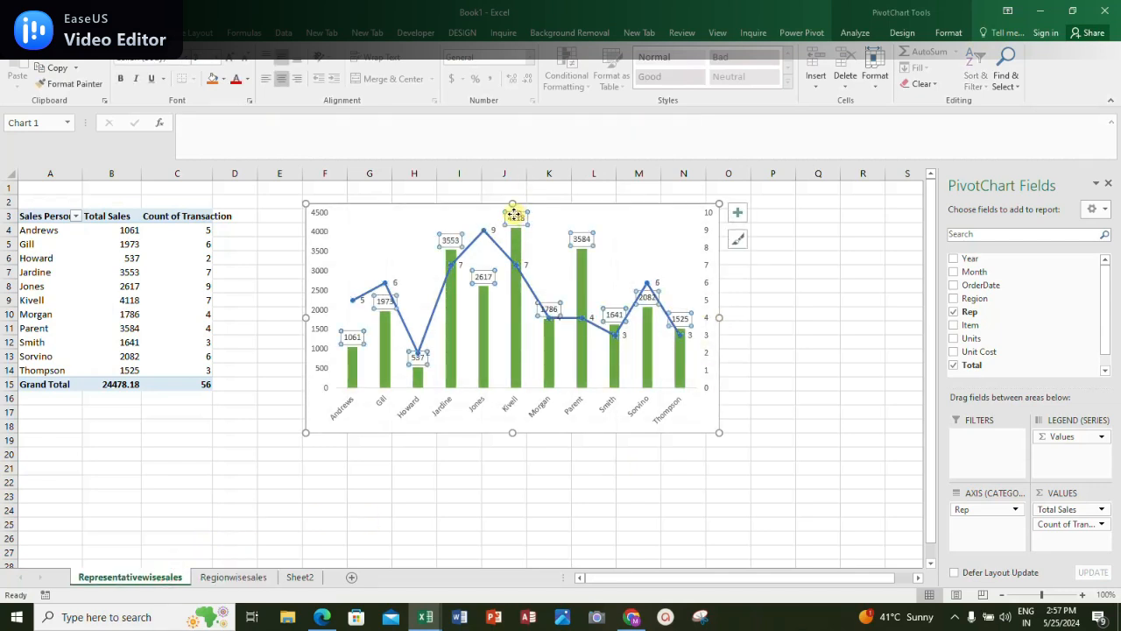
pyautogui.click(216, 60)
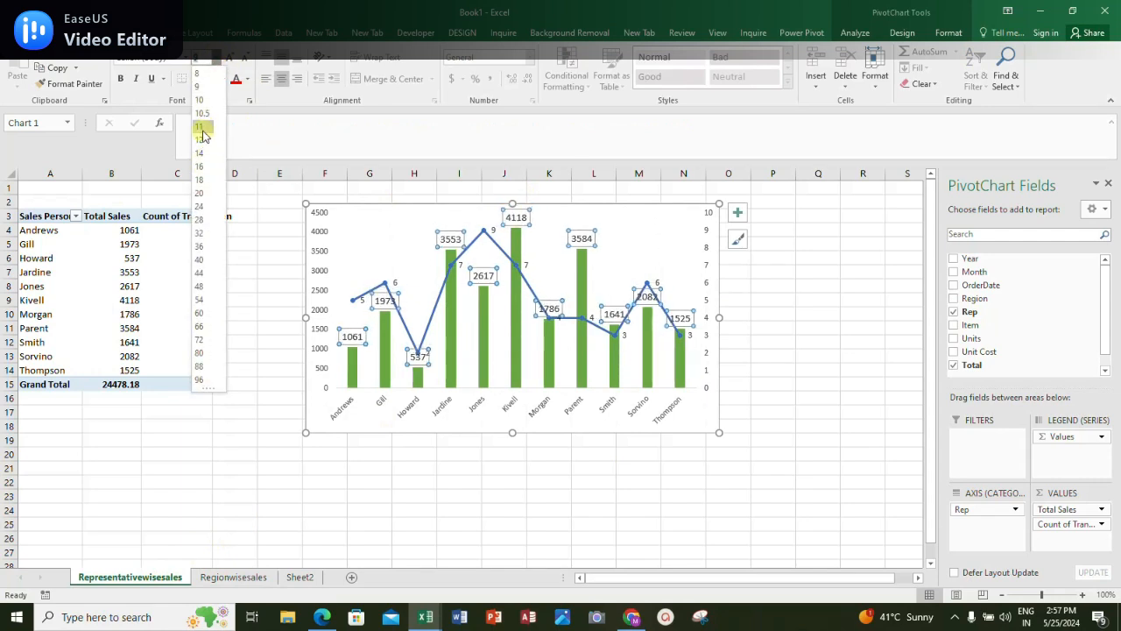
pyautogui.click(204, 139)
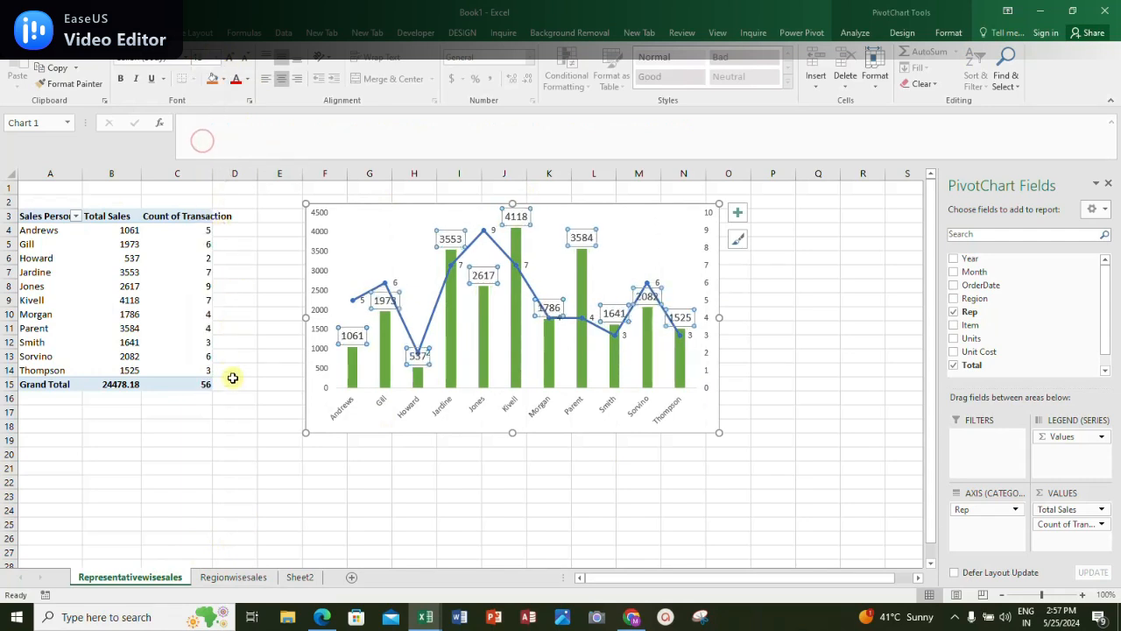
pyautogui.click(122, 79)
pyautogui.click(762, 482)
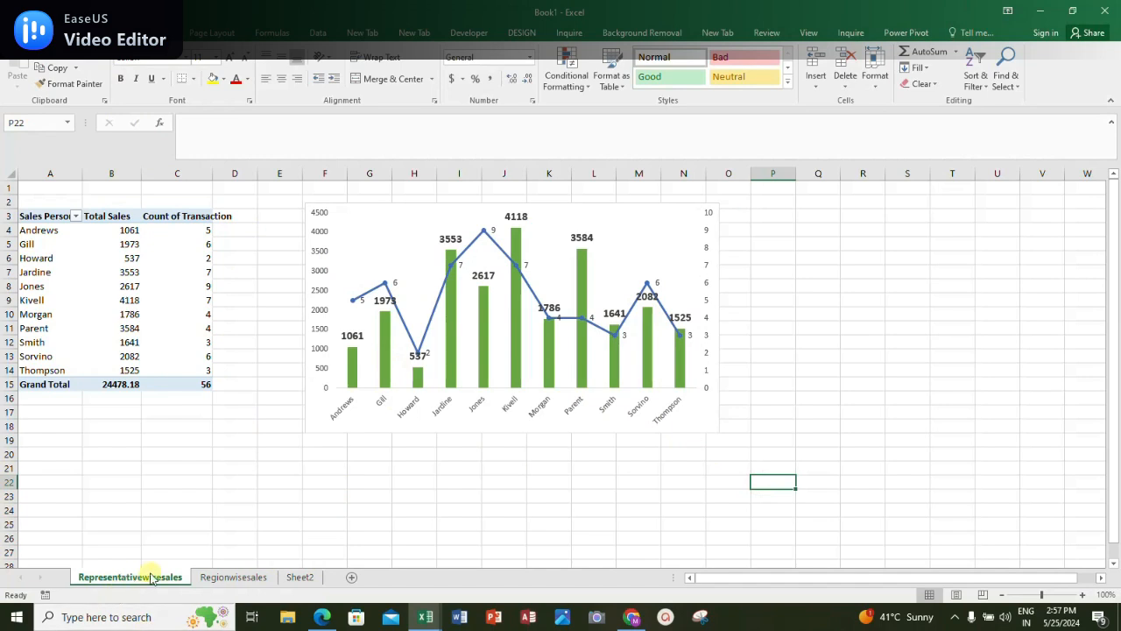
# Delete the copied PivotChart from the Regionwisesales sheet, keeping only the pivot table there
pyautogui.click(215, 575)
pyautogui.click(368, 223)
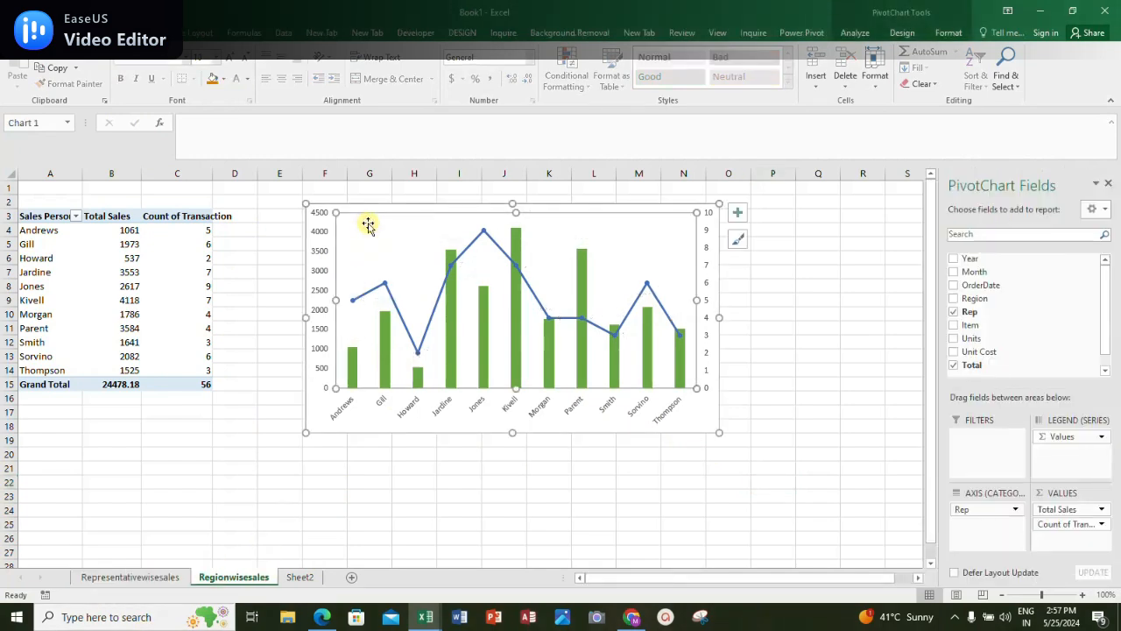
pyautogui.click(321, 221)
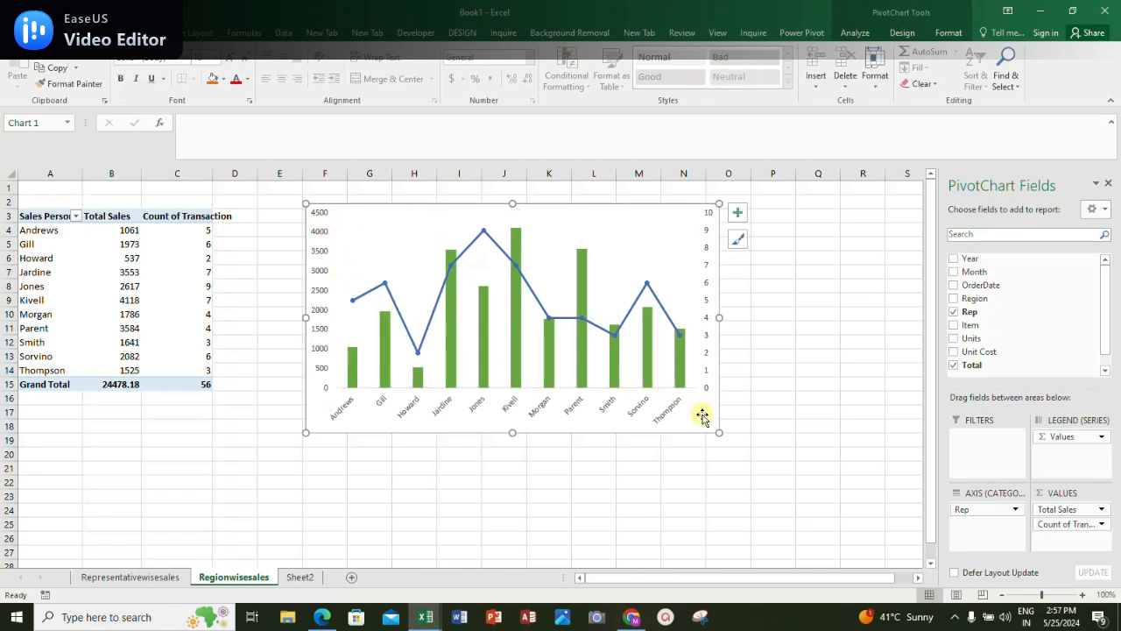
pyautogui.press('Delete')
pyautogui.click(163, 579)
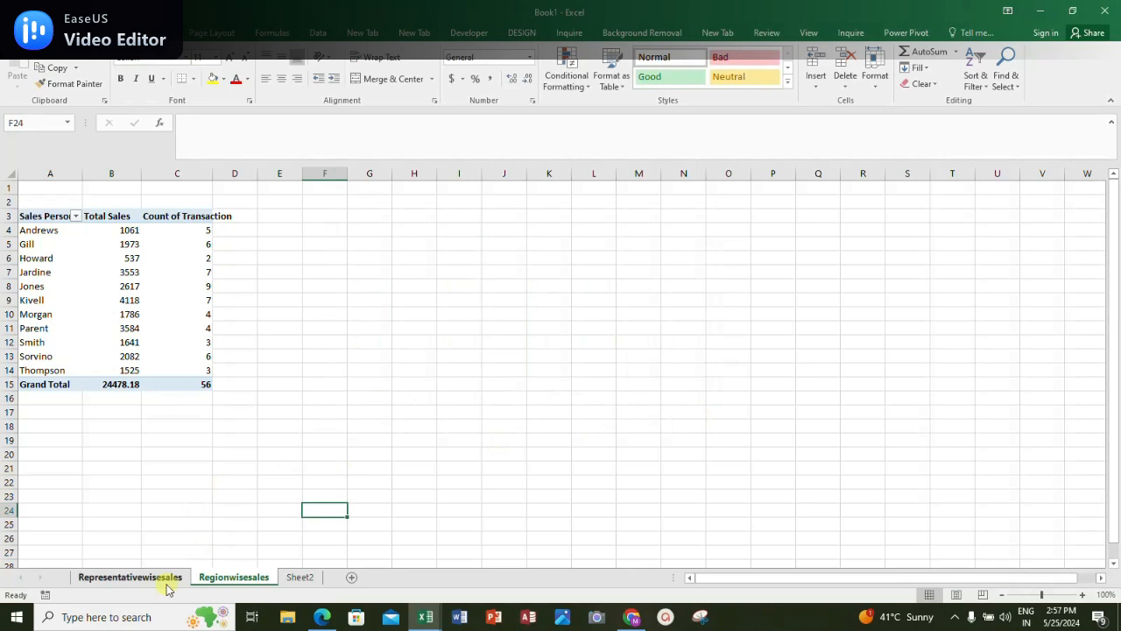
pyautogui.click(233, 576)
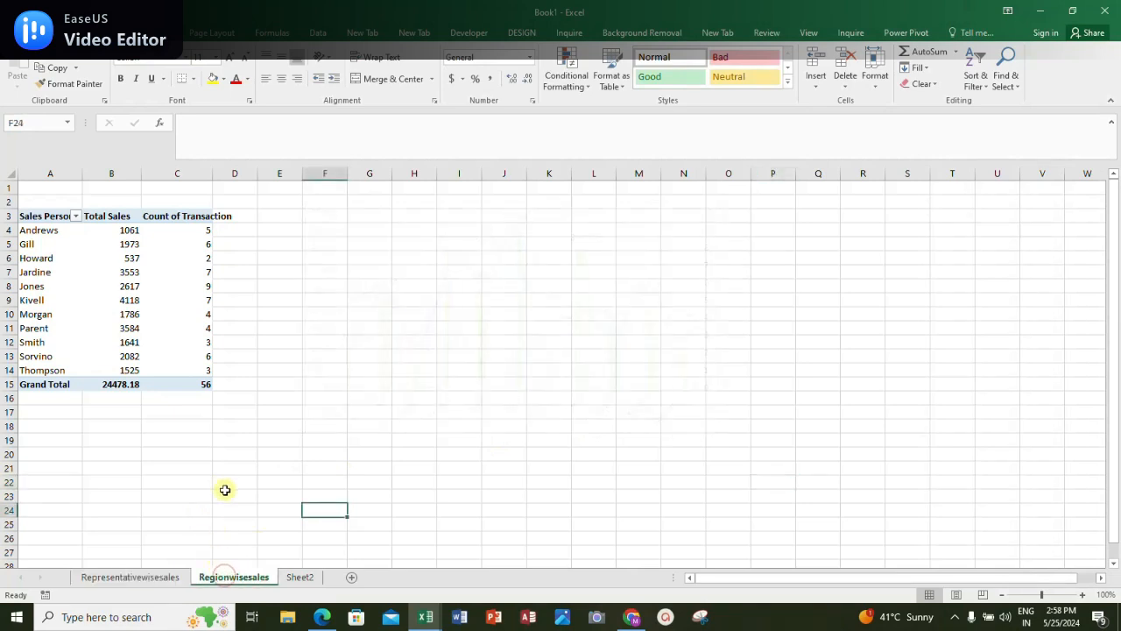
# Replace Rep with Region in the rows of the Regionwisesales pivot table and remove the Count of Transaction value field
pyautogui.click(48, 233)
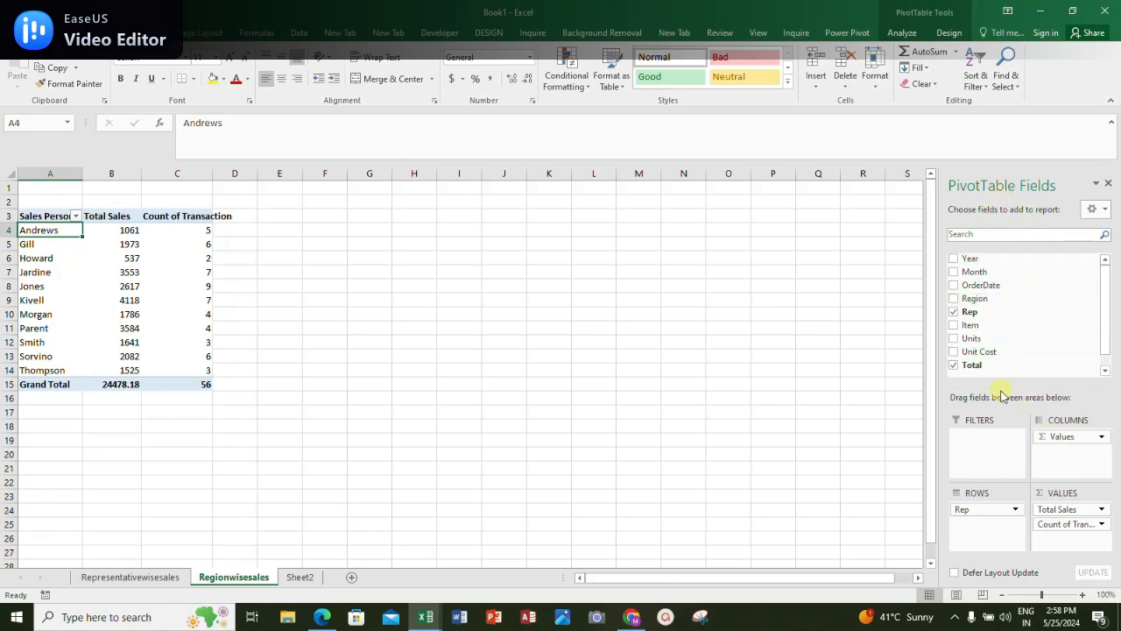
pyautogui.click(956, 312)
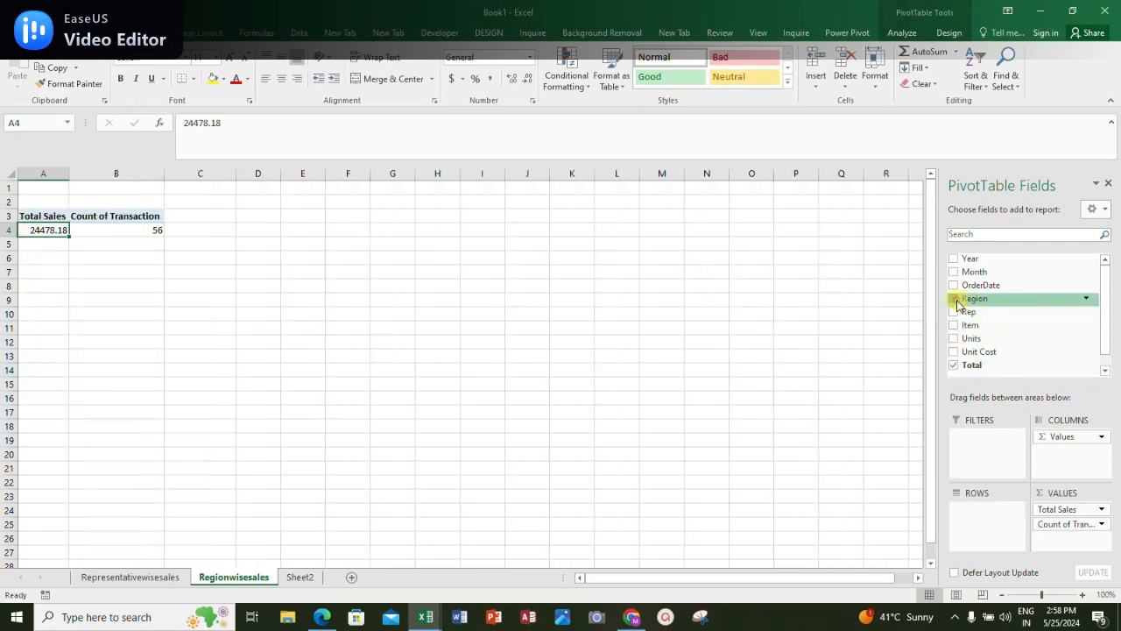
pyautogui.click(955, 300)
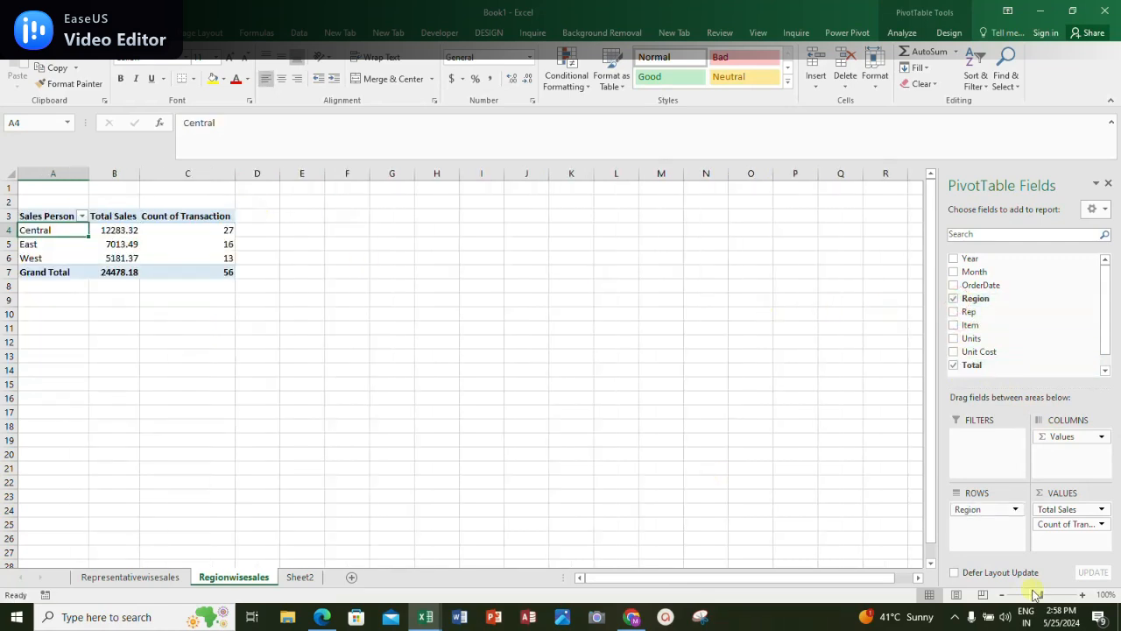
pyautogui.click(1070, 531)
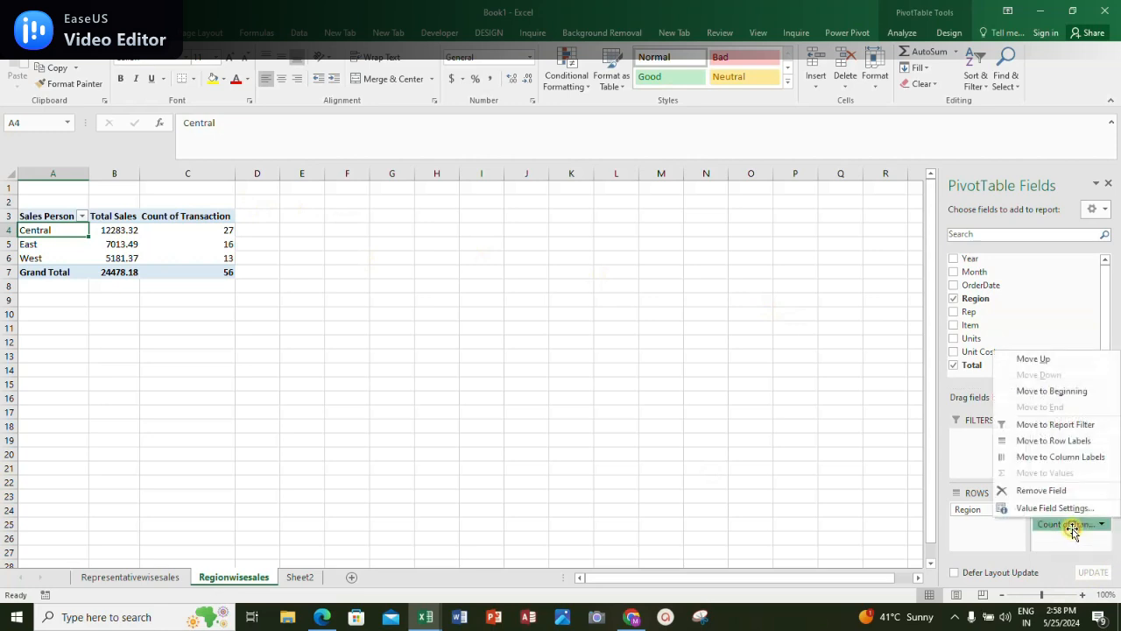
pyautogui.click(988, 496)
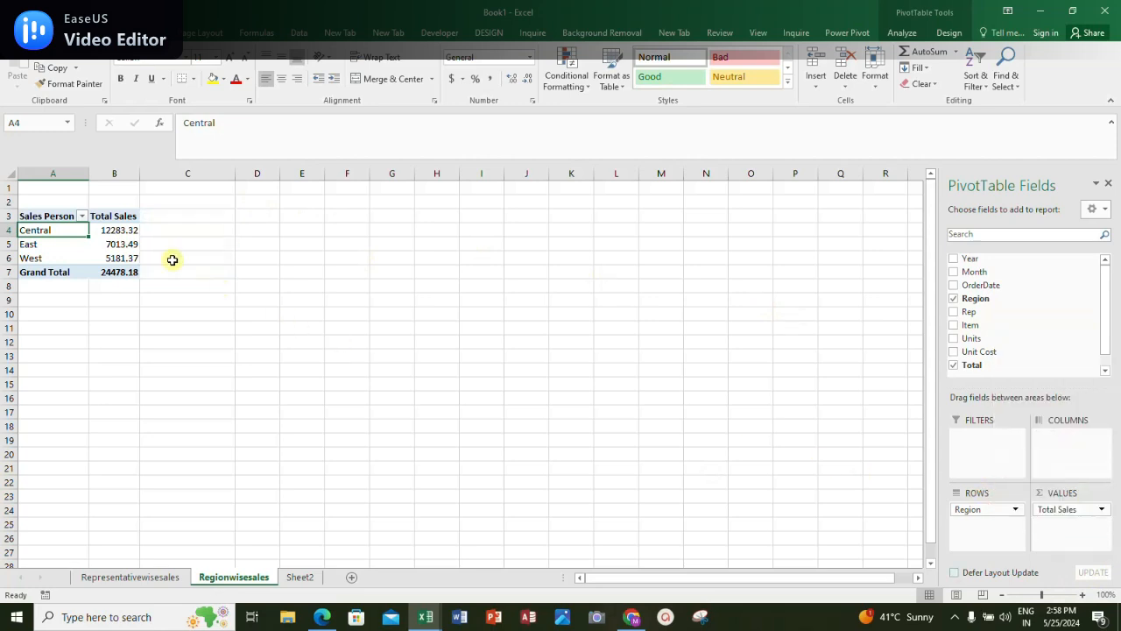
# Show the Total Sales values for Central, East and West without decimal places
pyautogui.moveTo(122, 235); pyautogui.dragTo(121, 258)
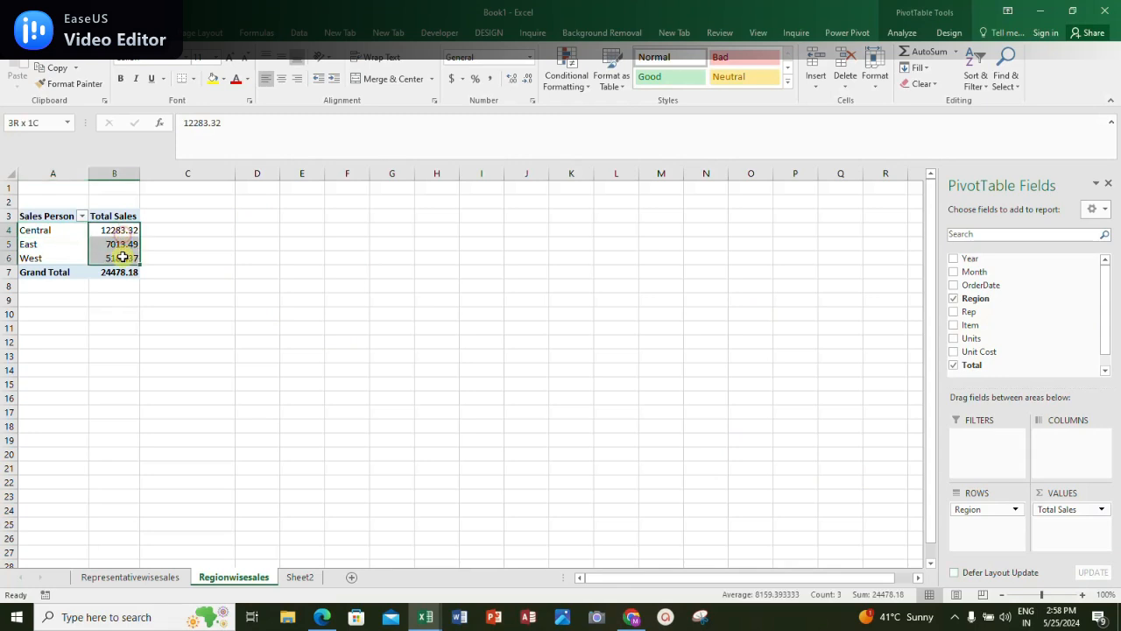
pyautogui.click(528, 80)
pyautogui.click(528, 81)
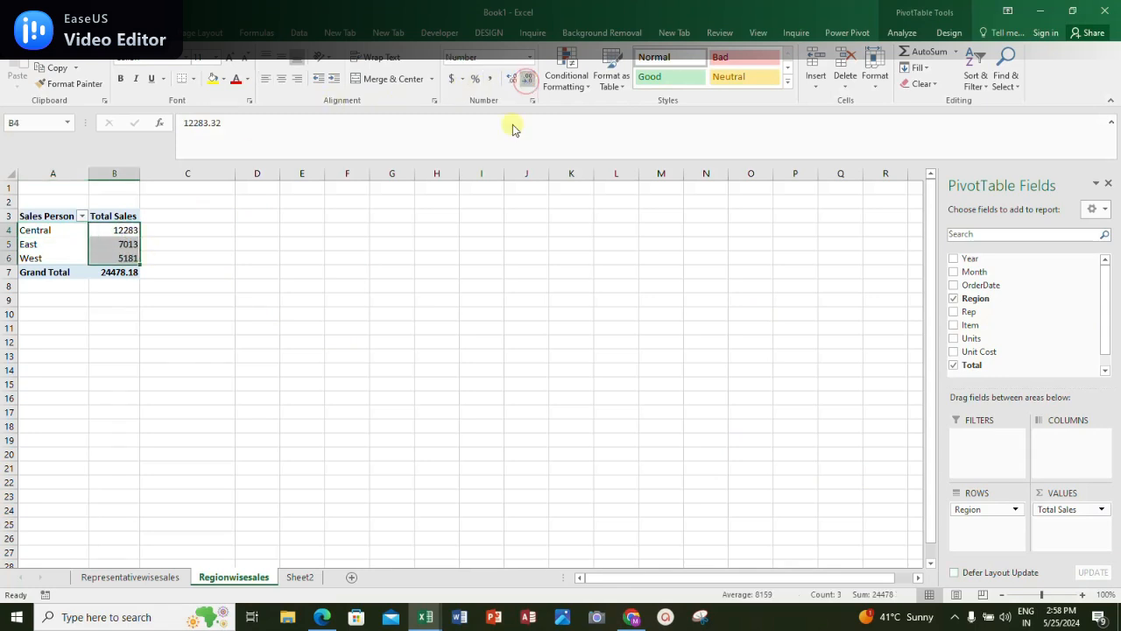
# Change the pivot table's row header in cell A3 to Region
pyautogui.click(218, 253)
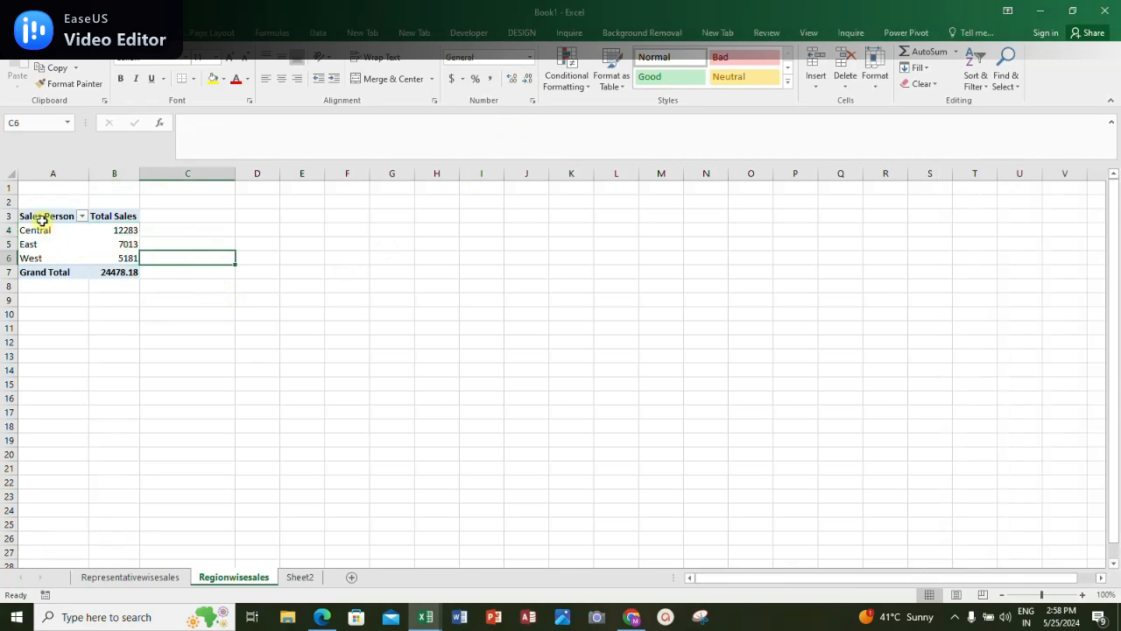
pyautogui.click(48, 219)
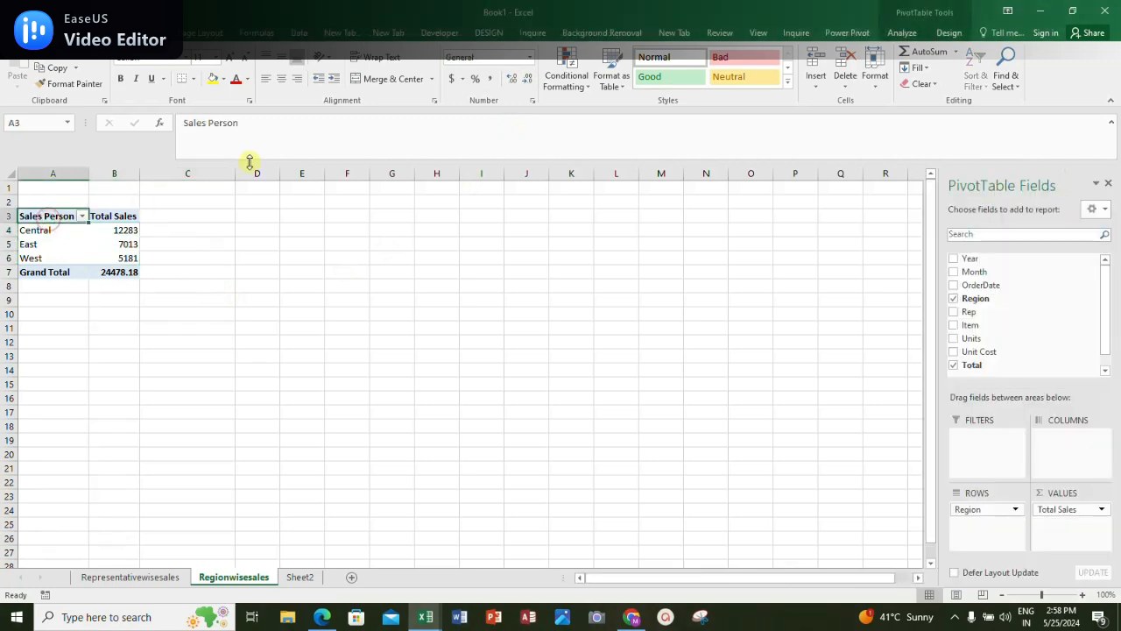
pyautogui.moveTo(251, 123); pyautogui.dragTo(38, 126)
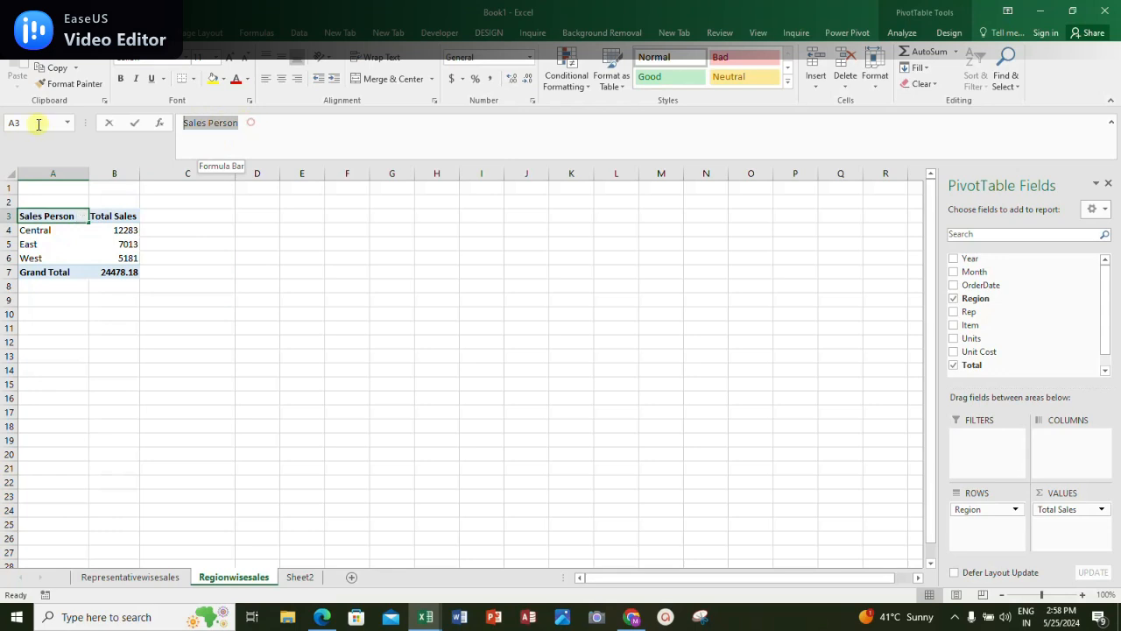
pyautogui.write('Region')
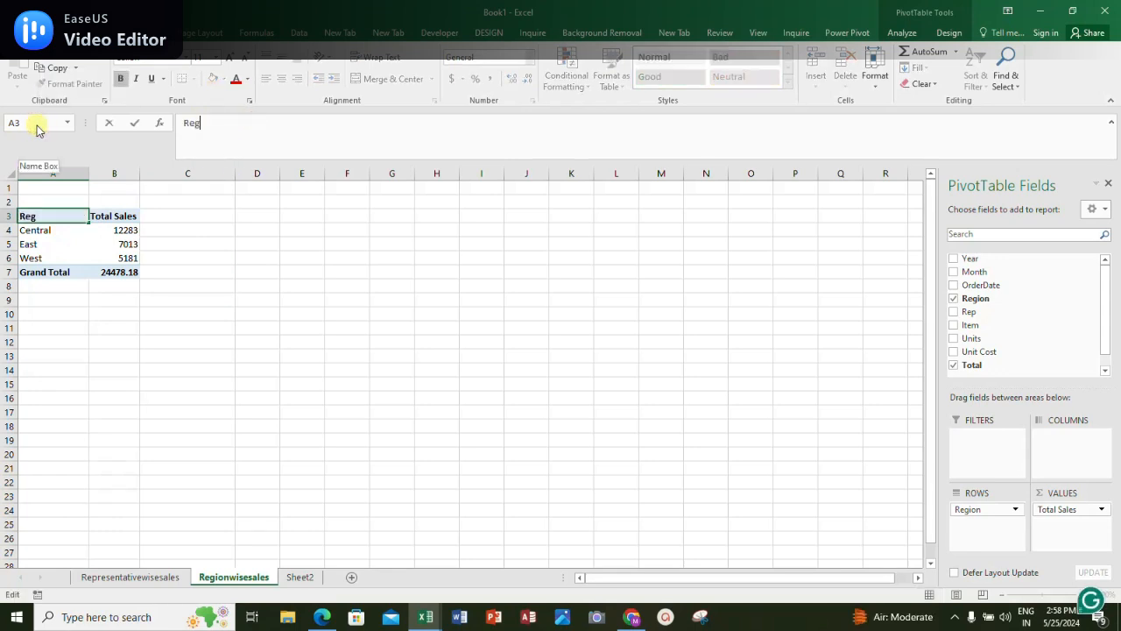
pyautogui.click(163, 230)
# Insert a column PivotChart of Total Sales by Region and move it beside the pivot table, starting at about column D, row 3
pyautogui.moveTo(43, 215); pyautogui.dragTo(131, 256)
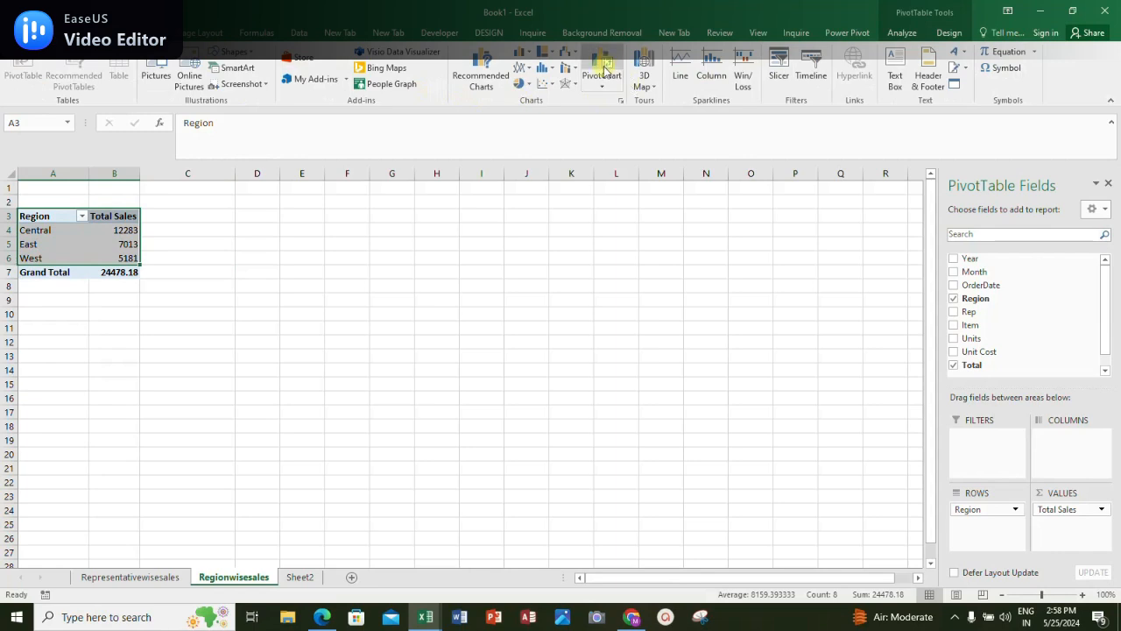
pyautogui.click(601, 63)
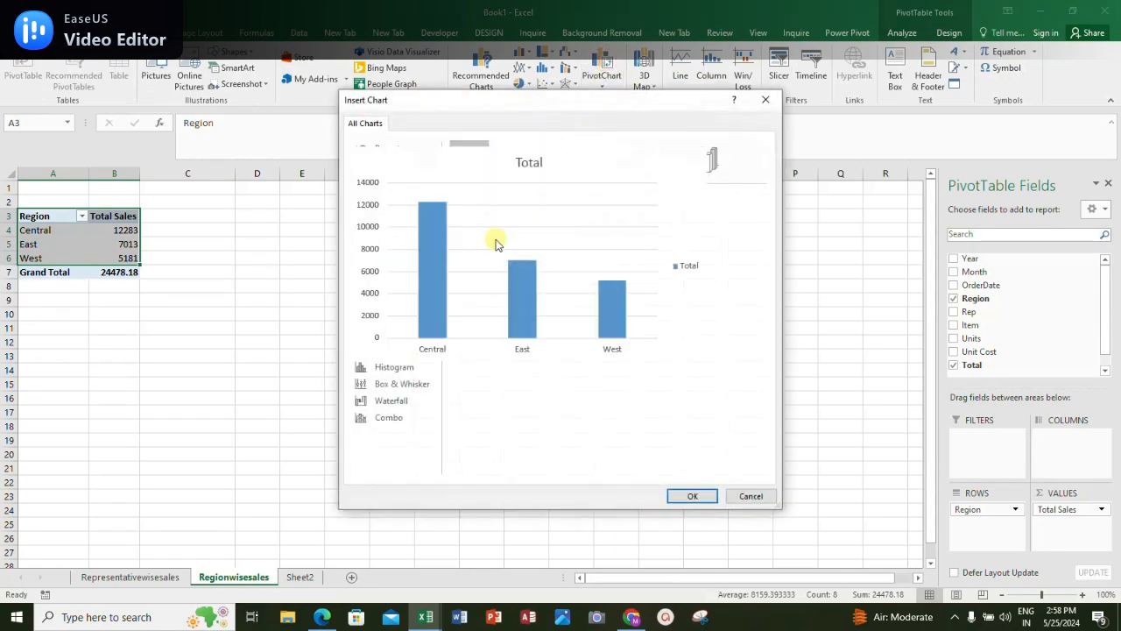
pyautogui.click(690, 496)
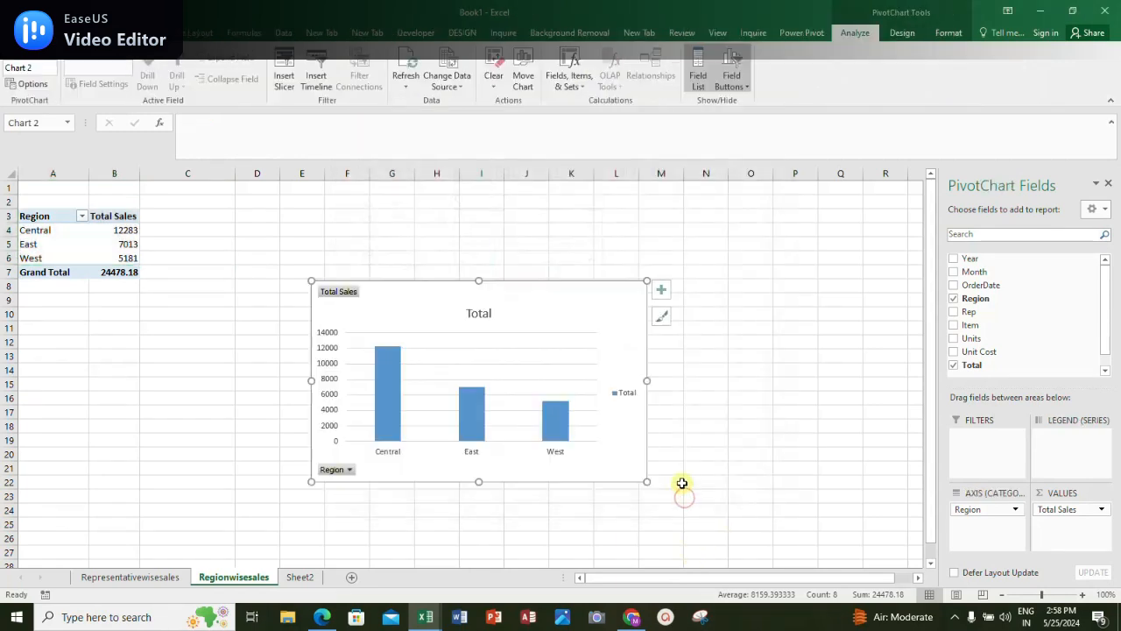
pyautogui.moveTo(533, 308); pyautogui.dragTo(472, 234)
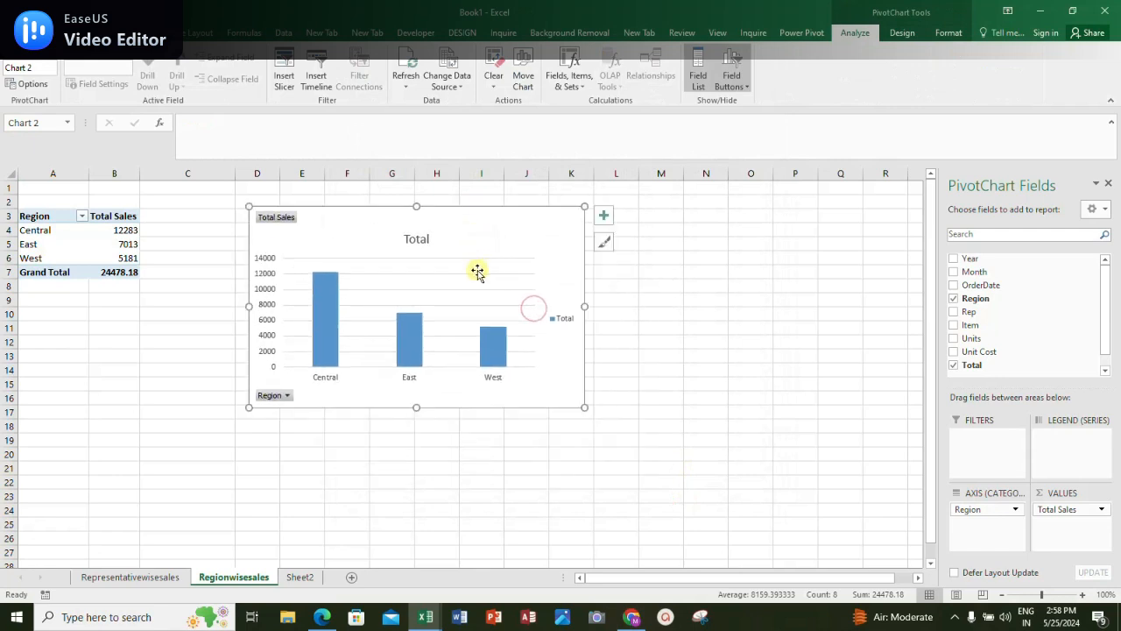
# Hide all field buttons on the region sales chart and remove its gridlines and legend
pyautogui.click(732, 72)
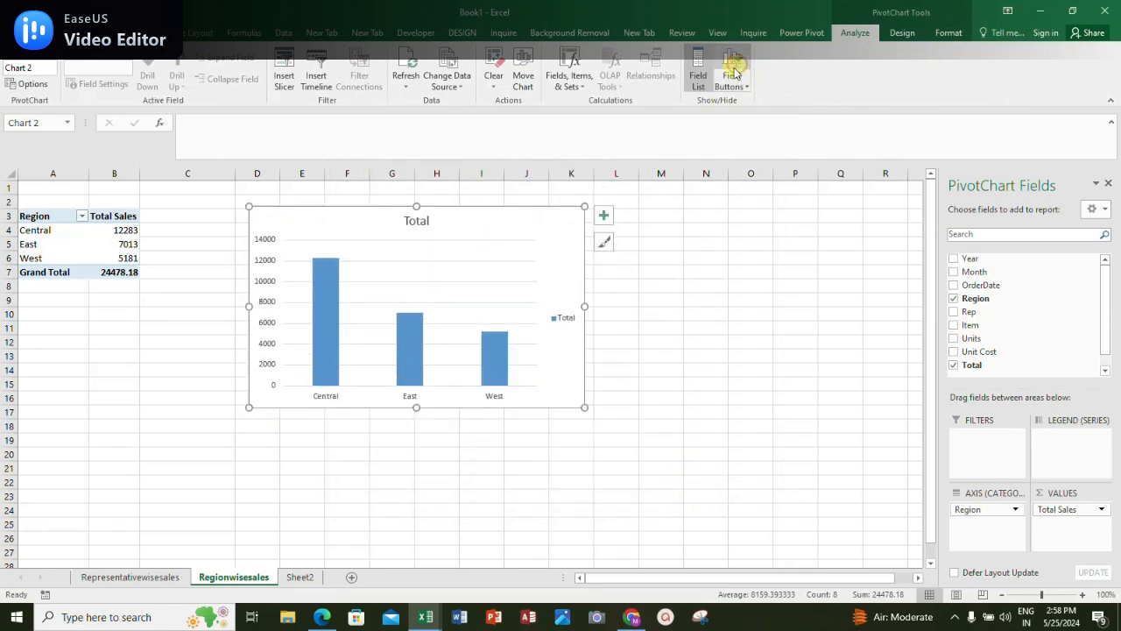
pyautogui.click(387, 250)
pyautogui.click(603, 214)
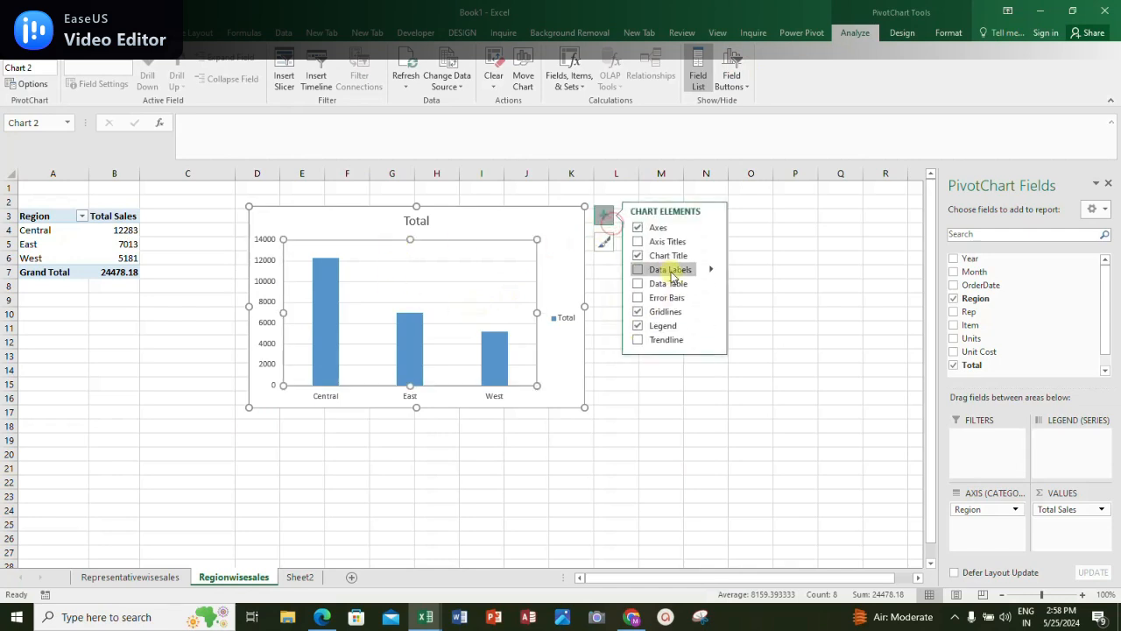
pyautogui.click(638, 311)
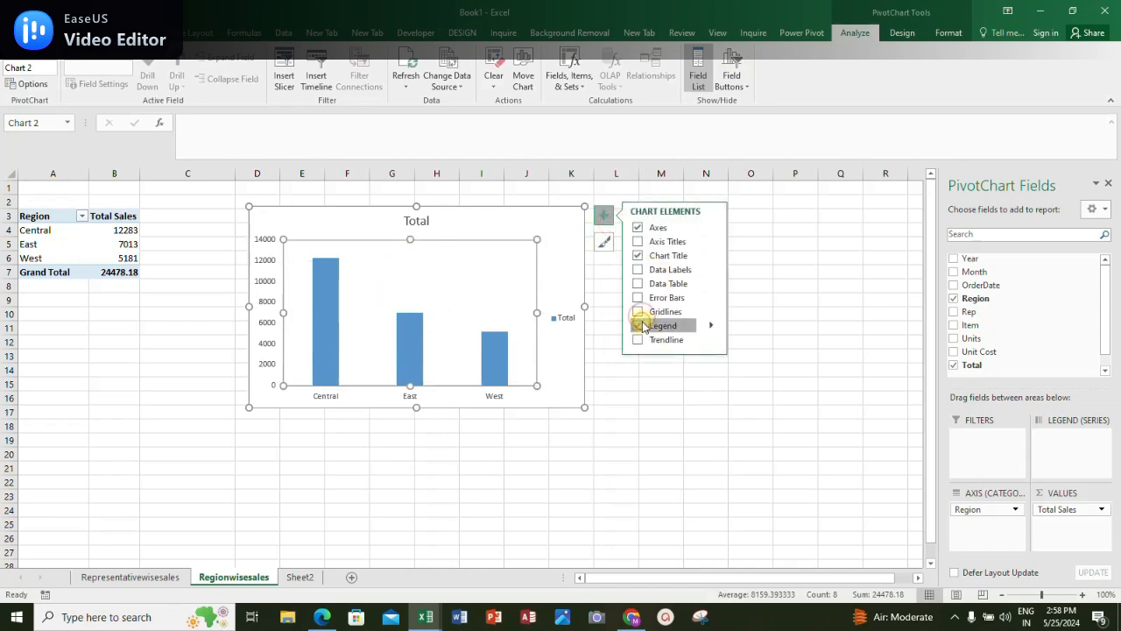
pyautogui.click(639, 325)
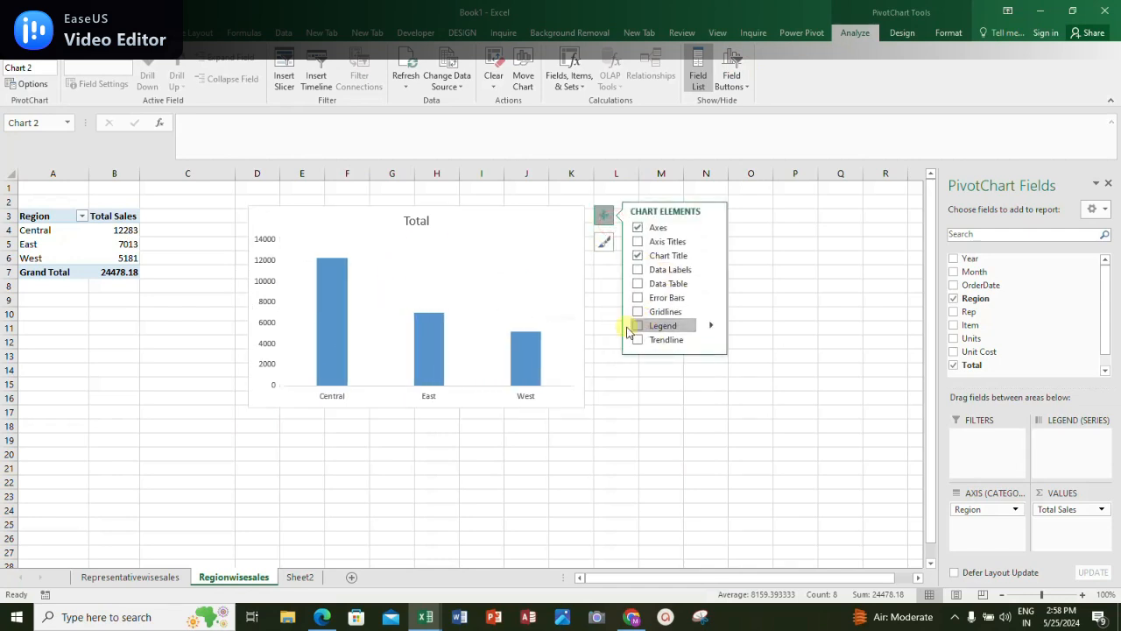
# Add data labels to the chart's columns and format the labels in a larger, bold font
pyautogui.click(640, 270)
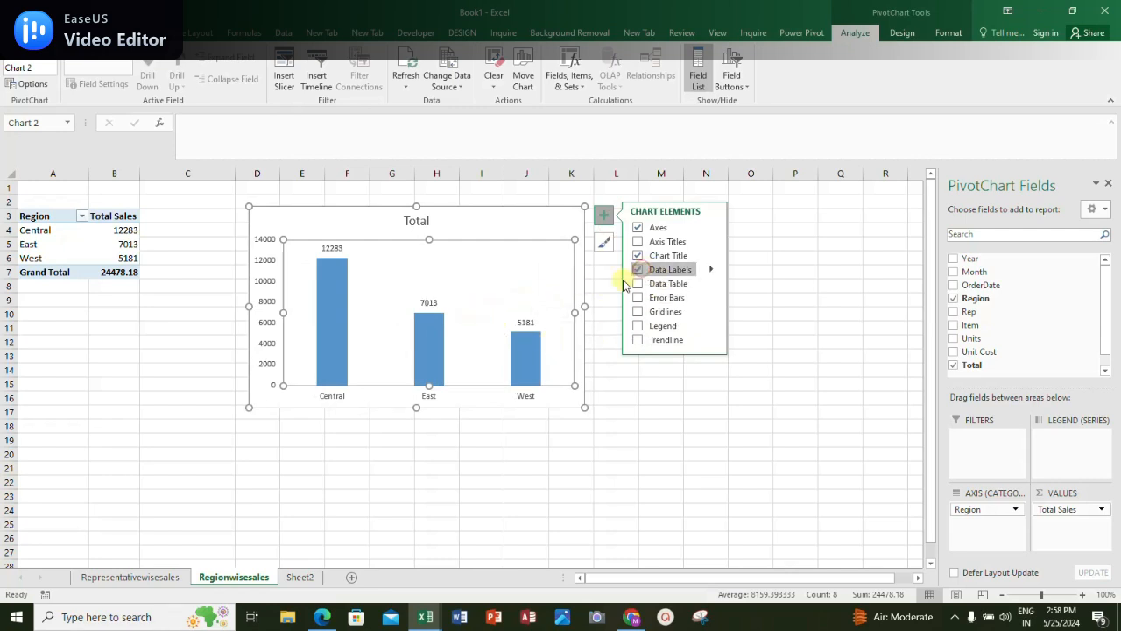
pyautogui.click(336, 253)
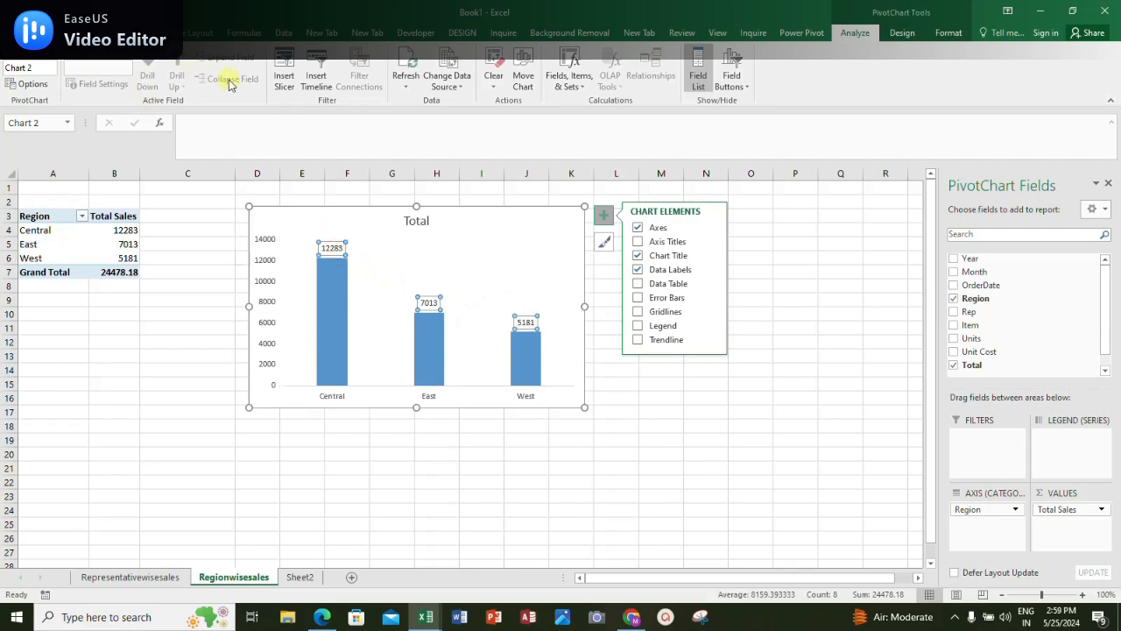
pyautogui.click(60, 33)
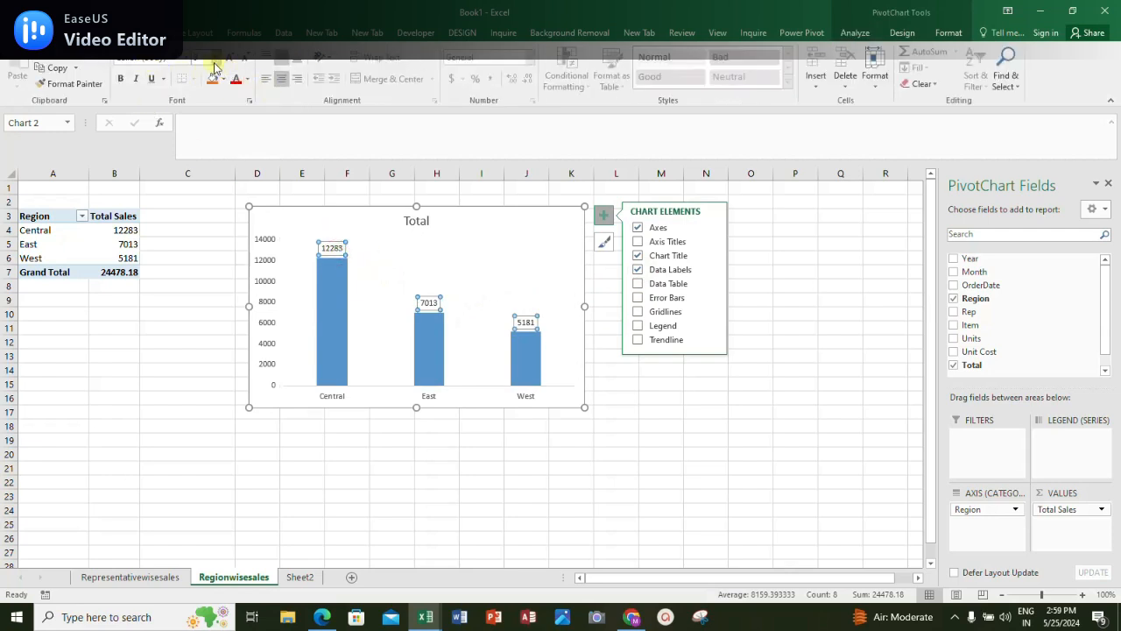
pyautogui.click(215, 65)
pyautogui.click(205, 128)
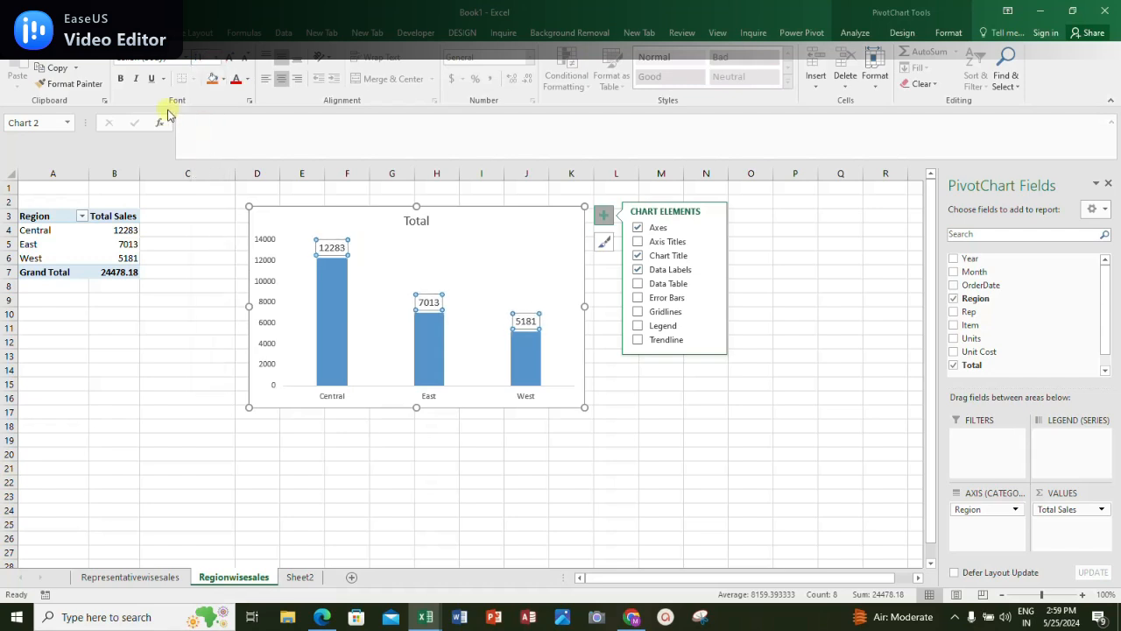
pyautogui.click(121, 80)
pyautogui.click(511, 274)
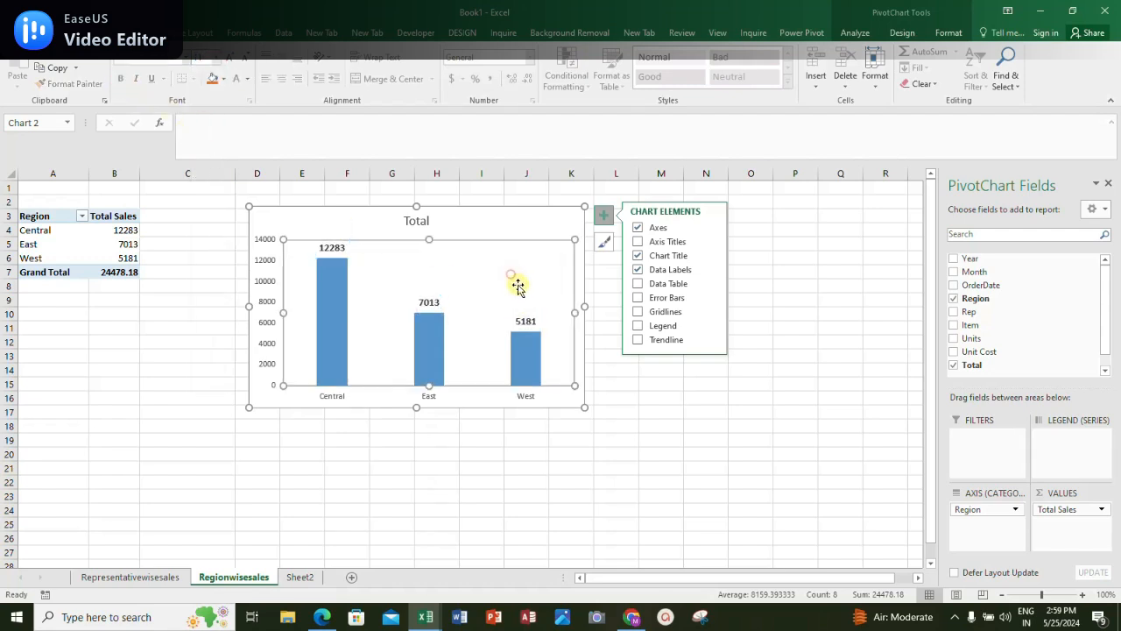
pyautogui.click(543, 219)
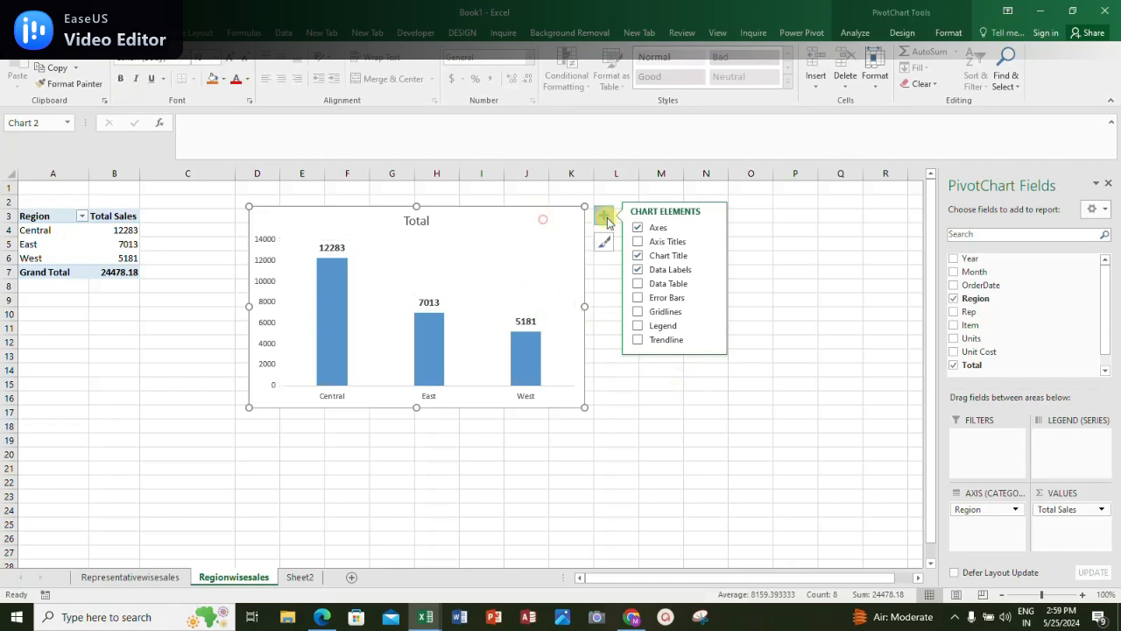
# Recolor the region chart's columns with the gold monochromatic color palette
pyautogui.click(900, 37)
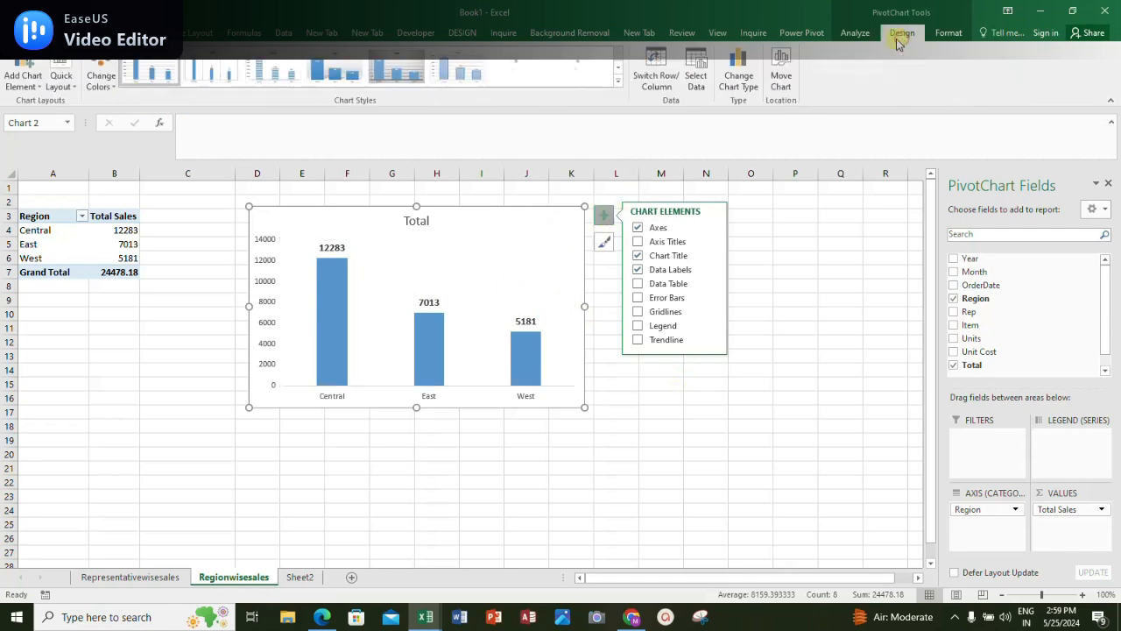
pyautogui.click(101, 77)
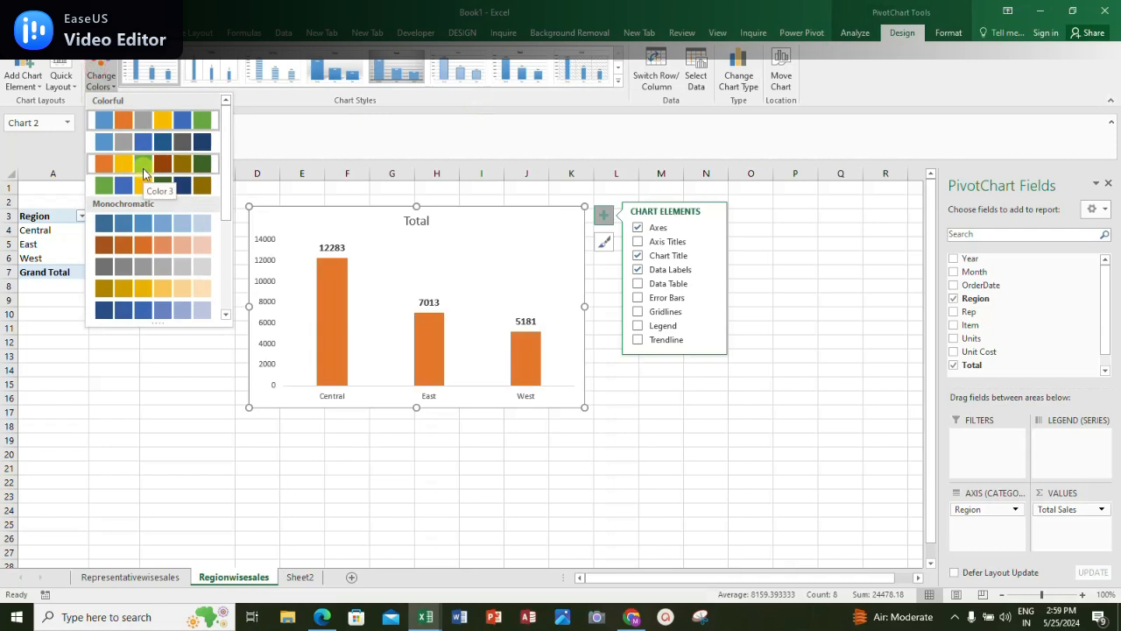
pyautogui.click(182, 148)
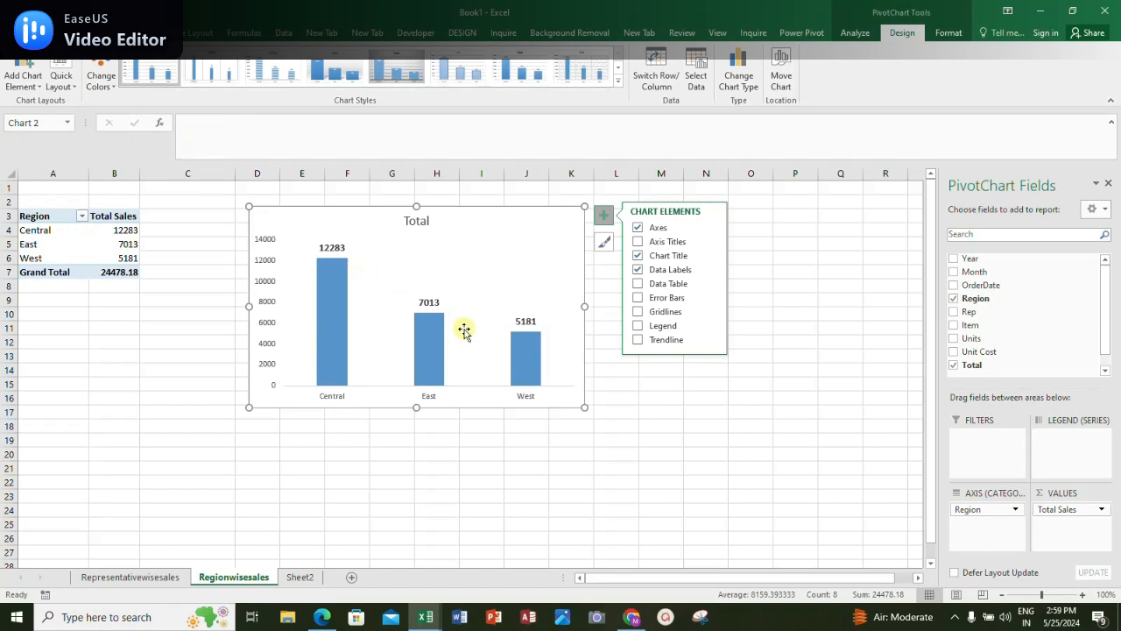
pyautogui.click(101, 79)
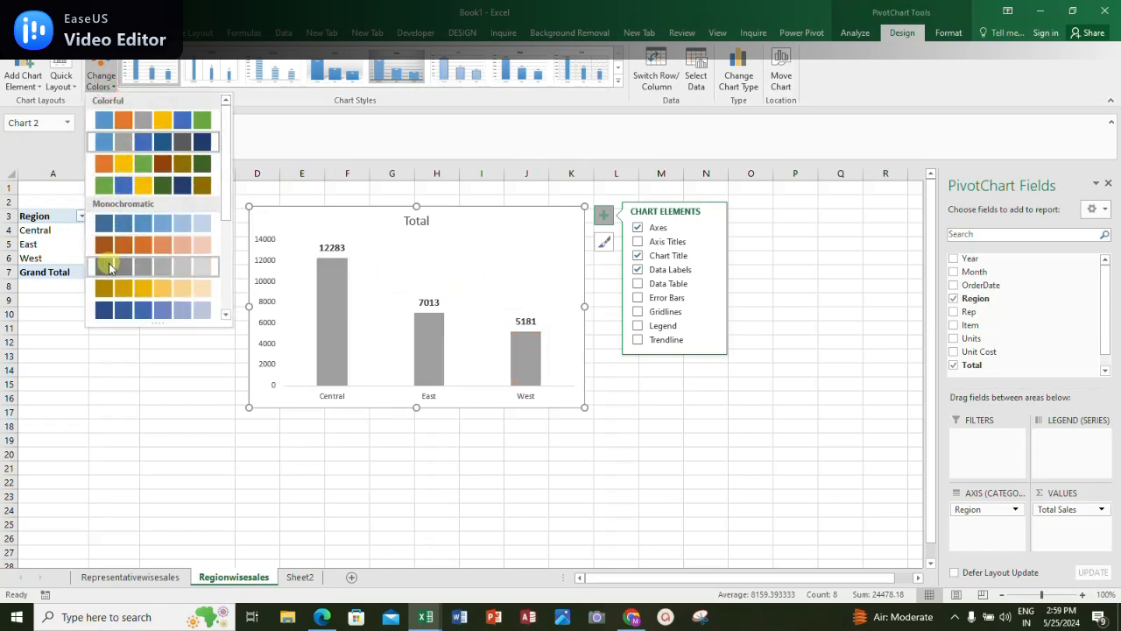
pyautogui.click(108, 291)
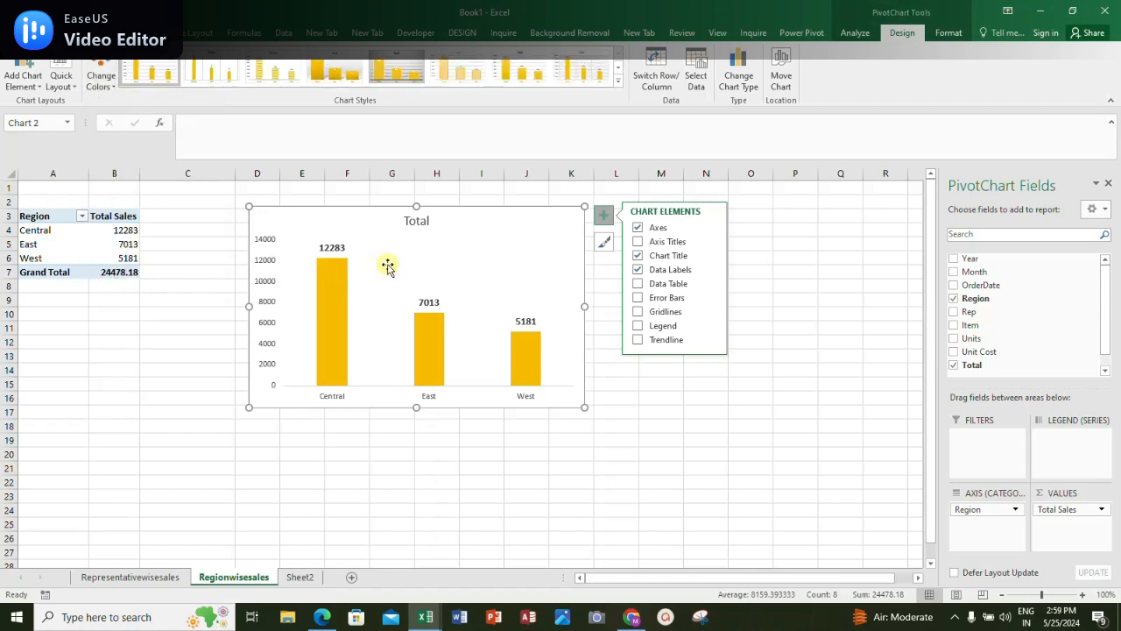
pyautogui.click(466, 258)
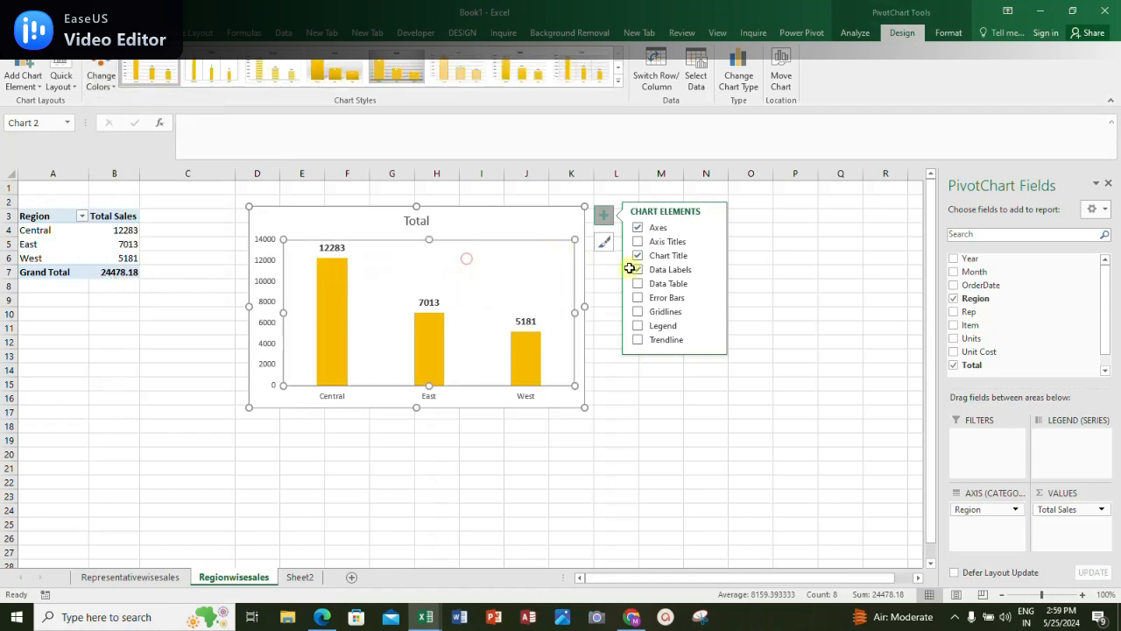
pyautogui.click(835, 311)
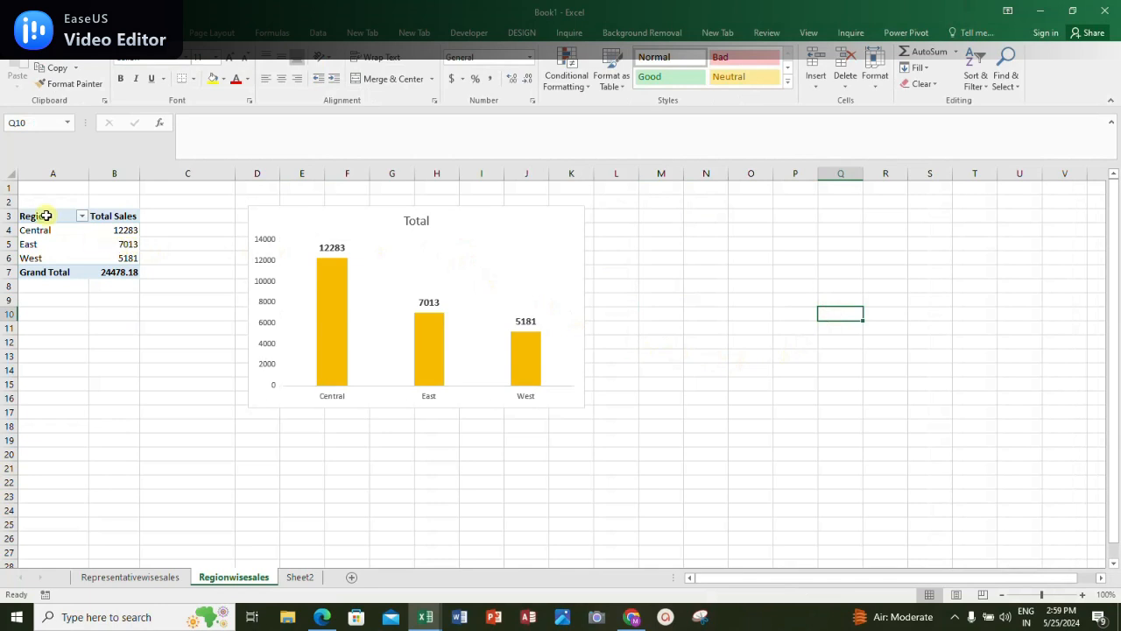
# Rename the region pivot table as Regionwisesales in its PivotTable name property
pyautogui.click(50, 216)
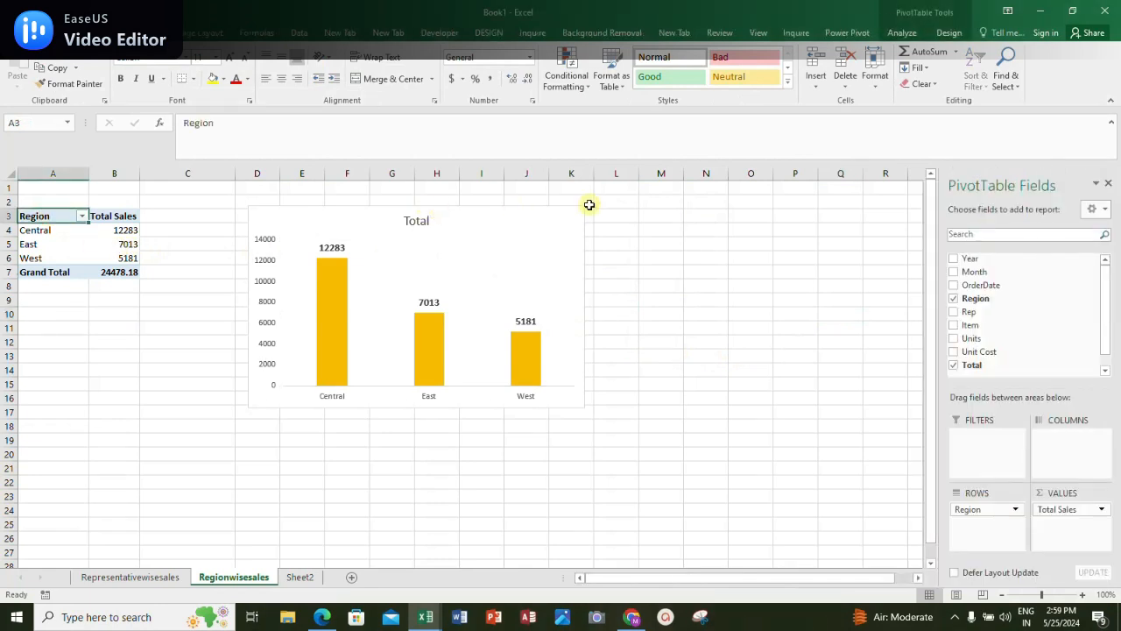
pyautogui.click(846, 34)
pyautogui.click(902, 35)
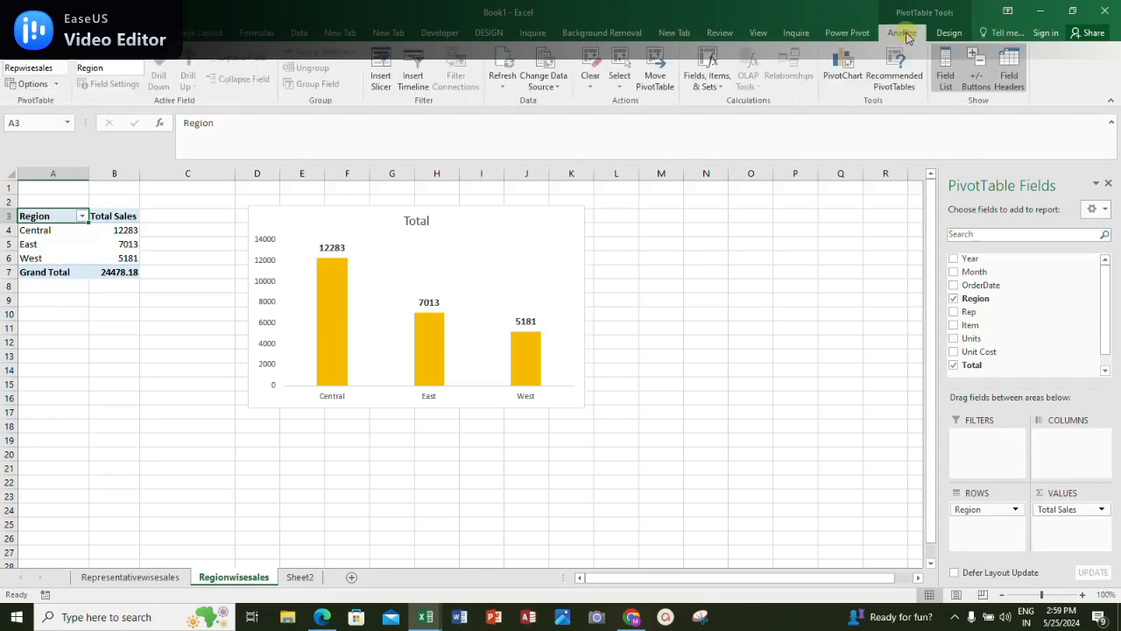
pyautogui.click(69, 68)
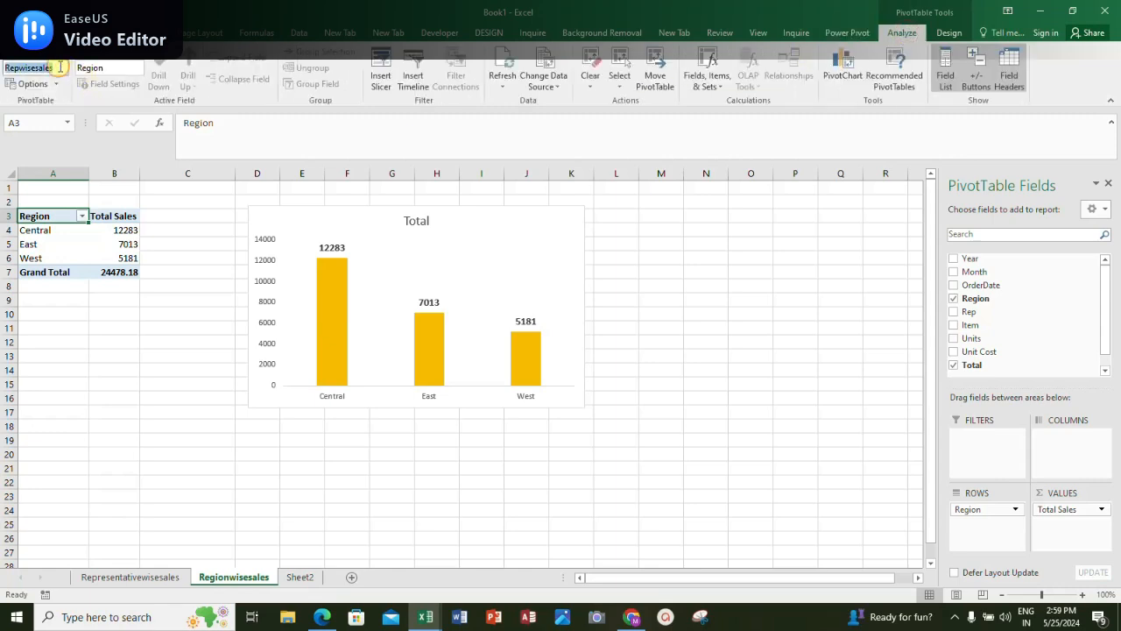
pyautogui.write('Re')
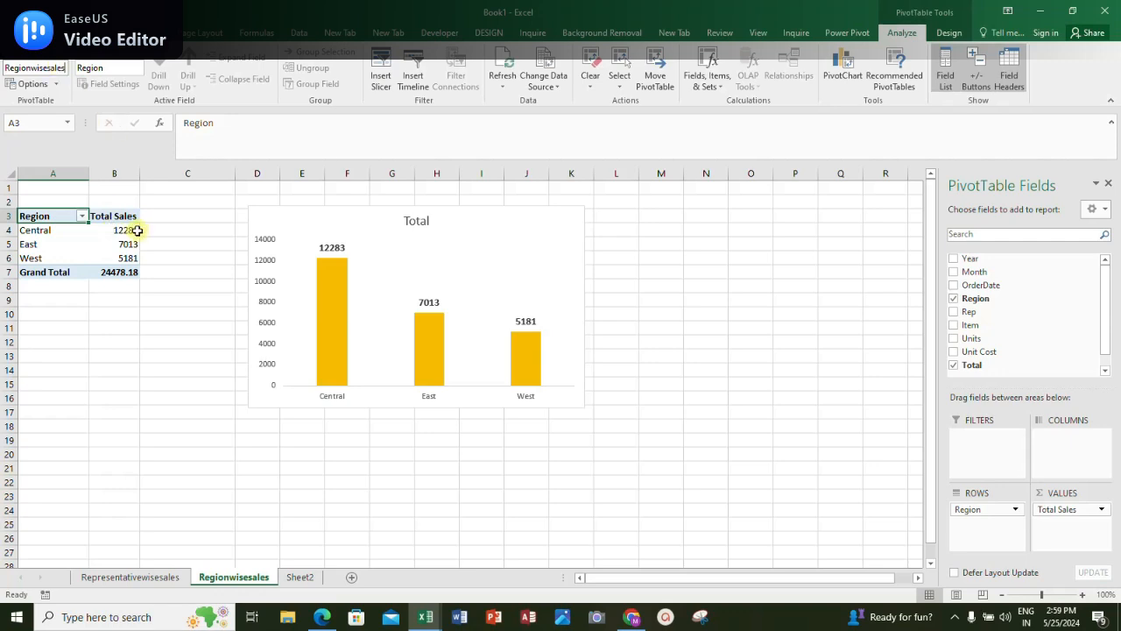
pyautogui.click(197, 245)
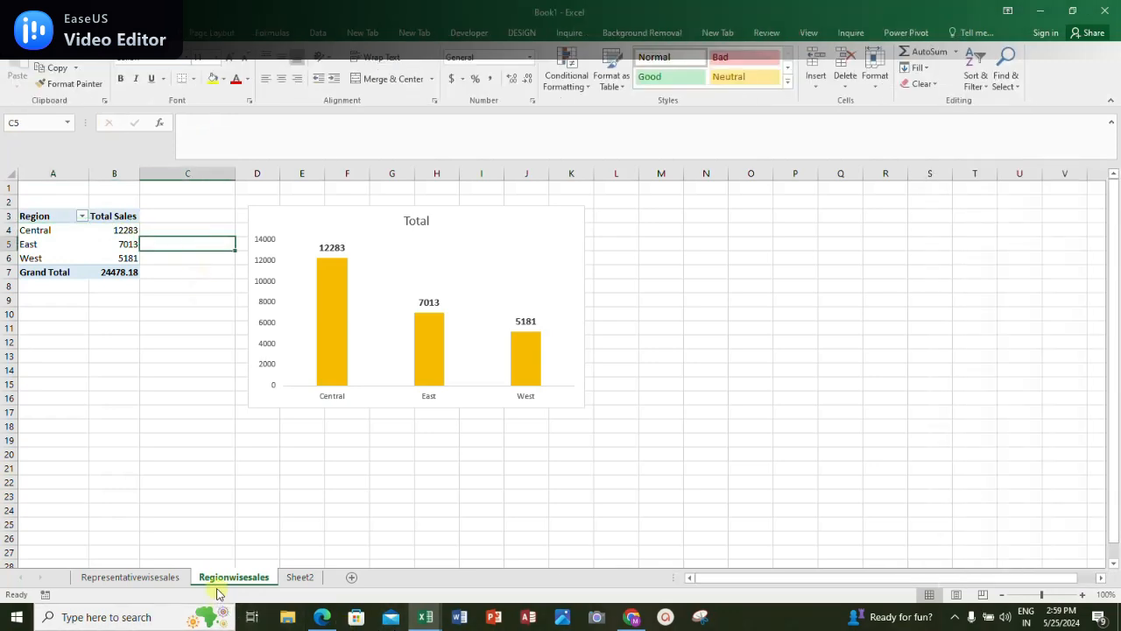
# Duplicate the Regionwisesales sheet, placing the copy just before Sheet2, and delete the chart from the copy
pyautogui.keyDown('ctrl'); pyautogui.moveTo(234, 581); pyautogui.dragTo(307, 580); pyautogui.keyUp('ctrl')
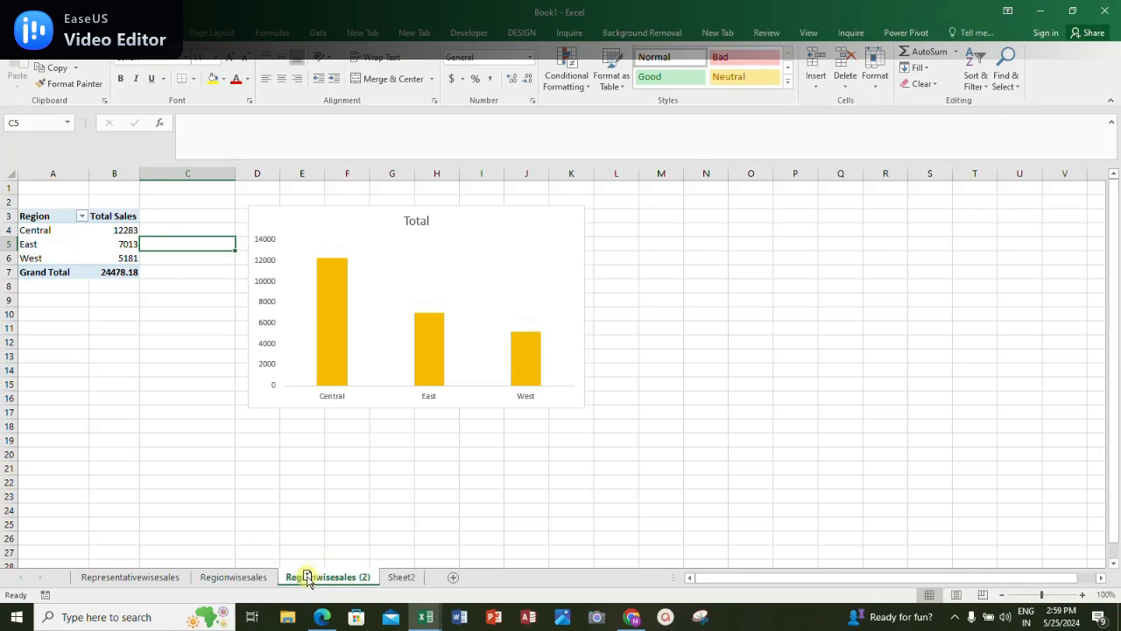
pyautogui.keyDown('ctrl'); pyautogui.click(272, 577); pyautogui.keyUp('ctrl')
pyautogui.click(302, 576)
pyautogui.click(353, 252)
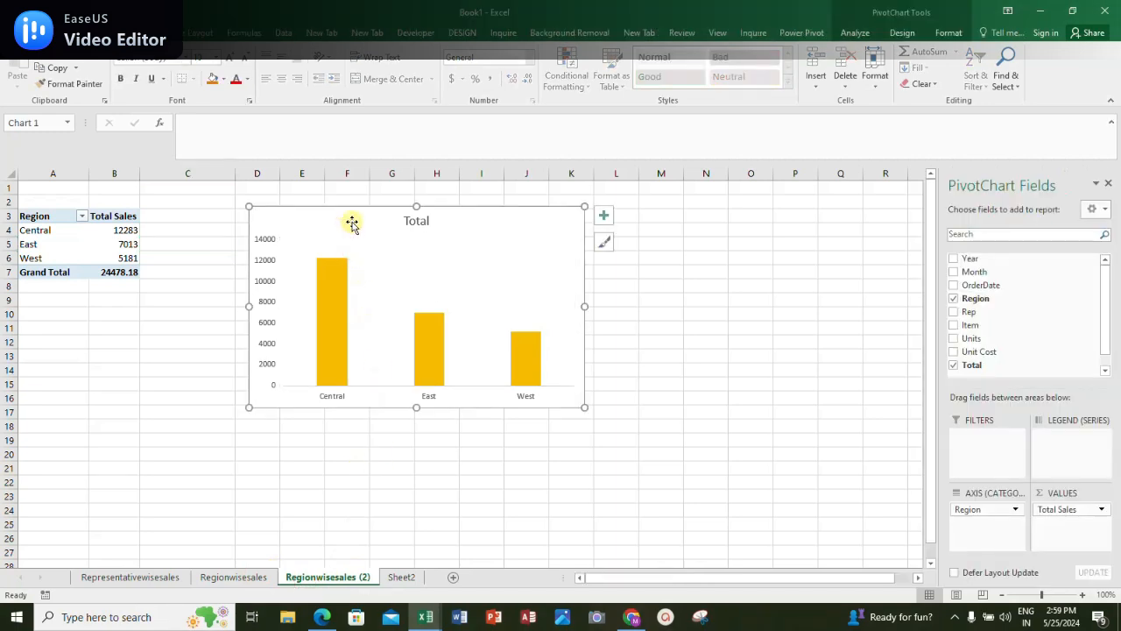
pyautogui.press('Delete')
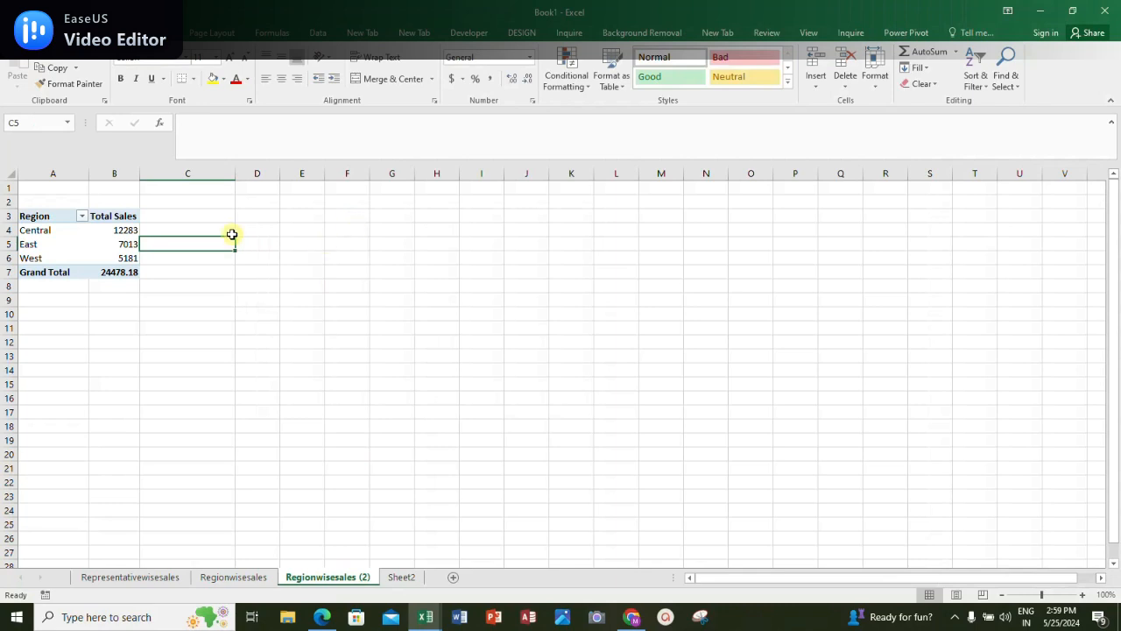
pyautogui.click(44, 221)
# Check the list of required reports on Sheet2 and rename the Regionwisesales (2) sheet as Repwiseunitorder
pyautogui.click(403, 576)
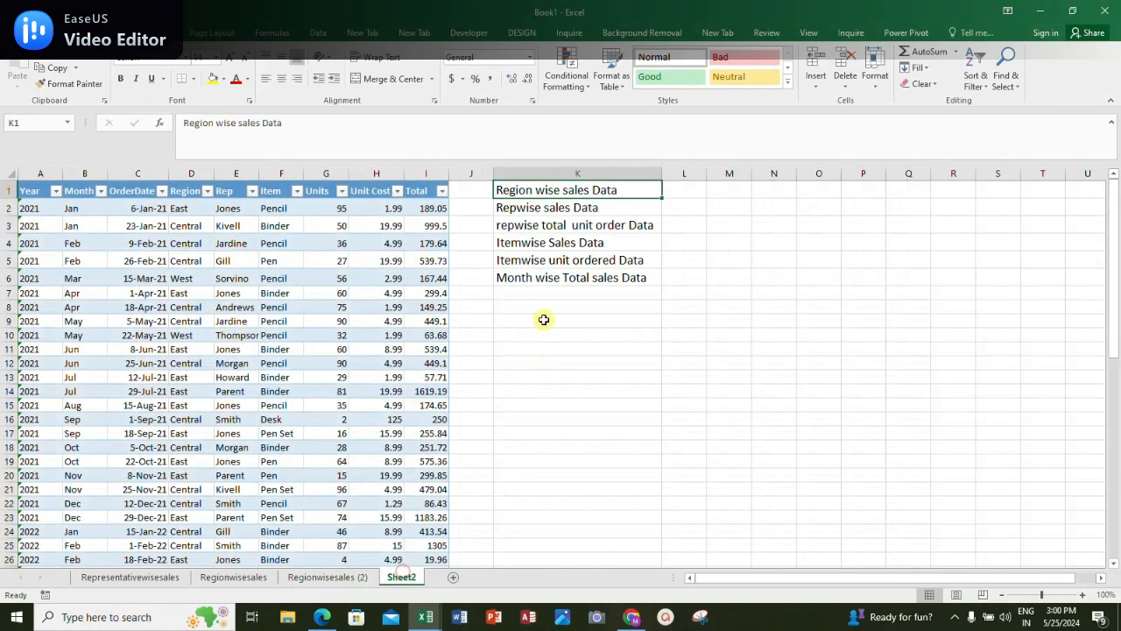
pyautogui.click(530, 228)
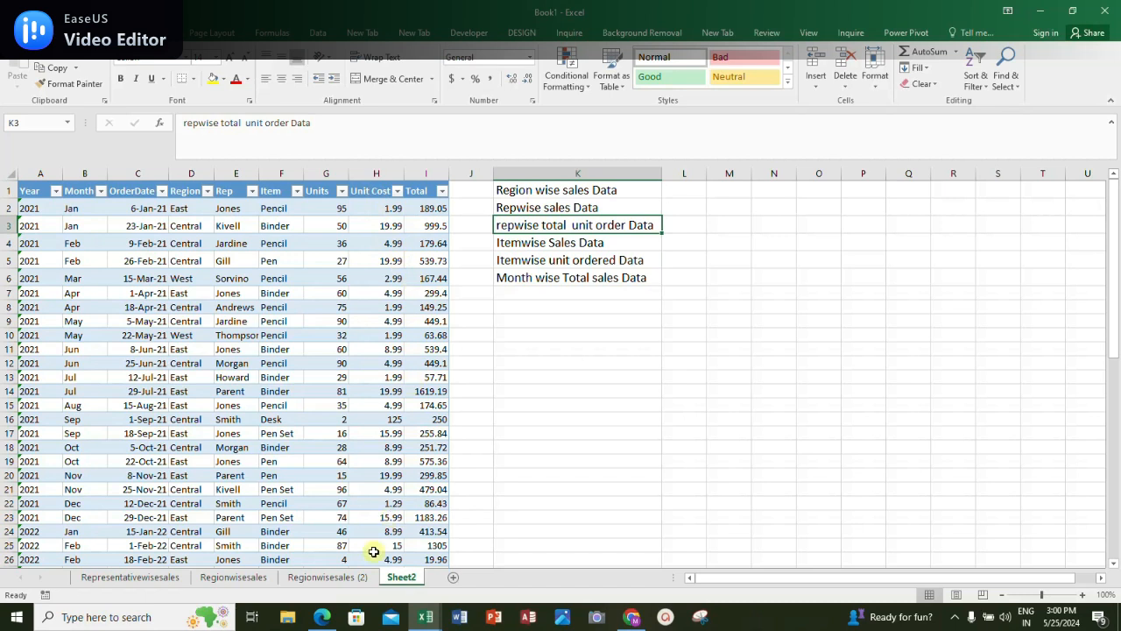
pyautogui.click(333, 576)
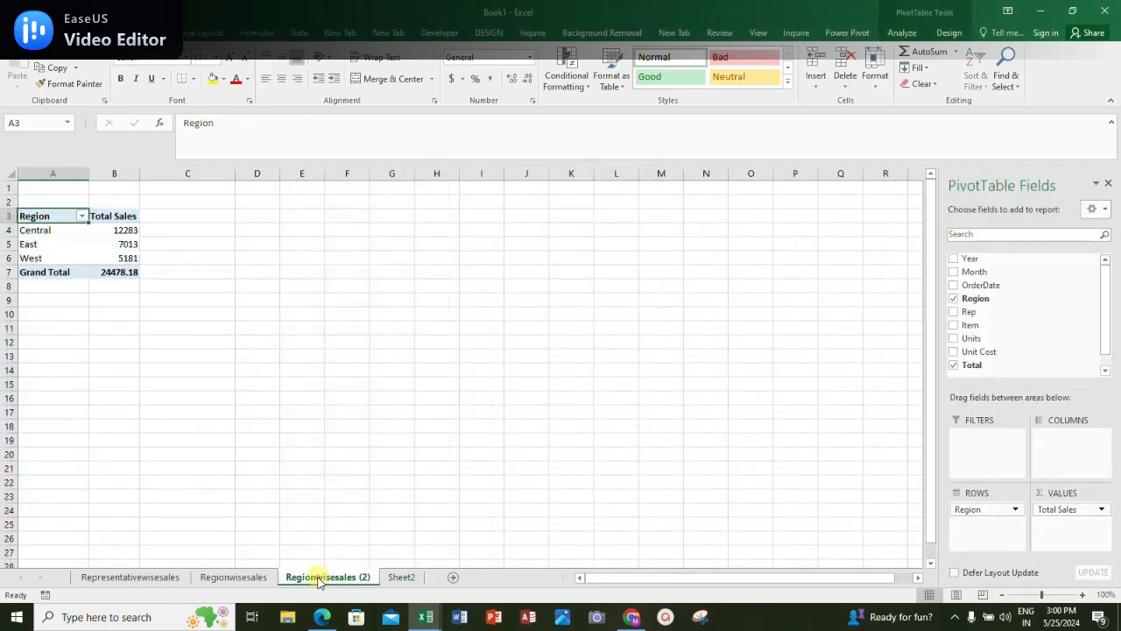
pyautogui.doubleClick(319, 578)
pyautogui.write('Re')
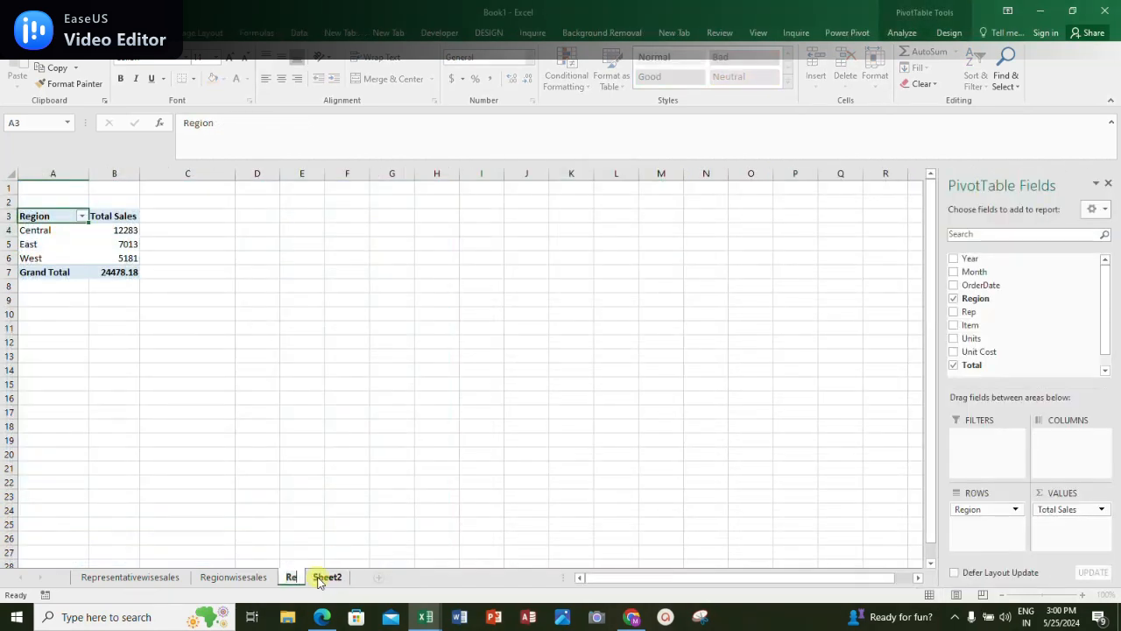
pyautogui.write('pwise')
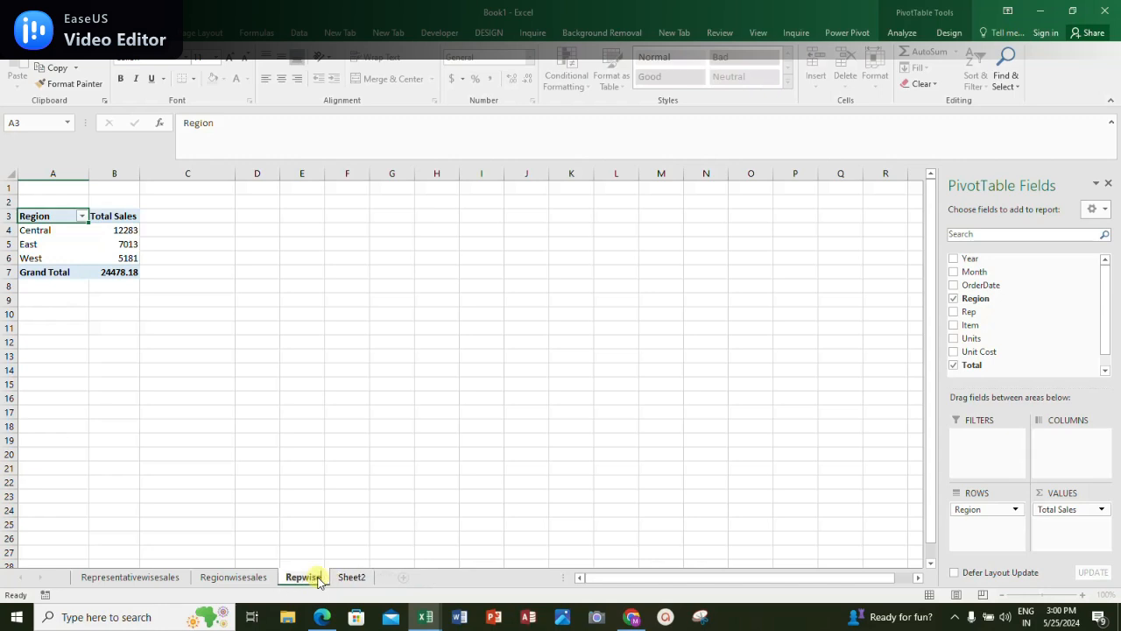
pyautogui.write('unitorder')
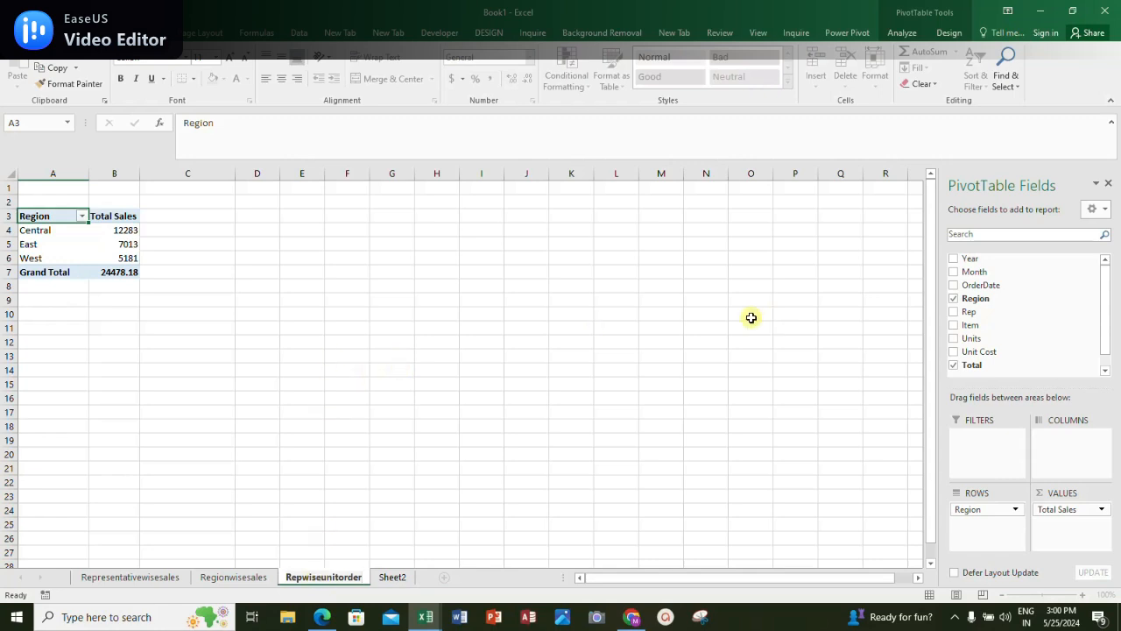
# Replace Total with Units in the pivot table's values and Region with Rep in its rows
pyautogui.click(954, 366)
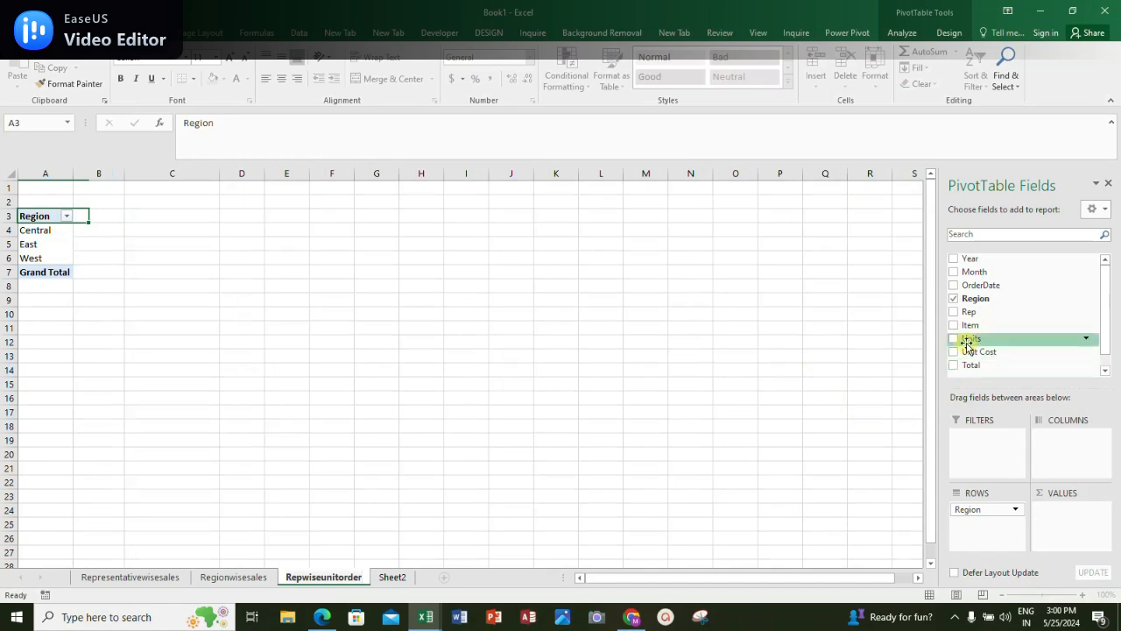
pyautogui.click(961, 342)
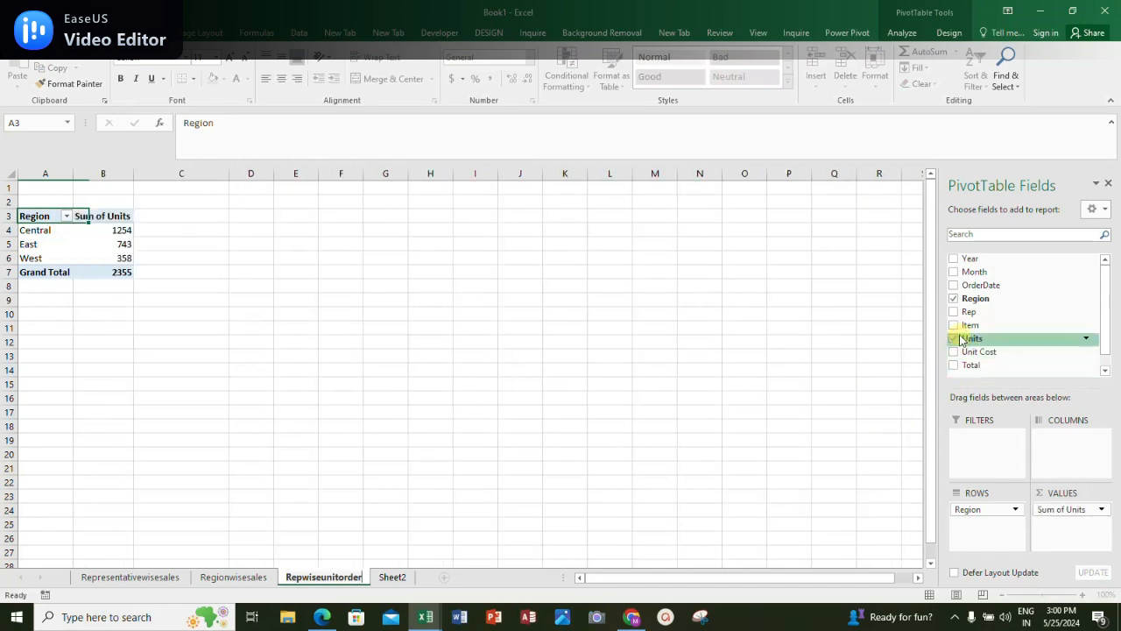
pyautogui.click(953, 299)
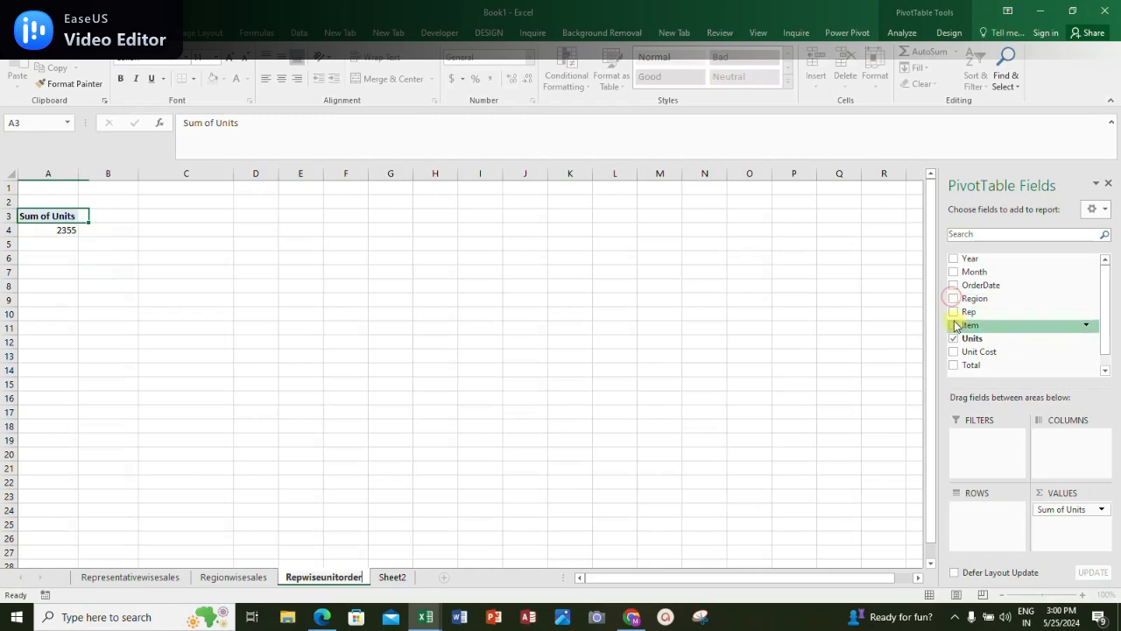
pyautogui.click(954, 312)
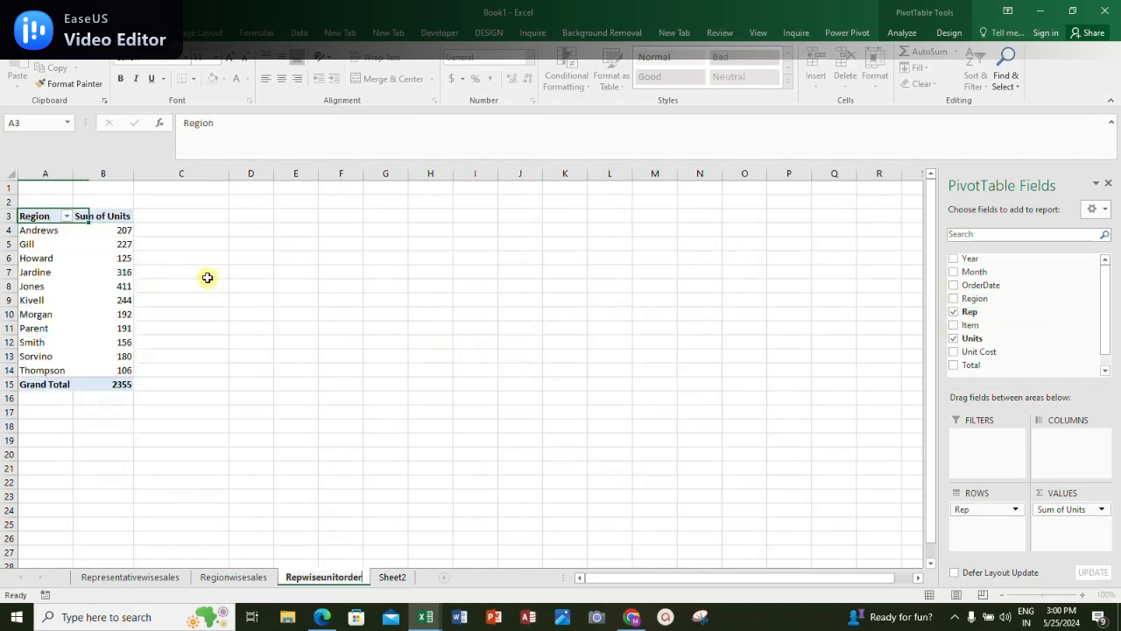
# Change the pivot table's row header in cell A3 to Representative
pyautogui.click(38, 218)
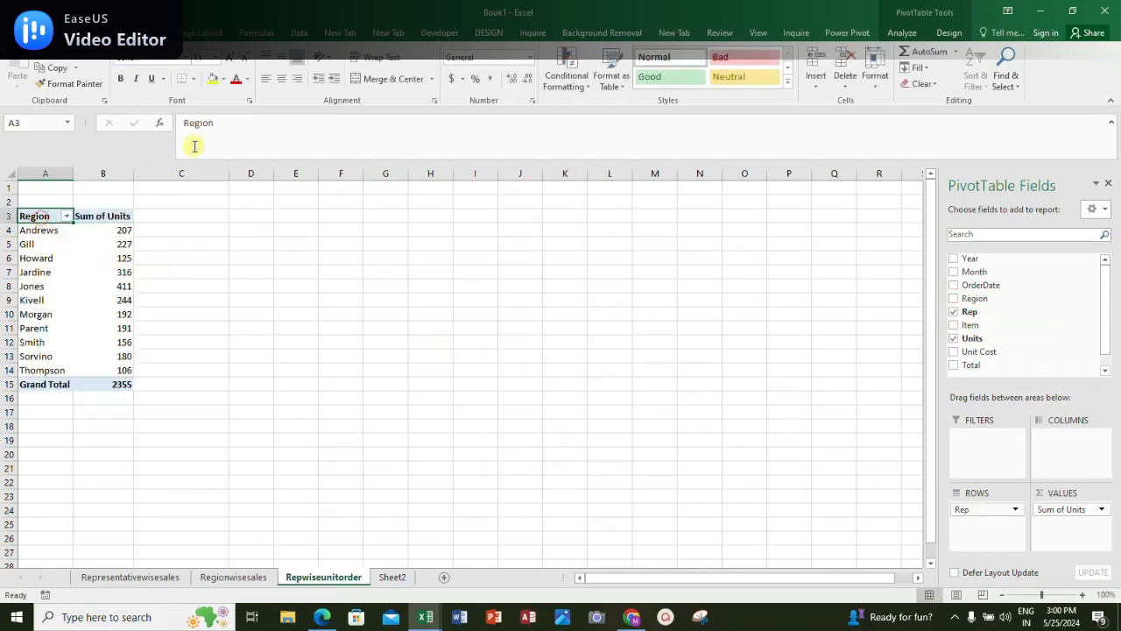
pyautogui.click(222, 124)
pyautogui.press('BackSpace')
pyautogui.press('BackSpace')
pyautogui.press('BackSpace')
pyautogui.press('BackSpace')
pyautogui.press('BackSpace')
pyautogui.press('BackSpace')
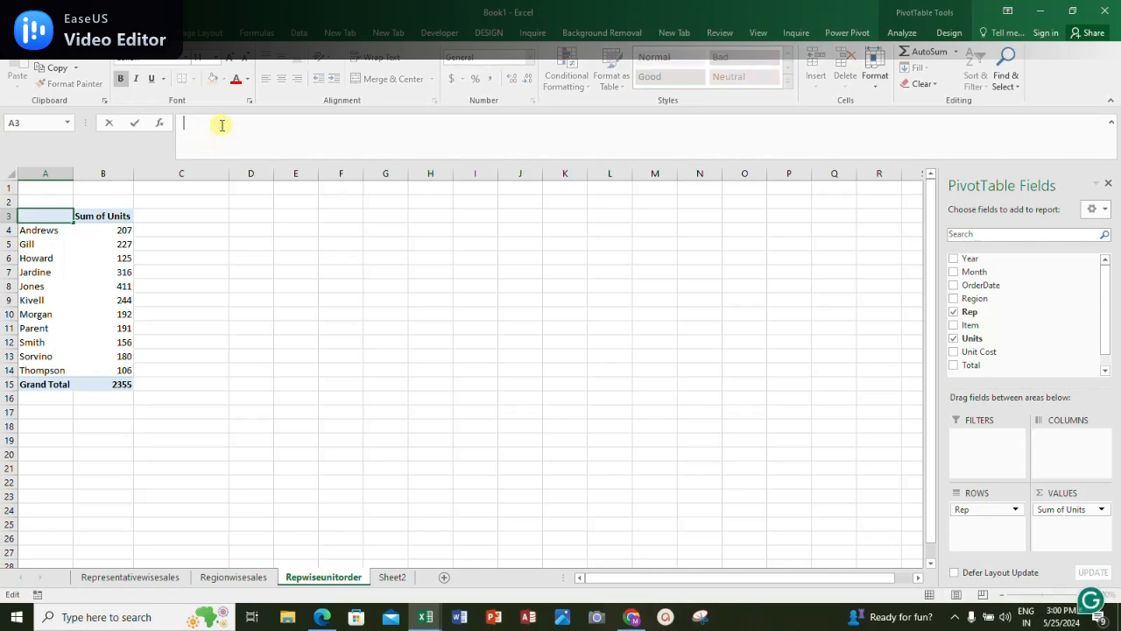
pyautogui.write('Rep')
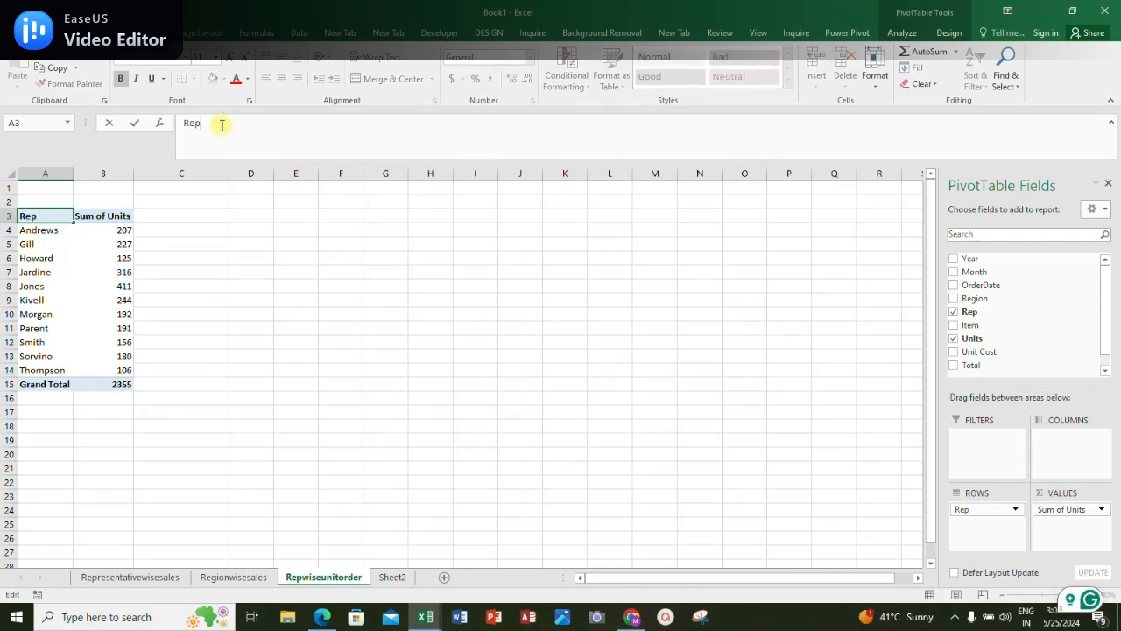
pyautogui.write('res')
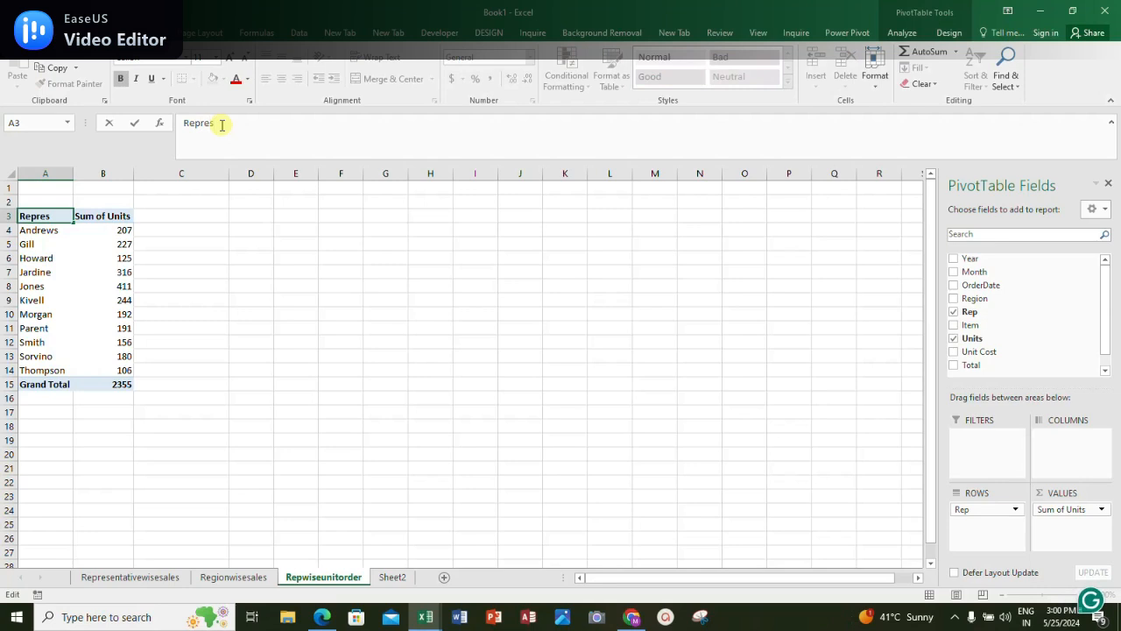
pyautogui.write('entative')
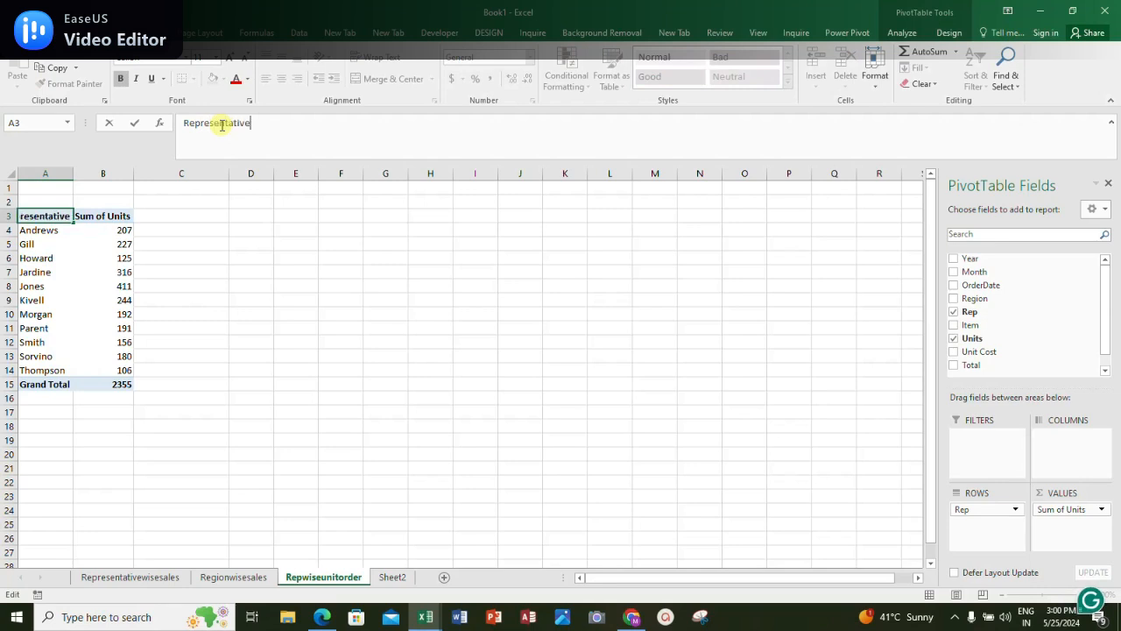
pyautogui.press('Return')
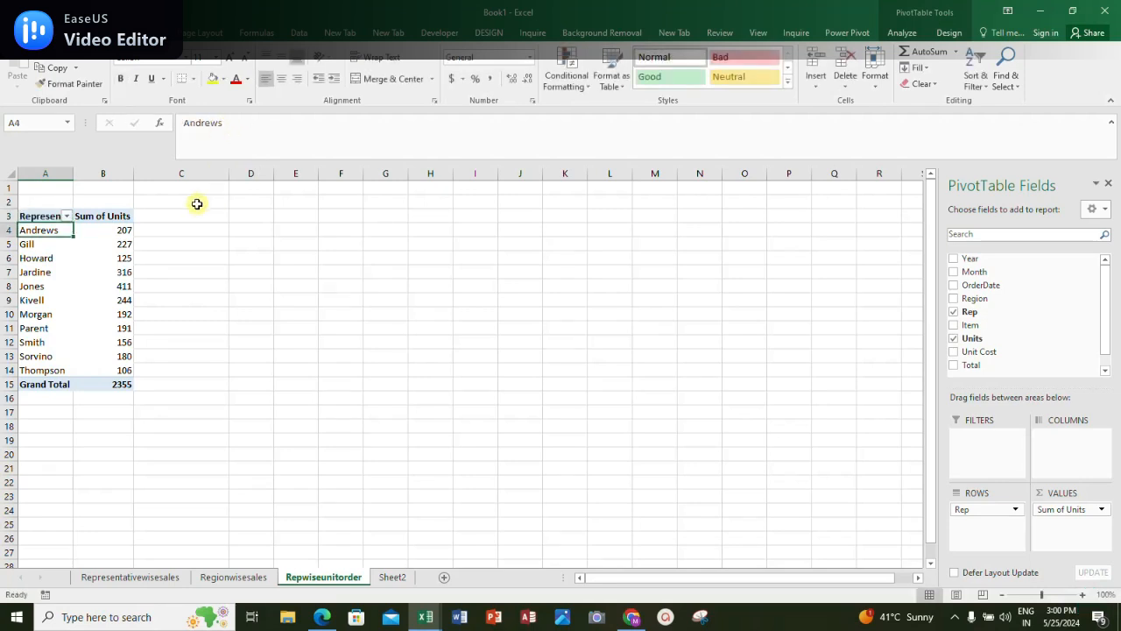
pyautogui.click(120, 210)
pyautogui.click(235, 327)
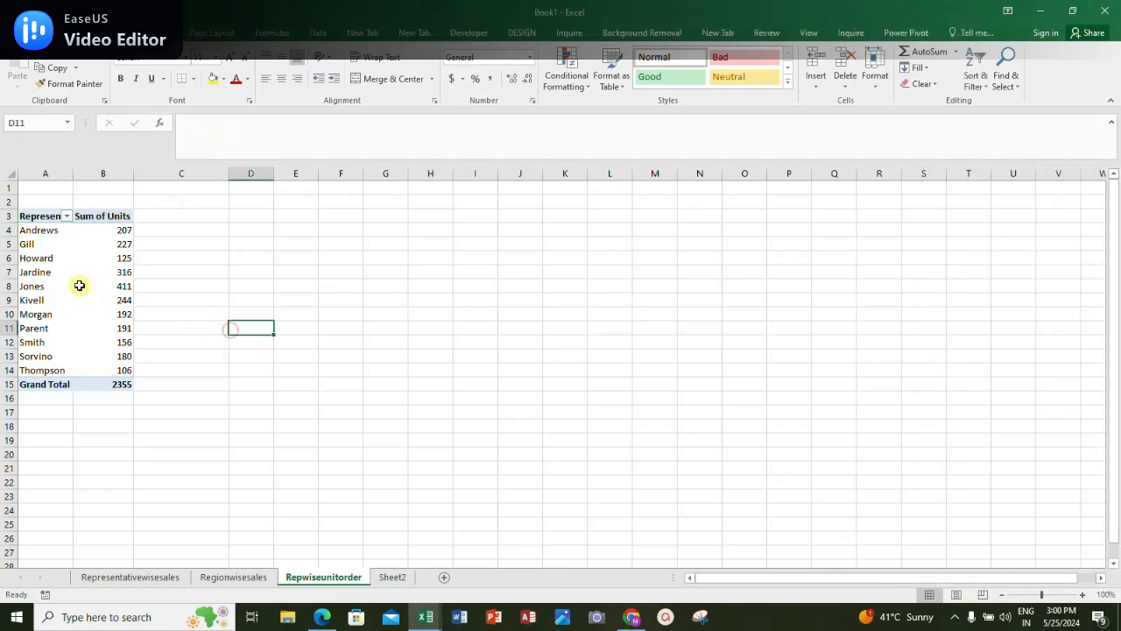
# Insert a Clustered Bar pivot chart from A3:B14 and place it beside the pivot table near the top of the sheet
pyautogui.moveTo(33, 217); pyautogui.dragTo(108, 368)
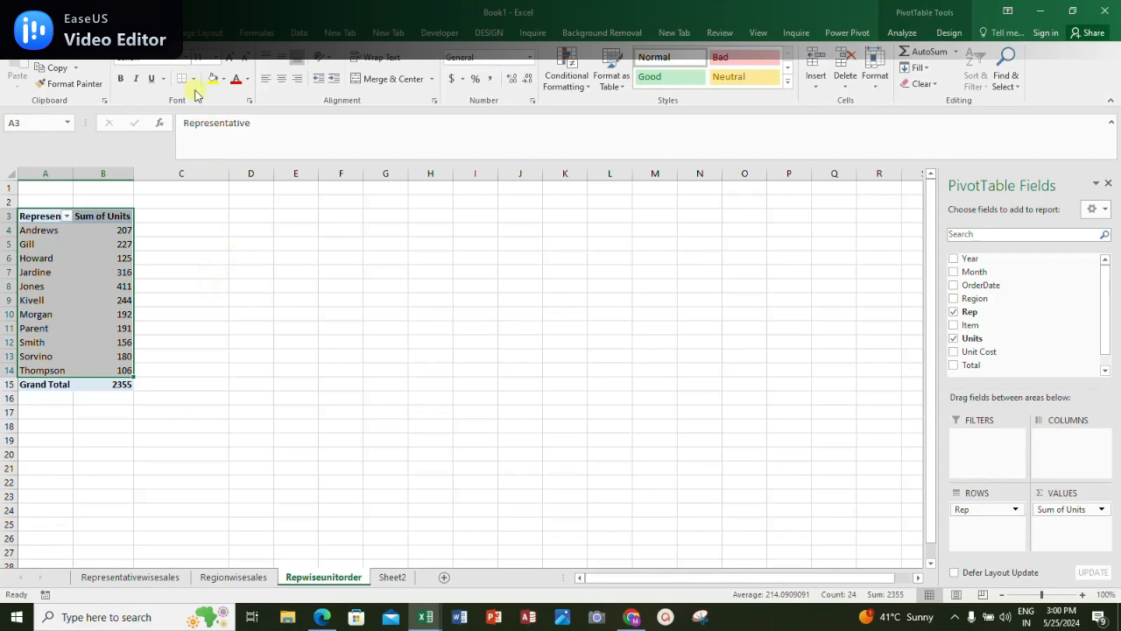
pyautogui.click(149, 33)
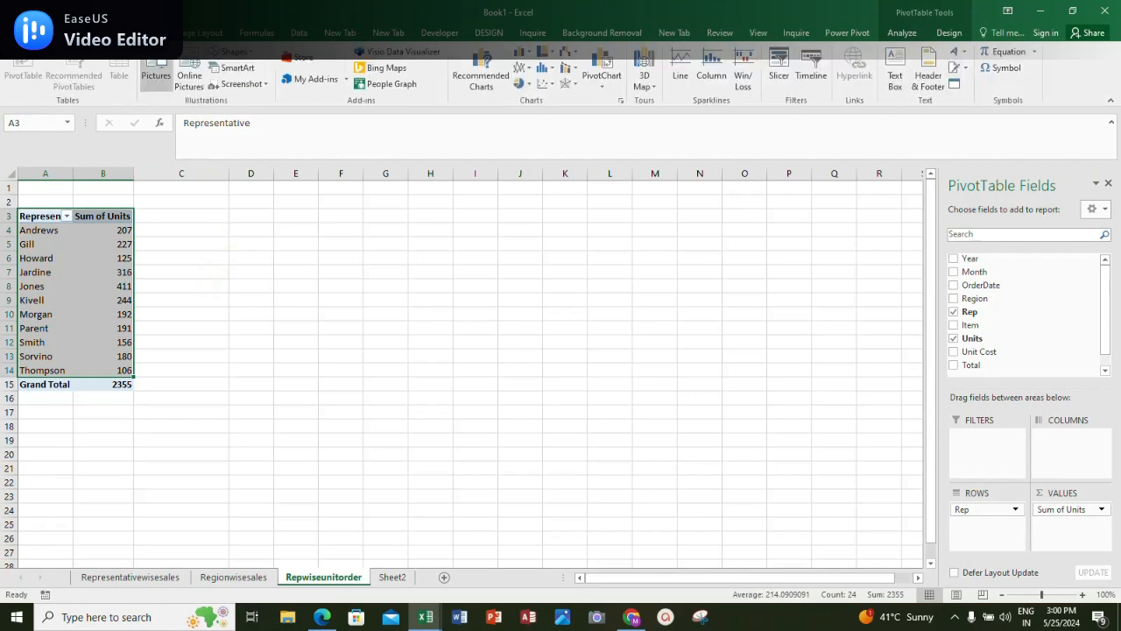
pyautogui.click(604, 60)
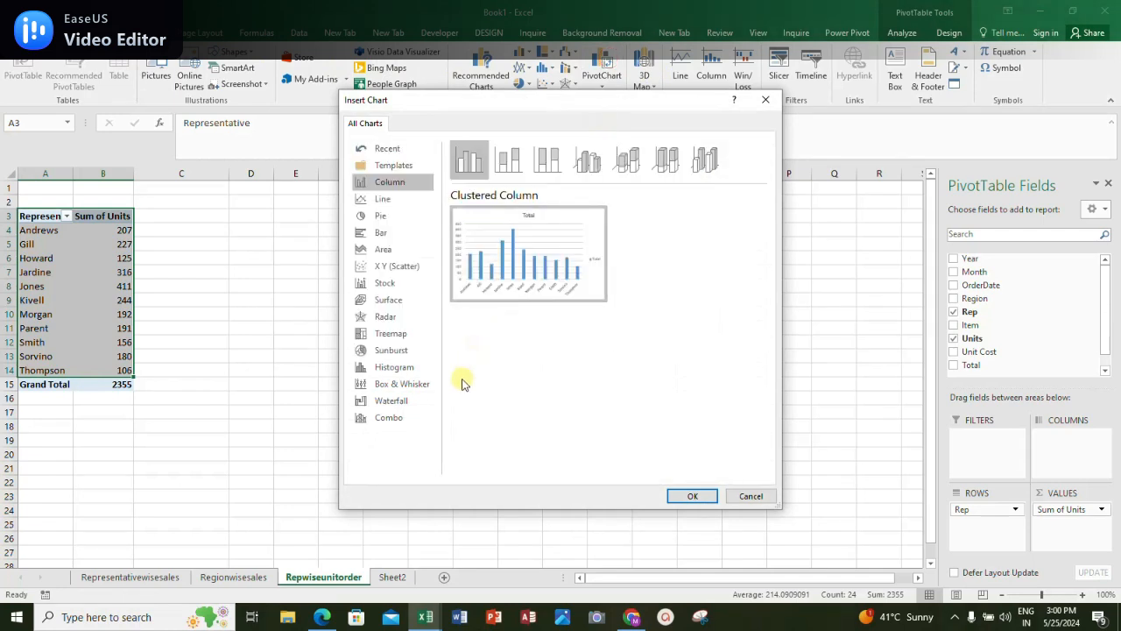
pyautogui.click(379, 234)
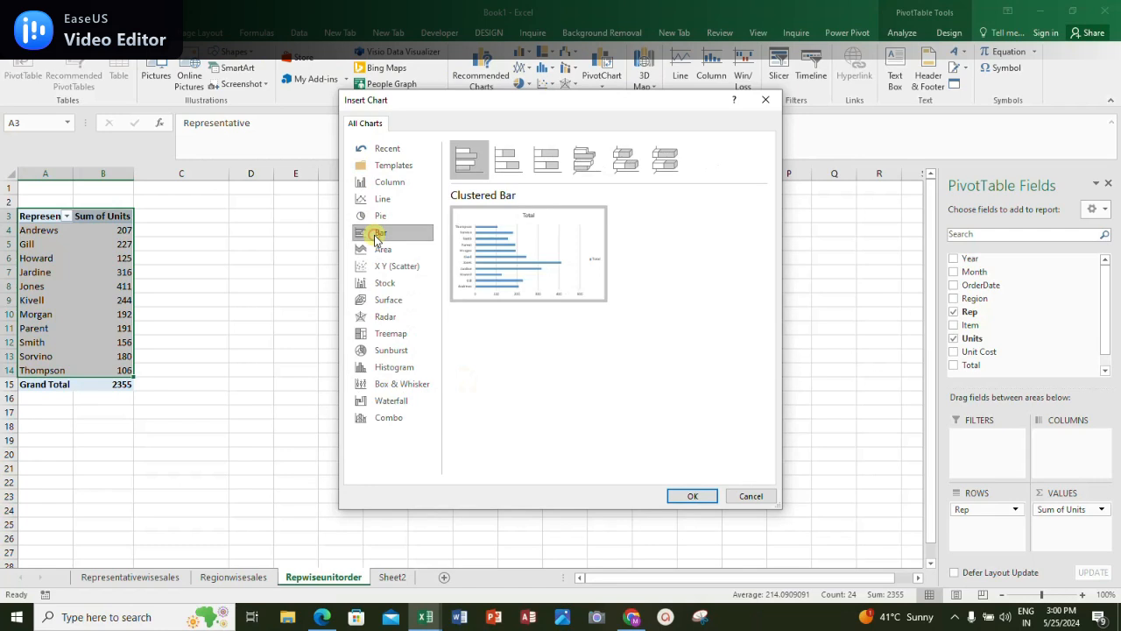
pyautogui.moveTo(497, 255)
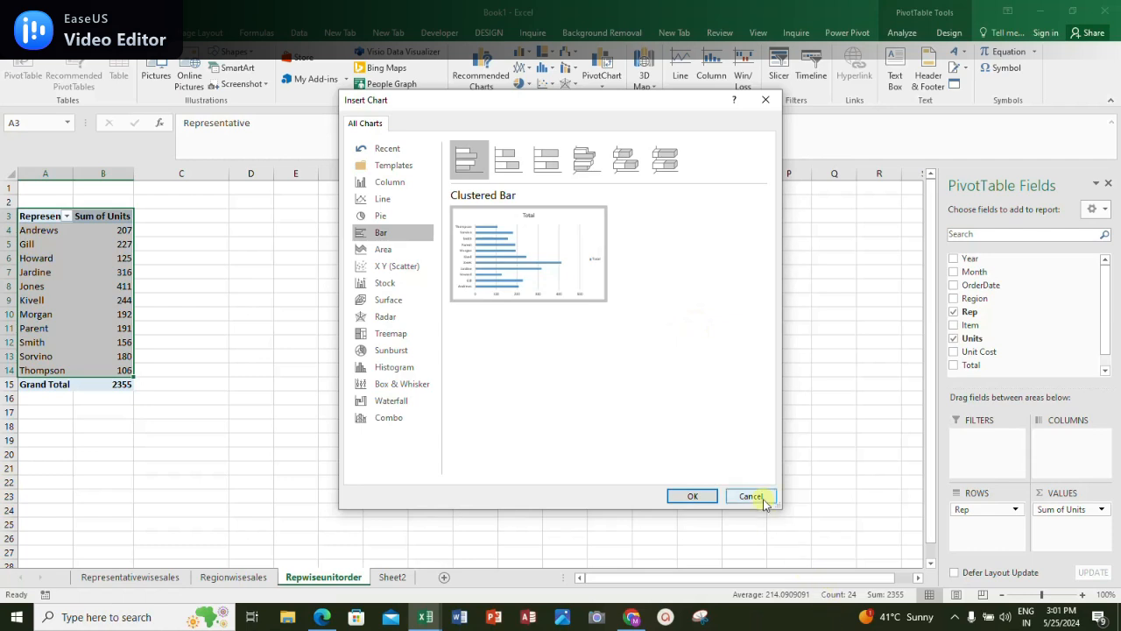
pyautogui.click(698, 496)
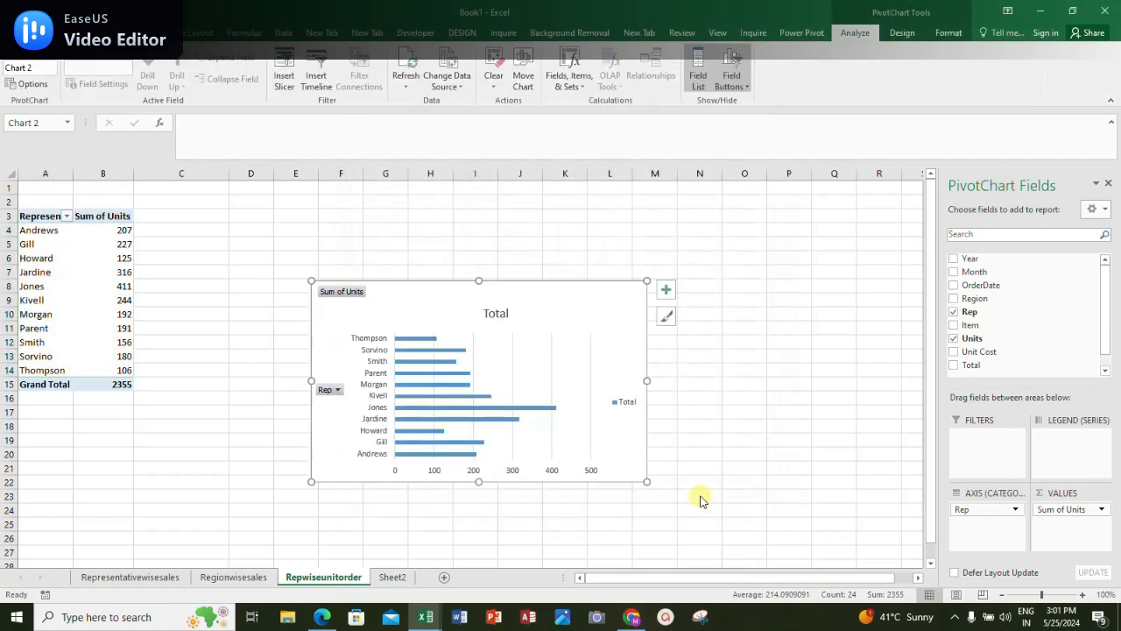
pyautogui.moveTo(449, 306)
pyautogui.mouseDown()
pyautogui.moveTo(410, 227)
pyautogui.moveTo(438, 289)
pyautogui.mouseUp()
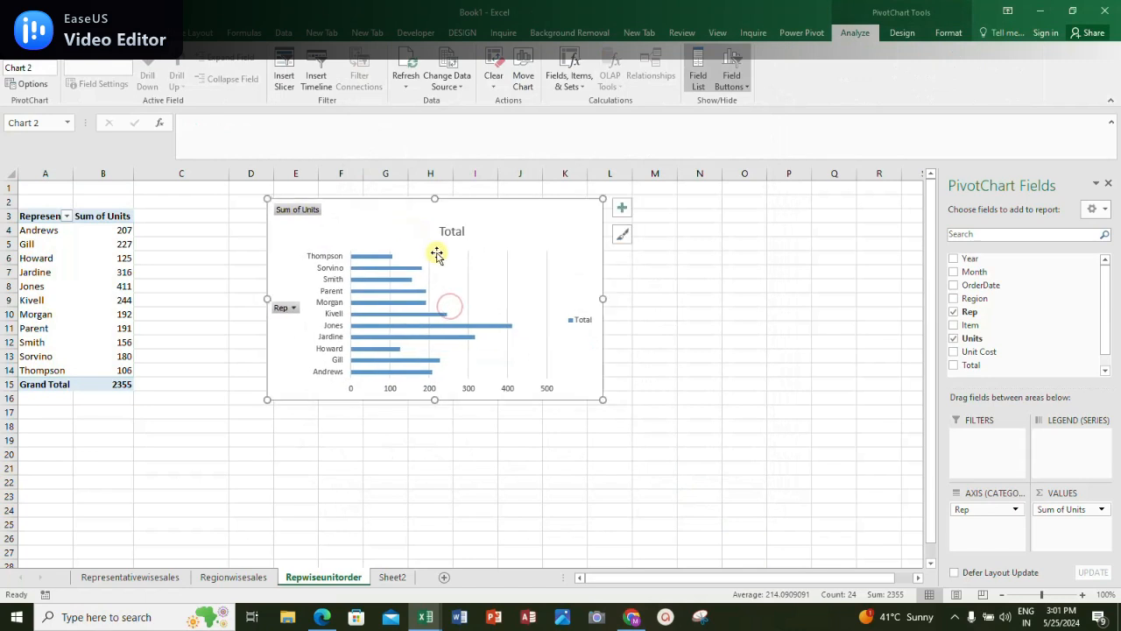
# Hide the field buttons on the bar chart and remove its gridlines and legend
pyautogui.click(732, 63)
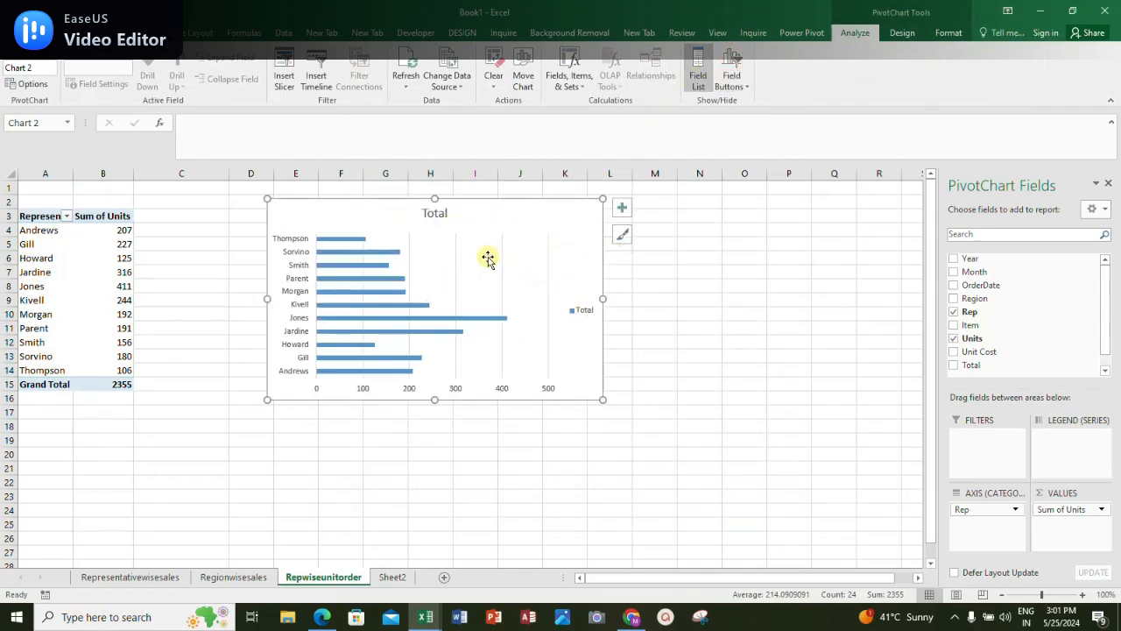
pyautogui.click(621, 207)
pyautogui.click(655, 304)
pyautogui.click(656, 318)
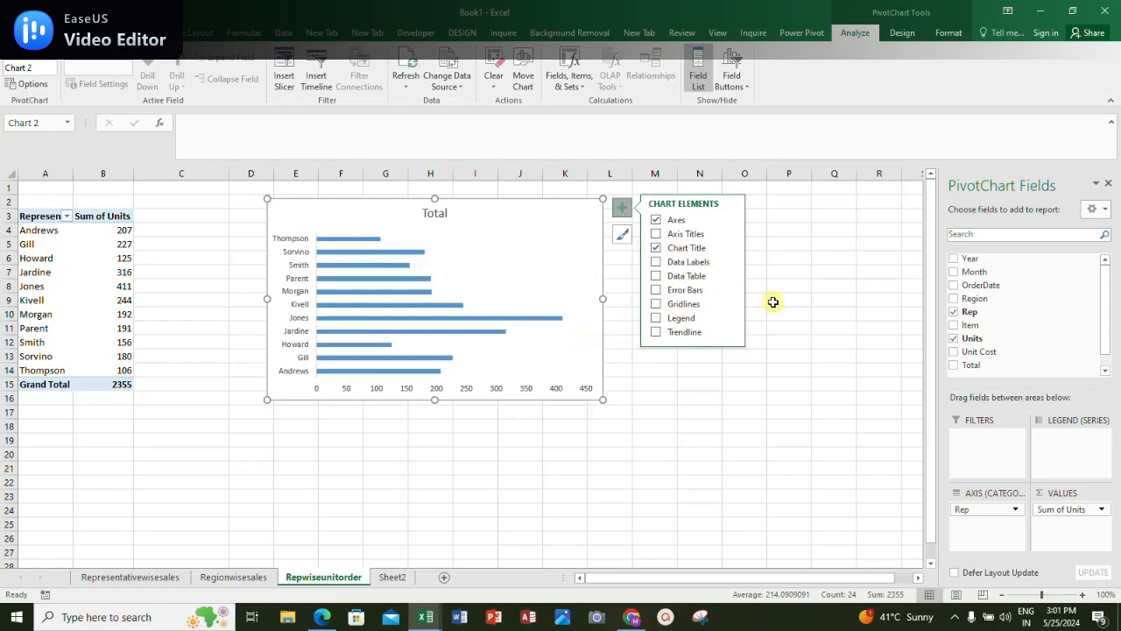
# Add data labels to the chart's bars and make the label text larger and bold
pyautogui.click(657, 262)
pyautogui.click(534, 260)
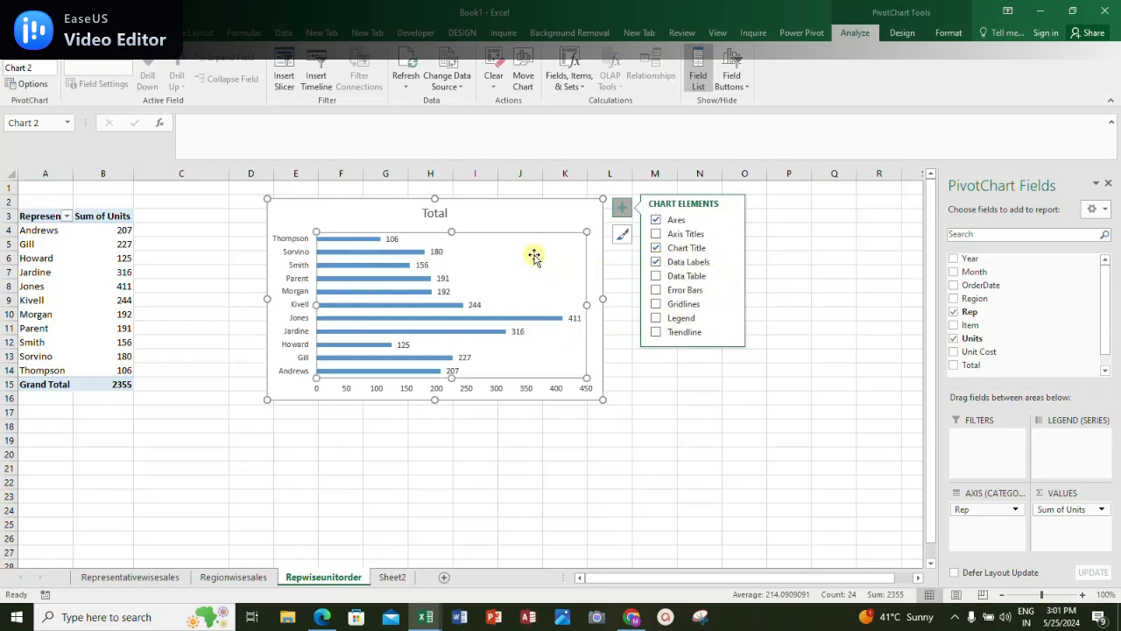
pyautogui.click(392, 239)
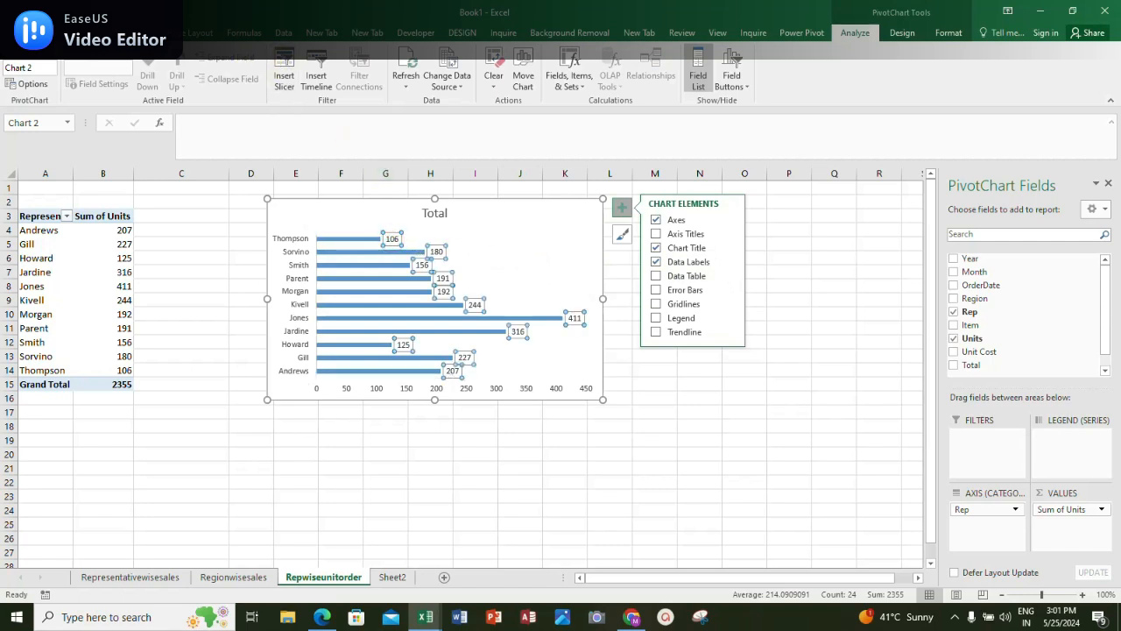
pyautogui.click(56, 34)
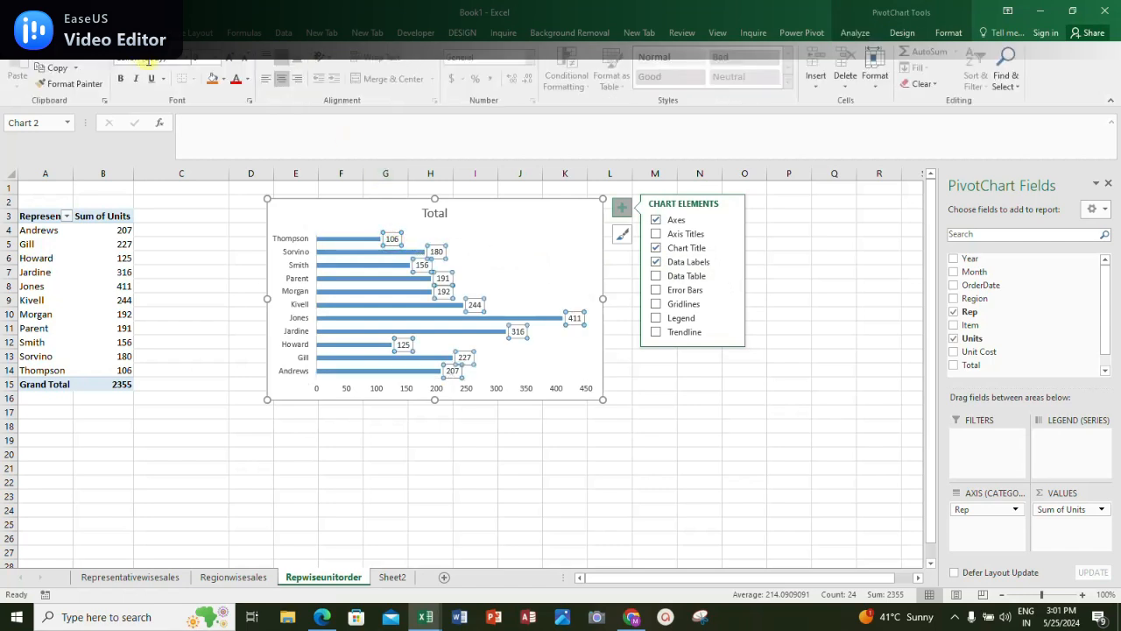
pyautogui.click(214, 64)
pyautogui.click(199, 118)
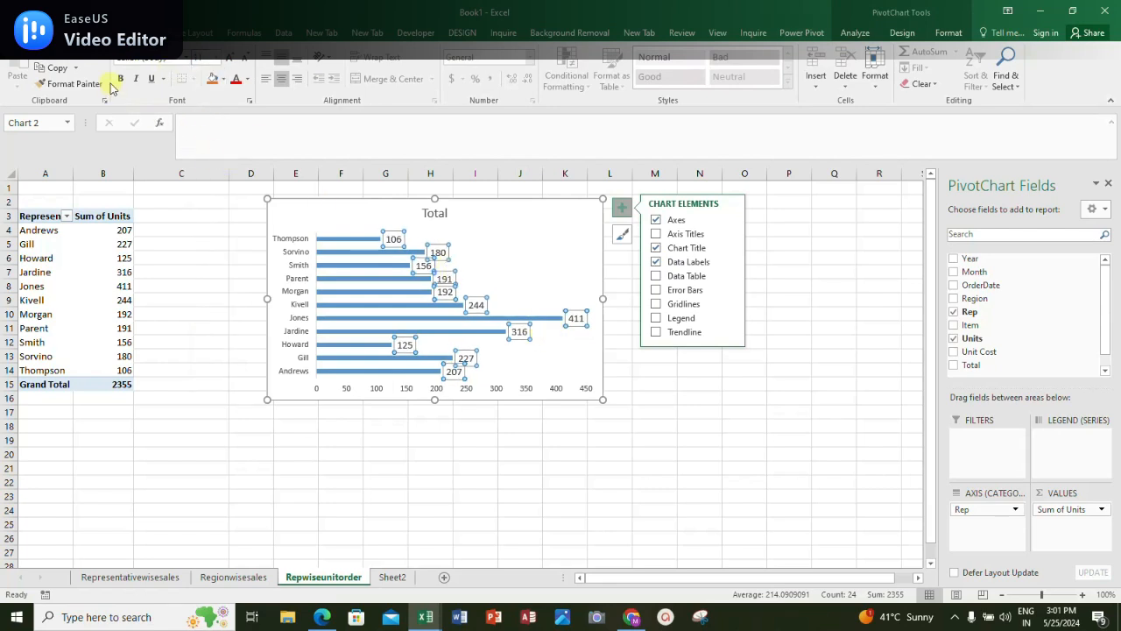
pyautogui.click(562, 243)
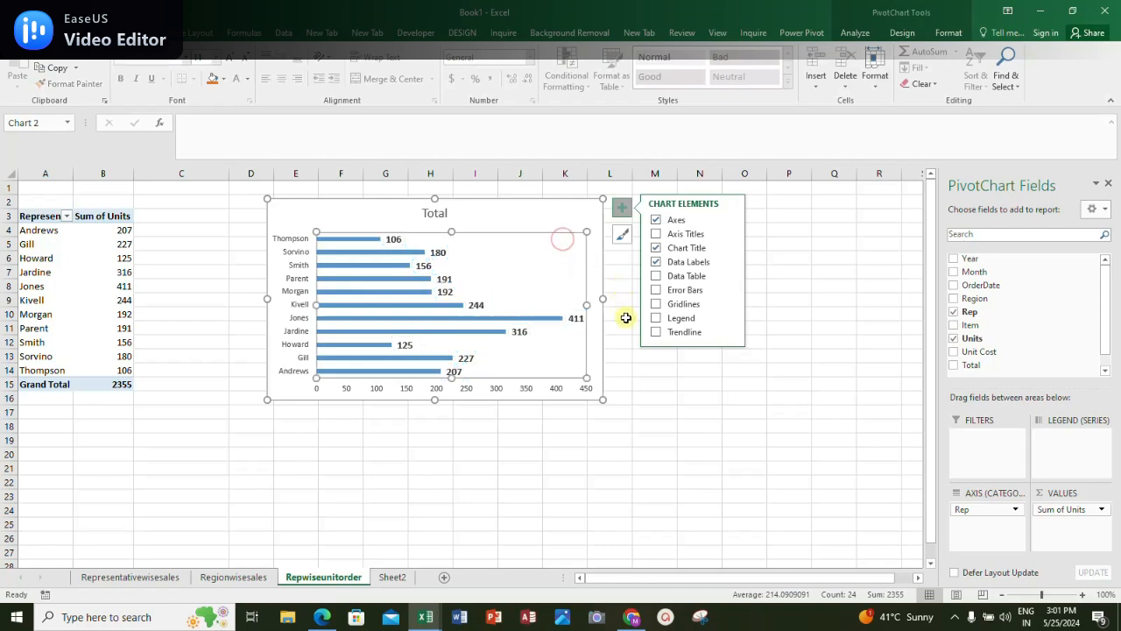
# Change the bar chart's title to "Representative wise total ordered unit" and make it bold
pyautogui.click(442, 214)
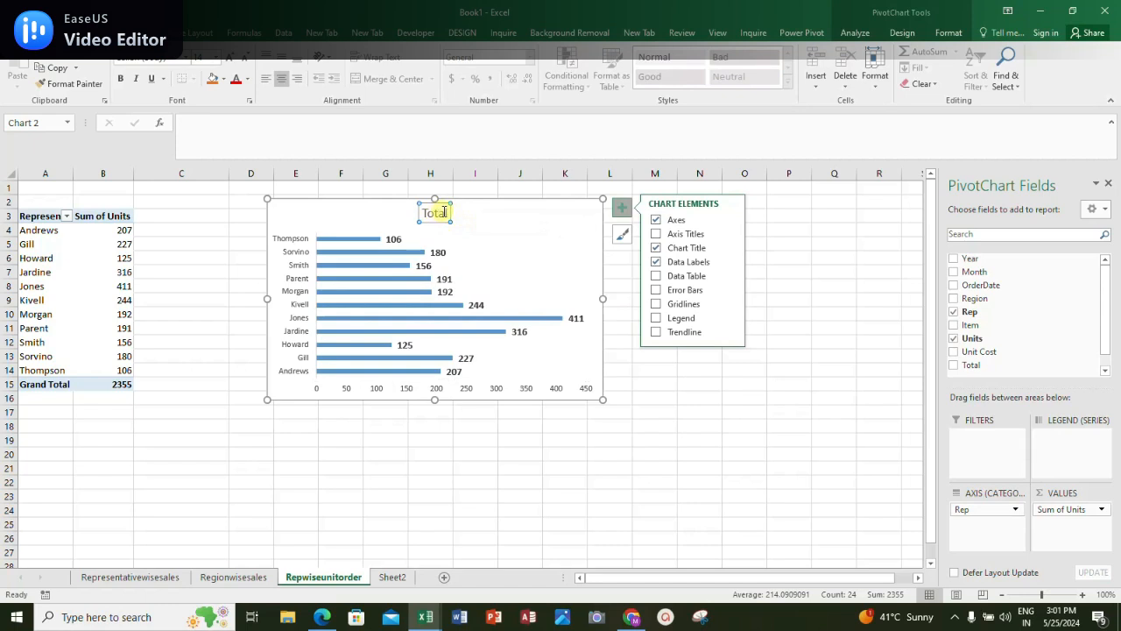
pyautogui.click(444, 212)
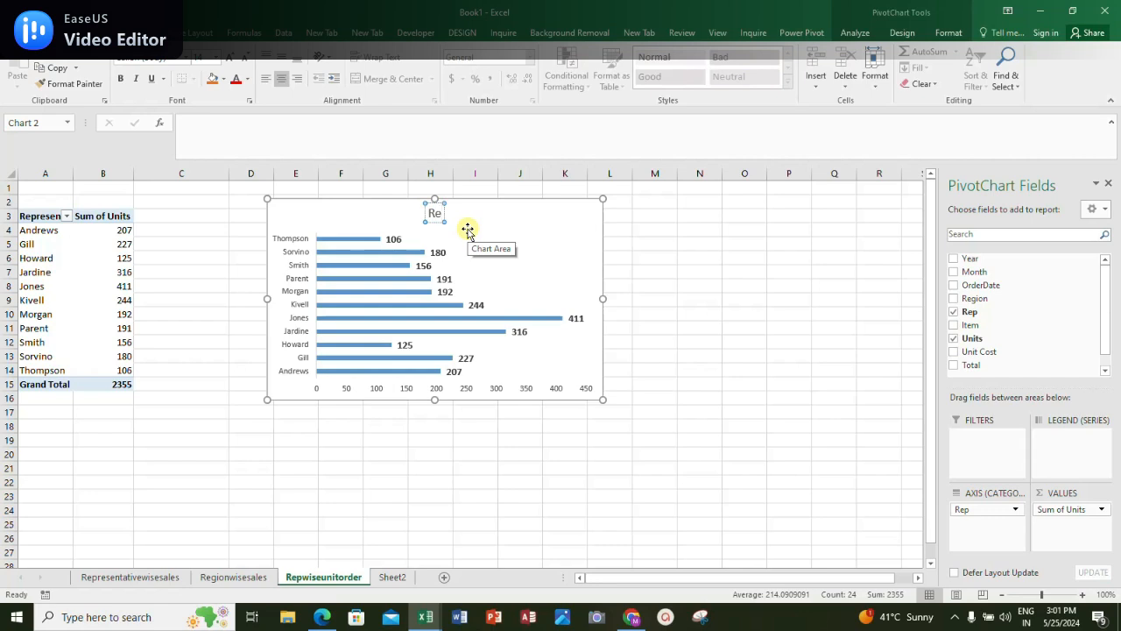
pyautogui.write('ntative')
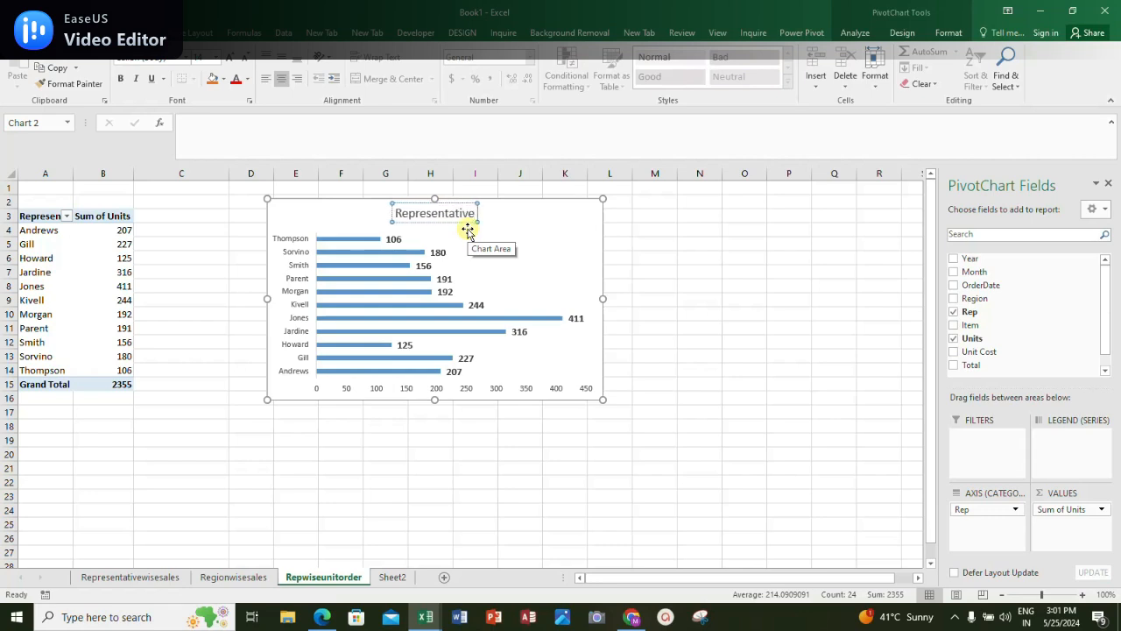
pyautogui.write(' wise')
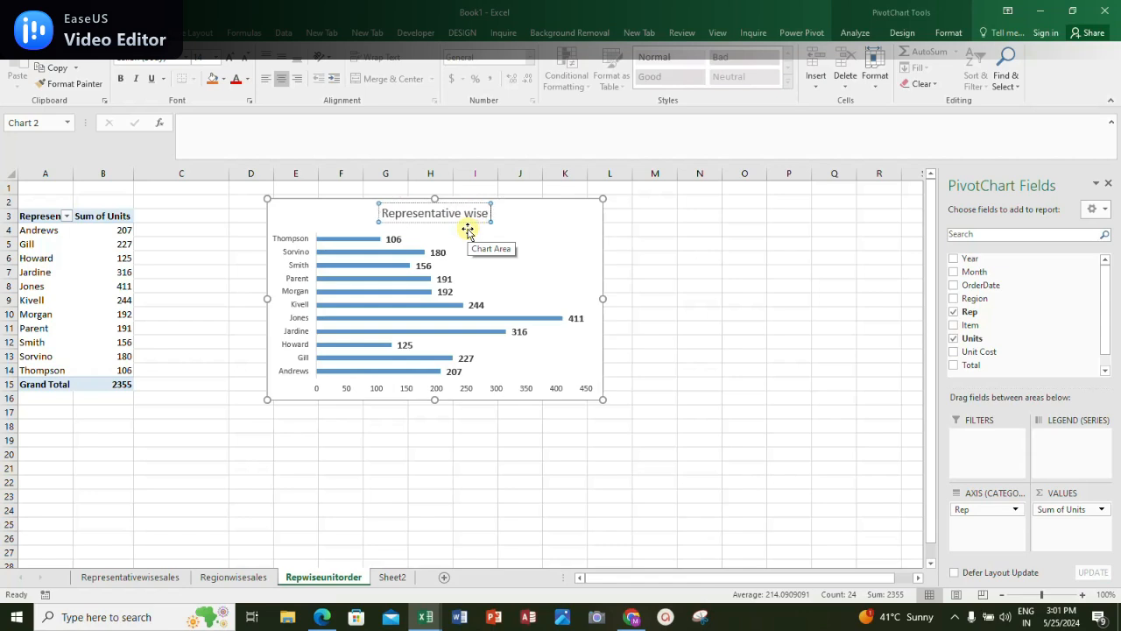
pyautogui.write(' total')
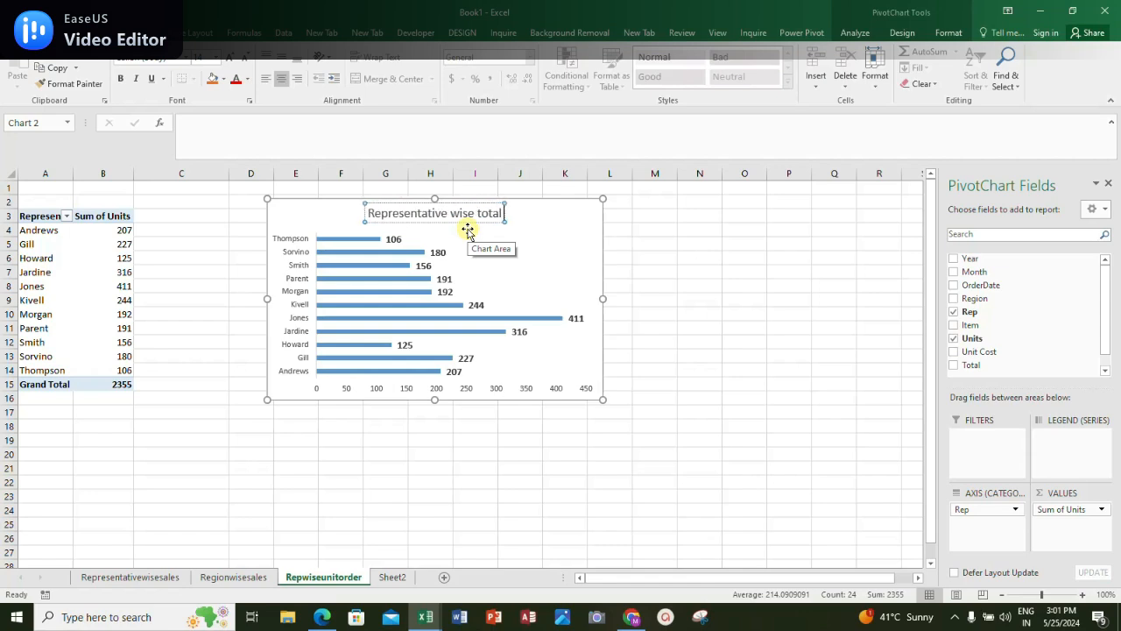
pyautogui.write(' order')
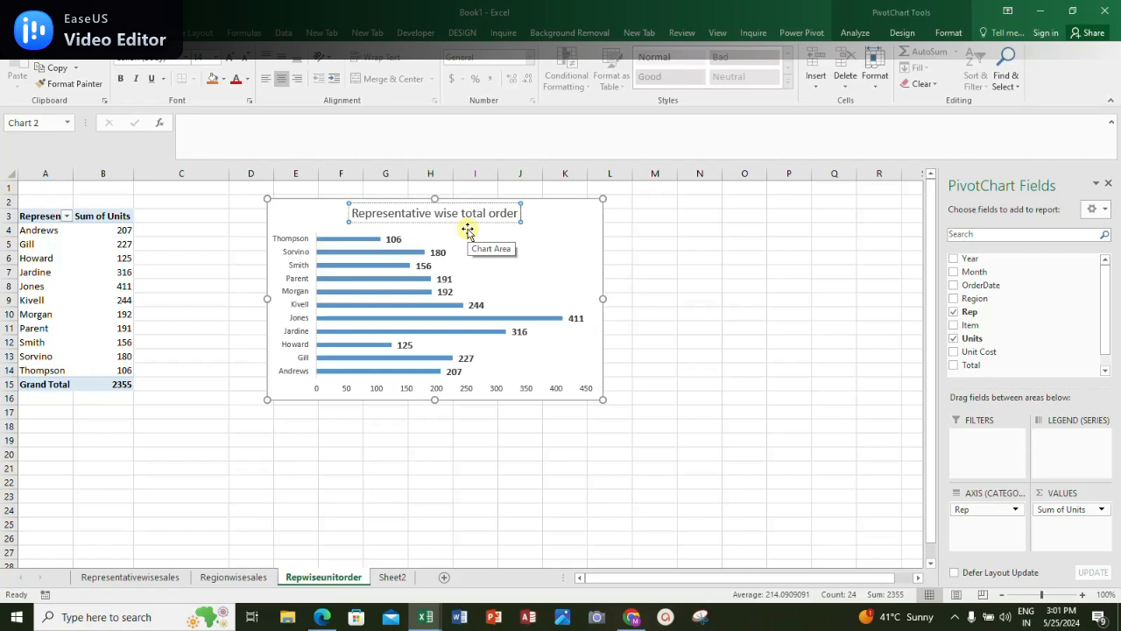
pyautogui.write('ed unit')
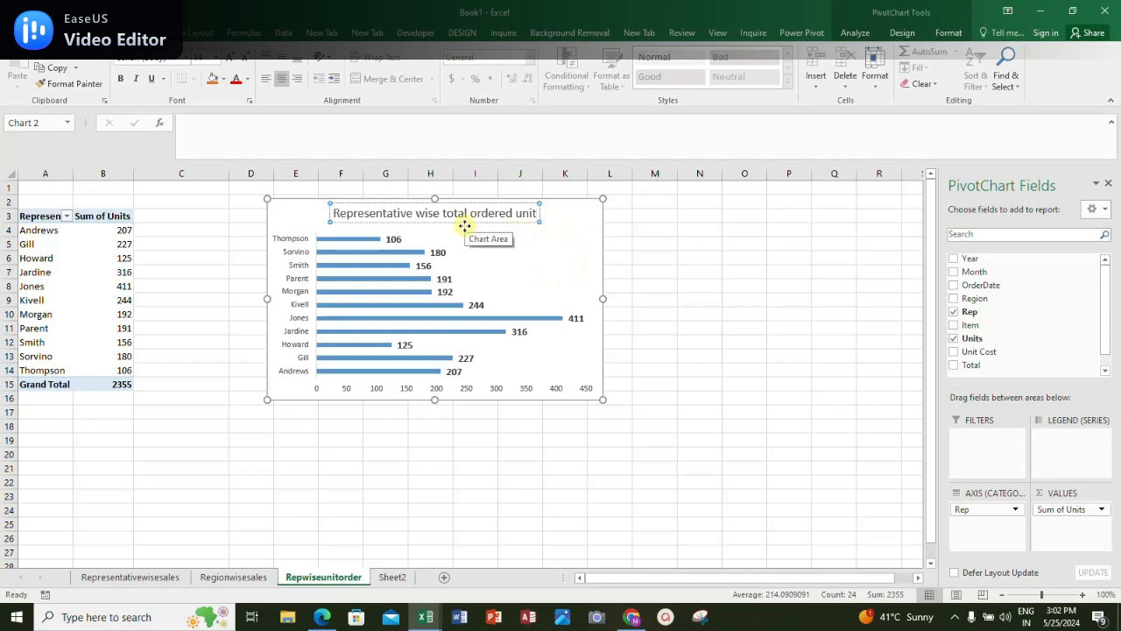
pyautogui.tripleClick(335, 213)
pyautogui.click(121, 78)
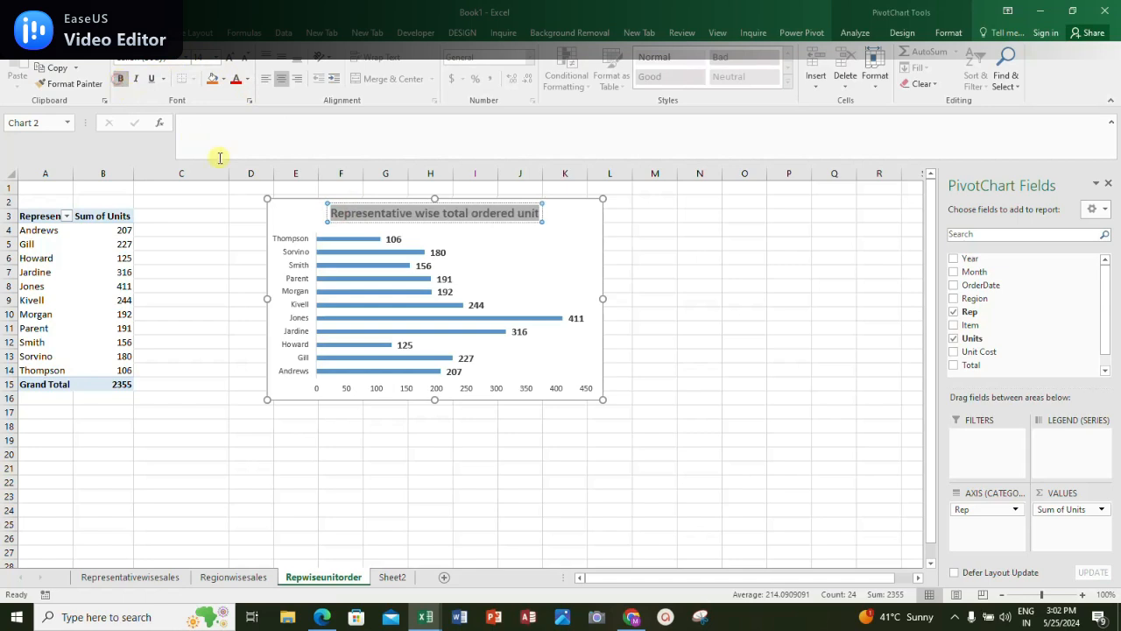
pyautogui.click(679, 314)
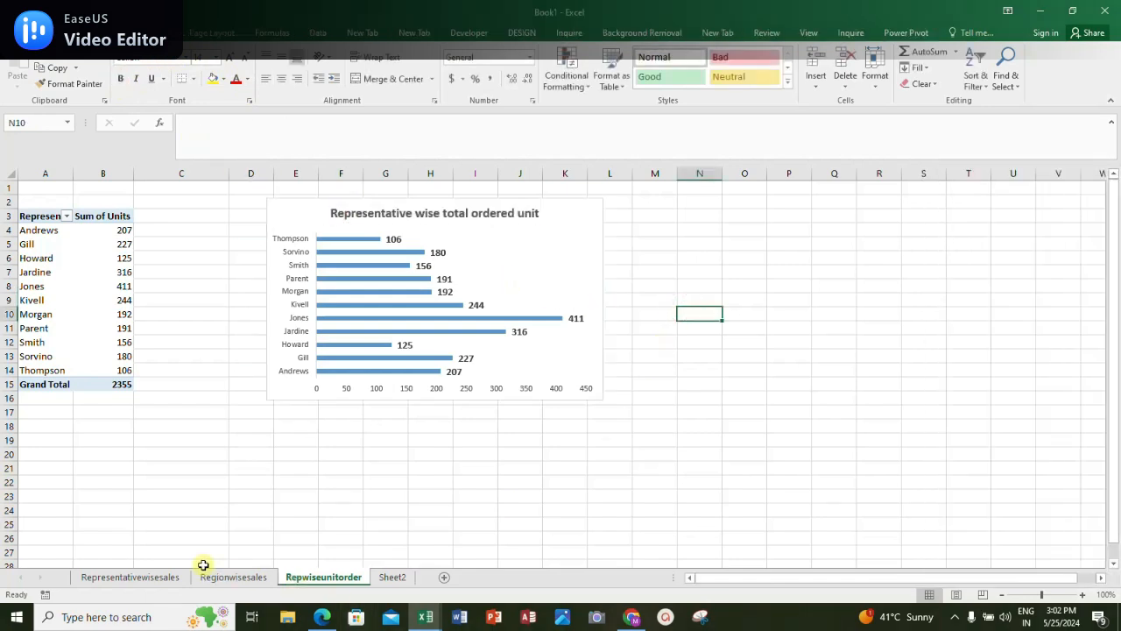
# Change the region-wise sales chart's title to "Total Region Wise Sales" and make it bold
pyautogui.click(225, 576)
pyautogui.click(413, 220)
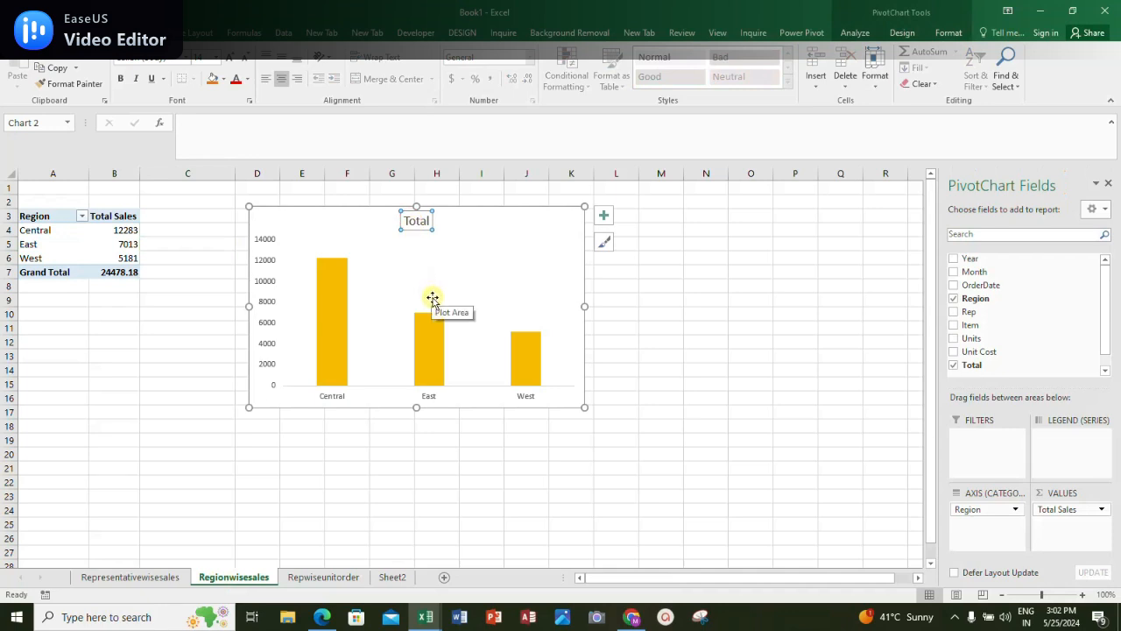
pyautogui.click(430, 220)
pyautogui.write('Region')
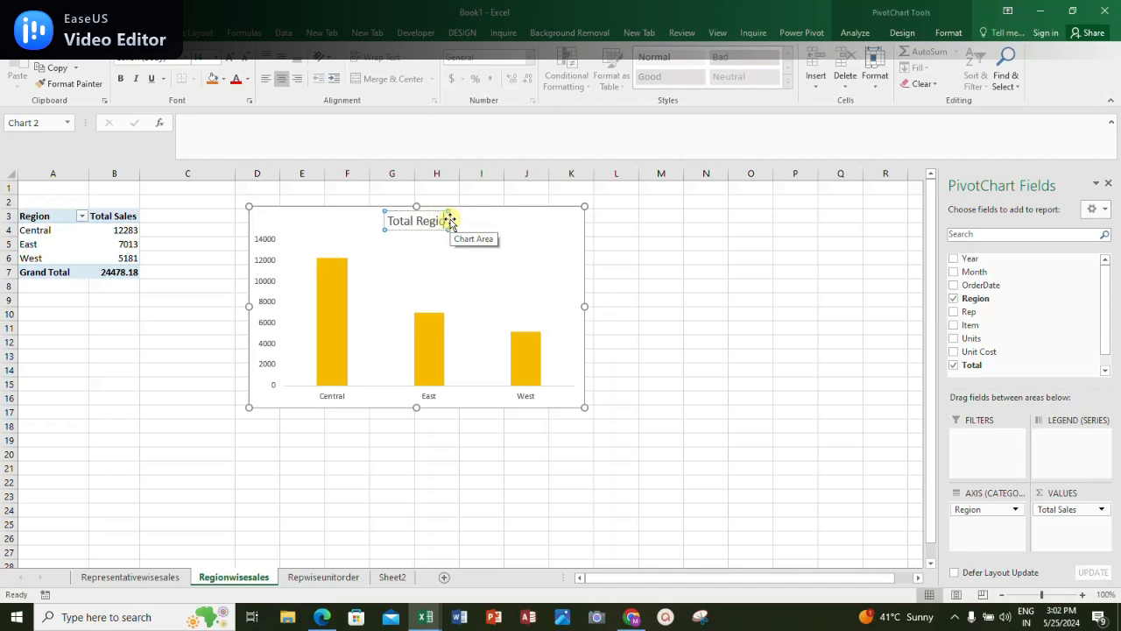
pyautogui.write(' Wis')
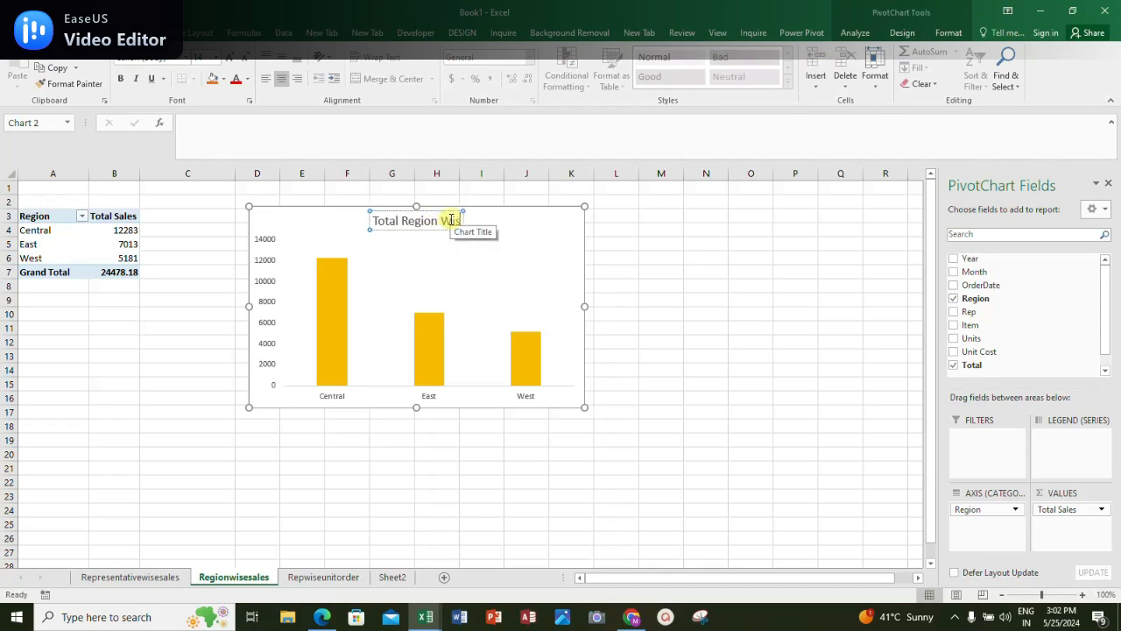
pyautogui.write('e sales')
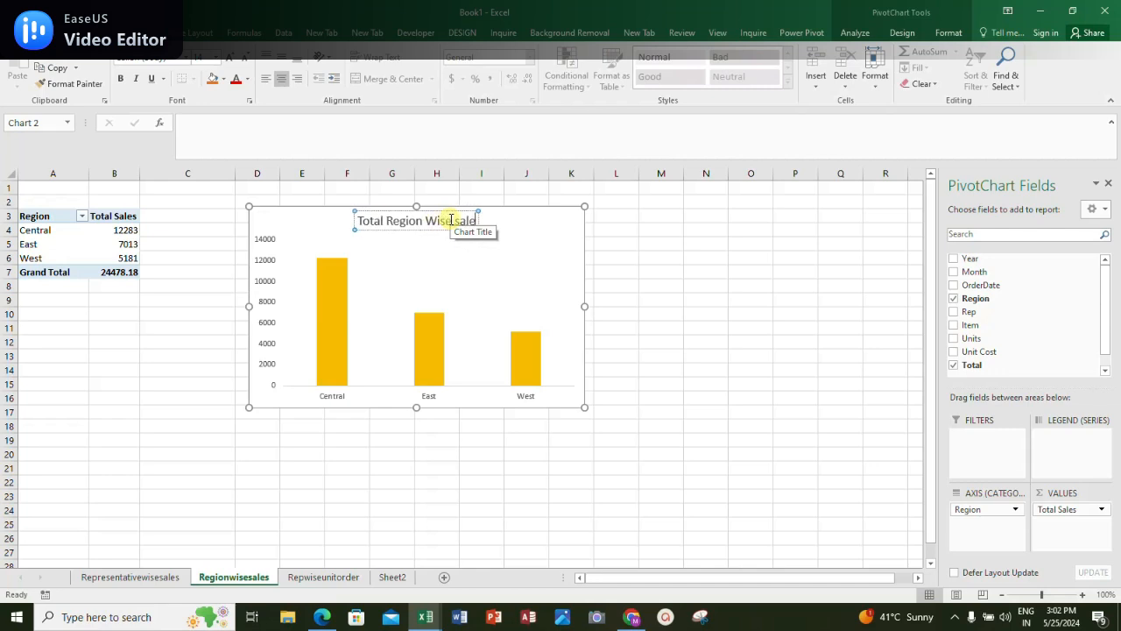
pyautogui.press('BackSpace')
pyautogui.press('BackSpace')
pyautogui.press('BackSpace')
pyautogui.press('BackSpace')
pyautogui.press('BackSpace')
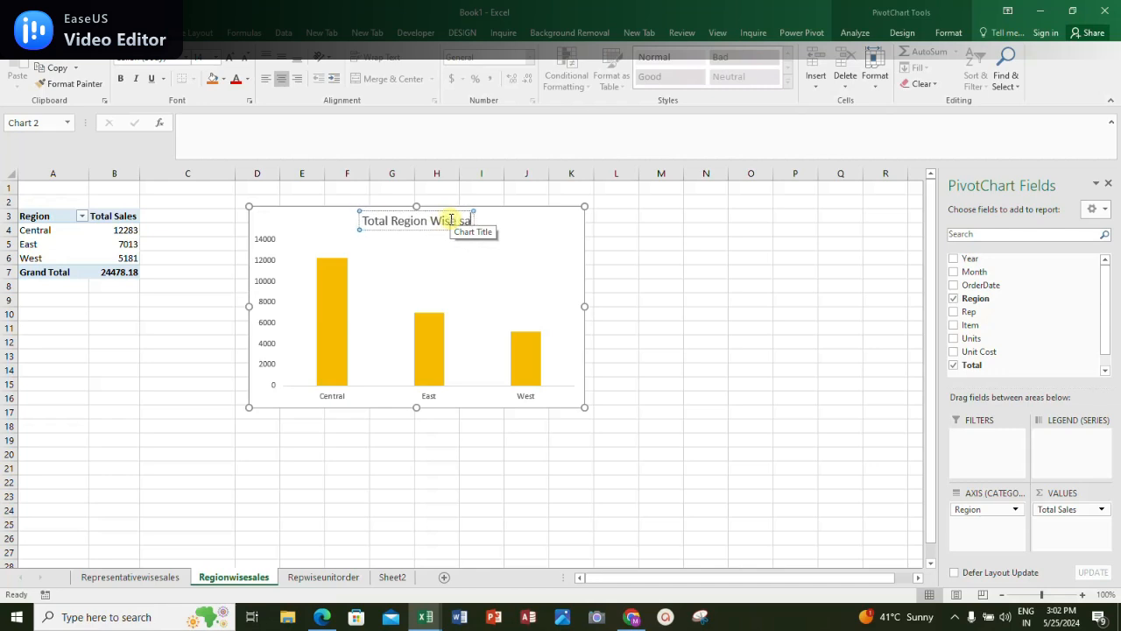
pyautogui.write('Sales')
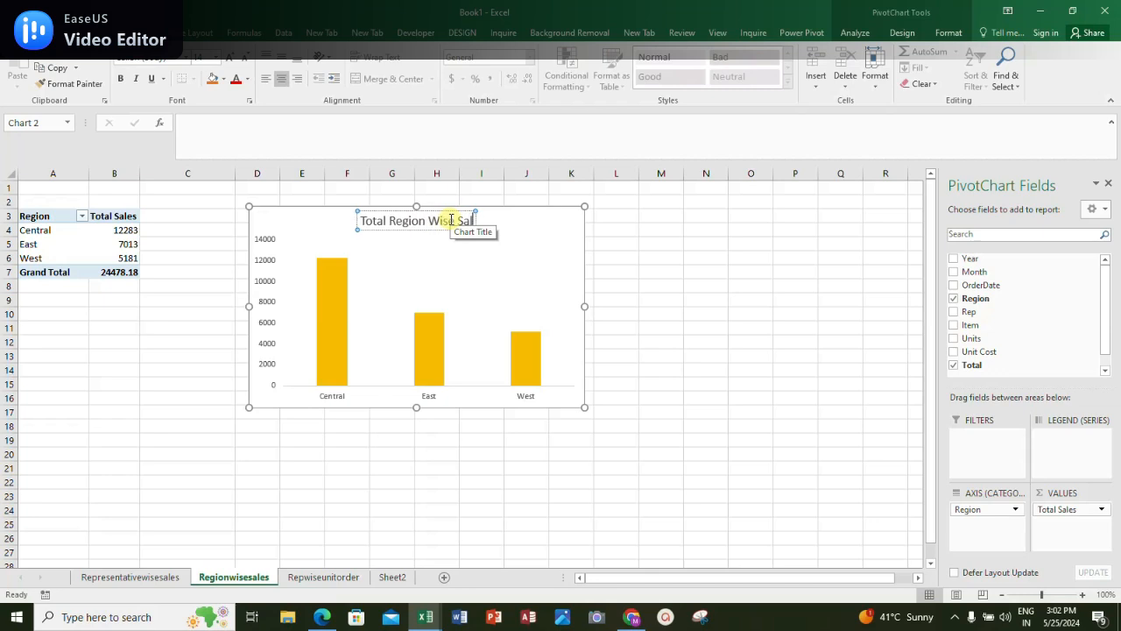
pyautogui.tripleClick(358, 221)
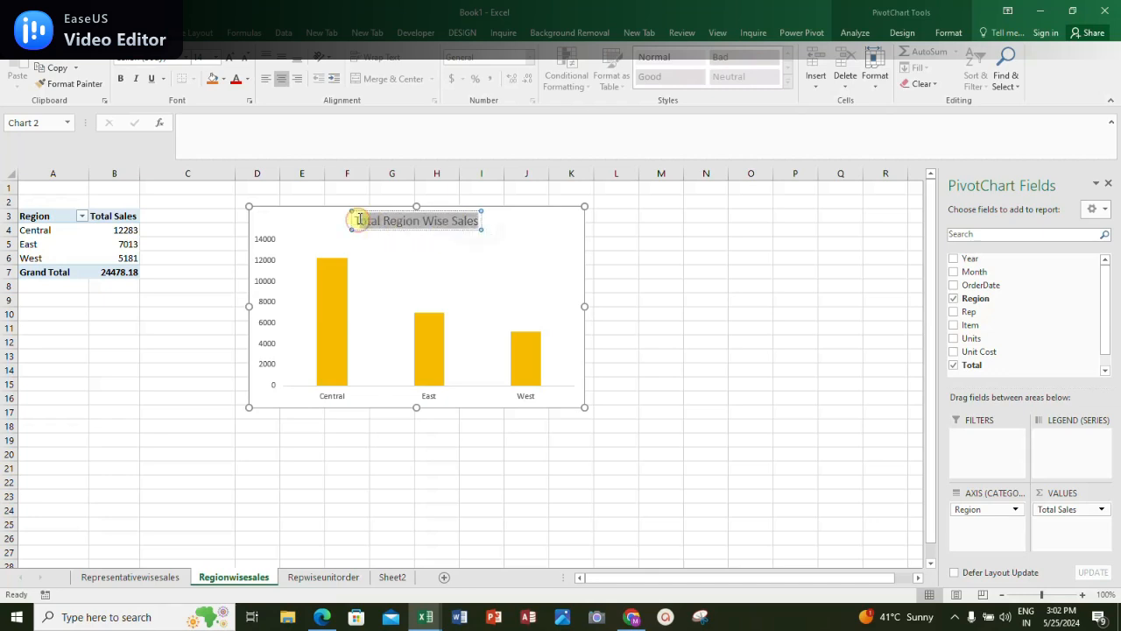
pyautogui.click(122, 79)
# Add a chart title reading "Representative wise sales and transactions" to the combo chart on the Representativewisesales sheet
pyautogui.click(140, 571)
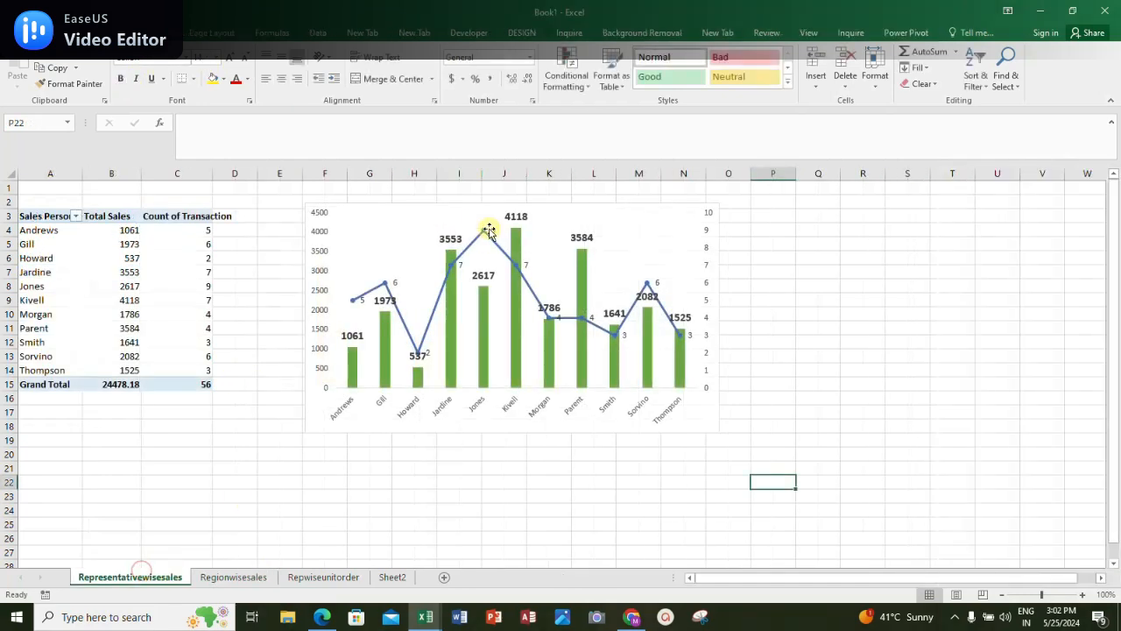
pyautogui.click(469, 220)
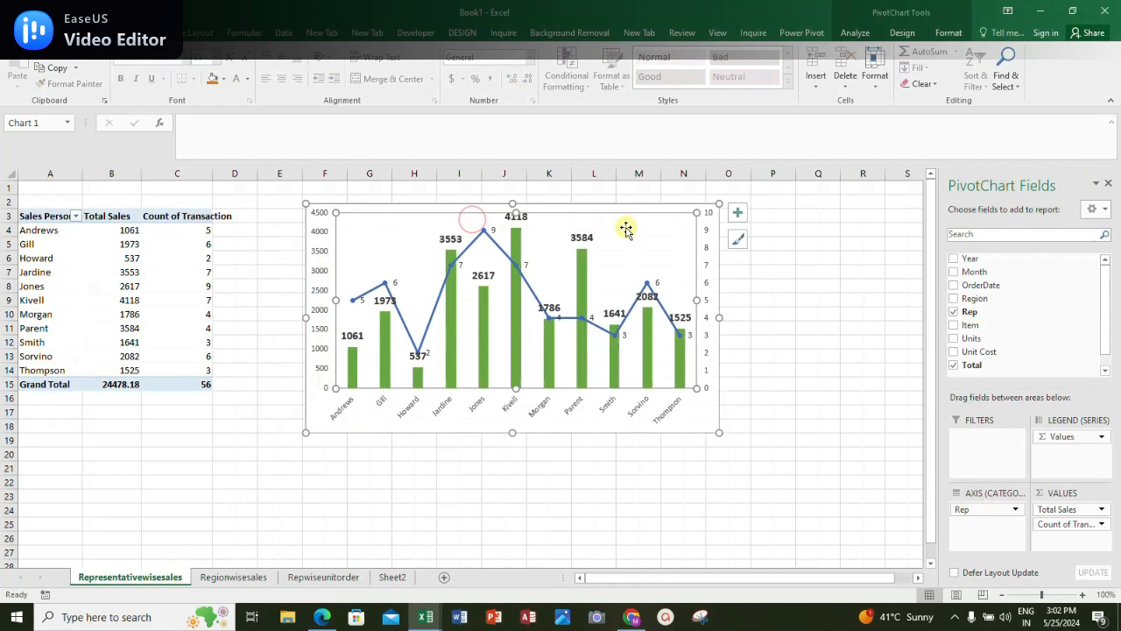
pyautogui.click(737, 213)
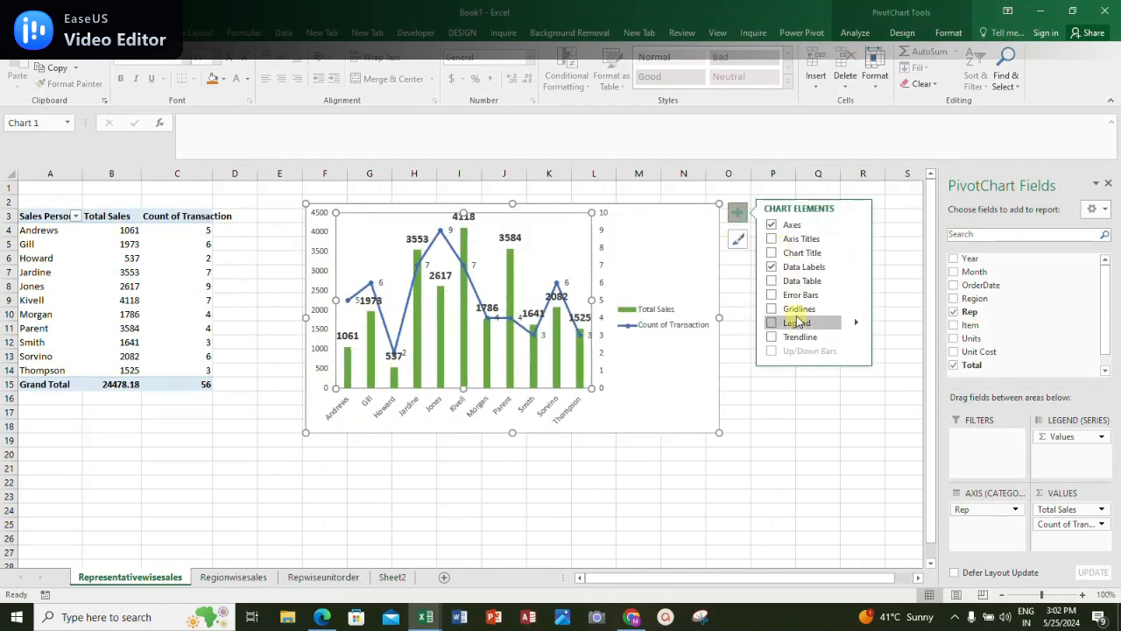
pyautogui.click(771, 253)
pyautogui.click(497, 218)
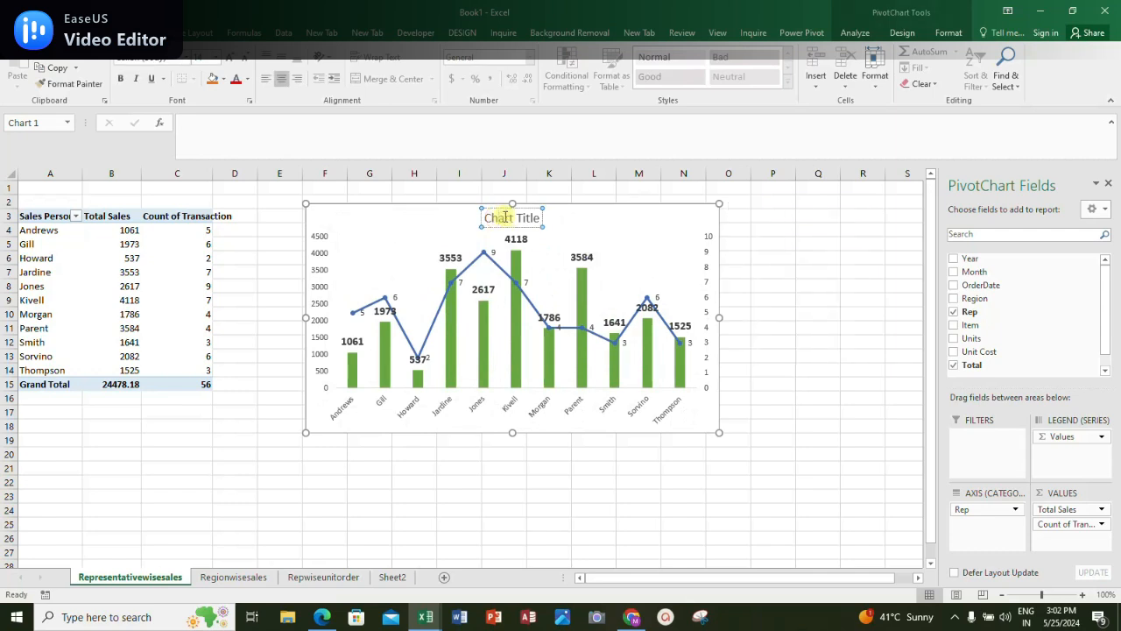
pyautogui.tripleClick(520, 217)
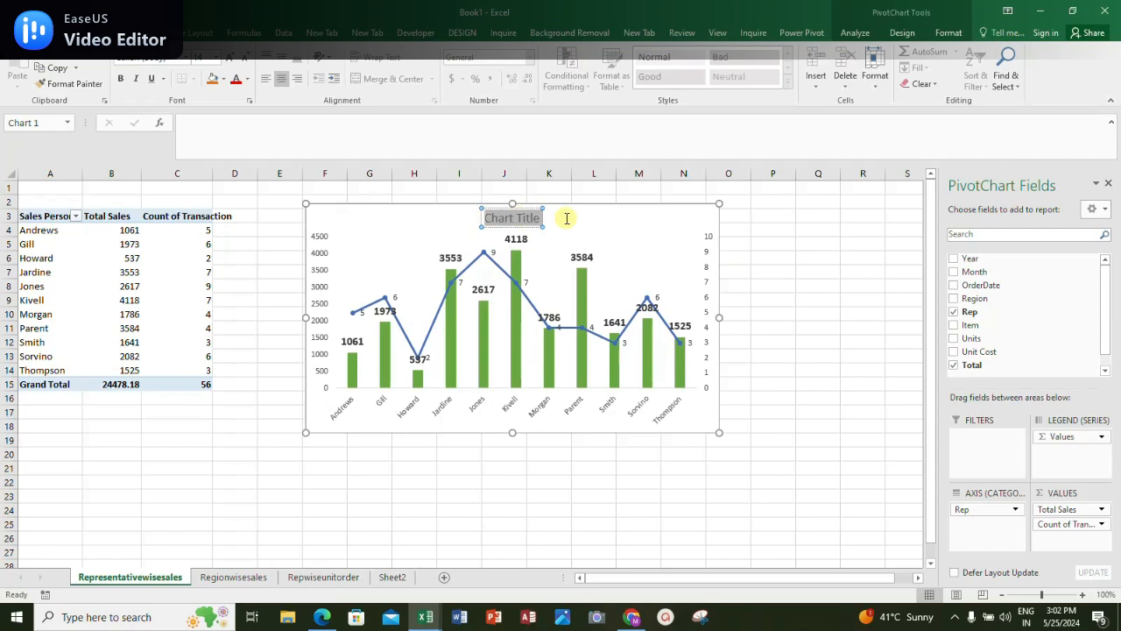
pyautogui.write('Representative wis')
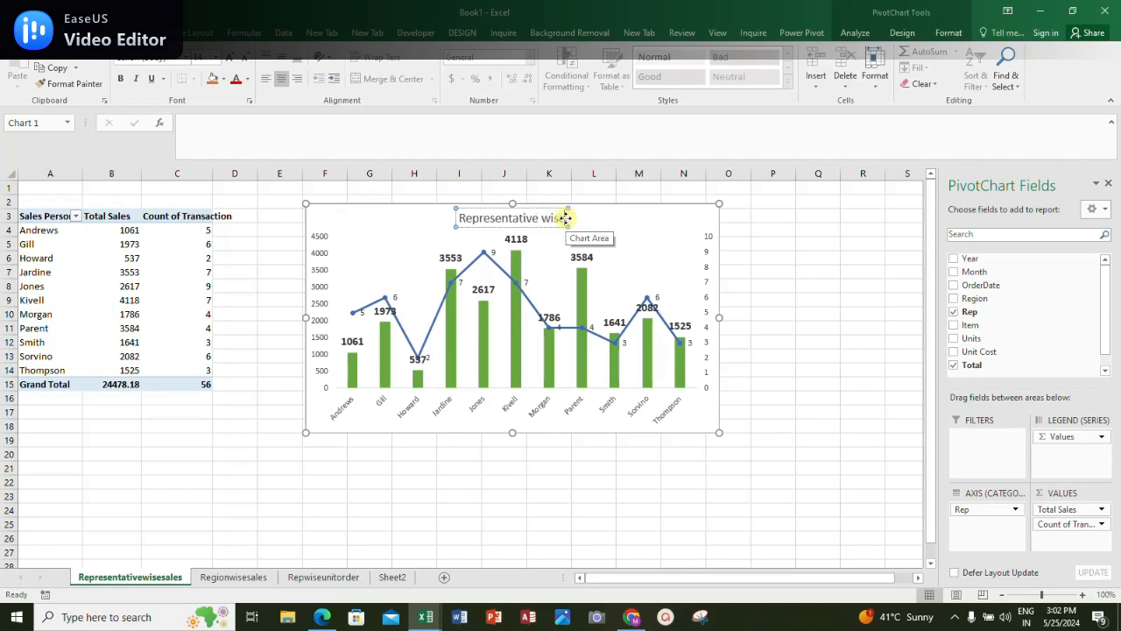
pyautogui.write('e sales and')
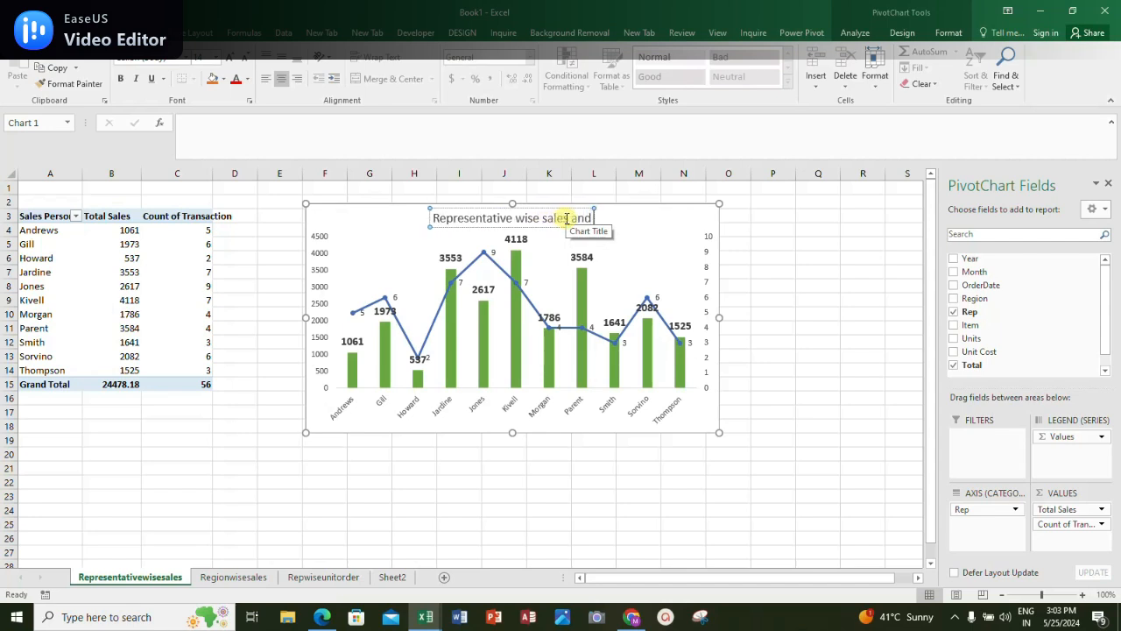
pyautogui.write(' tran')
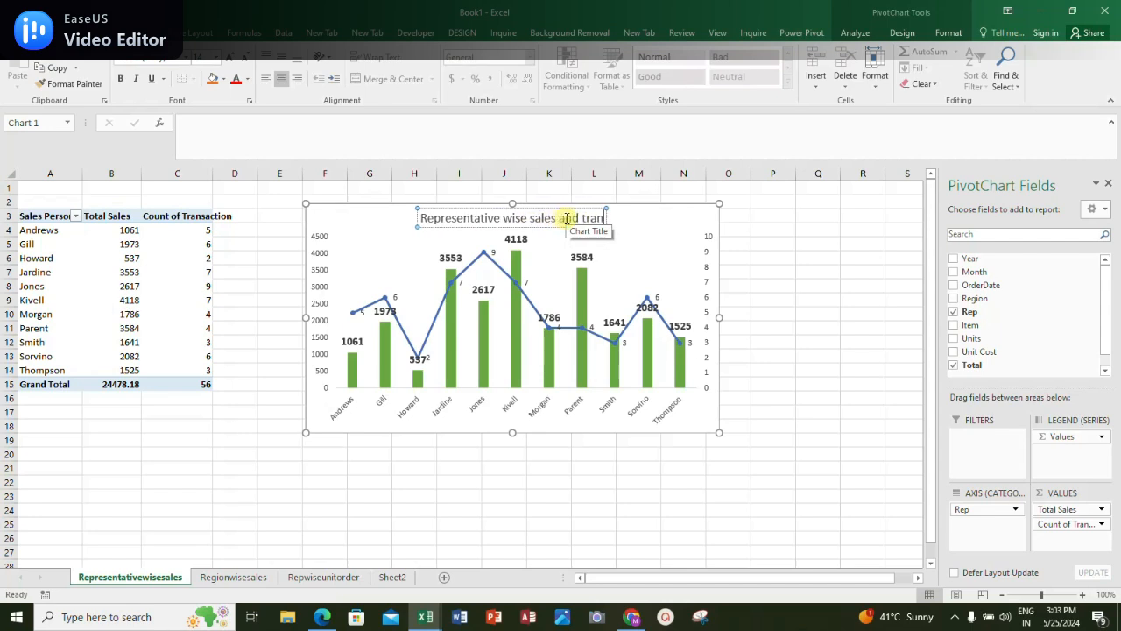
pyautogui.write('sactions')
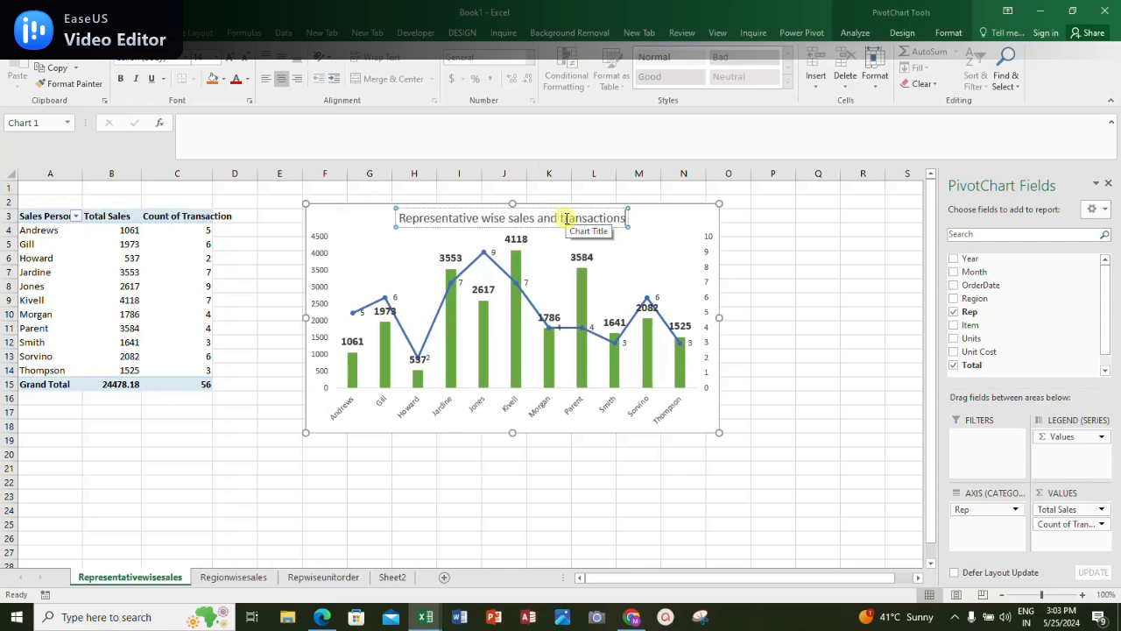
# Make the title of the representative-wise sales and transactions chart bold, without italics
pyautogui.tripleClick(408, 219)
pyautogui.click(133, 78)
pyautogui.click(120, 78)
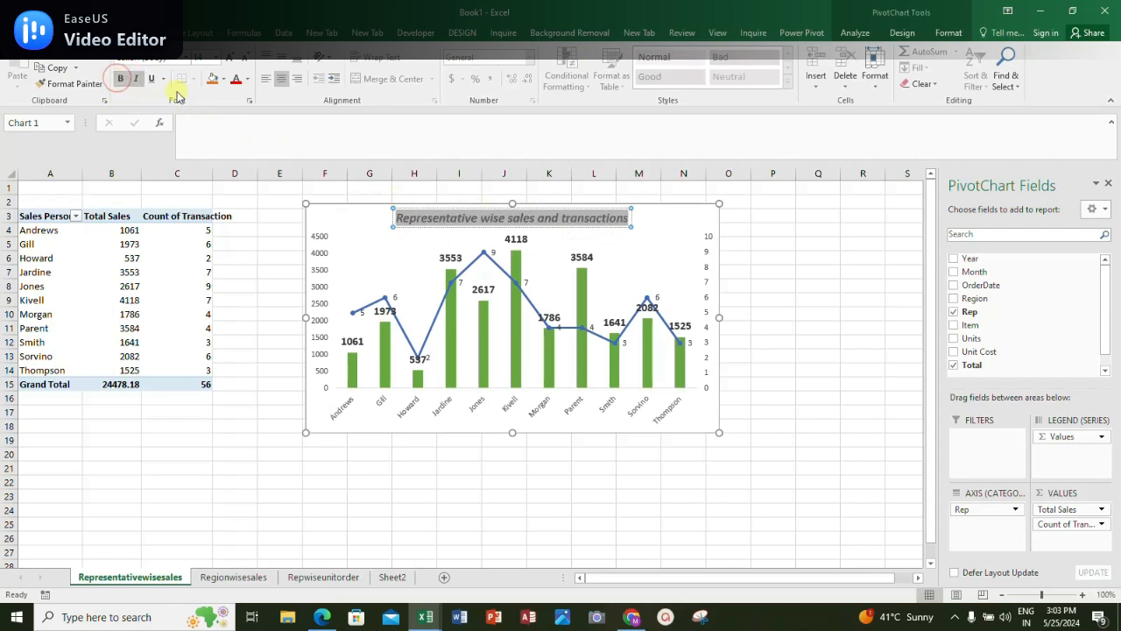
pyautogui.click(136, 78)
pyautogui.click(818, 399)
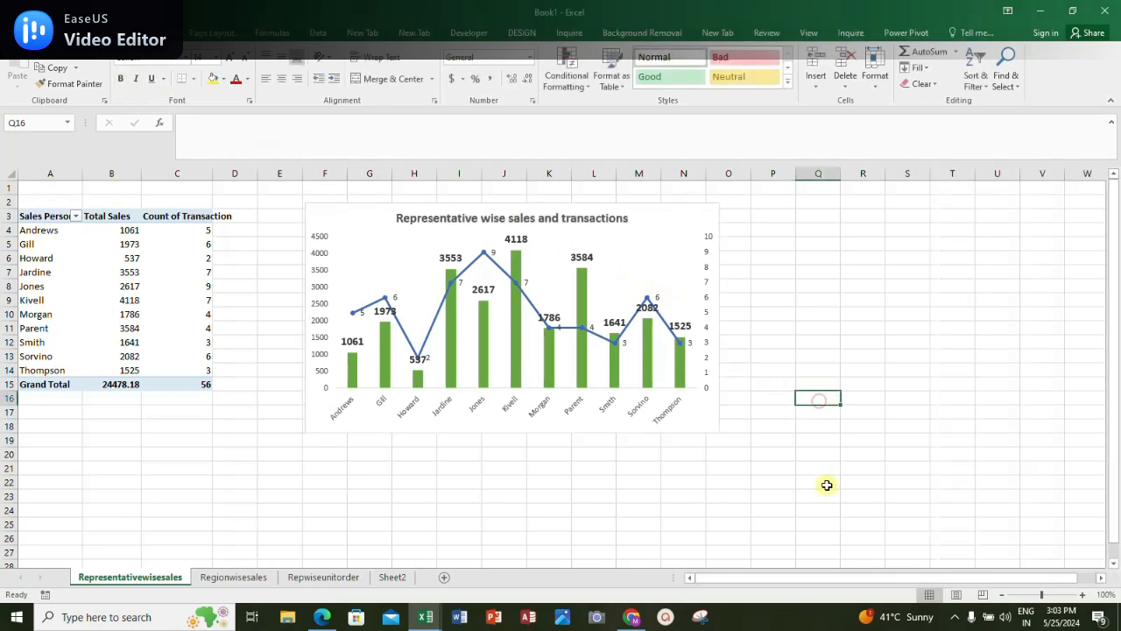
# Recolor the bars of the Repwiseunitorder chart with the blue monochromatic palette
pyautogui.click(244, 576)
pyautogui.click(350, 575)
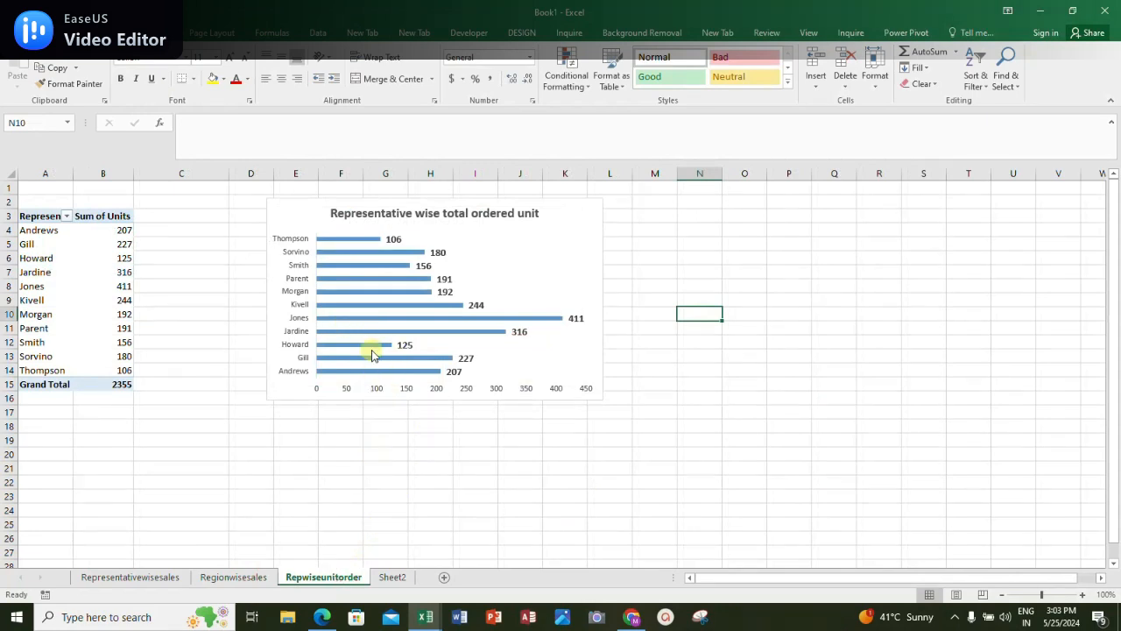
pyautogui.click(345, 238)
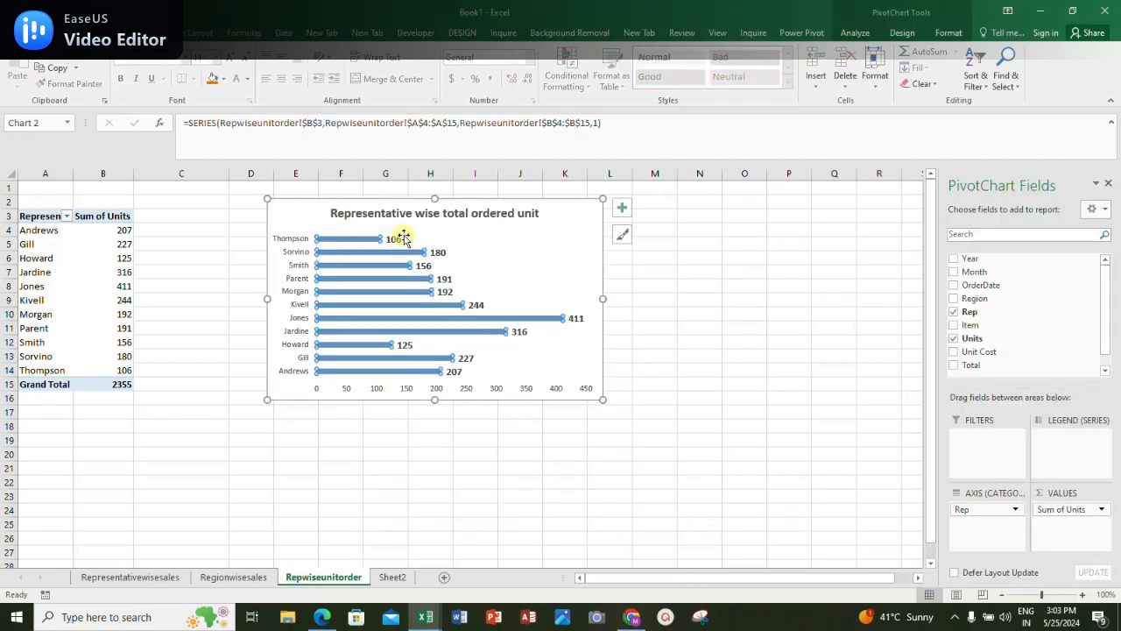
pyautogui.click(855, 32)
pyautogui.click(902, 33)
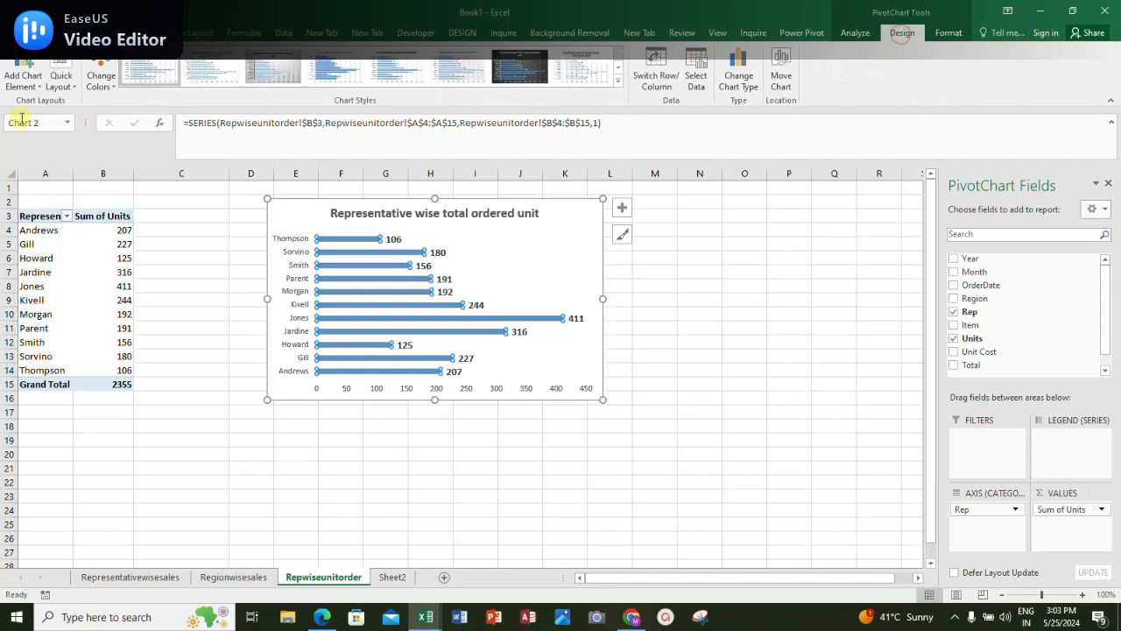
pyautogui.click(101, 77)
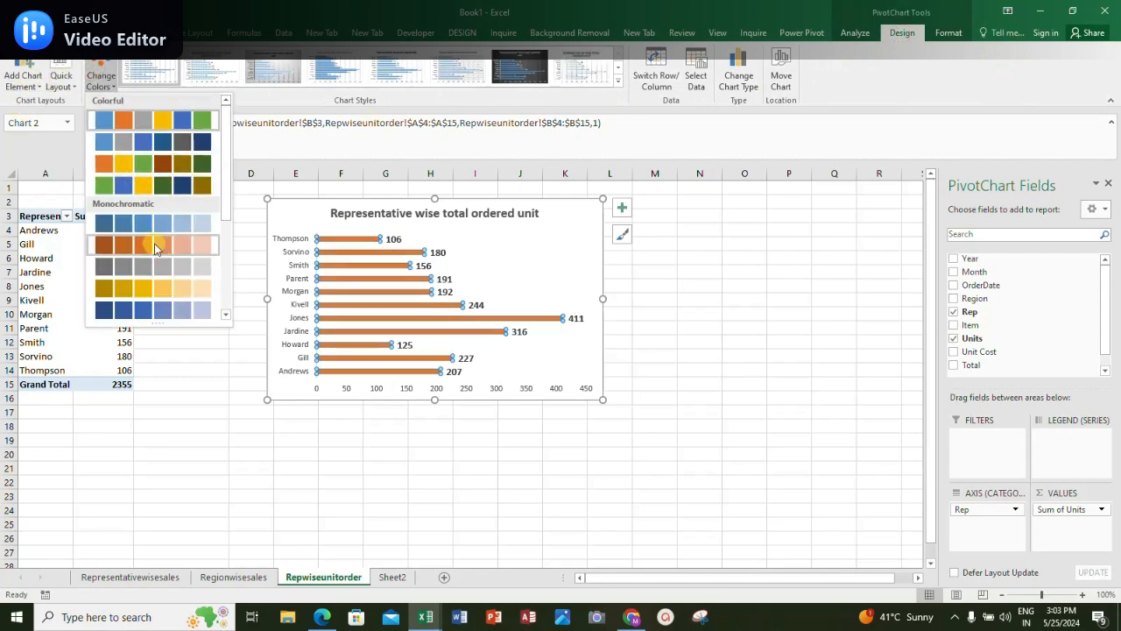
pyautogui.click(124, 189)
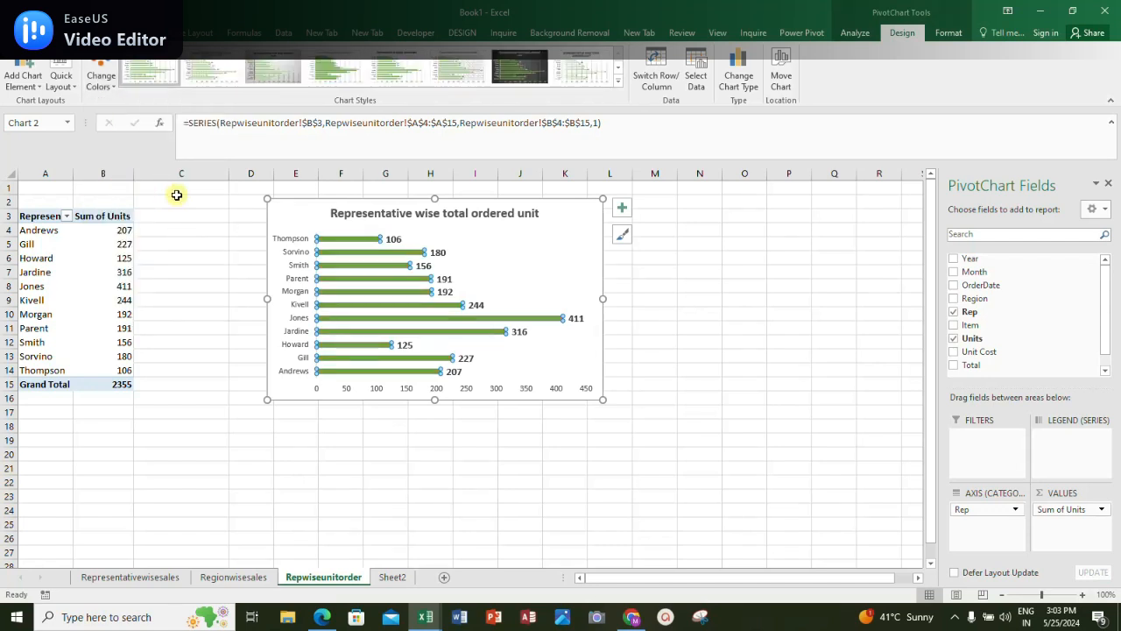
pyautogui.click(101, 78)
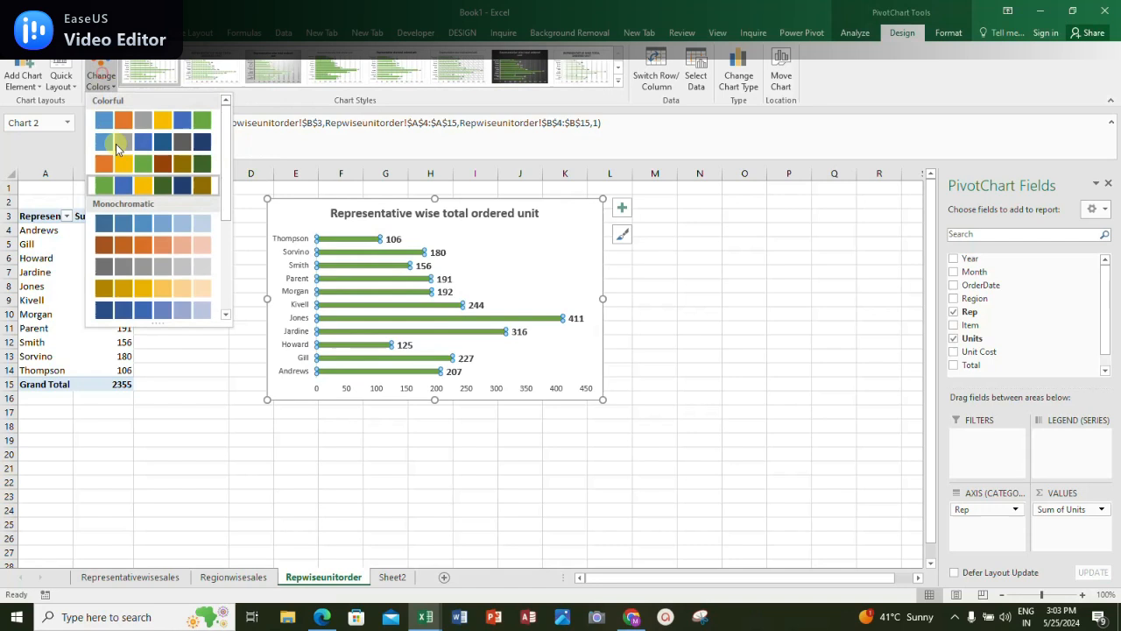
pyautogui.click(142, 223)
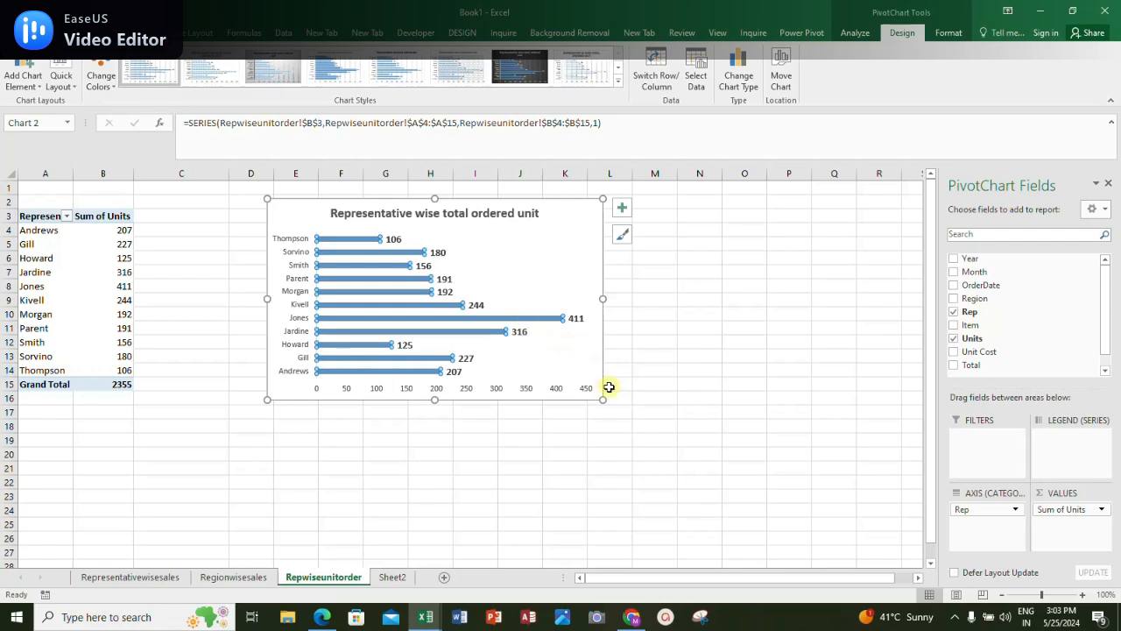
# Enlarge the representative-wise unit chart to about column M in width and row 17 in height
pyautogui.moveTo(603, 298); pyautogui.dragTo(648, 299)
pyautogui.moveTo(458, 403); pyautogui.dragTo(461, 418)
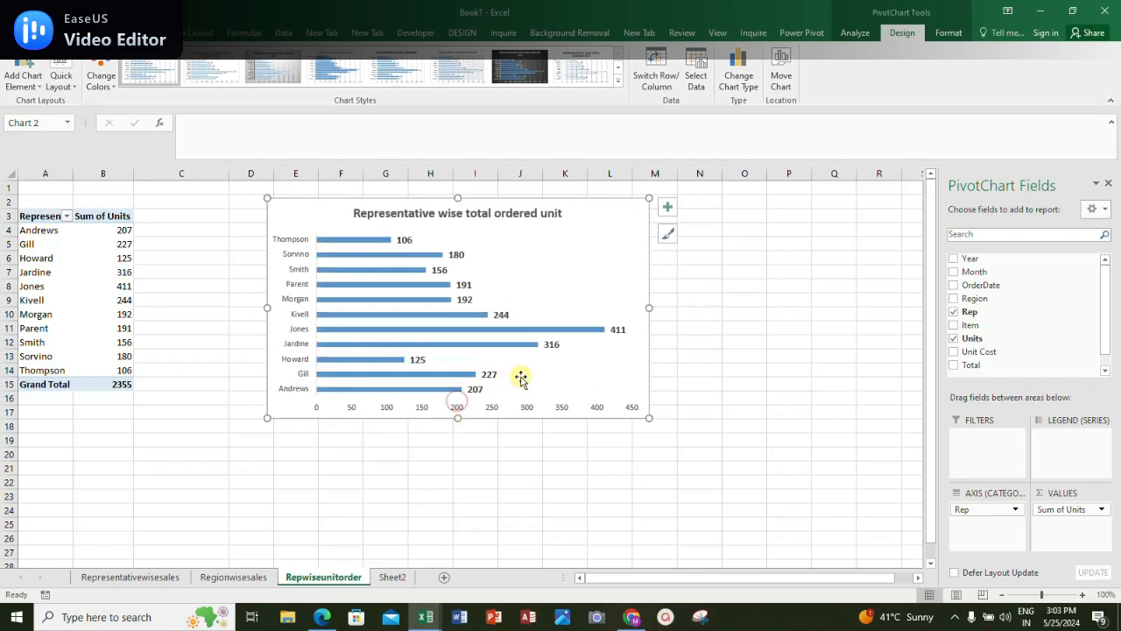
pyautogui.click(327, 221)
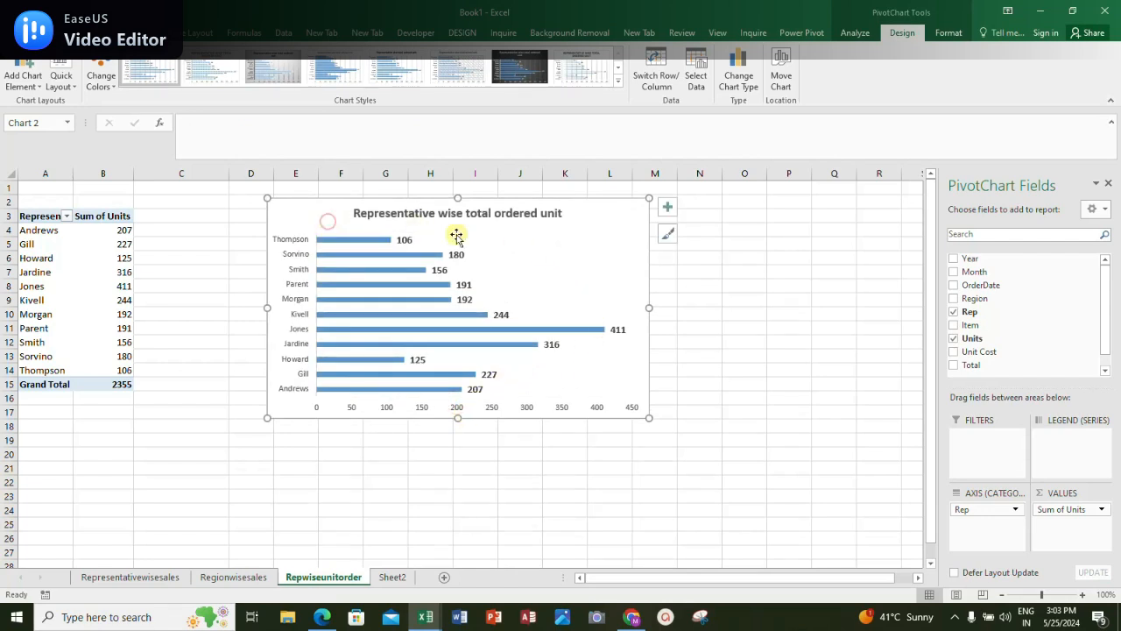
# Replace the PivotTable name of the representative-wise units pivot table
pyautogui.click(86, 225)
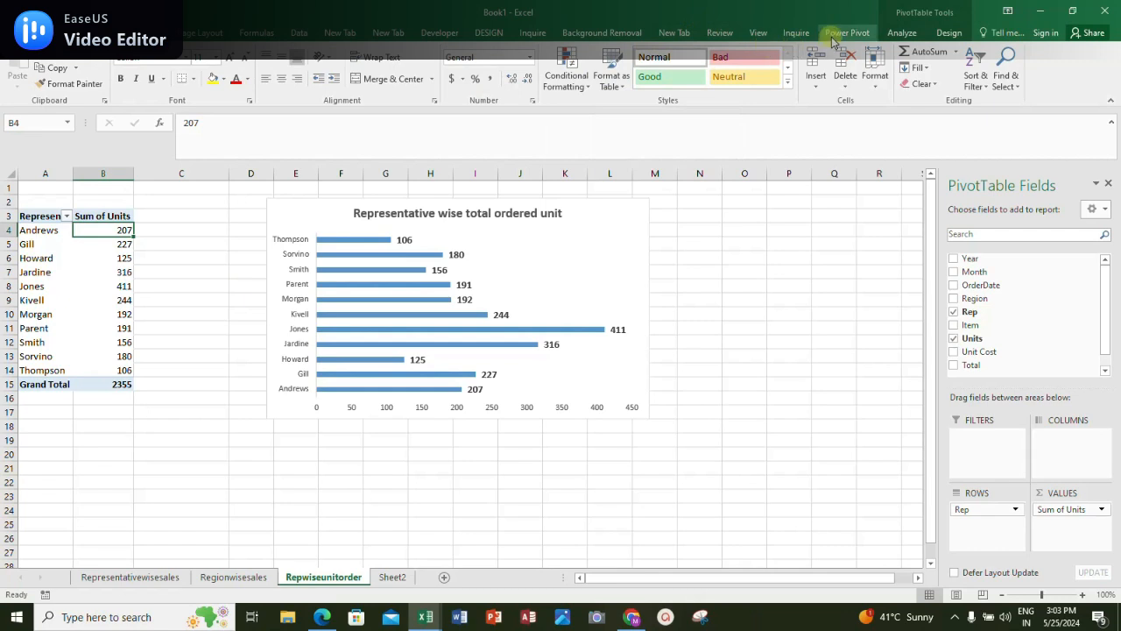
pyautogui.click(908, 37)
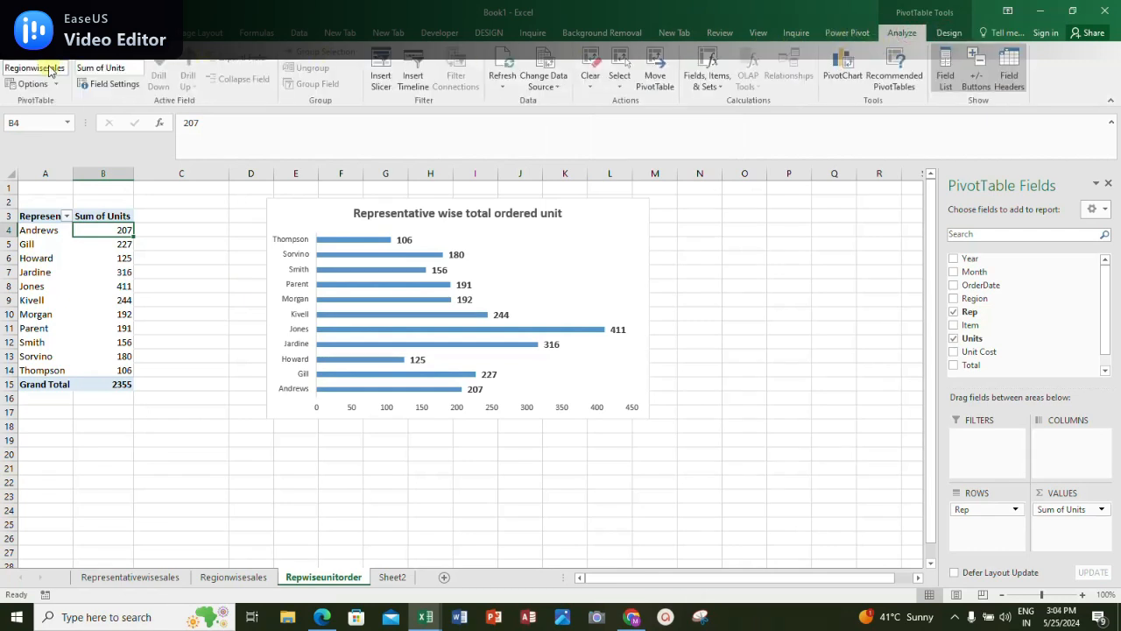
pyautogui.click(50, 70)
pyautogui.write('R')
pyautogui.moveTo(226, 239); pyautogui.dragTo(231, 240)
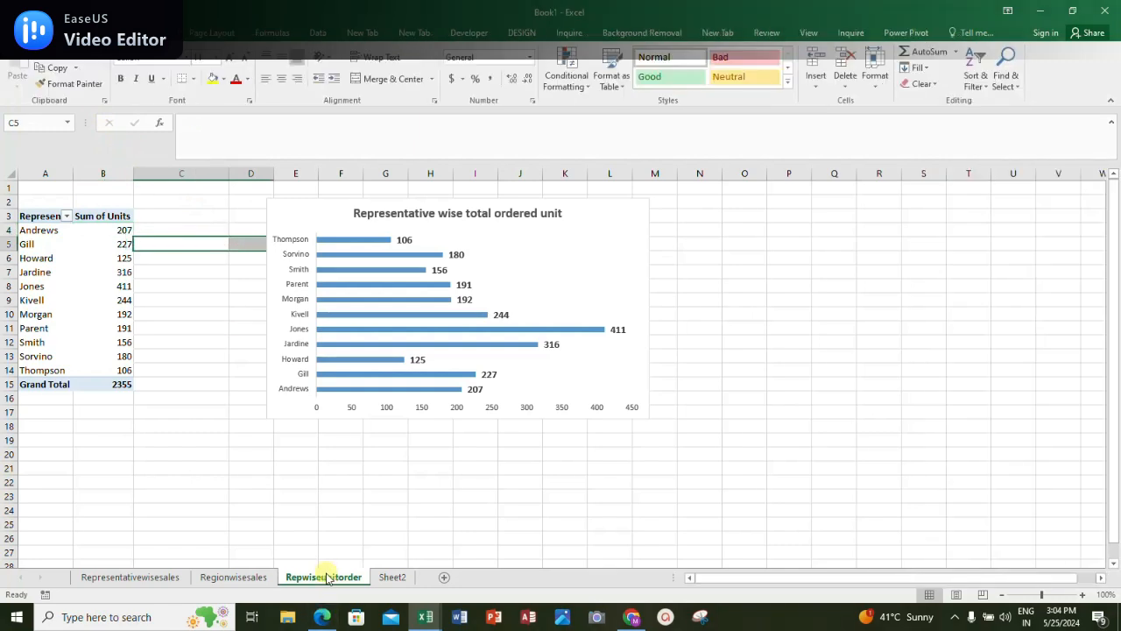
# Duplicate the Repwiseunitorder sheet in front of Sheet2 and delete the chart from the copy
pyautogui.moveTo(317, 578); pyautogui.dragTo(393, 575)
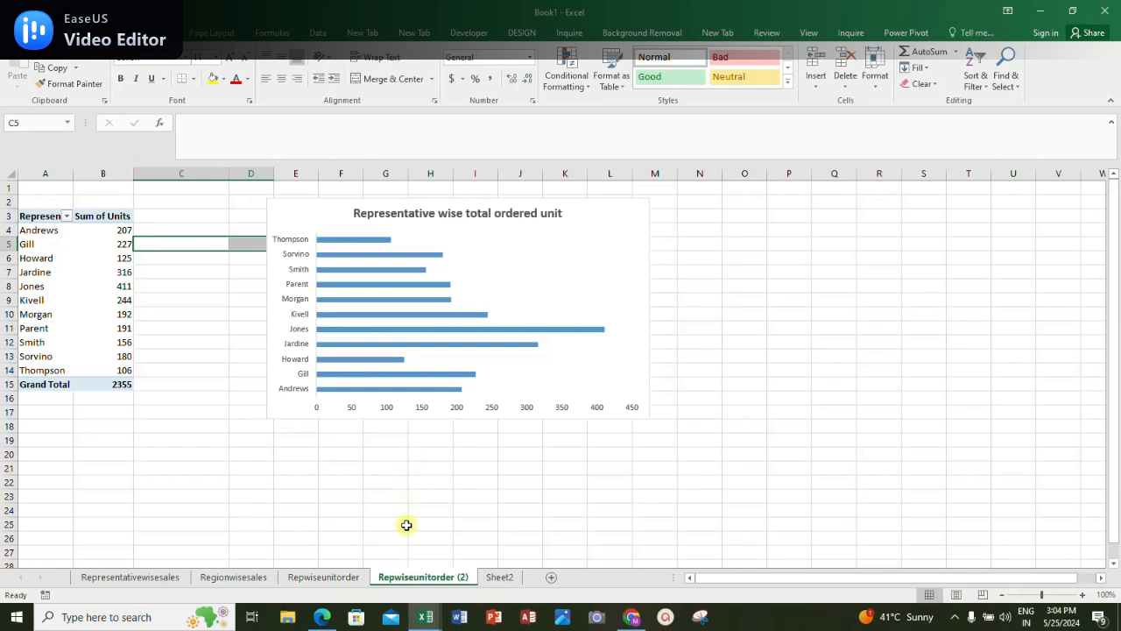
pyautogui.click(320, 216)
pyautogui.press('Delete')
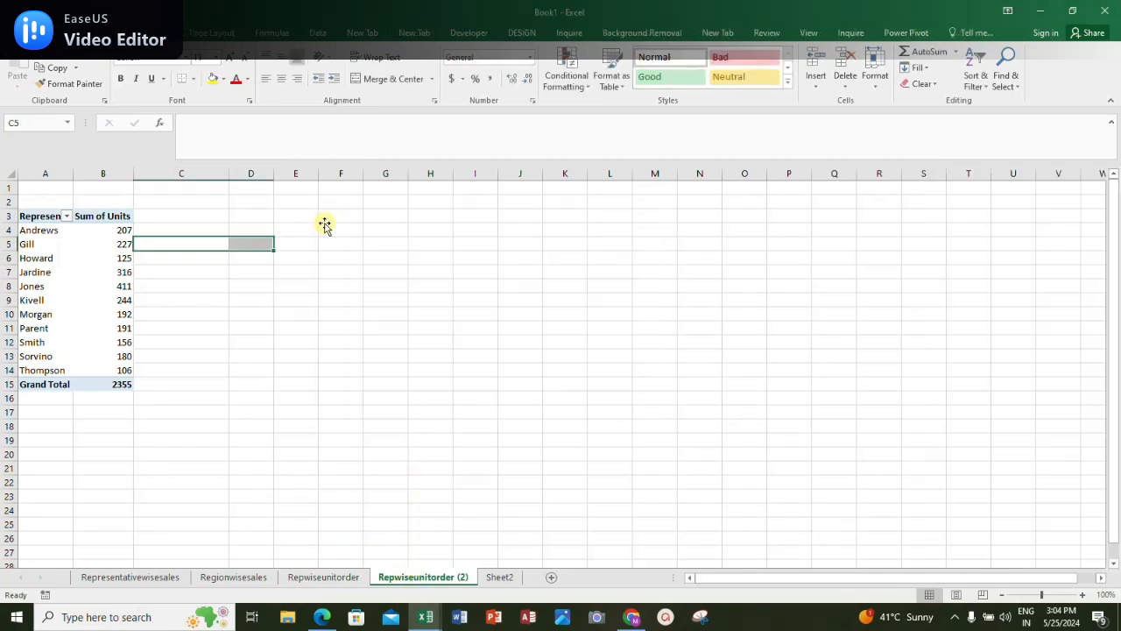
# Check the list of required reports on Sheet2 for the one after the rep-wise units, then return to the copied sheet
pyautogui.click(498, 577)
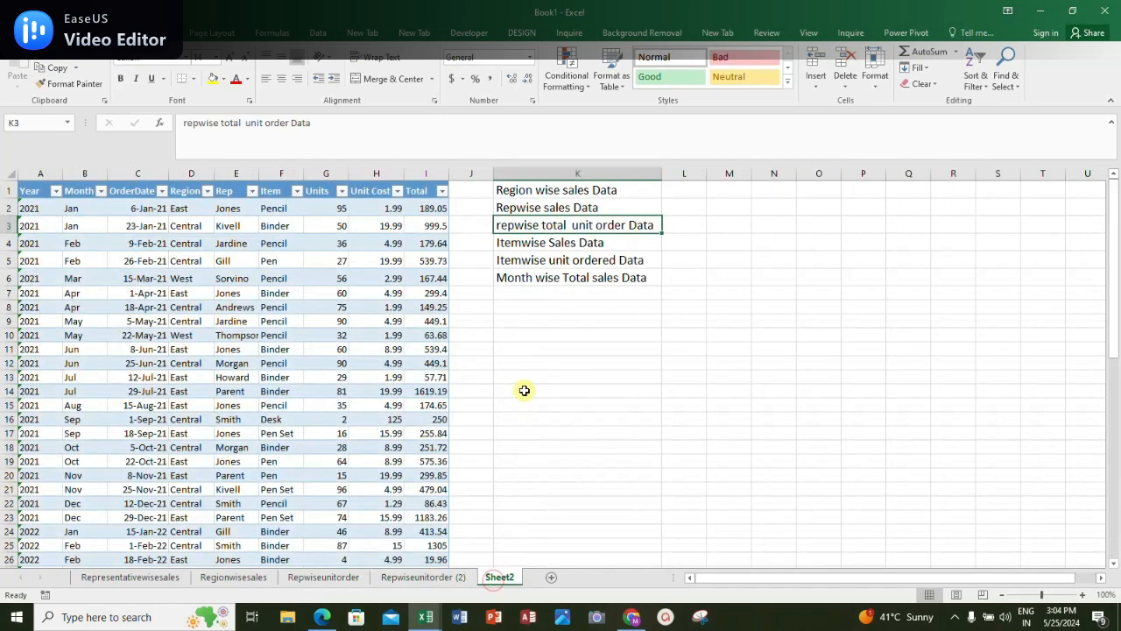
pyautogui.click(547, 258)
pyautogui.click(548, 242)
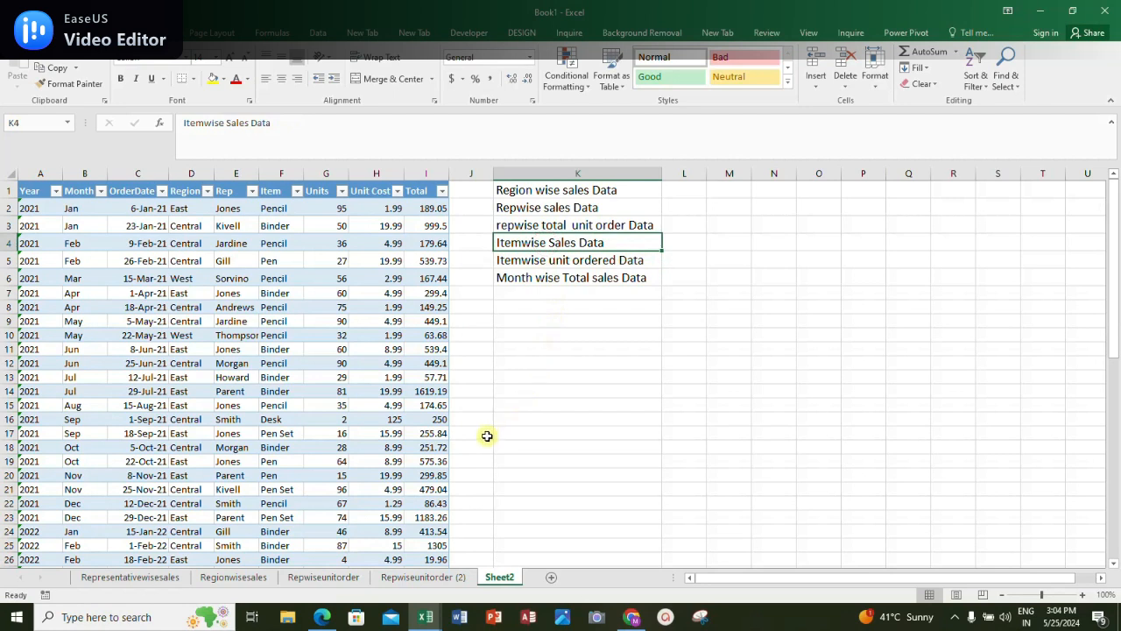
pyautogui.click(456, 580)
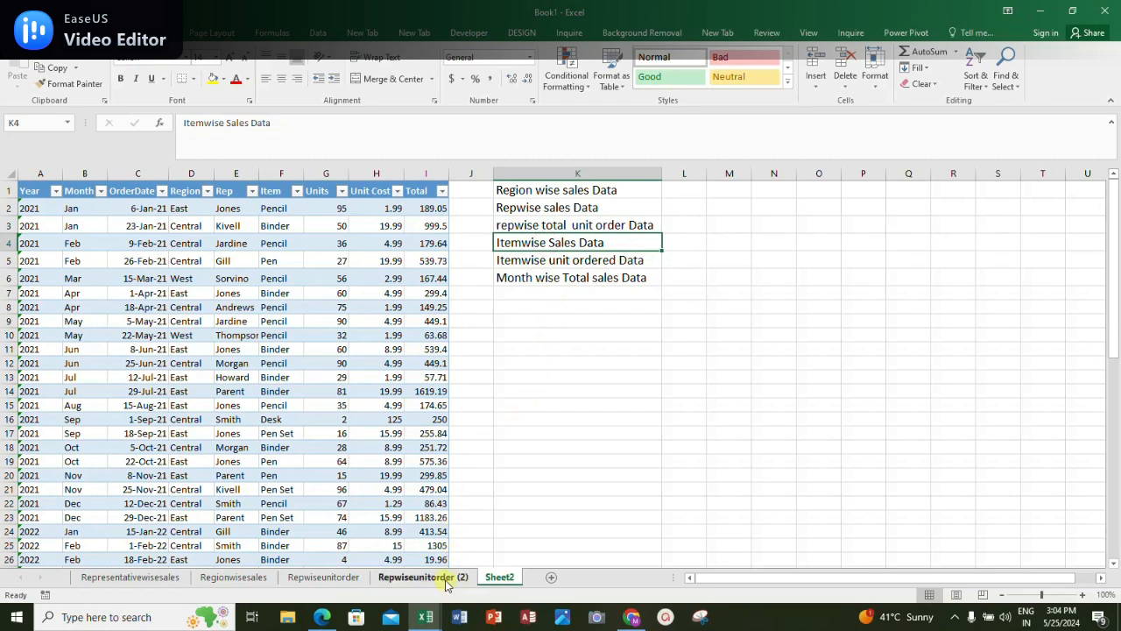
# Replace the Units and Rep fields of the copied pivot table with Total as the value and Item as the rows
pyautogui.click(28, 216)
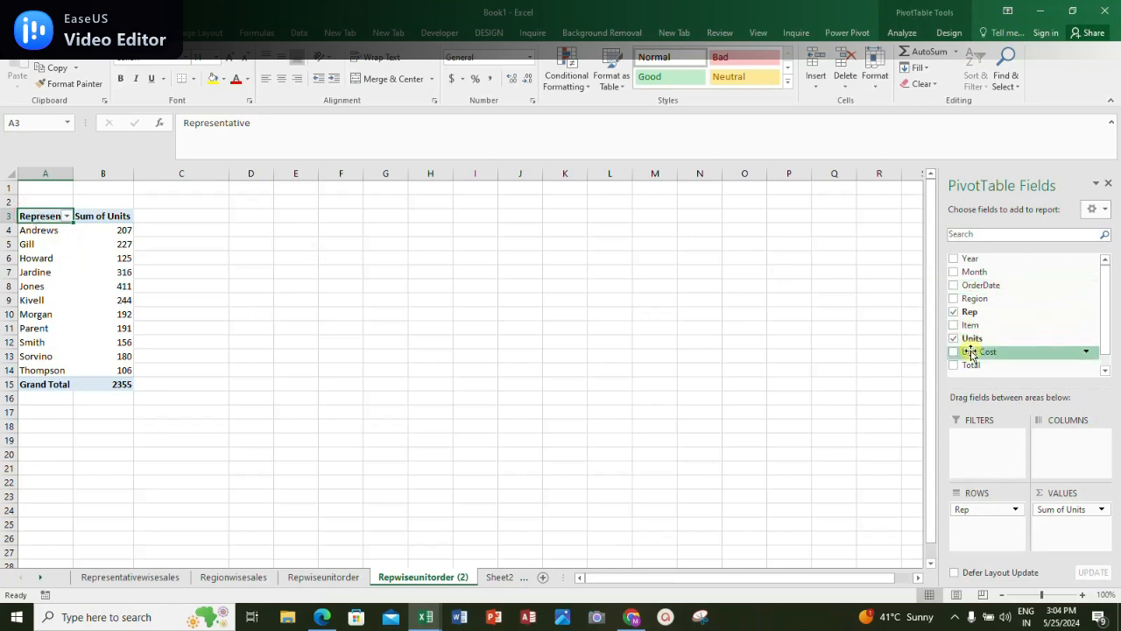
pyautogui.click(954, 338)
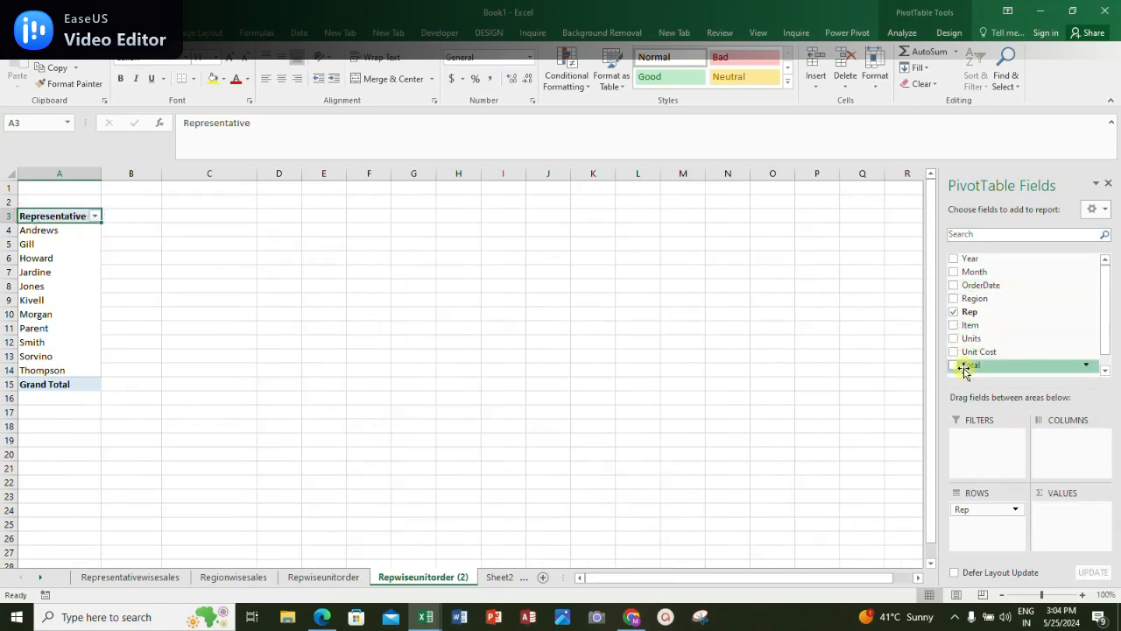
pyautogui.click(954, 366)
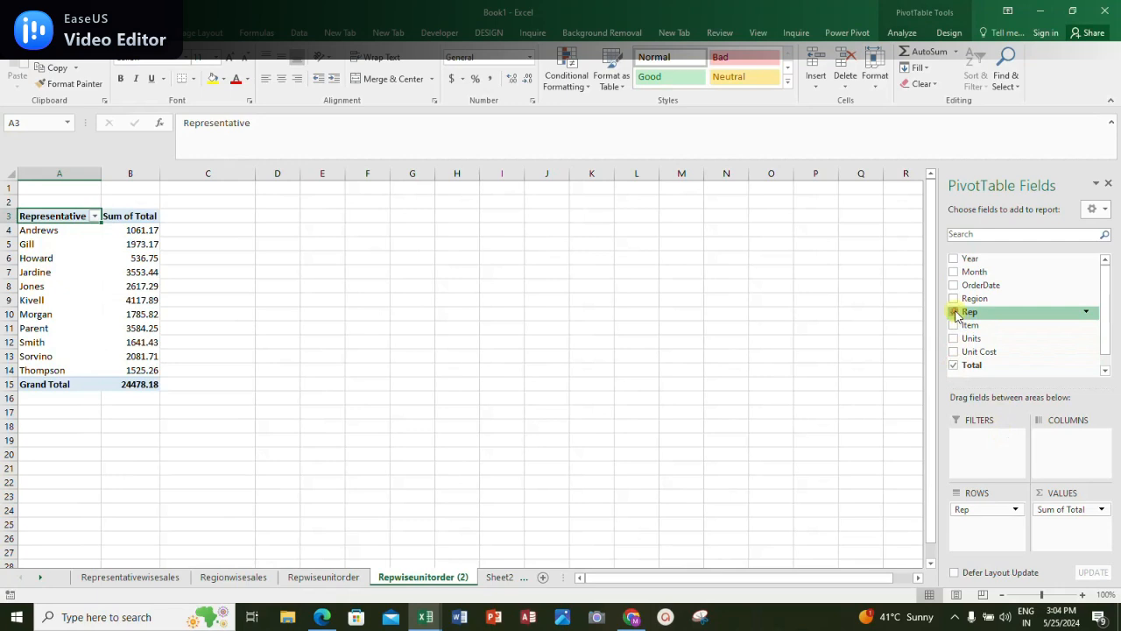
pyautogui.click(953, 312)
pyautogui.click(954, 325)
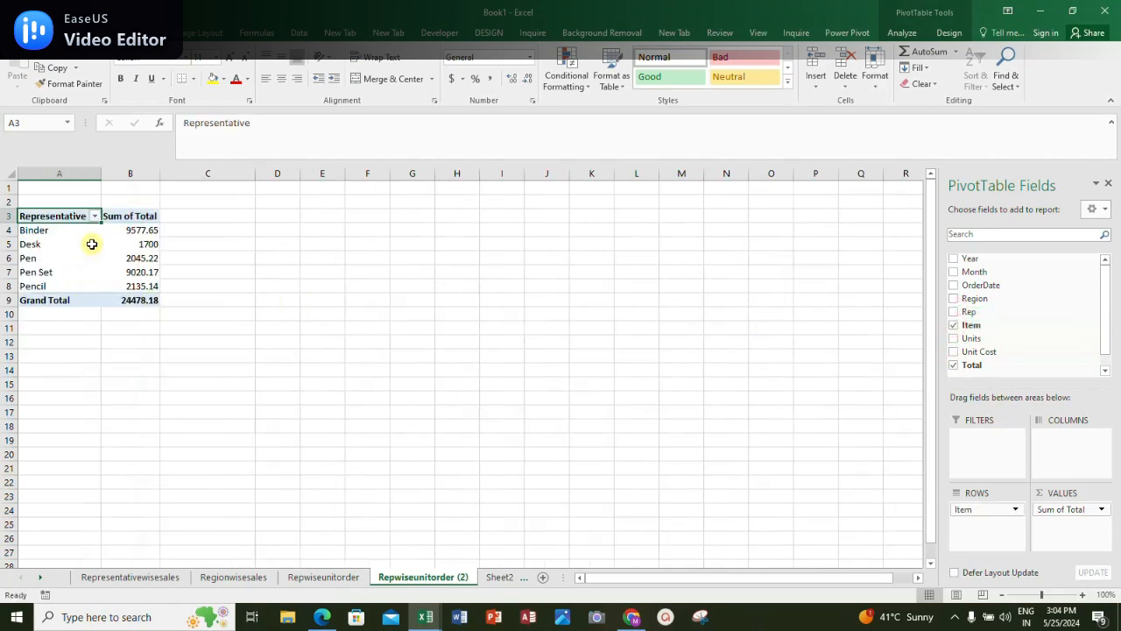
# Format the five item totals in B4:B8 as whole numbers without decimals
pyautogui.moveTo(133, 230); pyautogui.dragTo(140, 285)
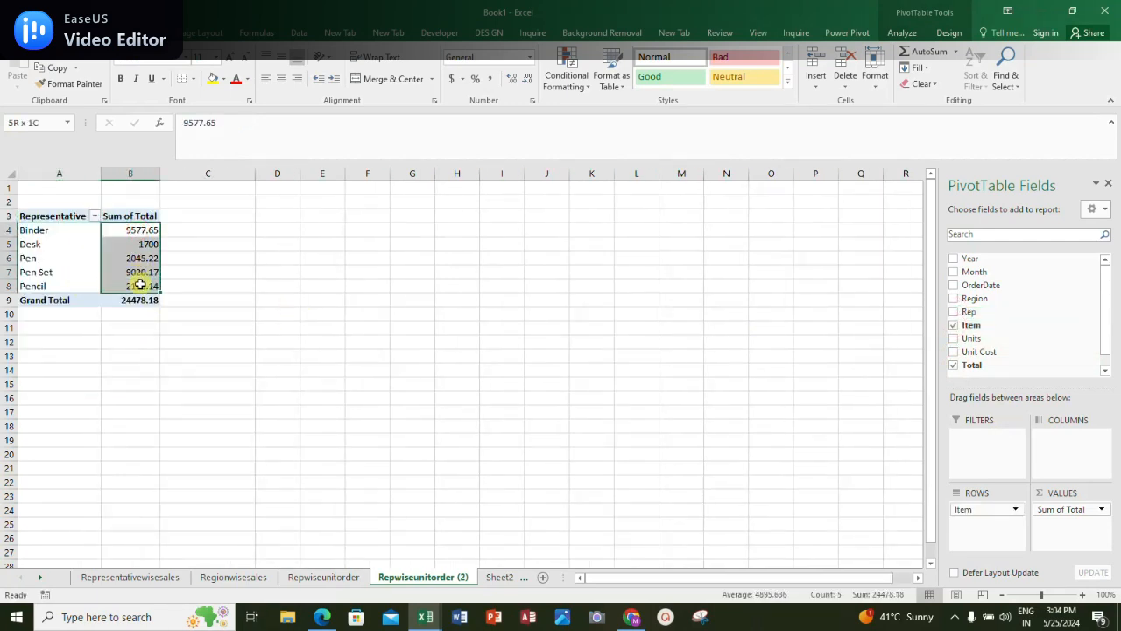
pyautogui.click(525, 84)
pyautogui.click(526, 83)
pyautogui.click(245, 233)
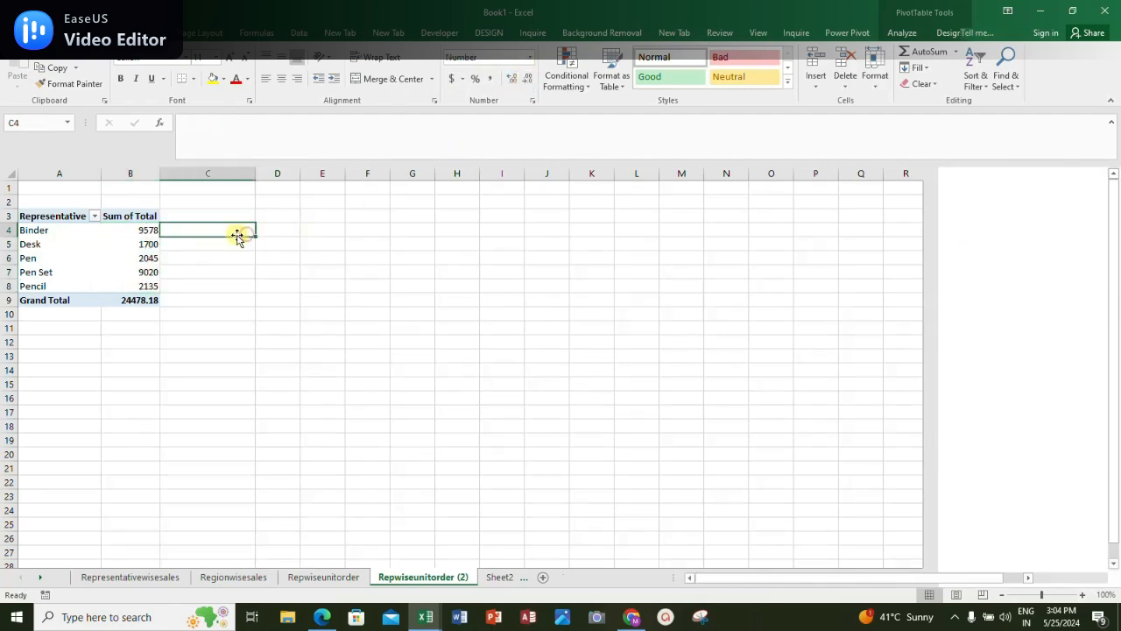
# Rename the pivot table headers in A3 and B3 as "Item Name" and "Total Sales"
pyautogui.click(46, 218)
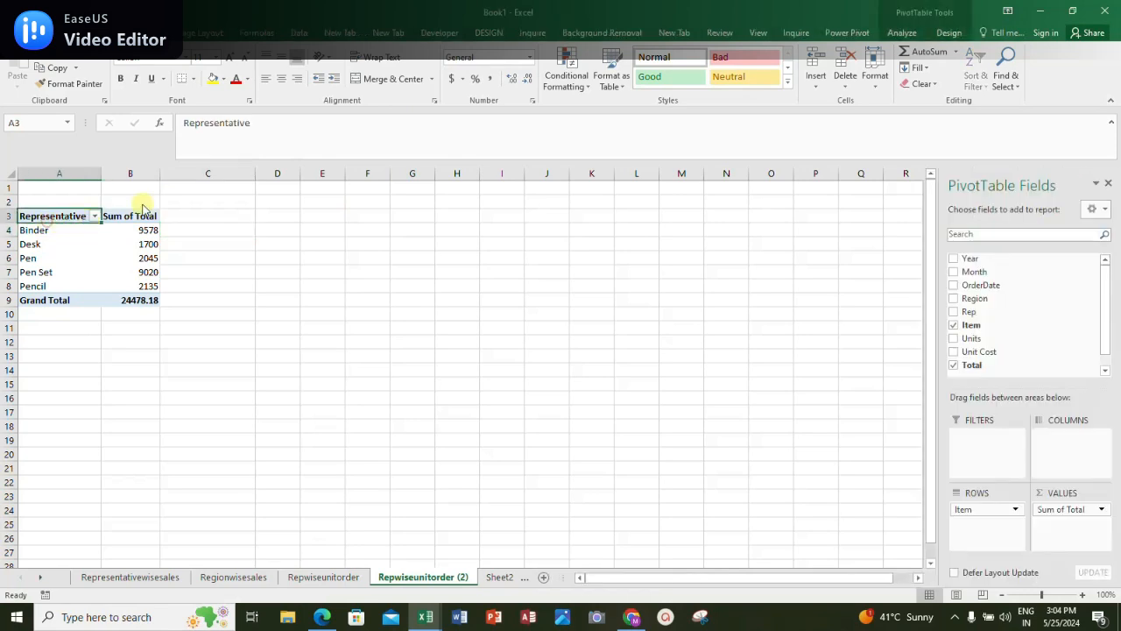
pyautogui.moveTo(253, 124); pyautogui.dragTo(55, 119)
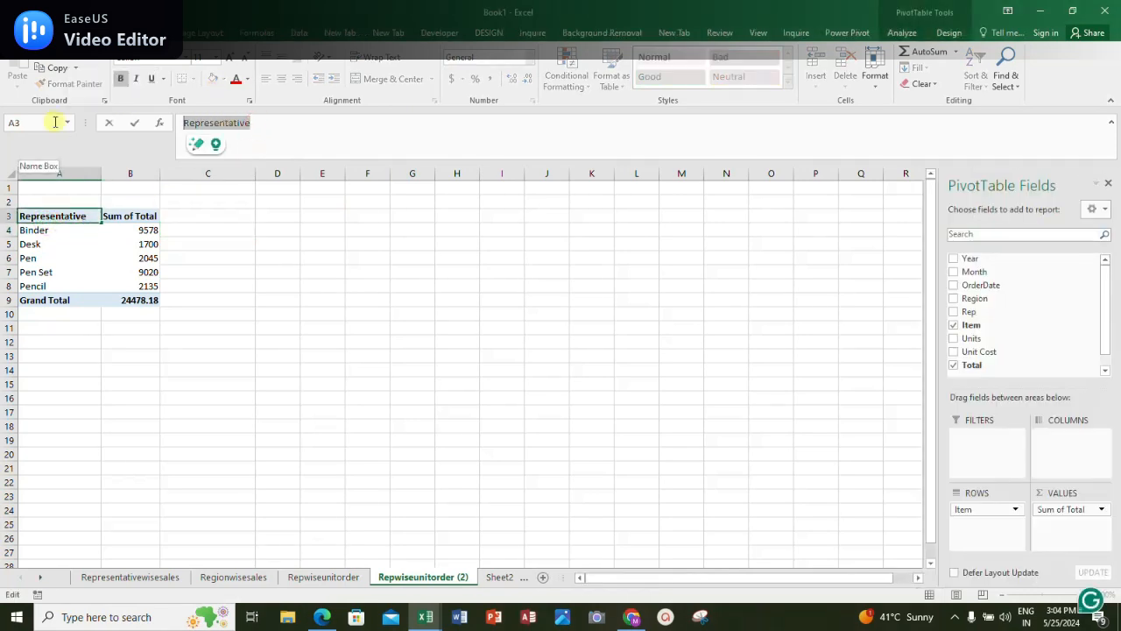
pyautogui.write('Item Name')
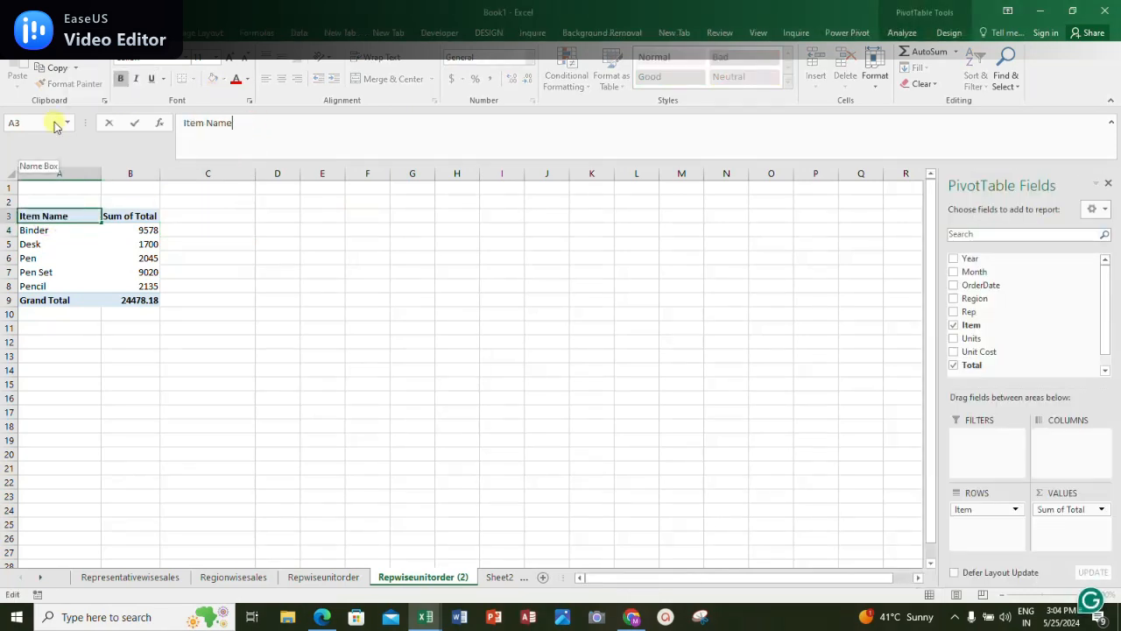
pyautogui.press('Tab')
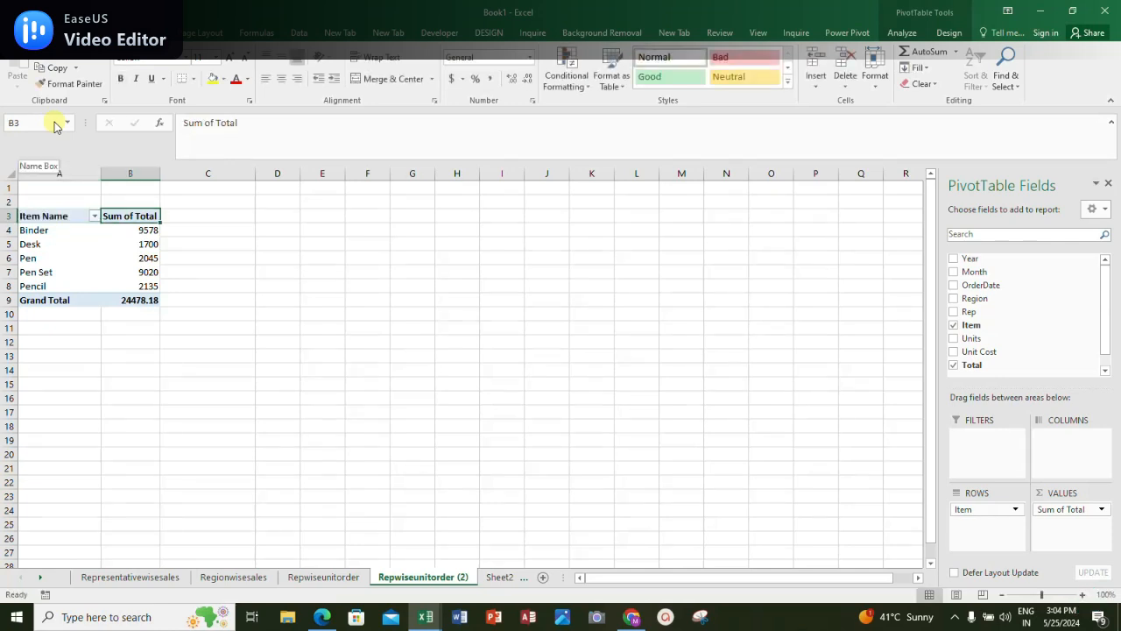
pyautogui.write('Total Sales')
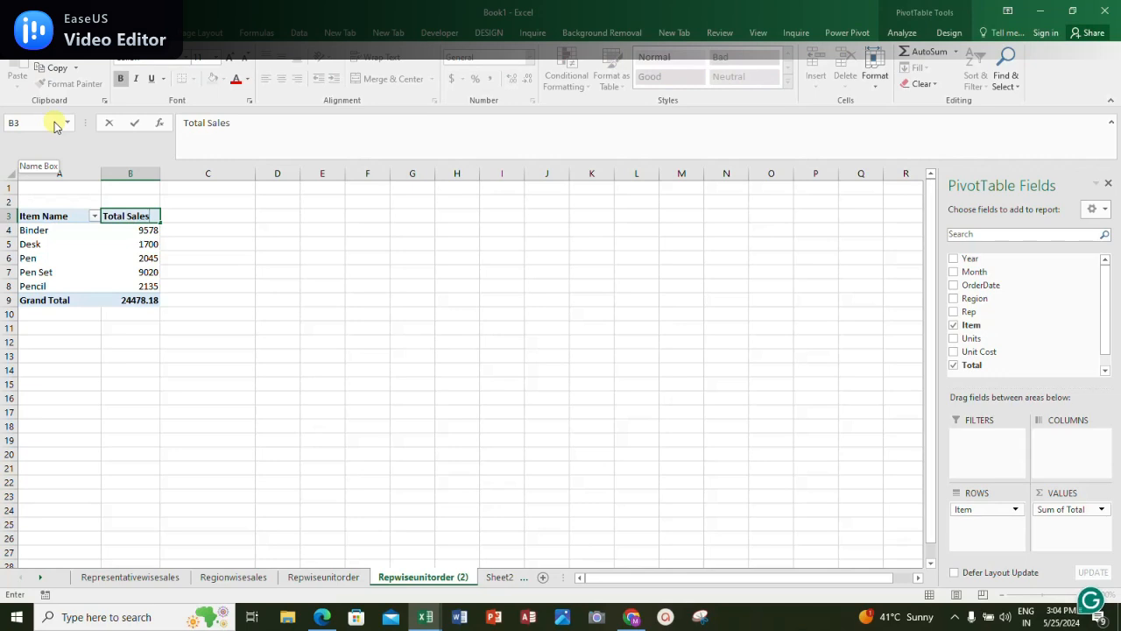
pyautogui.press('Return')
# Insert a basic Line PivotChart of the item-wise sales and place it beside the pivot table, at about columns C to J
pyautogui.moveTo(35, 219); pyautogui.dragTo(130, 286)
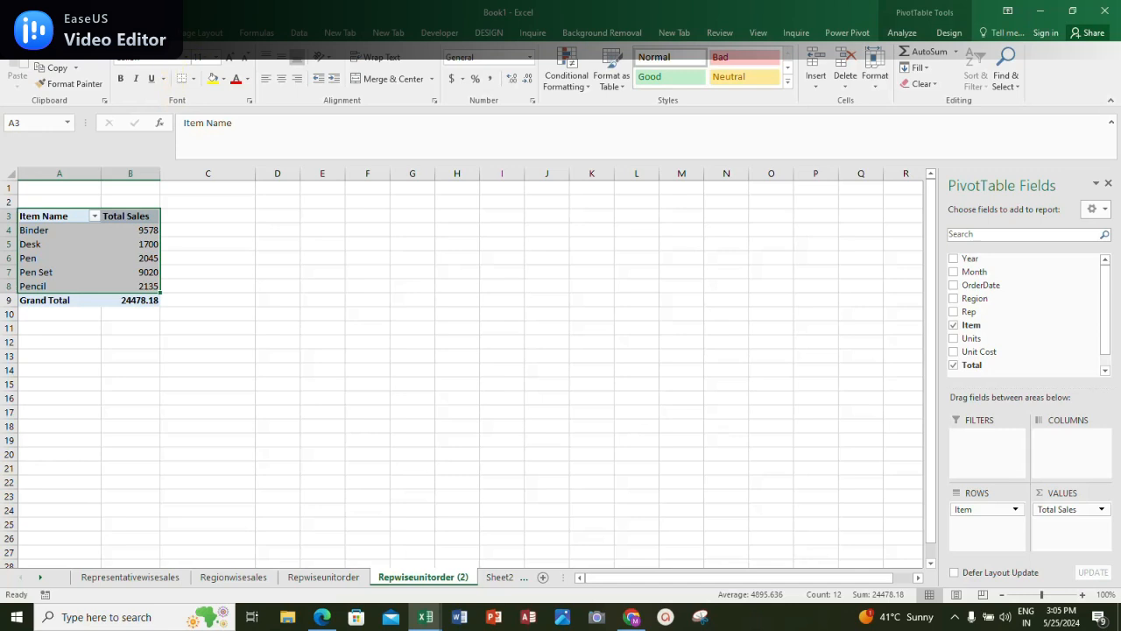
pyautogui.click(145, 34)
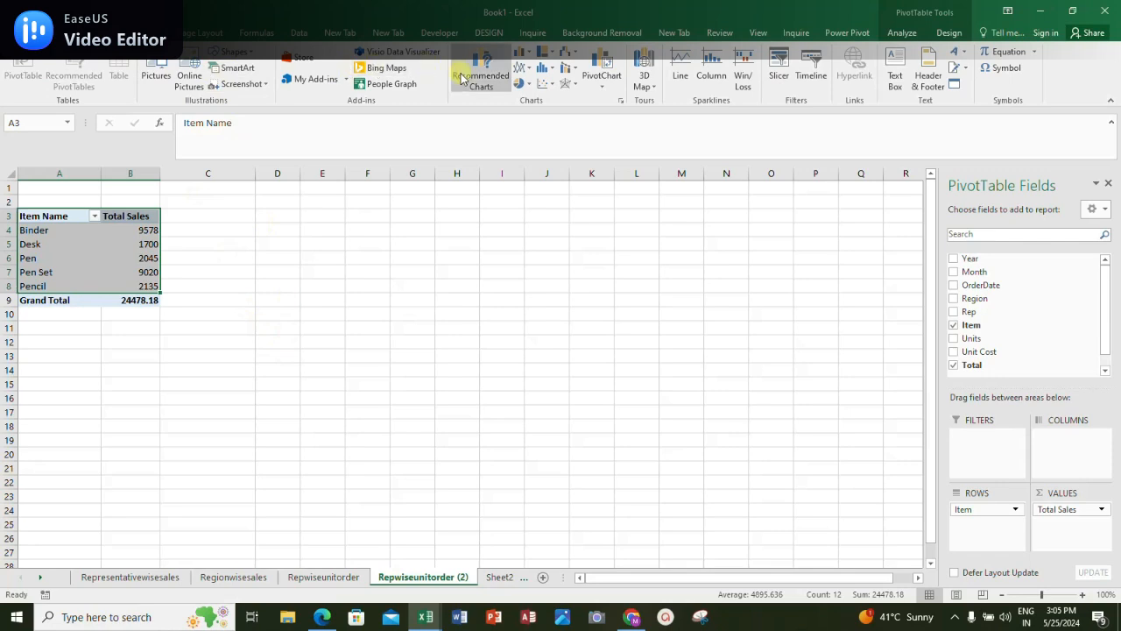
pyautogui.click(501, 578)
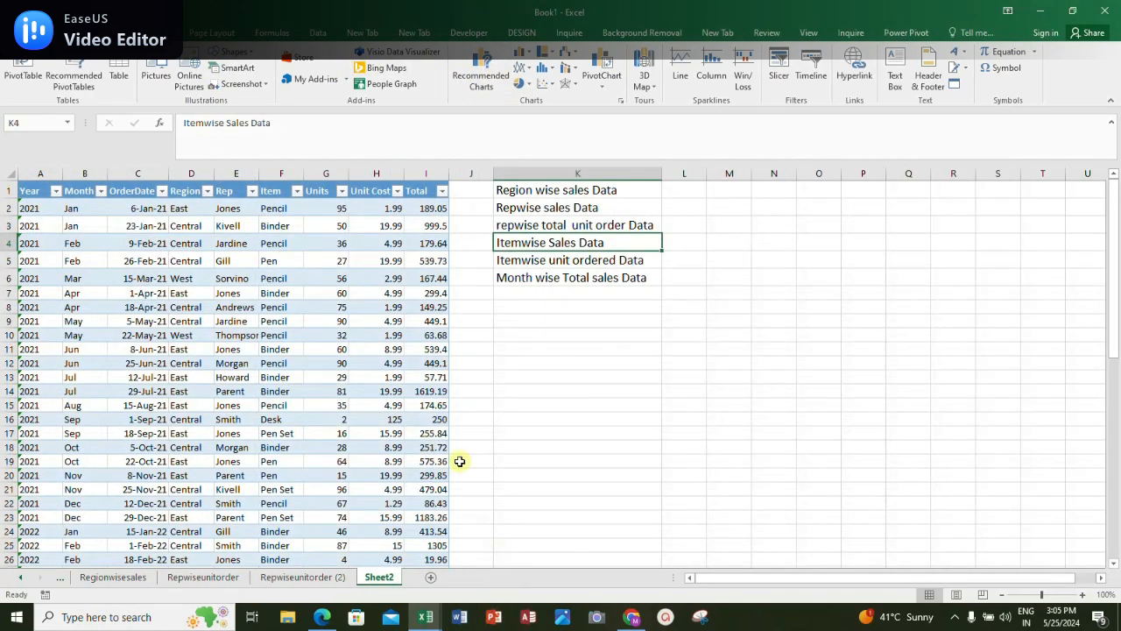
pyautogui.click(325, 576)
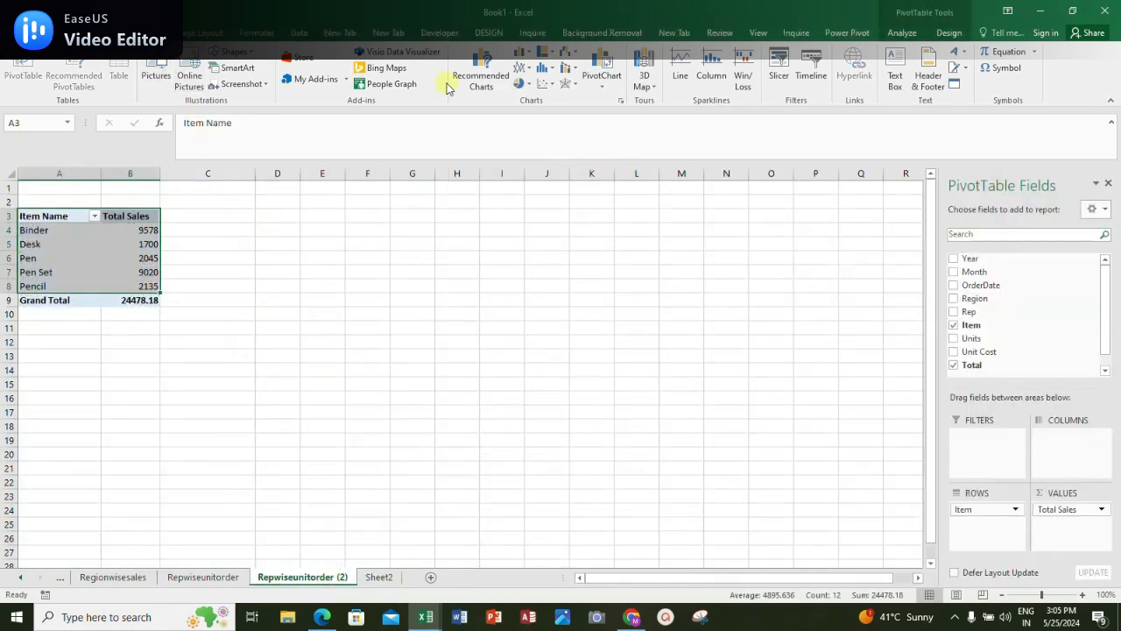
pyautogui.click(601, 65)
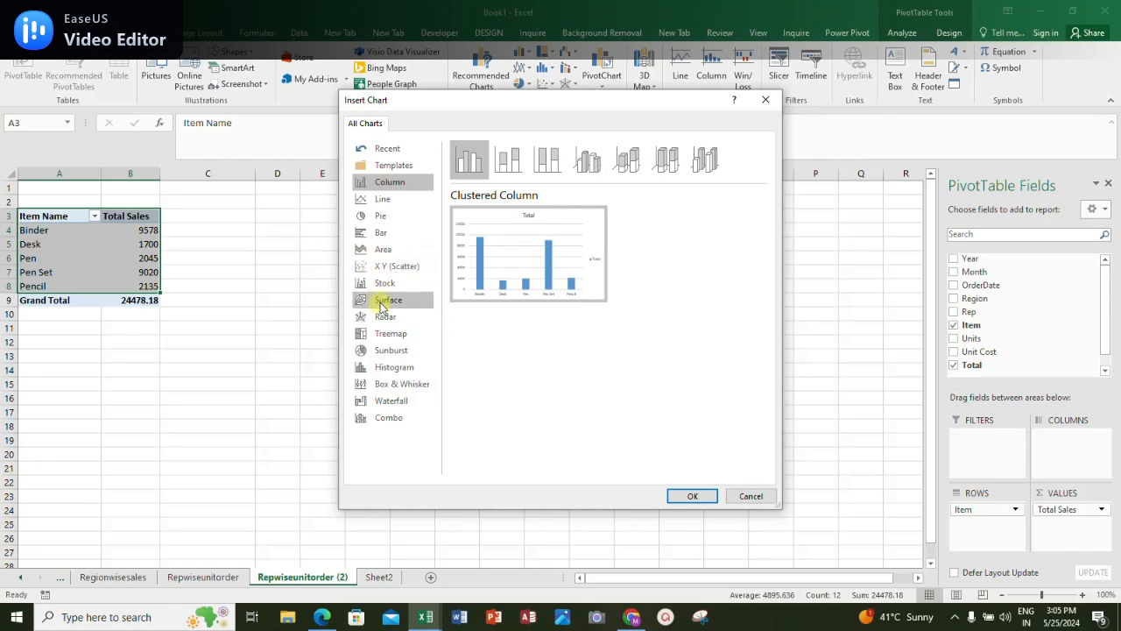
pyautogui.click(381, 202)
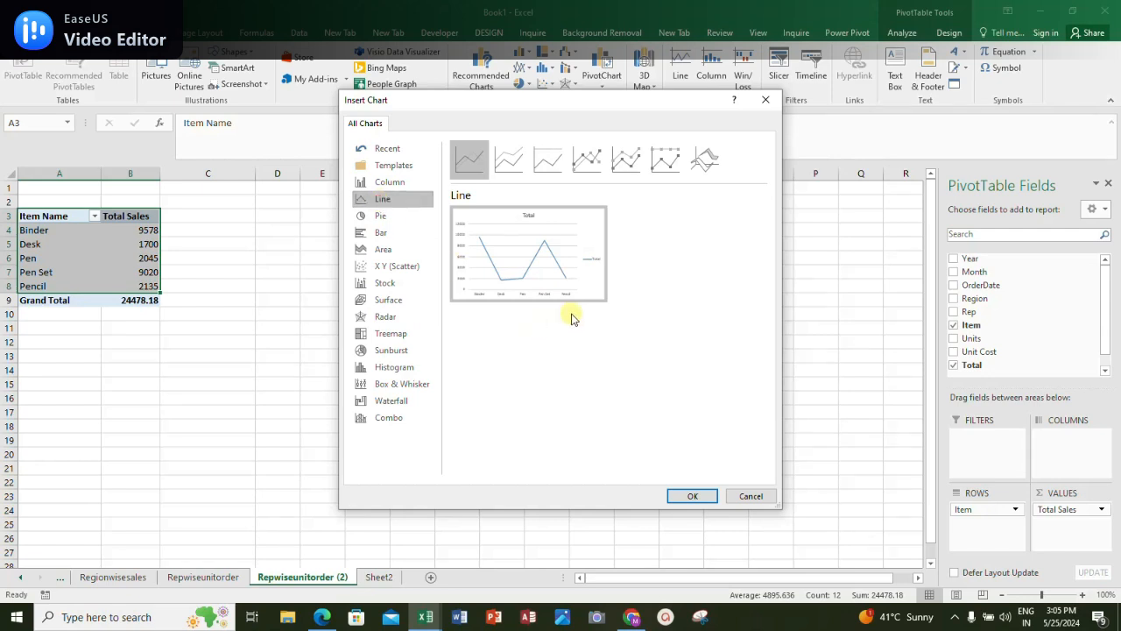
pyautogui.click(503, 164)
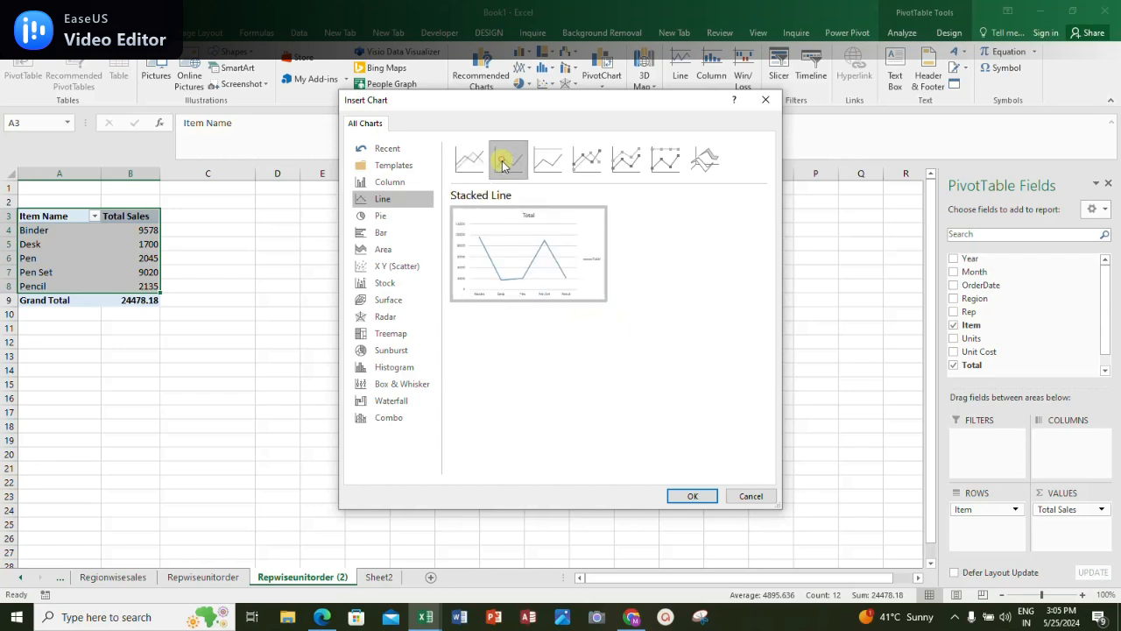
pyautogui.click(585, 164)
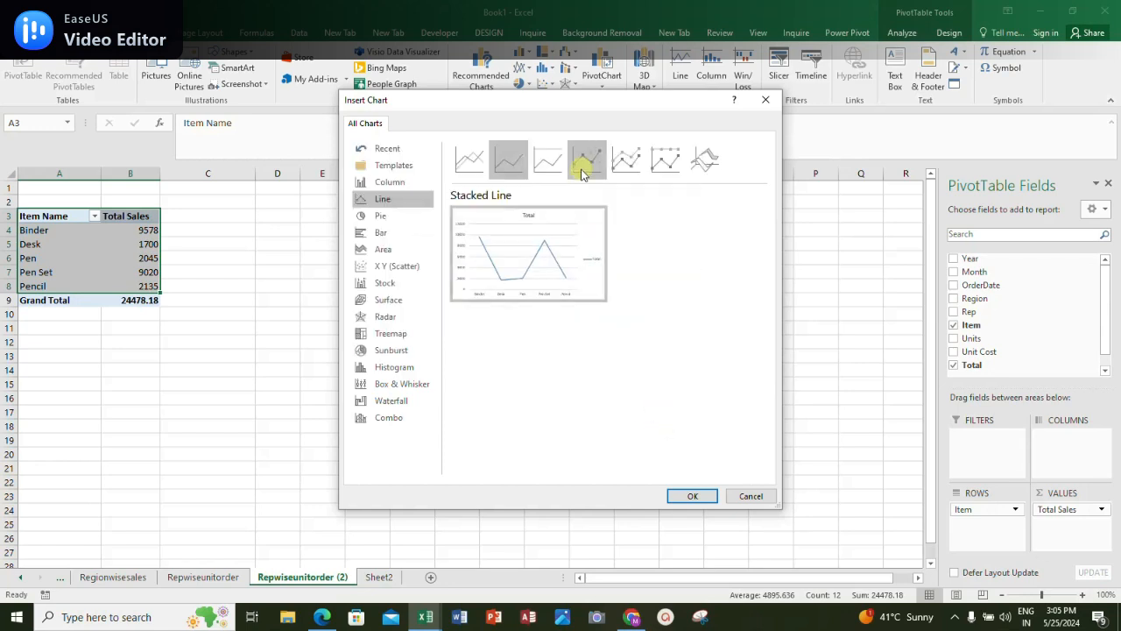
pyautogui.click(470, 163)
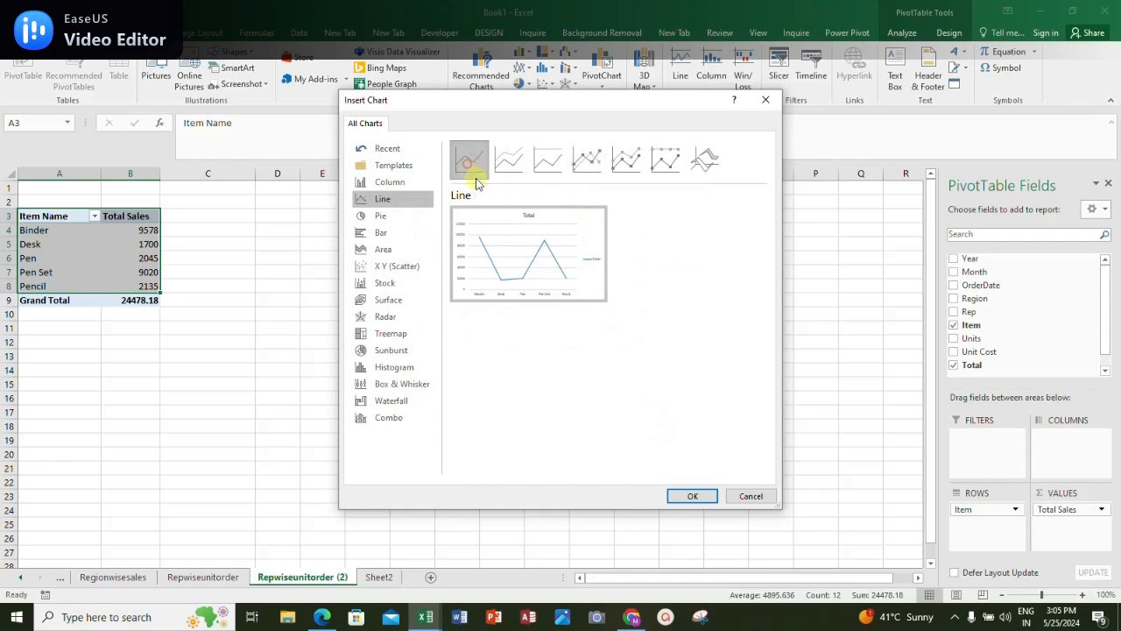
pyautogui.click(692, 496)
pyautogui.moveTo(419, 308); pyautogui.dragTo(339, 218)
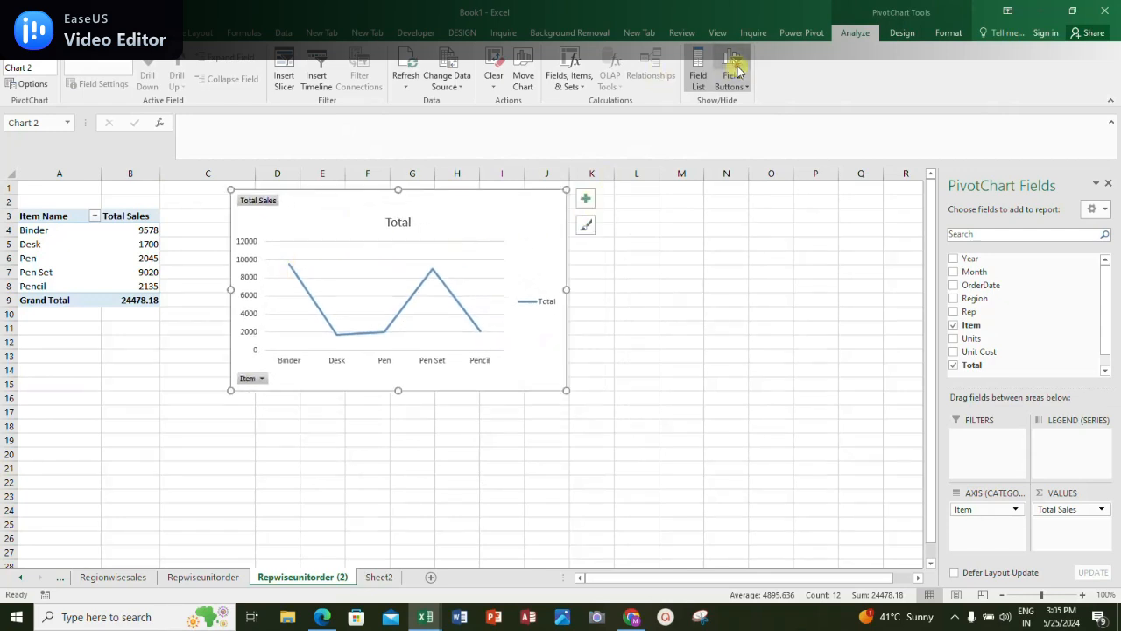
# Hide the field buttons, legend and gridlines of the item-wise line chart
pyautogui.click(734, 68)
pyautogui.click(585, 205)
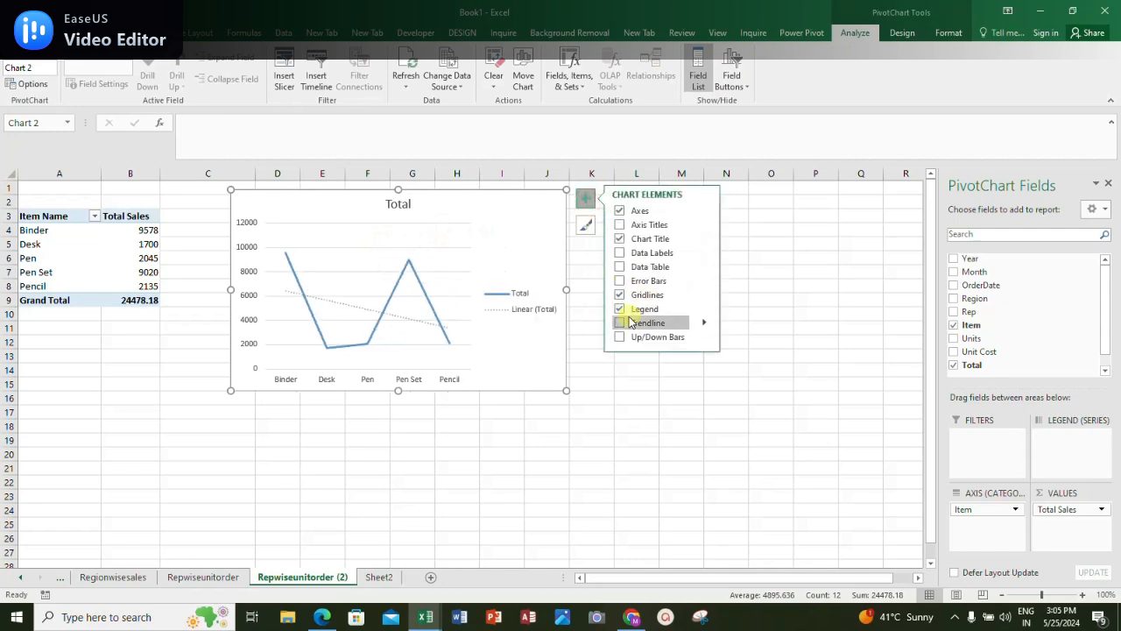
pyautogui.click(620, 308)
pyautogui.click(620, 294)
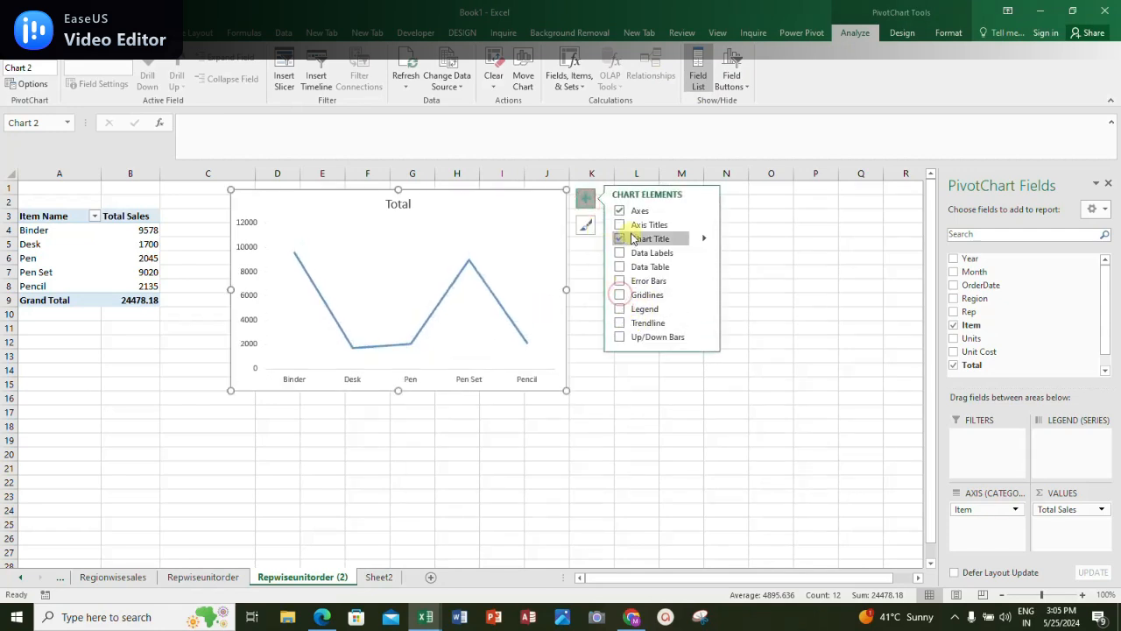
# Change the line chart's title to "Itemwise sales summary"
pyautogui.click(408, 204)
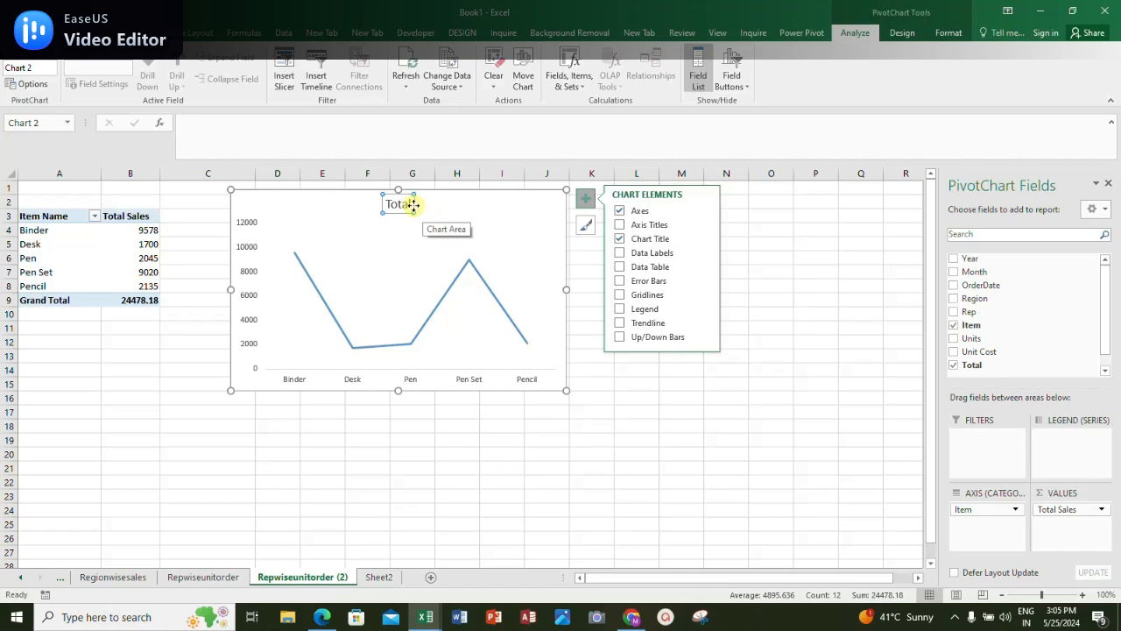
pyautogui.click(410, 204)
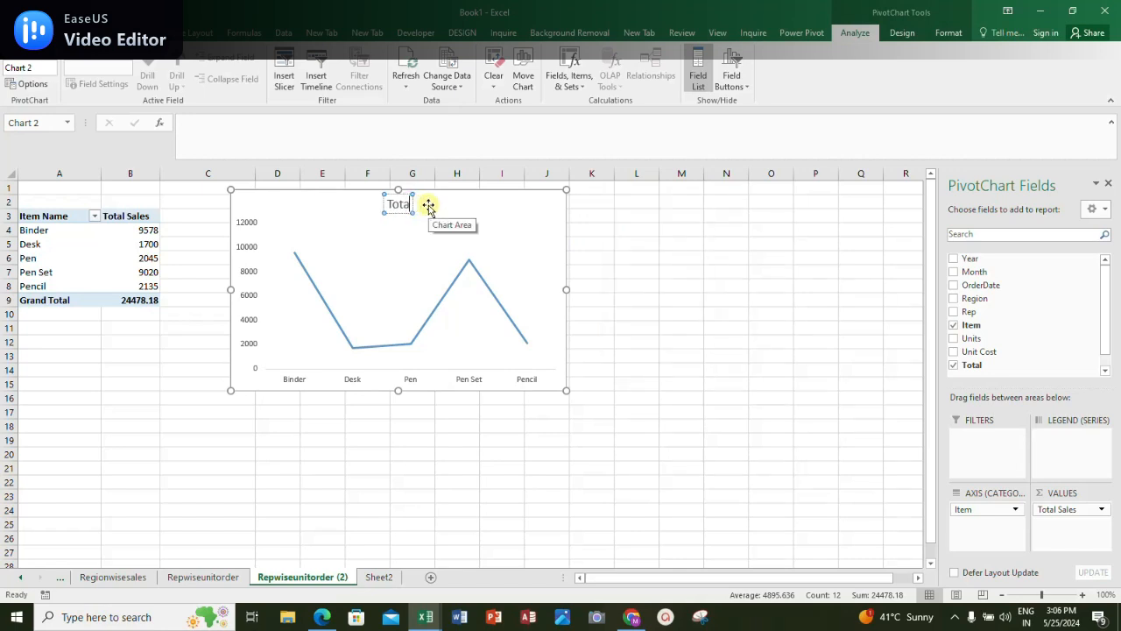
pyautogui.write('item')
pyautogui.press('BackSpace')
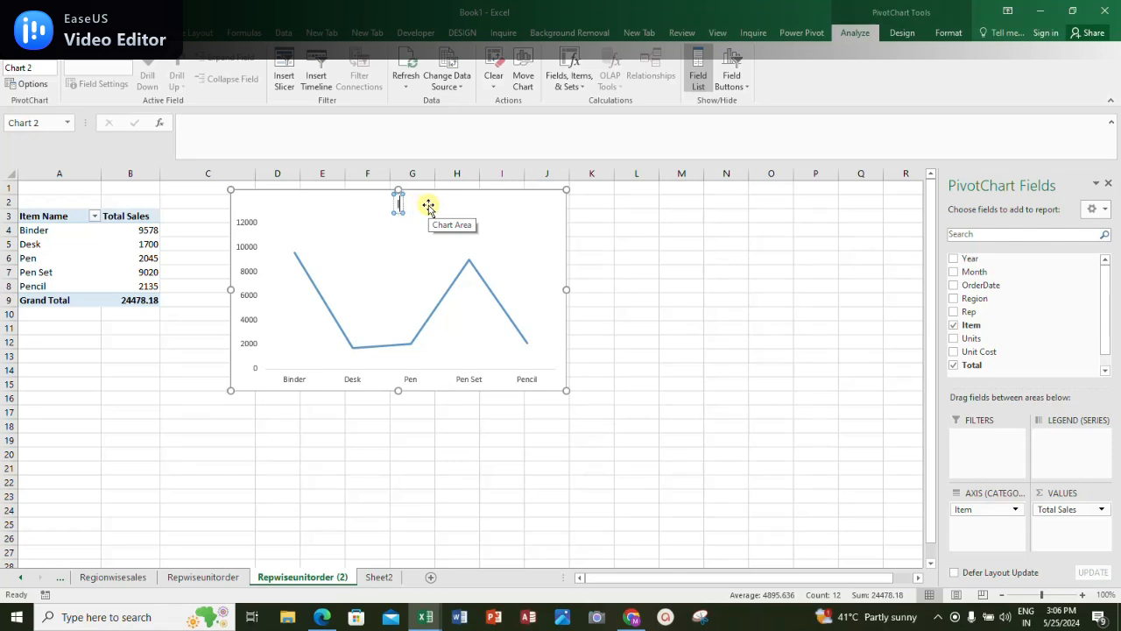
pyautogui.write('wise')
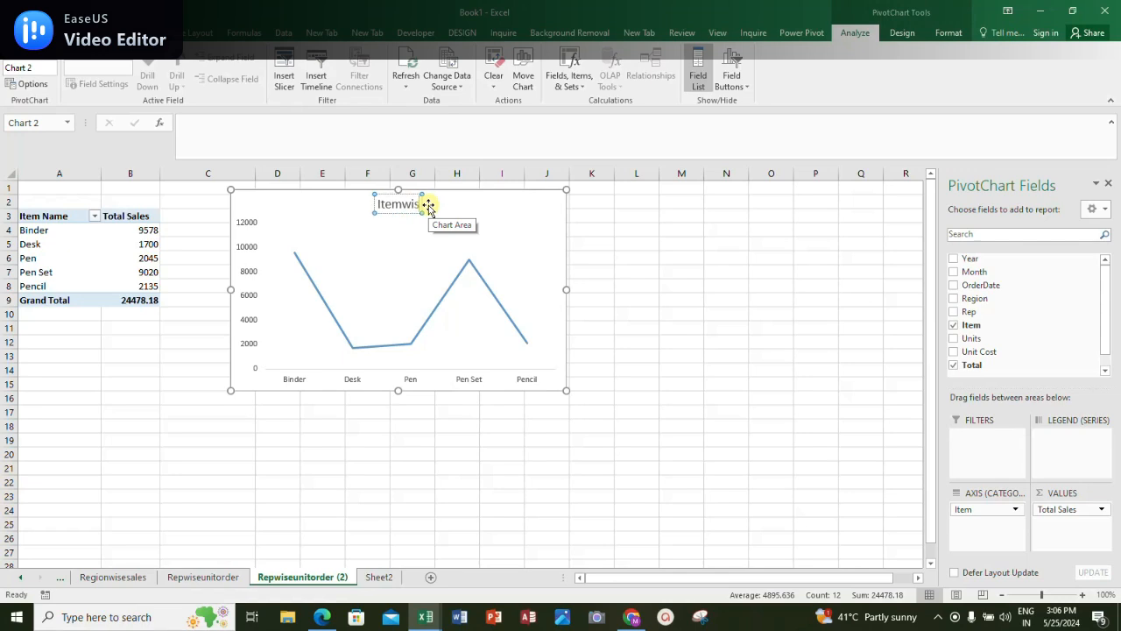
pyautogui.write(' sales')
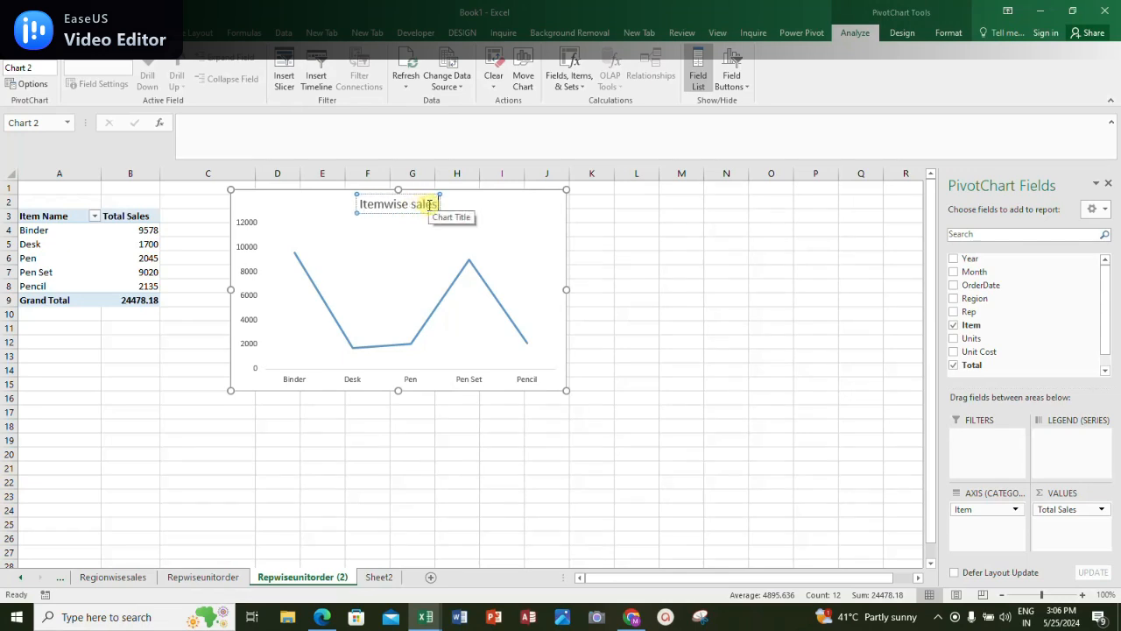
pyautogui.write(' summary')
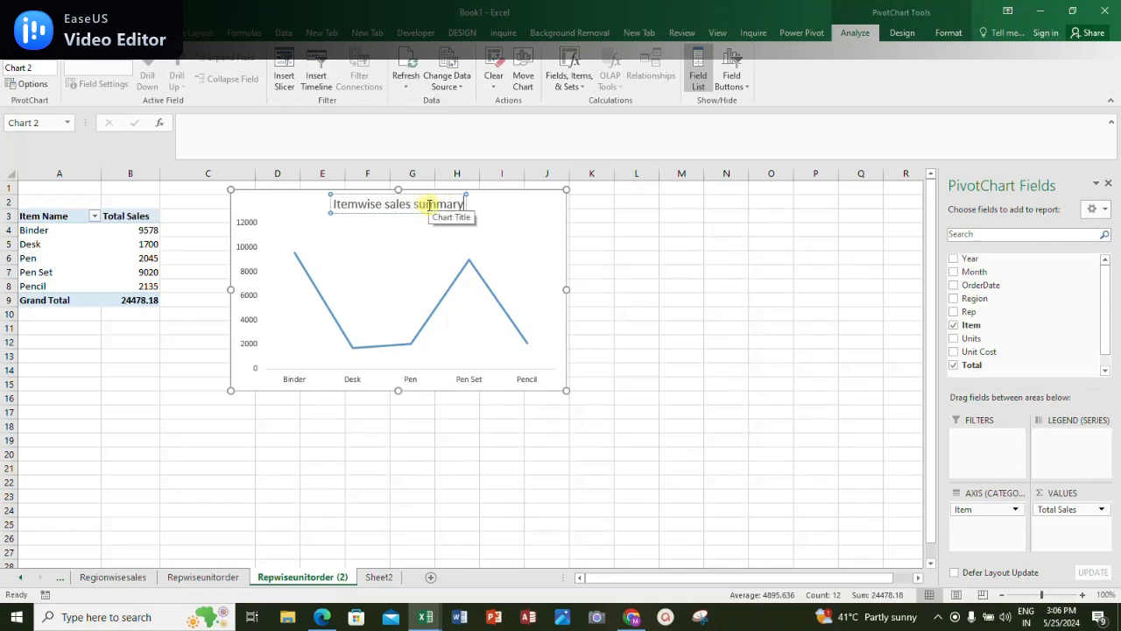
# Select the whole text of the line chart's title
pyautogui.tripleClick(345, 203)
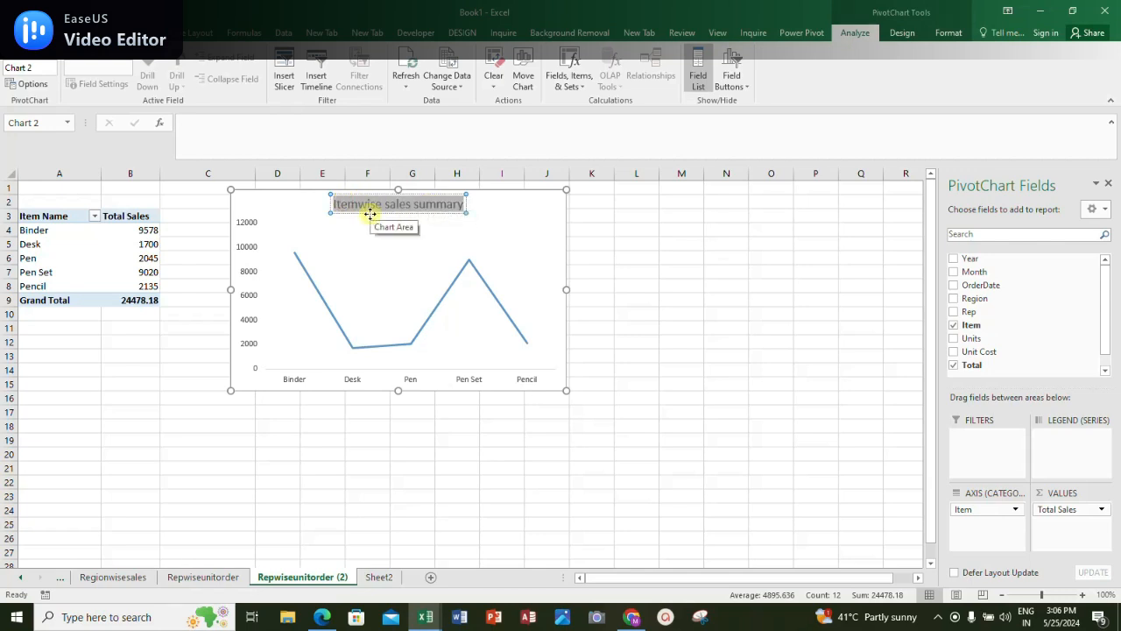
# Add data labels to the line series of the Itemwise sales summary chart
pyautogui.click(711, 327)
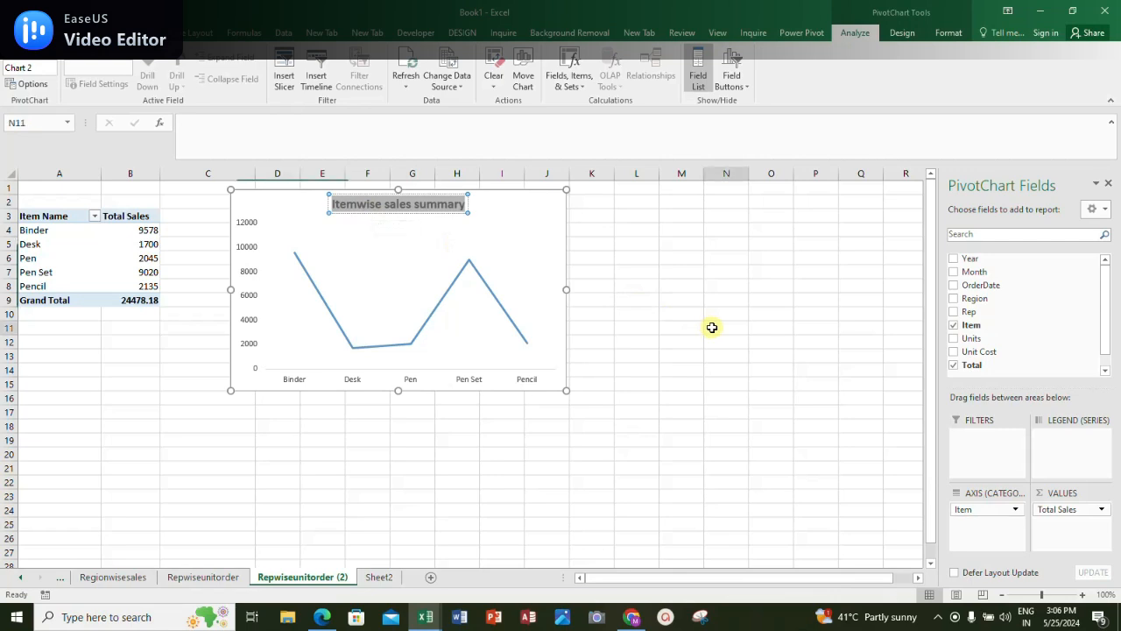
pyautogui.click(469, 260)
pyautogui.rightClick(470, 261)
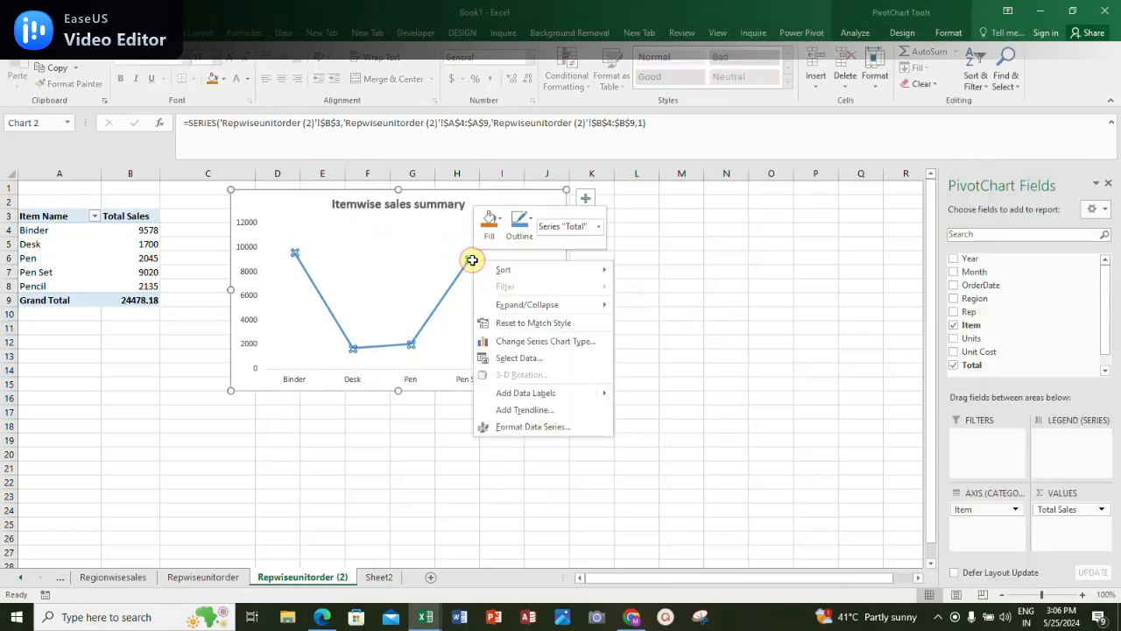
pyautogui.click(538, 391)
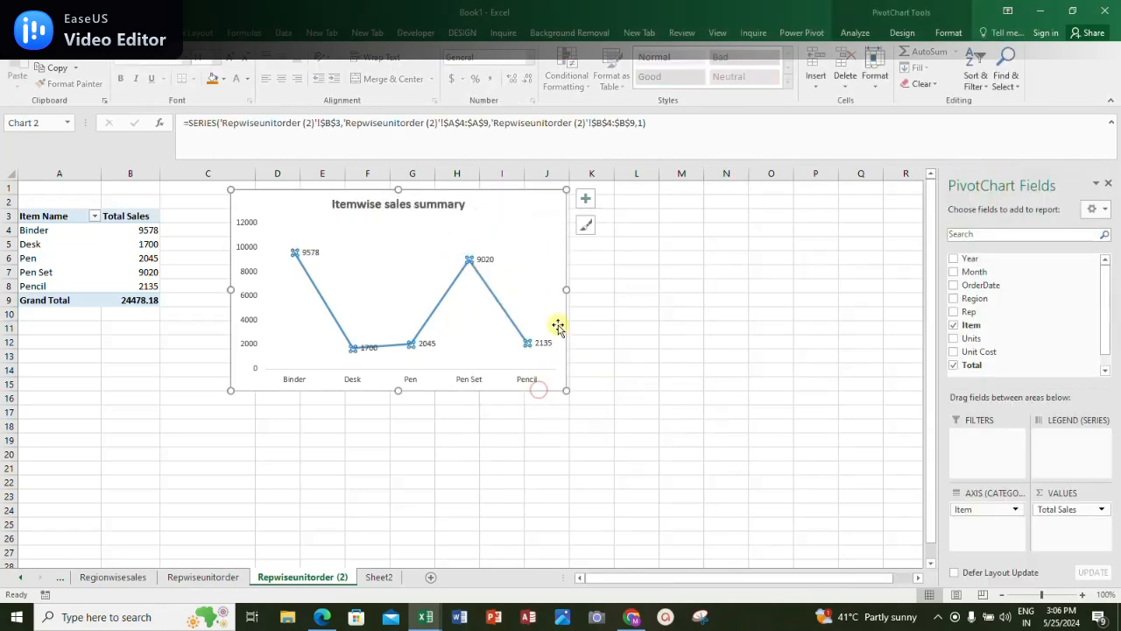
# Format the line chart's data labels in bold with font size 11
pyautogui.click(486, 258)
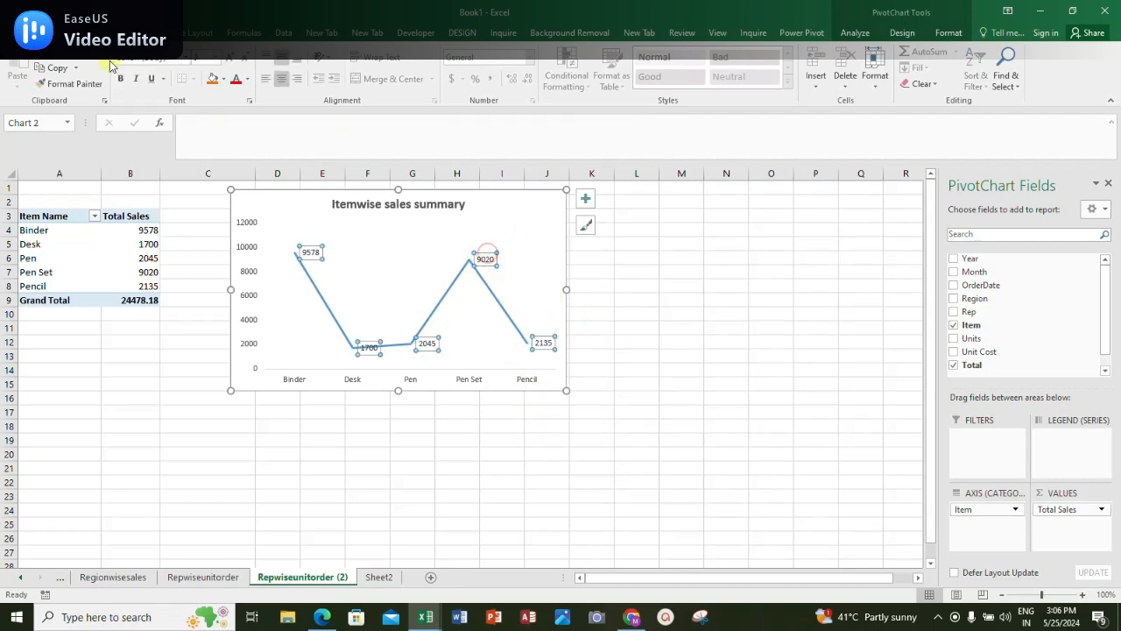
pyautogui.click(216, 59)
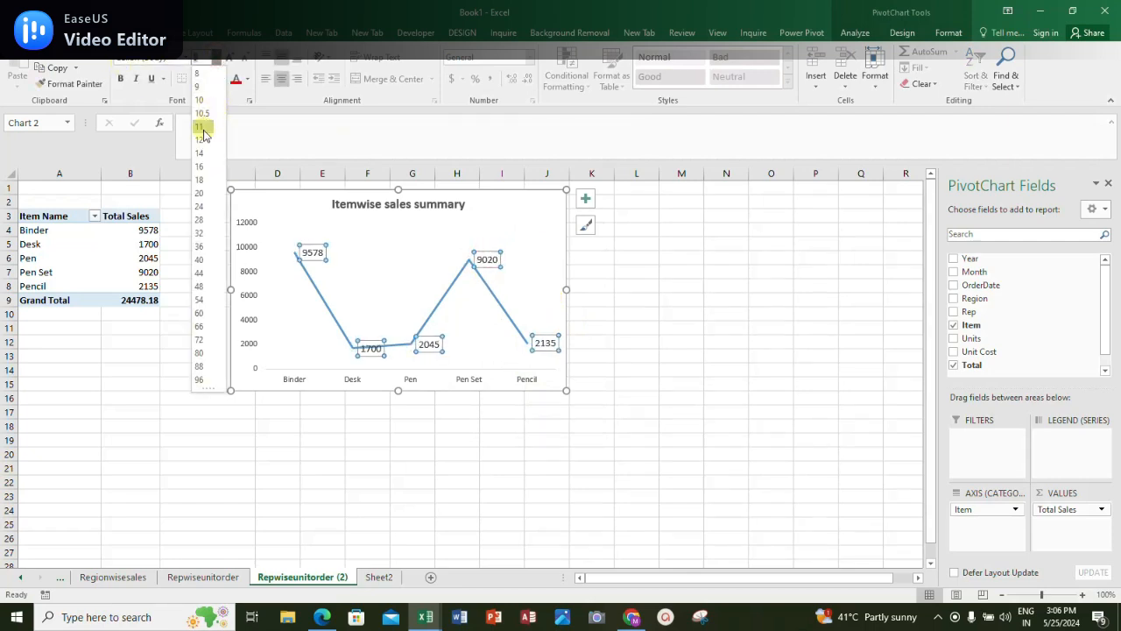
pyautogui.click(202, 130)
pyautogui.click(123, 81)
pyautogui.click(476, 225)
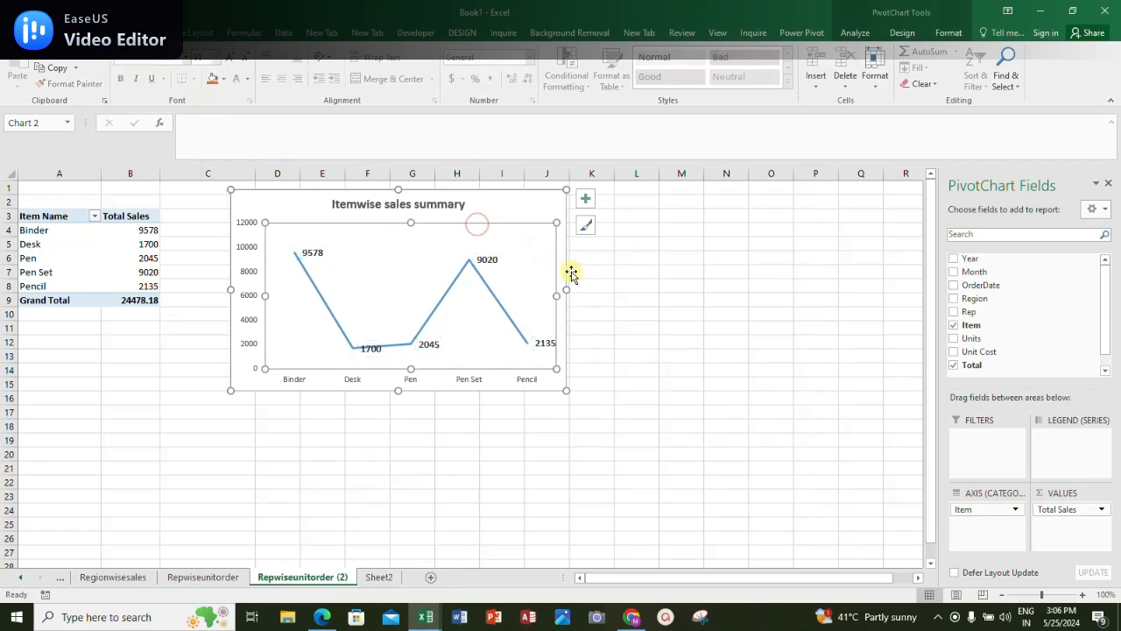
# Apply the second Colorful palette to the Itemwise sales summary chart
pyautogui.click(515, 204)
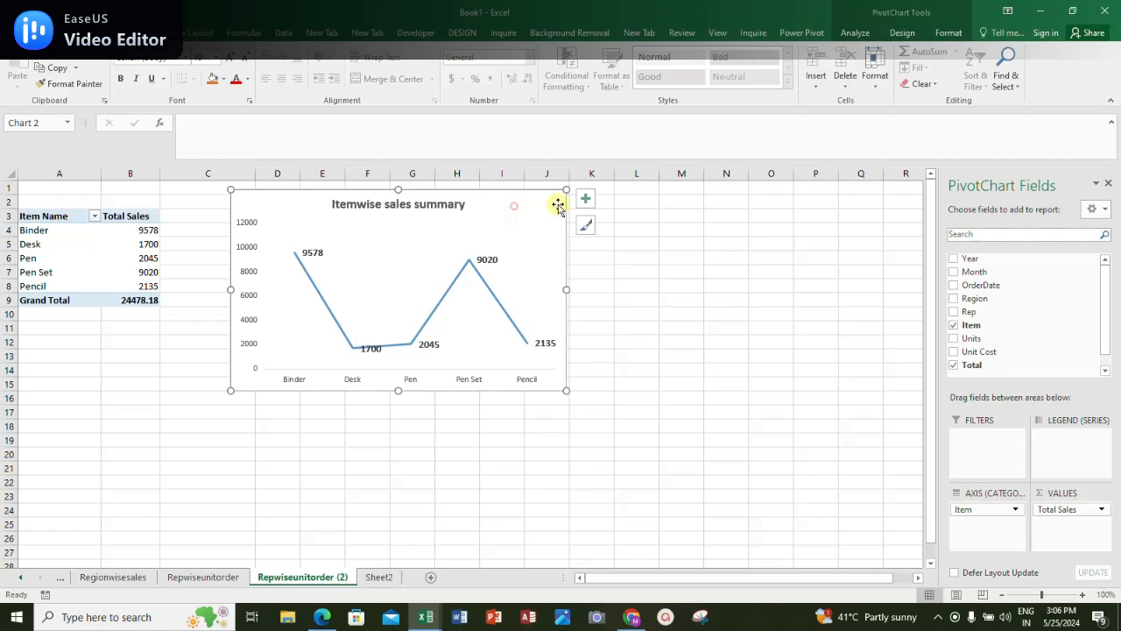
pyautogui.click(855, 32)
pyautogui.click(902, 33)
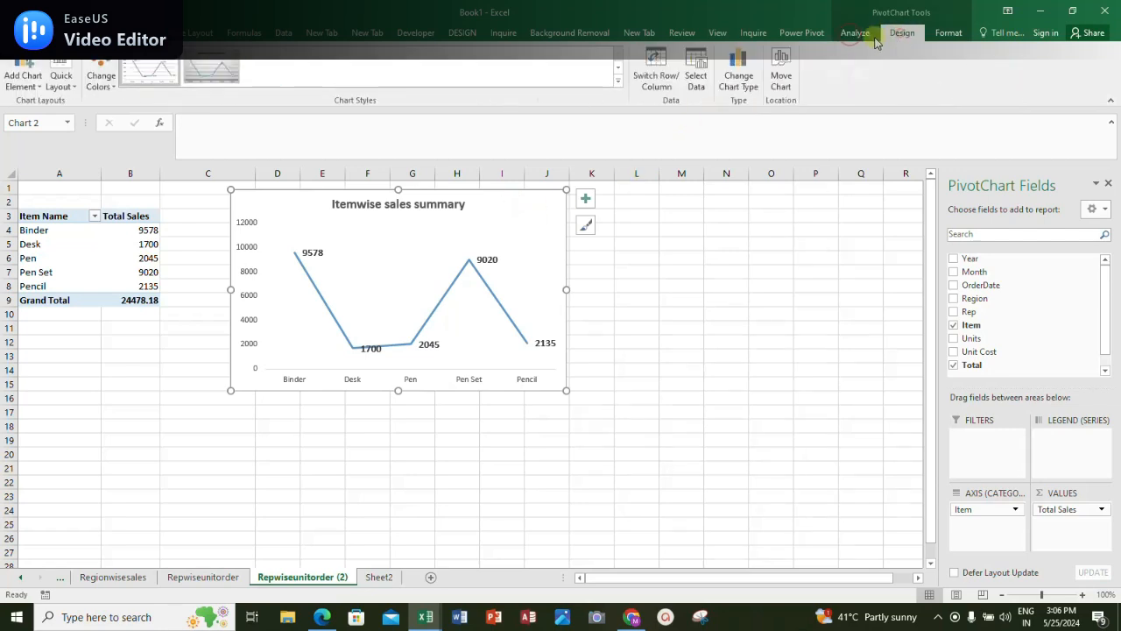
pyautogui.click(101, 79)
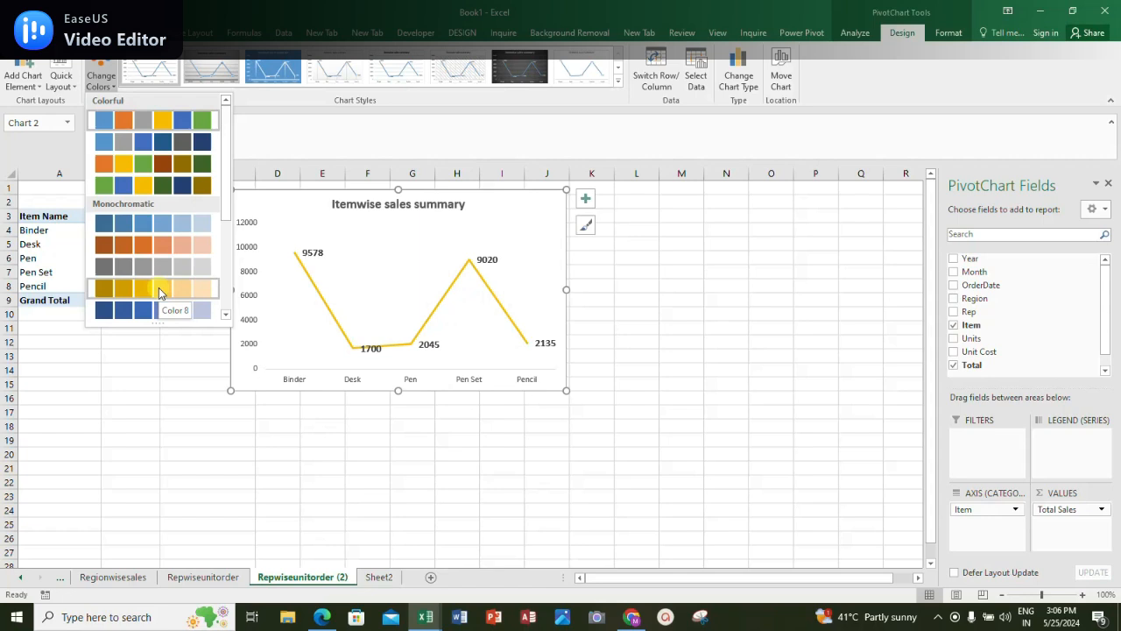
pyautogui.click(168, 144)
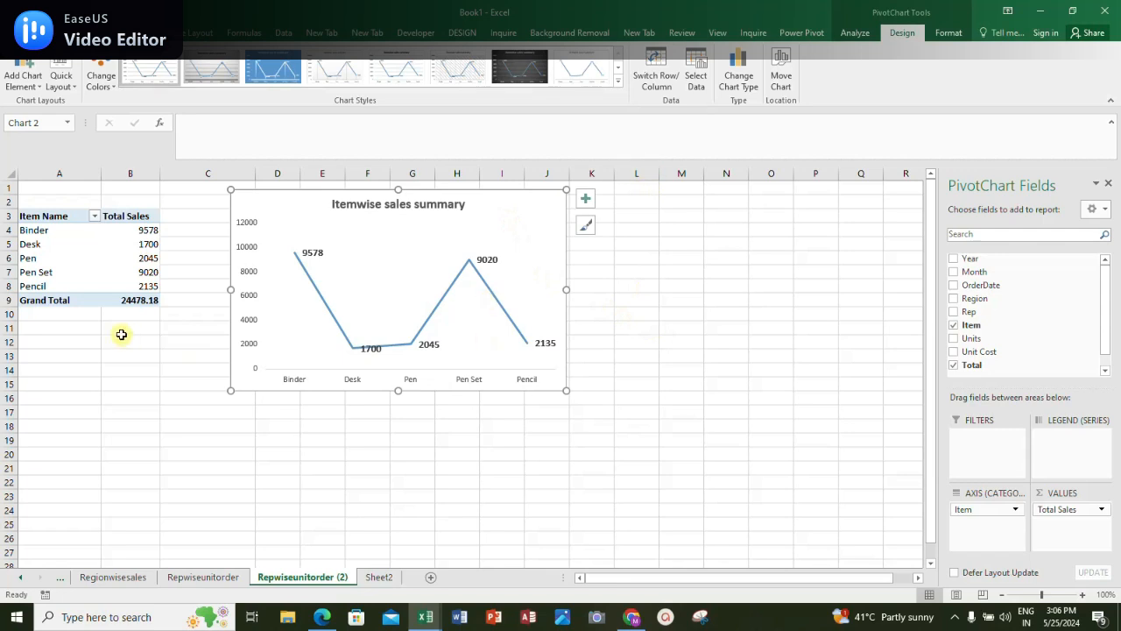
# Rename the item sales PivotTable as Itemwisesales
pyautogui.click(40, 218)
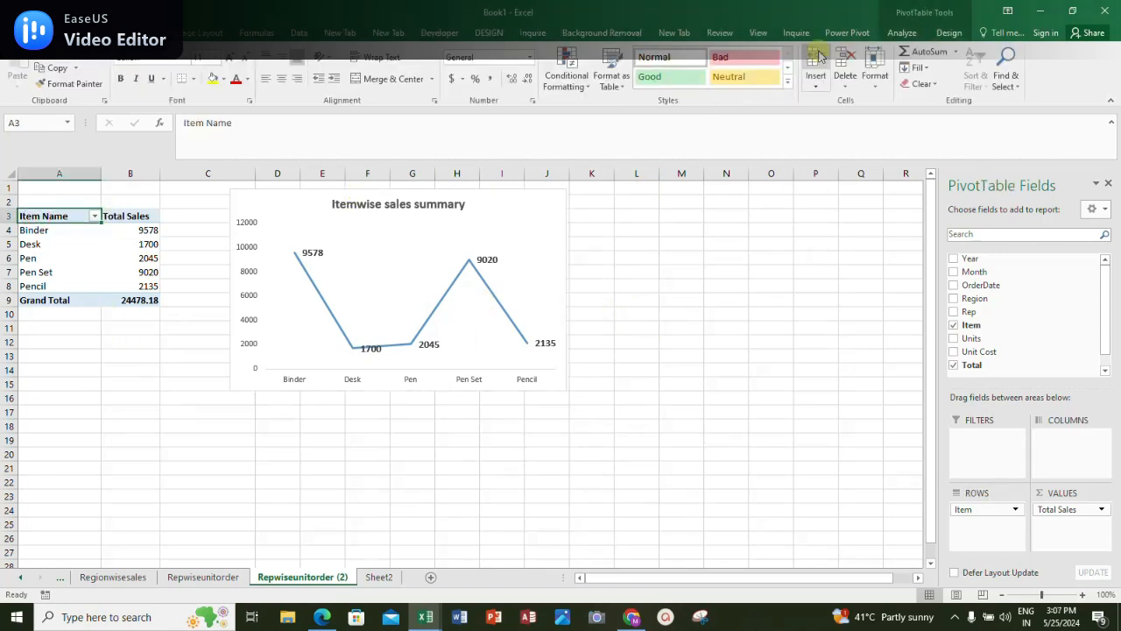
pyautogui.click(949, 34)
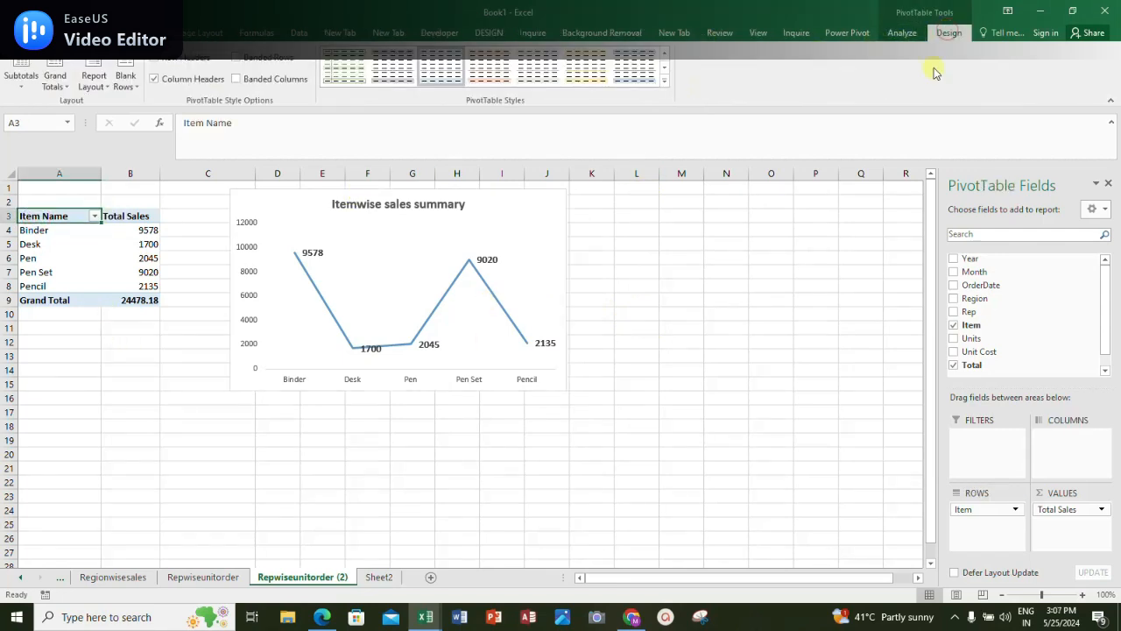
pyautogui.click(902, 32)
pyautogui.click(37, 69)
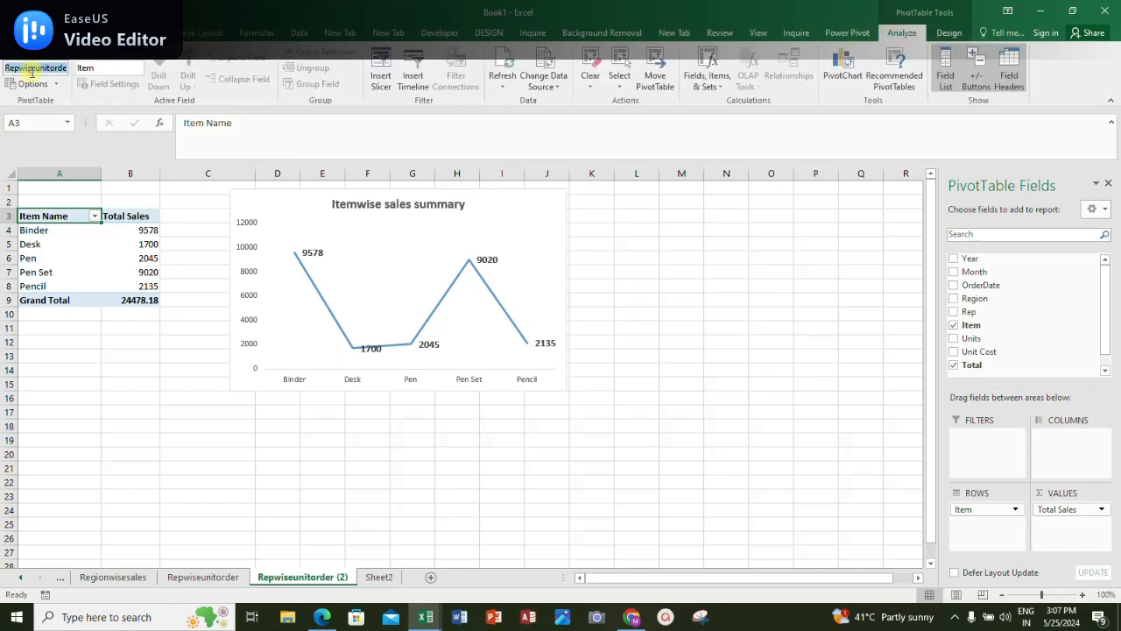
pyautogui.press('BackSpace')
pyautogui.write('Itemwisesales')
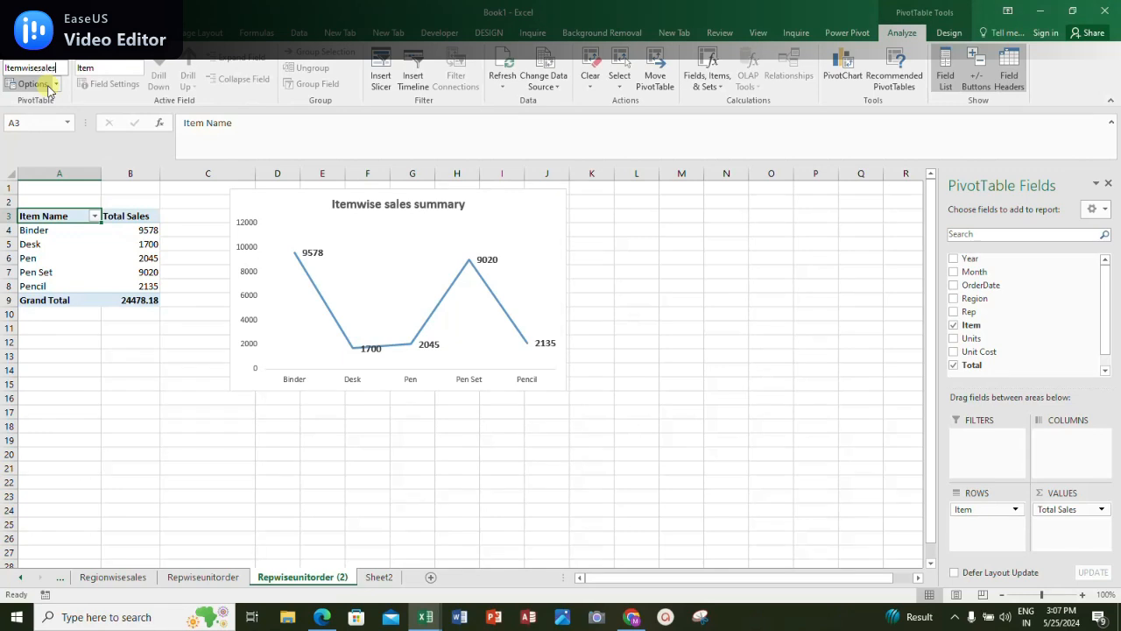
pyautogui.press('Return')
pyautogui.click(691, 299)
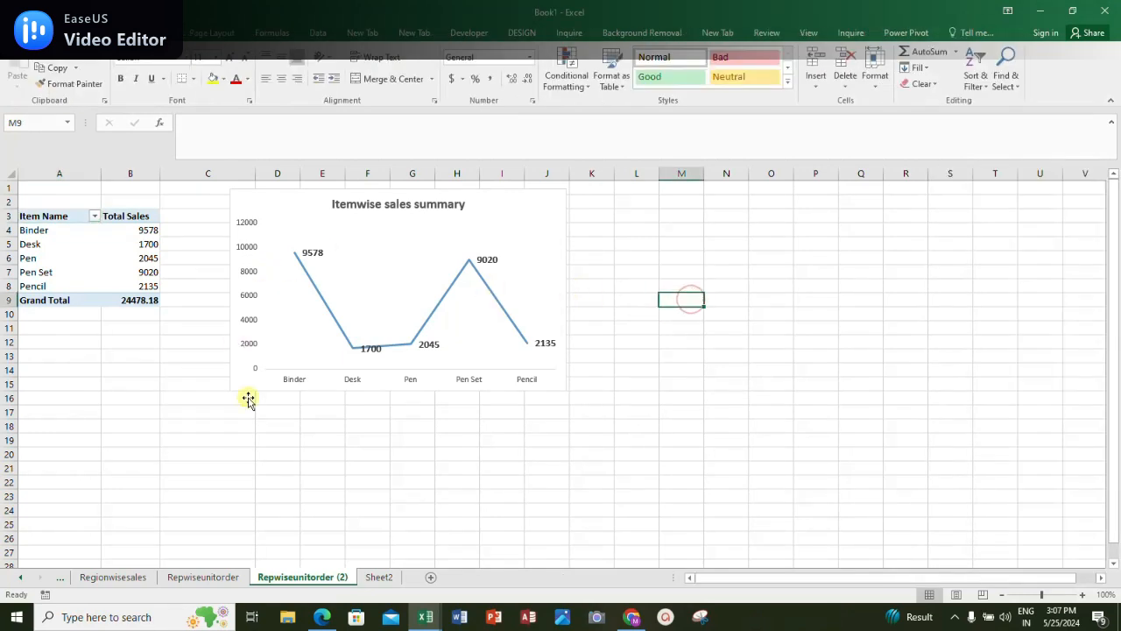
# Rename the Repwiseunitorder (2) sheet as Itemwisesales
pyautogui.doubleClick(321, 577)
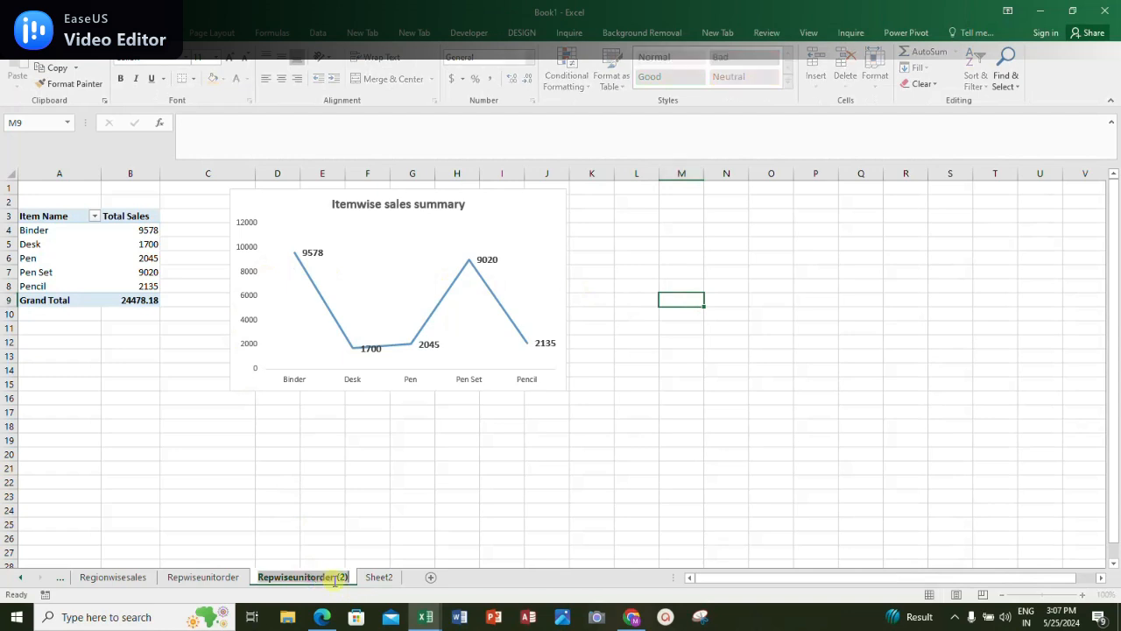
pyautogui.write('Itemwisesales')
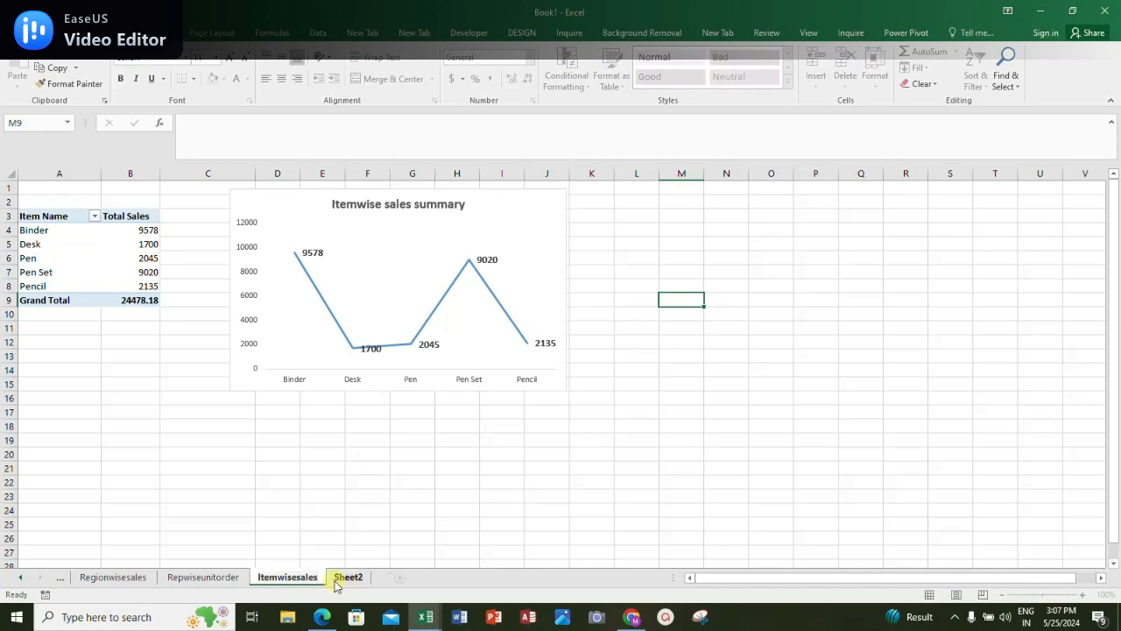
pyautogui.click(368, 466)
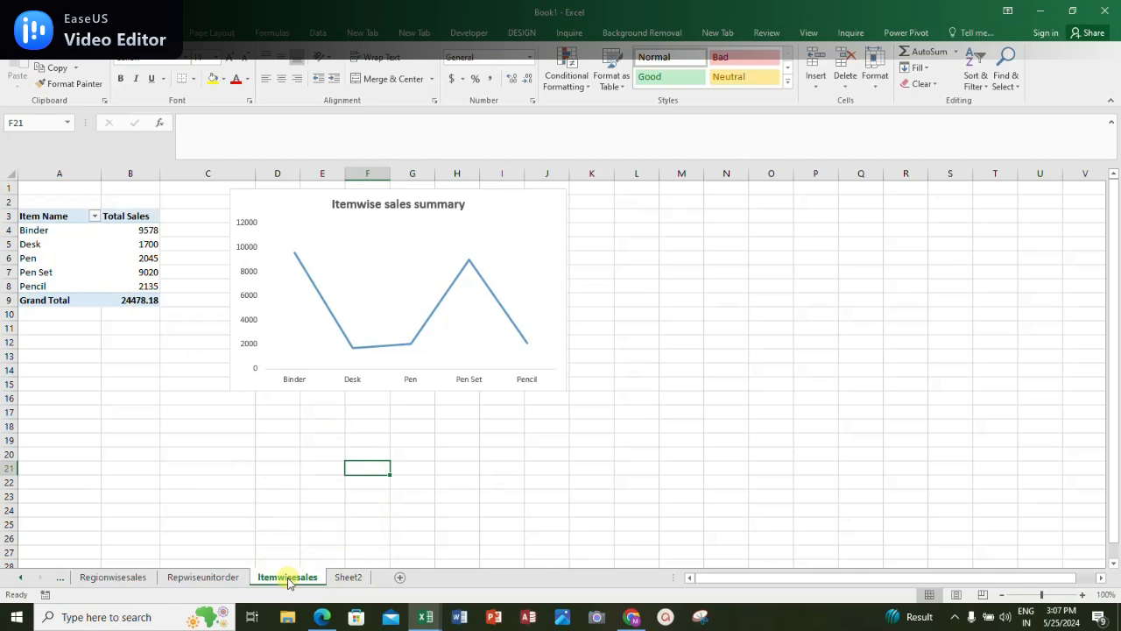
# Duplicate the Itemwisesales sheet and check the Itemwise unit ordered Data entry in the report list on Sheet2
pyautogui.moveTo(306, 565); pyautogui.dragTo(359, 585)
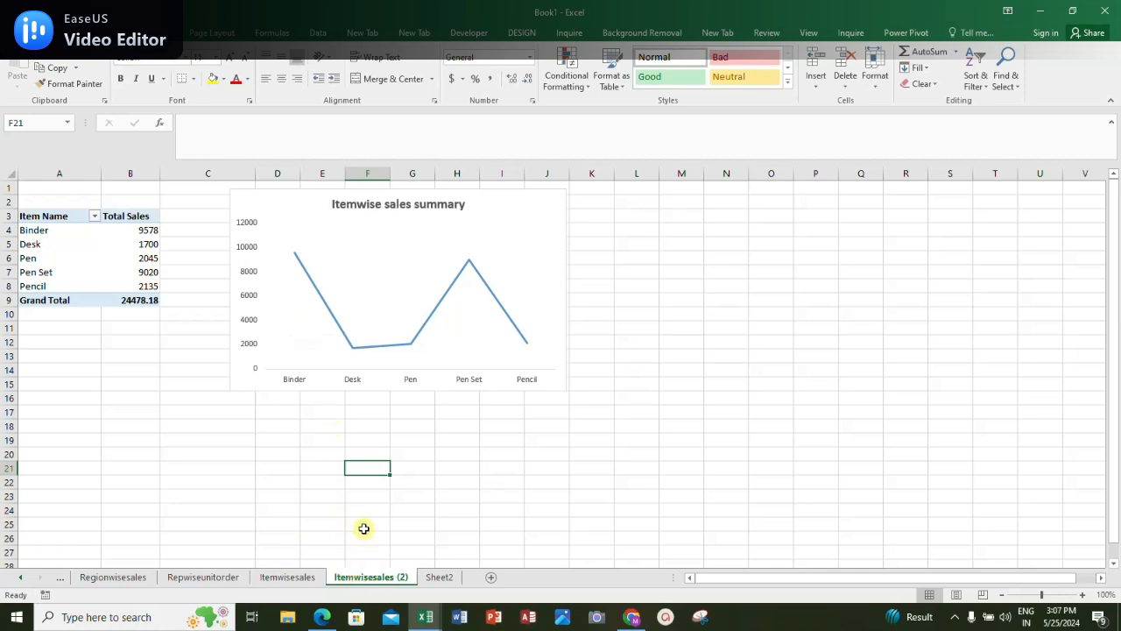
pyautogui.click(439, 577)
pyautogui.click(521, 264)
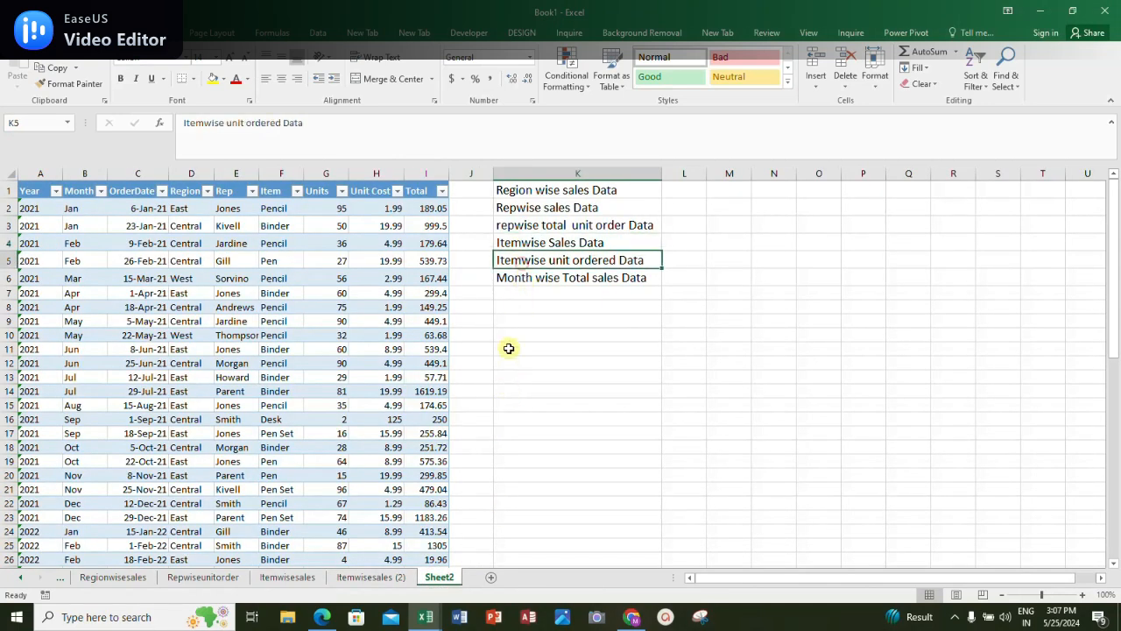
pyautogui.click(371, 577)
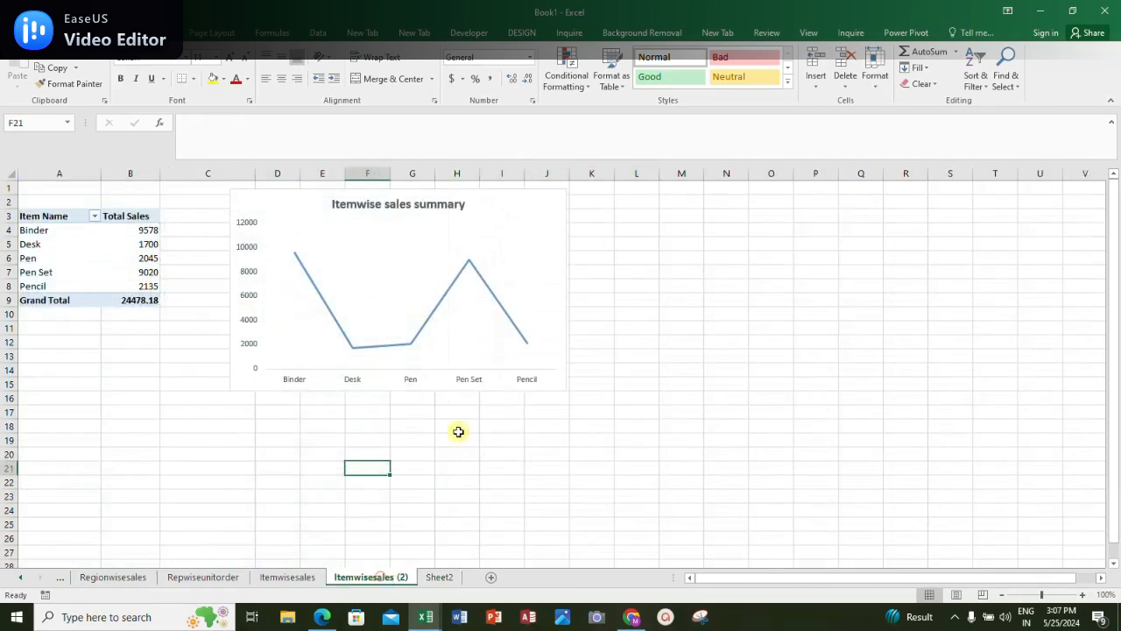
# Delete the line chart from the Itemwisesales (2) sheet and replace the Total field with Units in its PivotTable
pyautogui.click(306, 217)
pyautogui.press('Delete')
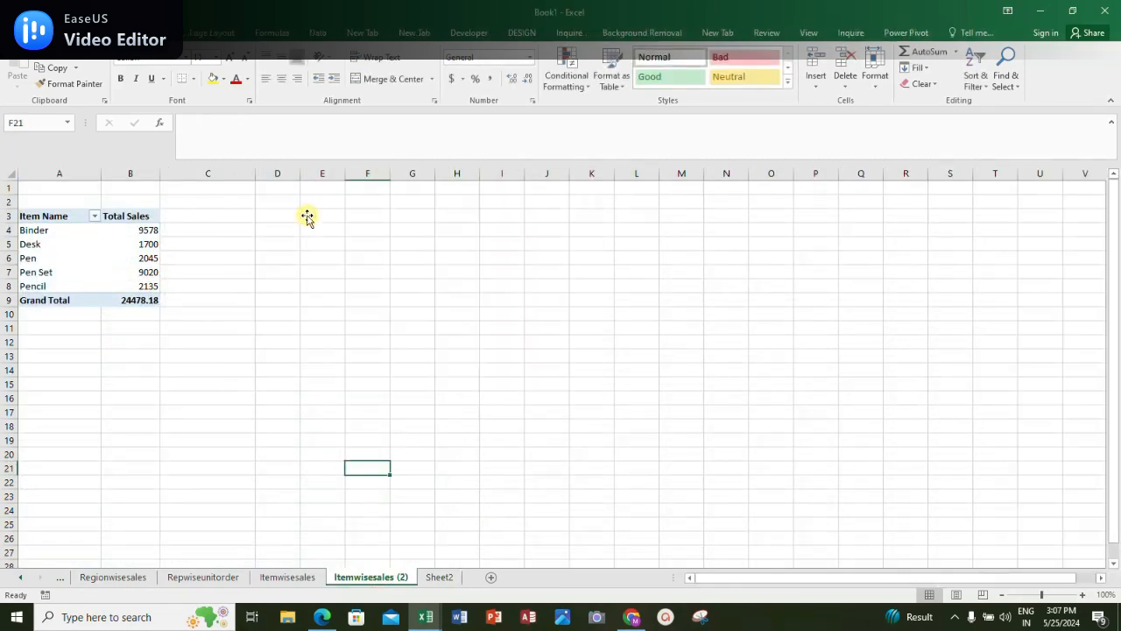
pyautogui.click(49, 216)
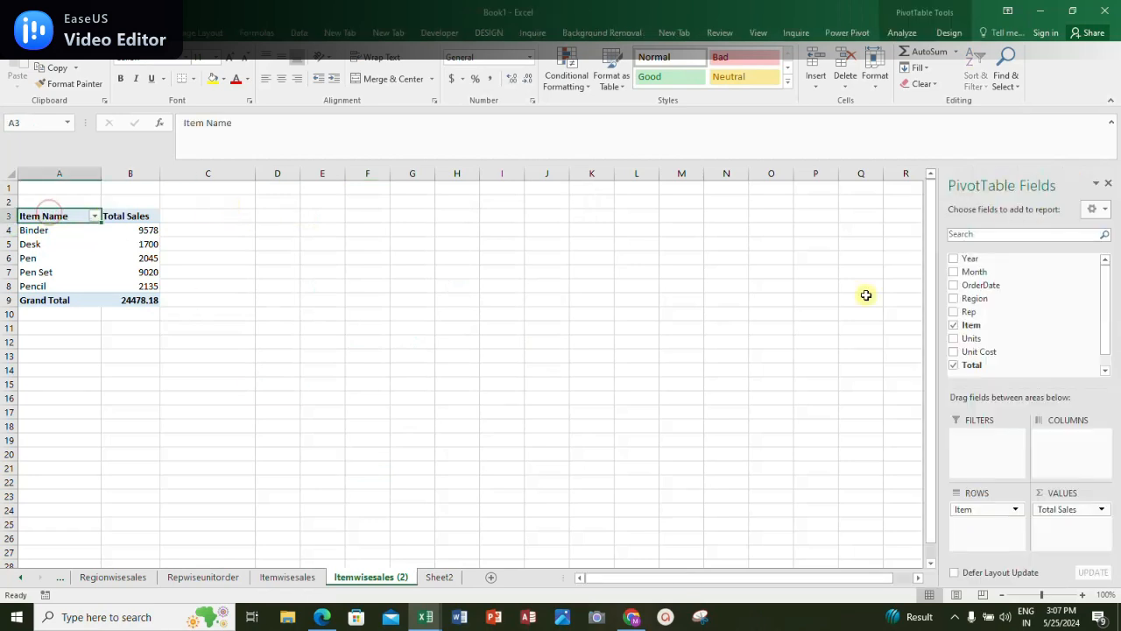
pyautogui.click(954, 366)
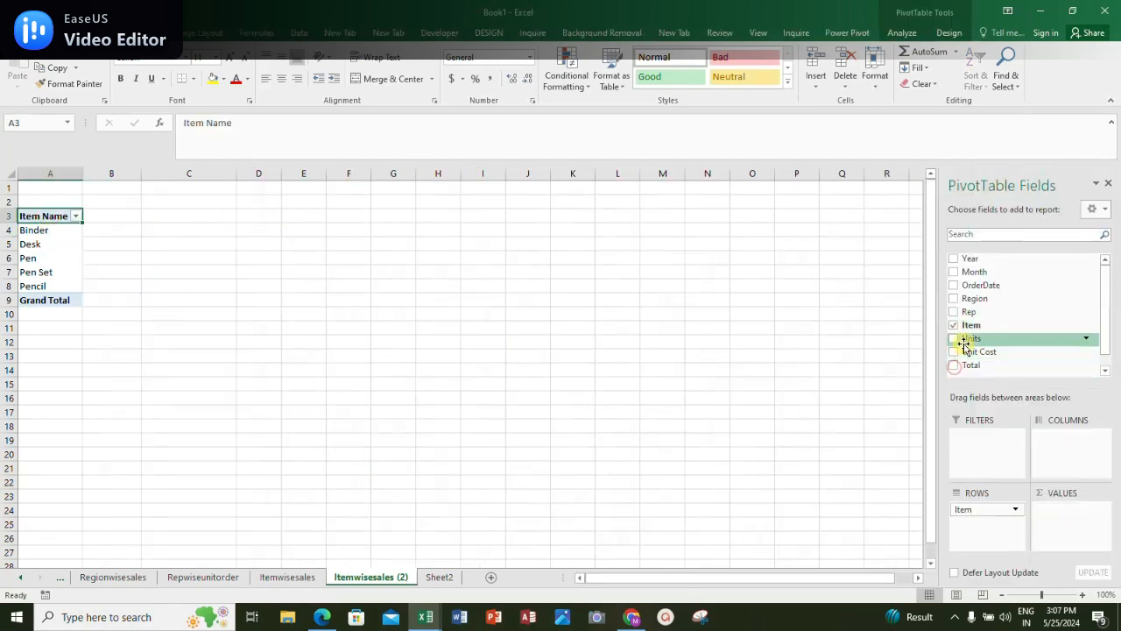
pyautogui.click(953, 338)
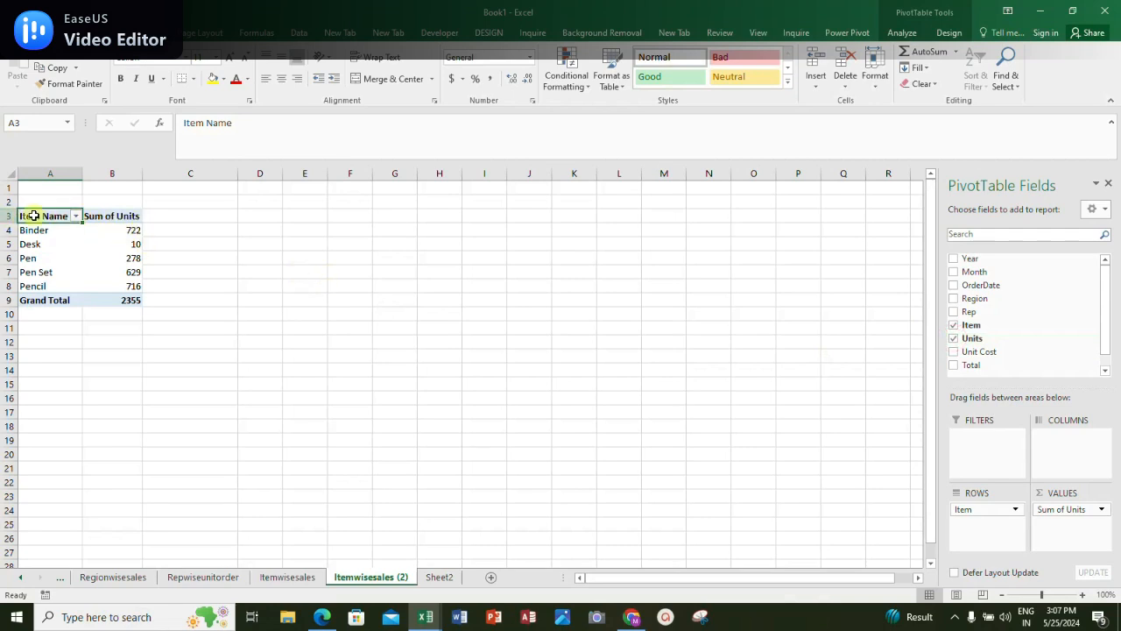
# Insert a Pie PivotChart from the item and Sum of Units data in A3:B8
pyautogui.click(103, 217)
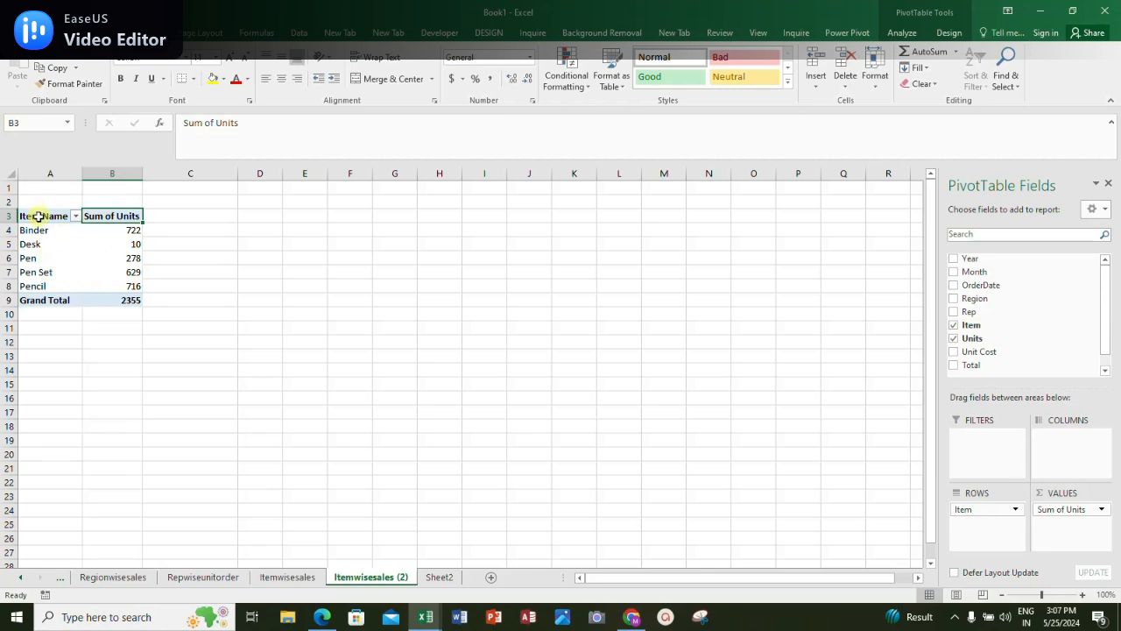
pyautogui.moveTo(39, 220); pyautogui.dragTo(127, 286)
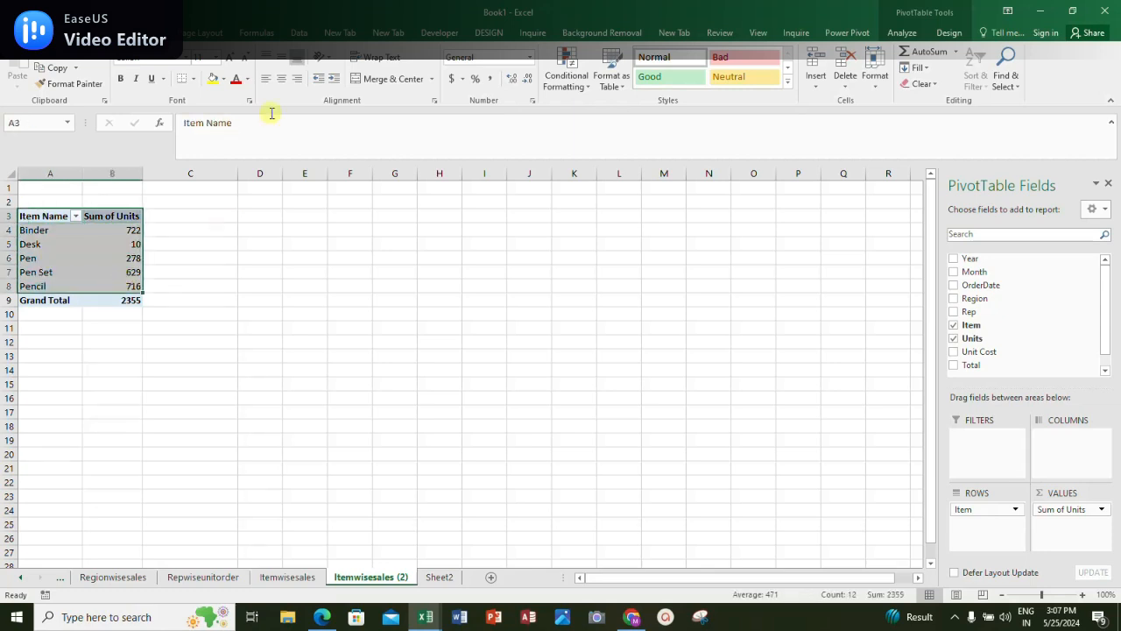
pyautogui.click(156, 32)
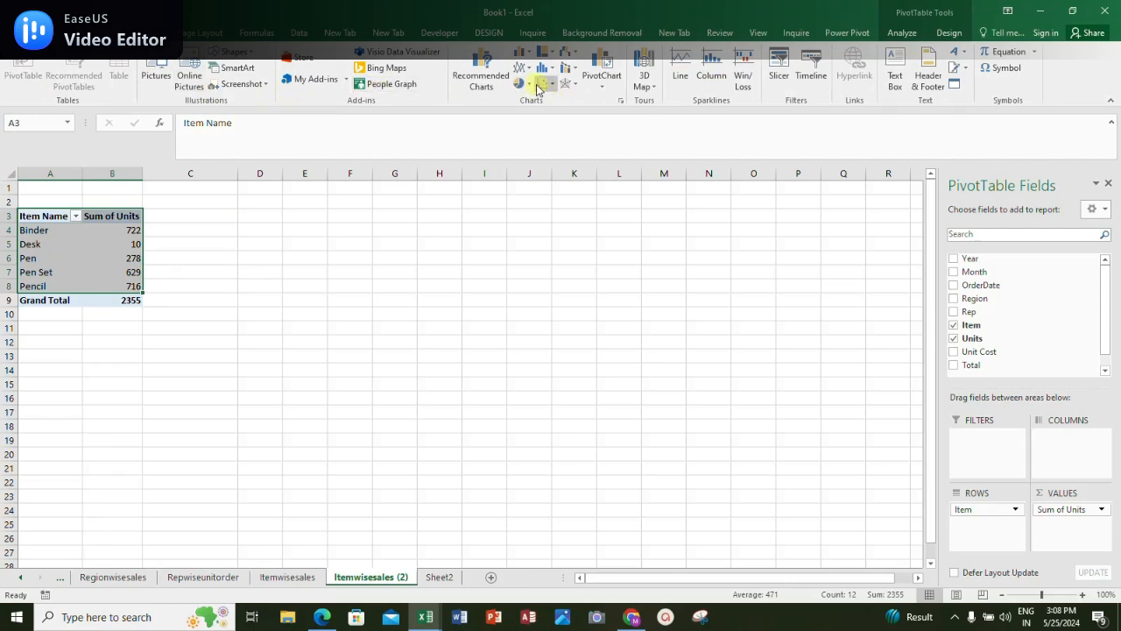
pyautogui.click(604, 77)
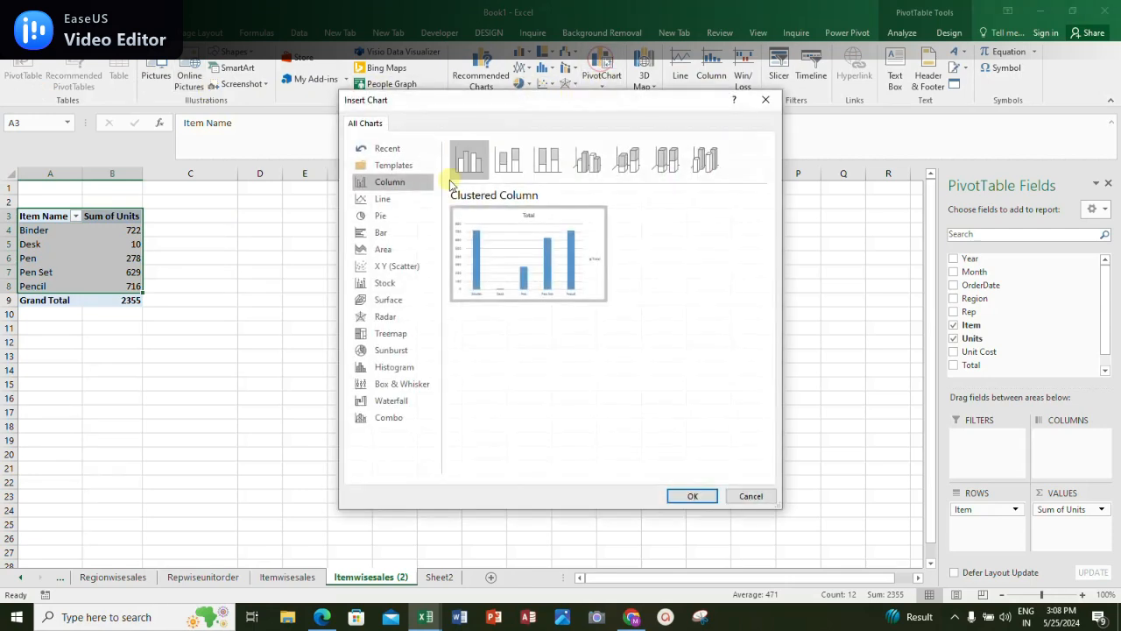
pyautogui.click(394, 215)
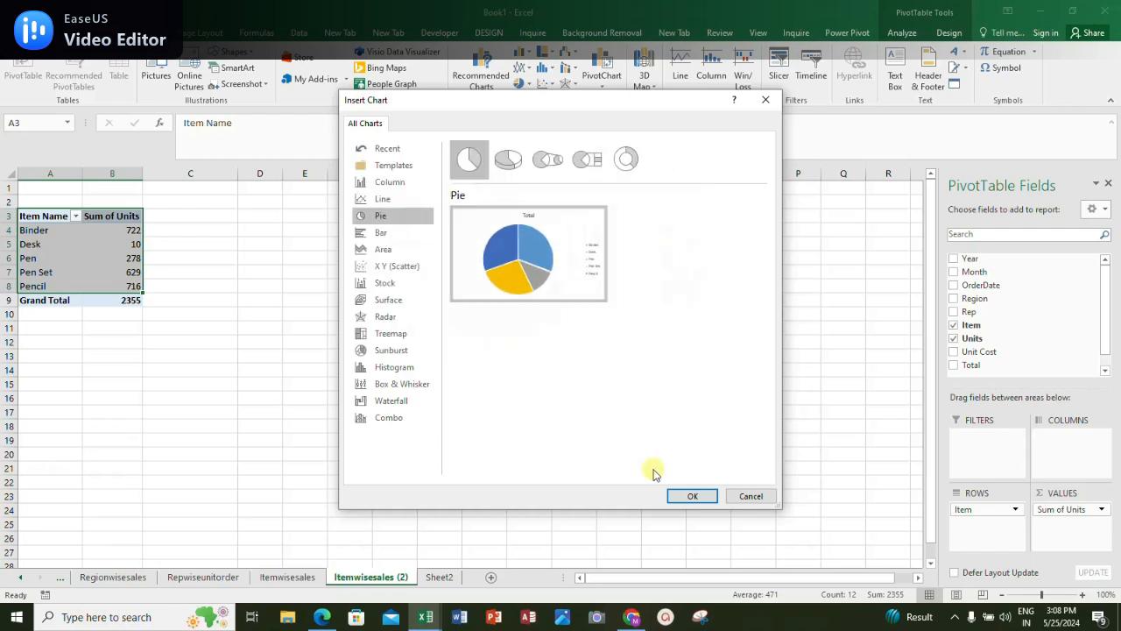
pyautogui.click(684, 495)
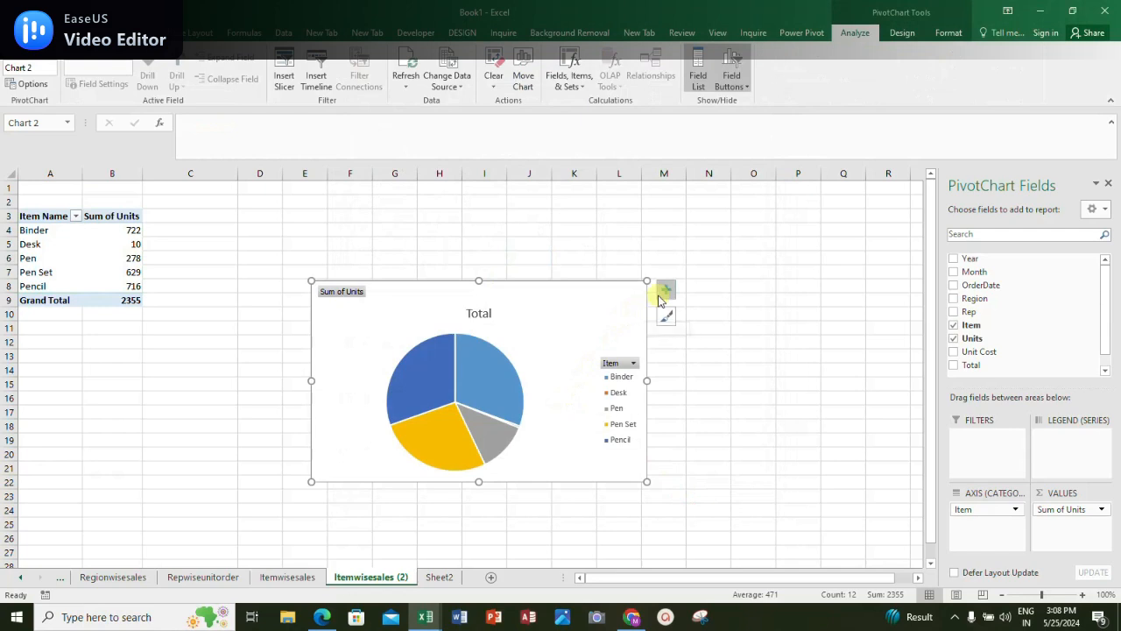
# Hide the pie chart's field buttons and legend, show its data labels, and delete the chart
pyautogui.click(731, 66)
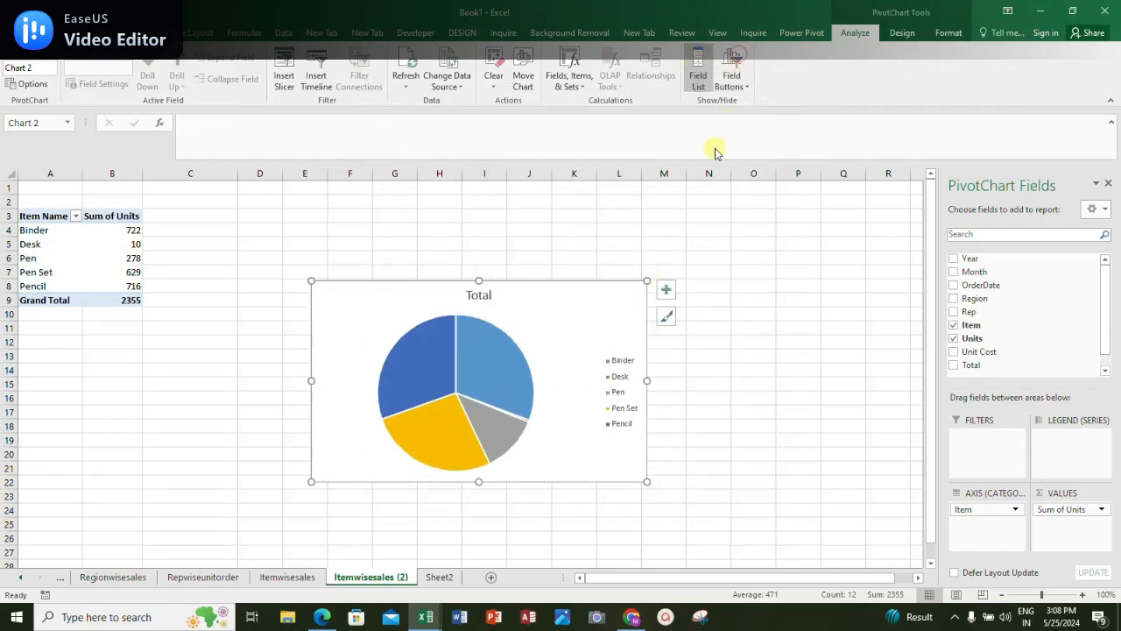
pyautogui.click(666, 289)
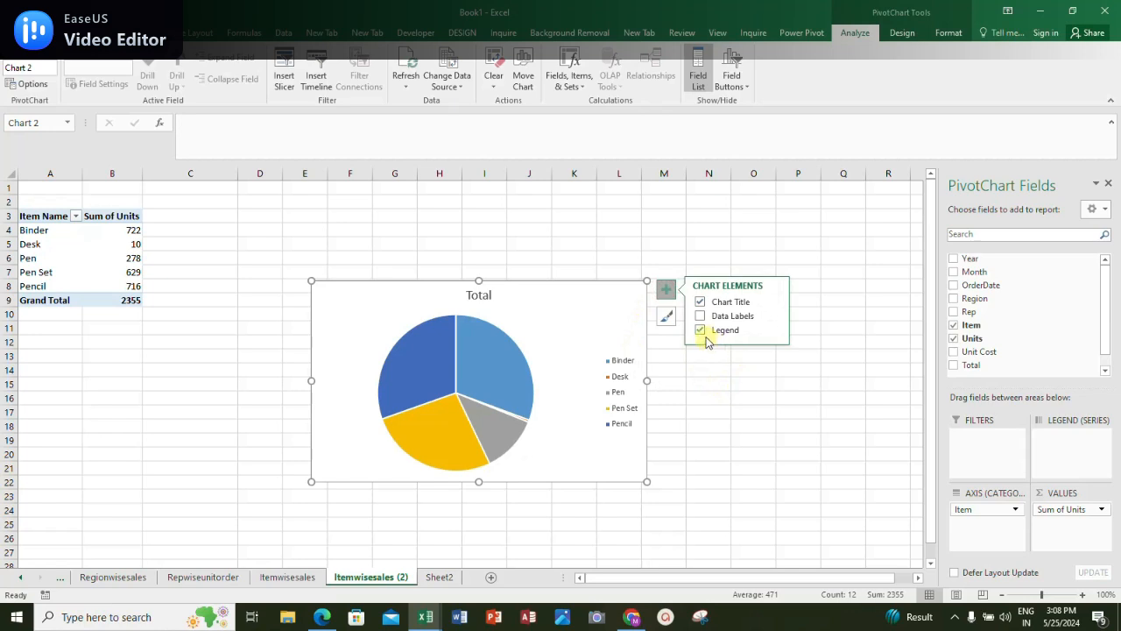
pyautogui.click(701, 330)
pyautogui.click(701, 317)
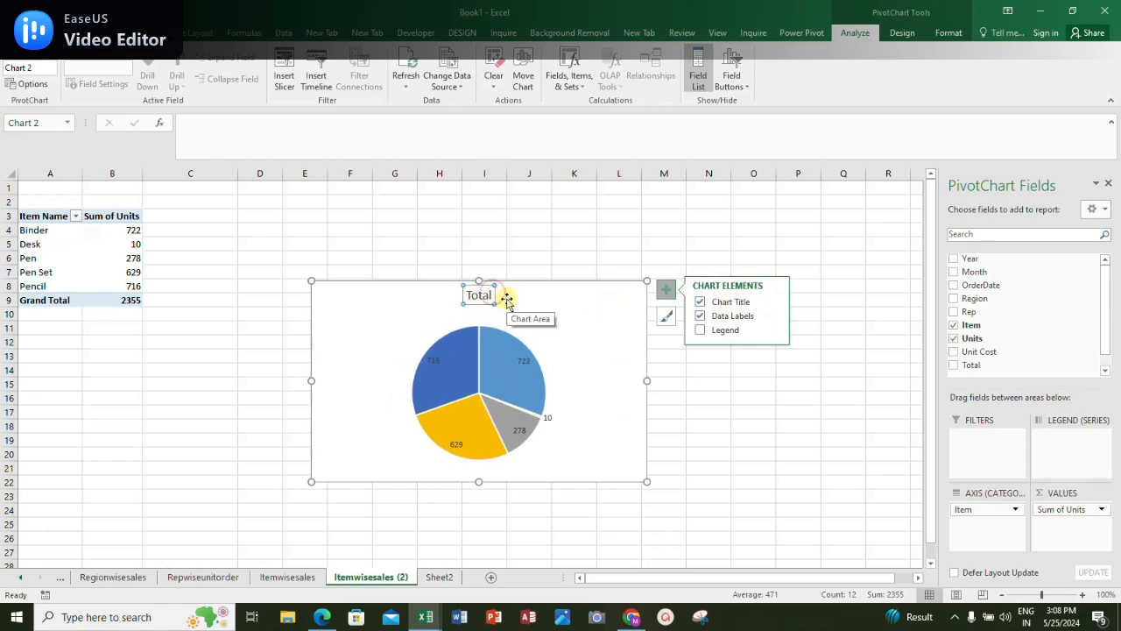
pyautogui.press('Delete')
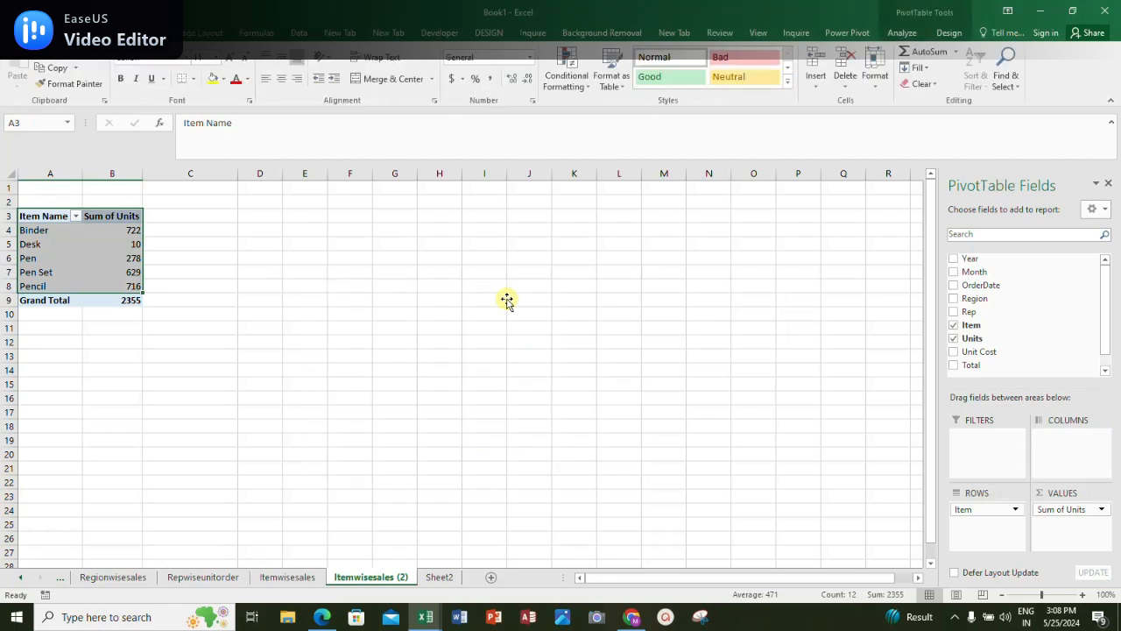
# Restore the deleted pie chart and give it the title "Itemwise Unit Count"
pyautogui.hotkey('ctrl', 'z')
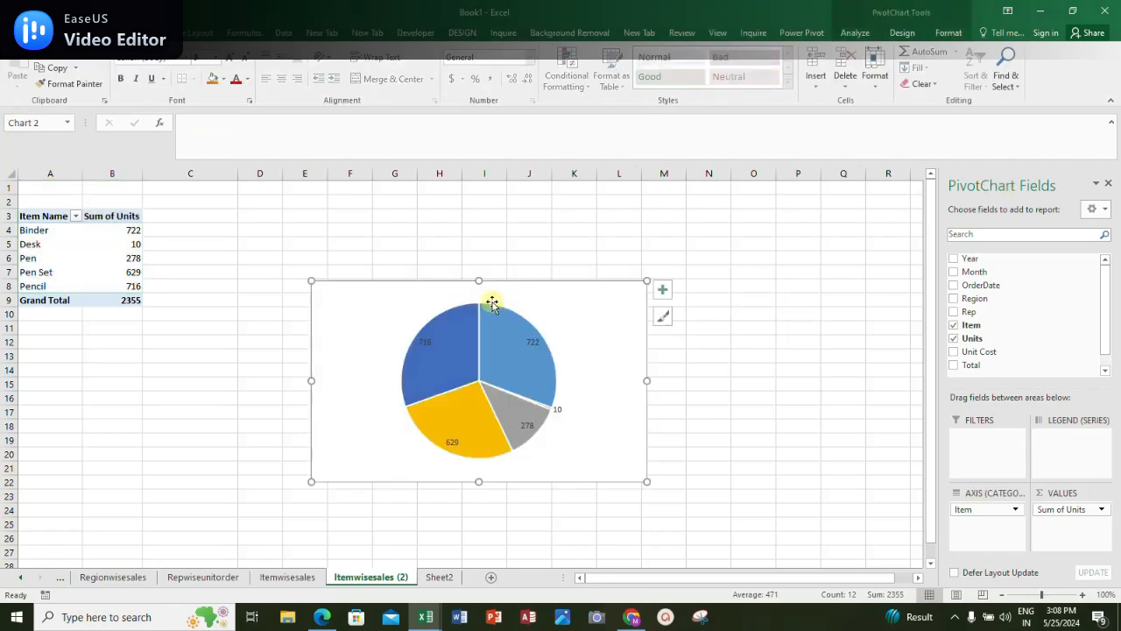
pyautogui.click(665, 289)
pyautogui.click(700, 302)
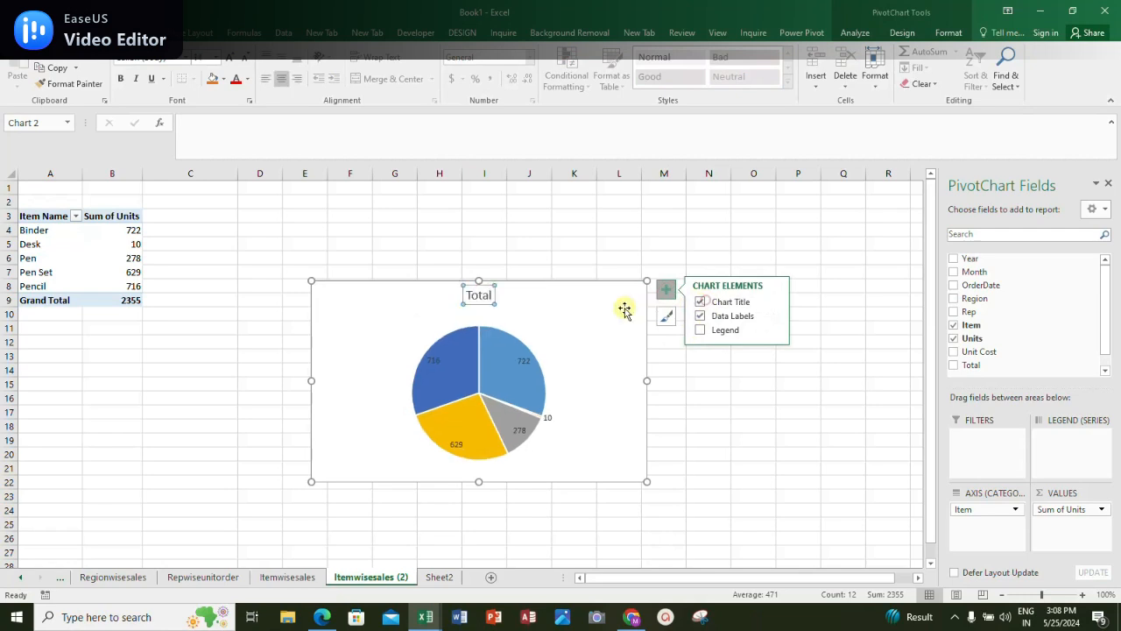
pyautogui.click(479, 295)
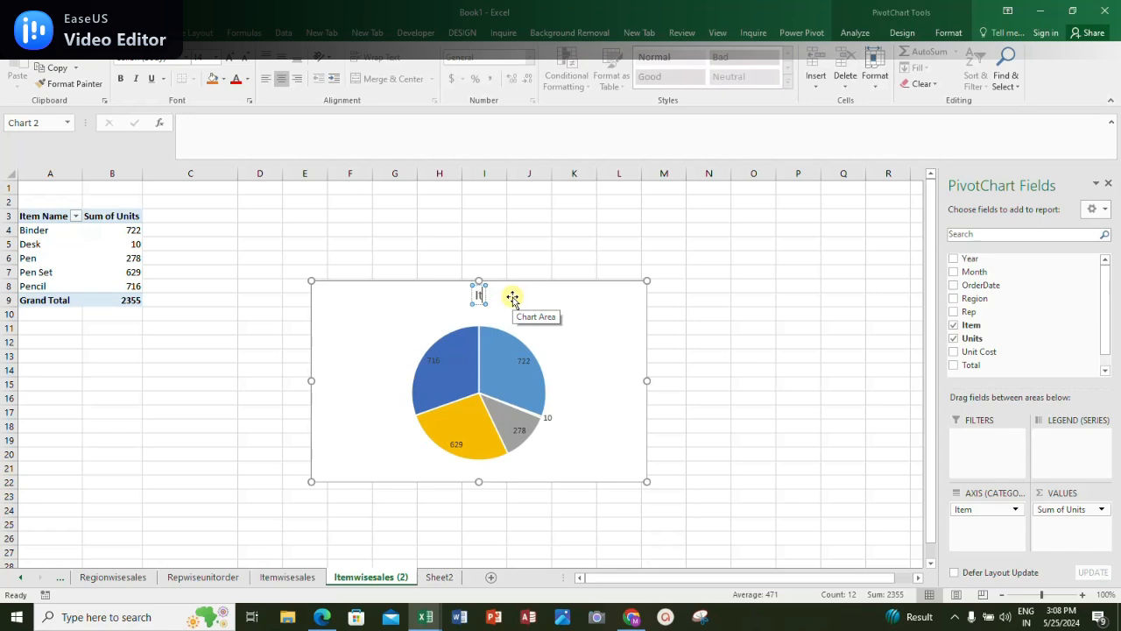
pyautogui.write('emwise')
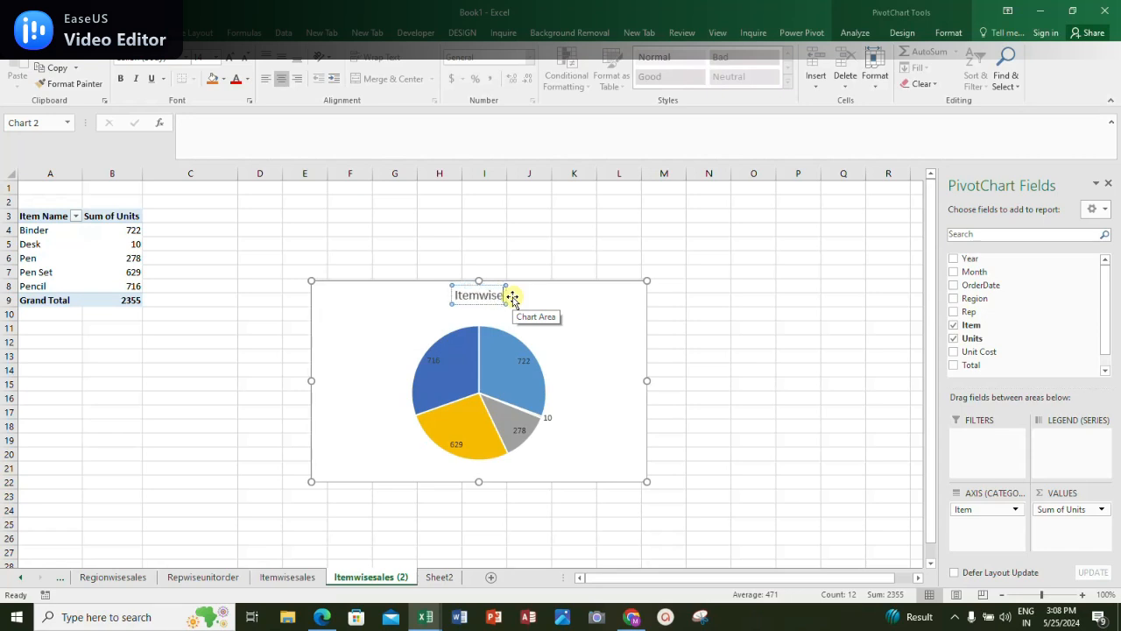
pyautogui.write(' Unit')
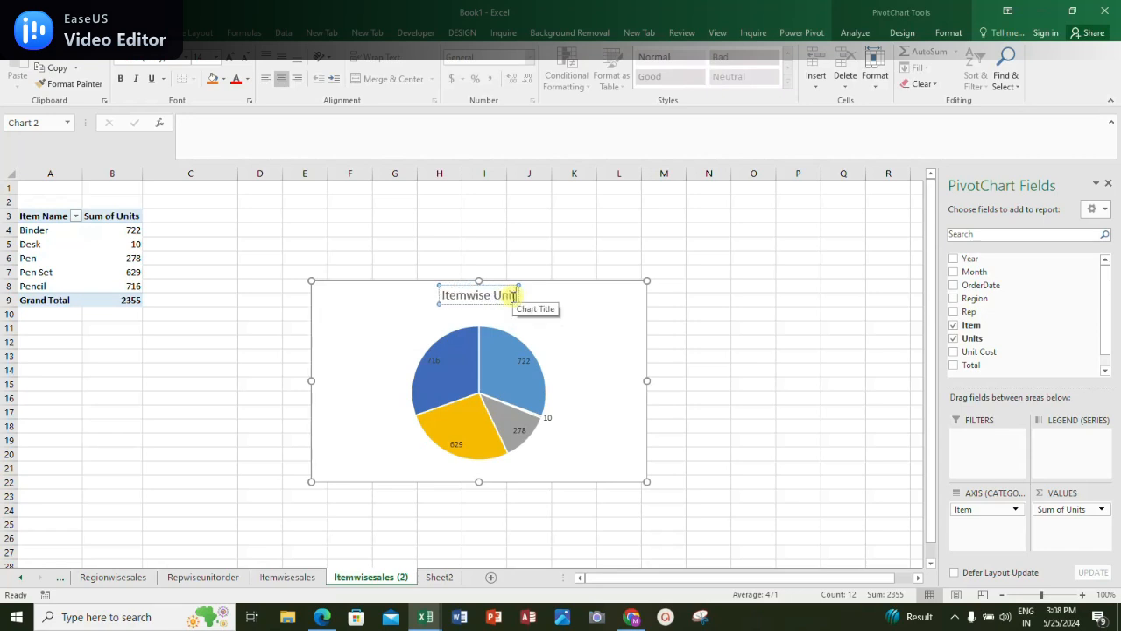
pyautogui.write(' Count')
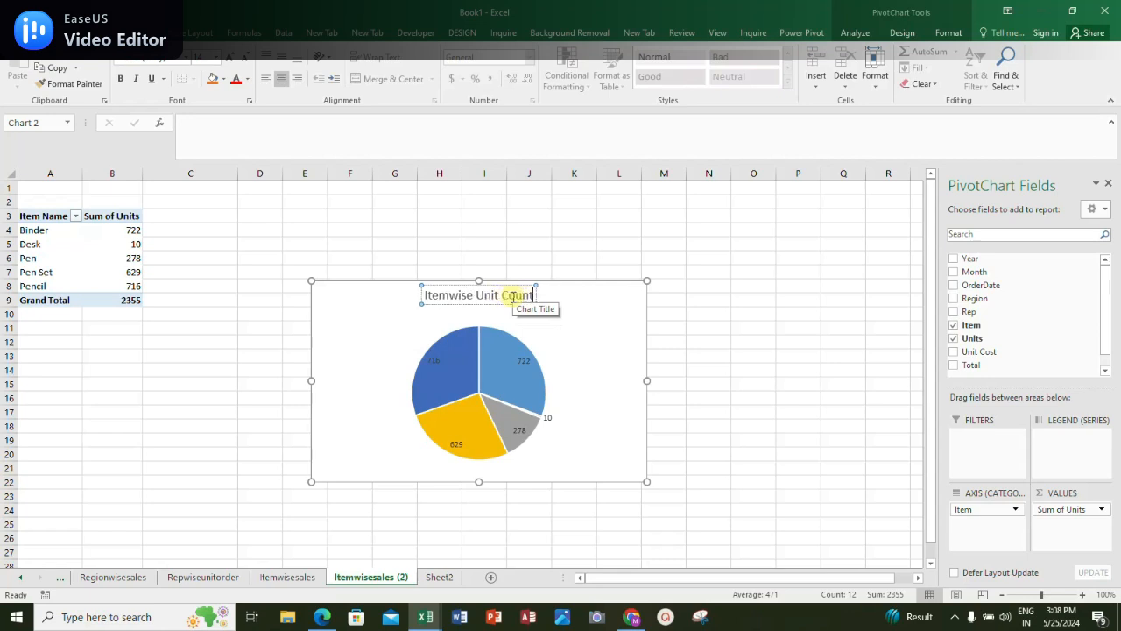
pyautogui.click(593, 319)
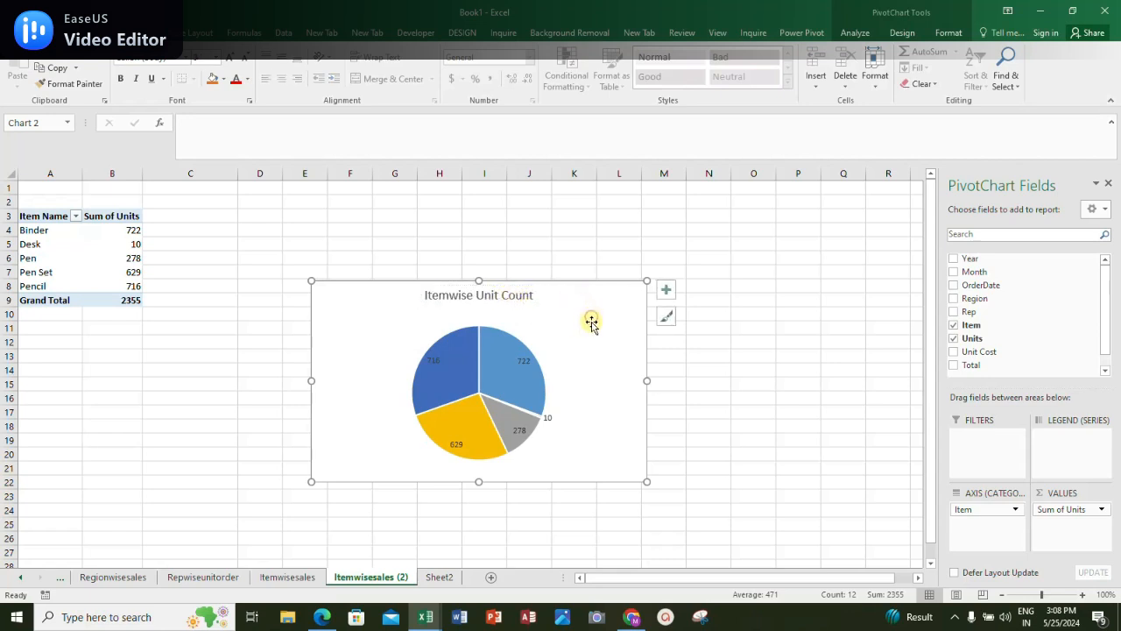
# Add category names to the pie chart's data labels, turn off leader lines, and close the formatting and field panes
pyautogui.rightClick(614, 314)
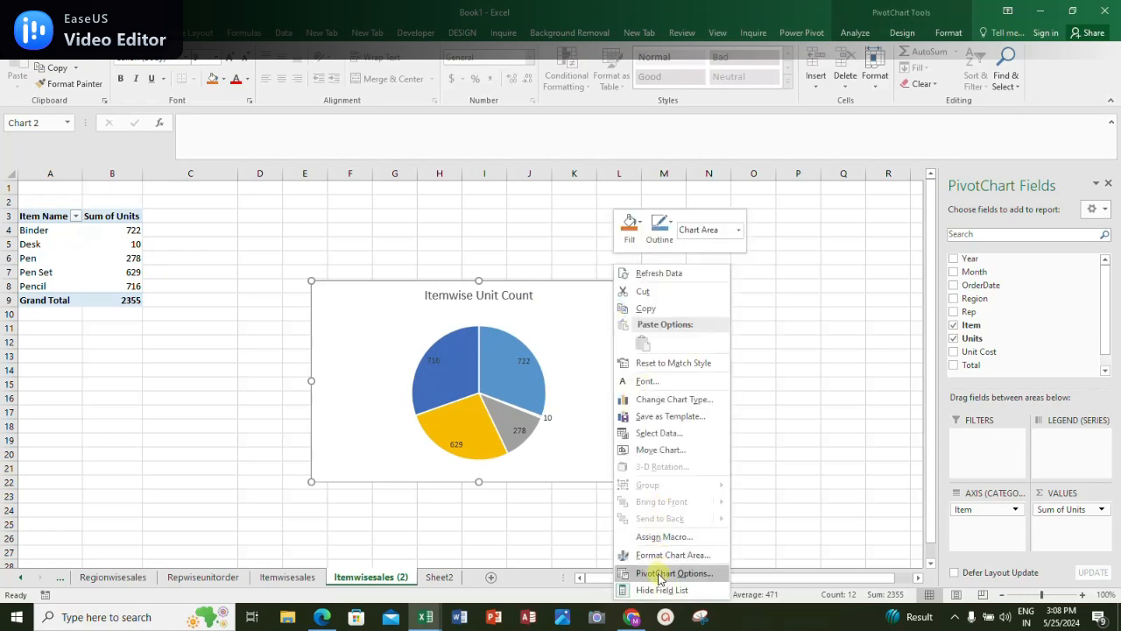
pyautogui.click(658, 555)
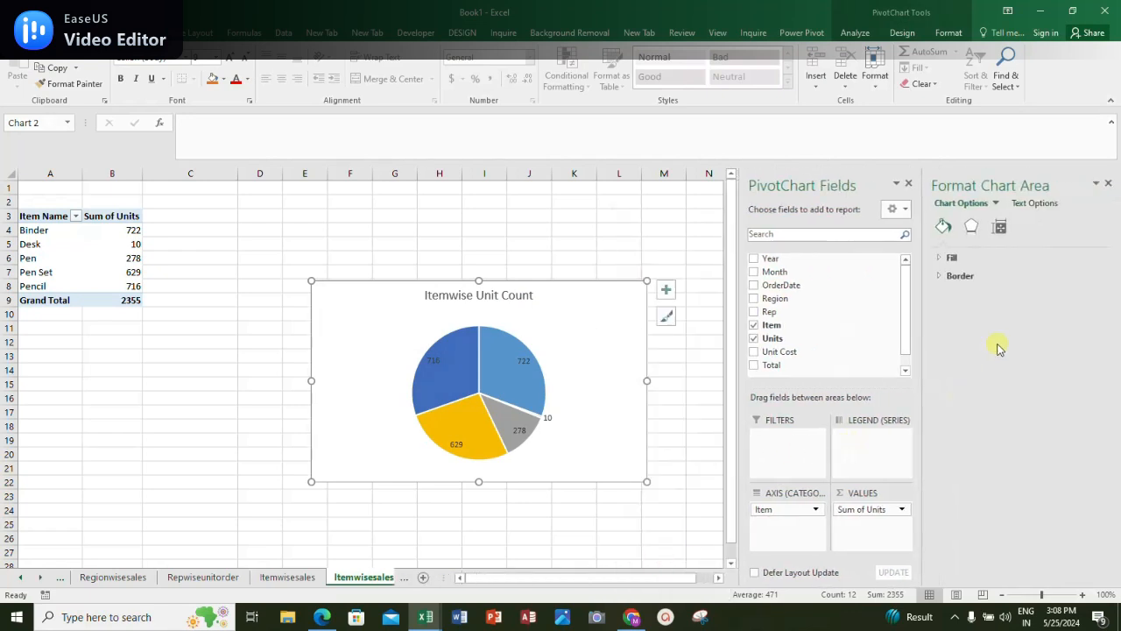
pyautogui.click(945, 257)
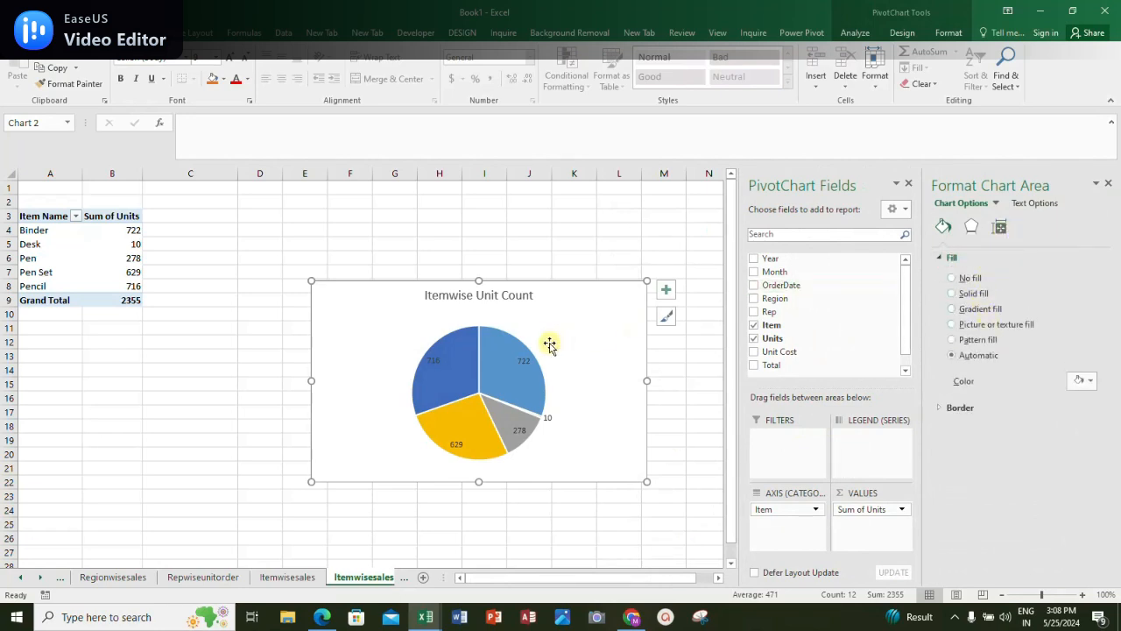
pyautogui.click(521, 360)
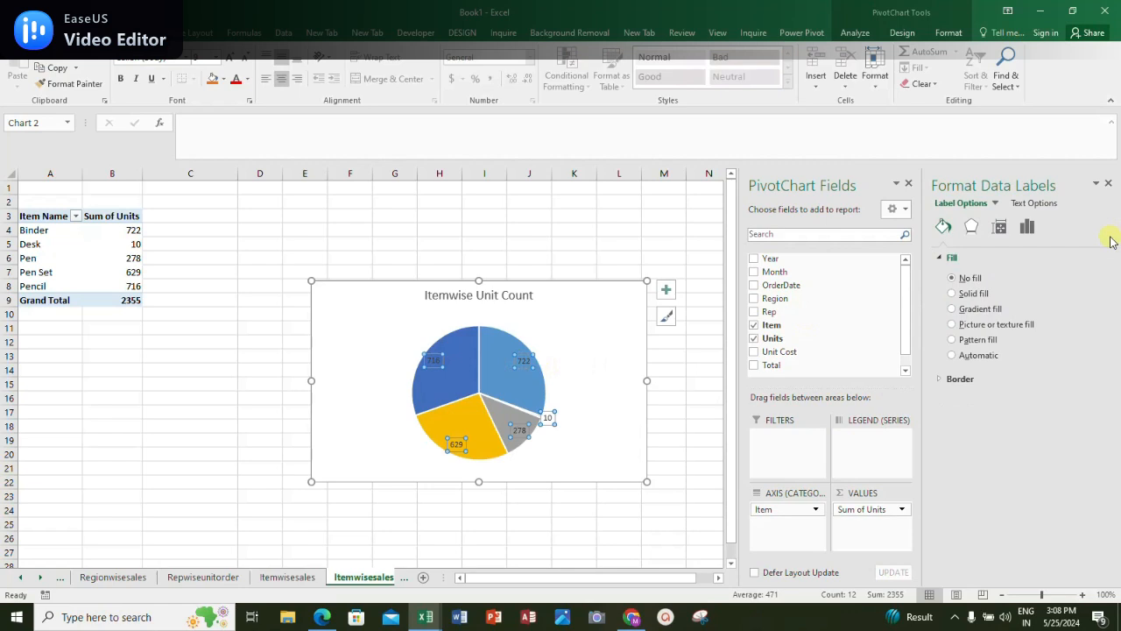
pyautogui.click(1028, 227)
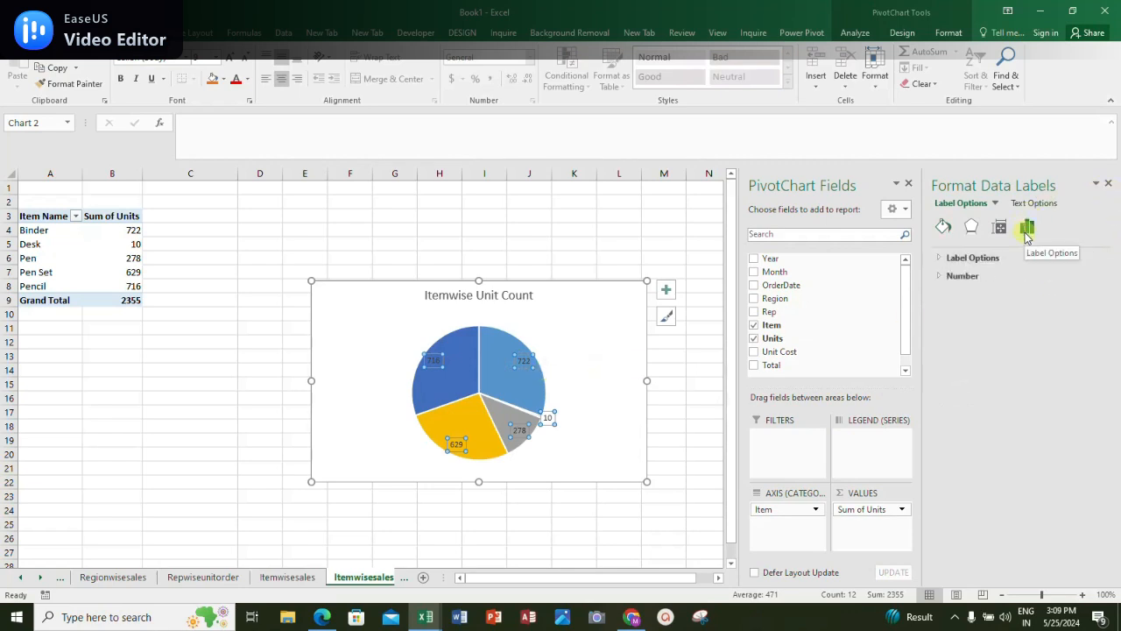
pyautogui.click(939, 257)
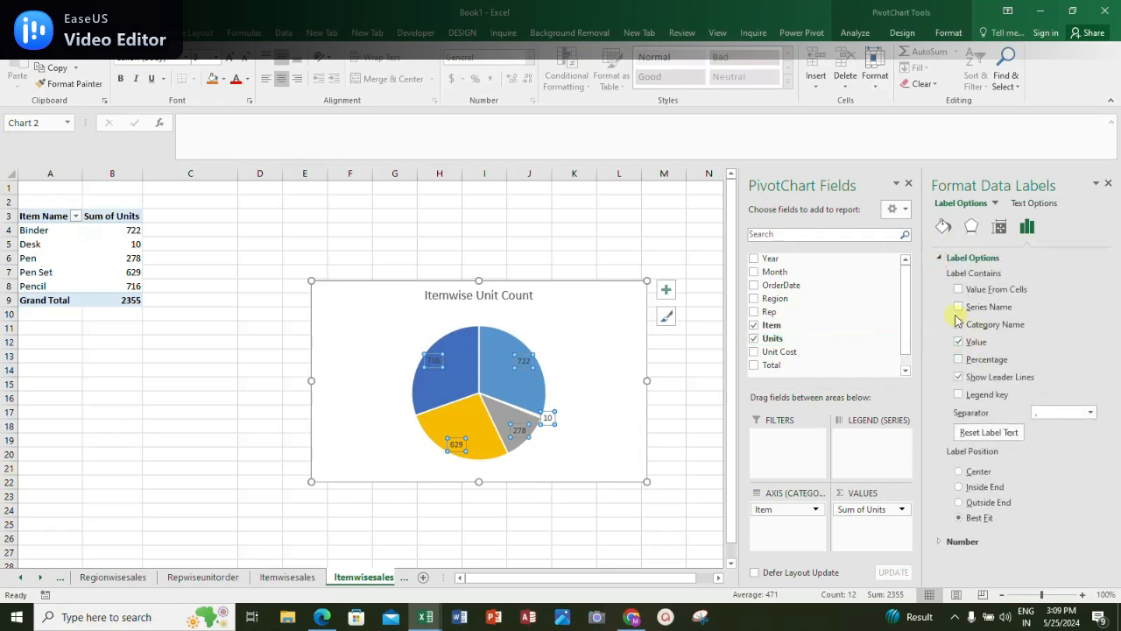
pyautogui.click(958, 325)
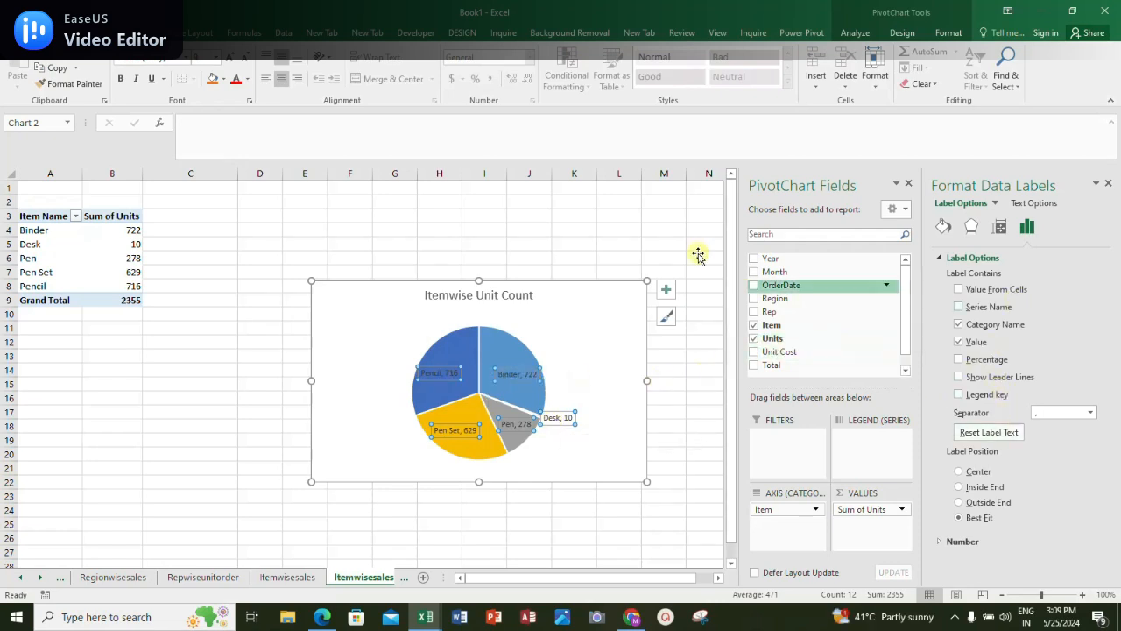
pyautogui.click(912, 185)
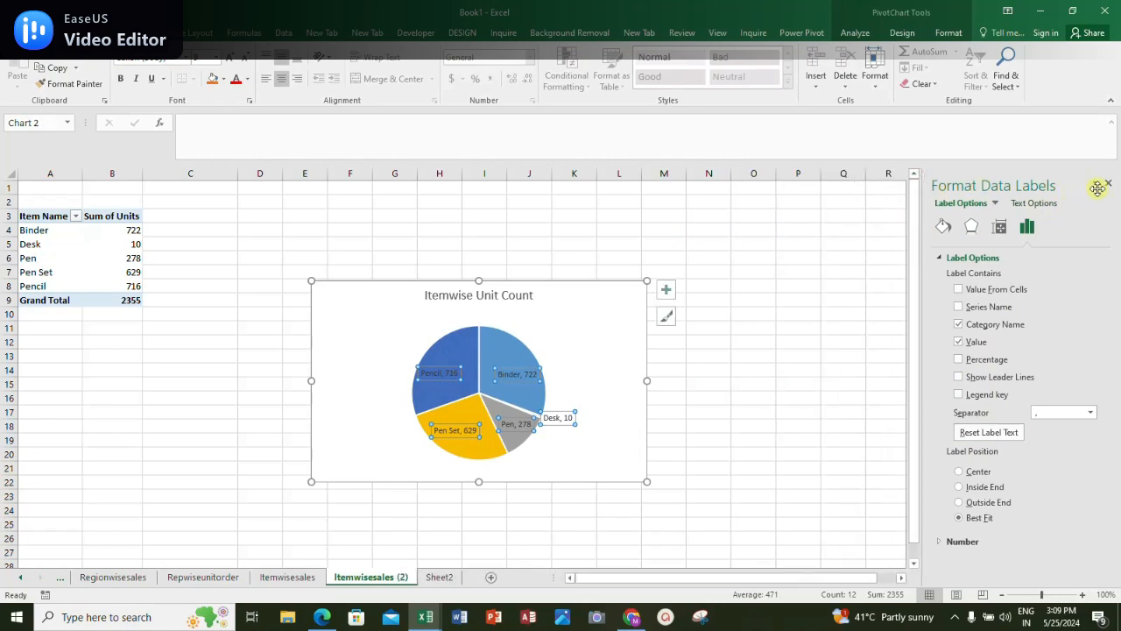
pyautogui.click(1109, 183)
# Set all the pie chart's data labels to font size 12 and bold
pyautogui.click(447, 373)
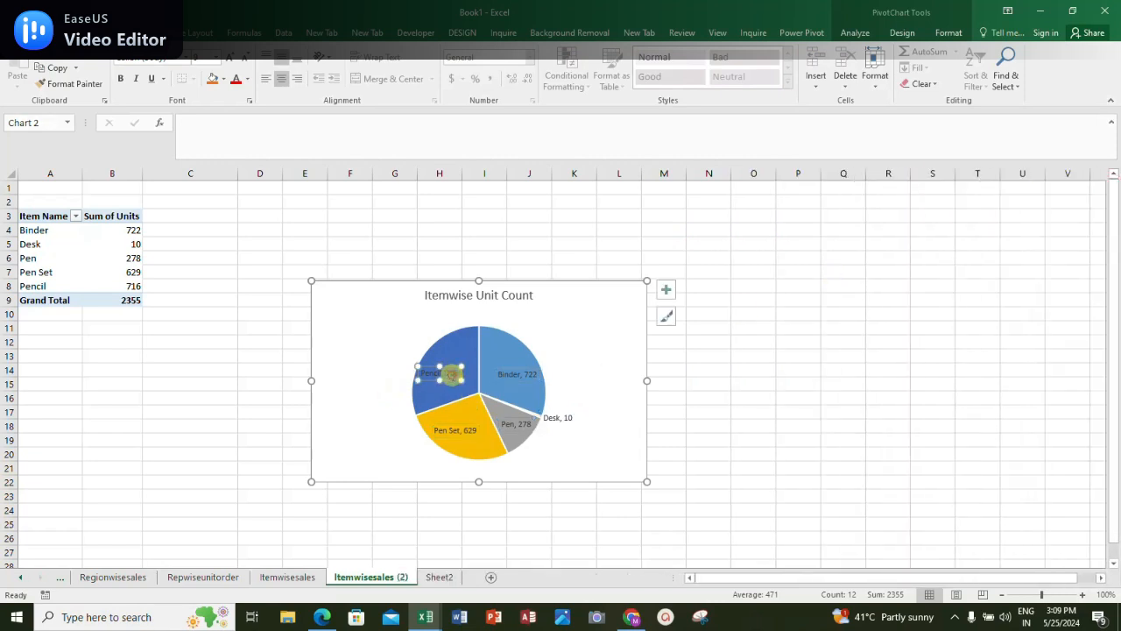
pyautogui.click(510, 379)
pyautogui.click(505, 375)
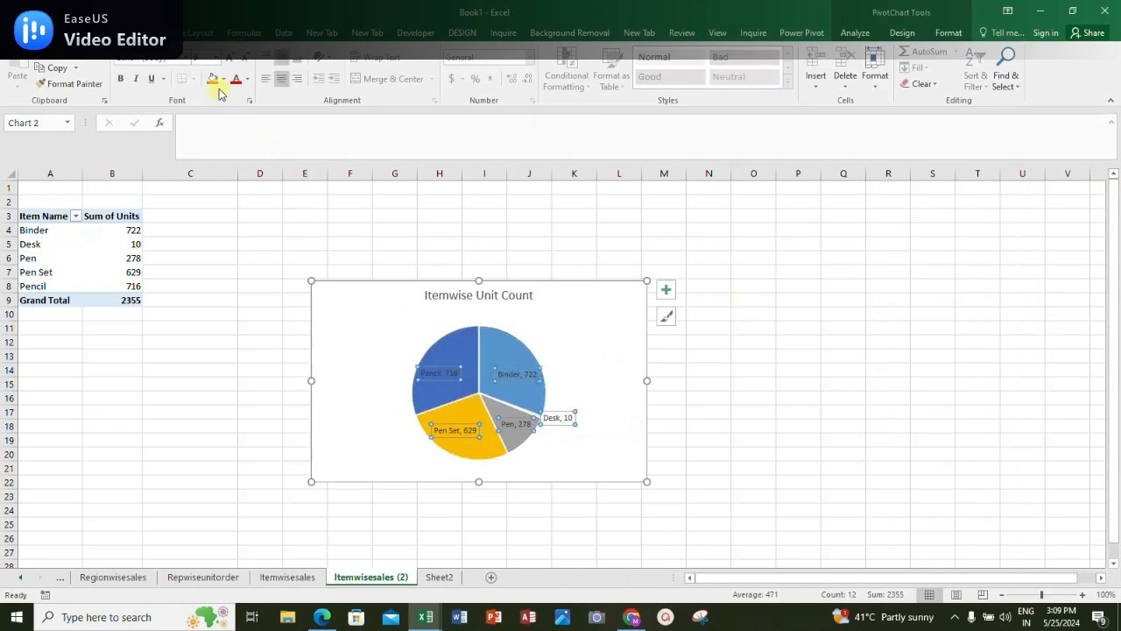
pyautogui.click(221, 60)
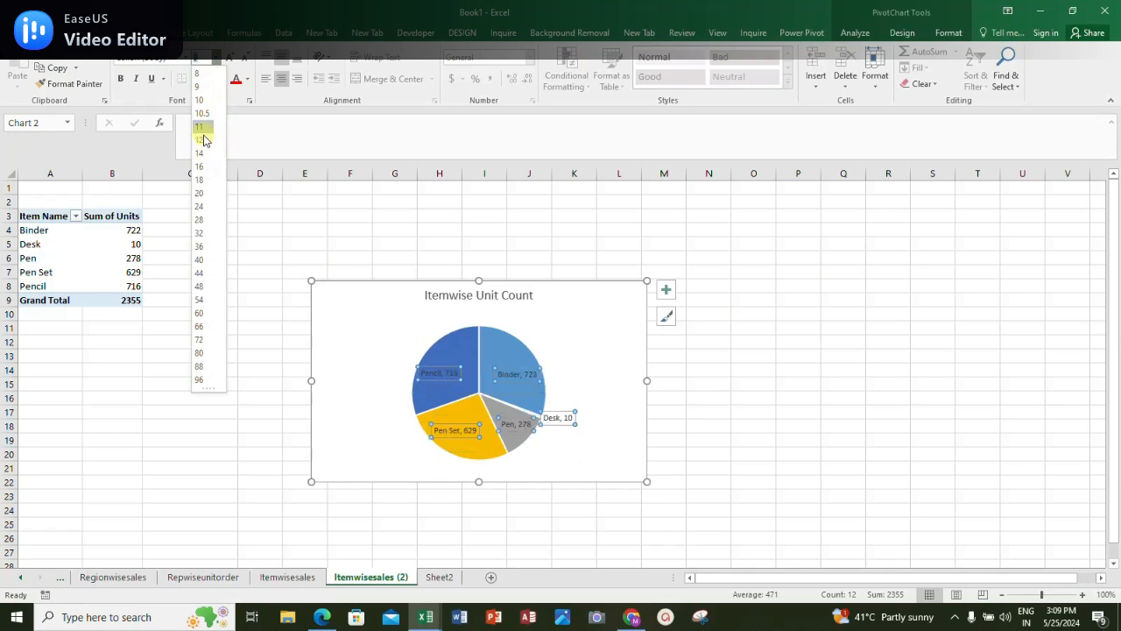
pyautogui.click(202, 139)
pyautogui.click(123, 81)
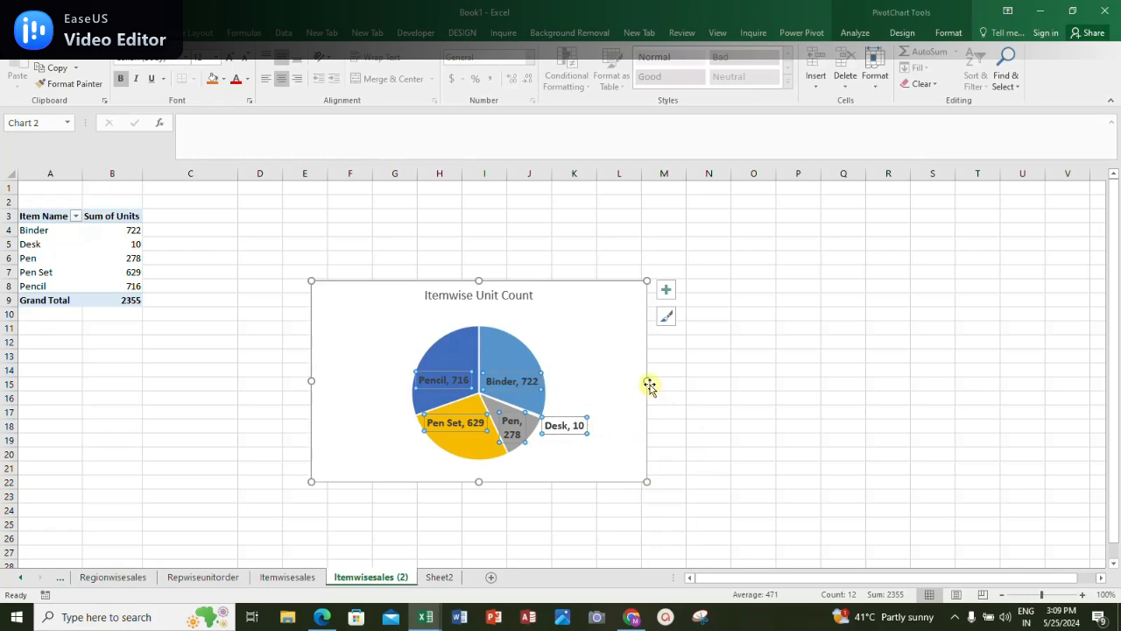
# Enlarge the pie chart and move it to cover about M1:V22
pyautogui.moveTo(649, 386); pyautogui.dragTo(704, 382)
pyautogui.moveTo(509, 481); pyautogui.dragTo(508, 518)
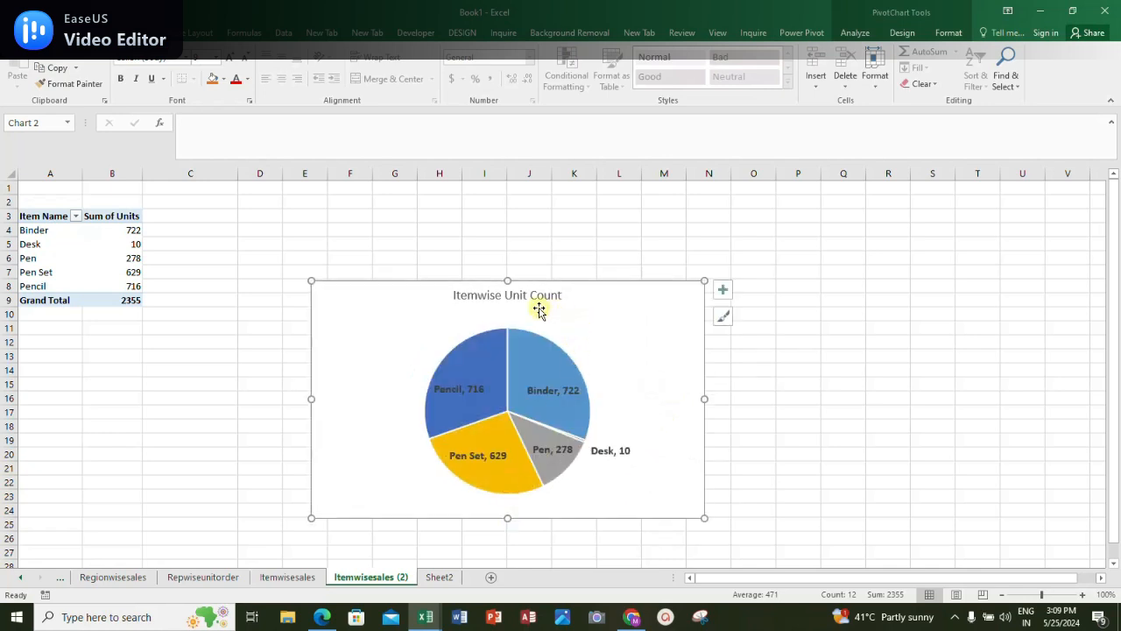
pyautogui.moveTo(508, 282); pyautogui.dragTo(507, 220)
pyautogui.moveTo(706, 370); pyautogui.dragTo(744, 369)
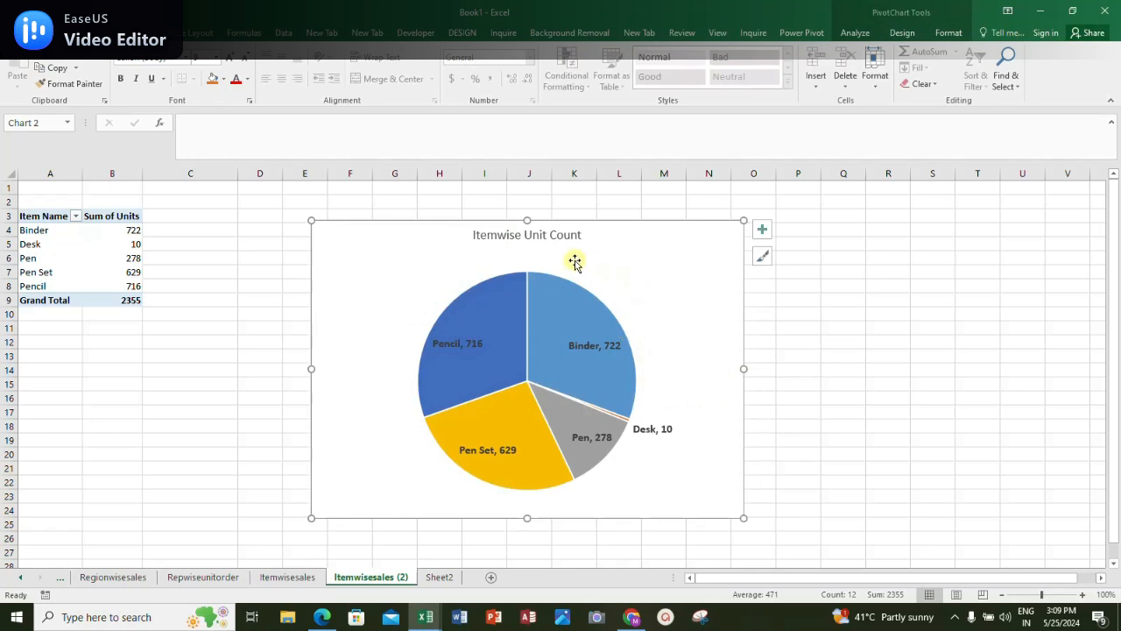
pyautogui.moveTo(406, 235); pyautogui.dragTo(741, 196)
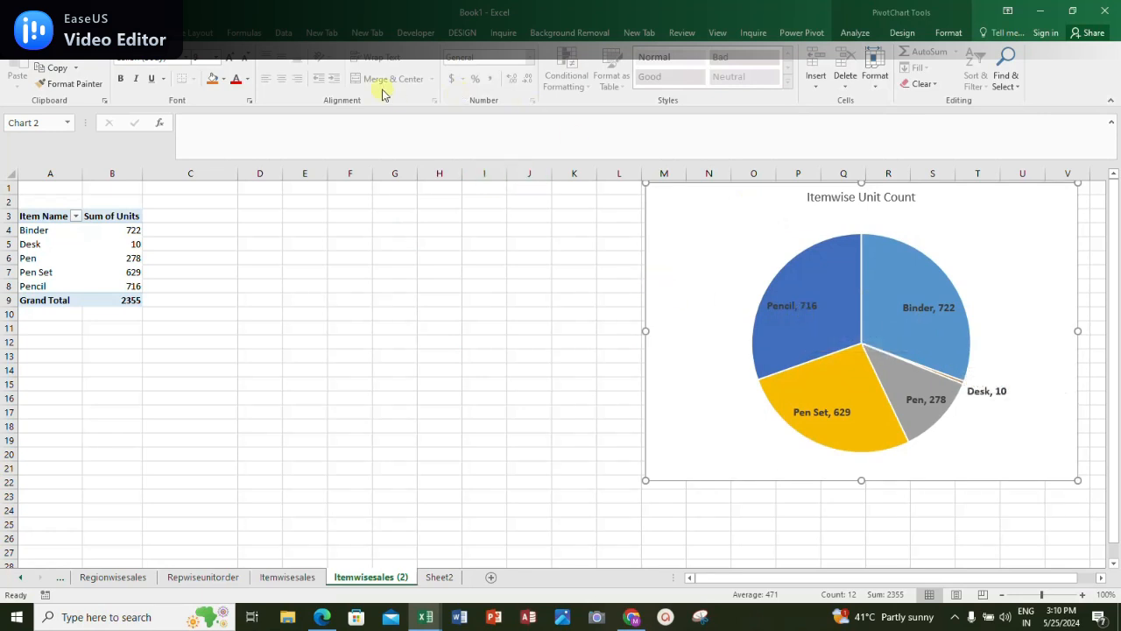
# Recolour the pie chart with the monochromatic gold palette, keeping its current chart style
pyautogui.click(816, 255)
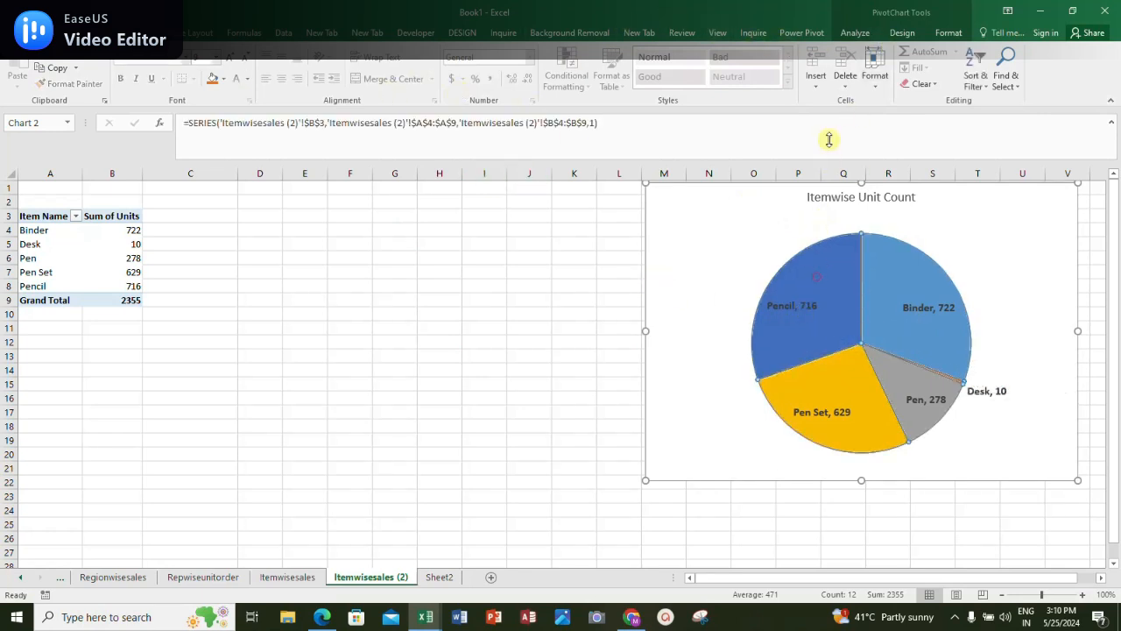
pyautogui.click(911, 35)
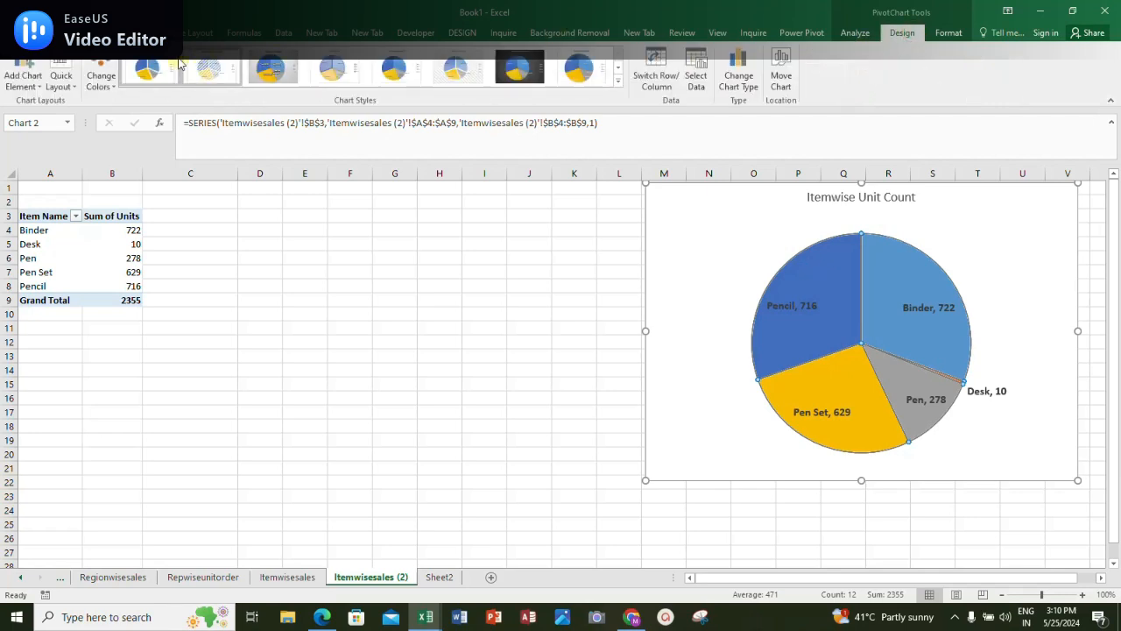
pyautogui.click(279, 77)
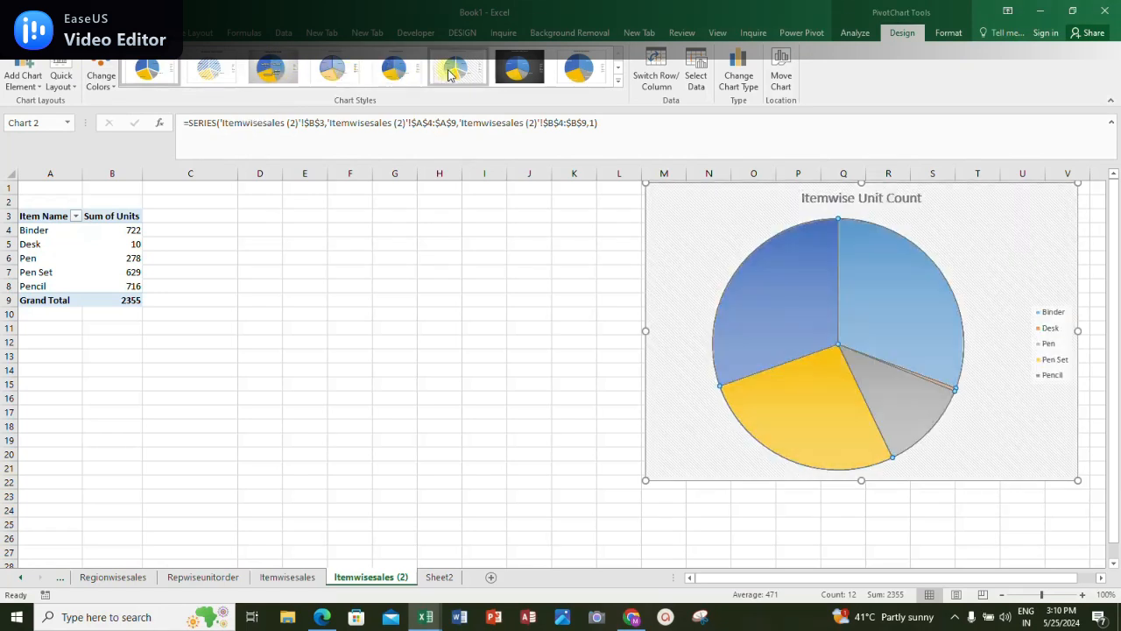
pyautogui.click(101, 72)
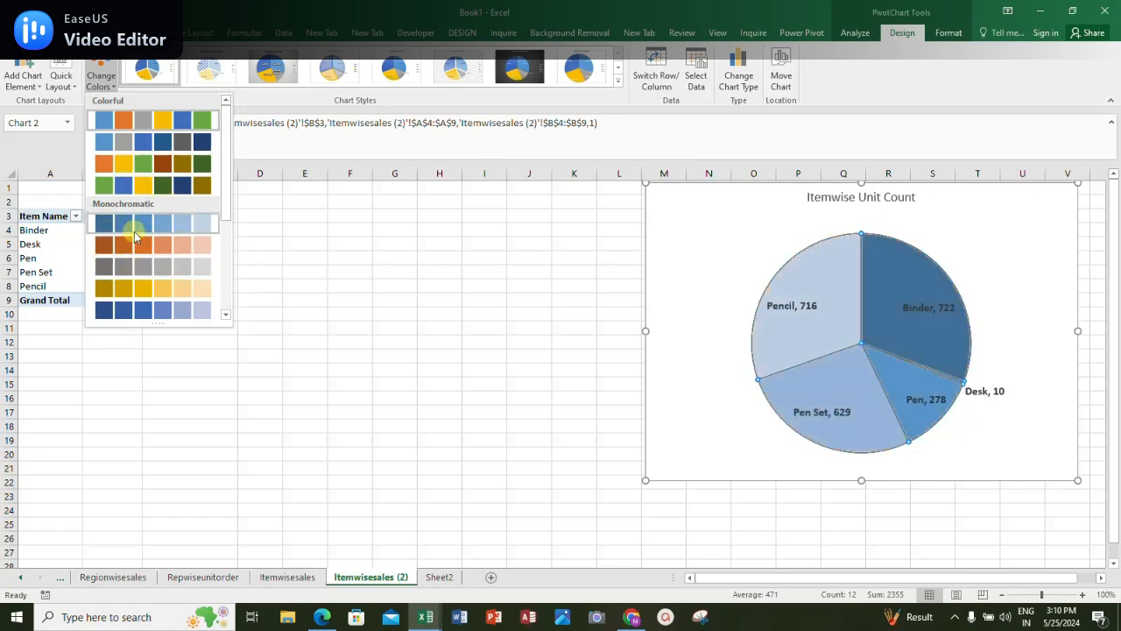
pyautogui.click(165, 129)
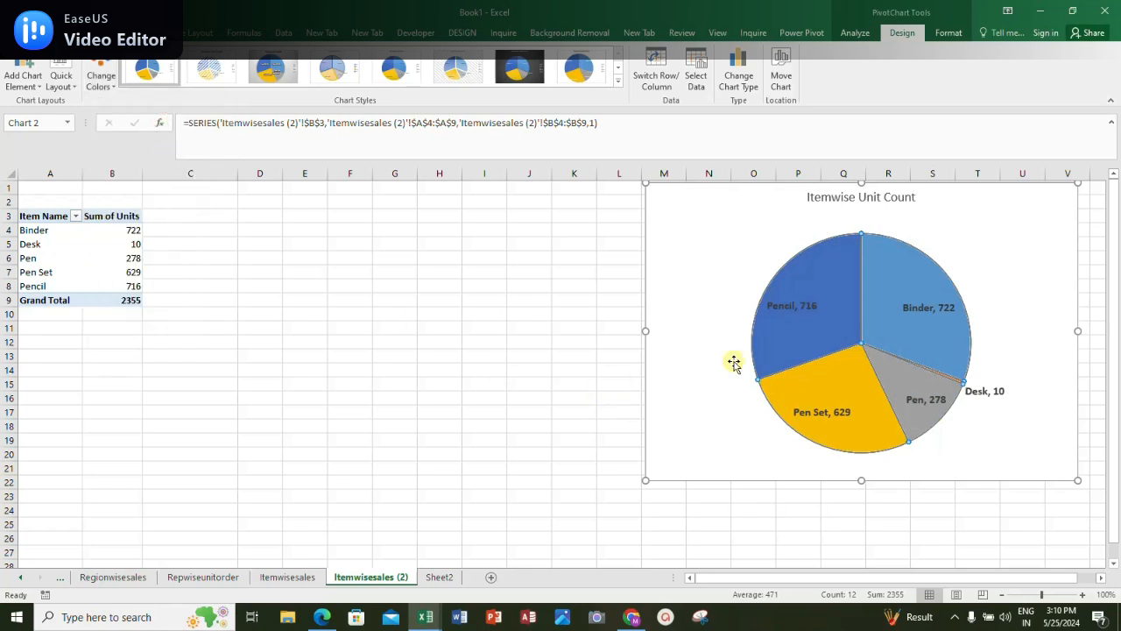
pyautogui.click(100, 77)
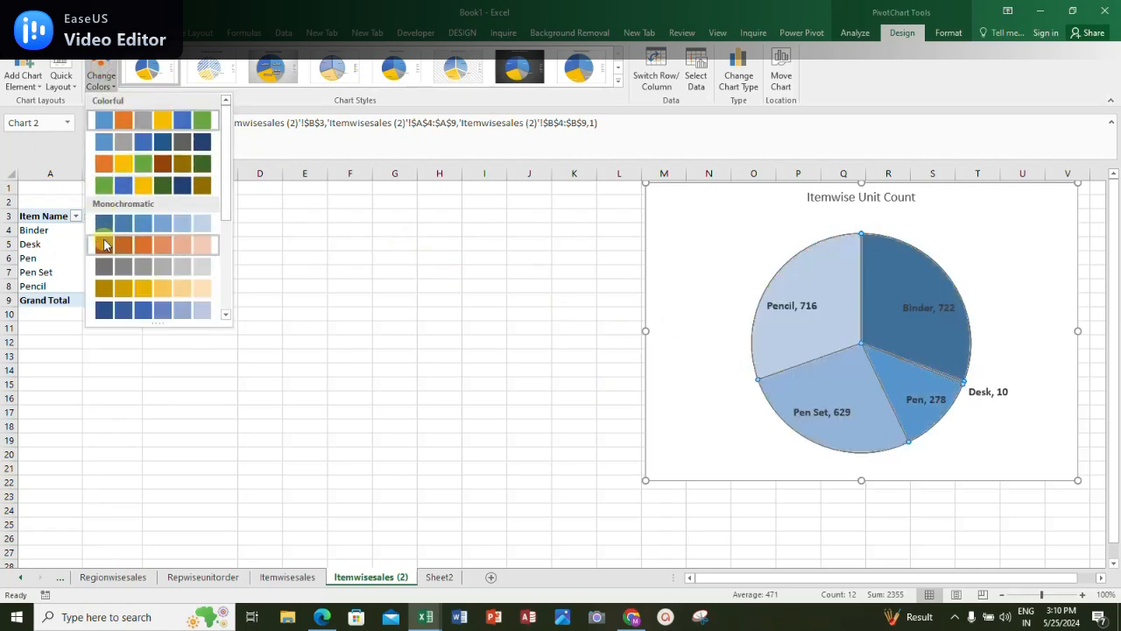
pyautogui.click(136, 297)
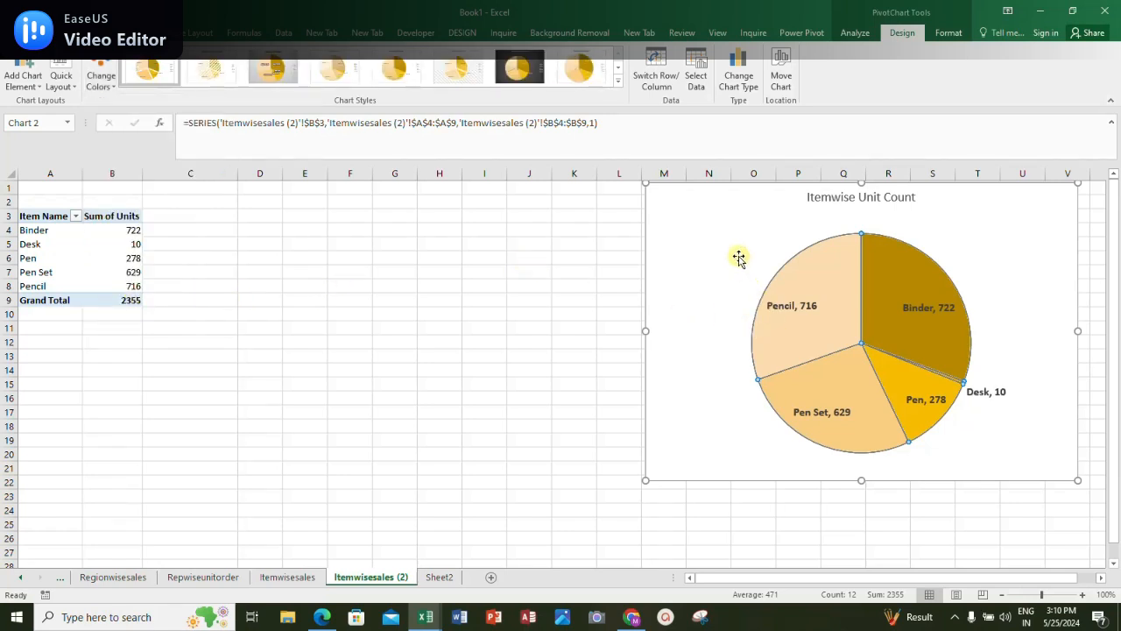
pyautogui.click(456, 257)
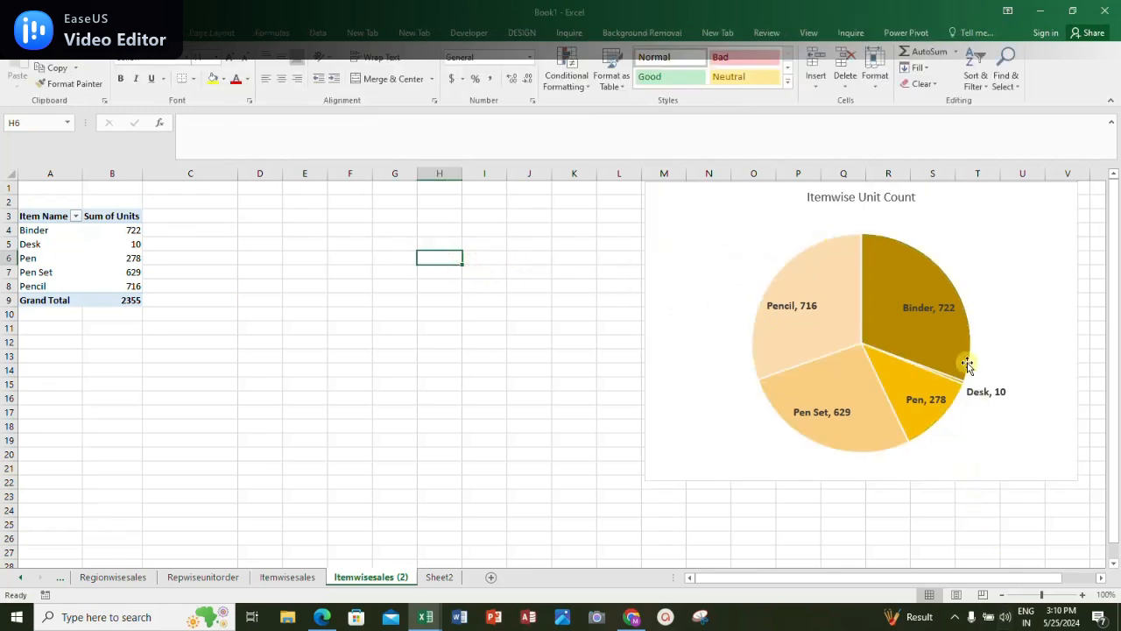
# Make the chart title bold and shrink the pie chart to cover about M1:T18
pyautogui.click(892, 200)
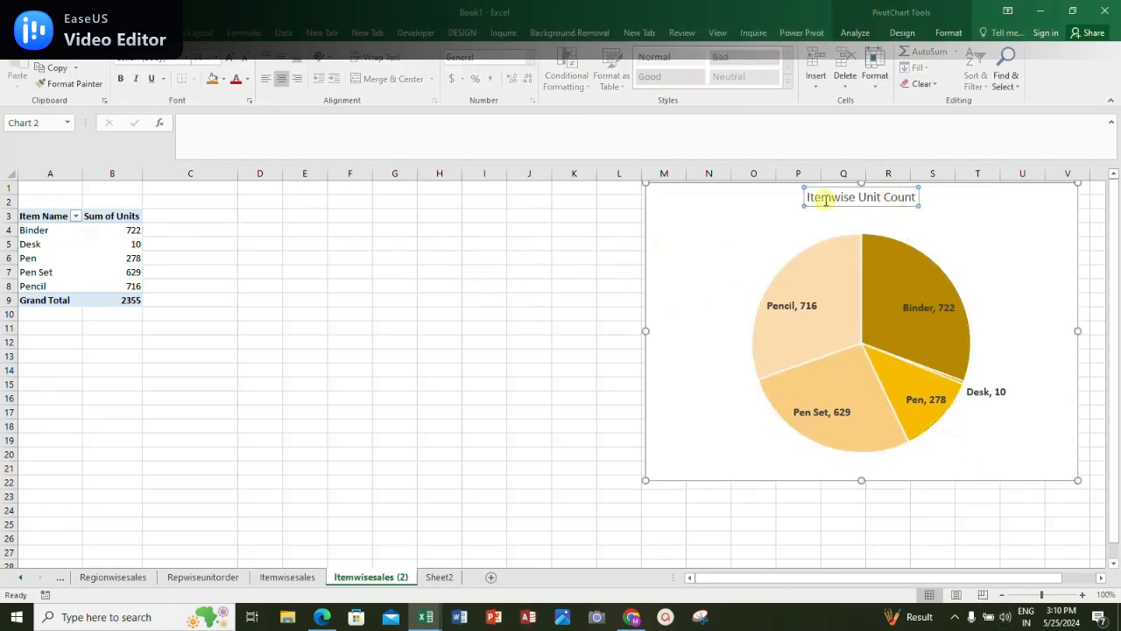
pyautogui.moveTo(808, 196); pyautogui.dragTo(922, 199)
pyautogui.hotkey('ctrl', 'b')
pyautogui.click(710, 261)
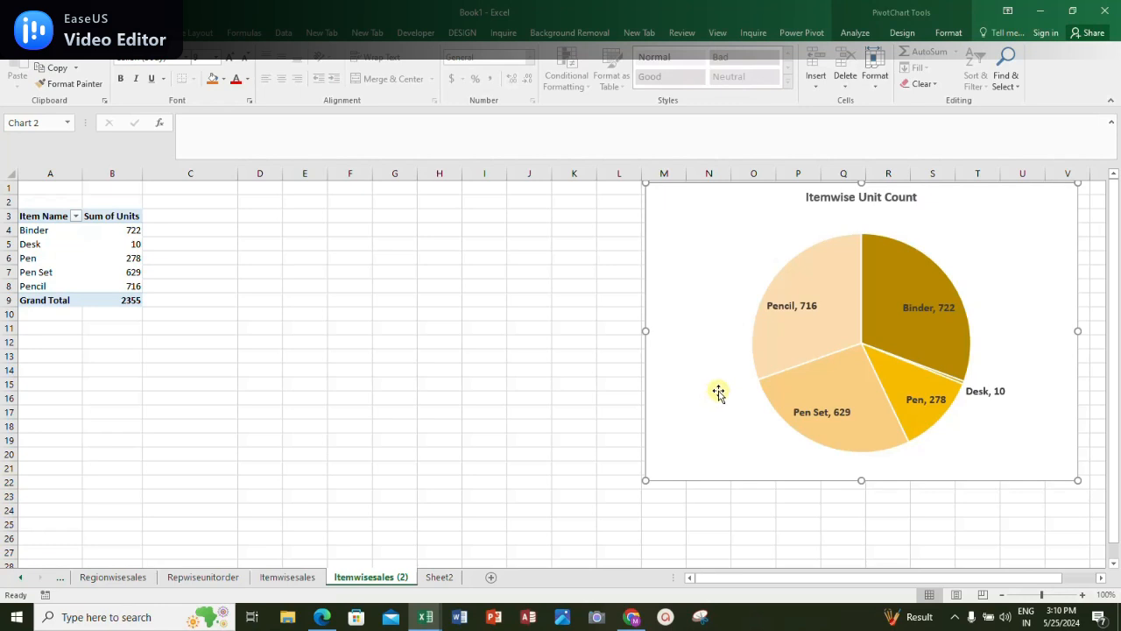
pyautogui.moveTo(1083, 329); pyautogui.dragTo(1000, 324)
pyautogui.moveTo(821, 481); pyautogui.dragTo(810, 433)
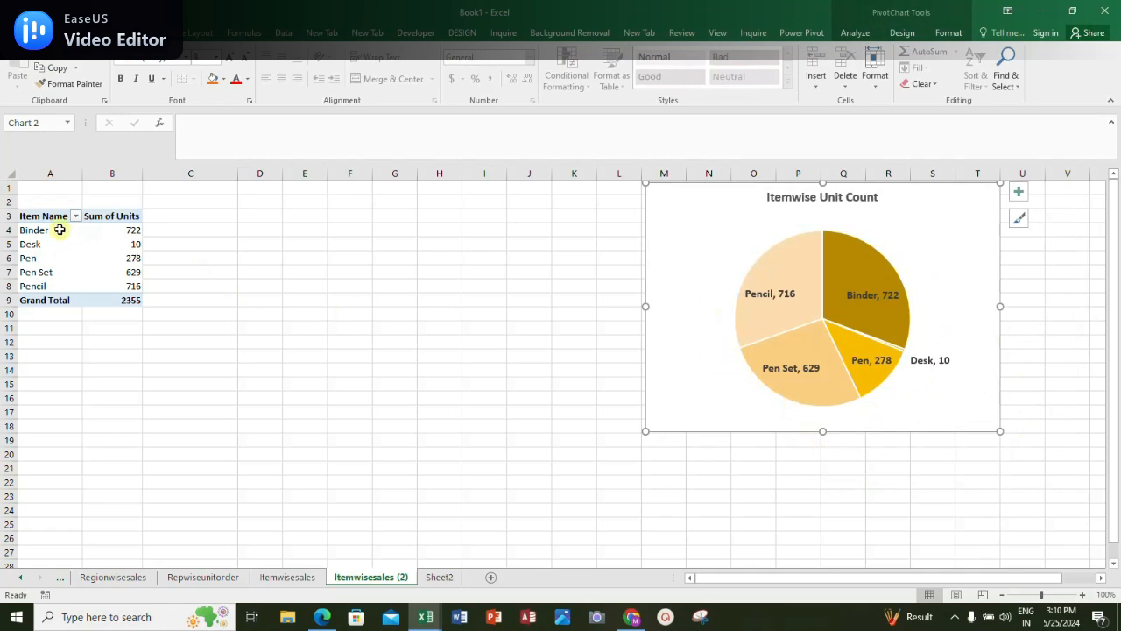
# Rename the item PivotTable as Itemwisecount
pyautogui.click(36, 216)
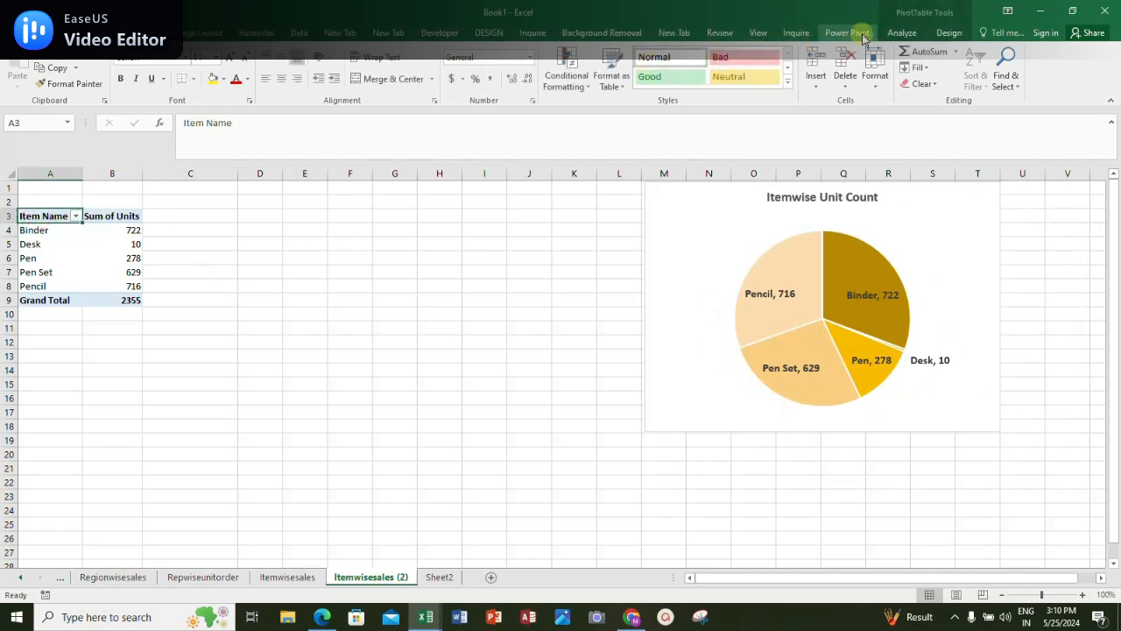
pyautogui.click(901, 35)
pyautogui.click(50, 70)
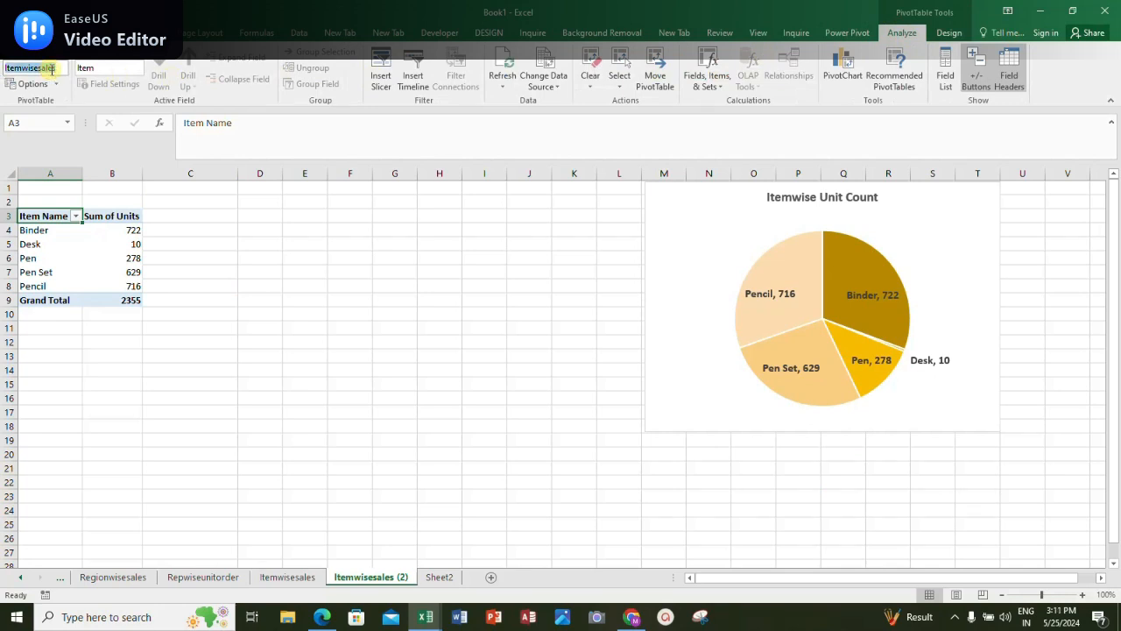
pyautogui.click(64, 67)
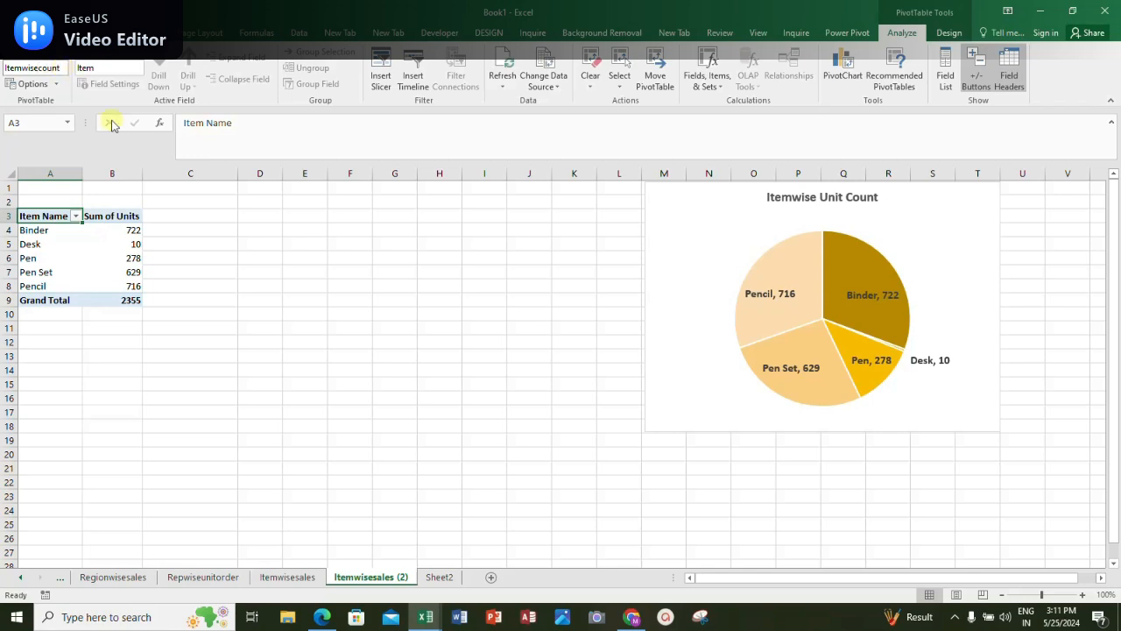
pyautogui.write('count')
pyautogui.click(195, 202)
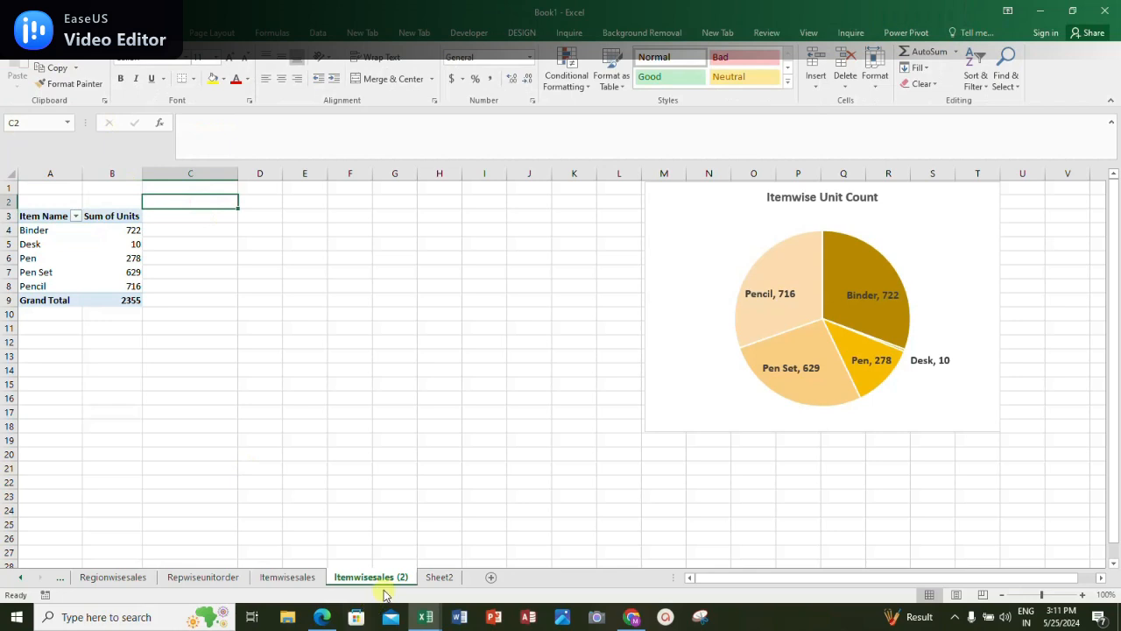
# Rename the Itemwisesales (2) sheet as Itemwisecount and place a duplicate of it just before Sheet2
pyautogui.doubleClick(370, 578)
pyautogui.write('Itemwisecount')
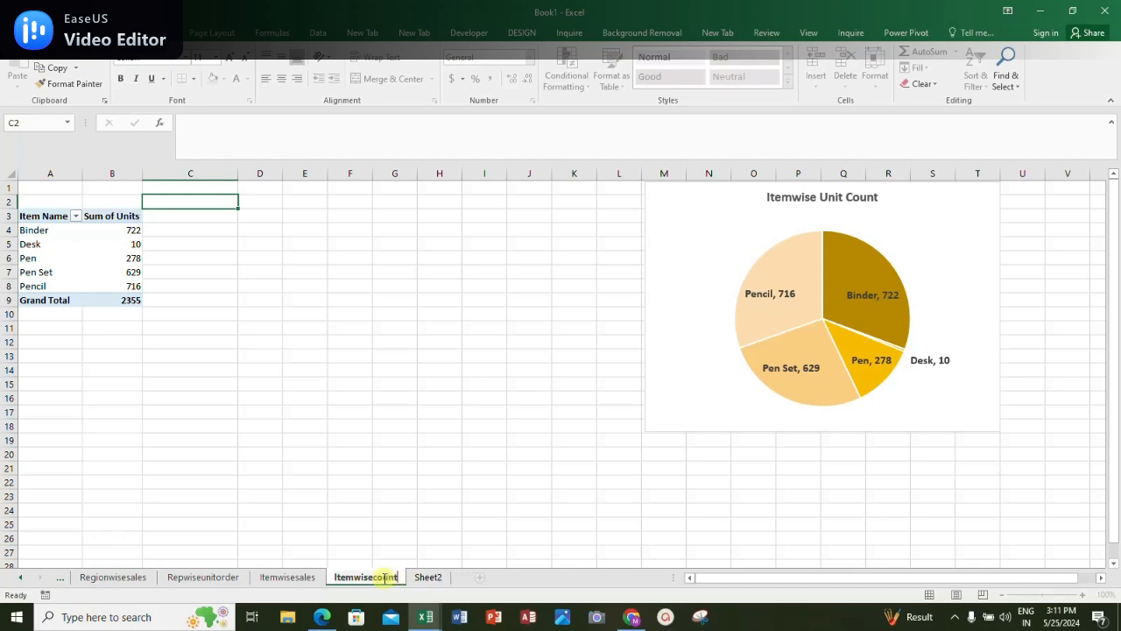
pyautogui.click(412, 495)
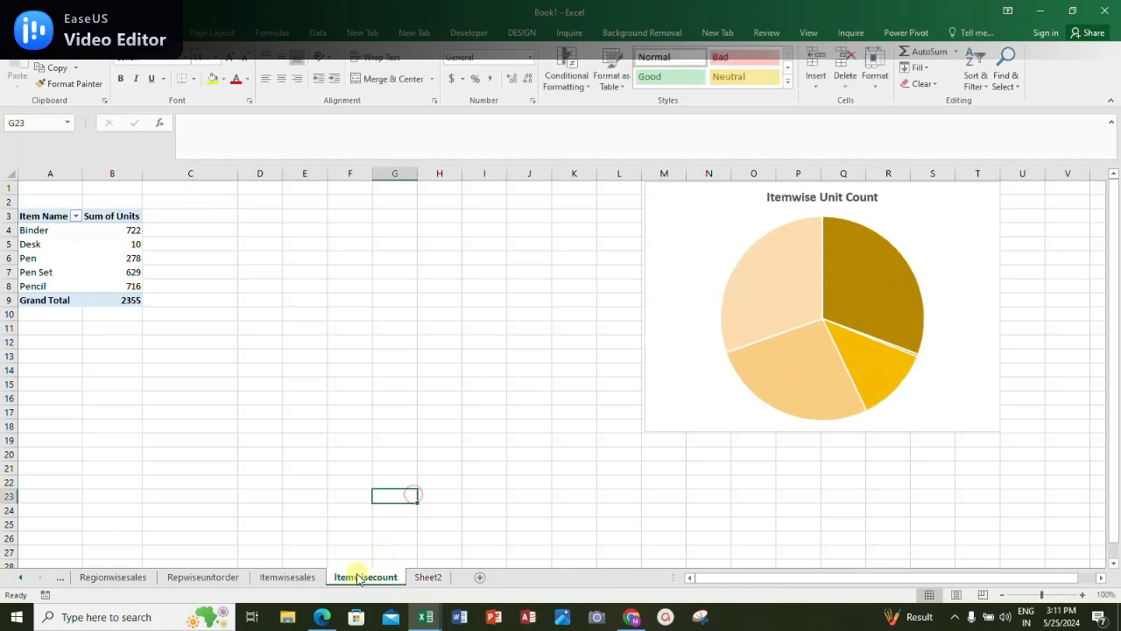
pyautogui.moveTo(361, 580); pyautogui.dragTo(429, 588)
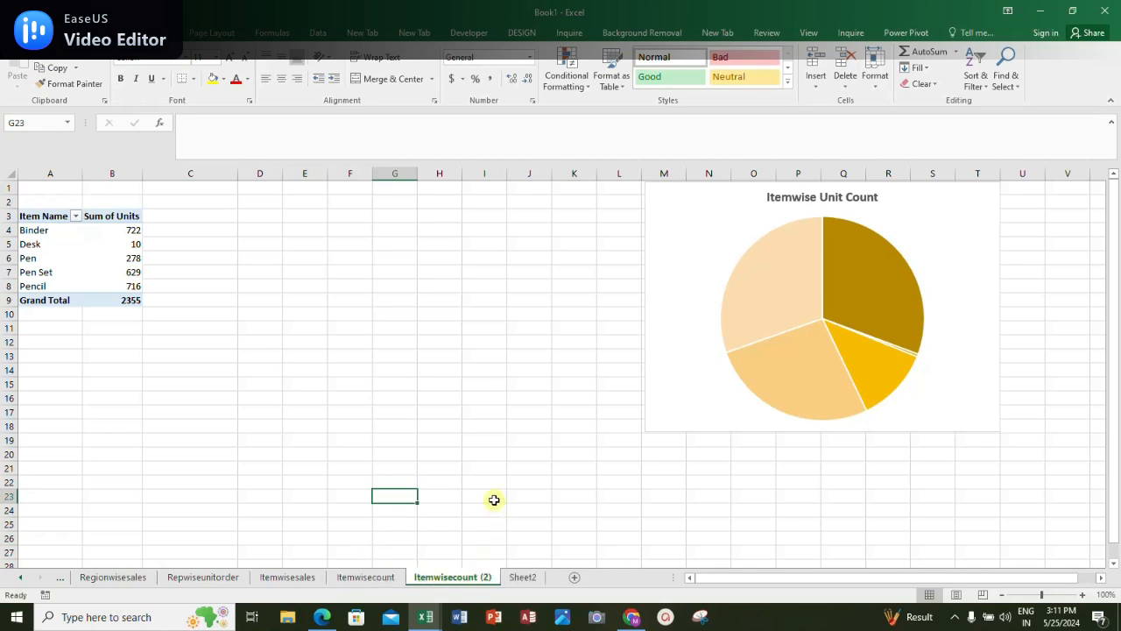
pyautogui.click(710, 204)
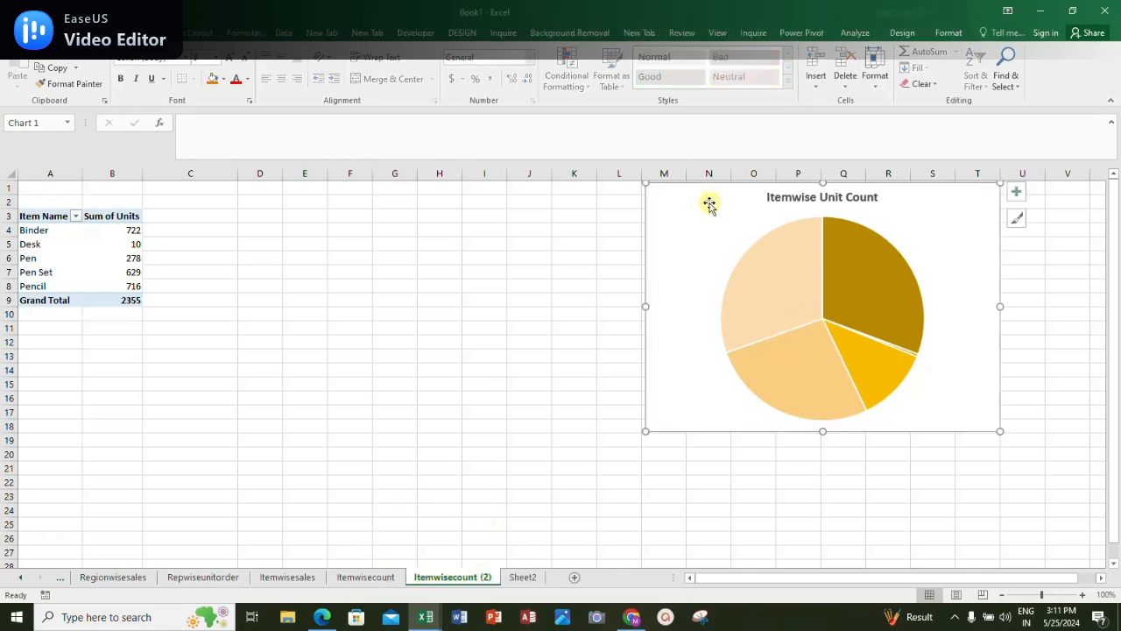
# Add data labels to the pie chart on the Itemwisecount sheet
pyautogui.click(367, 576)
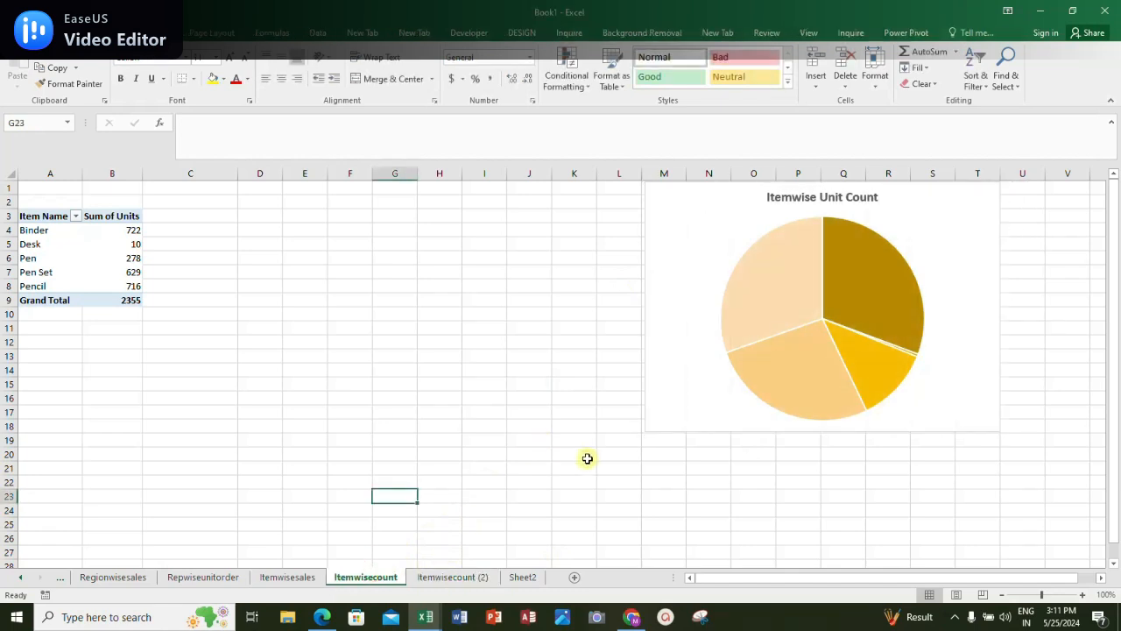
pyautogui.click(759, 303)
pyautogui.rightClick(763, 304)
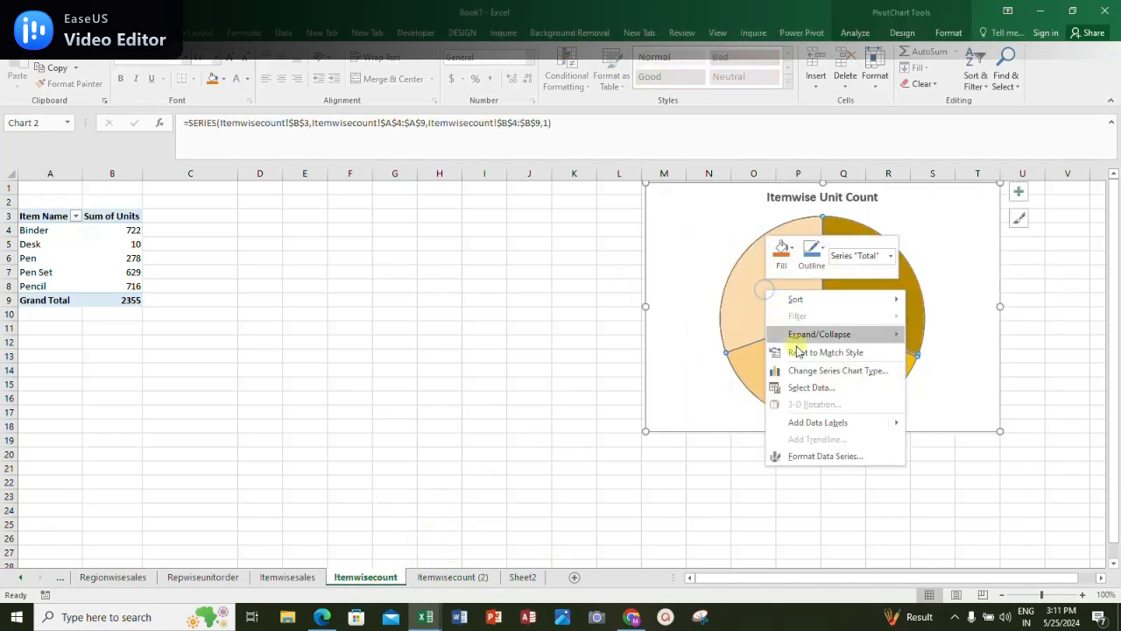
pyautogui.click(820, 427)
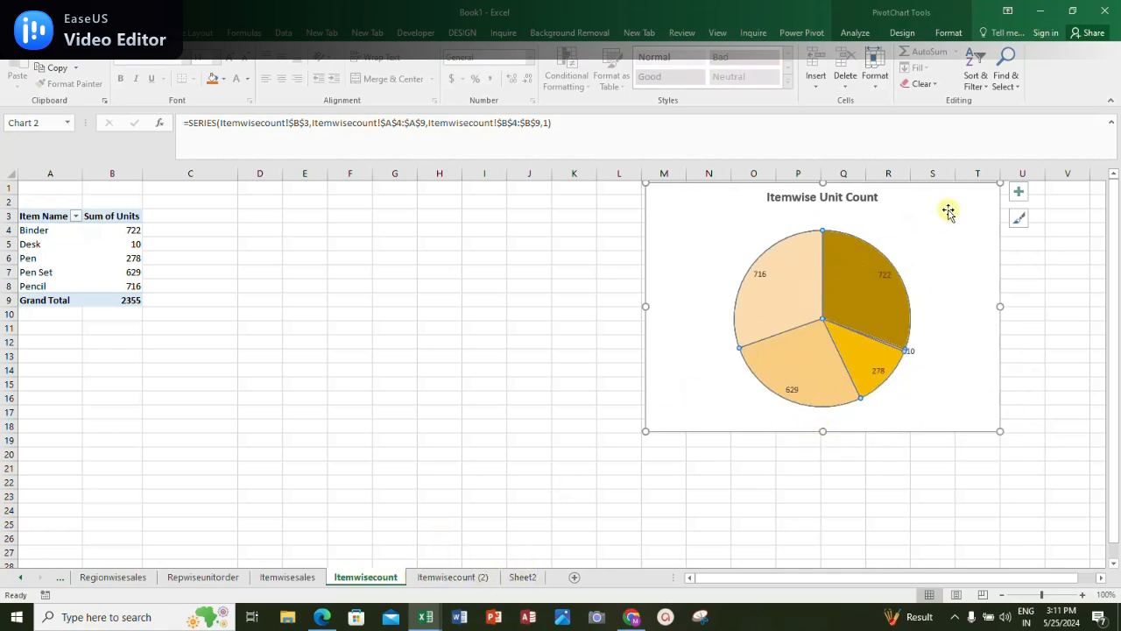
pyautogui.rightClick(689, 274)
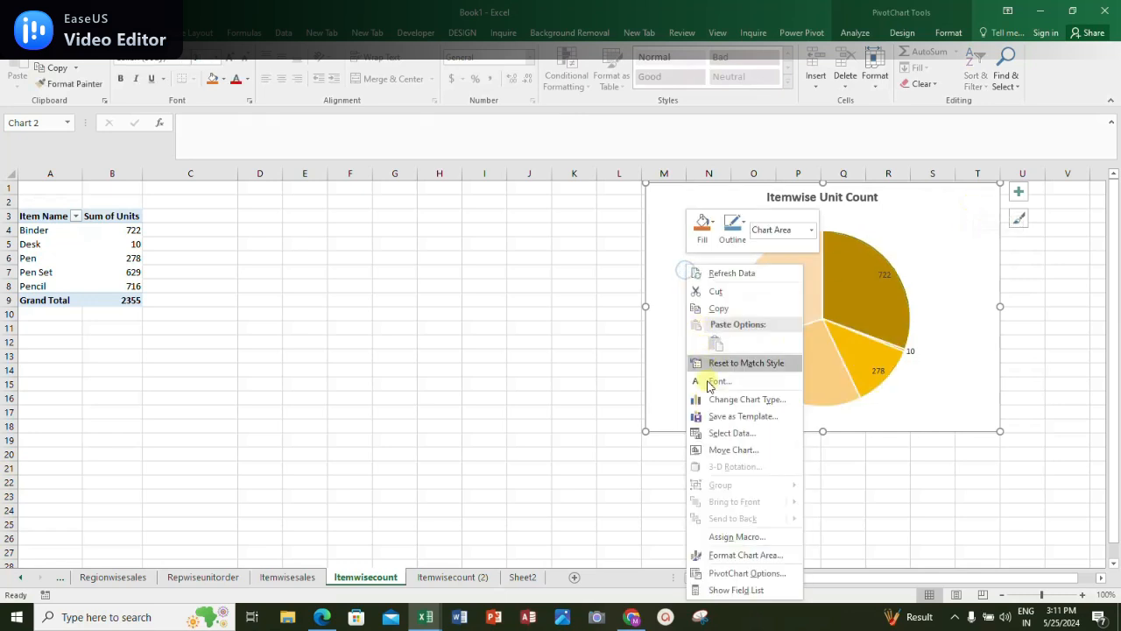
pyautogui.click(740, 589)
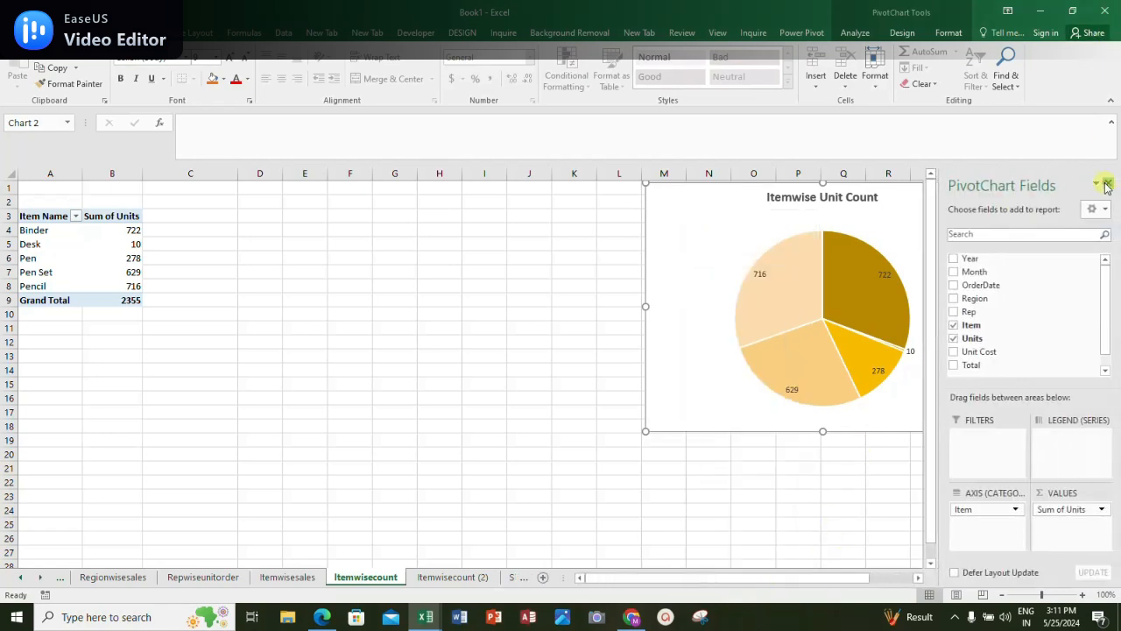
pyautogui.click(1106, 184)
# Include the category name alongside the value in the pie chart's data labels
pyautogui.rightClick(685, 268)
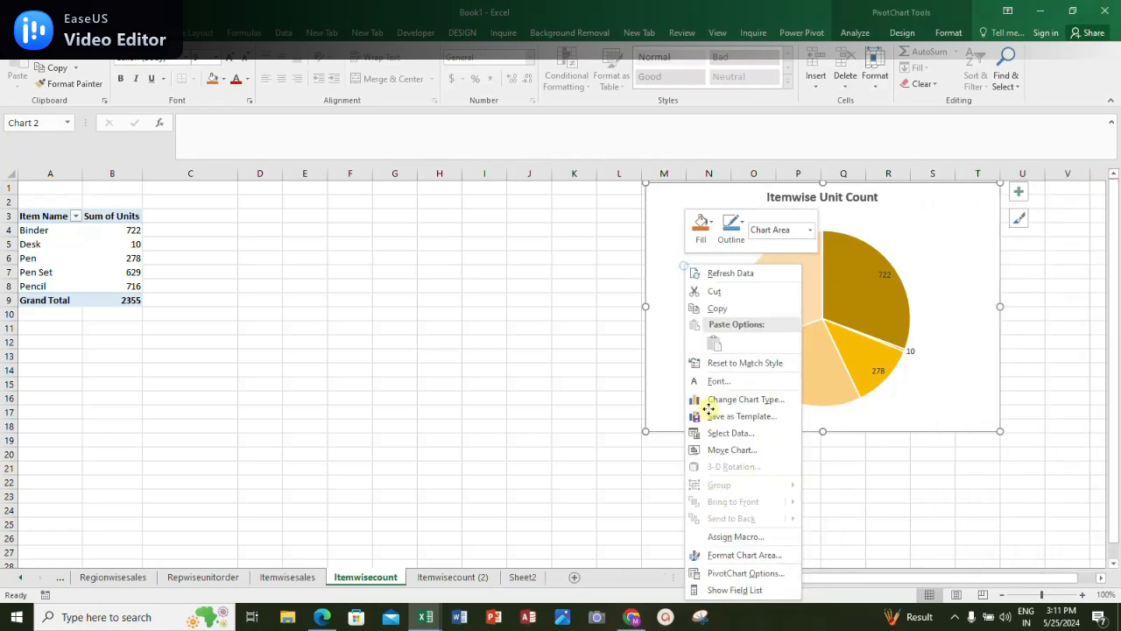
pyautogui.click(745, 555)
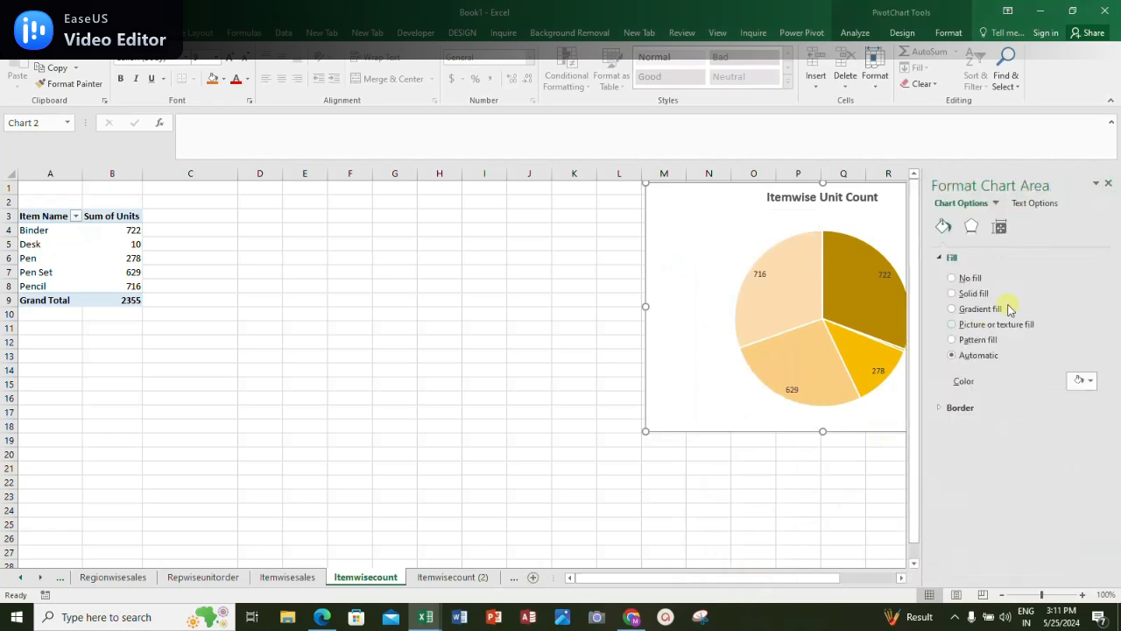
pyautogui.click(883, 274)
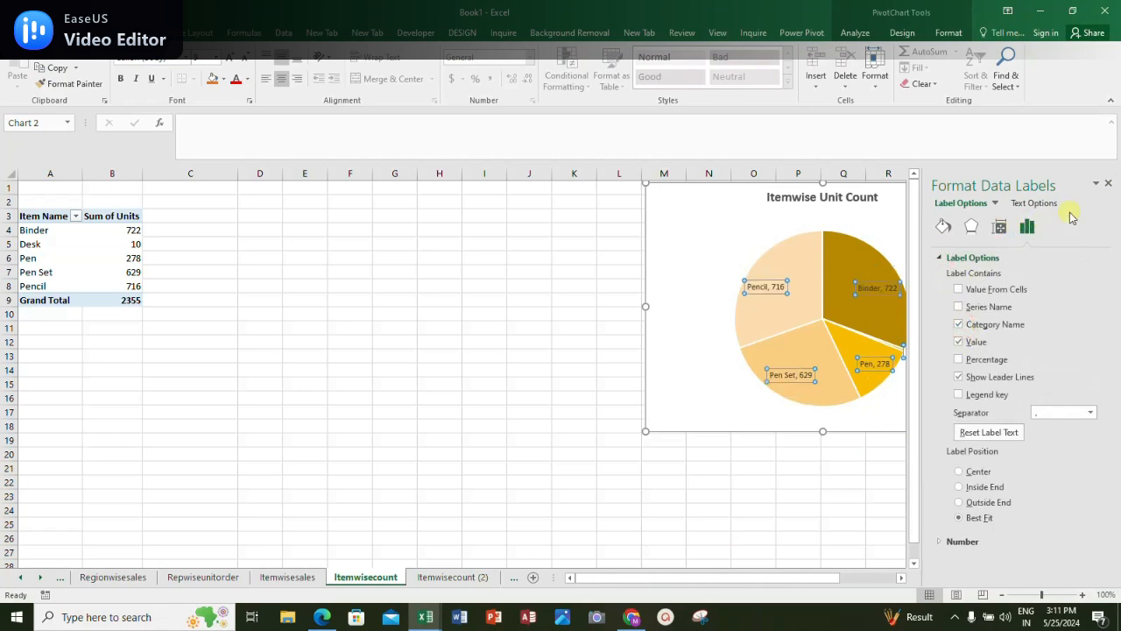
pyautogui.click(1107, 182)
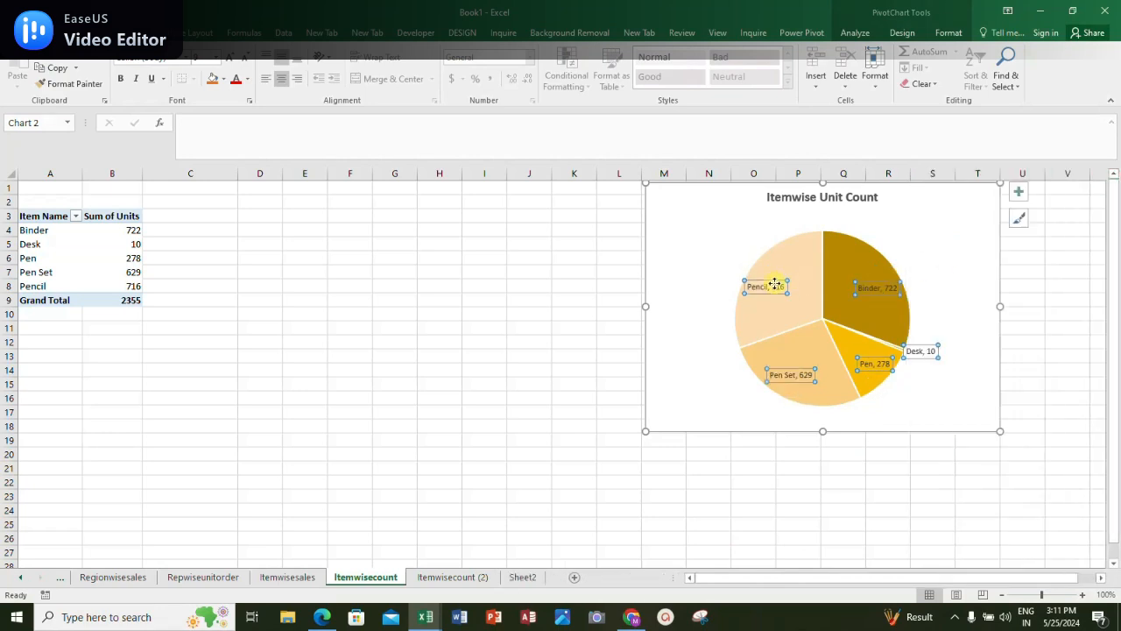
# Set the pie chart's data labels to font size 11 and bold
pyautogui.click(219, 60)
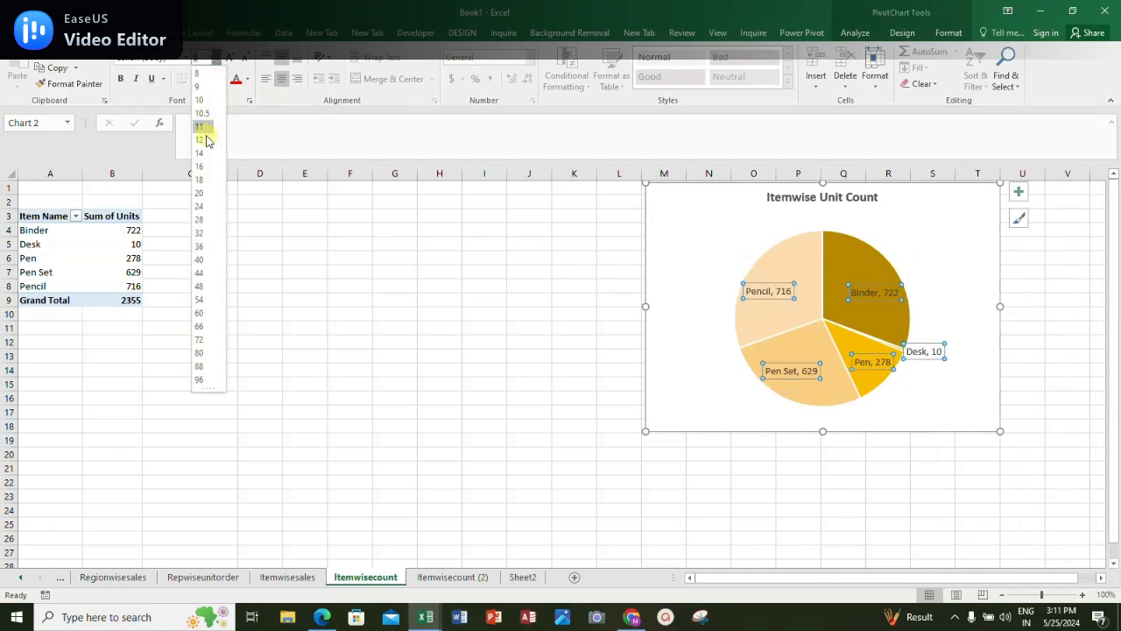
pyautogui.click(206, 133)
pyautogui.click(121, 81)
pyautogui.click(541, 270)
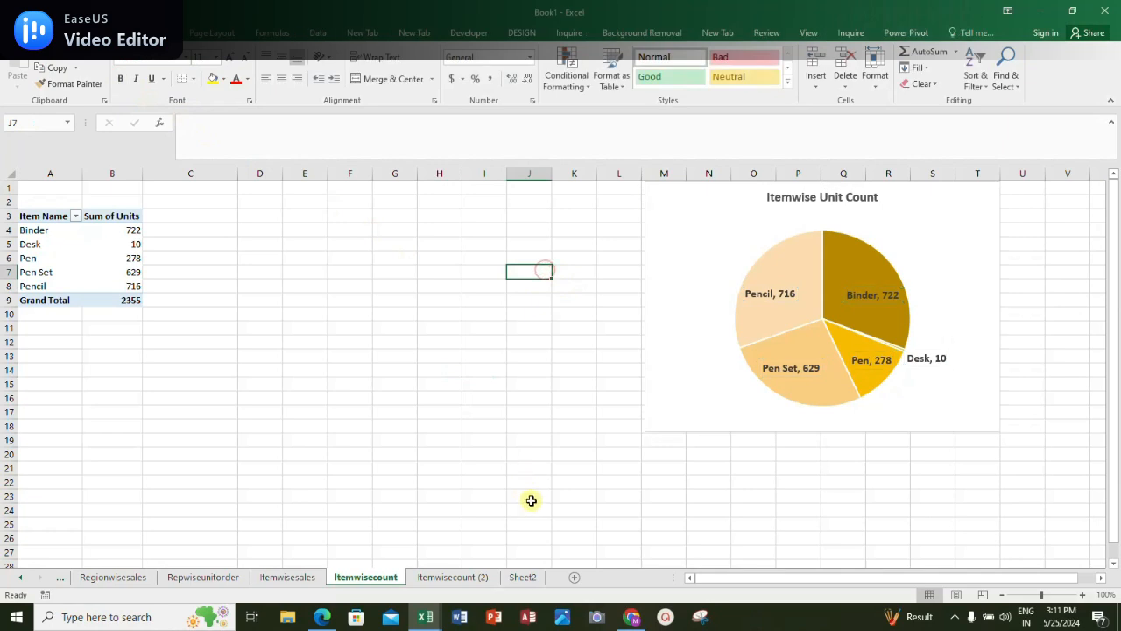
# Delete the pie chart from the Itemwisecount (2) sheet
pyautogui.click(473, 578)
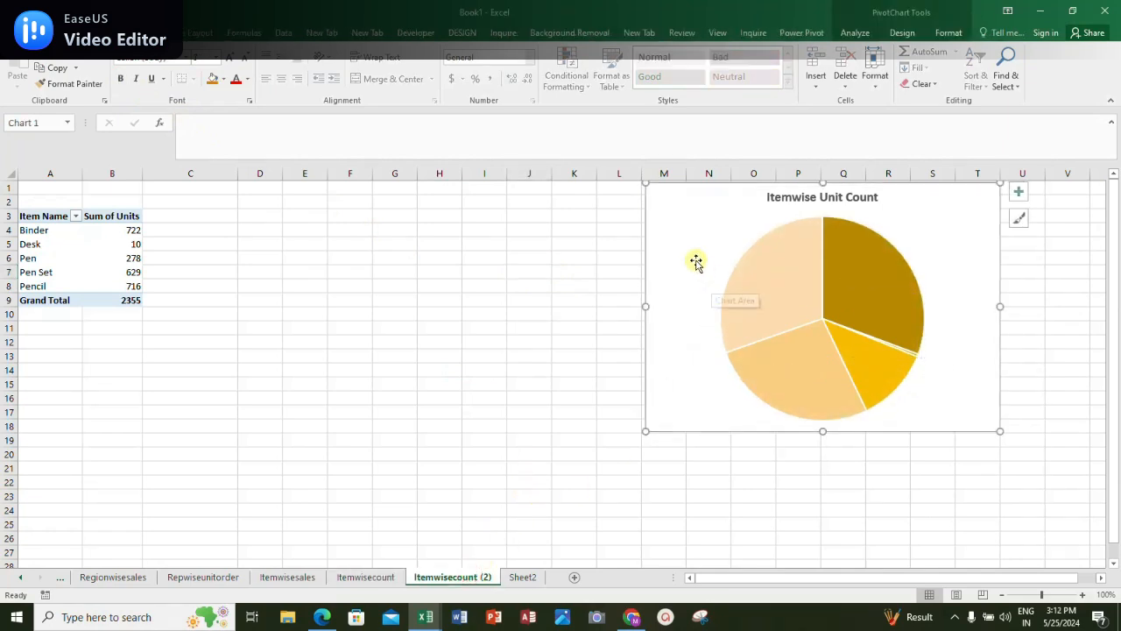
pyautogui.press('Delete')
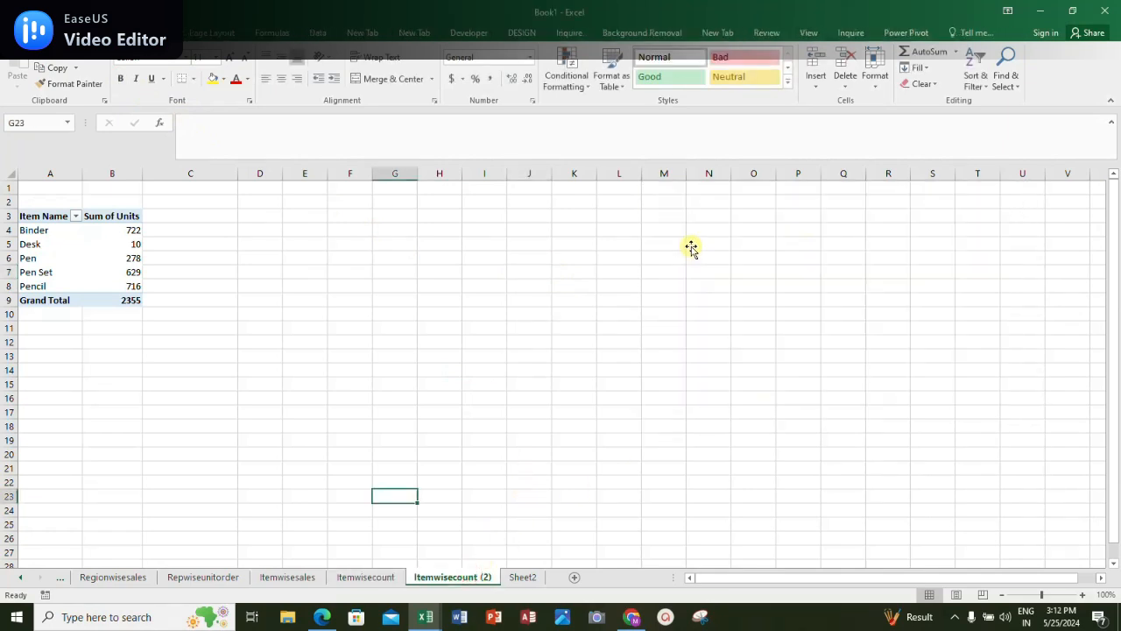
# Check the list of required reports on Sheet2 and compare the Itemwisecount and Itemwisecount (2) sheets
pyautogui.click(366, 578)
pyautogui.click(464, 577)
pyautogui.click(523, 577)
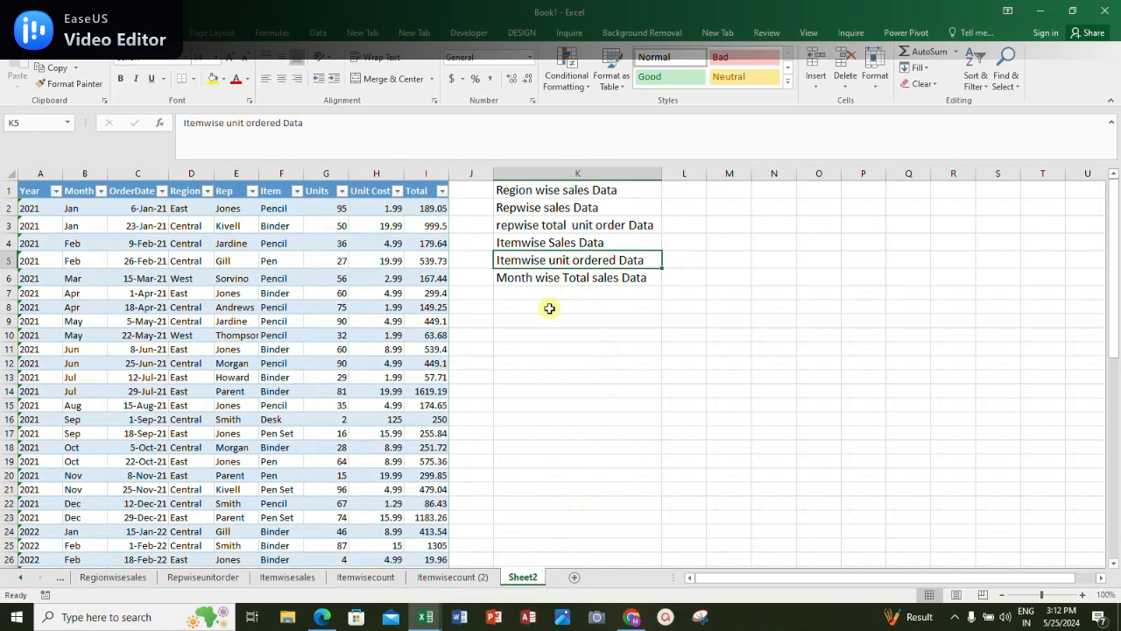
pyautogui.click(452, 577)
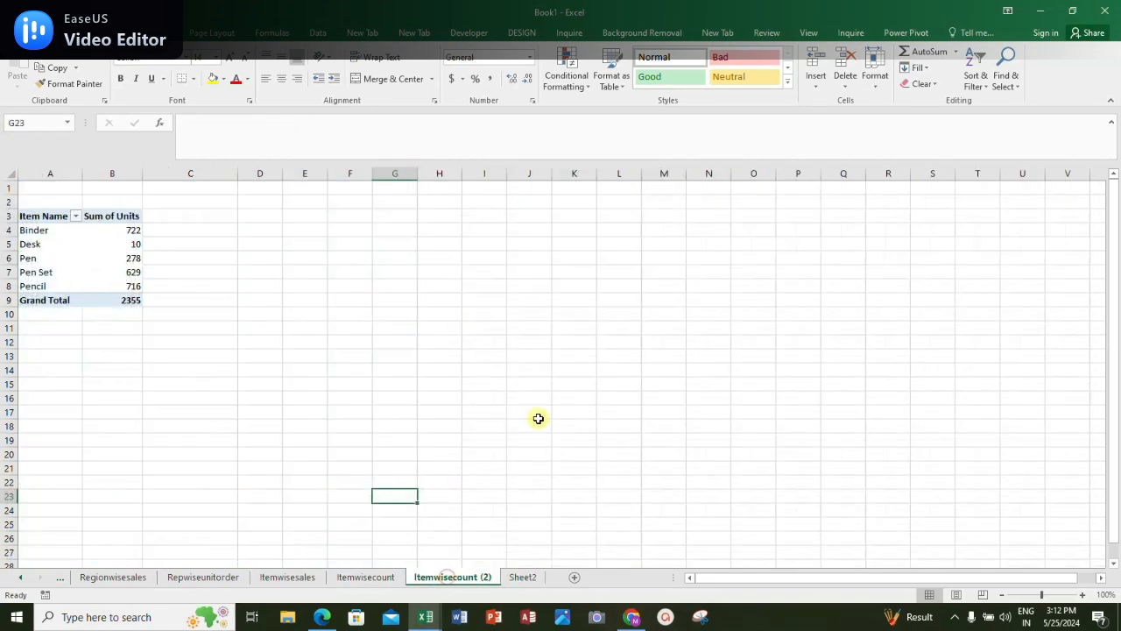
pyautogui.click(33, 220)
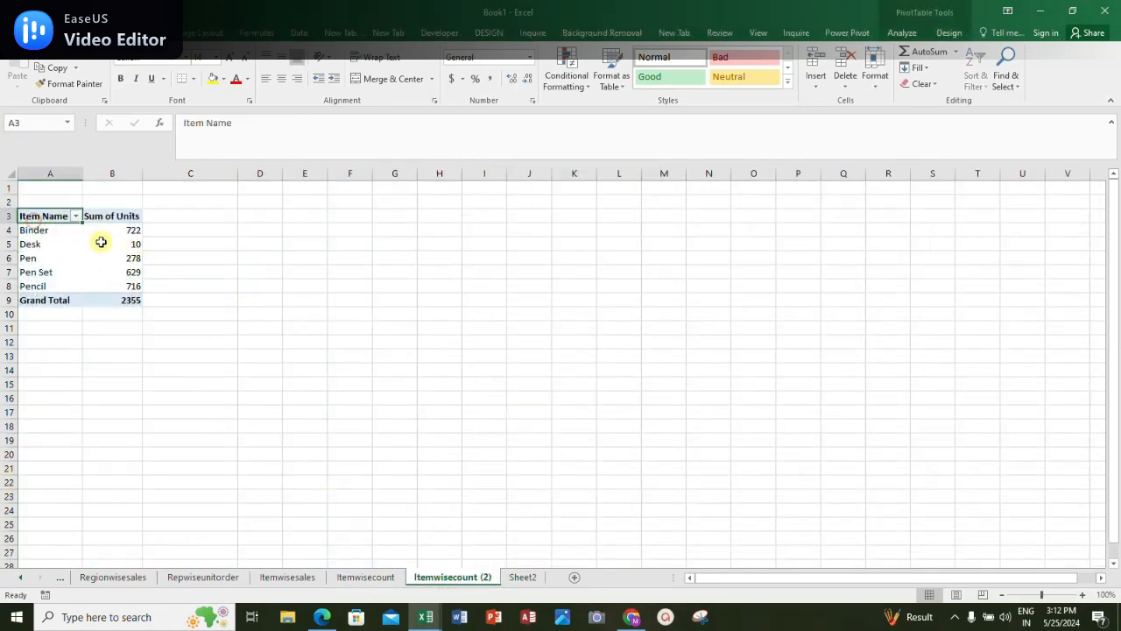
pyautogui.click(361, 580)
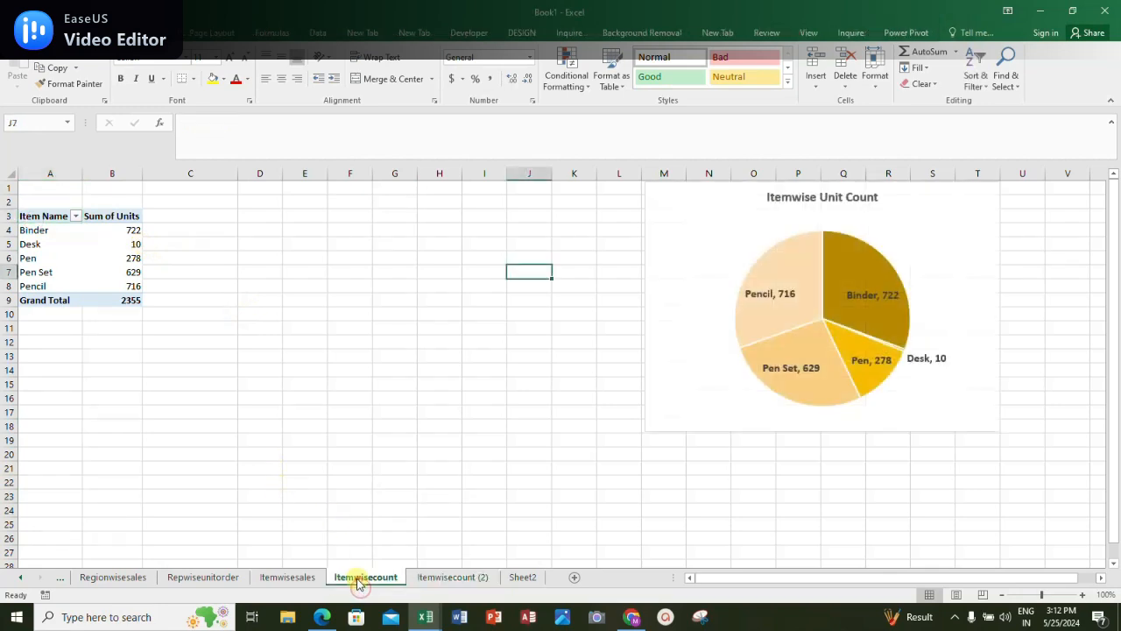
pyautogui.click(454, 577)
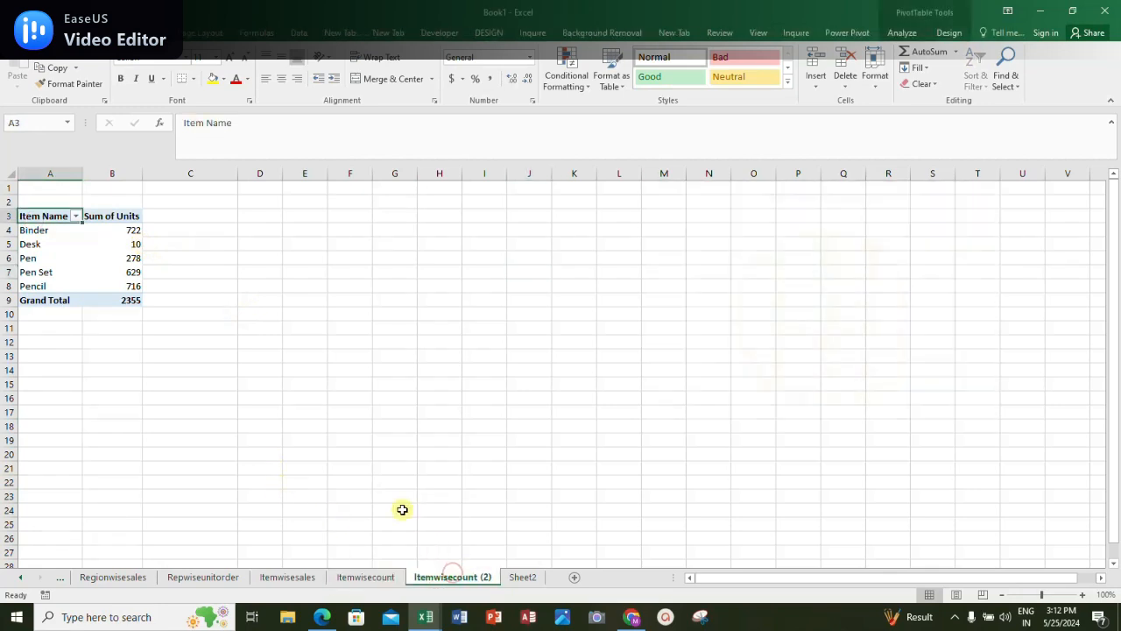
# Change the PivotTable's value header in B3 of the Itemwisecount sheet to Count of Units
pyautogui.click(375, 579)
pyautogui.click(109, 217)
pyautogui.click(249, 122)
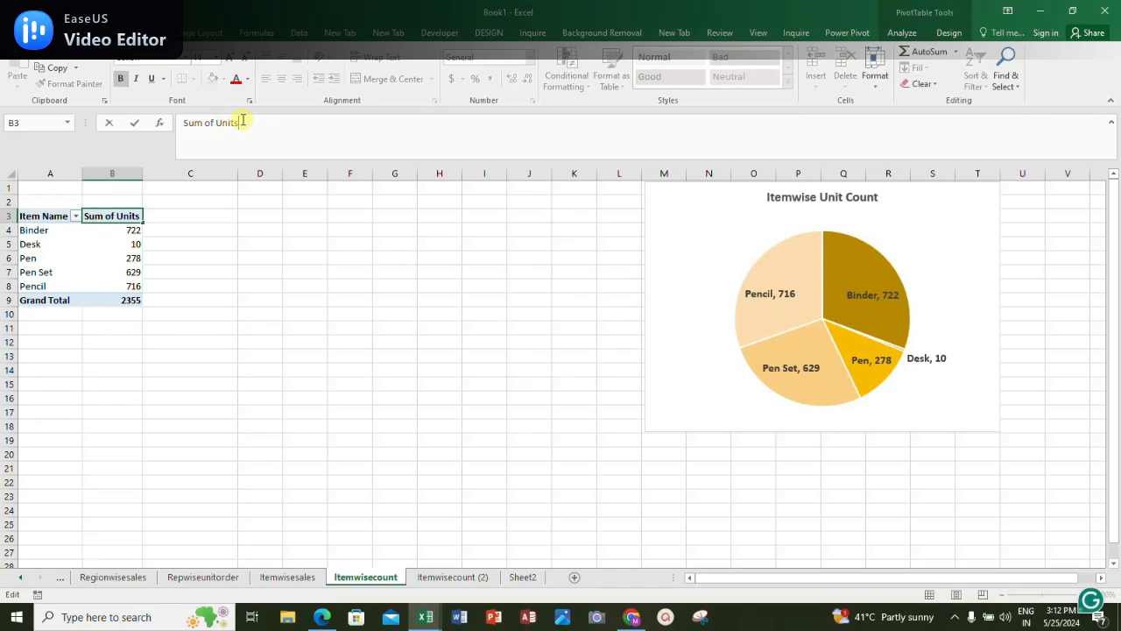
pyautogui.press('BackSpace')
pyautogui.press('BackSpace')
pyautogui.press('BackSpace')
pyautogui.write('Count')
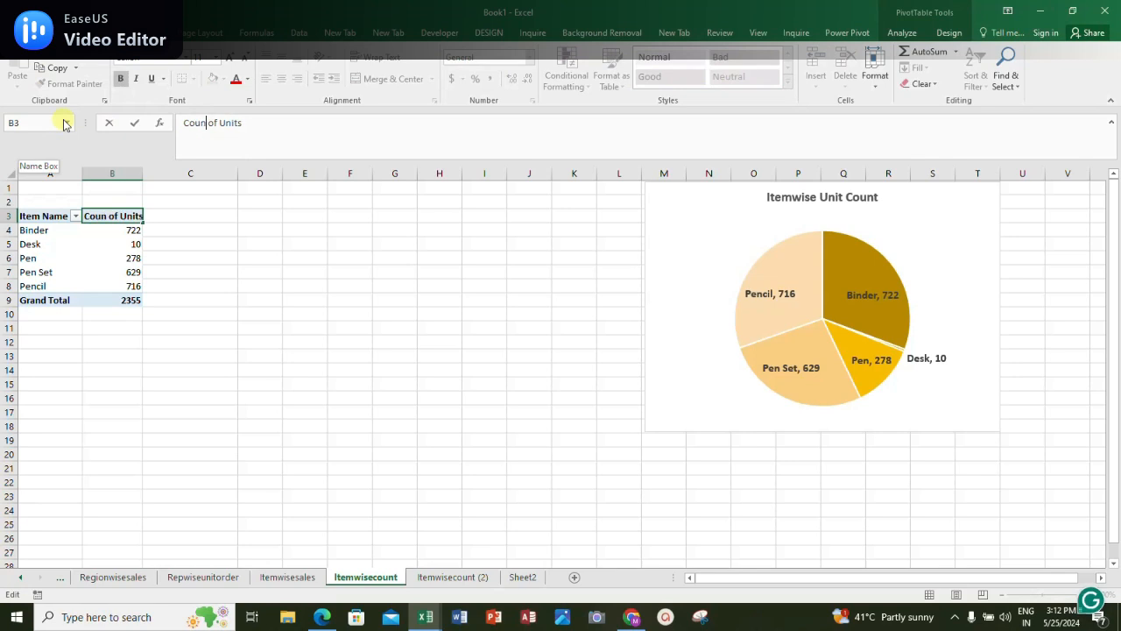
pyautogui.click(227, 260)
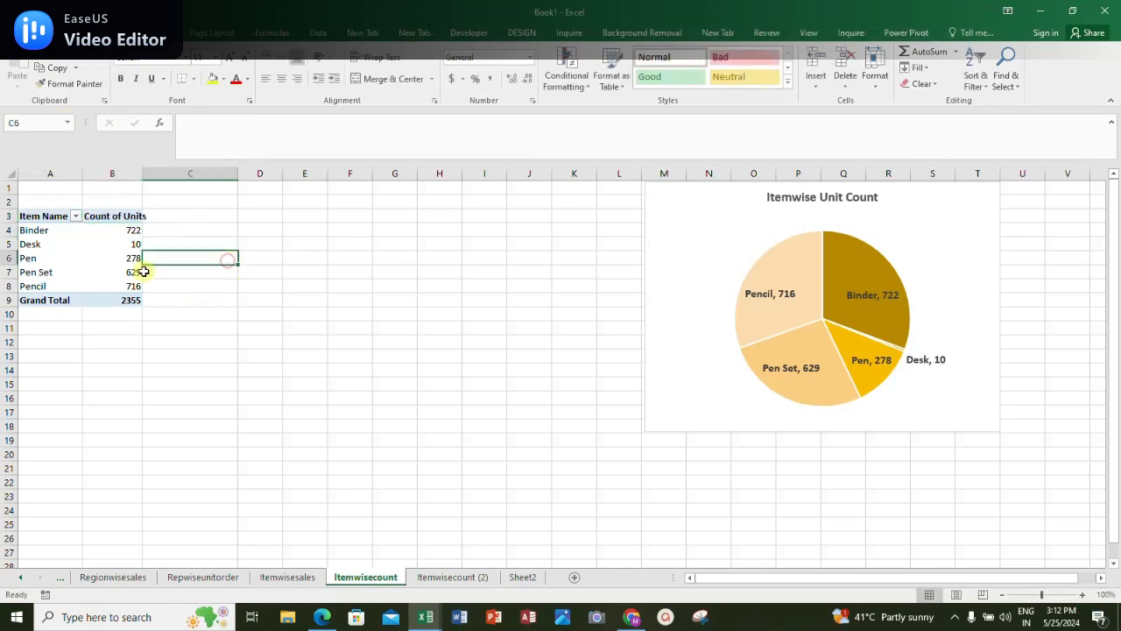
# Show the field list for the PivotTable on Itemwisecount (2) and remove its Item and Units fields
pyautogui.click(440, 577)
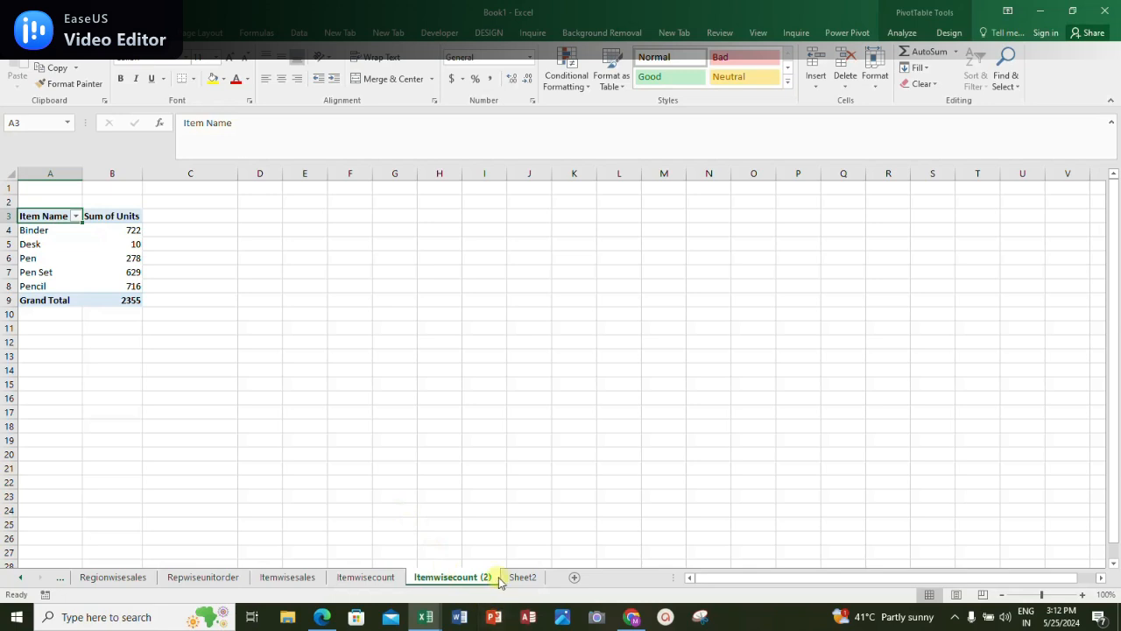
pyautogui.rightClick(62, 215)
pyautogui.click(99, 275)
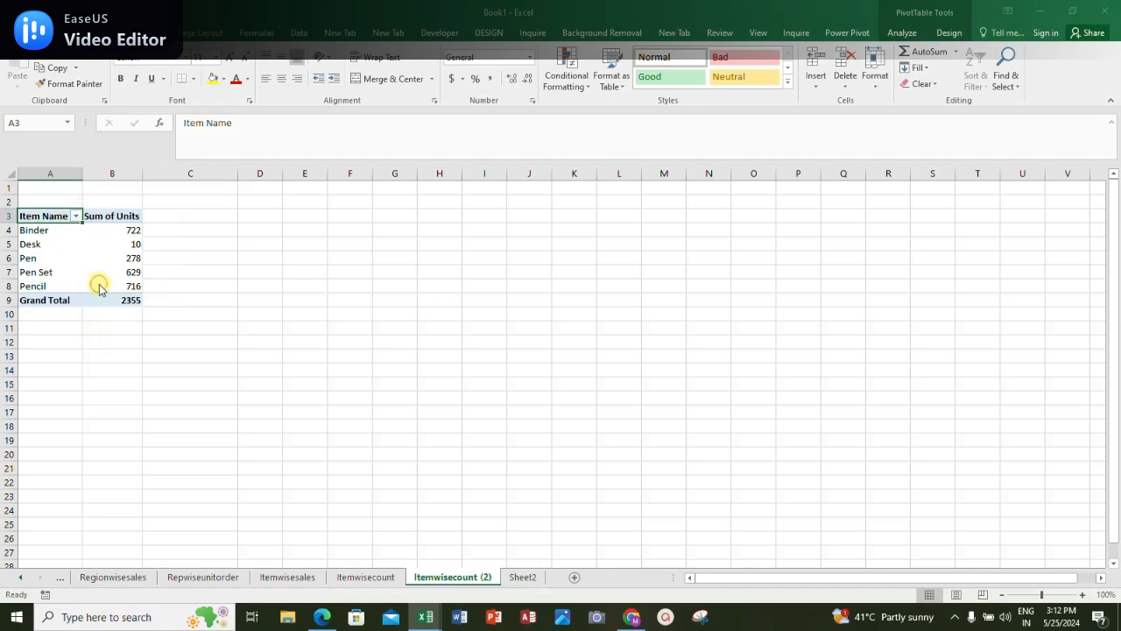
pyautogui.click(308, 116)
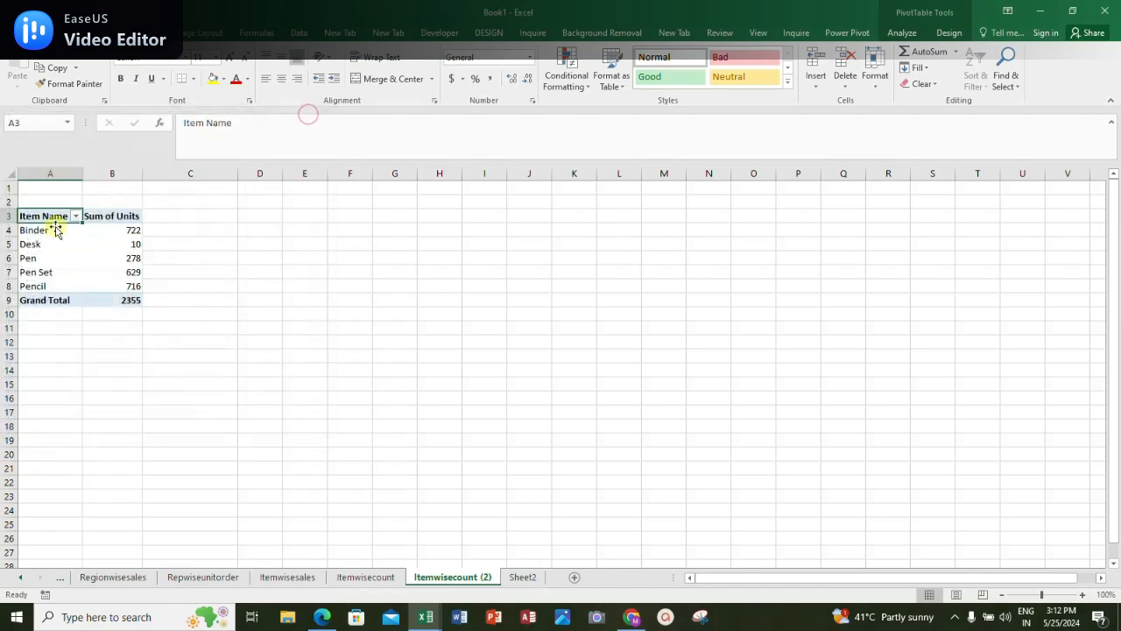
pyautogui.rightClick(48, 218)
pyautogui.click(104, 297)
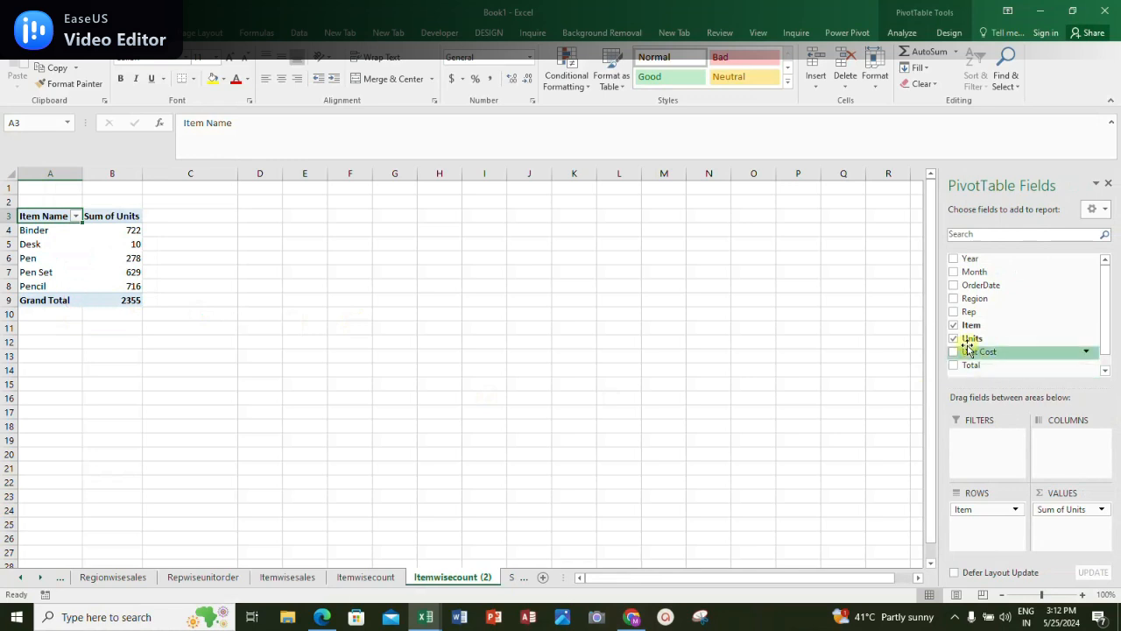
pyautogui.click(954, 325)
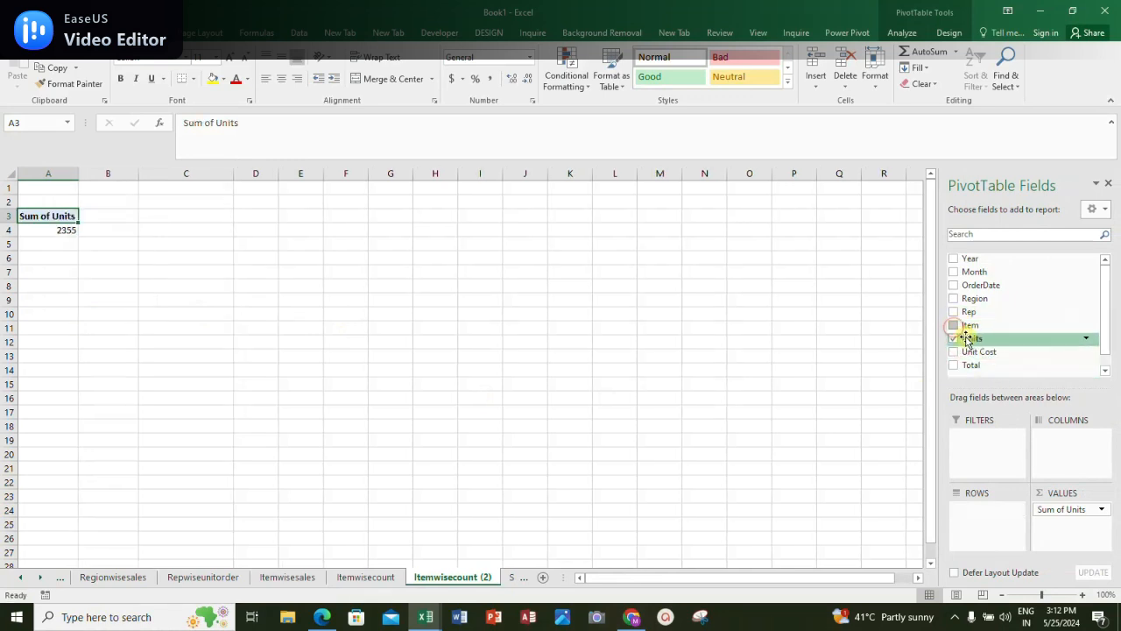
pyautogui.click(954, 340)
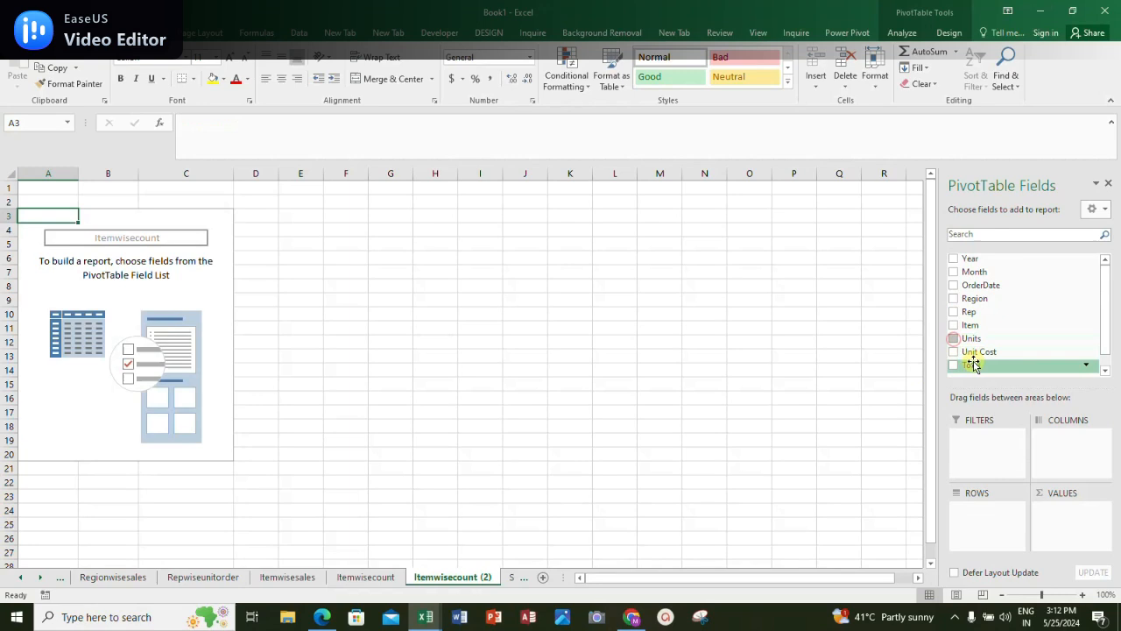
# Add Month as rows and Total as values to the PivotTable, and show the monthly totals in B4:B15 with one decimal place
pyautogui.click(954, 272)
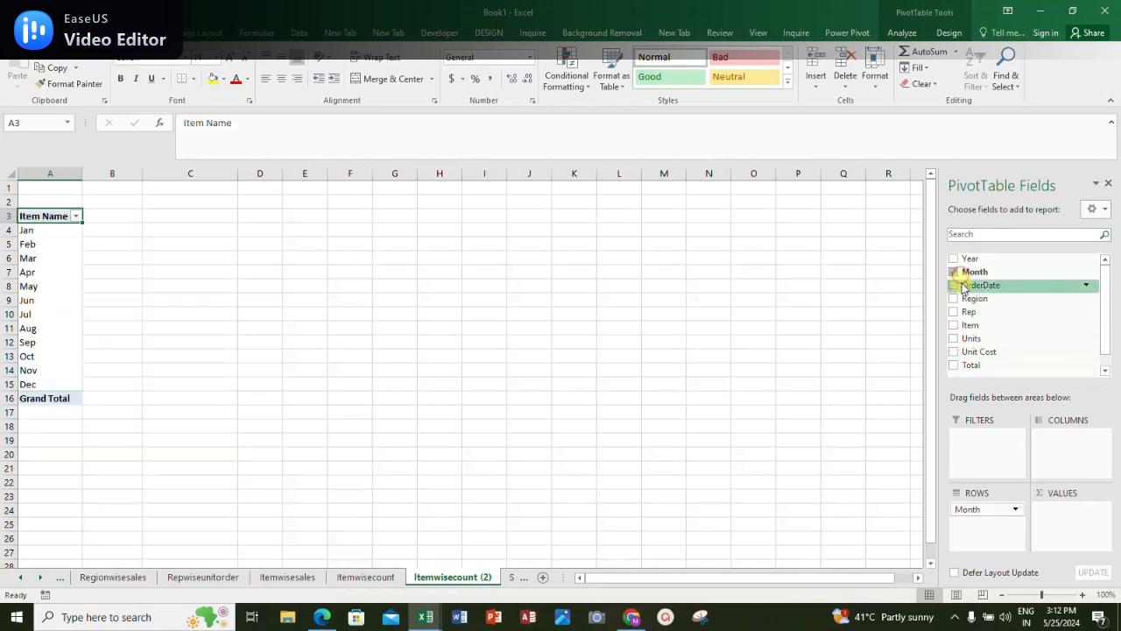
pyautogui.click(954, 365)
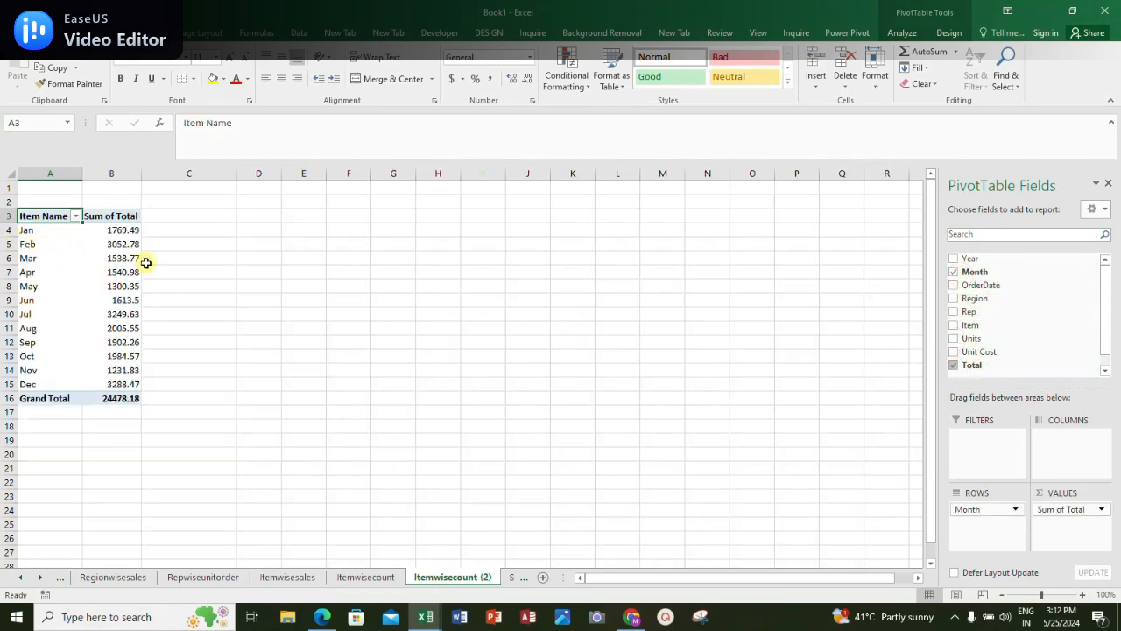
pyautogui.click(174, 263)
pyautogui.moveTo(108, 232); pyautogui.dragTo(107, 385)
pyautogui.click(528, 79)
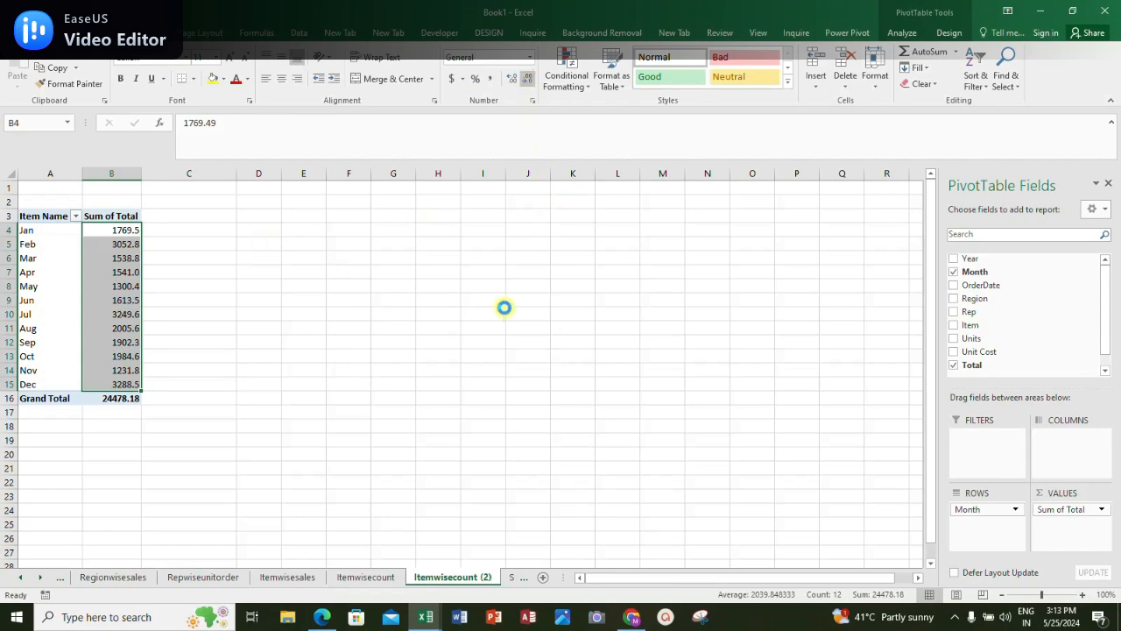
# Switch to the dynamic dashboard workbook, look through its report sheets and the finished Dashboard, and return to the Book1 workbook
pyautogui.press('super+d')
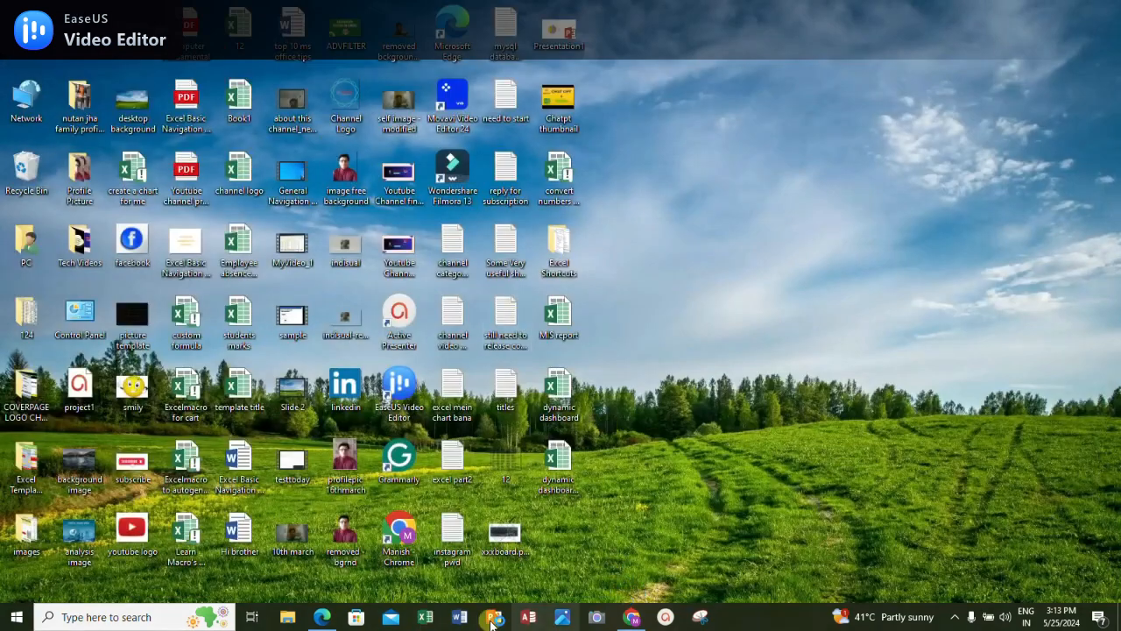
pyautogui.click(427, 618)
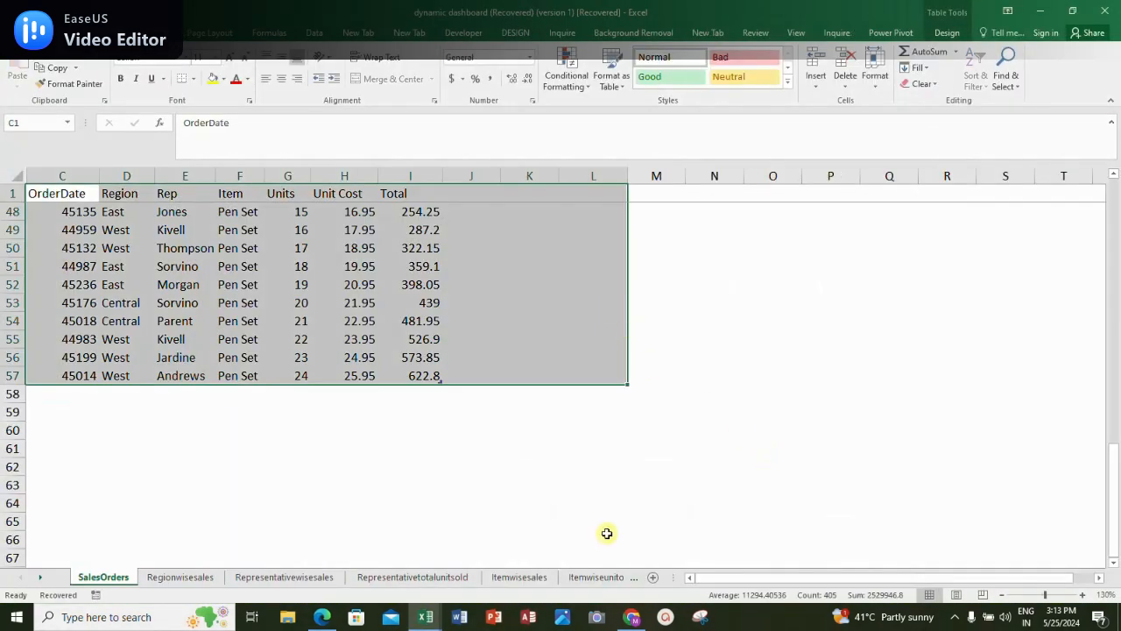
pyautogui.click(542, 469)
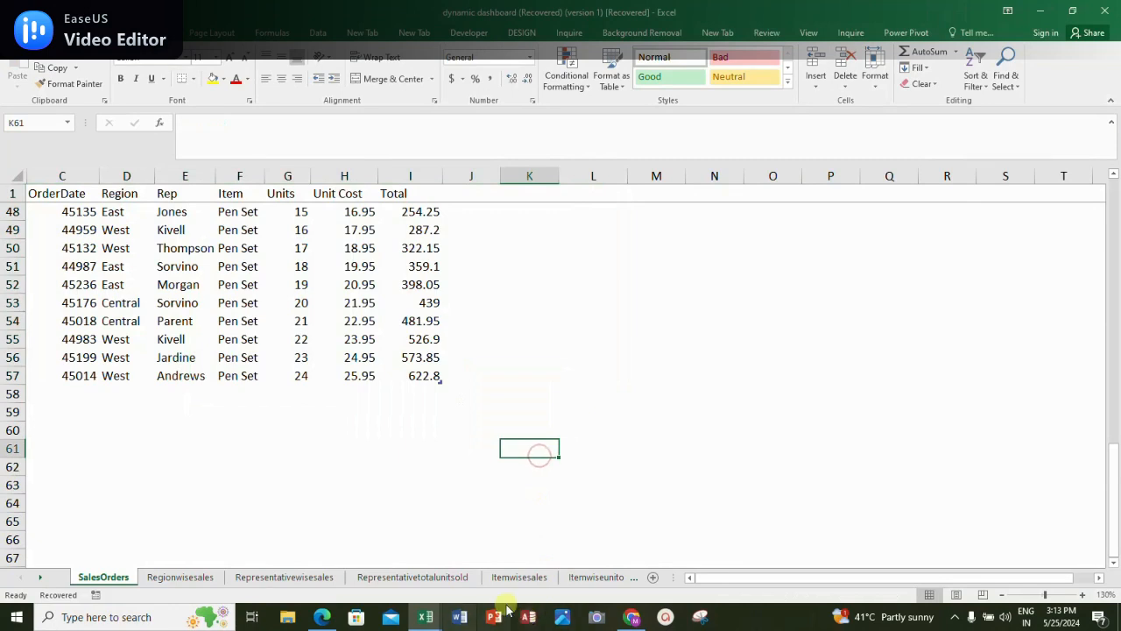
pyautogui.click(596, 577)
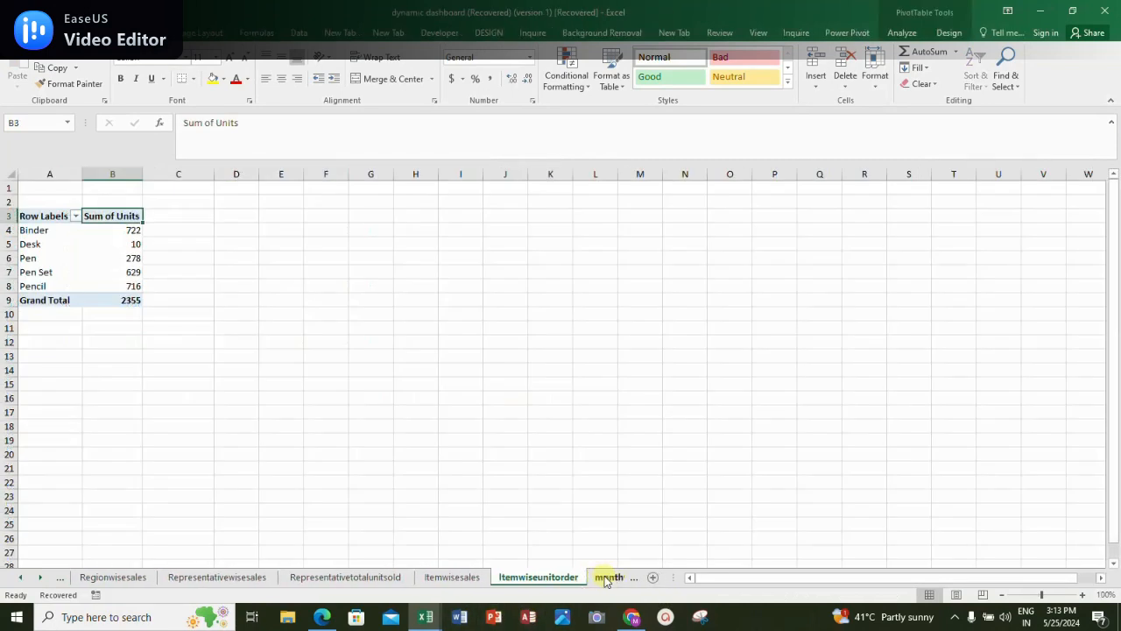
pyautogui.click(607, 578)
pyautogui.click(611, 577)
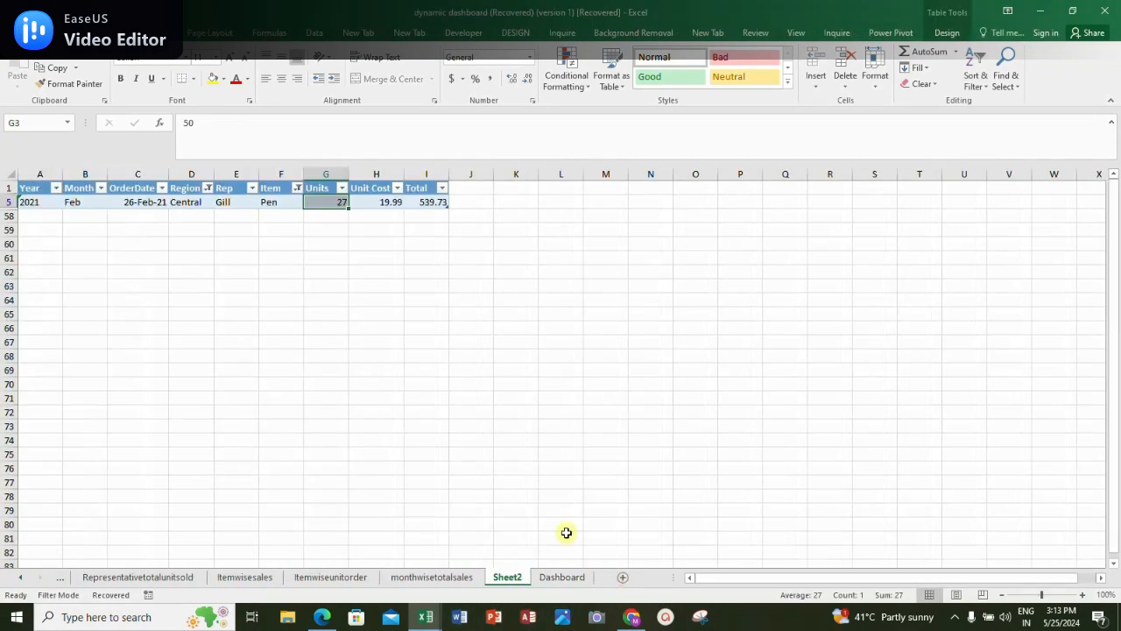
pyautogui.click(571, 579)
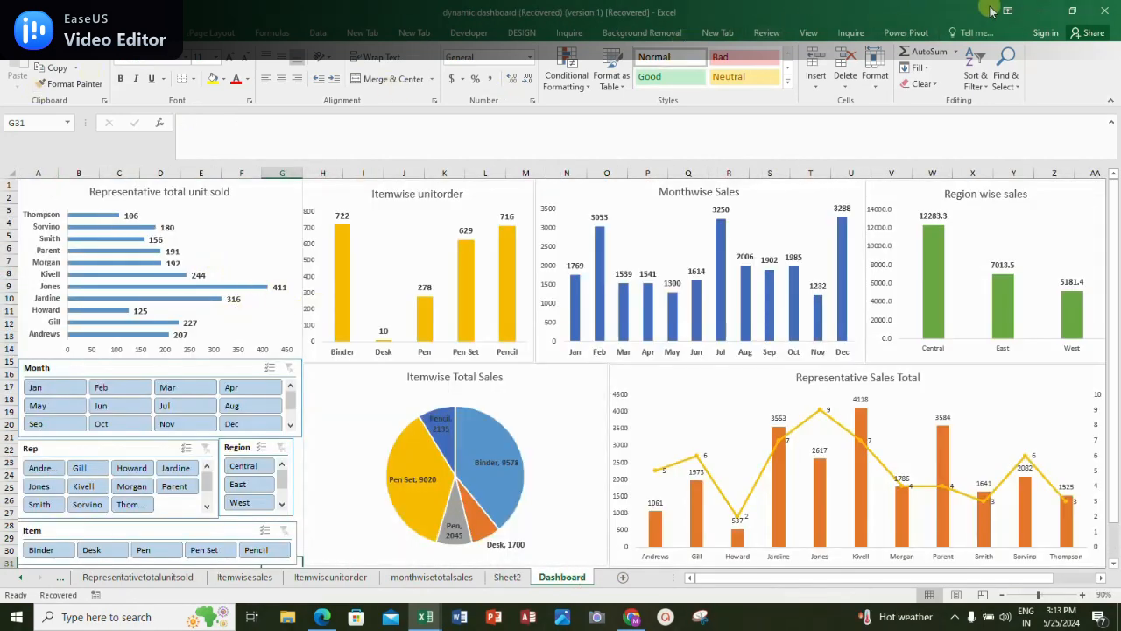
pyautogui.click(1040, 10)
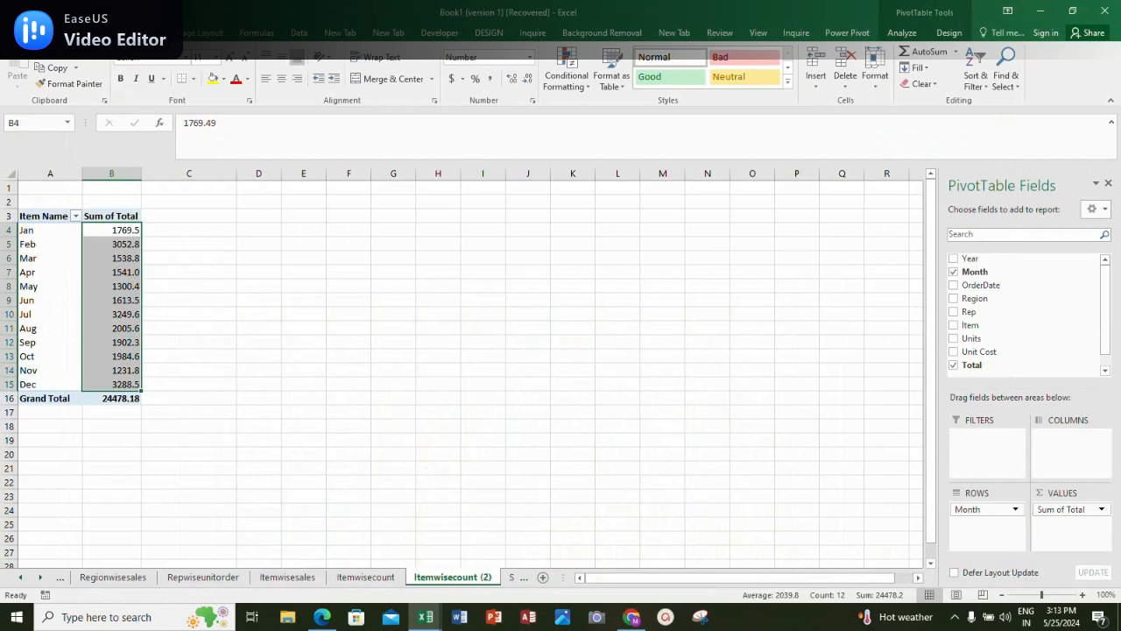
pyautogui.click(20, 32)
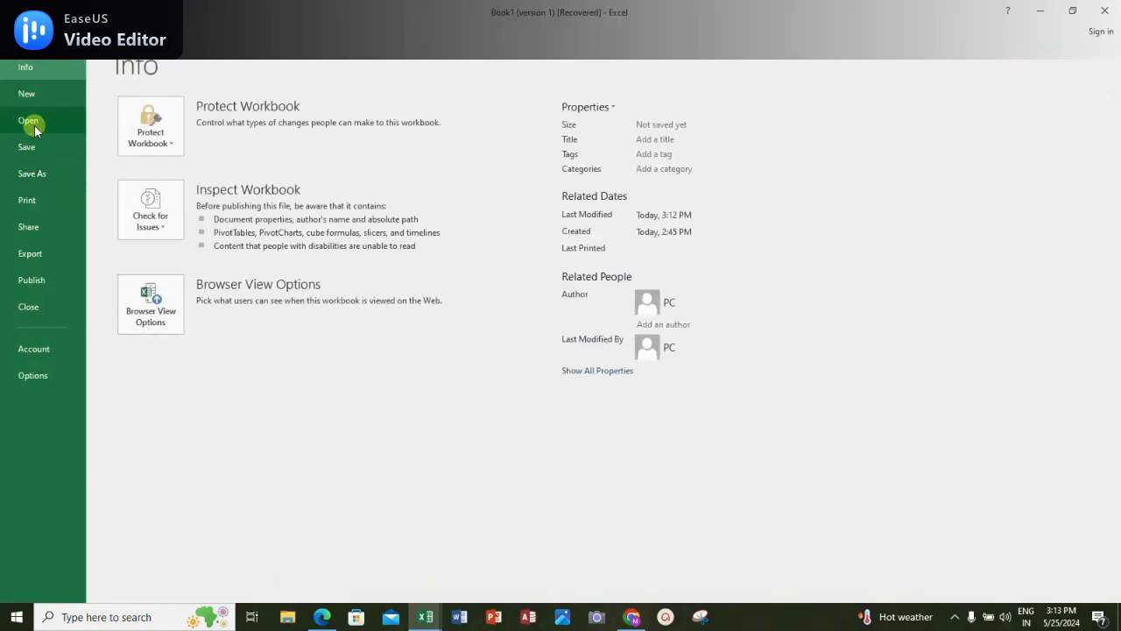
pyautogui.press('Escape')
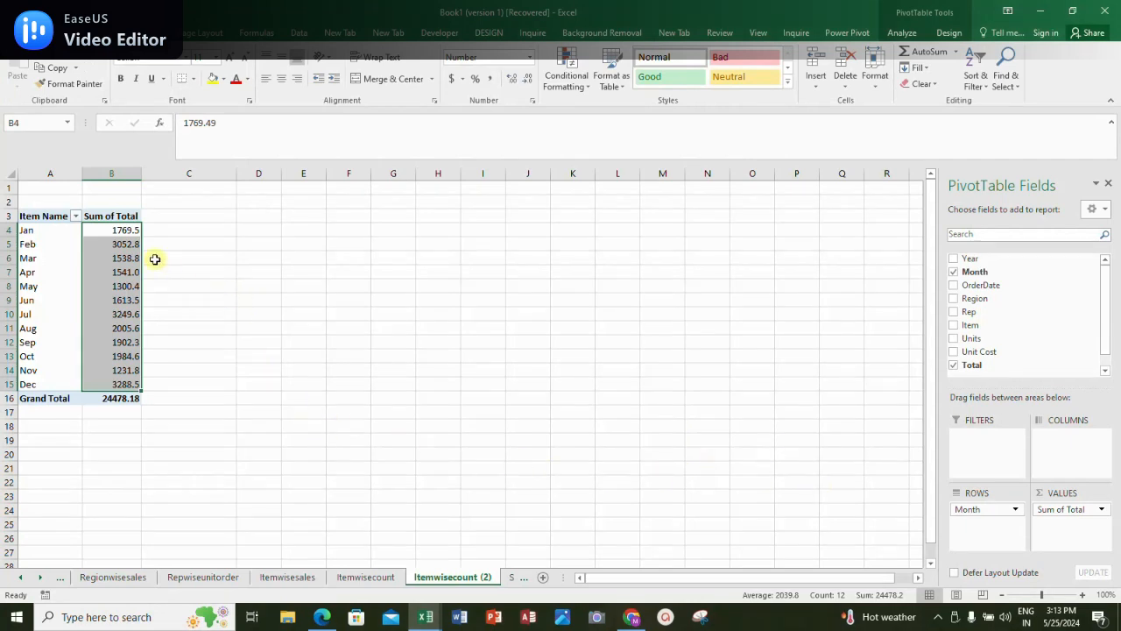
pyautogui.click(251, 282)
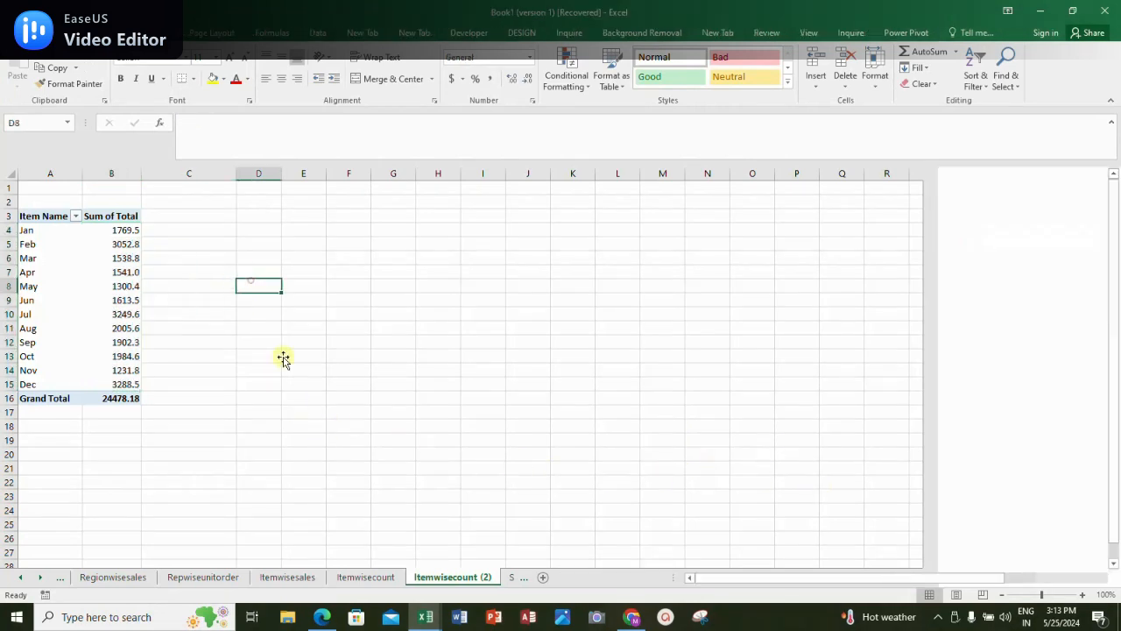
# Format the monthly totals in B4:B15 of the Itemwisecount (2) sheet to show no decimal places
pyautogui.click(376, 579)
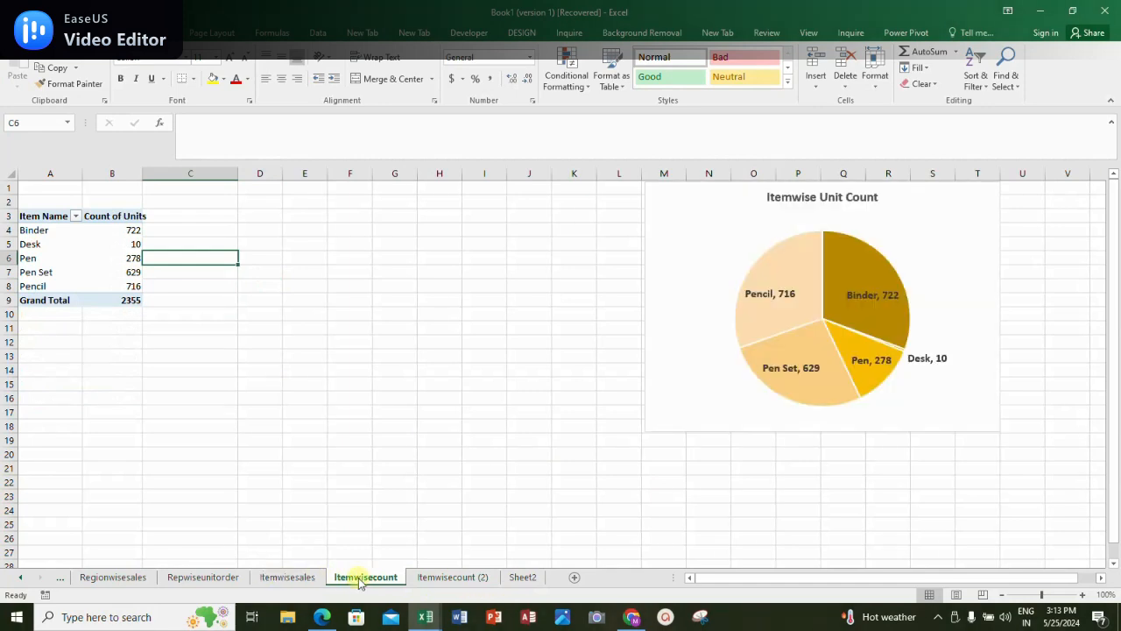
pyautogui.click(448, 577)
pyautogui.click(118, 229)
pyautogui.moveTo(118, 229); pyautogui.dragTo(106, 384)
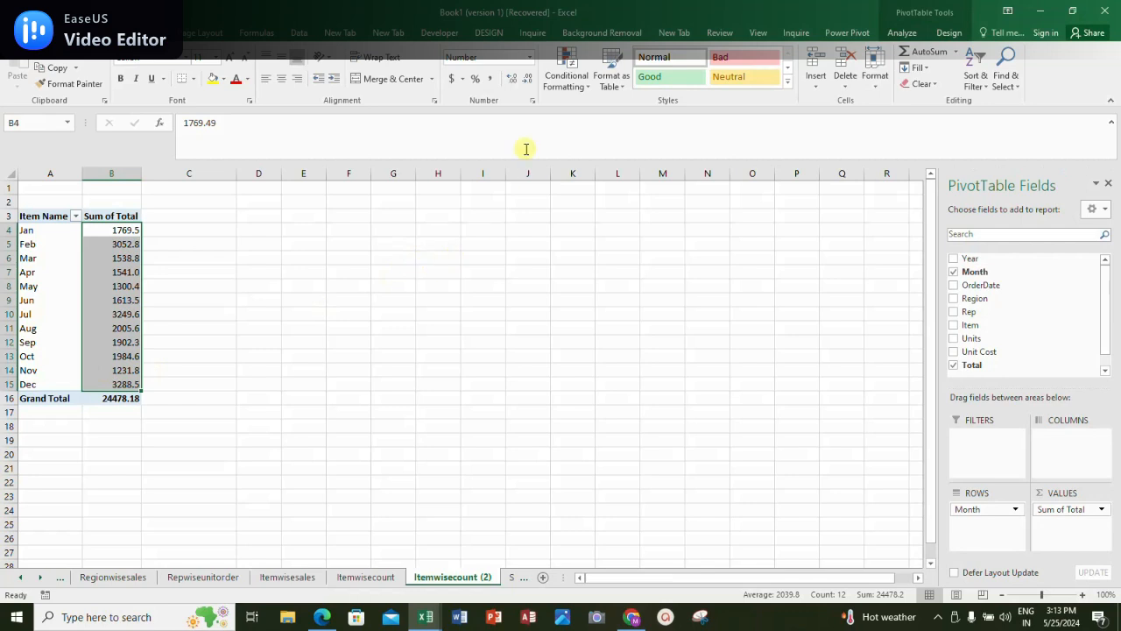
pyautogui.click(529, 83)
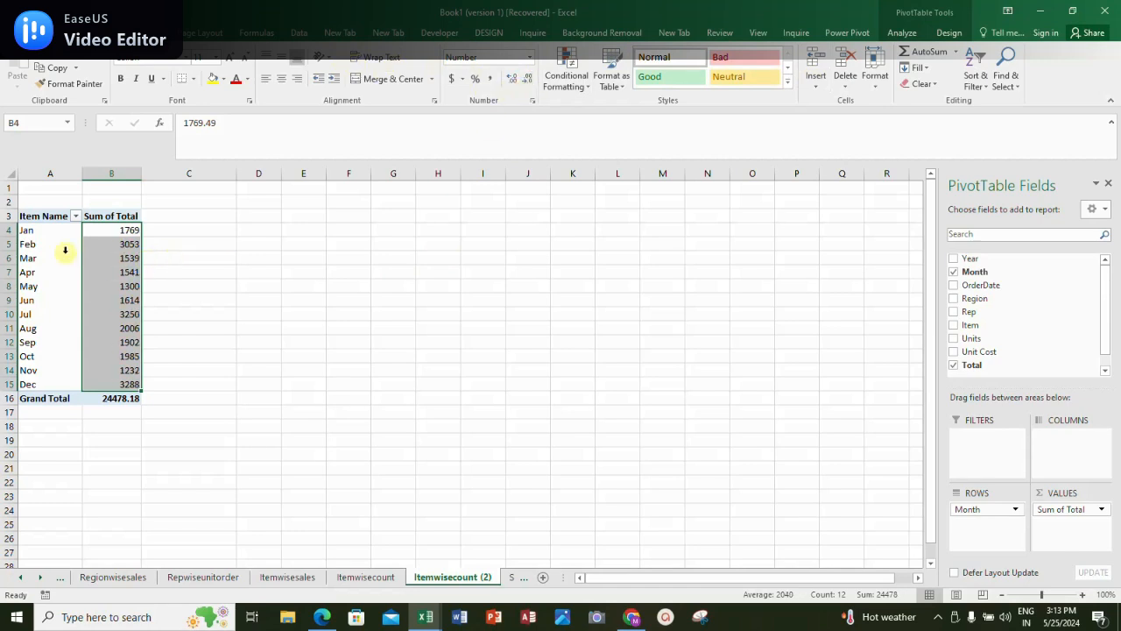
pyautogui.click(179, 255)
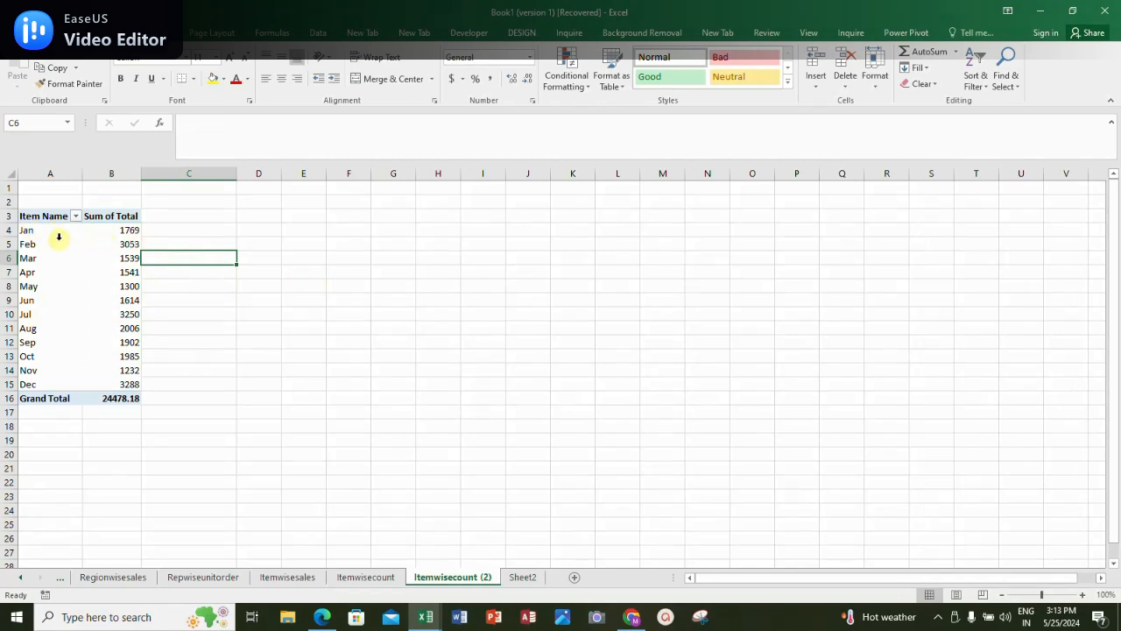
# Change the PivotTable's row header in A3 to Month Name
pyautogui.click(38, 220)
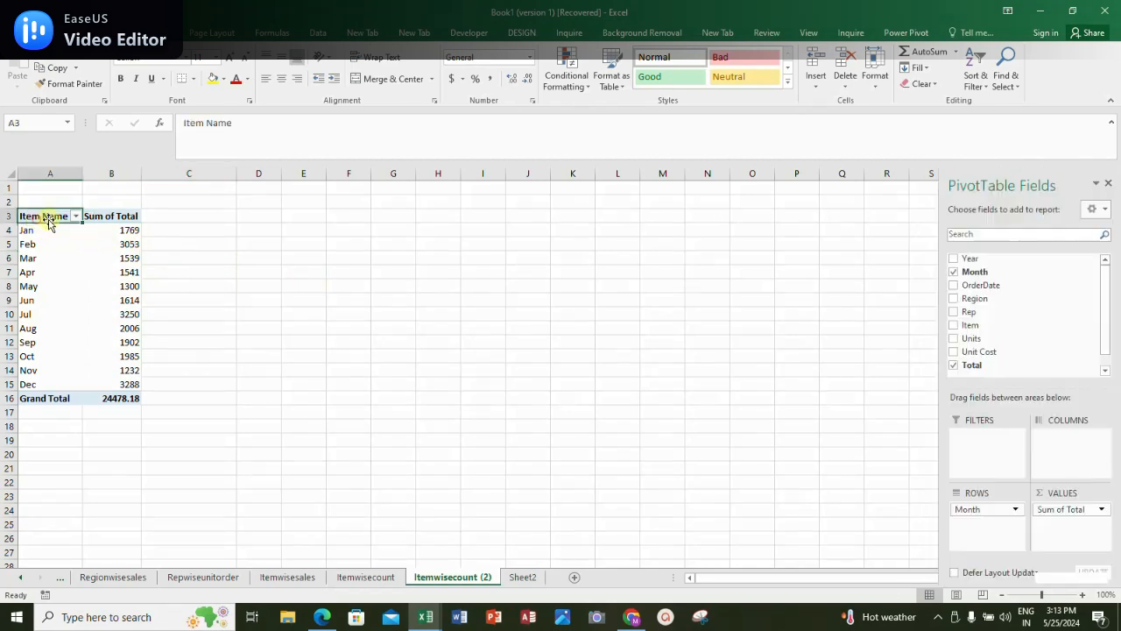
pyautogui.click(203, 123)
pyautogui.press('BackSpace')
pyautogui.press('BackSpace')
pyautogui.press('BackSpace')
pyautogui.press('BackSpace')
pyautogui.press('BackSpace')
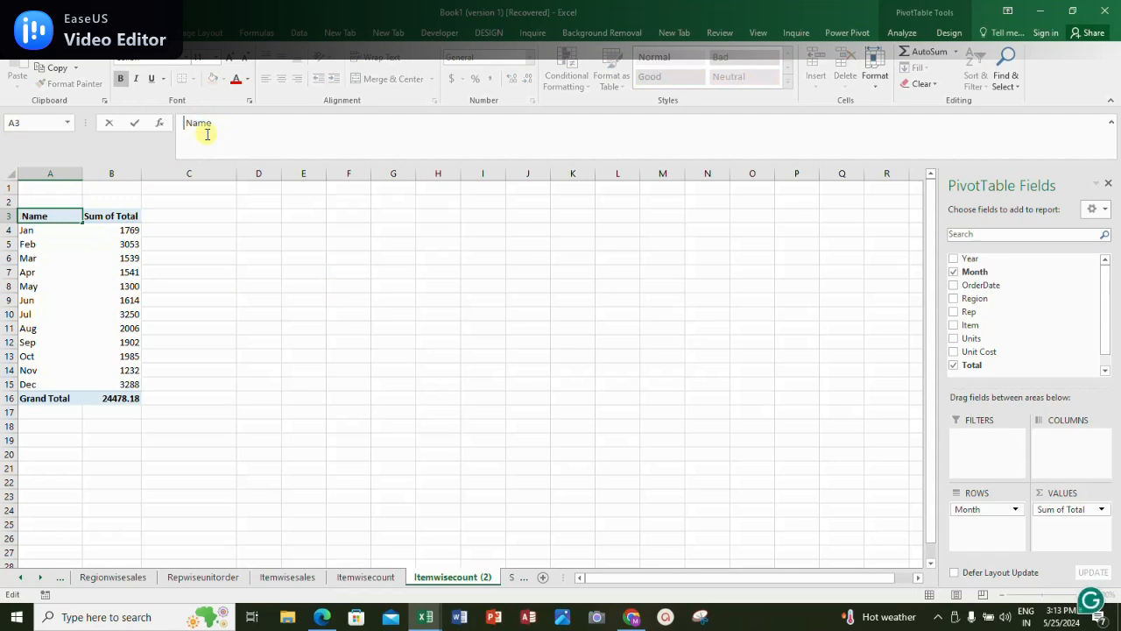
pyautogui.write('mont')
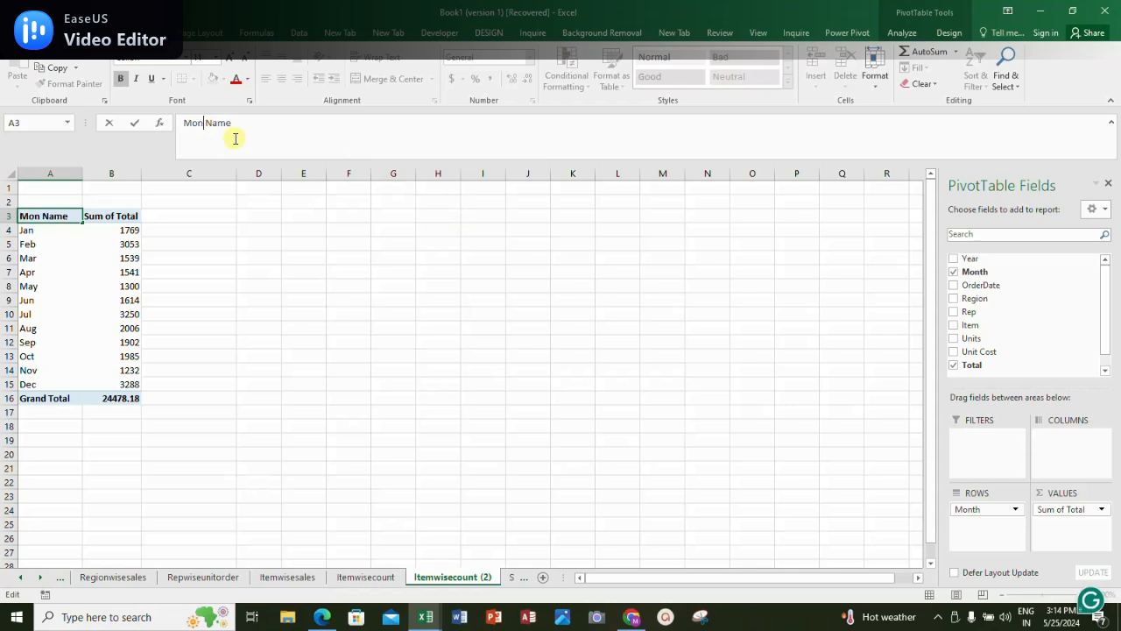
pyautogui.click(219, 233)
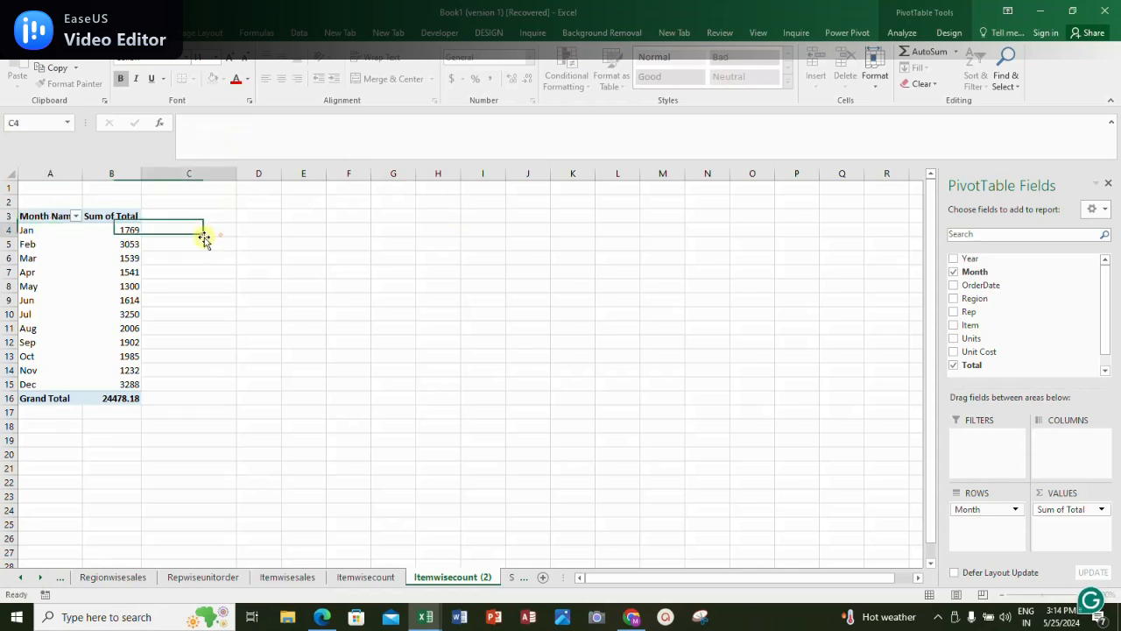
# Rename the PivotTable's value header in B3 to Total Sales
pyautogui.click(132, 215)
pyautogui.click(243, 123)
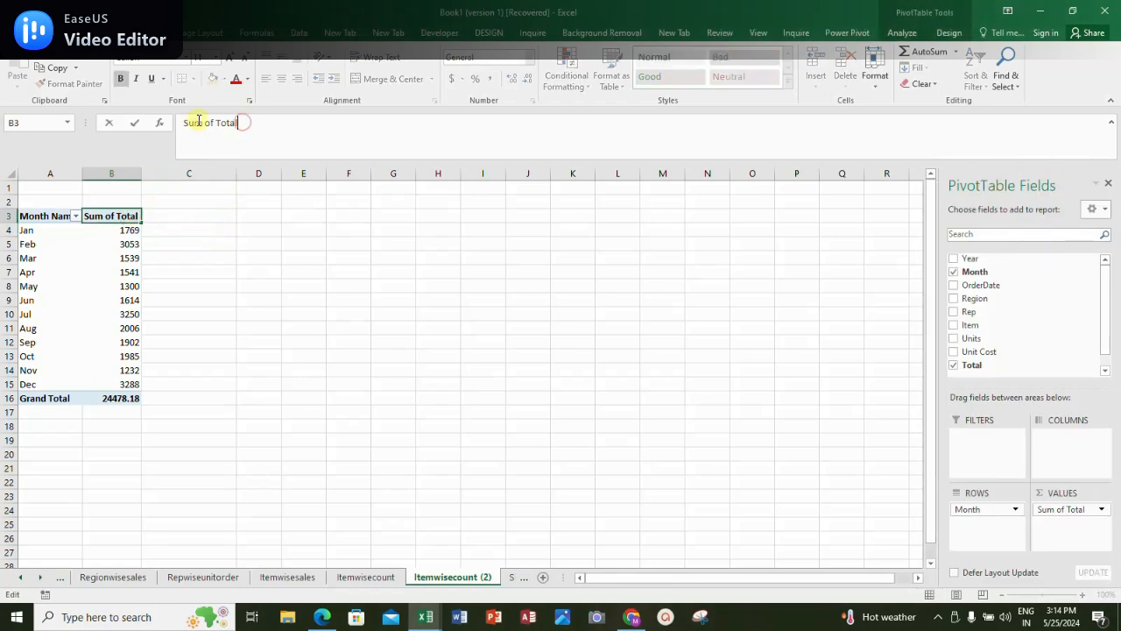
pyautogui.moveTo(216, 122); pyautogui.dragTo(49, 103)
pyautogui.press('BackSpace')
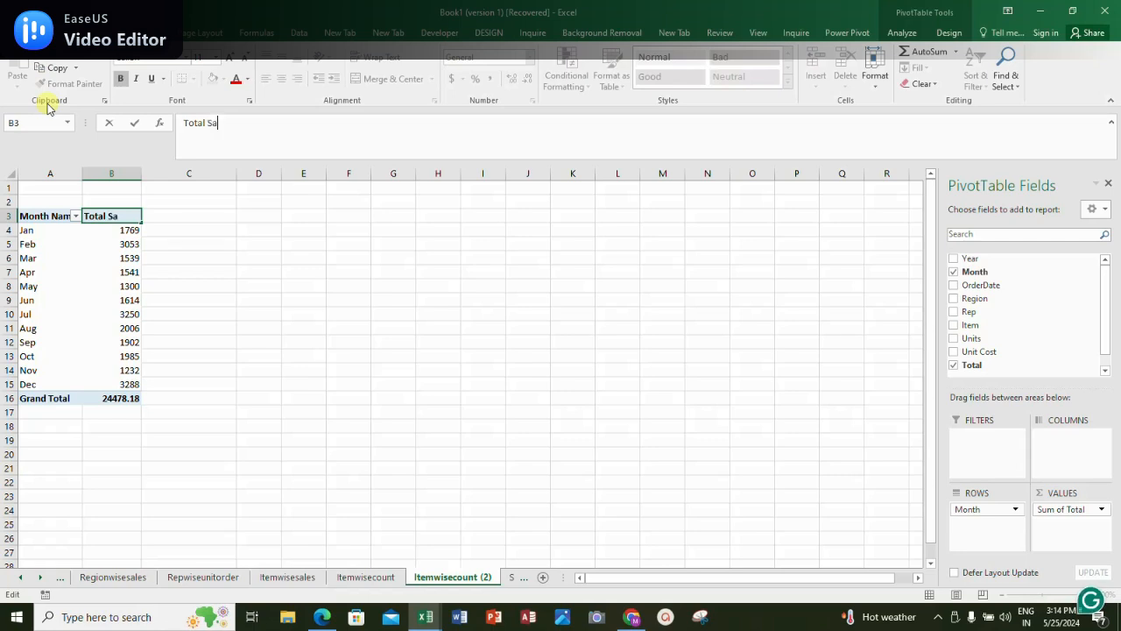
pyautogui.click(183, 247)
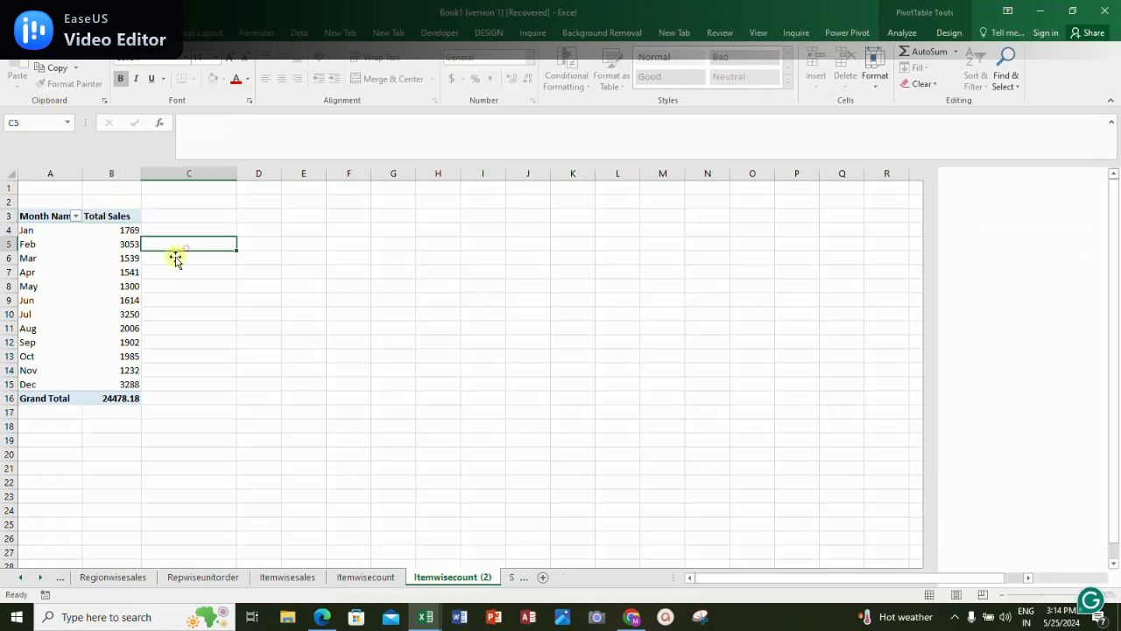
# Insert a clustered column PivotChart from the month names and total sales in A3:B15
pyautogui.moveTo(26, 215); pyautogui.dragTo(132, 385)
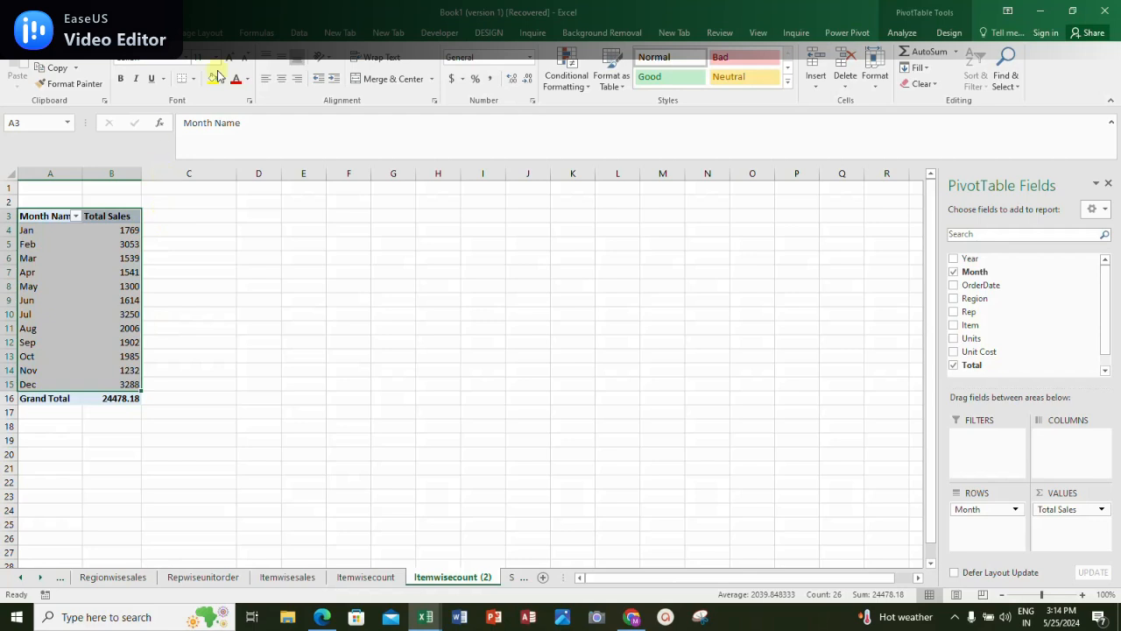
pyautogui.click(106, 32)
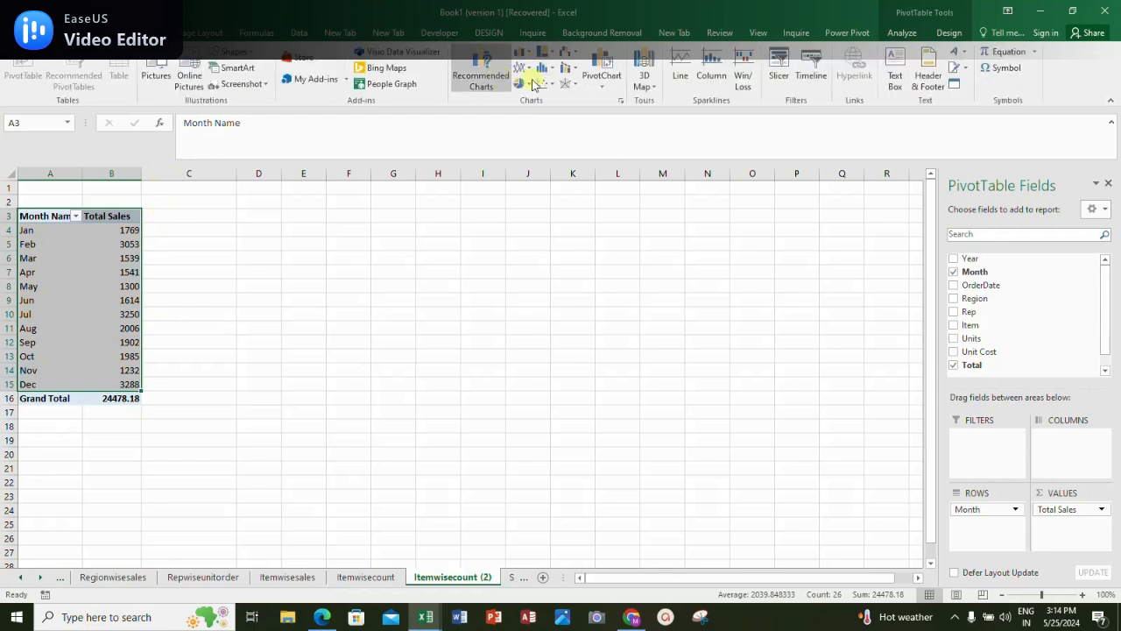
pyautogui.click(601, 71)
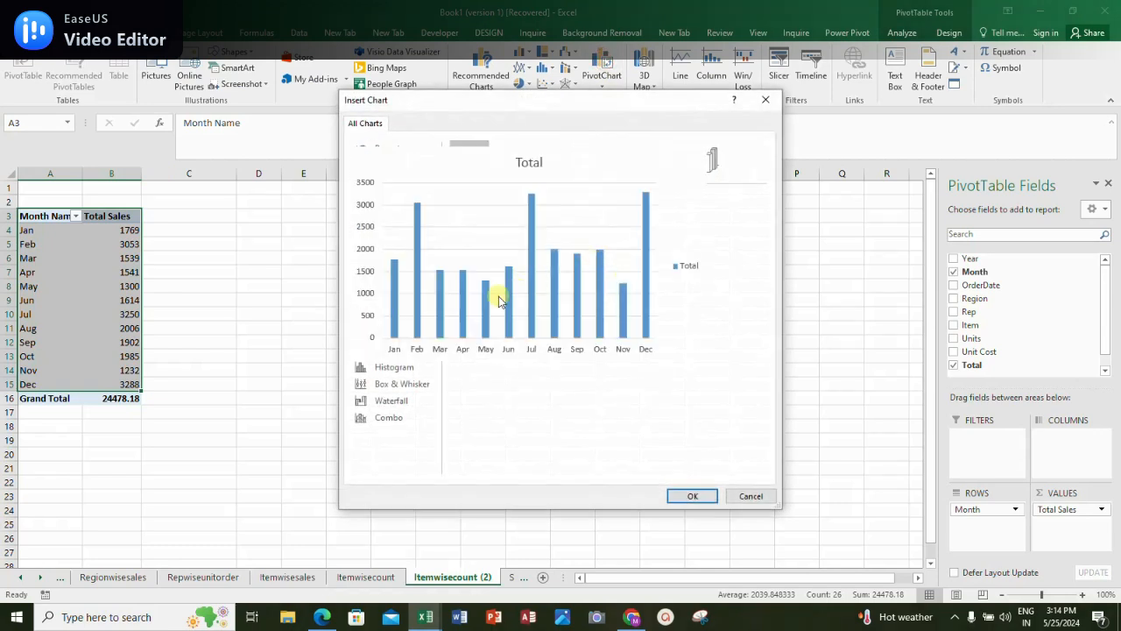
pyautogui.click(469, 255)
pyautogui.click(680, 495)
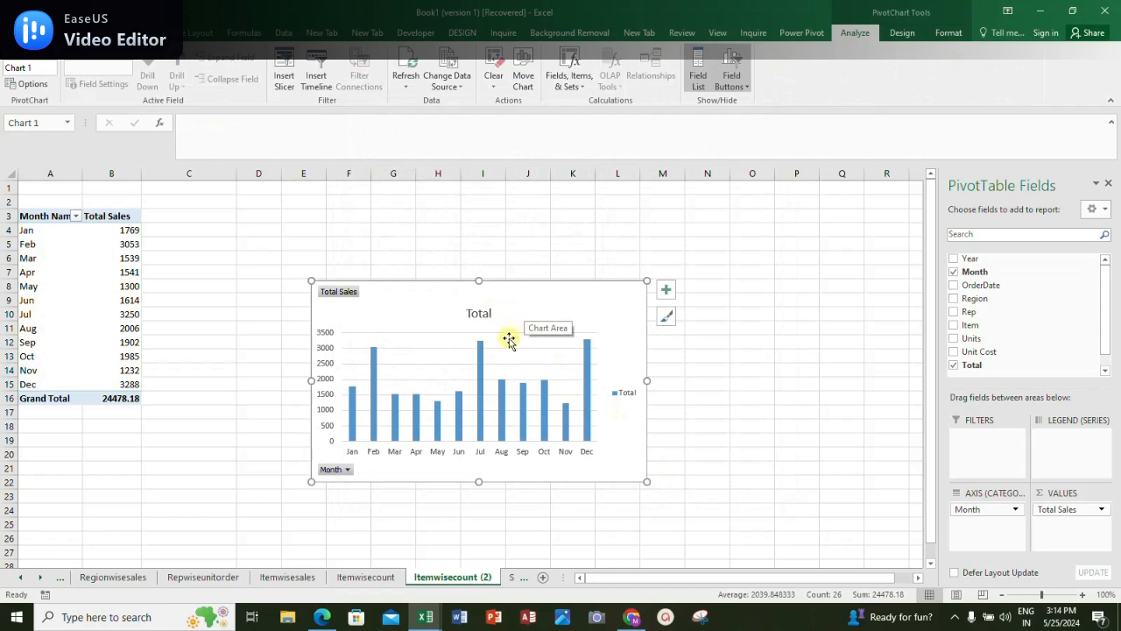
# Hide the PivotChart's field buttons and remove its gridlines and legend
pyautogui.click(731, 63)
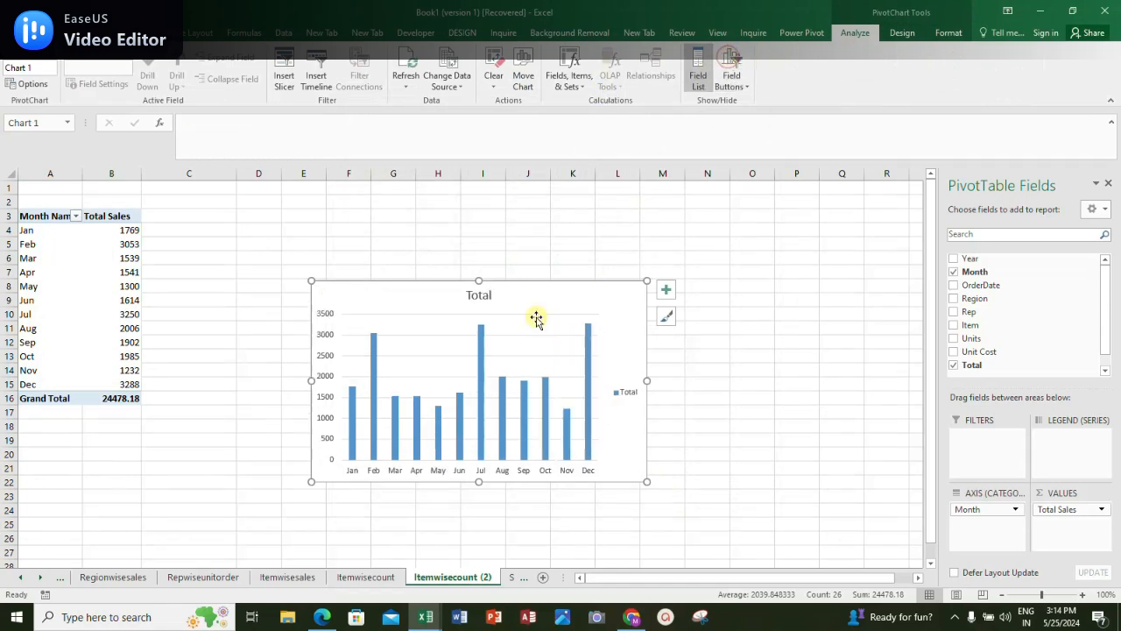
pyautogui.click(666, 291)
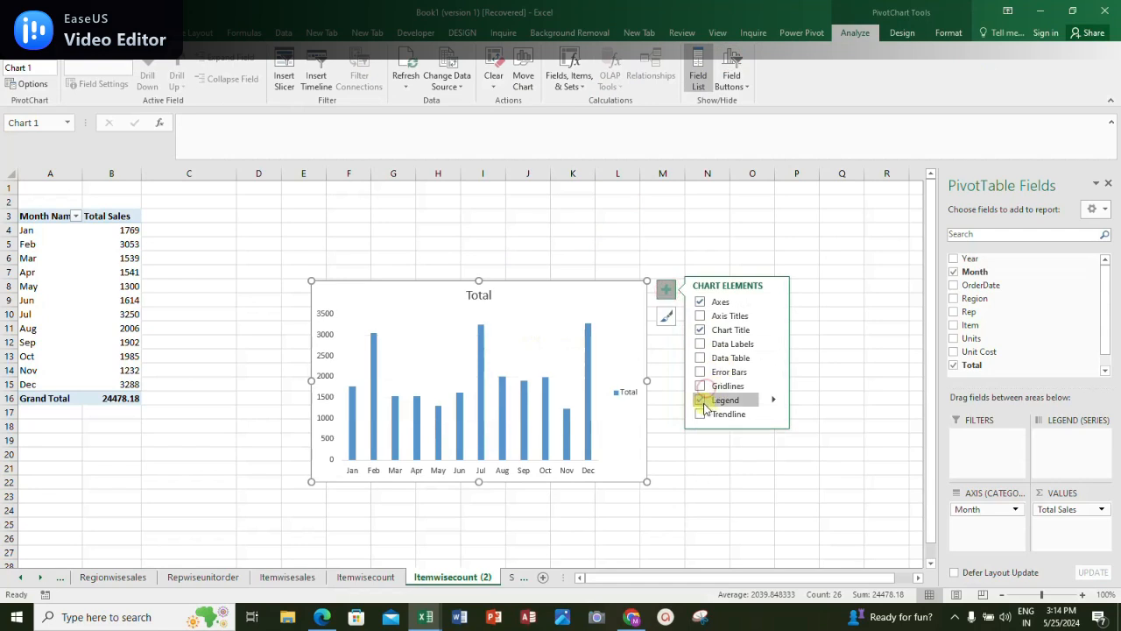
pyautogui.click(703, 400)
pyautogui.click(476, 294)
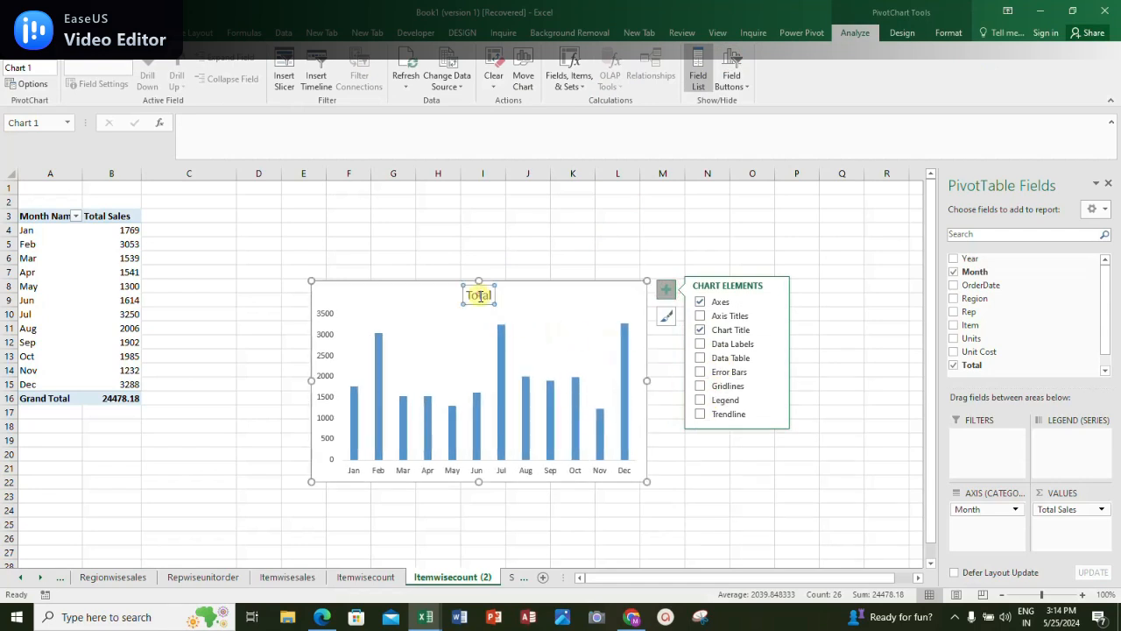
pyautogui.click(471, 293)
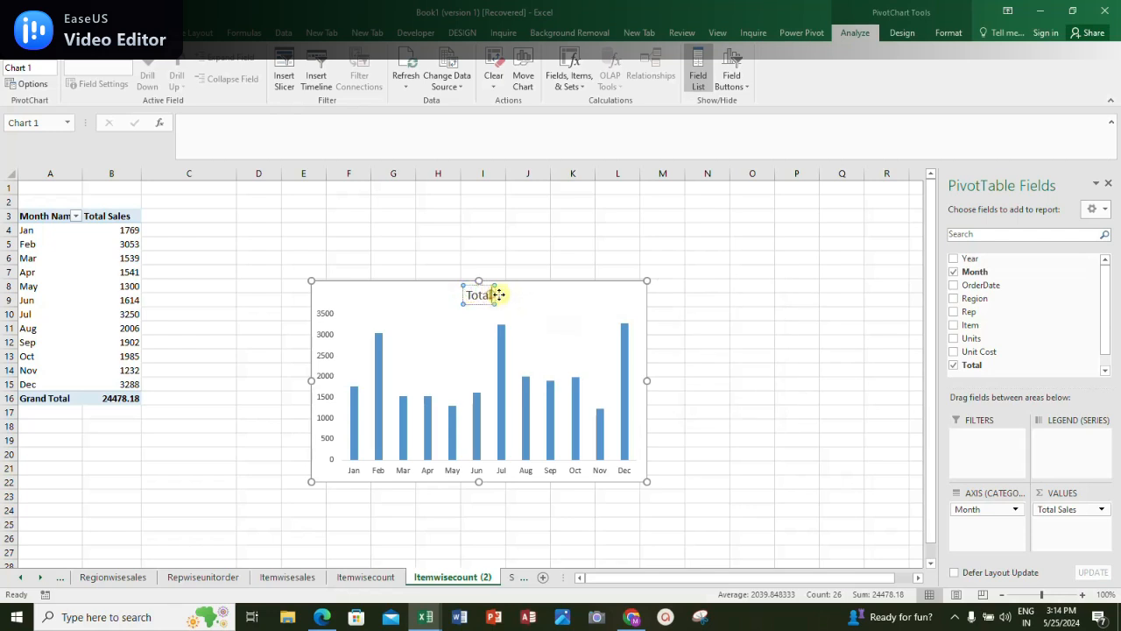
pyautogui.press('BackSpace')
pyautogui.write('Month')
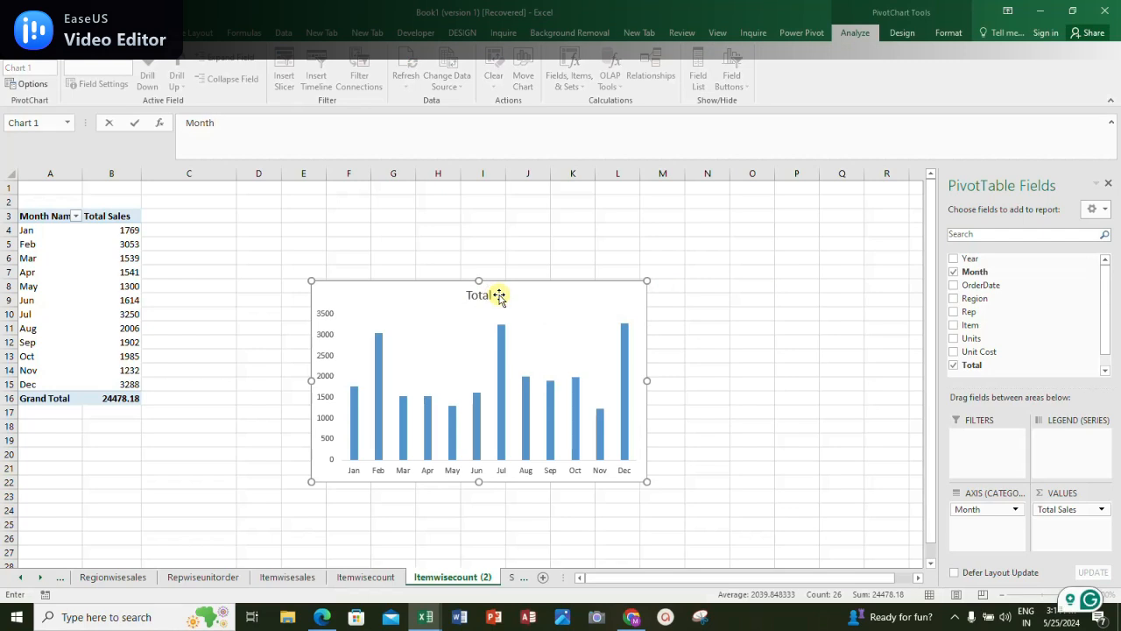
pyautogui.press('Escape')
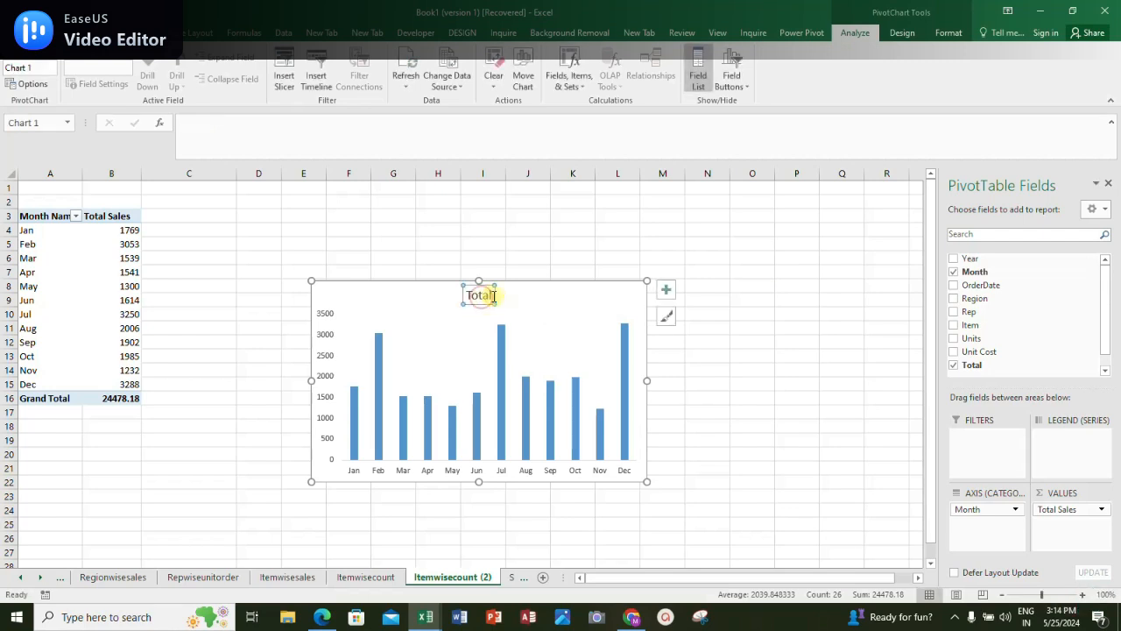
# Change the month chart's title to Total Monthwise Sales
pyautogui.click(478, 295)
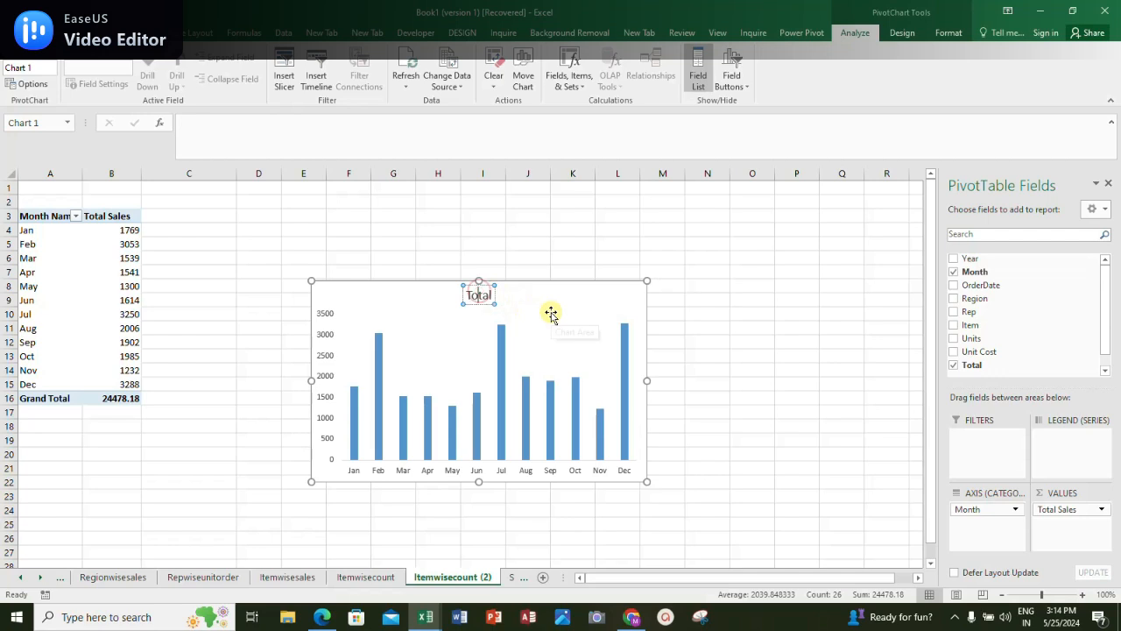
pyautogui.write('M')
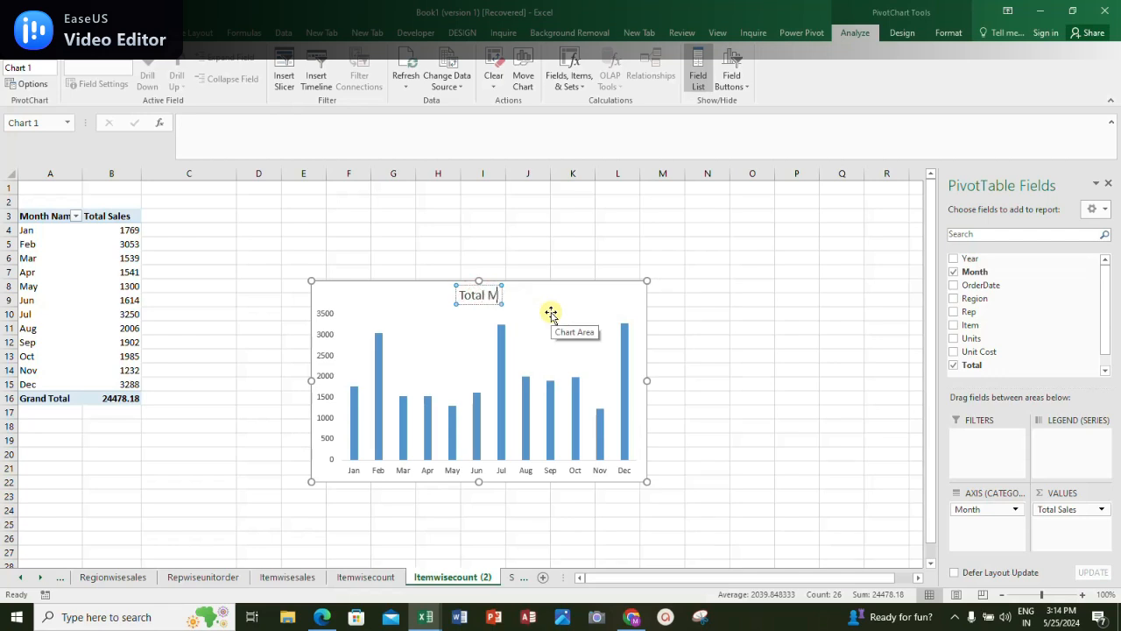
pyautogui.write('onthw')
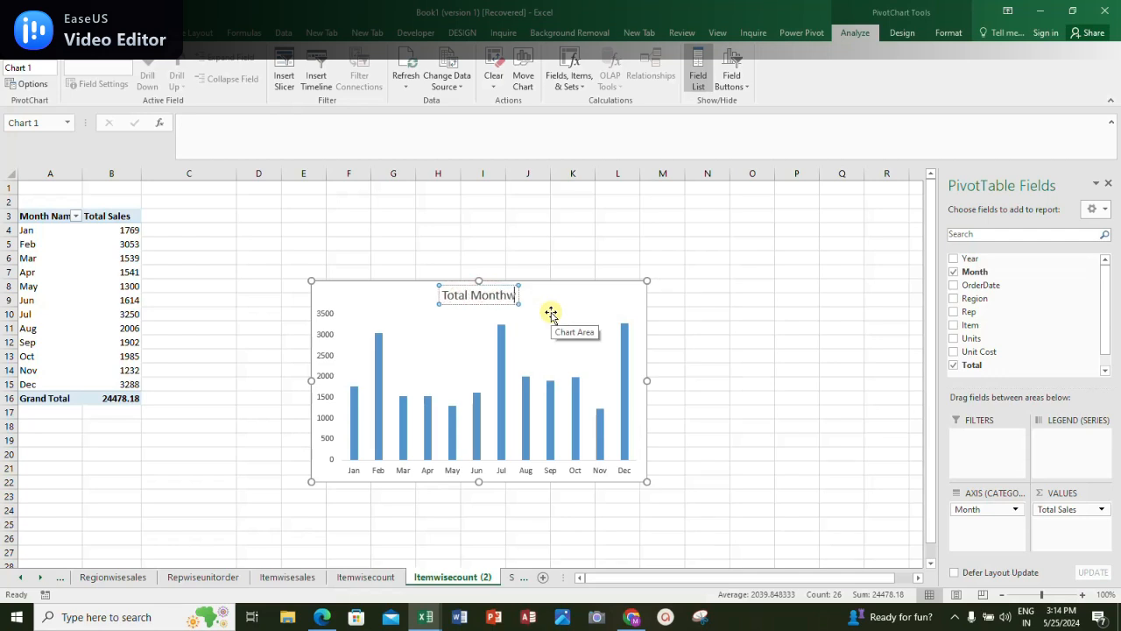
pyautogui.write('ise Sales')
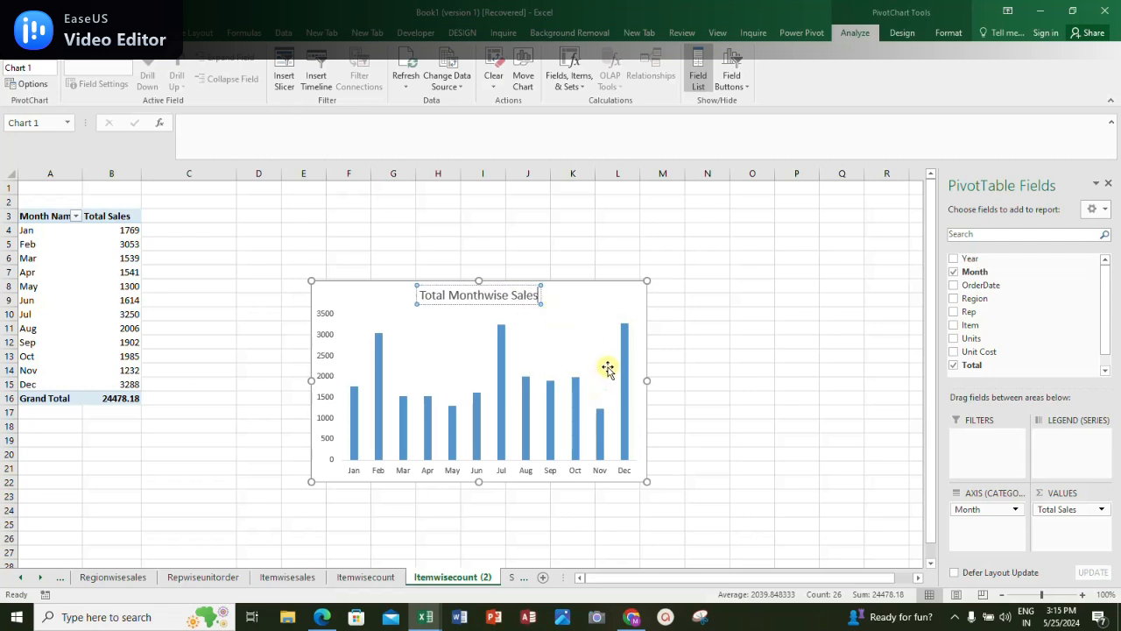
pyautogui.click(613, 295)
# Add data labels to the columns of the Total Monthwise Sales chart
pyautogui.click(501, 326)
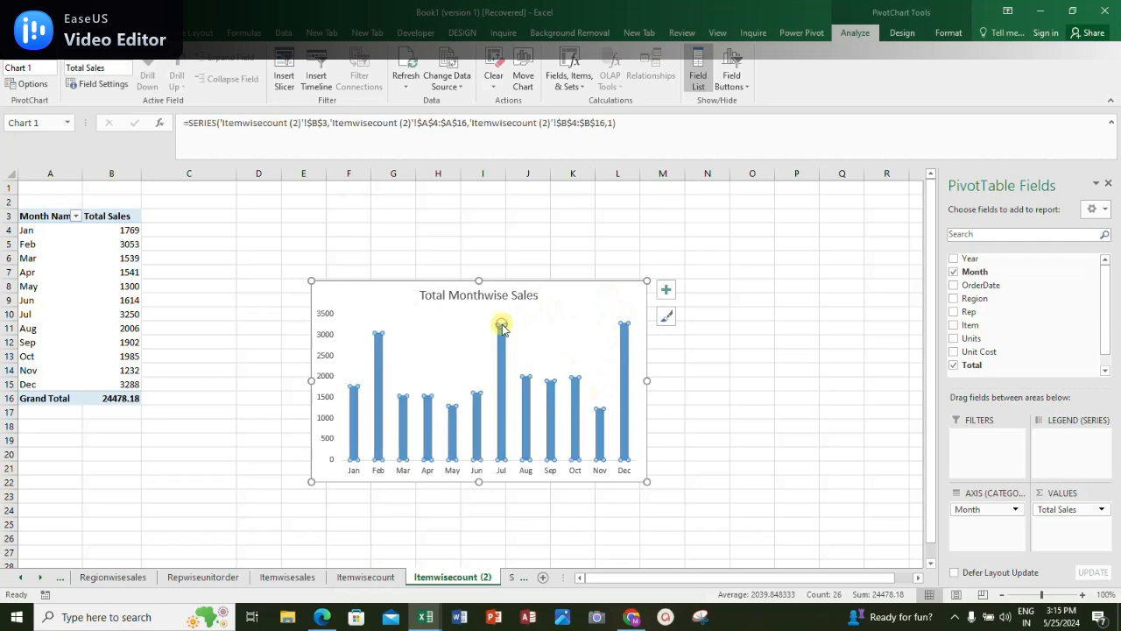
pyautogui.rightClick(501, 327)
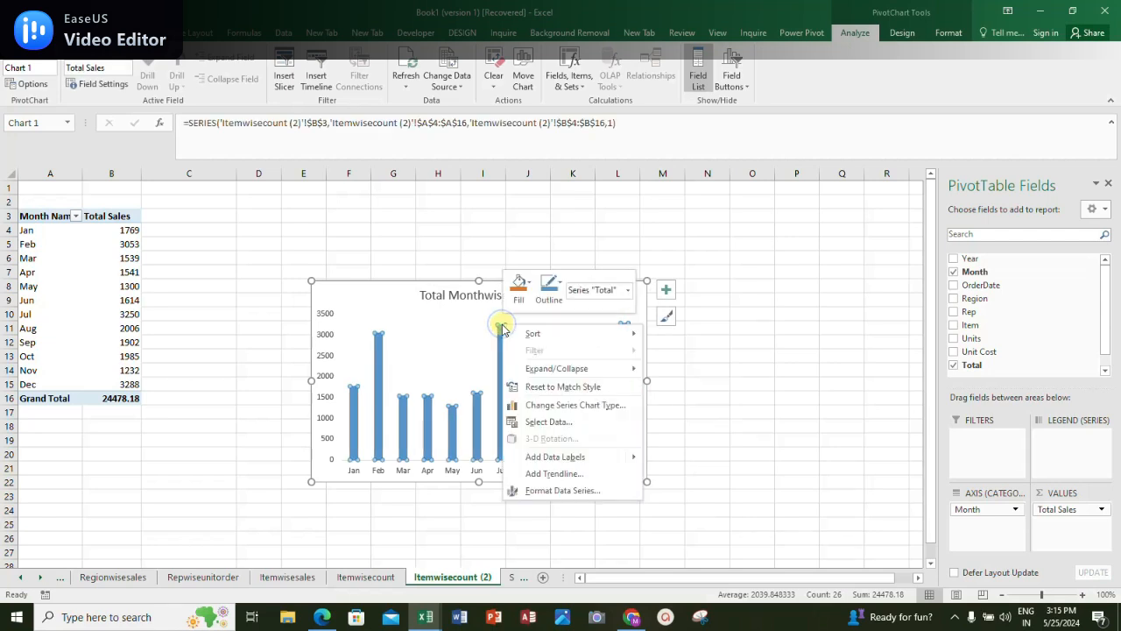
pyautogui.click(574, 459)
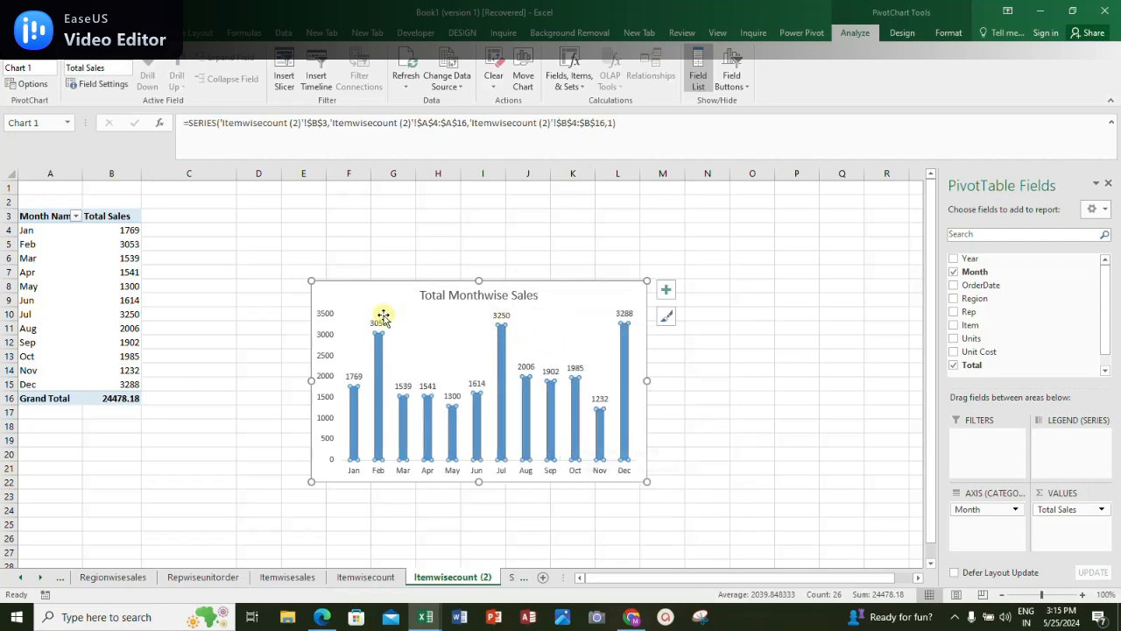
# Format the chart's data labels as bold with font size 12
pyautogui.click(88, 33)
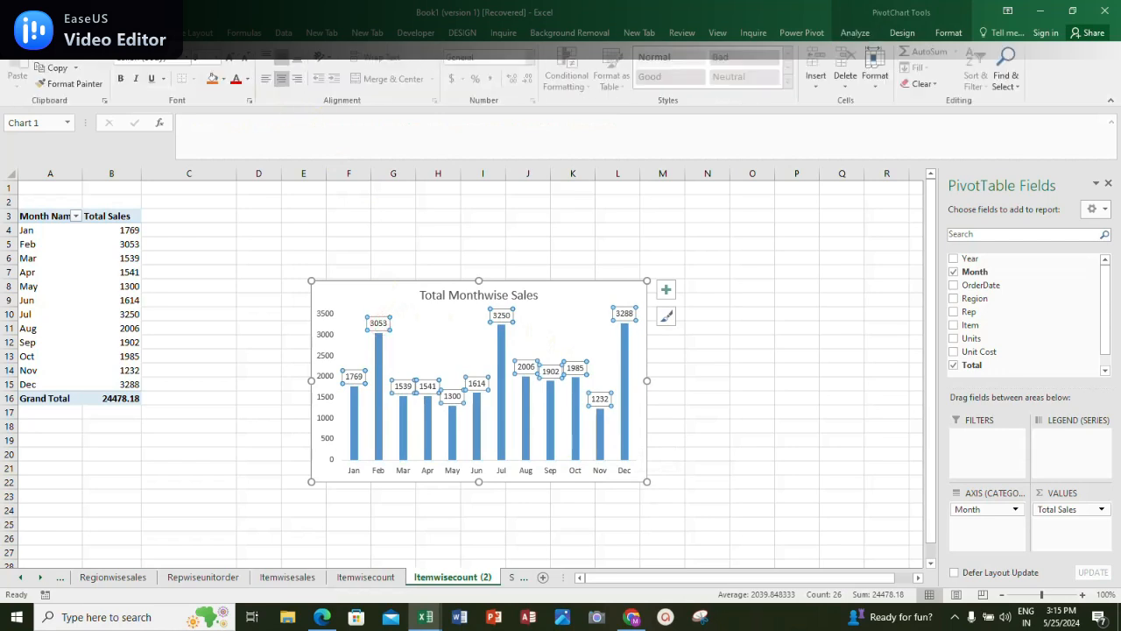
pyautogui.click(218, 58)
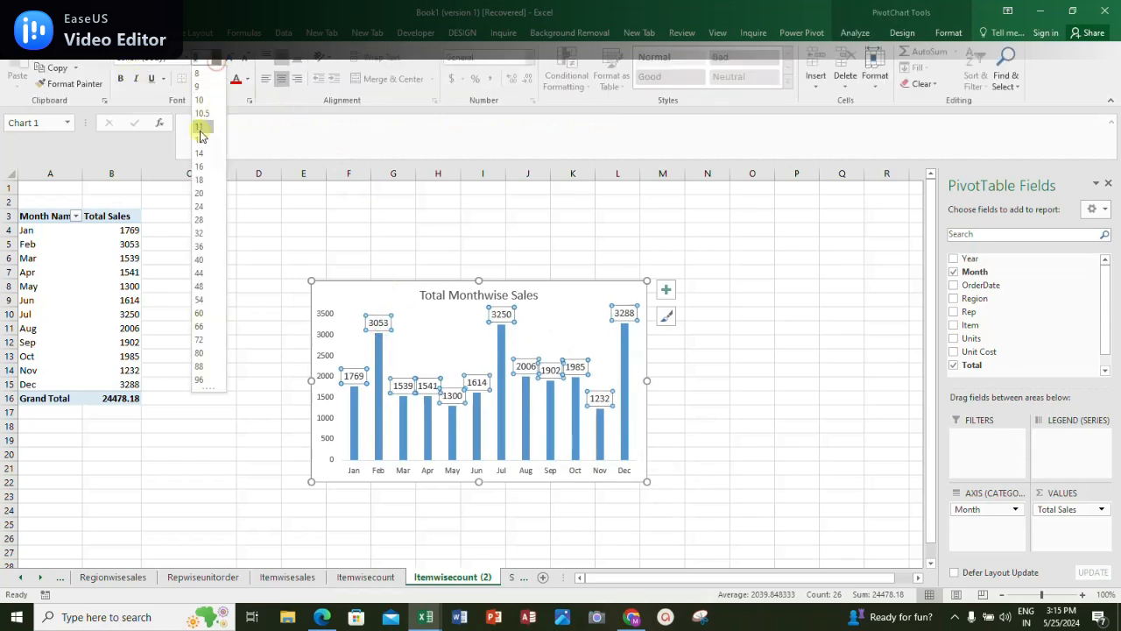
pyautogui.click(202, 140)
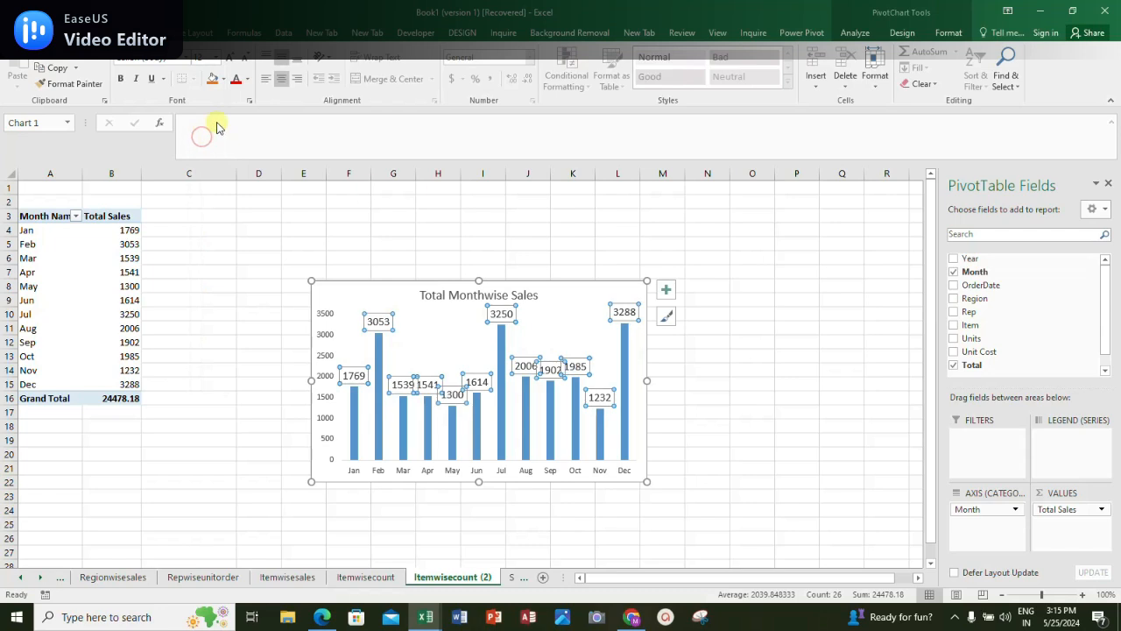
pyautogui.click(121, 78)
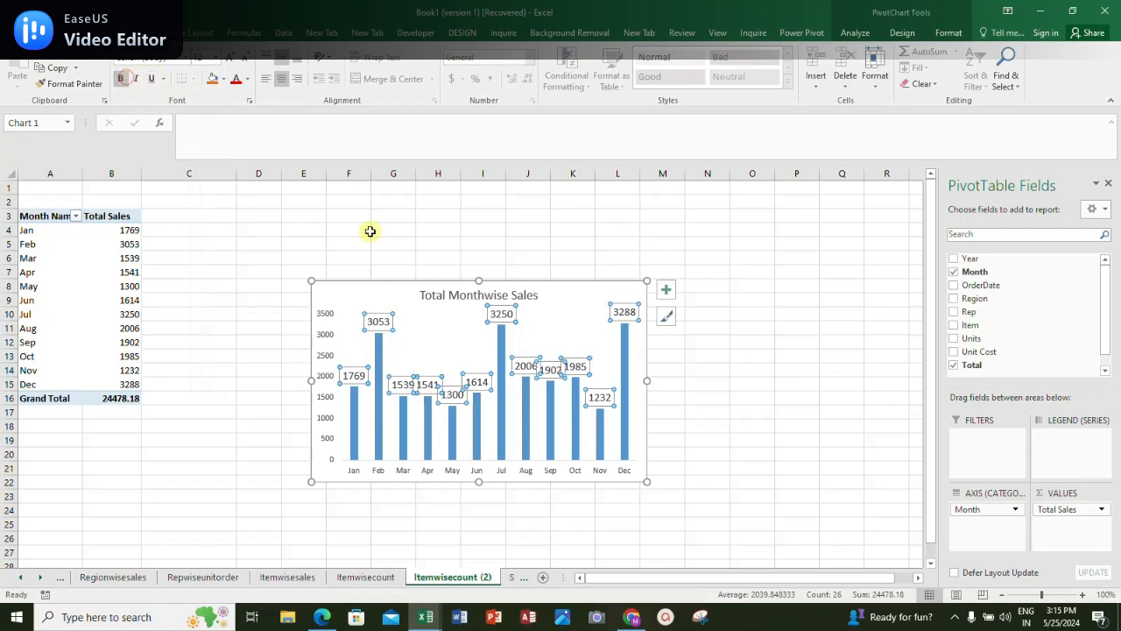
# Recolour the chart's columns with the orange monochromatic colour scheme
pyautogui.click(503, 389)
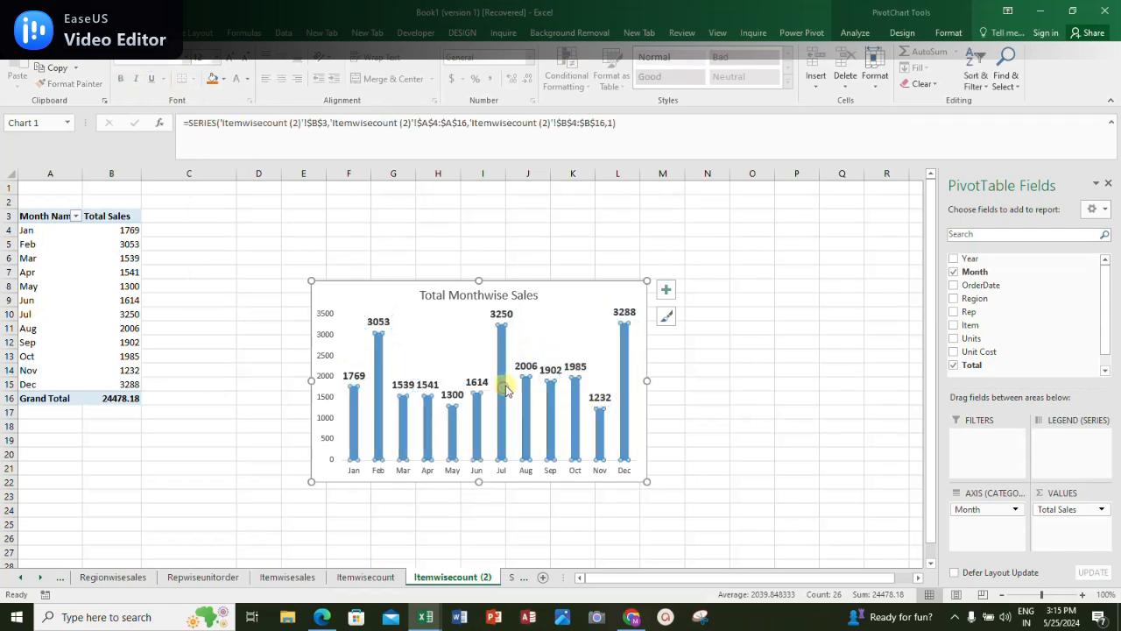
pyautogui.click(903, 33)
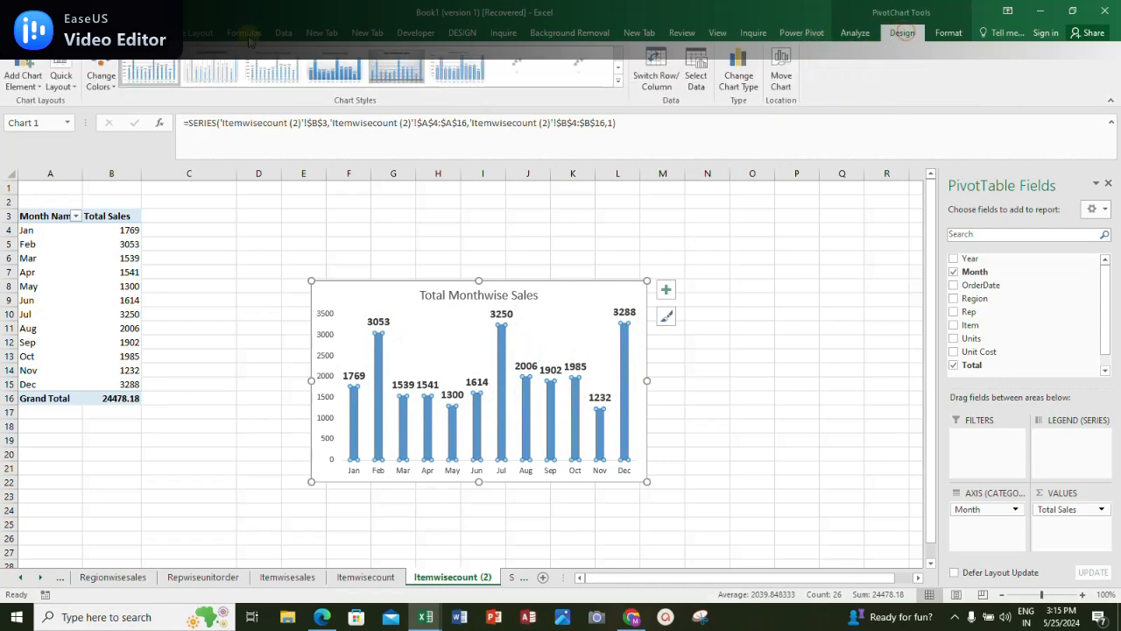
pyautogui.click(101, 78)
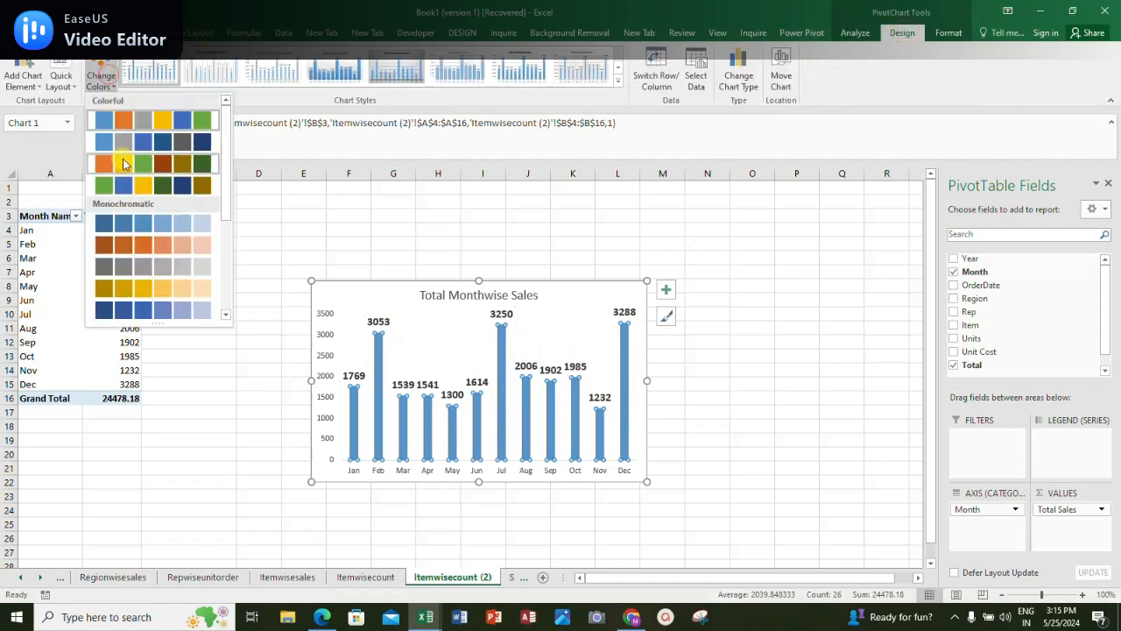
pyautogui.click(155, 244)
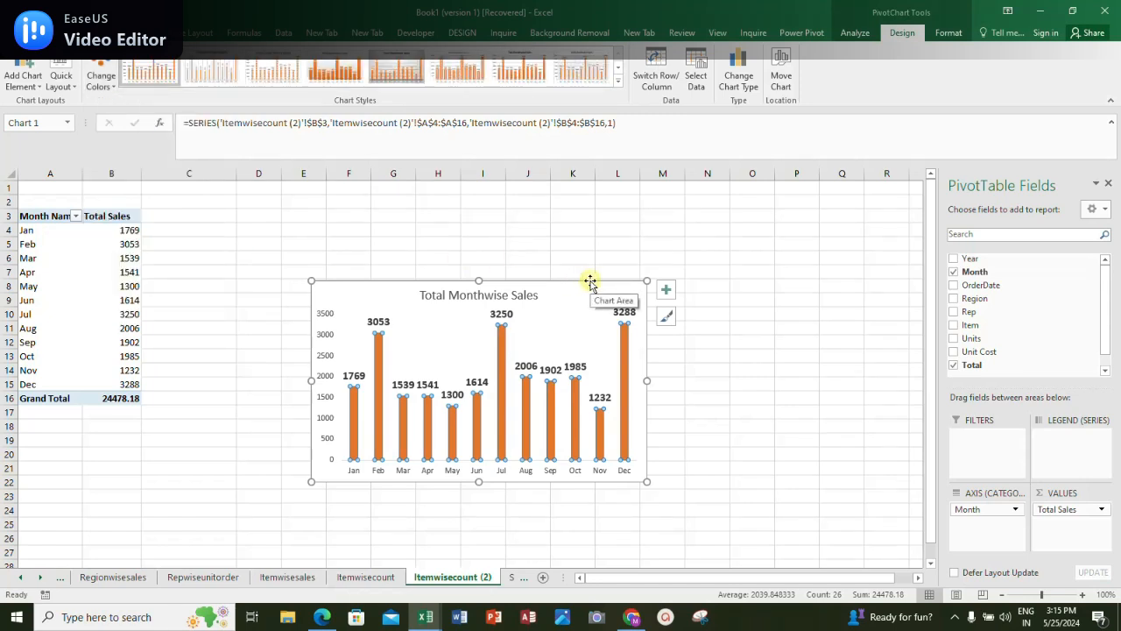
# Make the whole chart title Total Monthwise Sales bold
pyautogui.click(431, 295)
pyautogui.moveTo(423, 296); pyautogui.dragTo(542, 298)
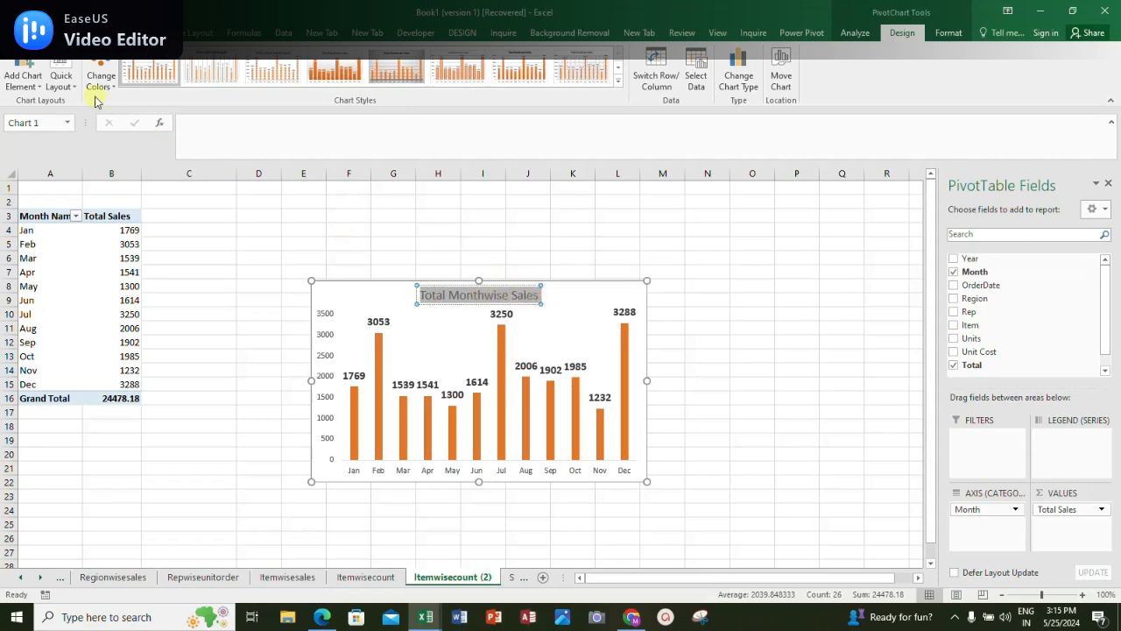
pyautogui.scroll(17, 151, 104)
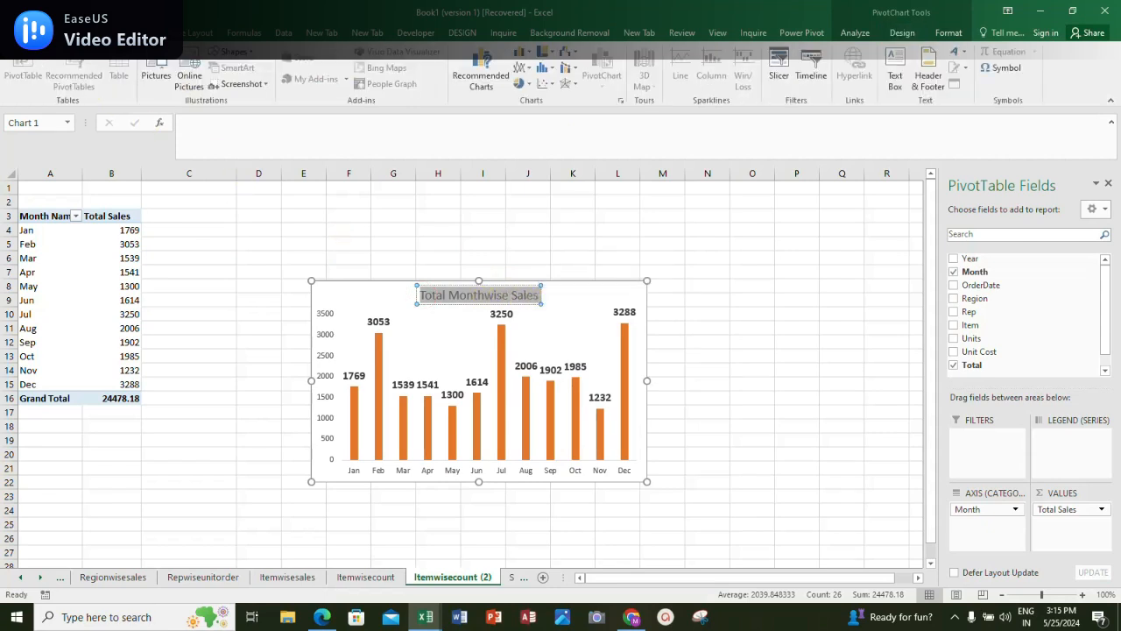
pyautogui.click(122, 79)
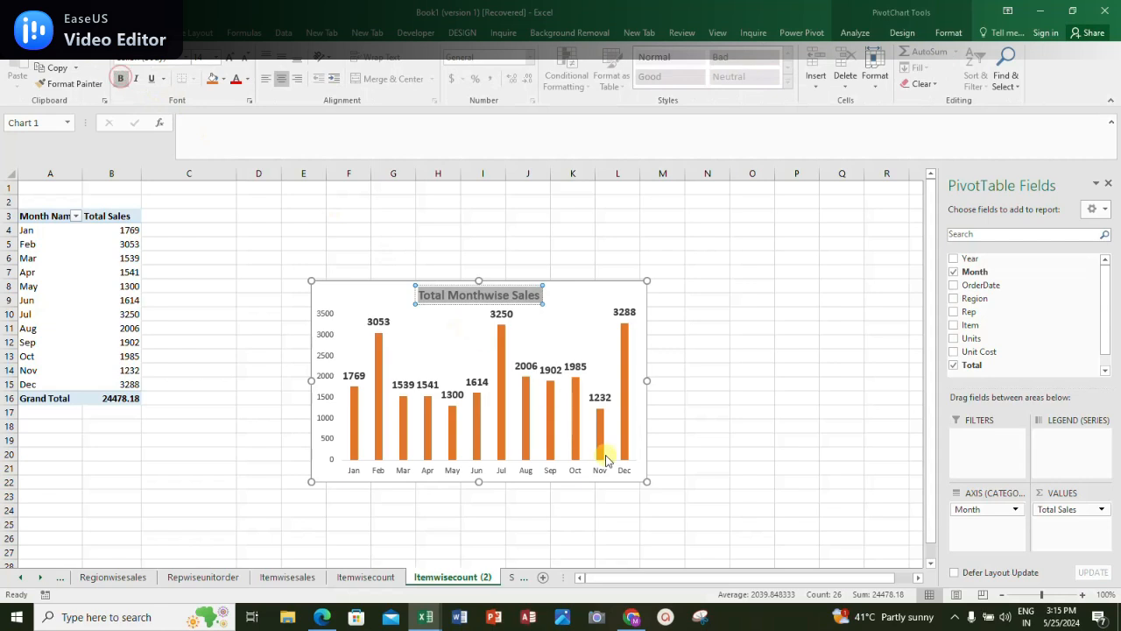
pyautogui.click(751, 426)
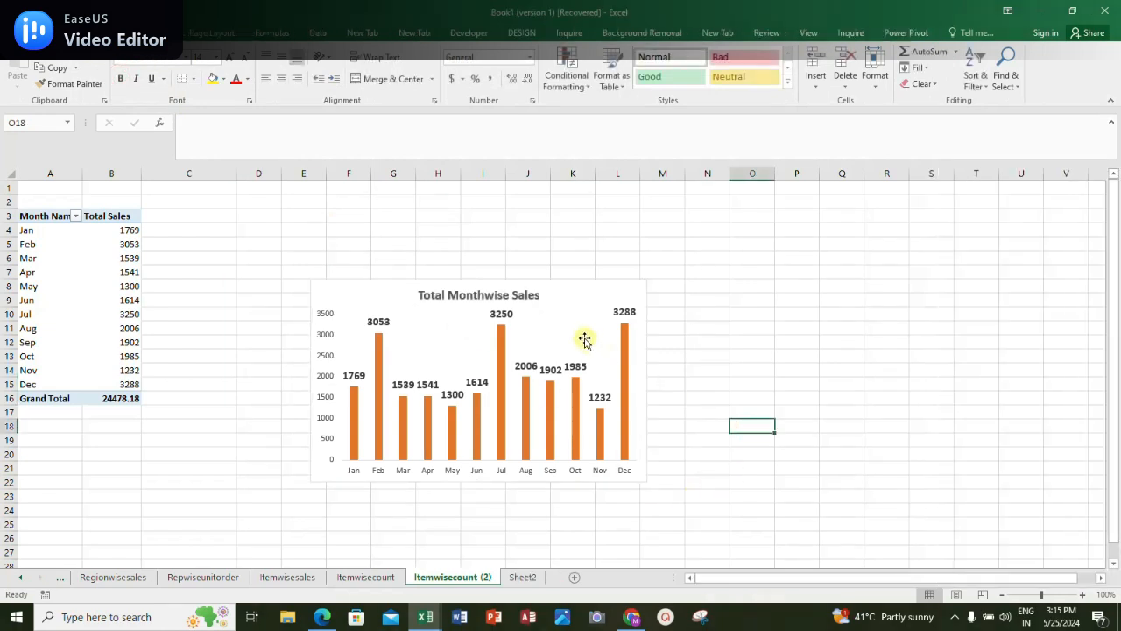
# Name the month PivotTable monthwisesales
pyautogui.click(566, 304)
pyautogui.click(117, 216)
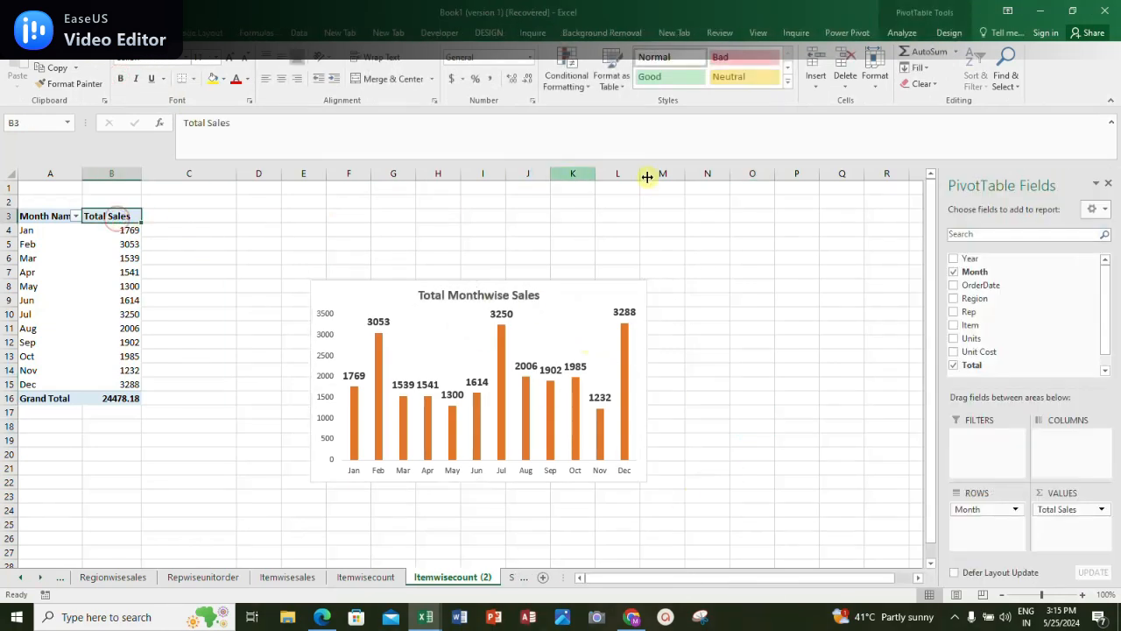
pyautogui.click(901, 32)
pyautogui.click(32, 68)
pyautogui.write('monthwisesales')
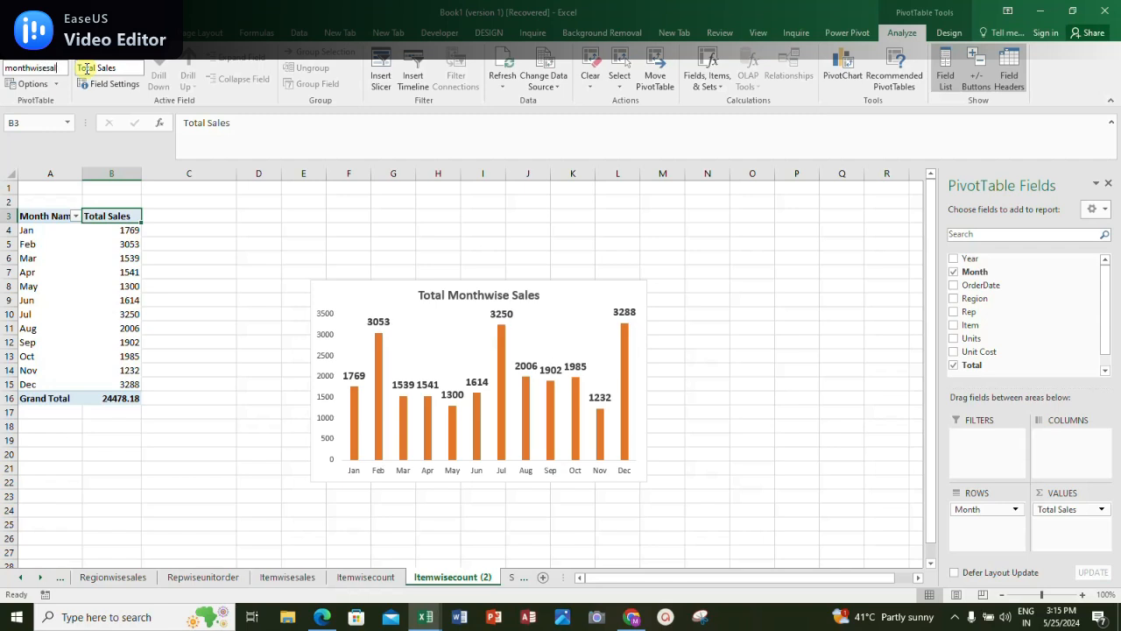
pyautogui.click(229, 427)
# Rename the Itemwisecount (2) sheet as monthwisesales
pyautogui.click(438, 578)
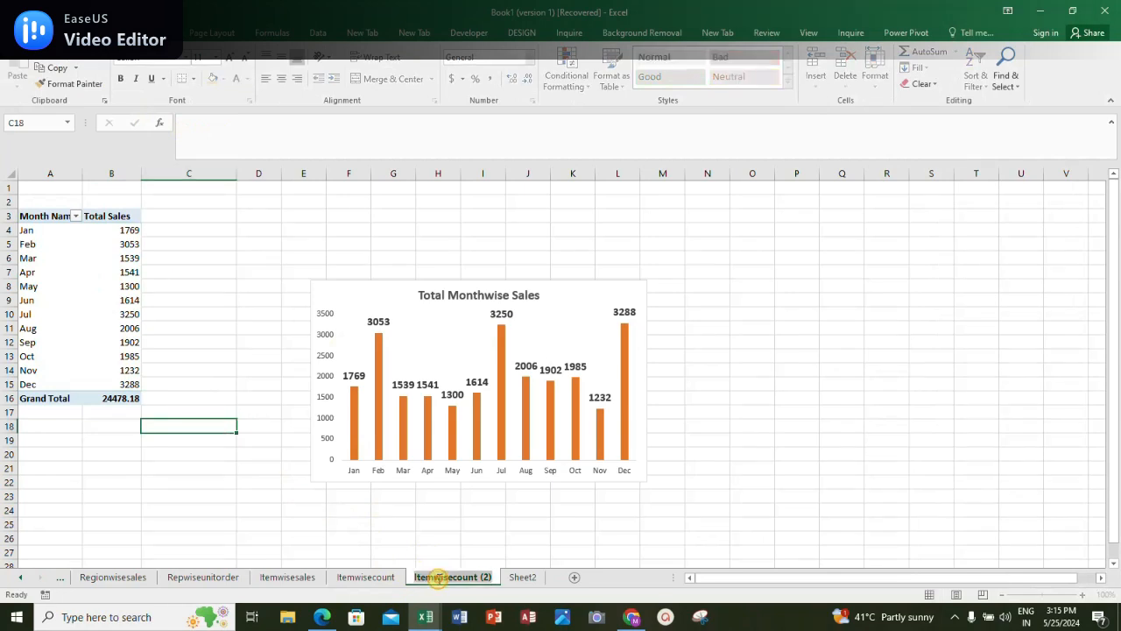
pyautogui.write('monthw')
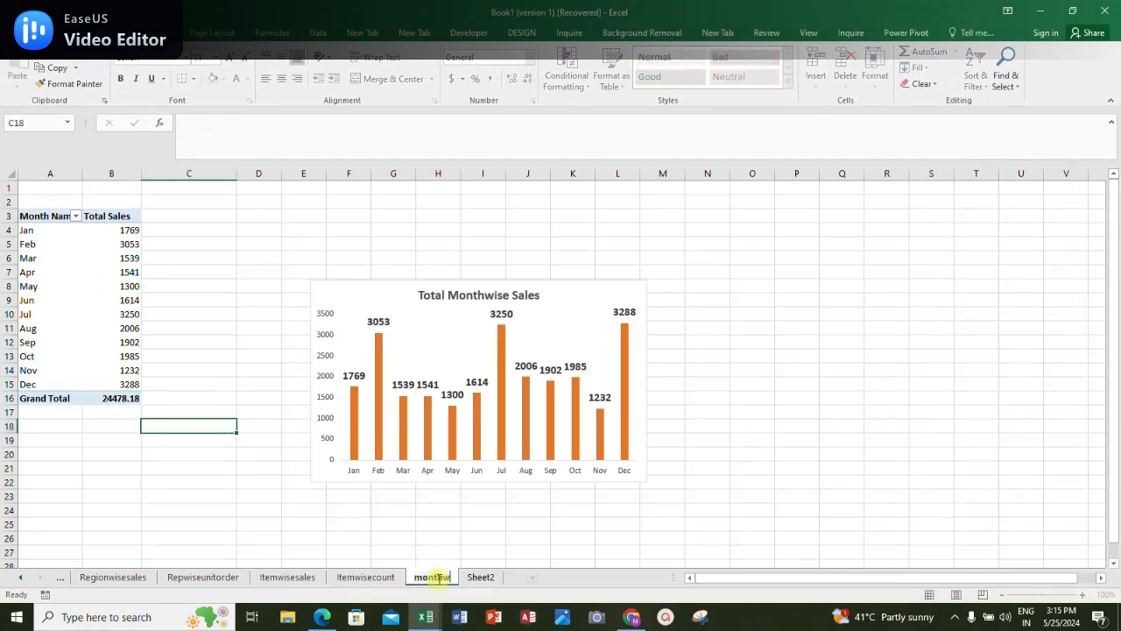
pyautogui.write('isesal')
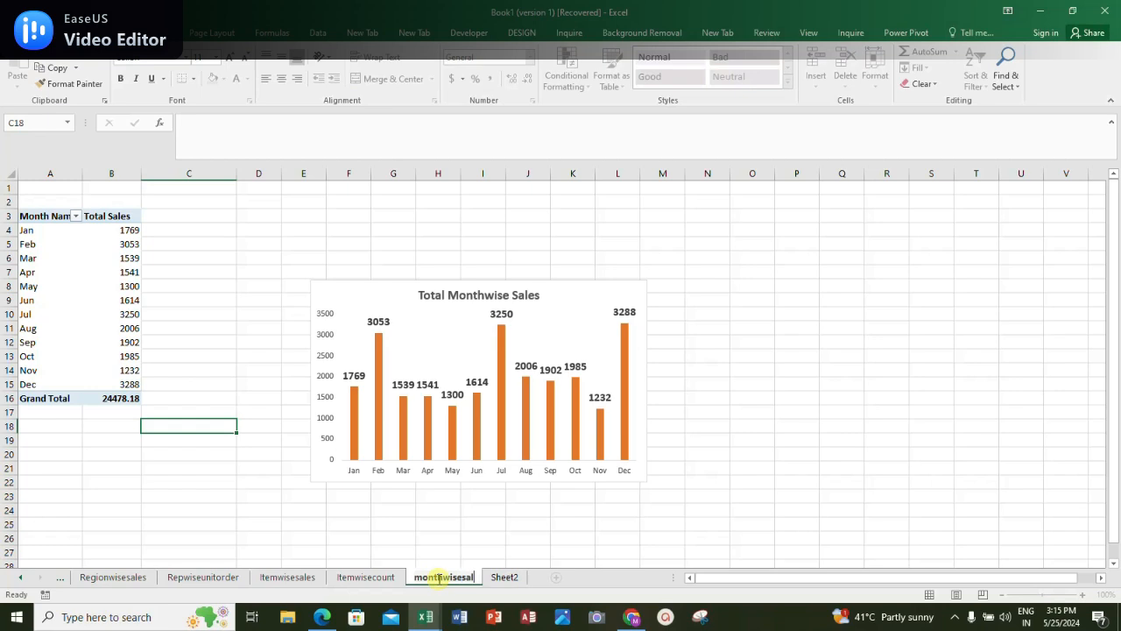
pyautogui.click(232, 300)
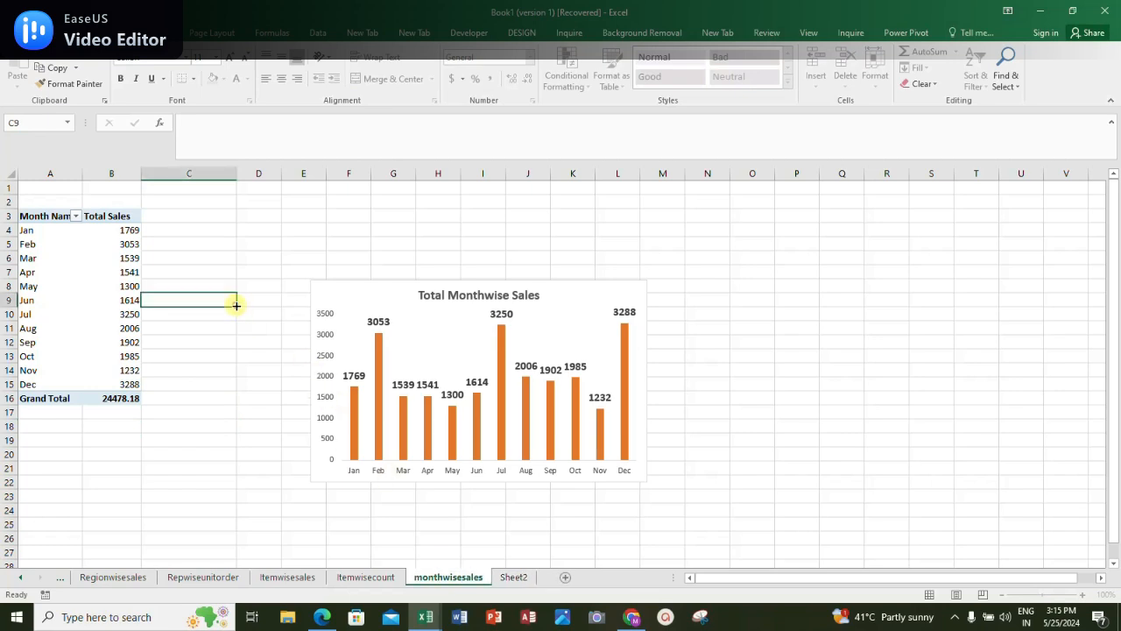
pyautogui.hotkey('ctrl', 'z')
# Review the report list on Sheet2 and the PivotTables and charts on each of the report sheets
pyautogui.click(516, 580)
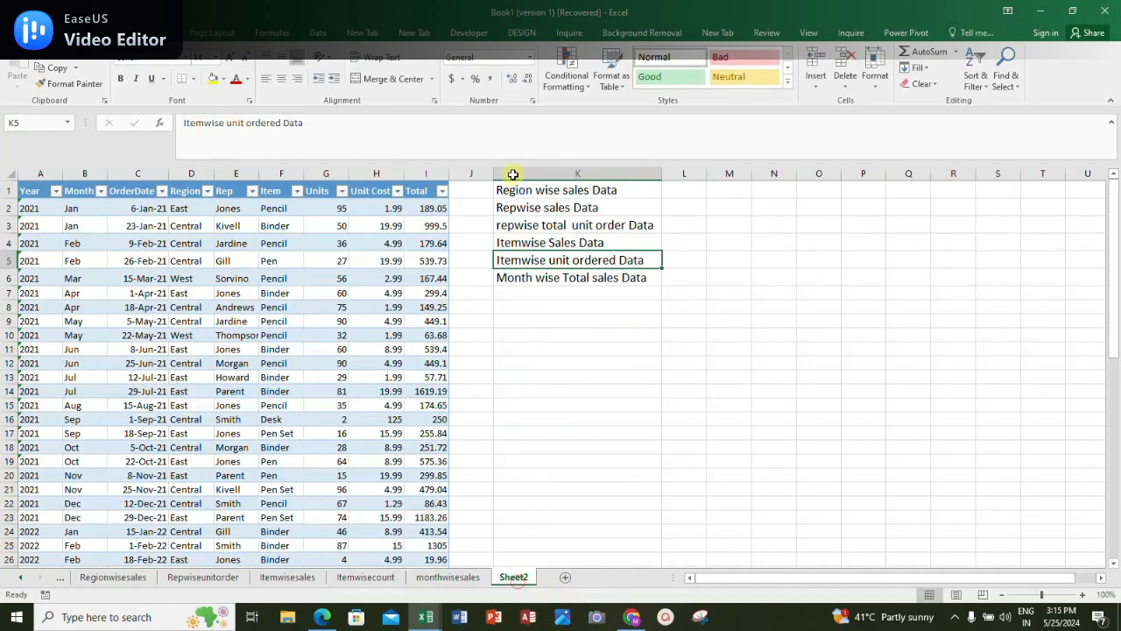
pyautogui.click(449, 577)
pyautogui.click(375, 580)
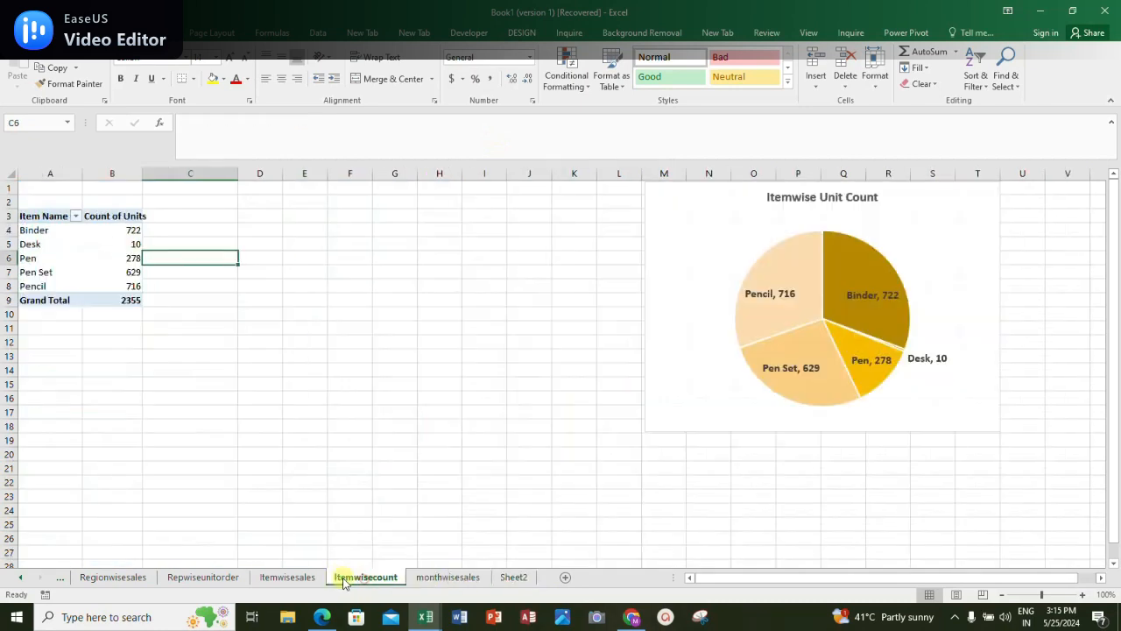
pyautogui.click(303, 577)
pyautogui.click(202, 578)
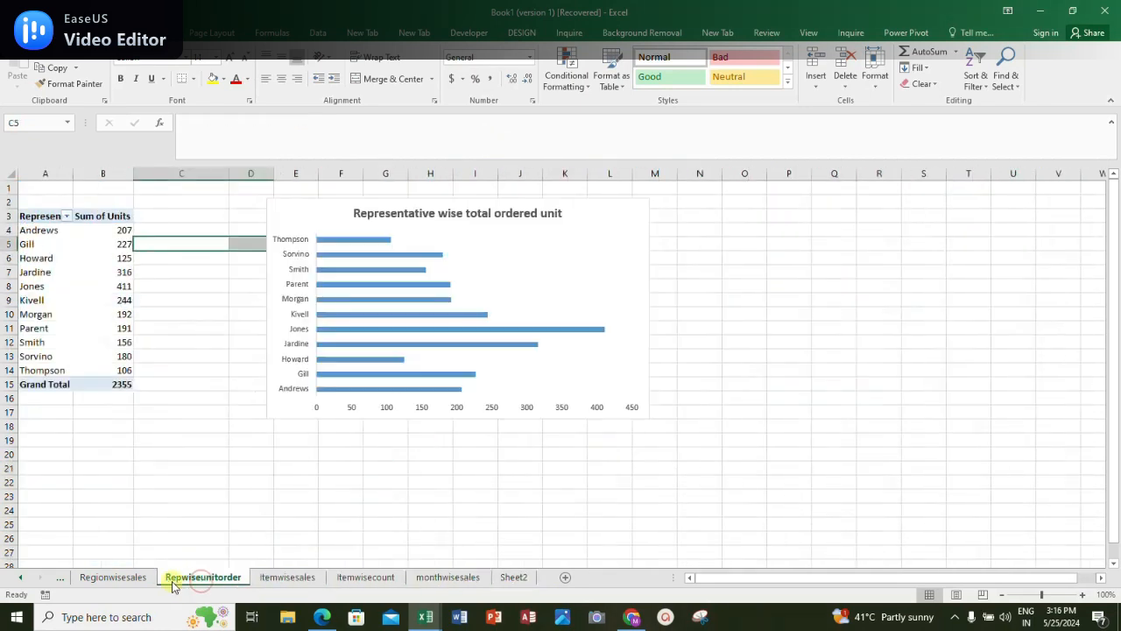
pyautogui.click(118, 576)
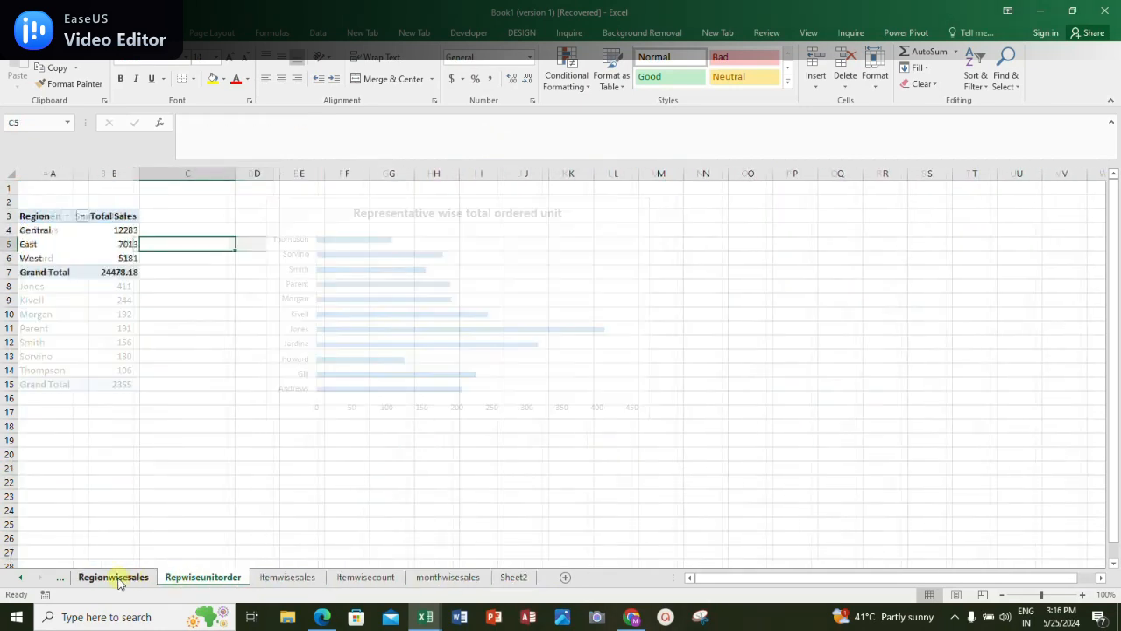
pyautogui.click(23, 578)
pyautogui.click(138, 579)
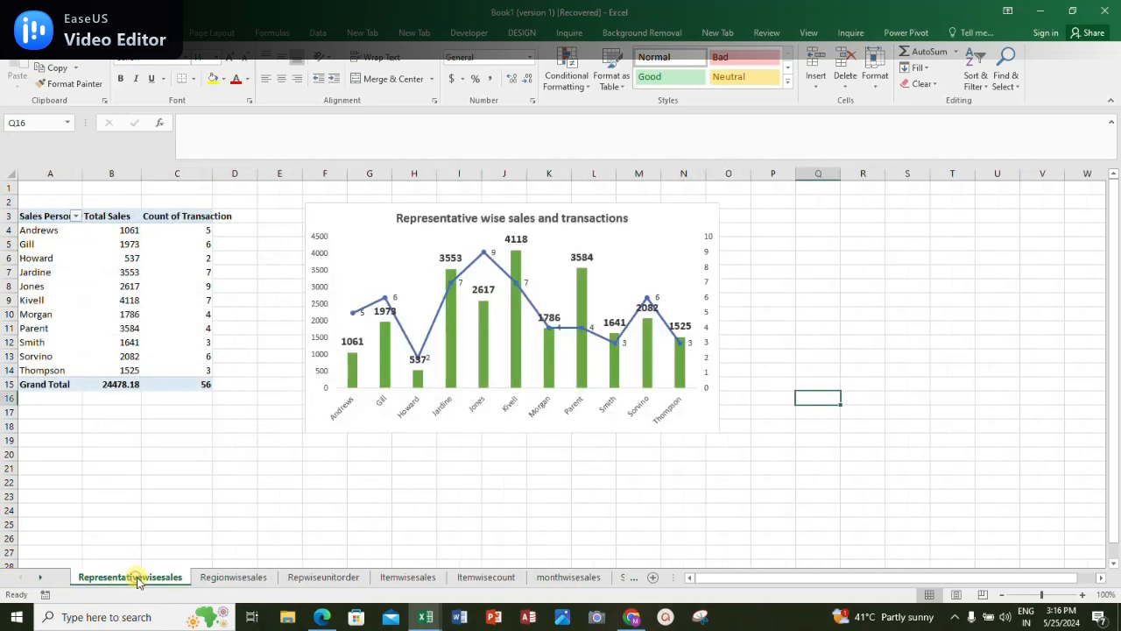
pyautogui.click(254, 577)
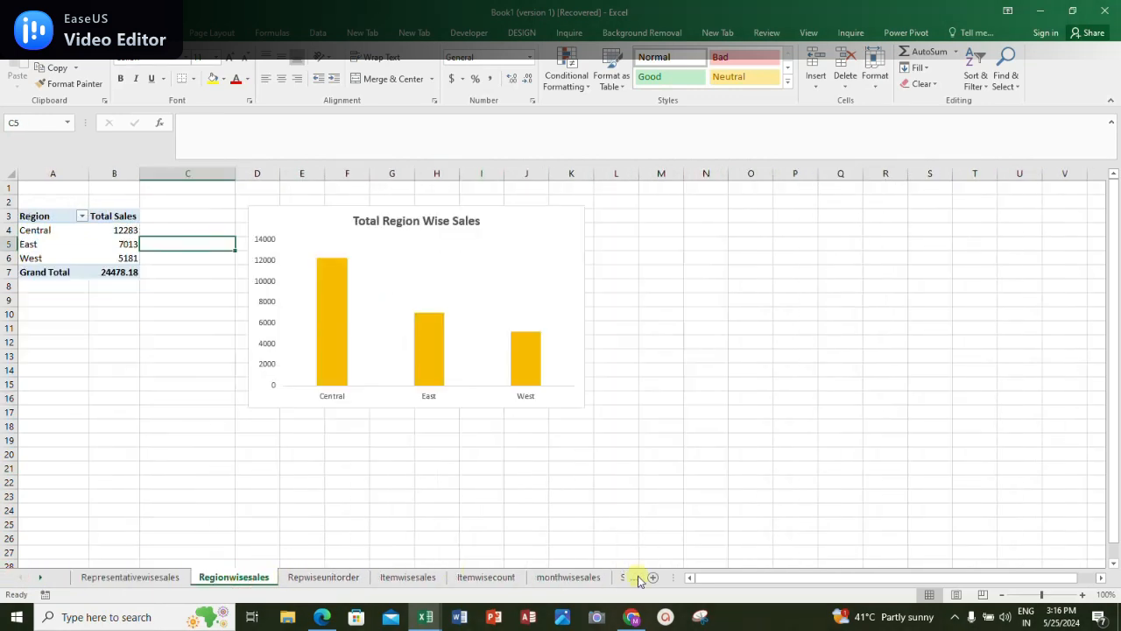
# Add a new worksheet to the workbook and name it SalesDashboard
pyautogui.click(40, 578)
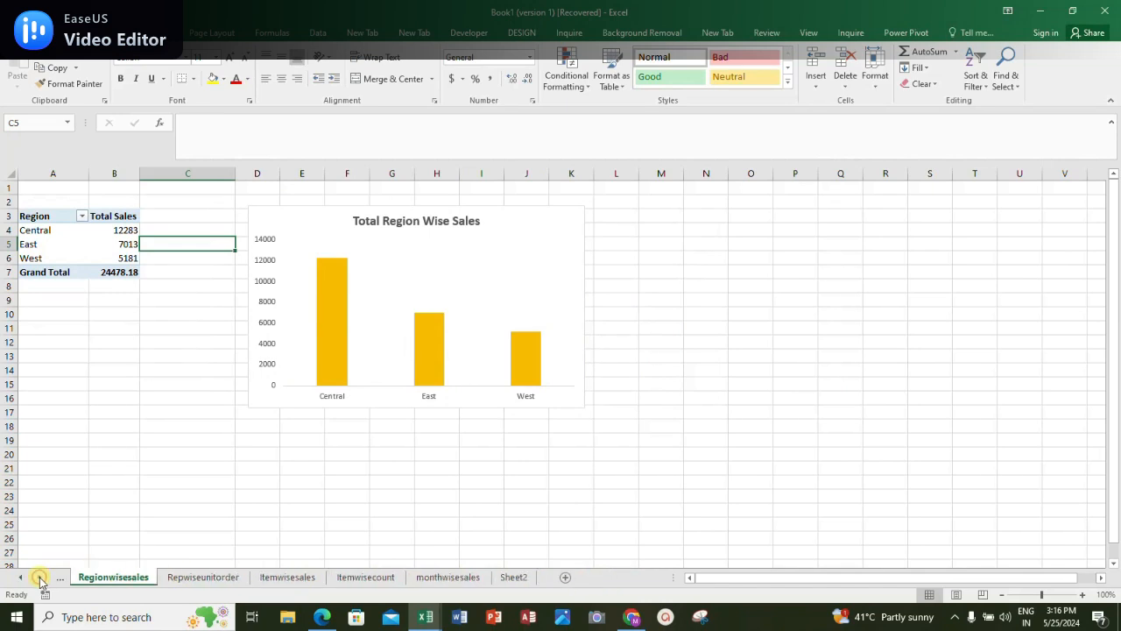
pyautogui.click(564, 577)
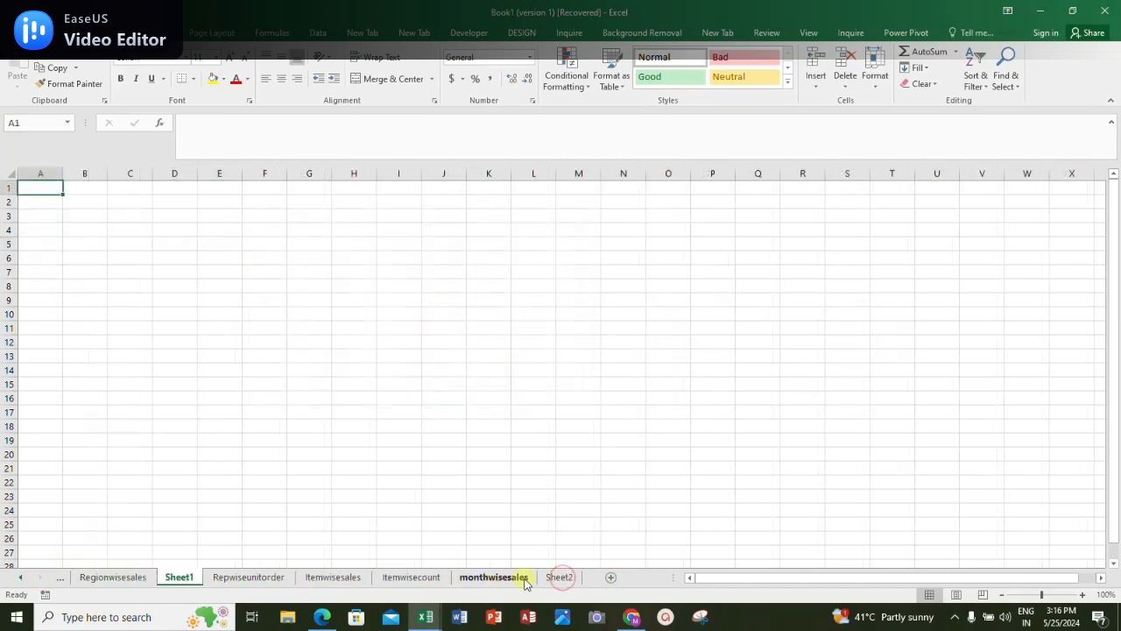
pyautogui.click(181, 576)
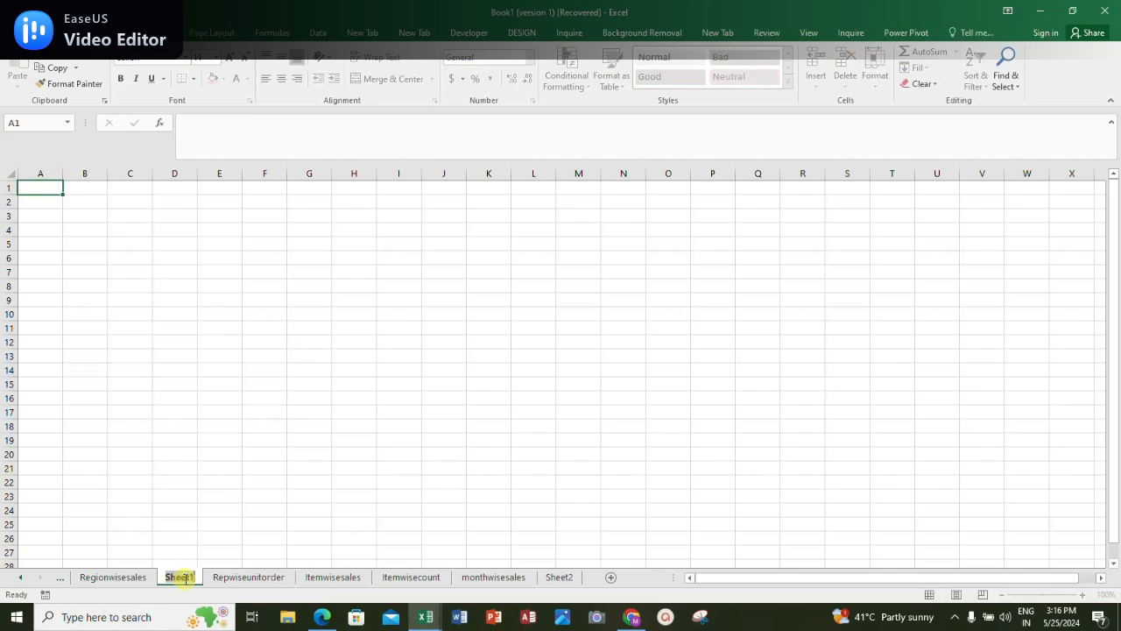
pyautogui.write('D')
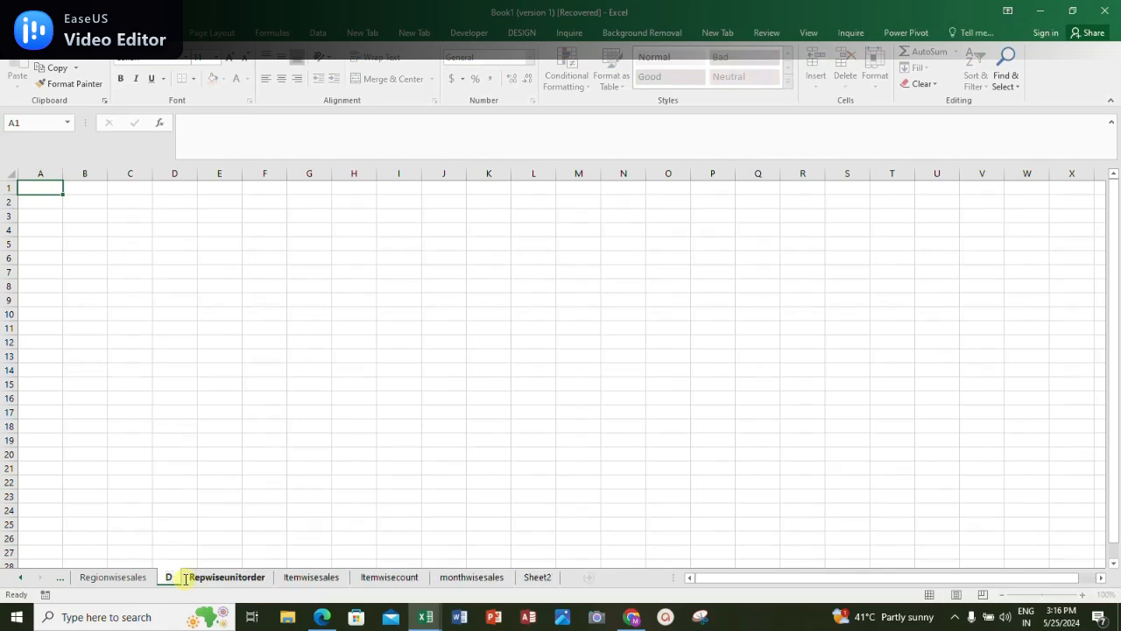
pyautogui.press('BackSpace')
pyautogui.write('Sales')
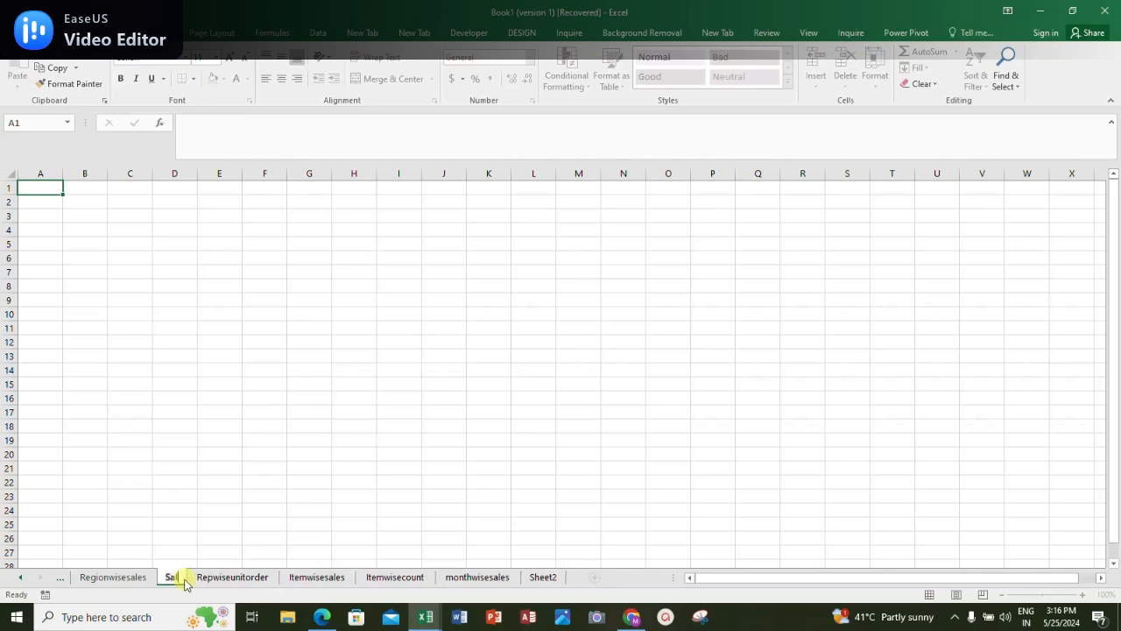
pyautogui.write('Das')
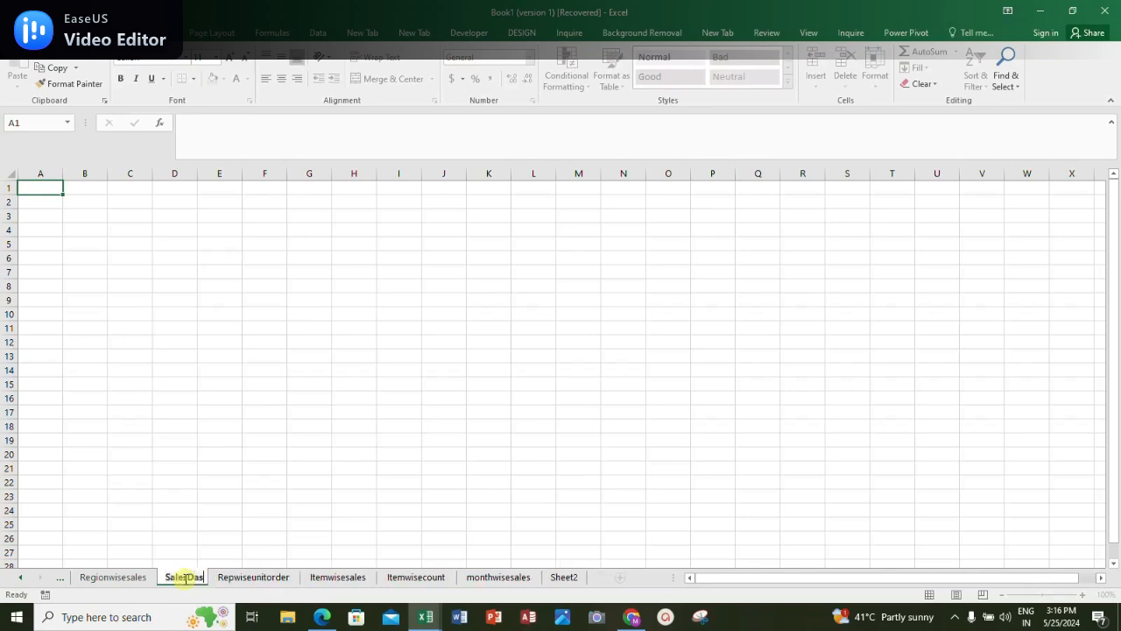
pyautogui.write('hboard')
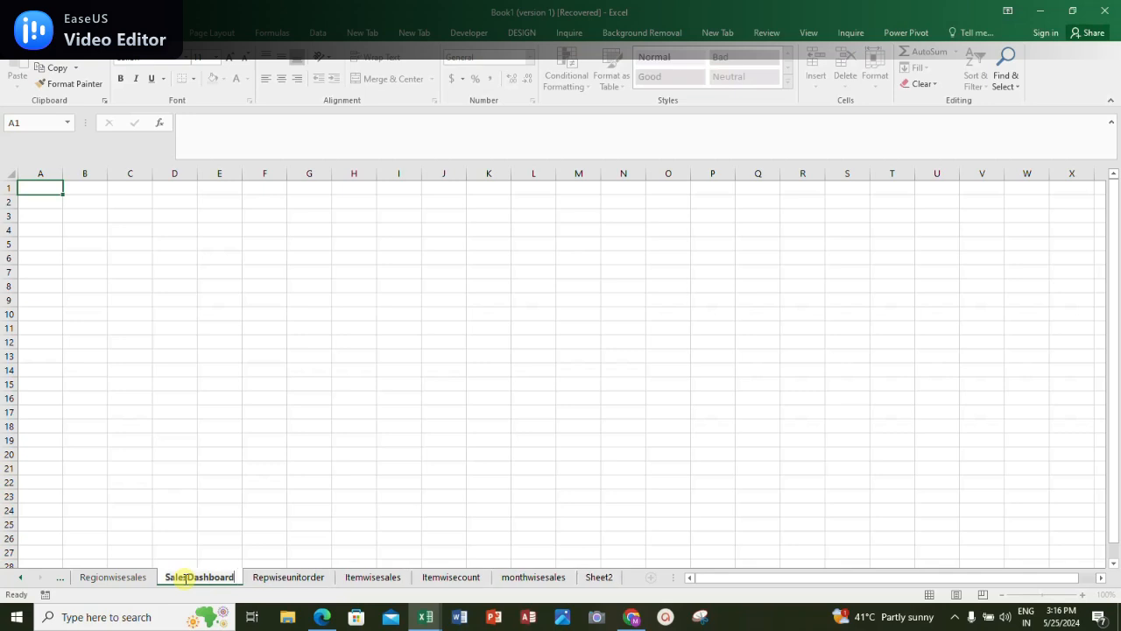
pyautogui.click(223, 395)
# Fill every cell of the SalesDashboard sheet with white to hide the gridlines
pyautogui.click(10, 174)
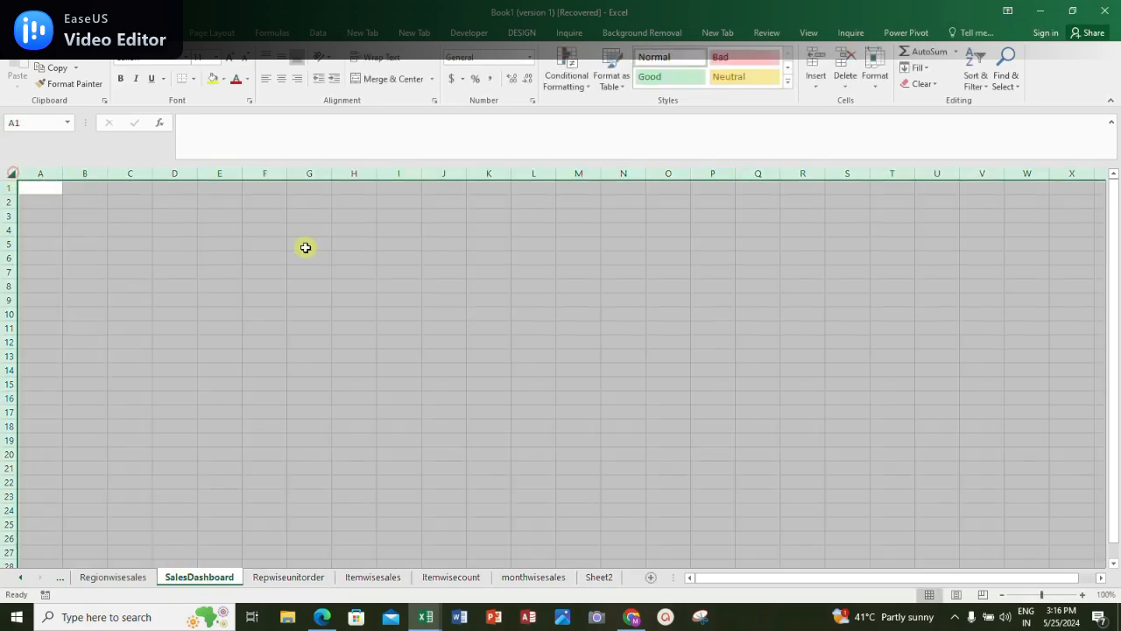
pyautogui.click(224, 79)
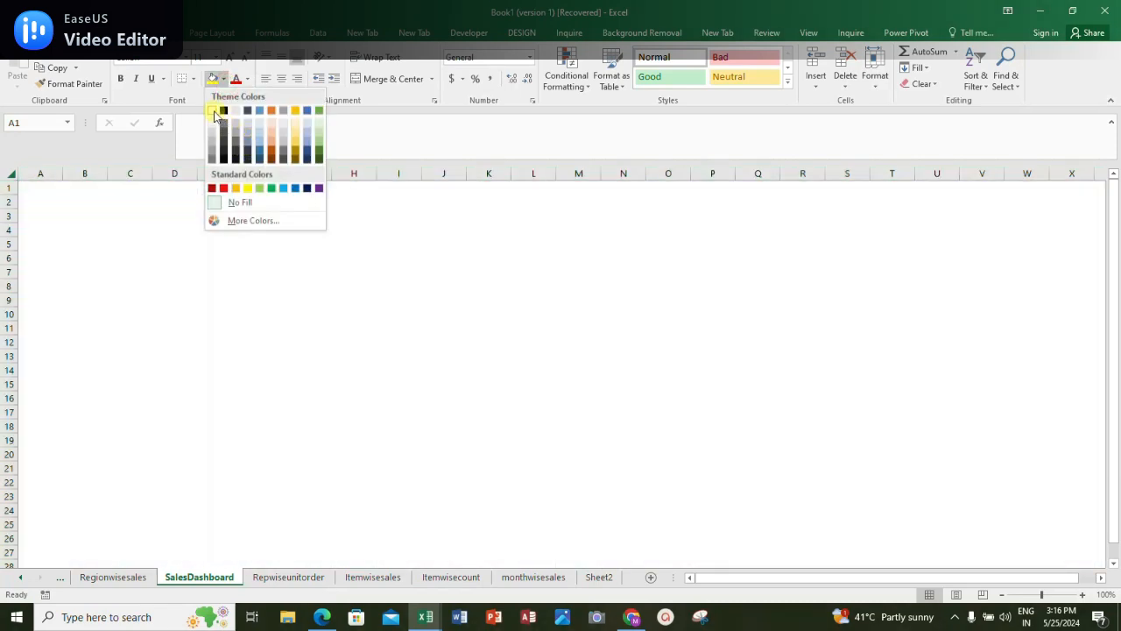
pyautogui.click(214, 114)
pyautogui.click(386, 229)
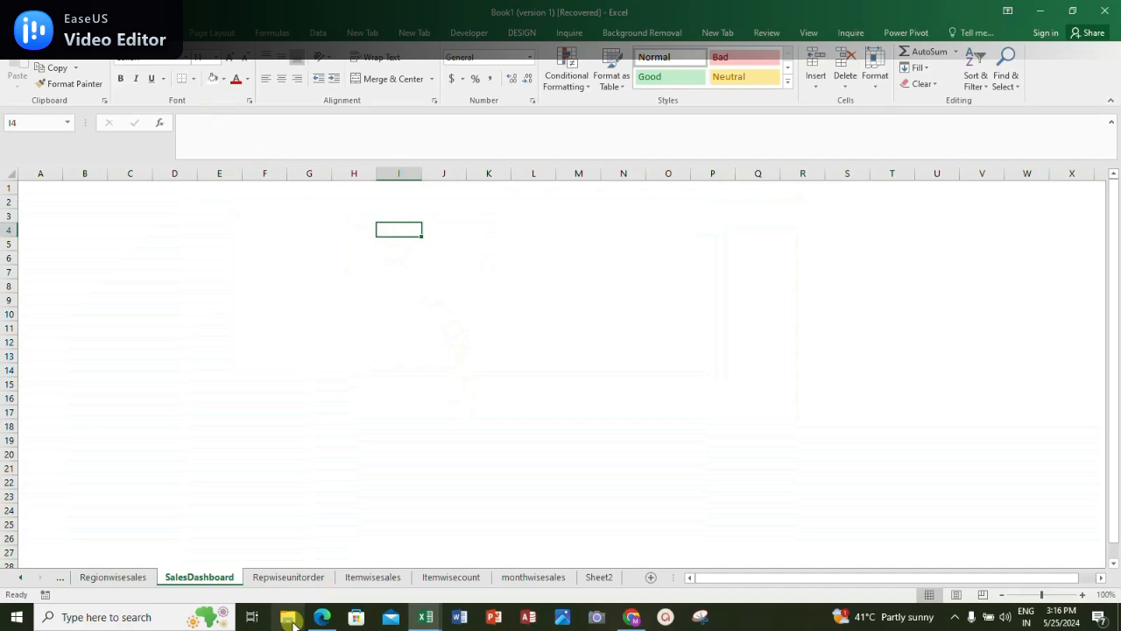
# Cut the Representative wise sales and transactions chart from the Representativewisesales sheet and paste it onto SalesDashboard
pyautogui.click(136, 576)
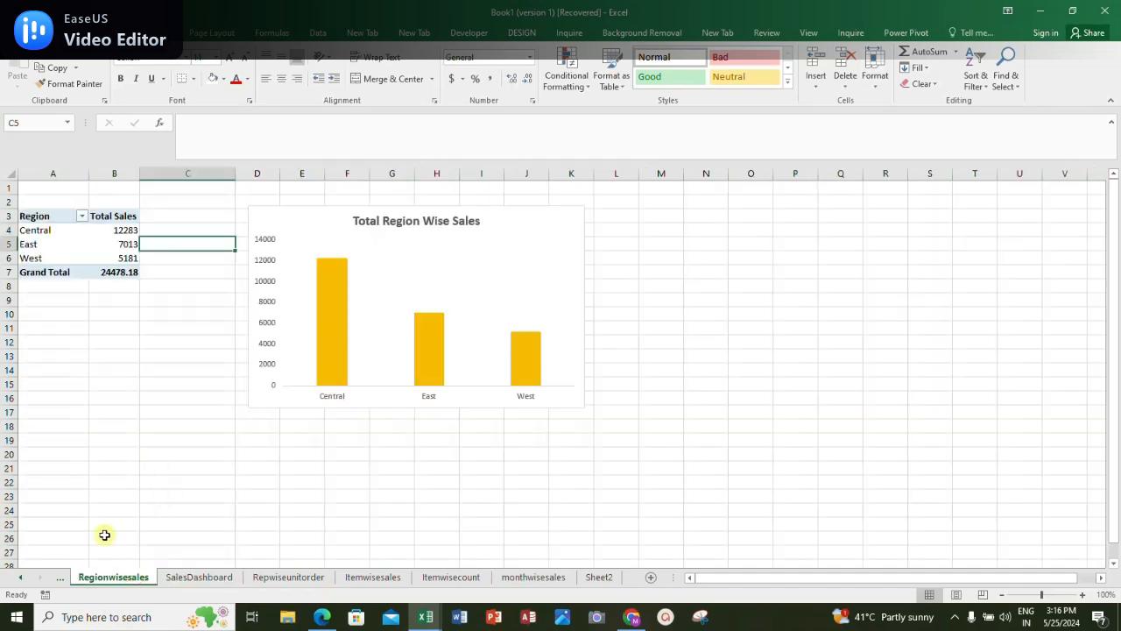
pyautogui.click(21, 578)
pyautogui.click(21, 578)
pyautogui.click(110, 576)
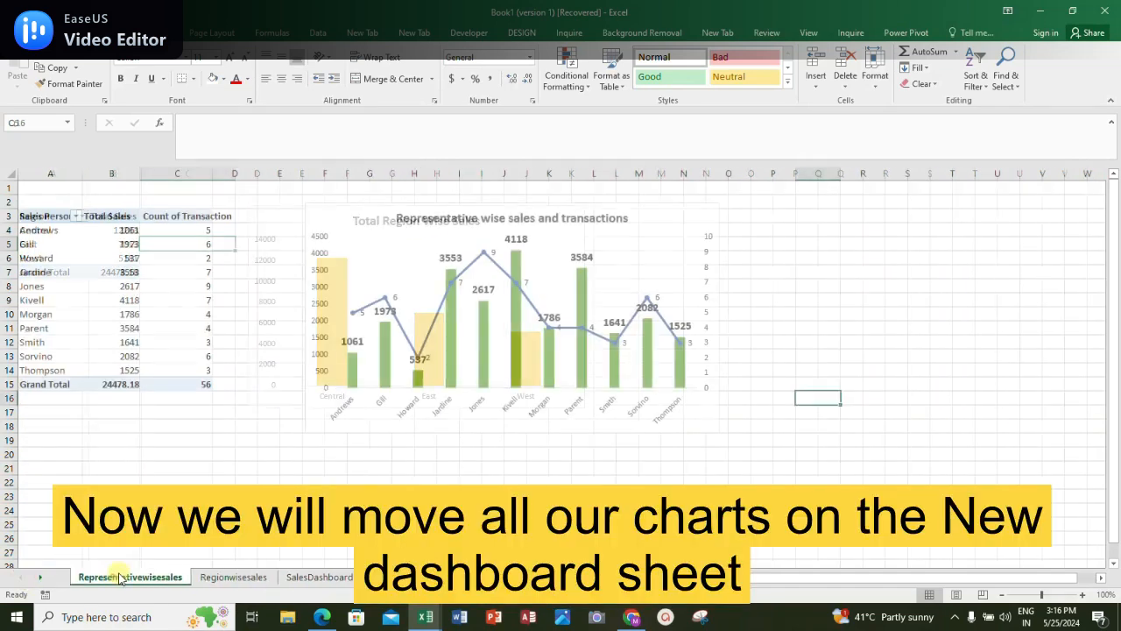
pyautogui.click(363, 226)
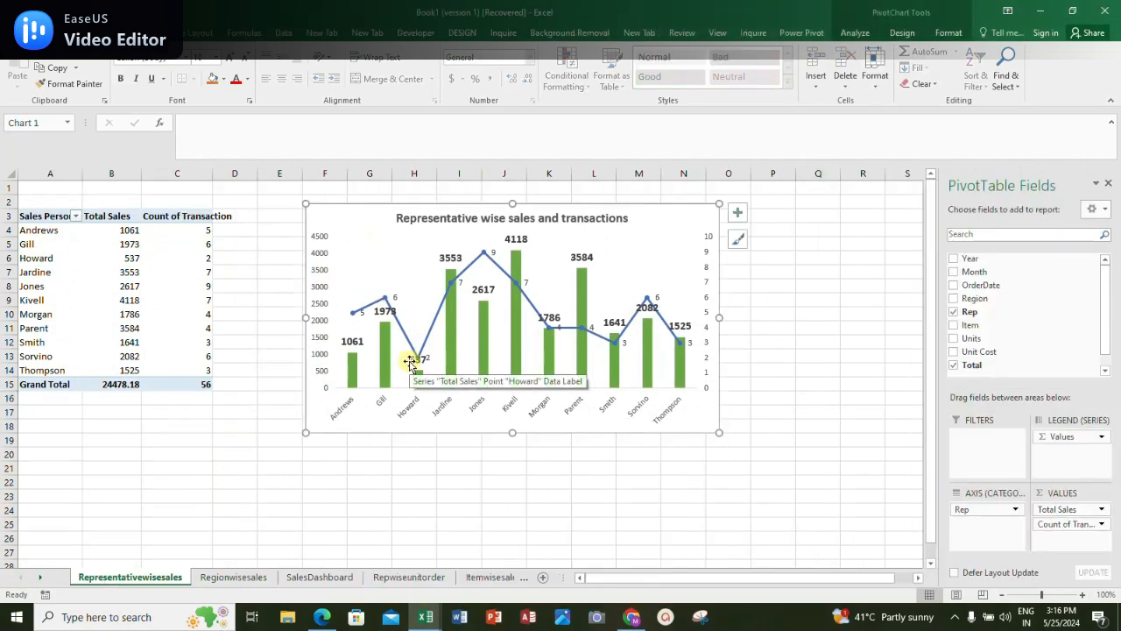
pyautogui.press('Delete')
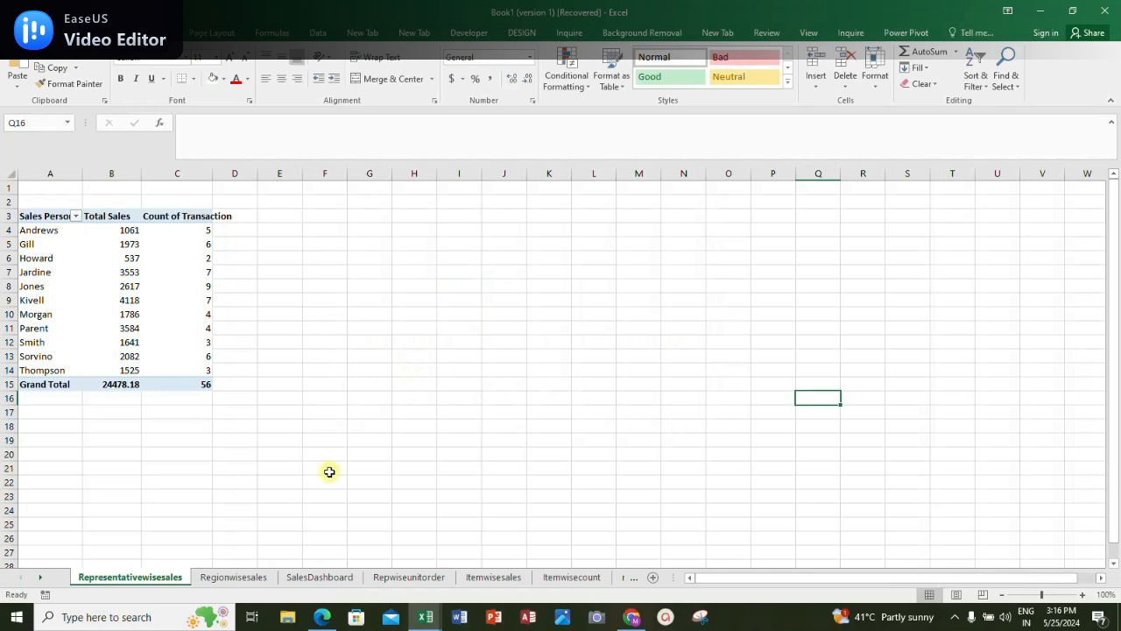
pyautogui.click(311, 578)
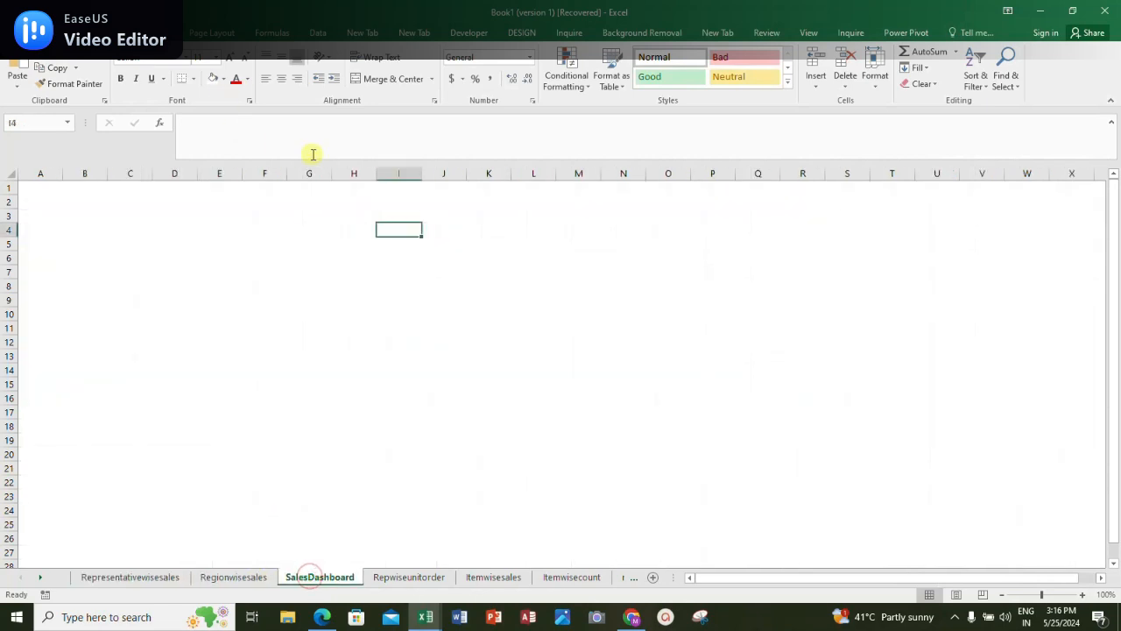
pyautogui.hotkey('ctrl', 'v')
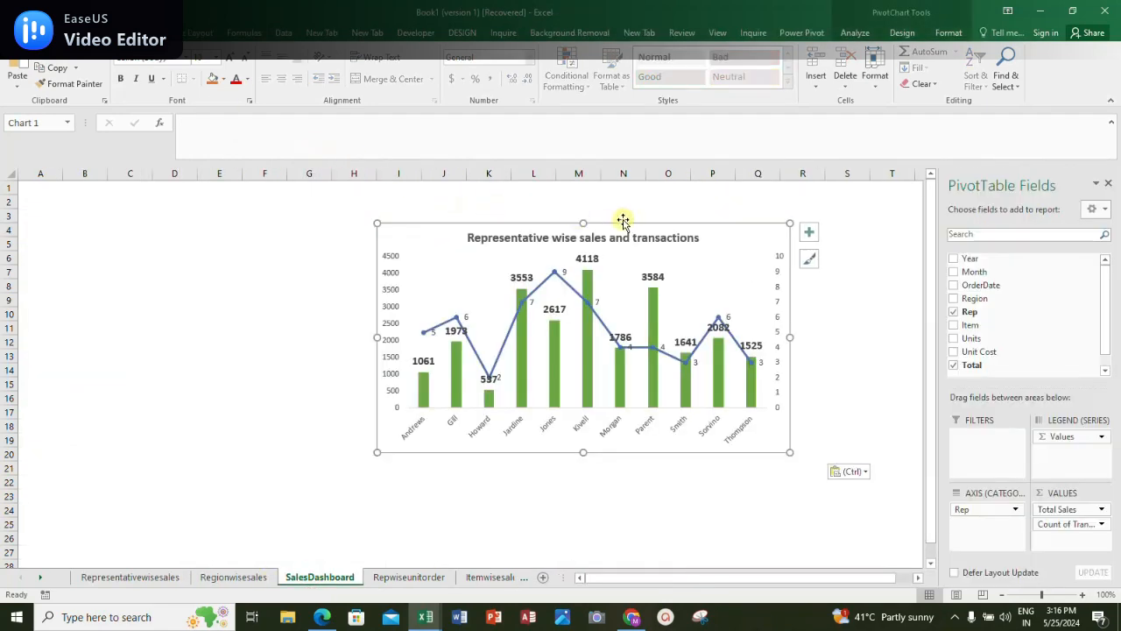
# Close the PivotTable Fields pane and shrink the pasted representative chart to roughly columns N to V, rows 4 to 17
pyautogui.click(1100, 178)
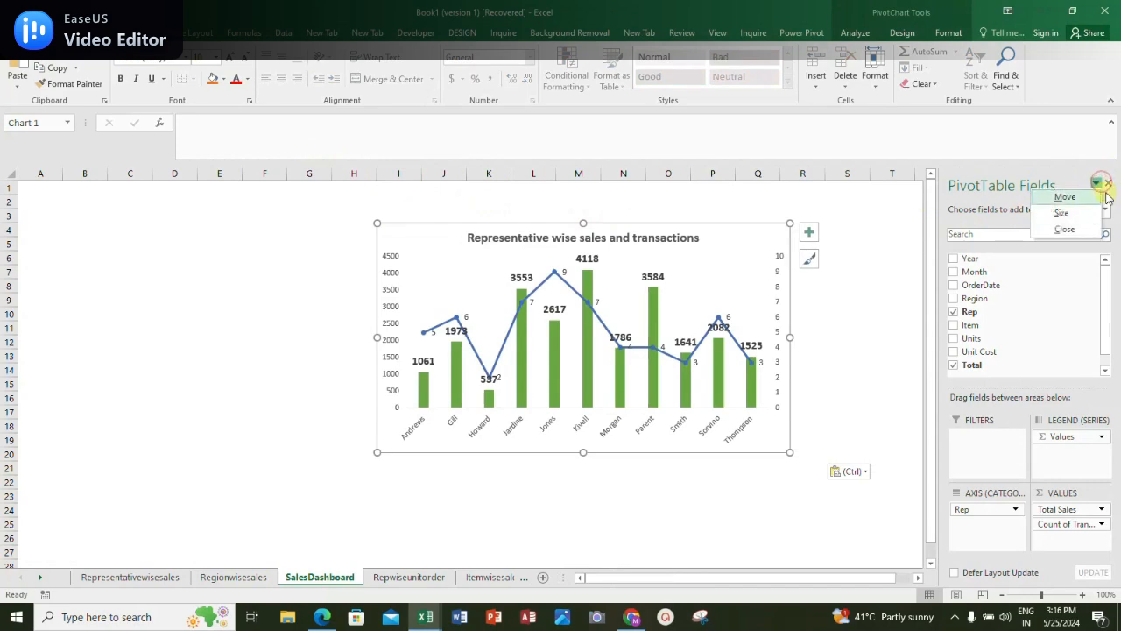
pyautogui.click(1087, 226)
pyautogui.moveTo(430, 233); pyautogui.dragTo(737, 366)
pyautogui.moveTo(736, 358); pyautogui.dragTo(689, 210)
pyautogui.moveTo(841, 199); pyautogui.dragTo(841, 232)
pyautogui.moveTo(841, 430); pyautogui.dragTo(841, 413)
pyautogui.moveTo(1051, 321); pyautogui.dragTo(987, 321)
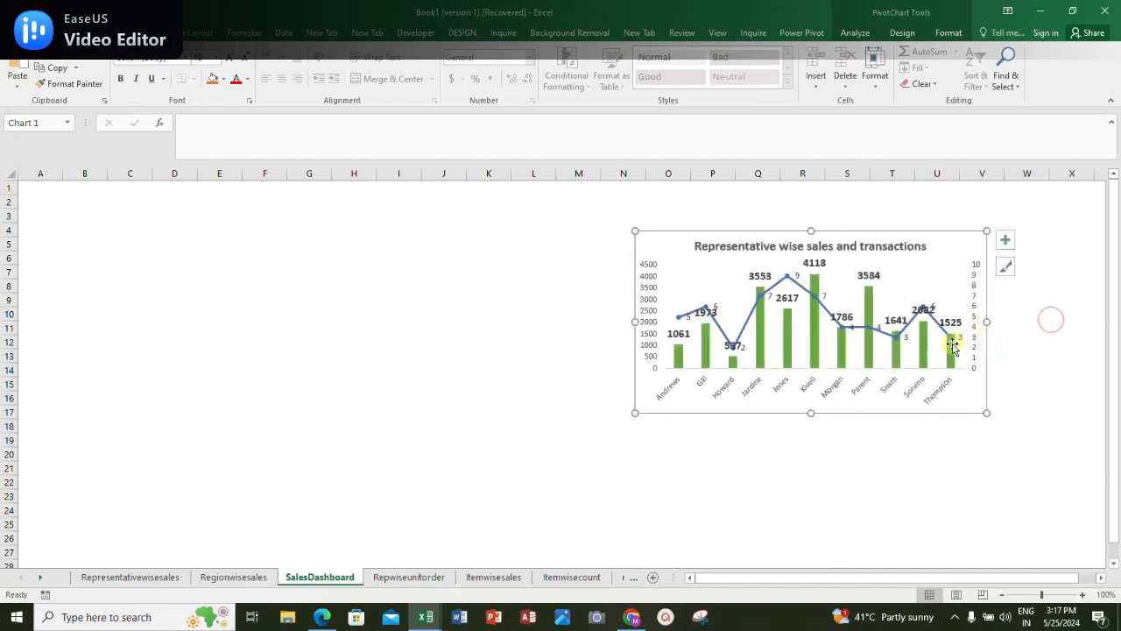
# Zoom the dashboard out to 90% and place the representative chart at row 1 across columns T to AA
pyautogui.click(1002, 595)
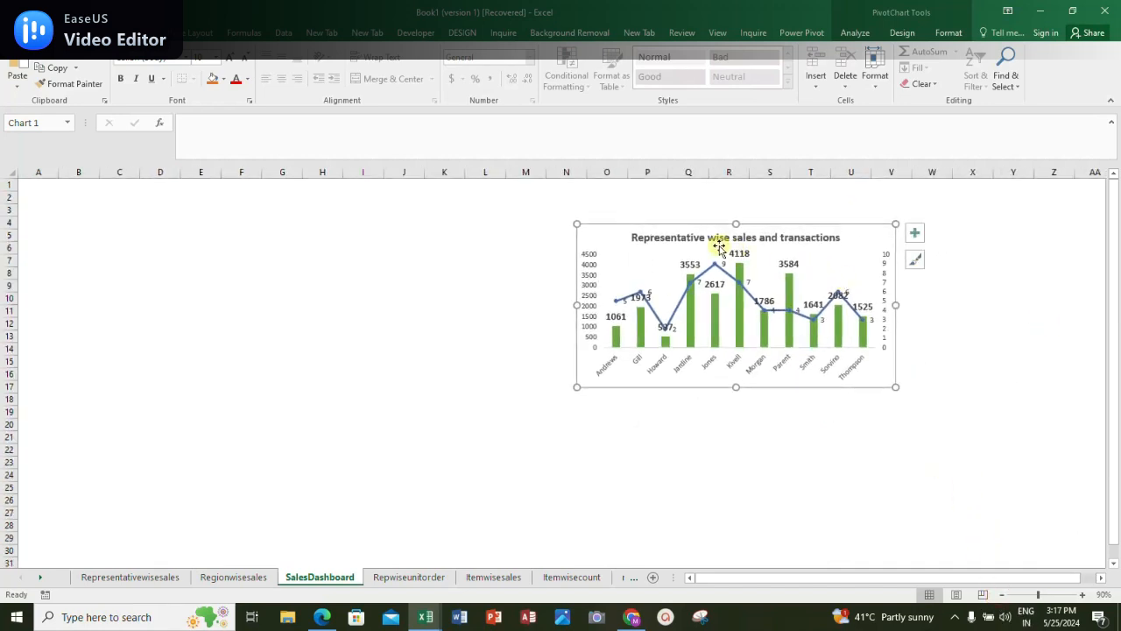
pyautogui.moveTo(614, 230); pyautogui.dragTo(822, 184)
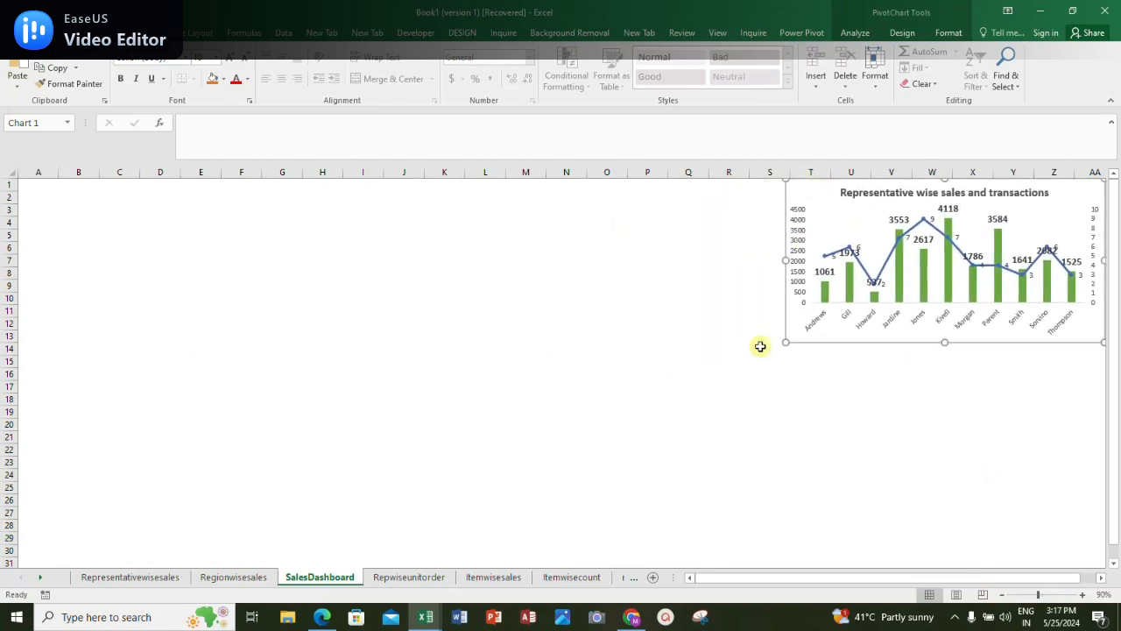
pyautogui.click(721, 388)
# Move the Total Region Wise Sales chart from the Regionwisesales sheet to SalesDashboard, placing it below the representative chart
pyautogui.click(131, 578)
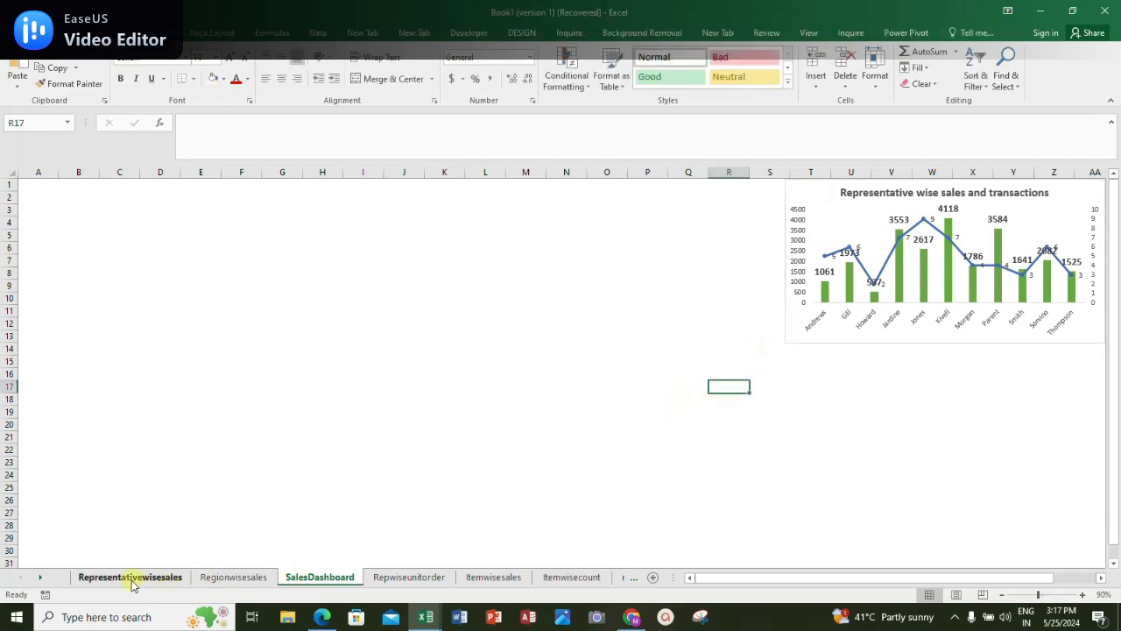
pyautogui.click(232, 579)
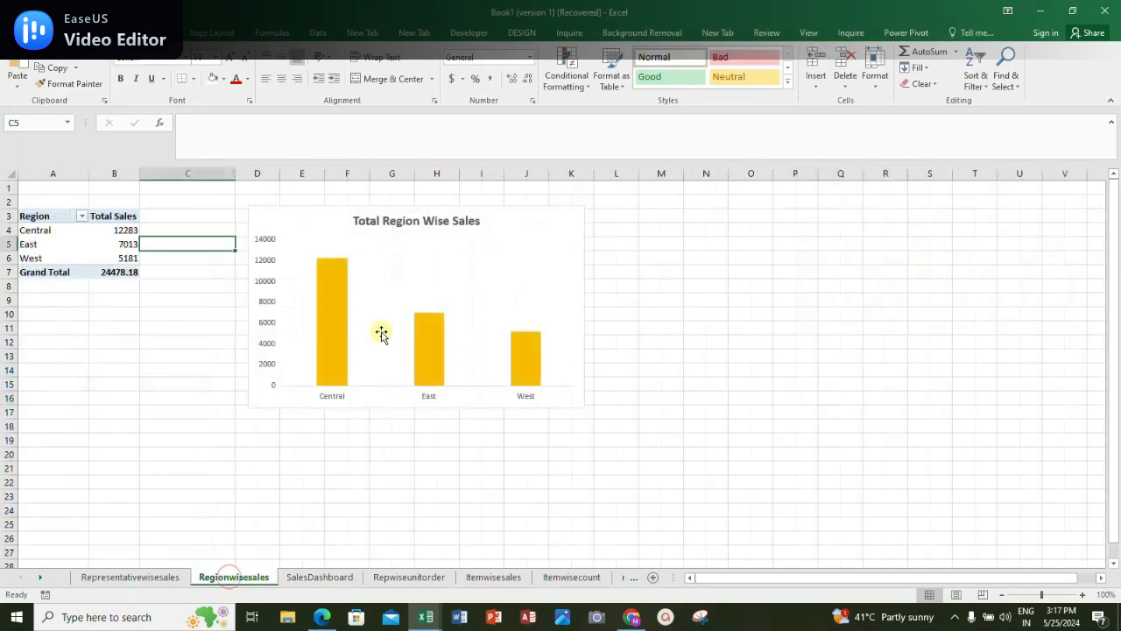
pyautogui.click(299, 224)
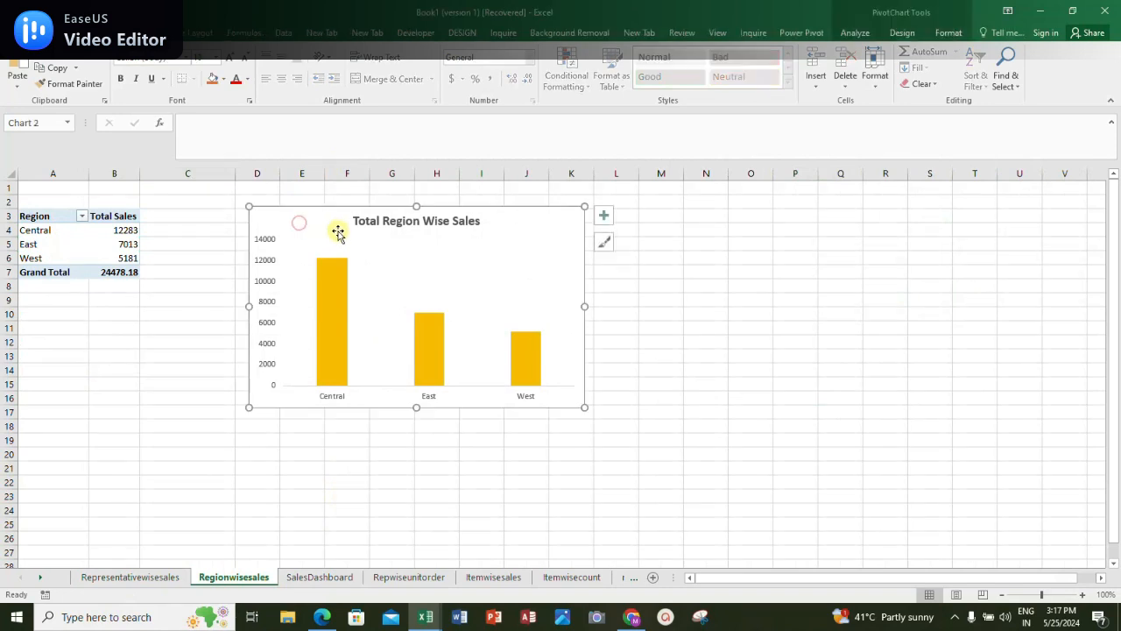
pyautogui.press('Delete')
pyautogui.click(342, 578)
pyautogui.click(578, 274)
pyautogui.hotkey('ctrl', 'v')
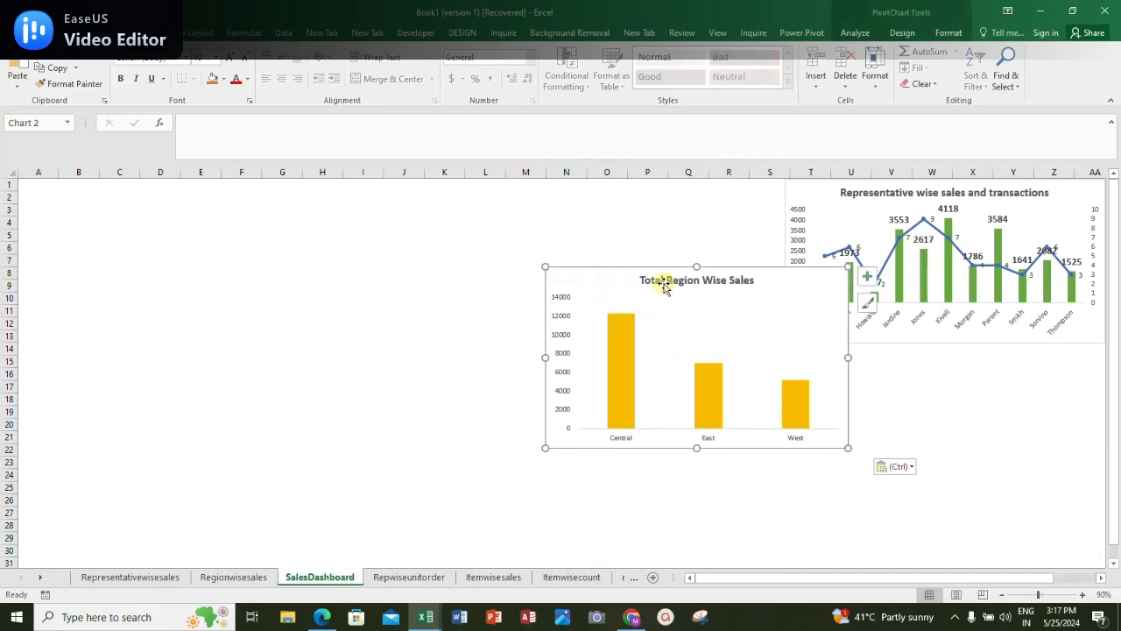
pyautogui.moveTo(597, 280); pyautogui.dragTo(846, 395)
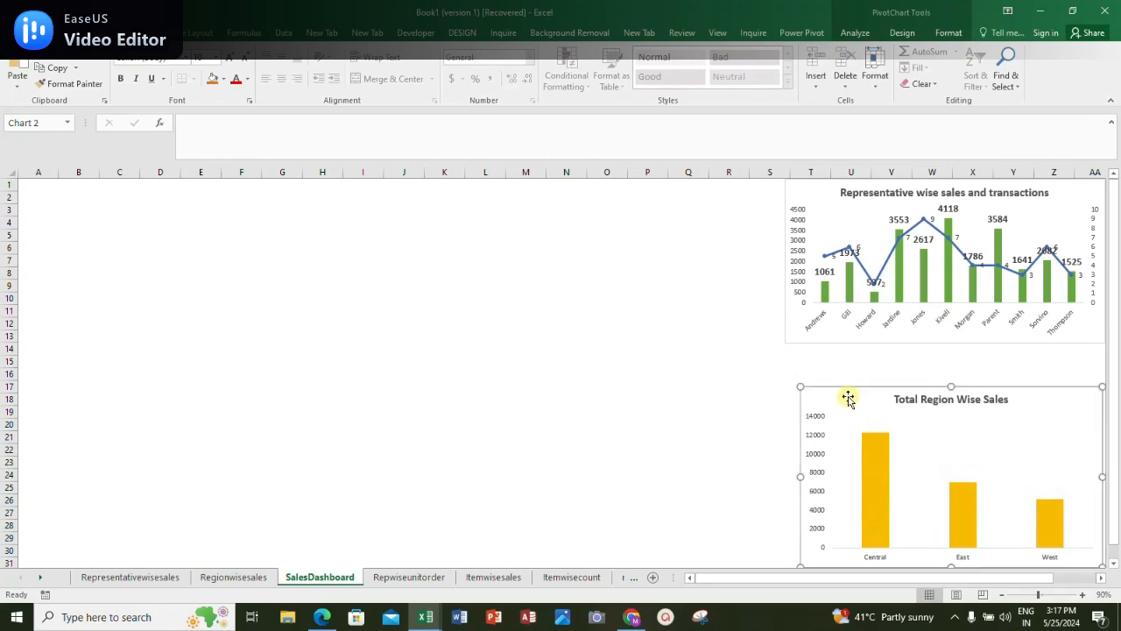
# Extend the representative chart down to the region chart and widen the region chart to align with its left edge
pyautogui.click(906, 328)
pyautogui.moveTo(945, 342); pyautogui.dragTo(945, 382)
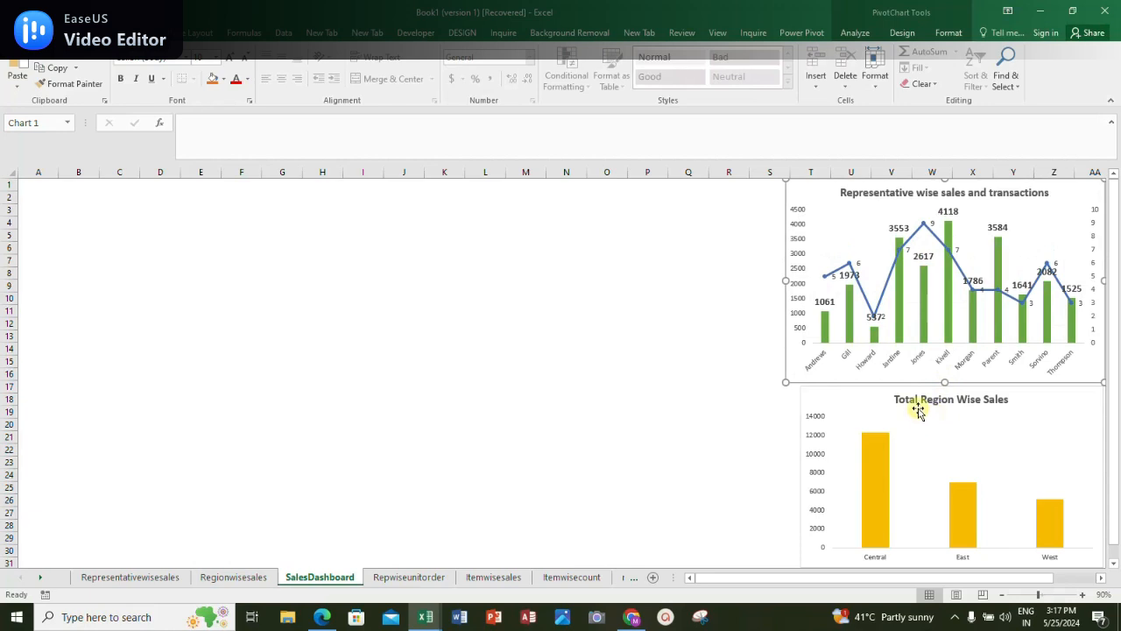
pyautogui.click(813, 400)
pyautogui.moveTo(800, 475); pyautogui.dragTo(785, 476)
pyautogui.click(715, 404)
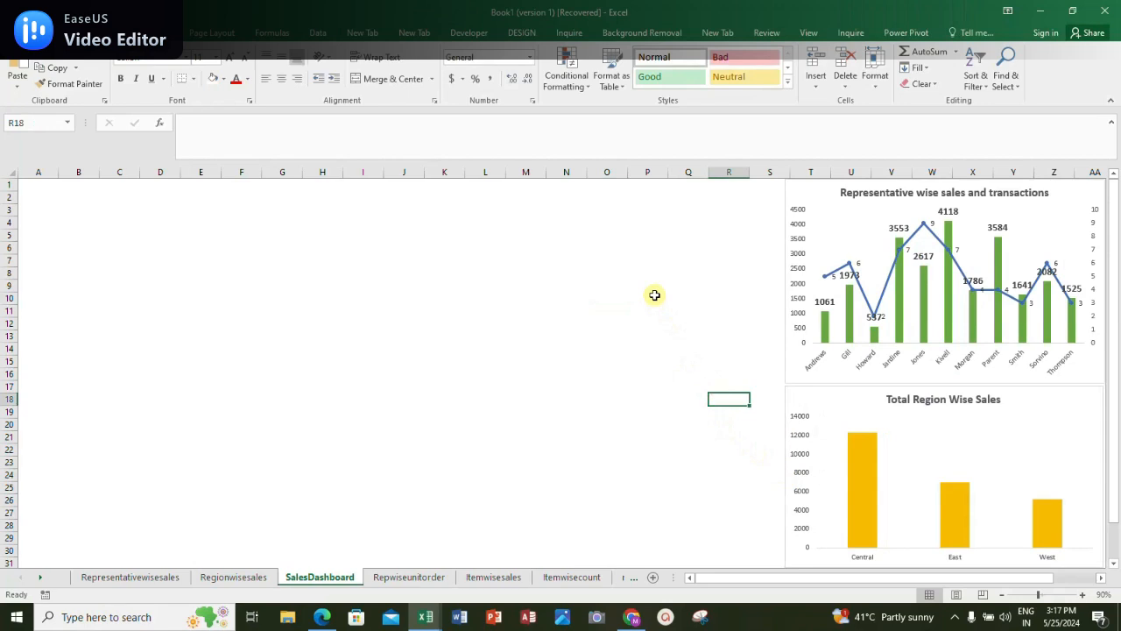
# Add data labels to the bars of the Representative wise total ordered unit chart on the Repwiseunitorder sheet
pyautogui.click(259, 576)
pyautogui.click(308, 577)
pyautogui.click(403, 578)
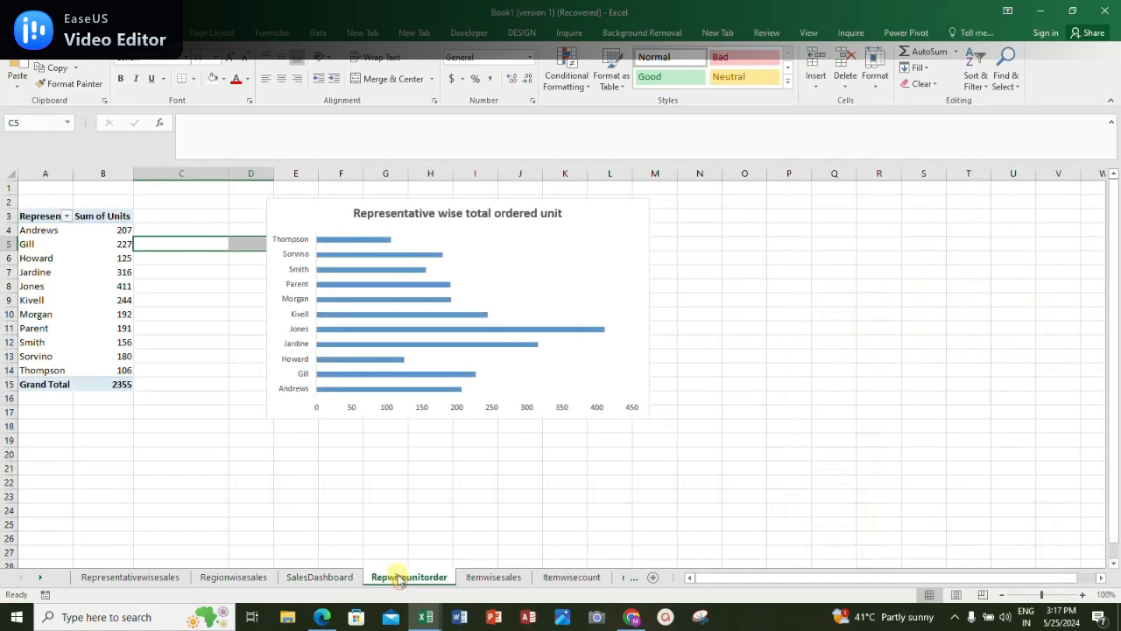
pyautogui.click(339, 213)
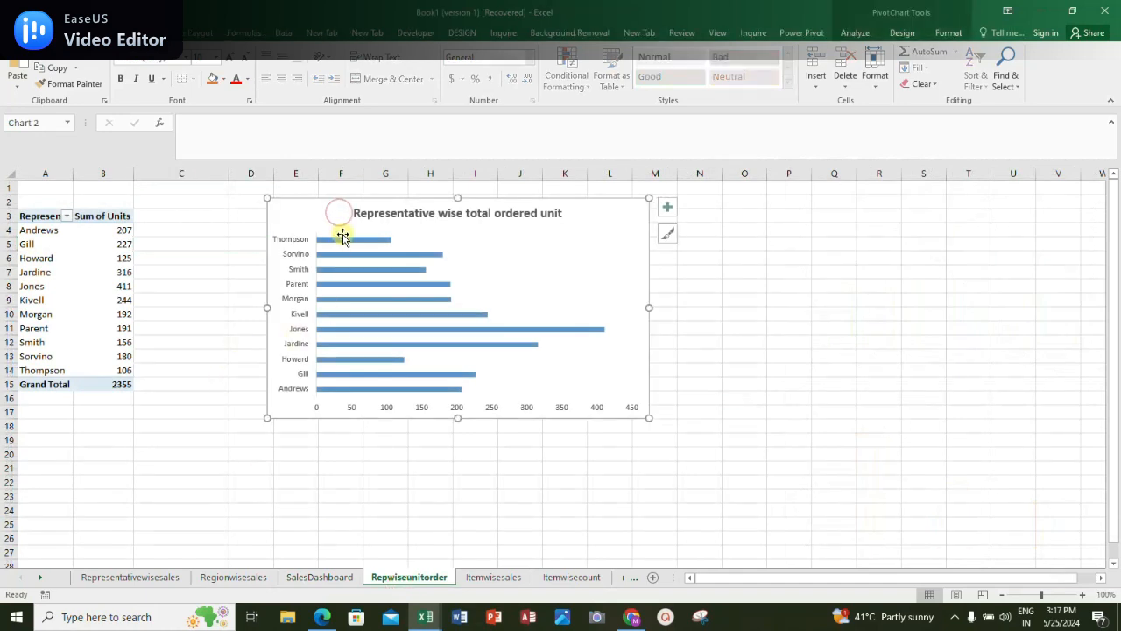
pyautogui.rightClick(389, 243)
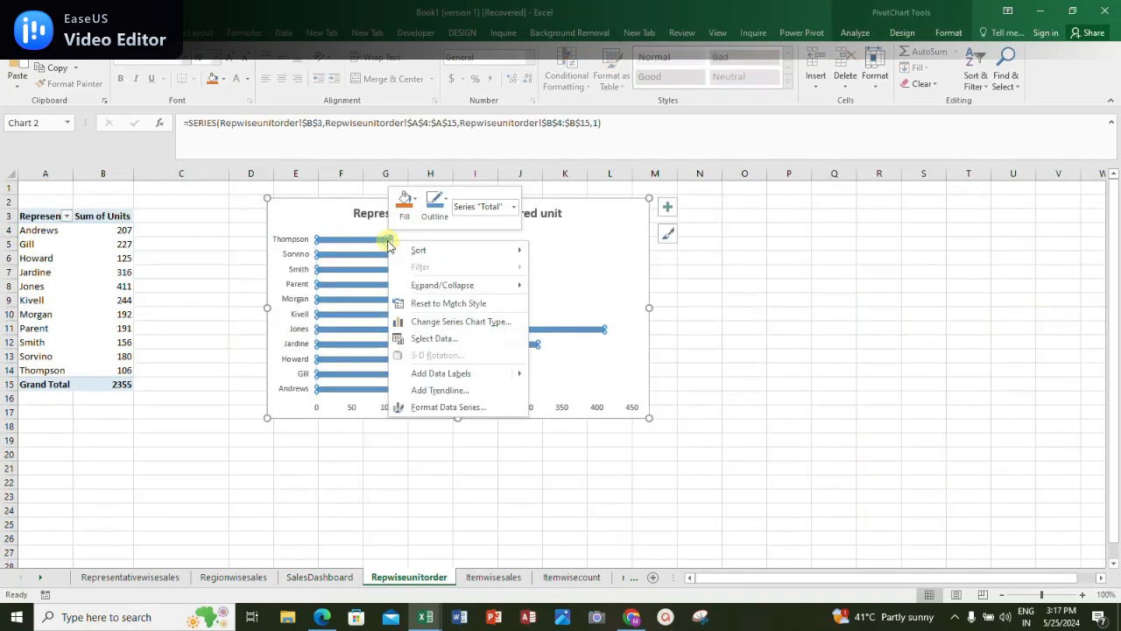
pyautogui.click(457, 375)
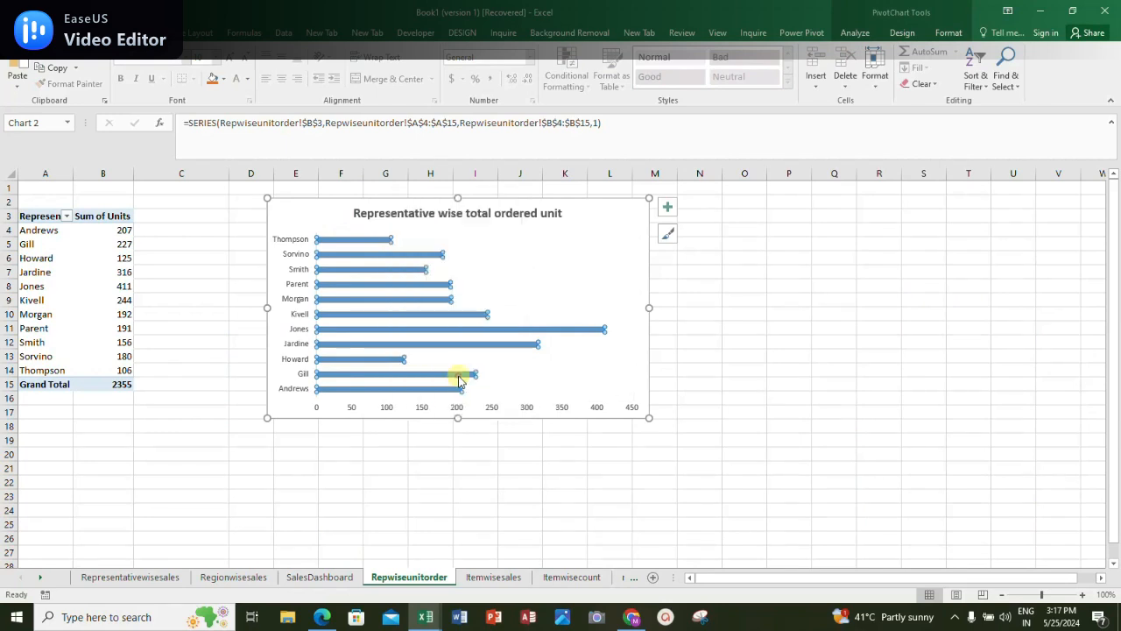
# Set the ordered unit chart's data labels to bold with font size 12
pyautogui.click(407, 241)
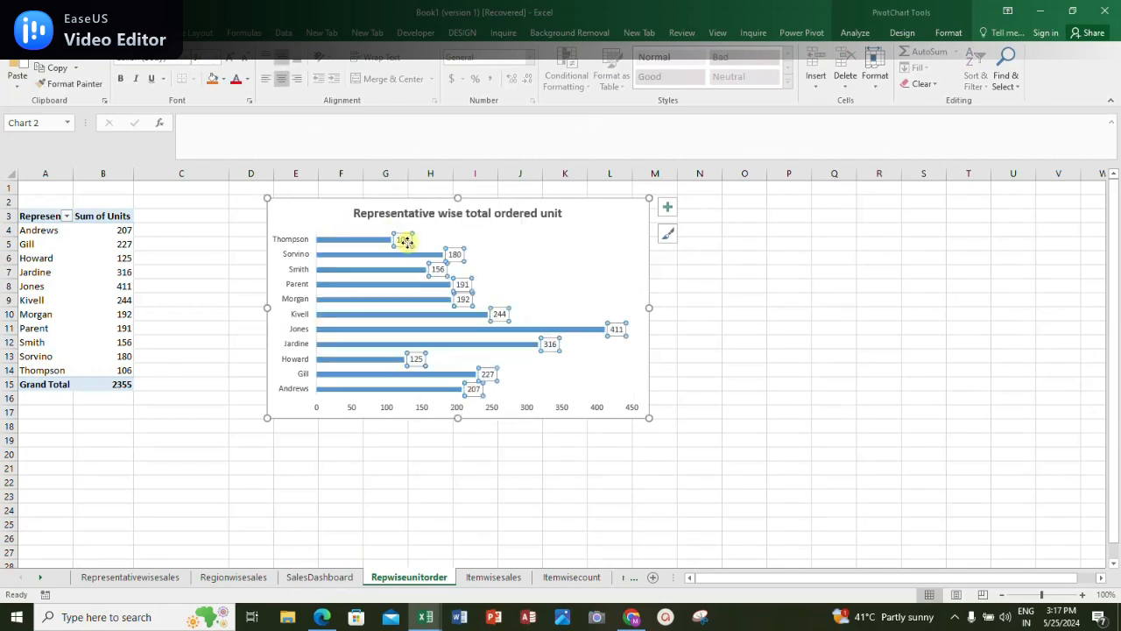
pyautogui.click(222, 61)
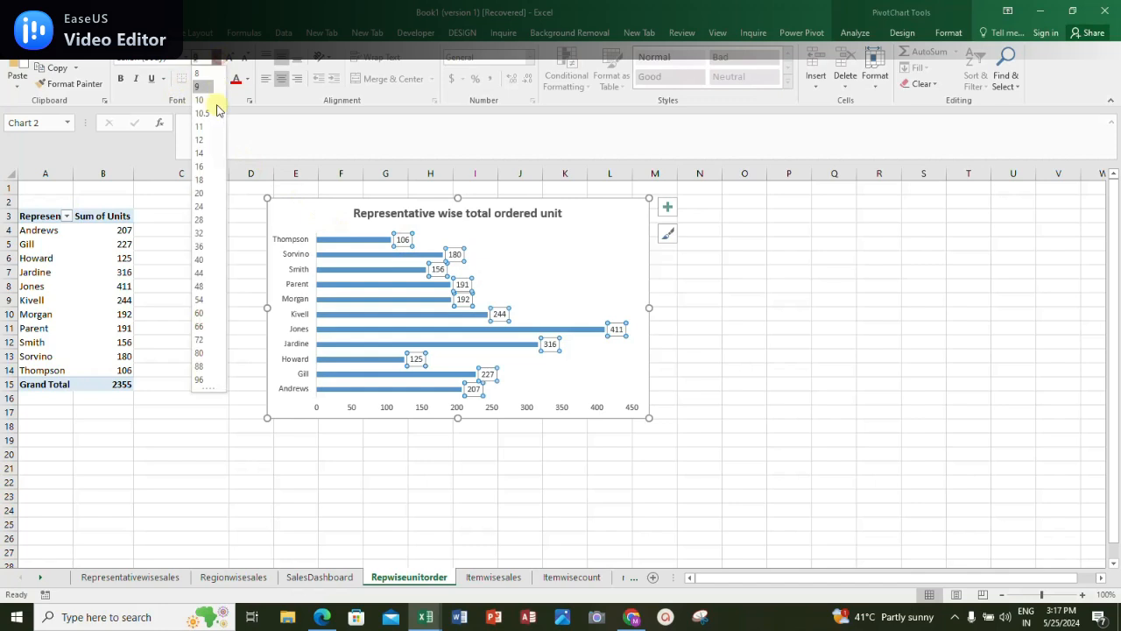
pyautogui.click(207, 136)
pyautogui.click(121, 78)
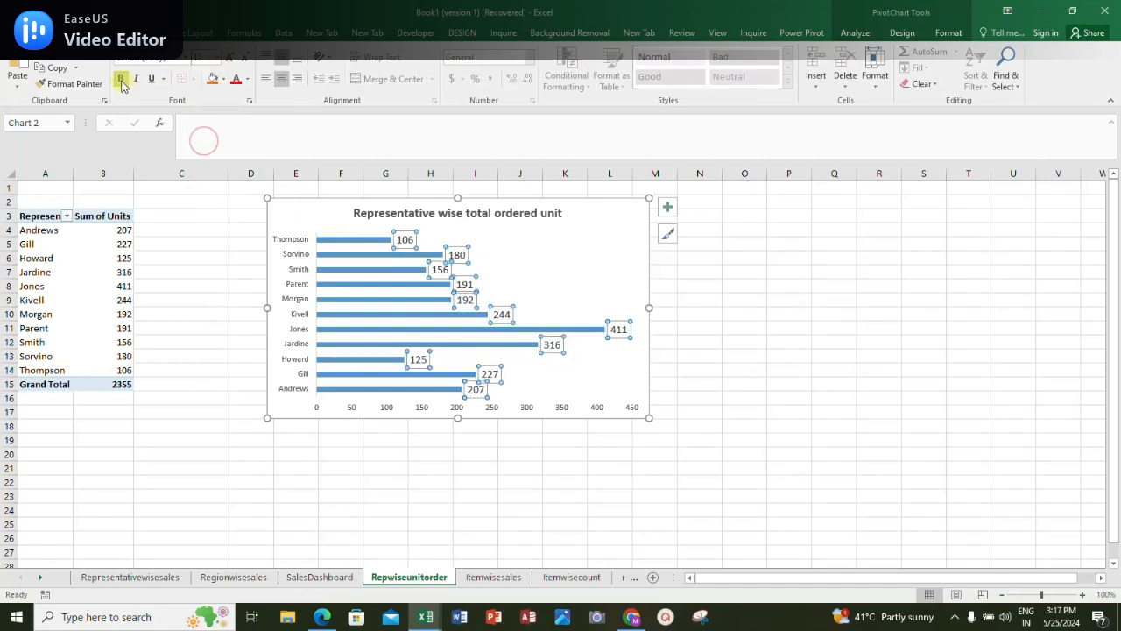
pyautogui.click(586, 253)
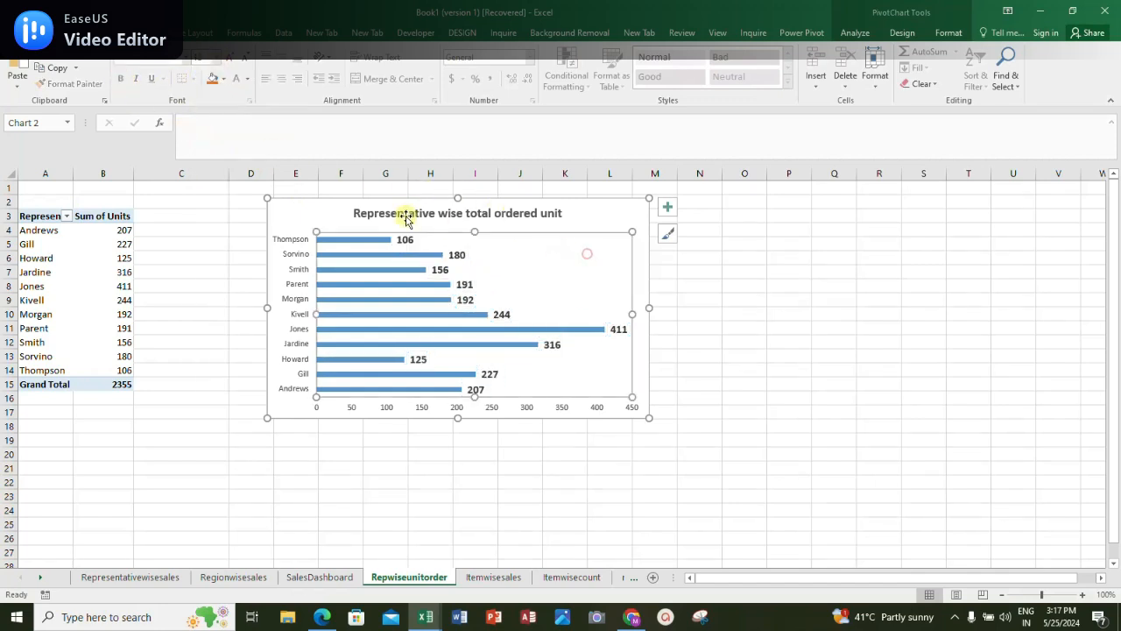
# Move the Representative wise total ordered unit chart from Repwiseunitorder to SalesDashboard, placing it left of the Representative wise sales and transactions chart
pyautogui.click(328, 208)
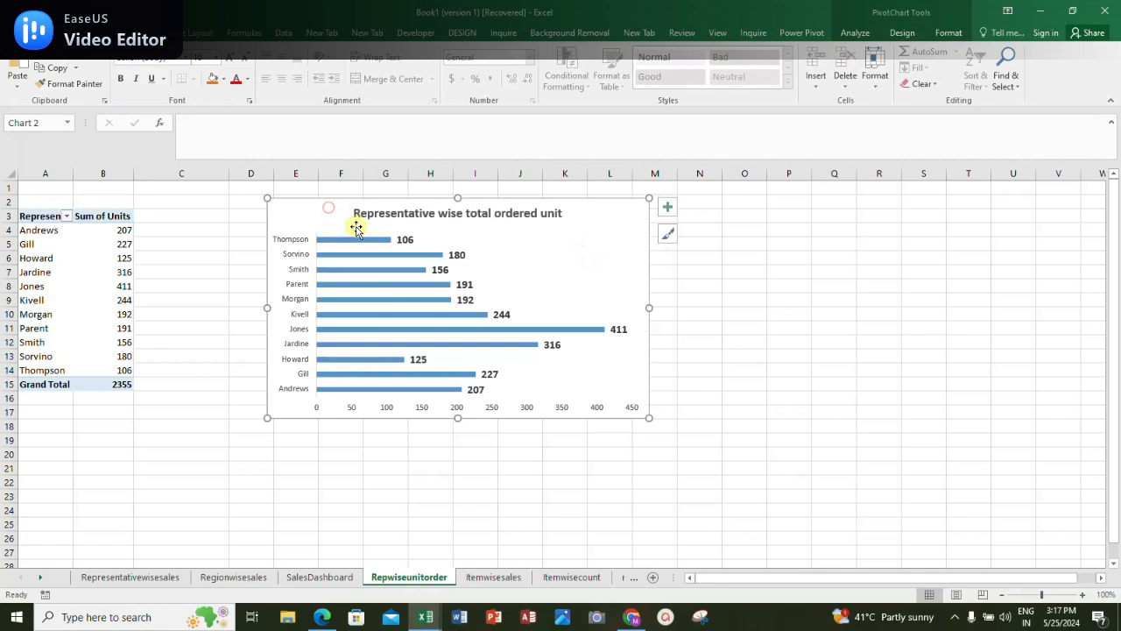
pyautogui.hotkey('ctrl', 'x')
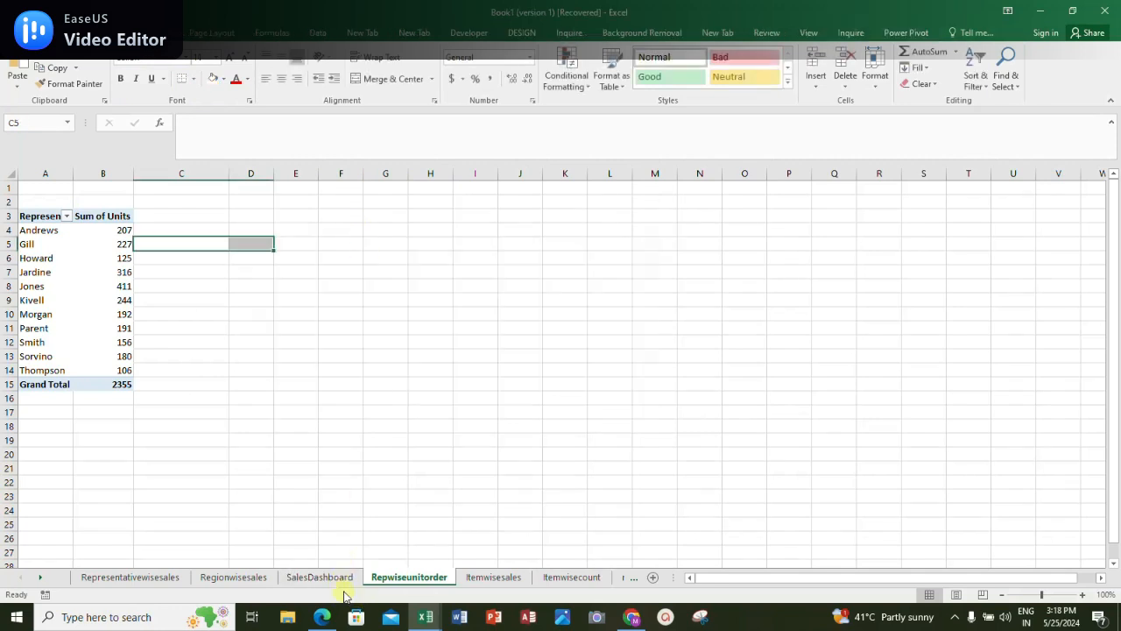
pyautogui.click(343, 577)
pyautogui.click(465, 378)
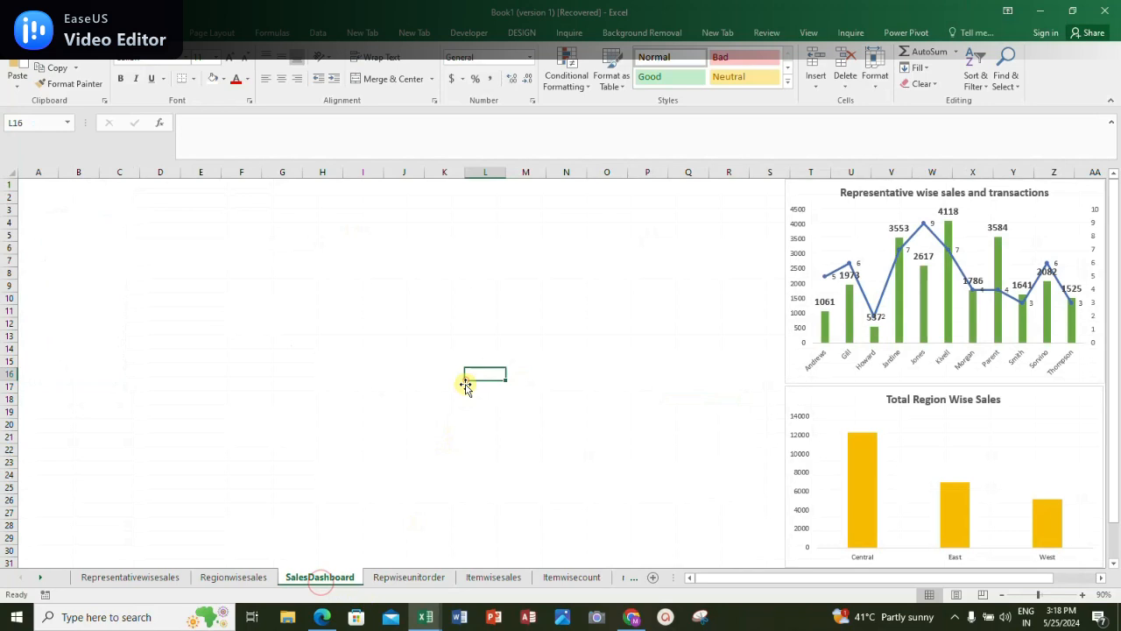
pyautogui.hotkey('ctrl', 'v')
pyautogui.moveTo(746, 395)
pyautogui.mouseDown()
pyautogui.moveTo(716, 349)
pyautogui.moveTo(707, 240)
pyautogui.moveTo(723, 205)
pyautogui.mouseUp()
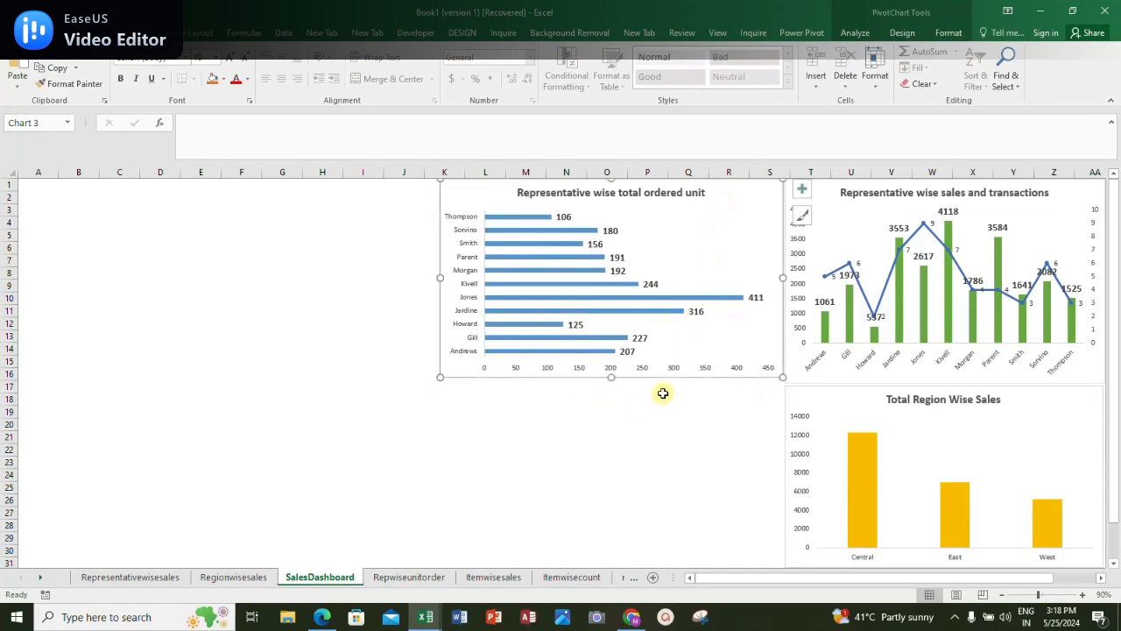
pyautogui.moveTo(480, 198); pyautogui.dragTo(482, 190)
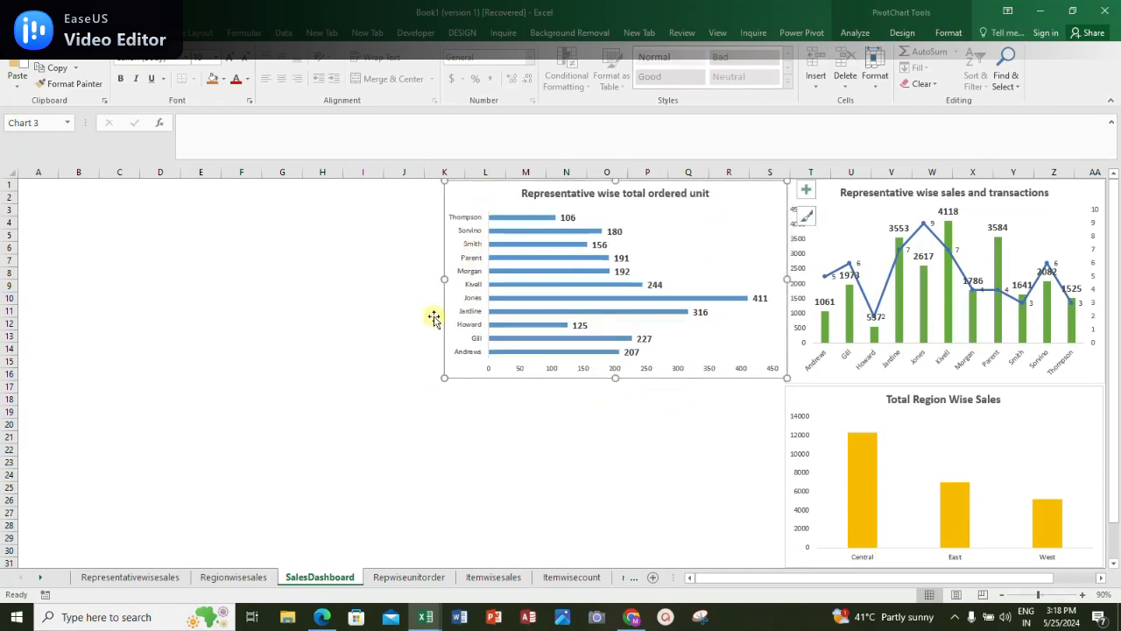
pyautogui.click(324, 437)
# Move the Itemwise sales summary chart from Itemwisesales to SalesDashboard, below the ordered unit chart, and widen it to meet the region chart
pyautogui.click(393, 578)
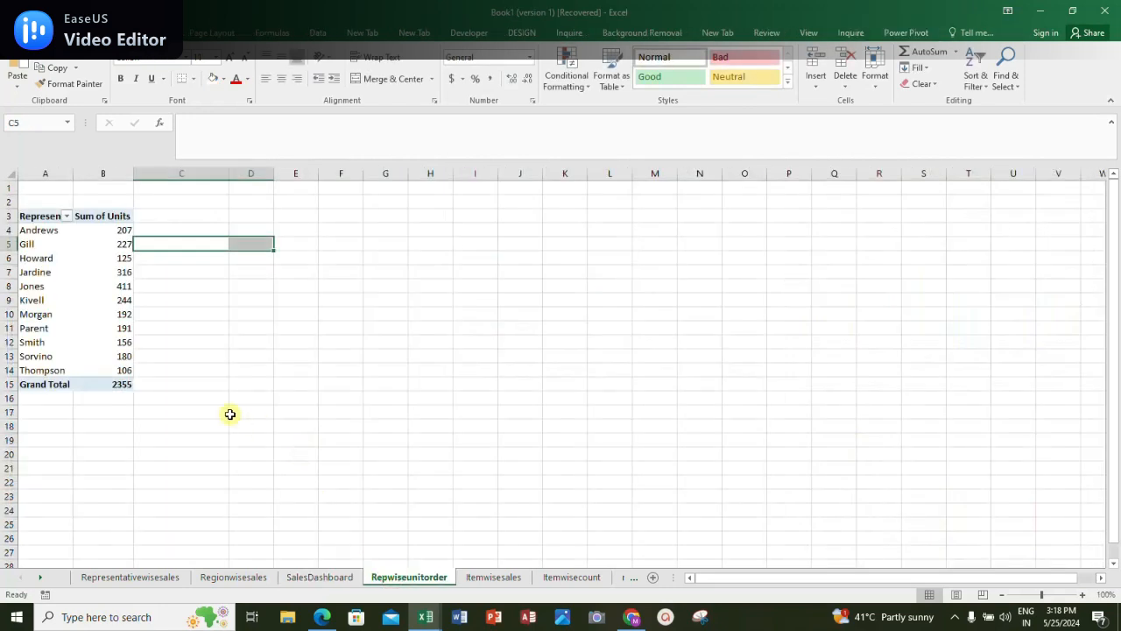
pyautogui.click(483, 575)
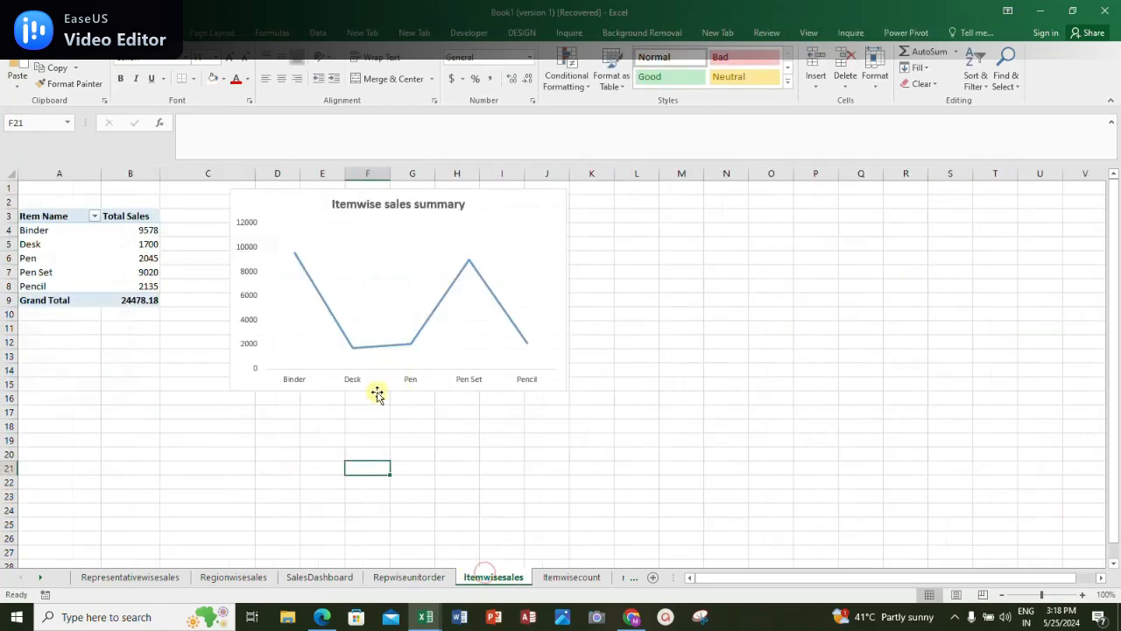
pyautogui.click(276, 203)
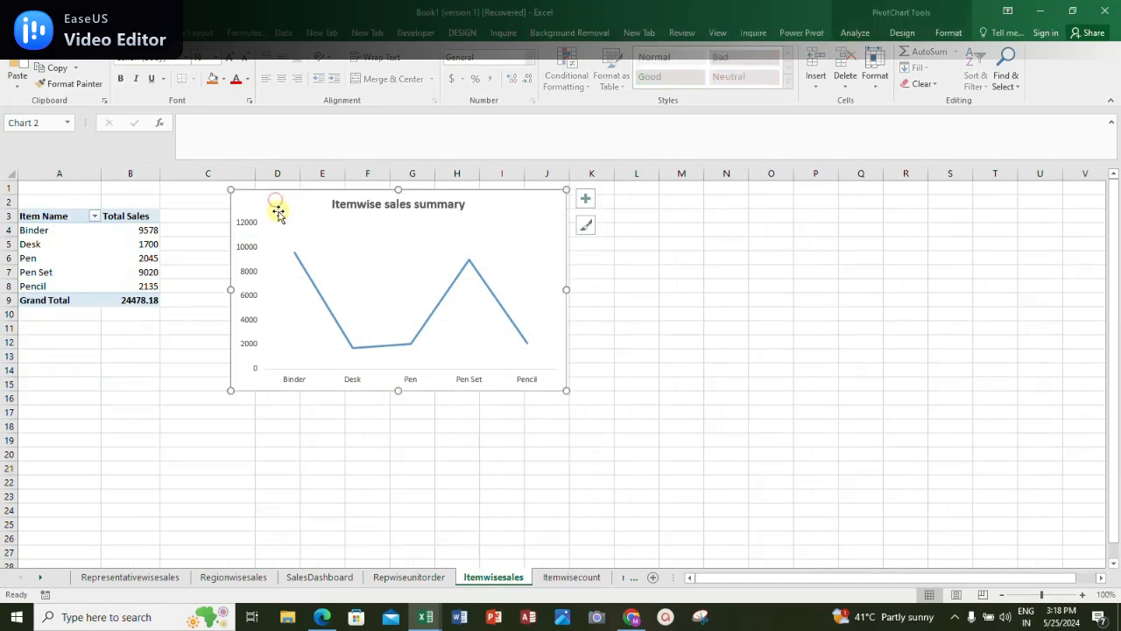
pyautogui.press('Delete')
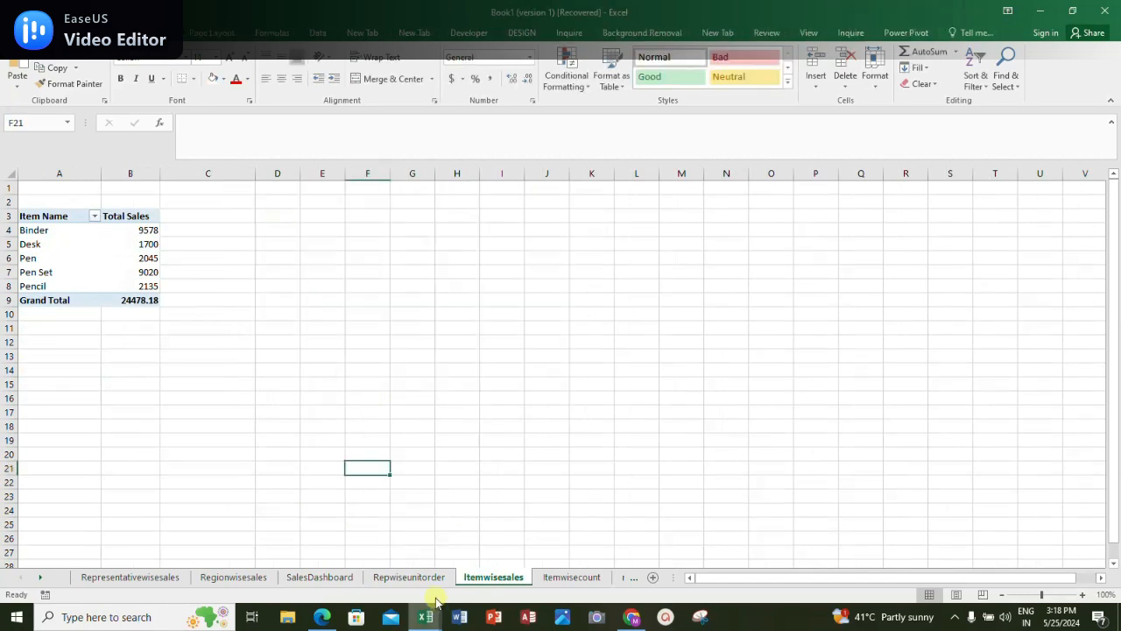
pyautogui.click(331, 578)
pyautogui.click(529, 435)
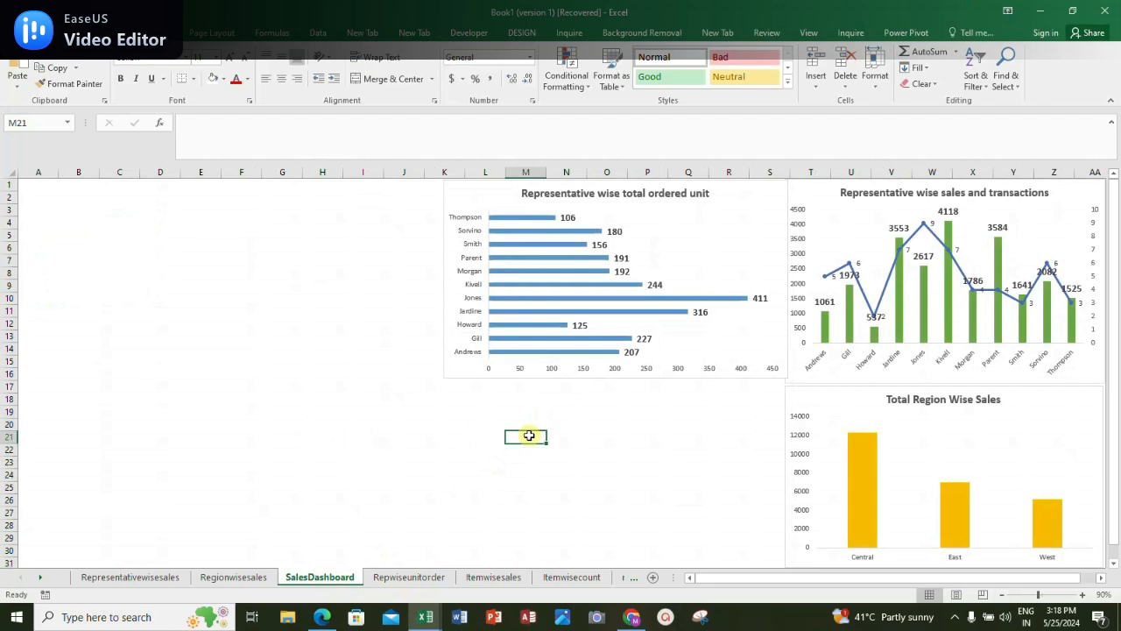
pyautogui.hotkey('ctrl', 'v')
pyautogui.moveTo(532, 438); pyautogui.dragTo(465, 383)
pyautogui.moveTo(745, 468); pyautogui.dragTo(783, 469)
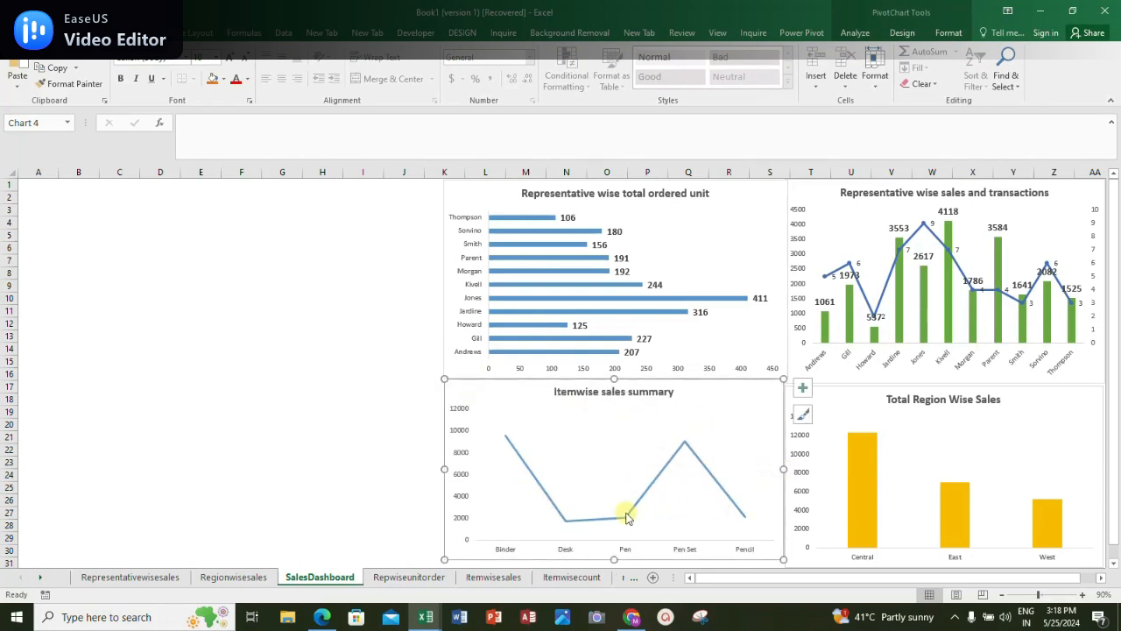
# Add data labels to the line of the Itemwise sales summary chart and make them bold with a larger font size
pyautogui.click(688, 446)
pyautogui.rightClick(686, 444)
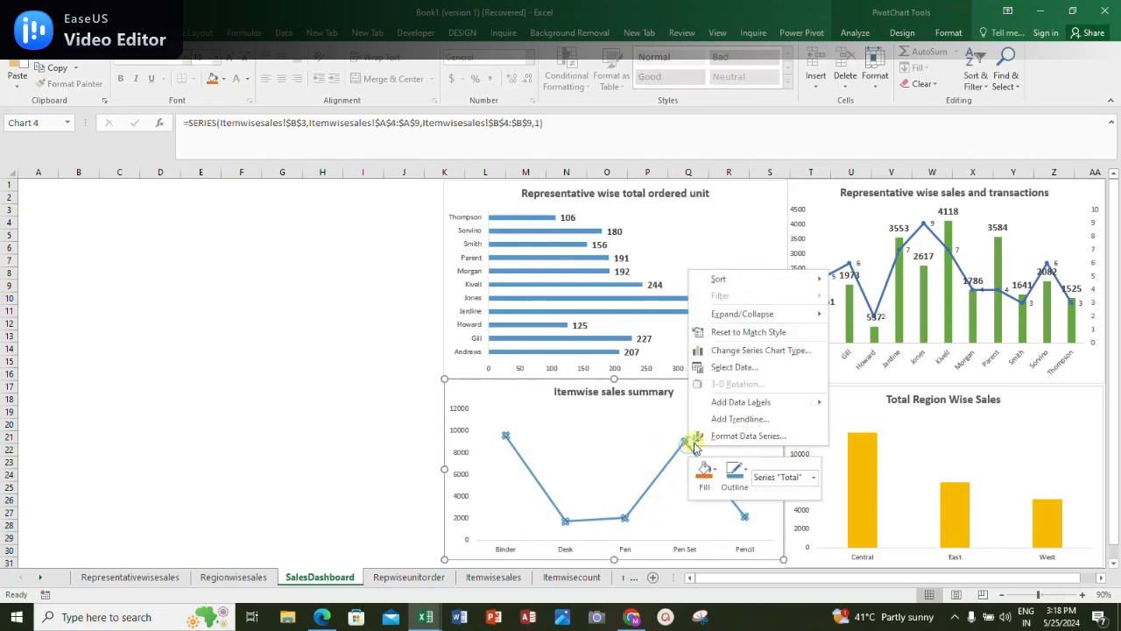
pyautogui.click(718, 405)
pyautogui.click(519, 433)
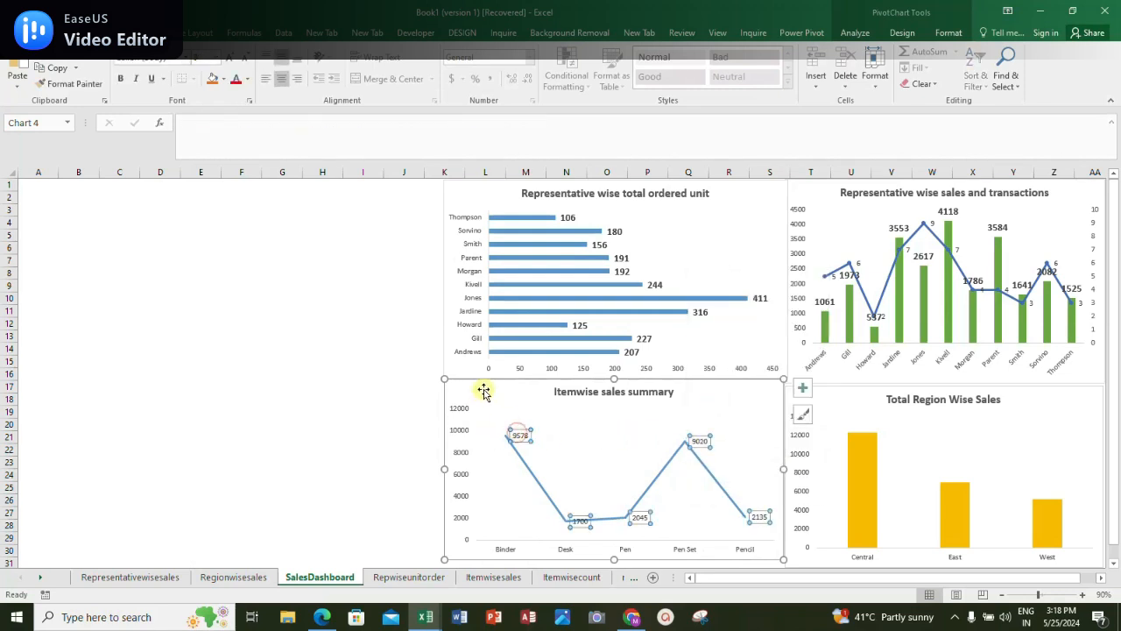
pyautogui.click(219, 57)
pyautogui.click(202, 142)
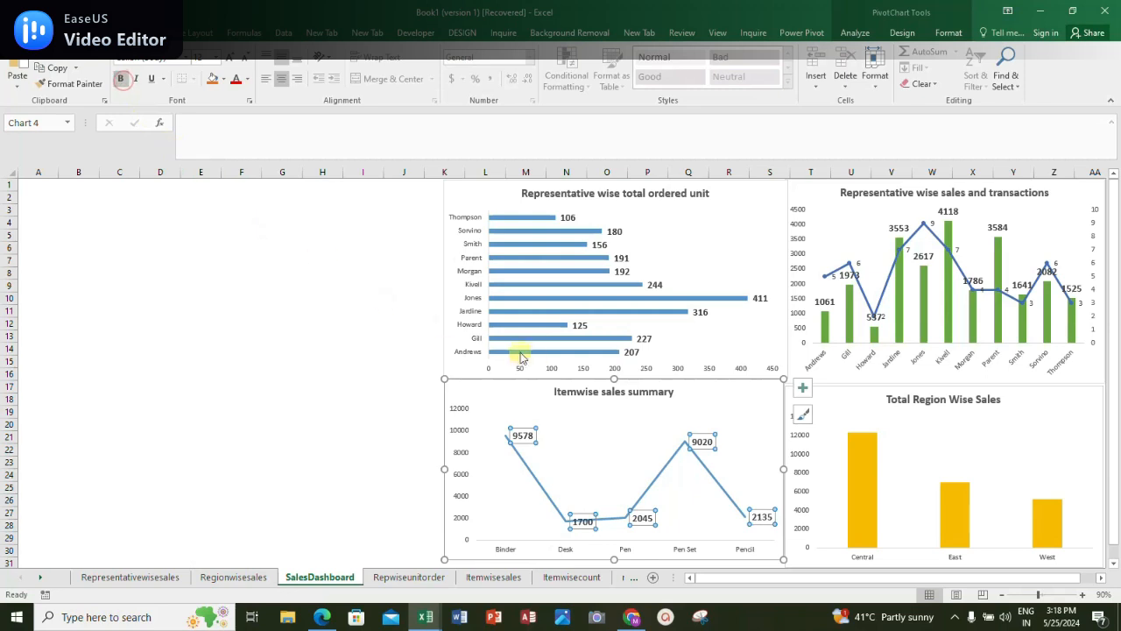
pyautogui.click(516, 404)
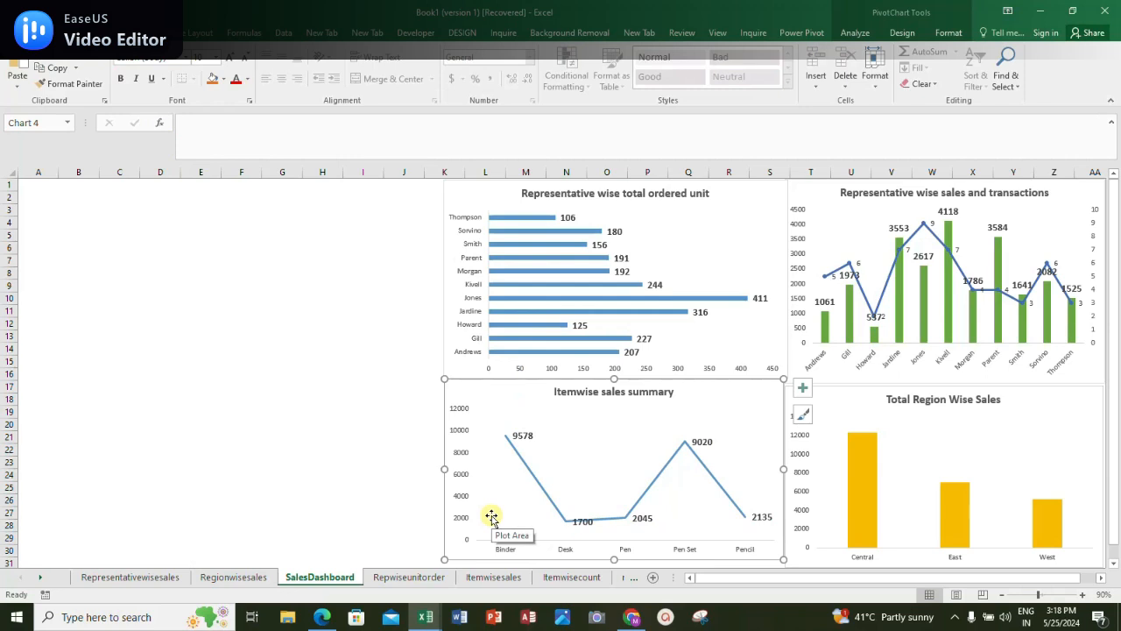
pyautogui.click(340, 324)
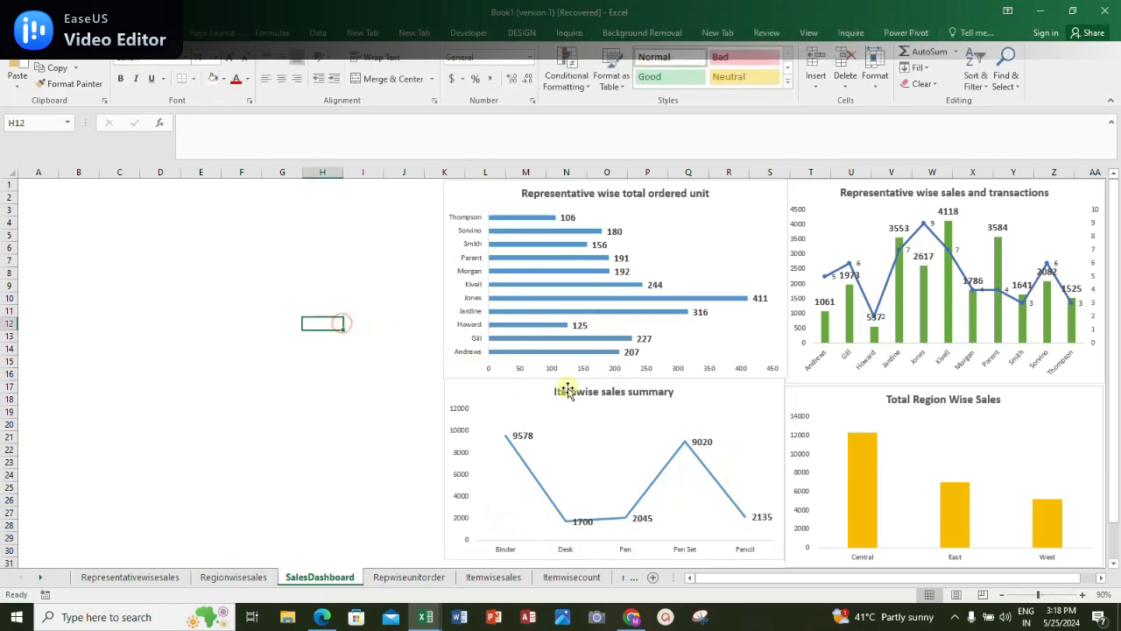
# Move the Itemwise Unit Count pie chart from the Itemwisecount sheet to SalesDashboard, placing it left of the ordered unit chart
pyautogui.click(412, 577)
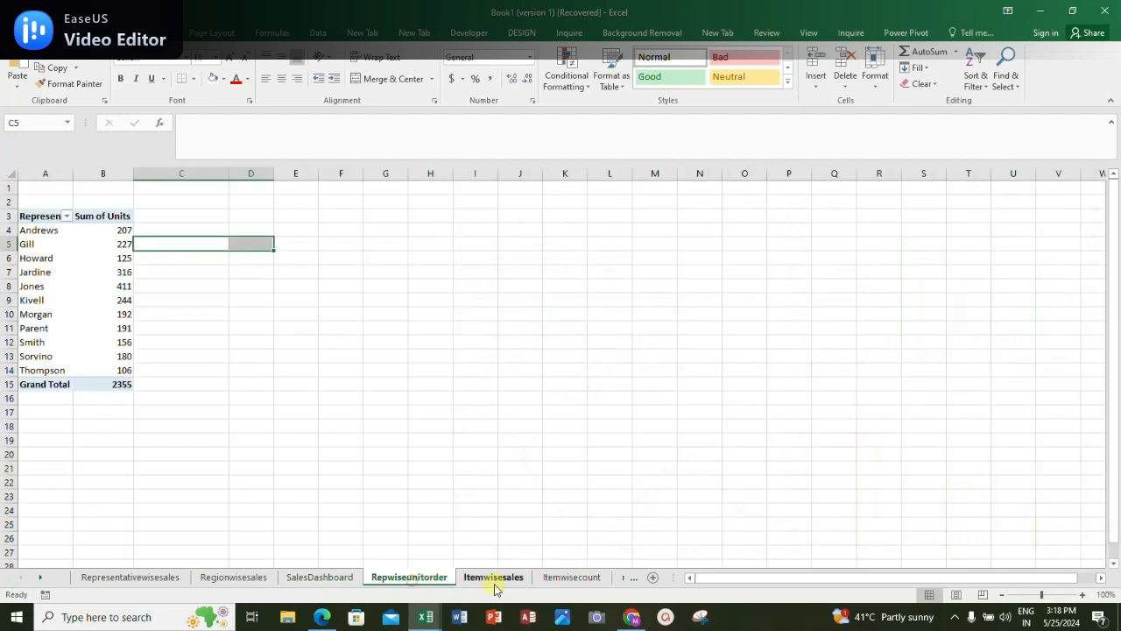
pyautogui.click(492, 578)
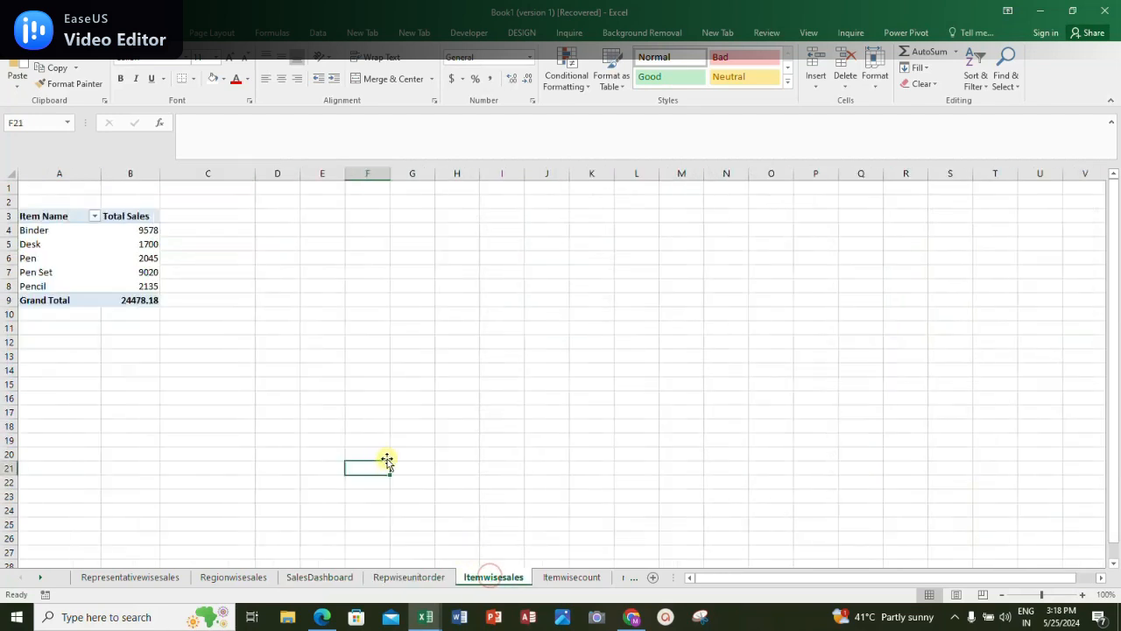
pyautogui.click(558, 578)
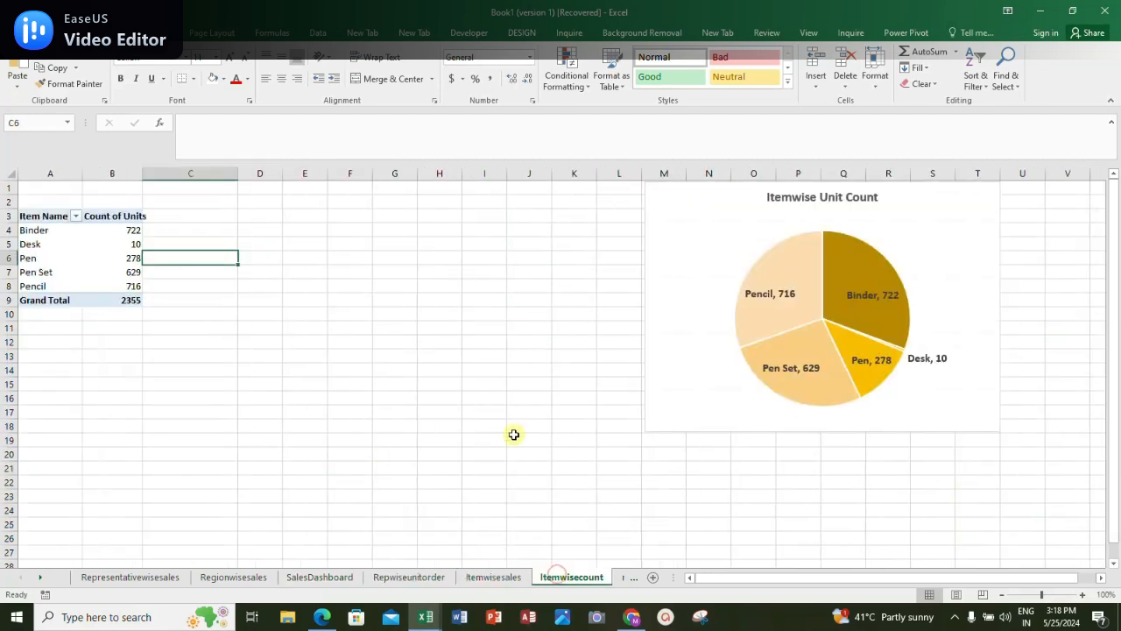
pyautogui.click(664, 225)
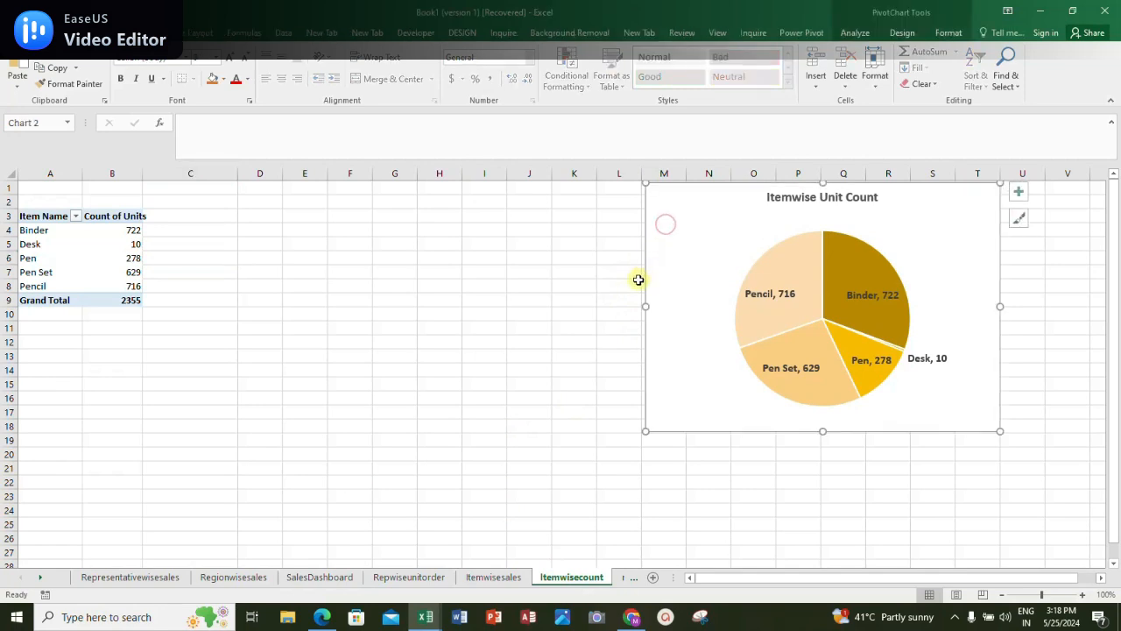
pyautogui.press('Delete')
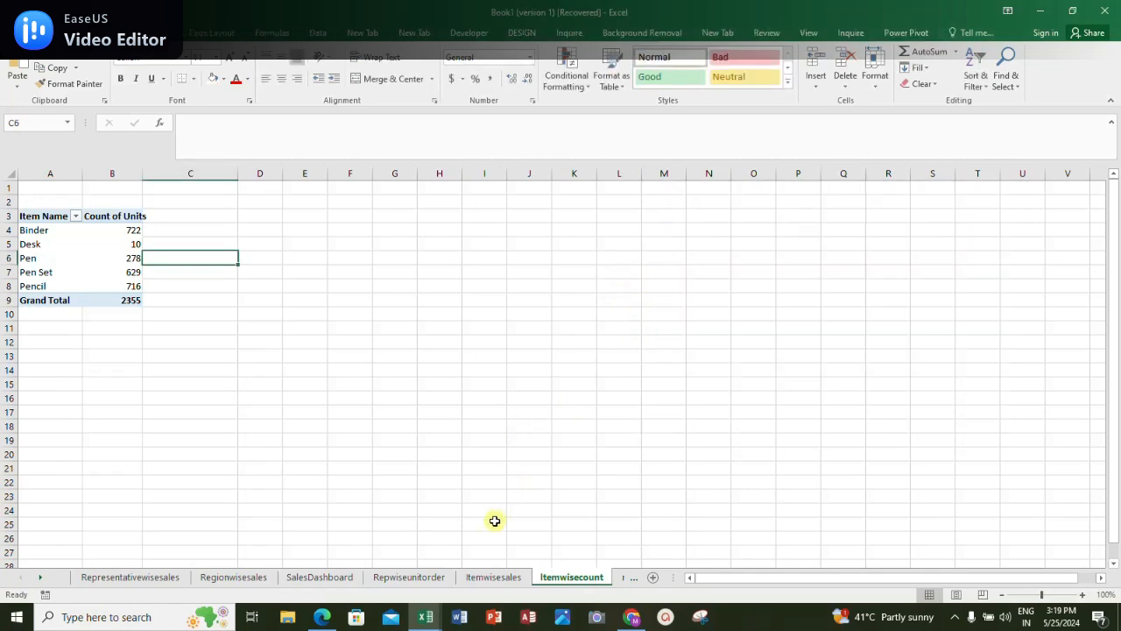
pyautogui.click(321, 577)
pyautogui.click(320, 209)
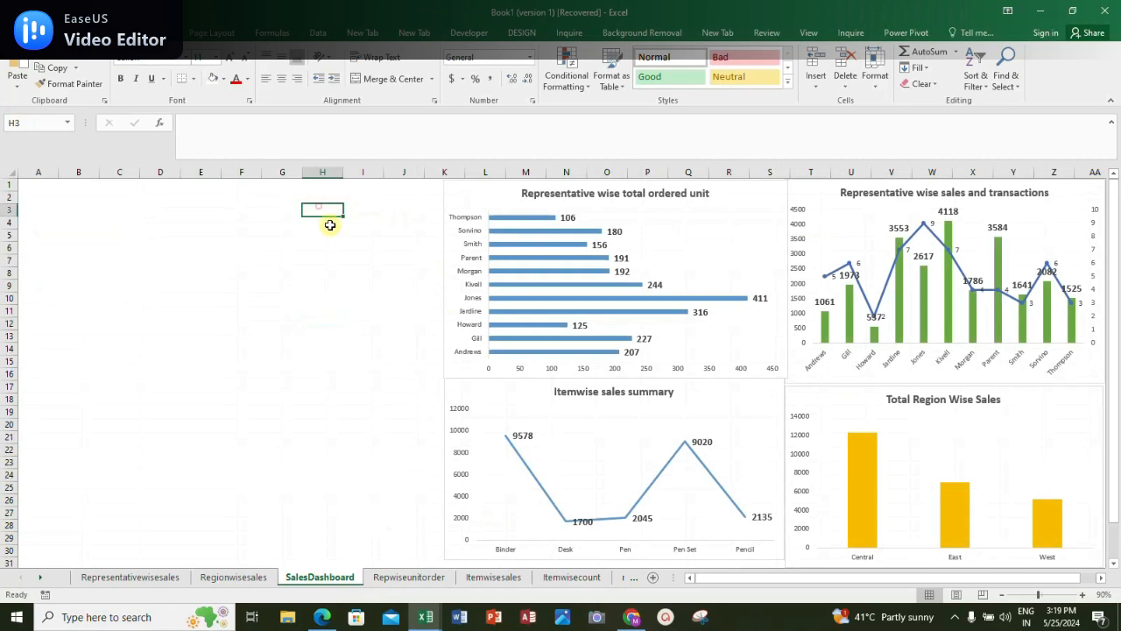
pyautogui.hotkey('ctrl', 'v')
pyautogui.moveTo(355, 230); pyautogui.dragTo(178, 189)
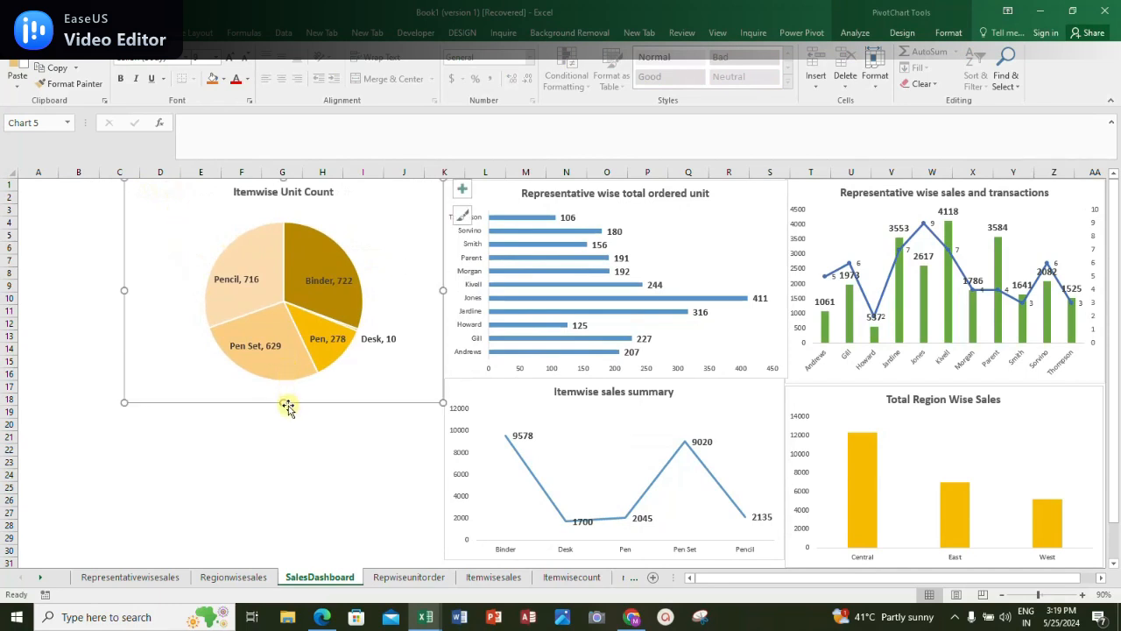
# Shorten the Itemwise Unit Count chart to the ordered unit chart's height and narrow it from its left edge to about column E
pyautogui.moveTo(283, 401); pyautogui.dragTo(283, 380)
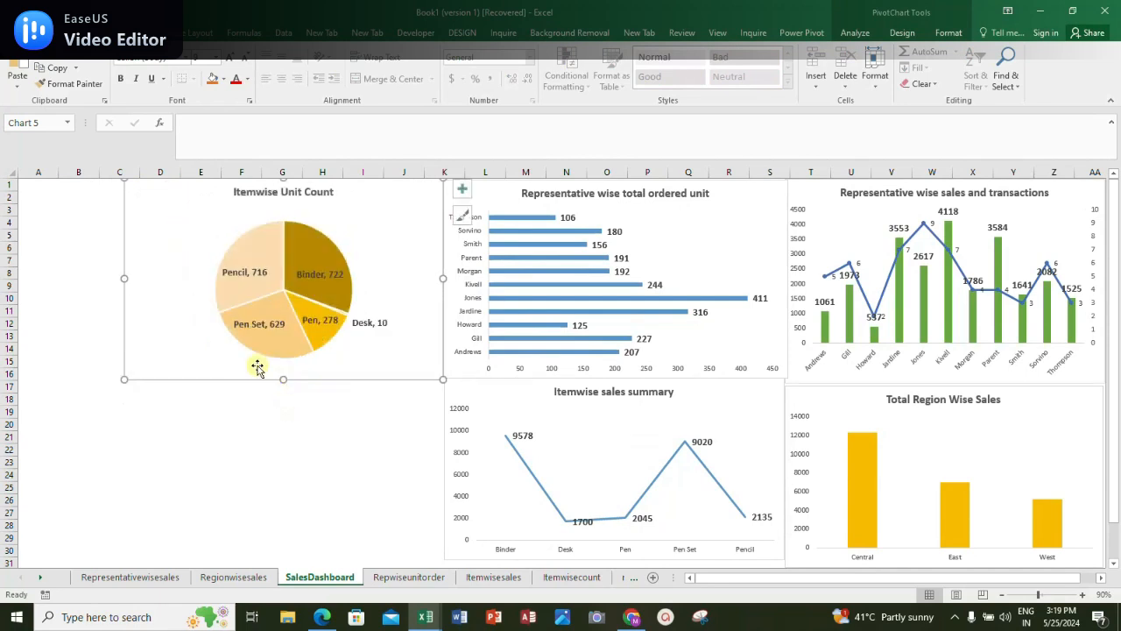
pyautogui.moveTo(119, 278); pyautogui.dragTo(186, 278)
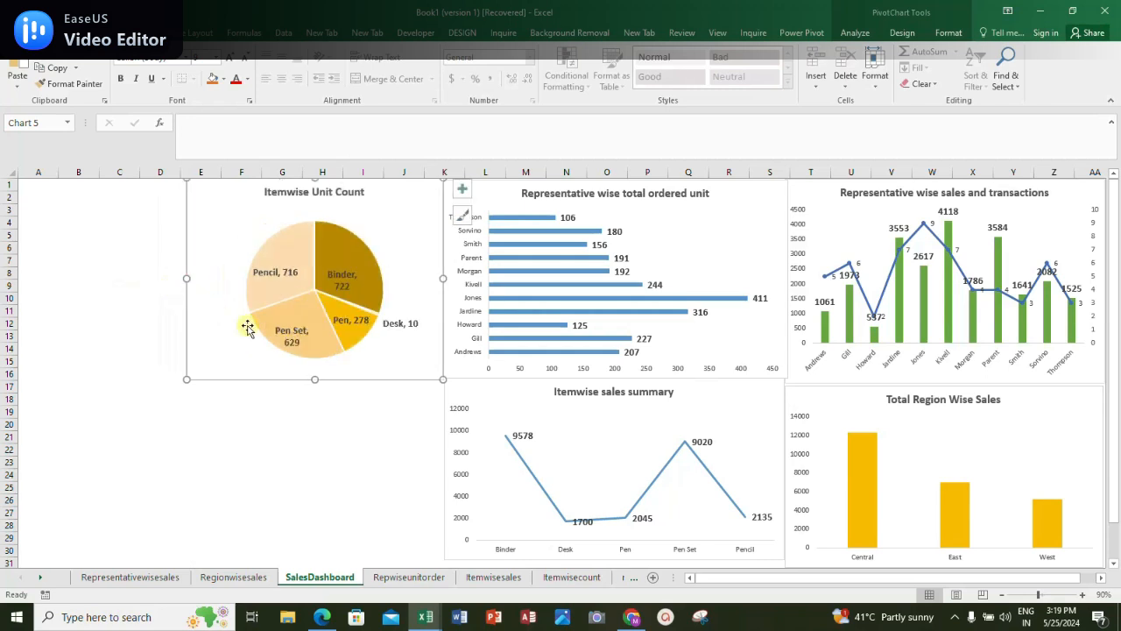
pyautogui.click(357, 426)
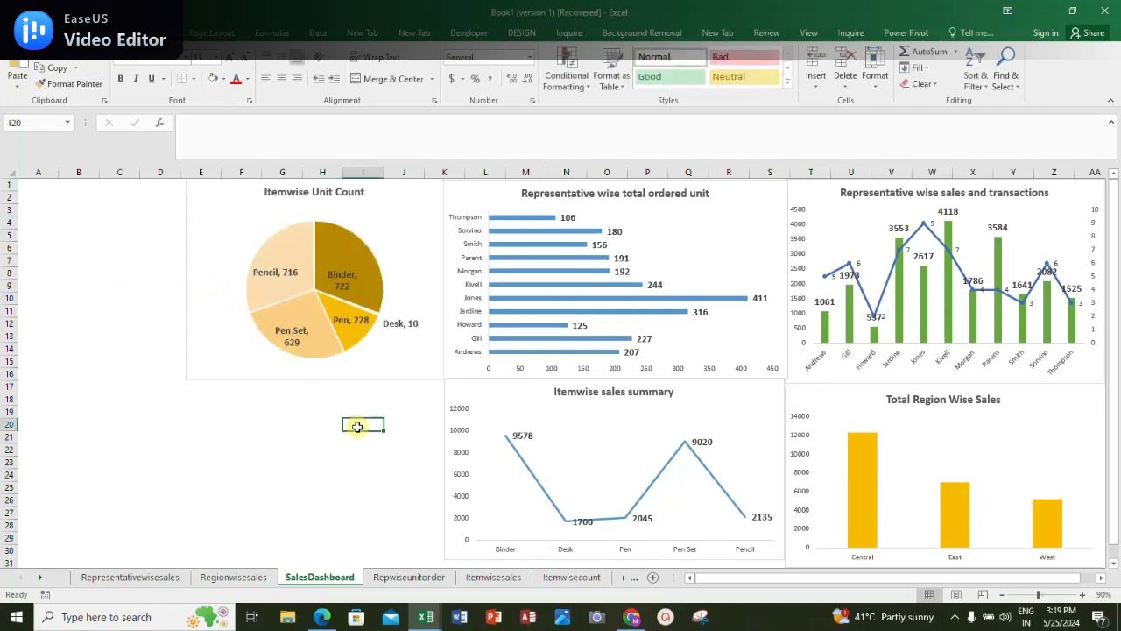
# Move the Total Monthwise Sales chart from the monthwisesales sheet to SalesDashboard, placing it below the Itemwise Unit Count chart
pyautogui.click(568, 579)
pyautogui.click(39, 577)
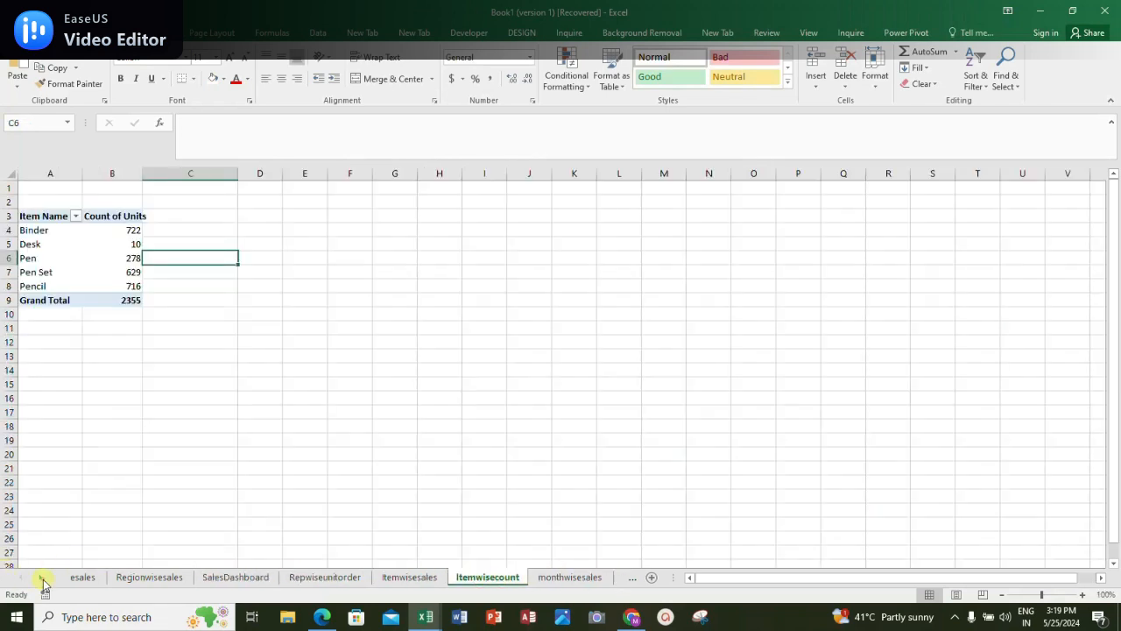
pyautogui.click(548, 578)
pyautogui.click(368, 304)
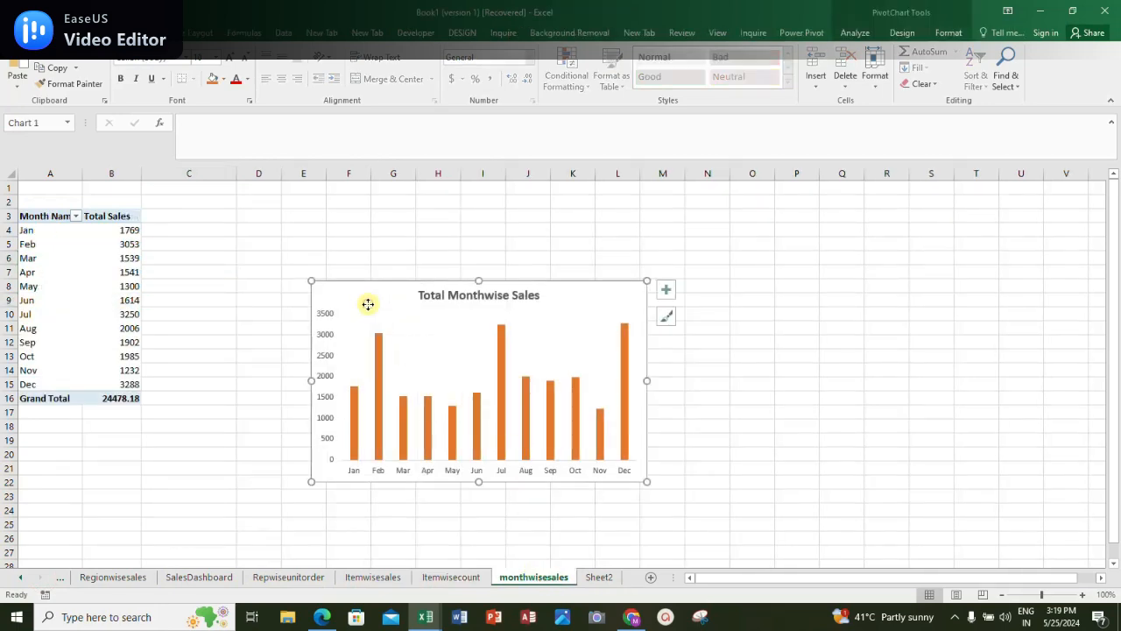
pyautogui.press('Delete')
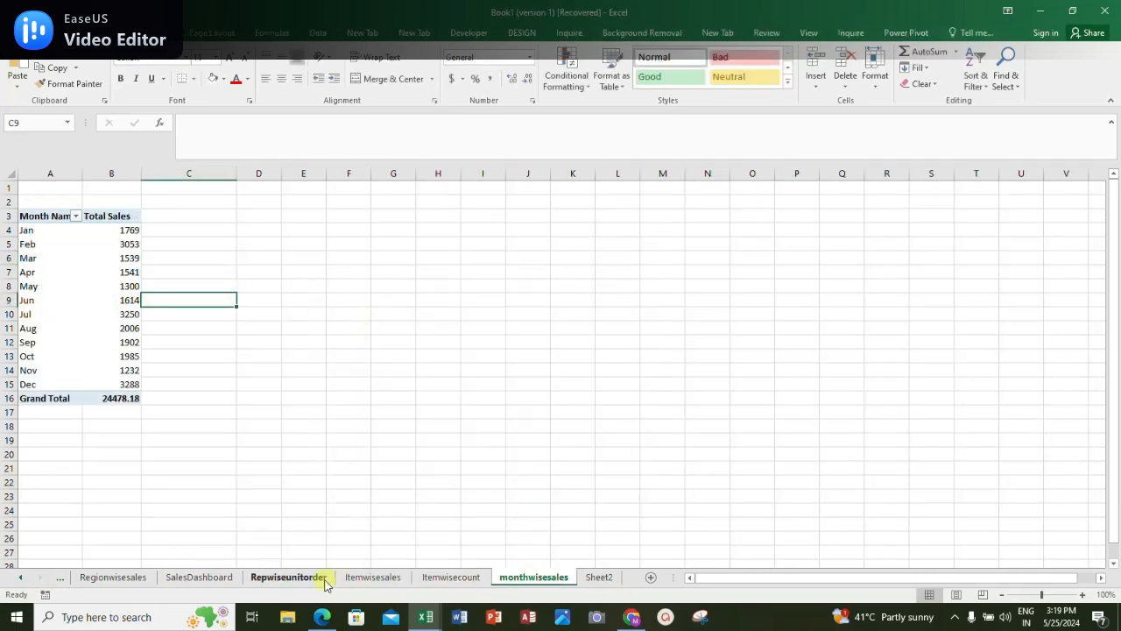
pyautogui.click(213, 576)
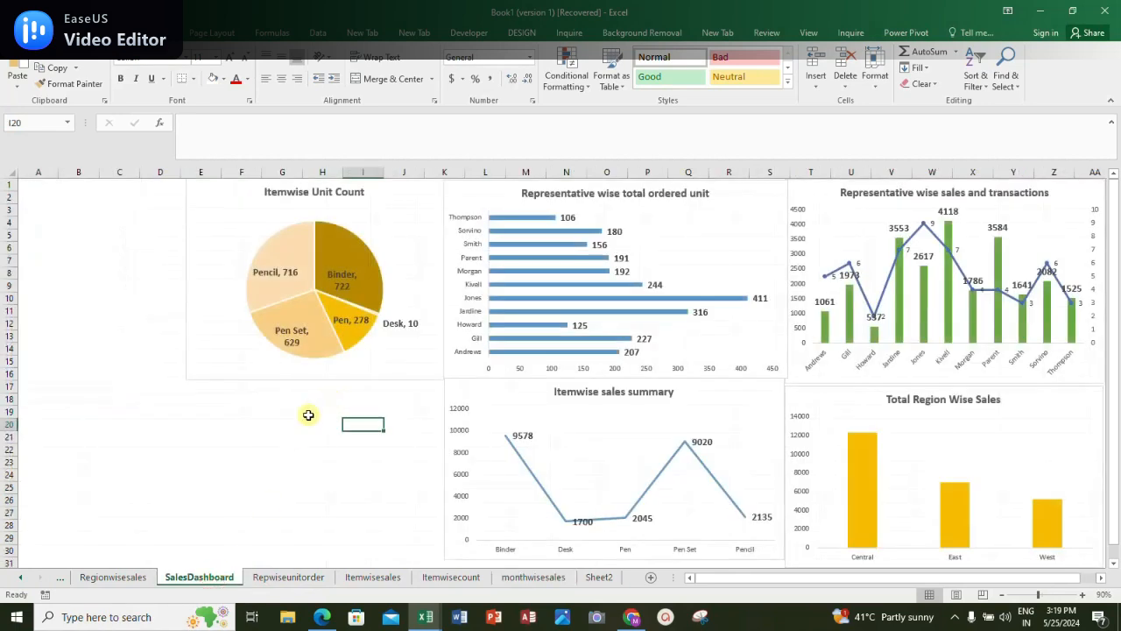
pyautogui.click(308, 416)
pyautogui.hotkey('ctrl', 'v')
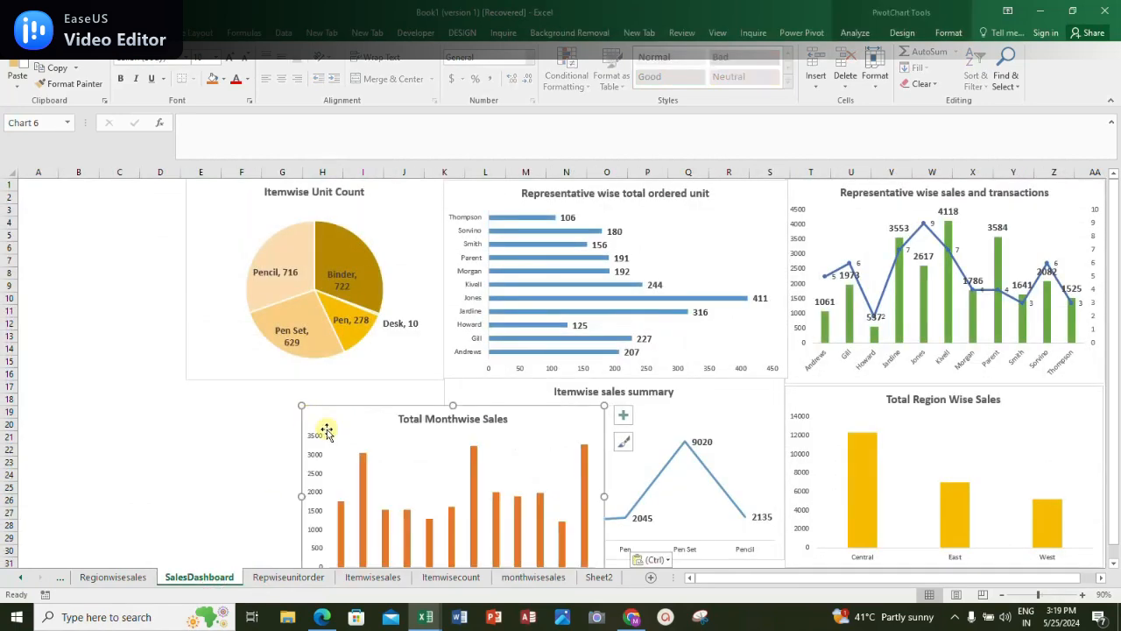
pyautogui.moveTo(351, 415); pyautogui.dragTo(235, 390)
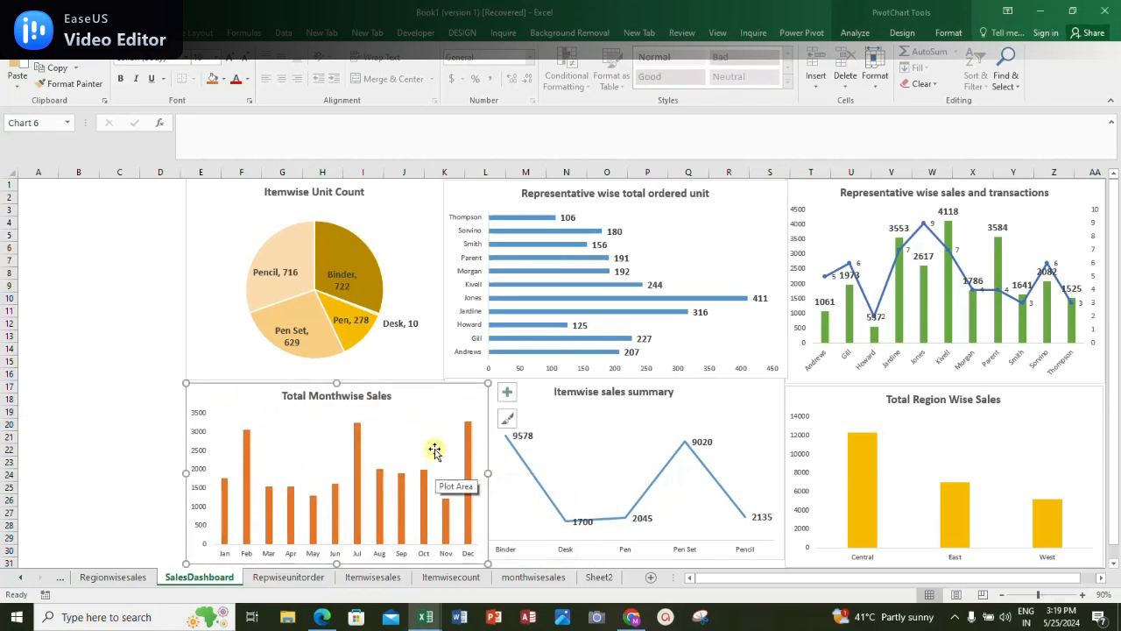
# Narrow the Total Monthwise Sales chart to fit beside the Itemwise sales summary chart and extend its top edge up to the pie chart
pyautogui.moveTo(485, 476); pyautogui.dragTo(449, 473)
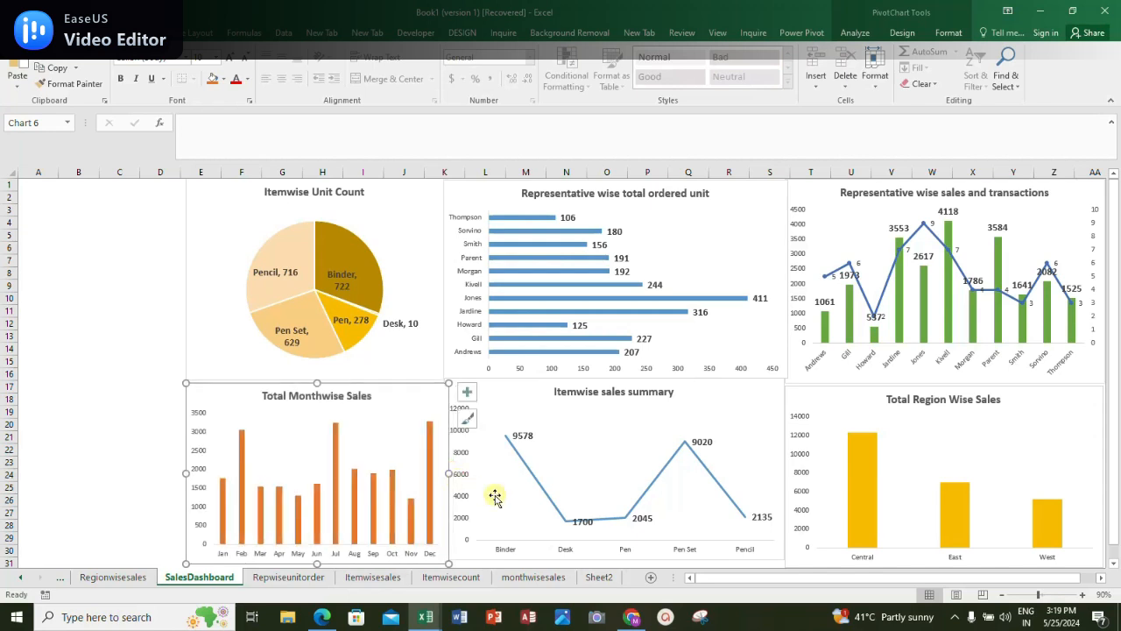
pyautogui.click(150, 400)
pyautogui.click(320, 396)
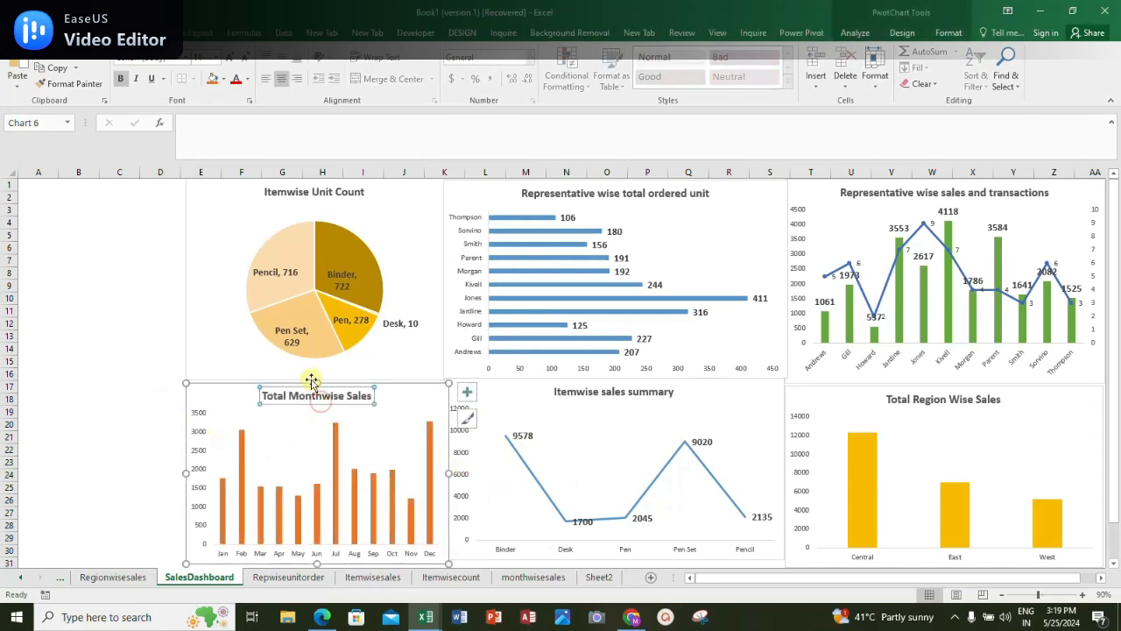
pyautogui.moveTo(319, 383); pyautogui.dragTo(317, 381)
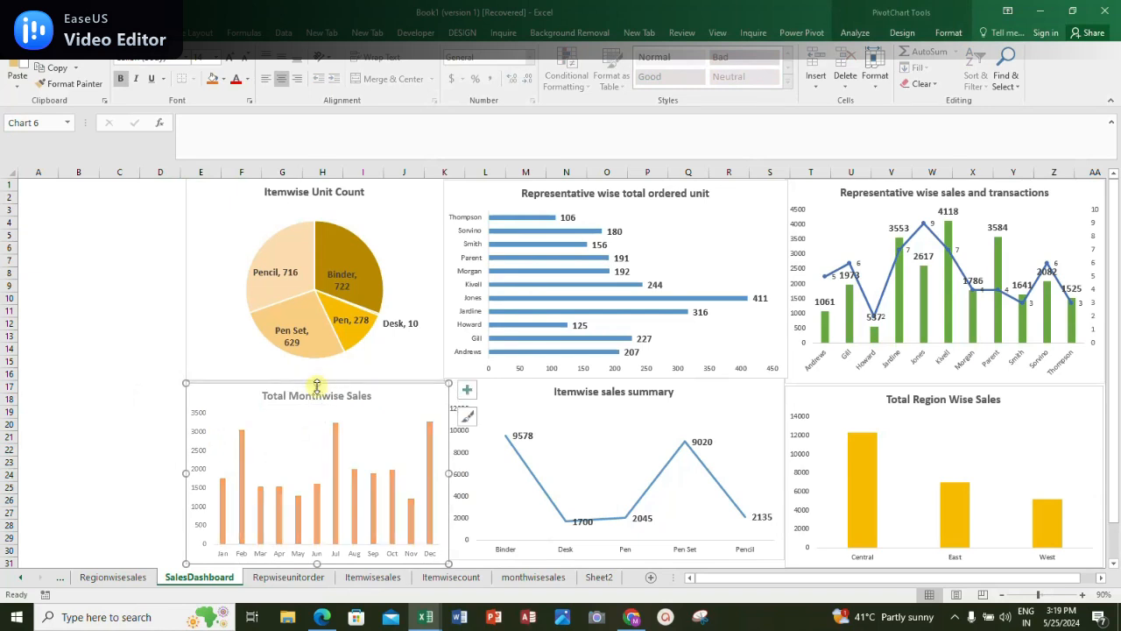
# Nudge the Total Monthwise Sales chart up and left so it sits directly beneath the Itemwise Unit Count chart
pyautogui.moveTo(220, 395); pyautogui.dragTo(218, 396)
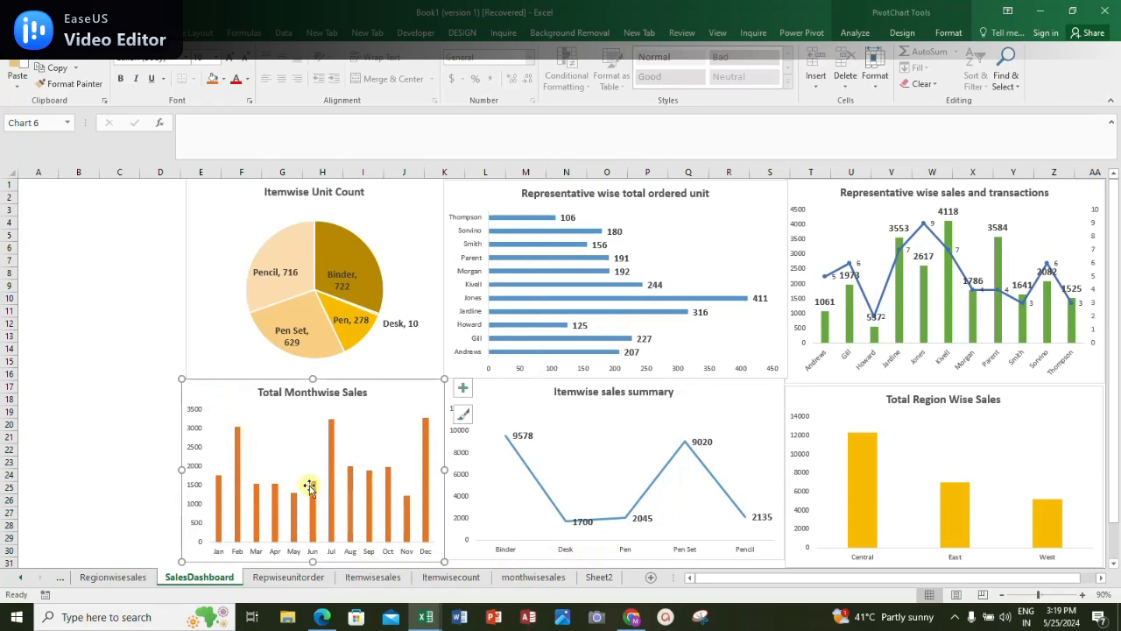
pyautogui.click(123, 326)
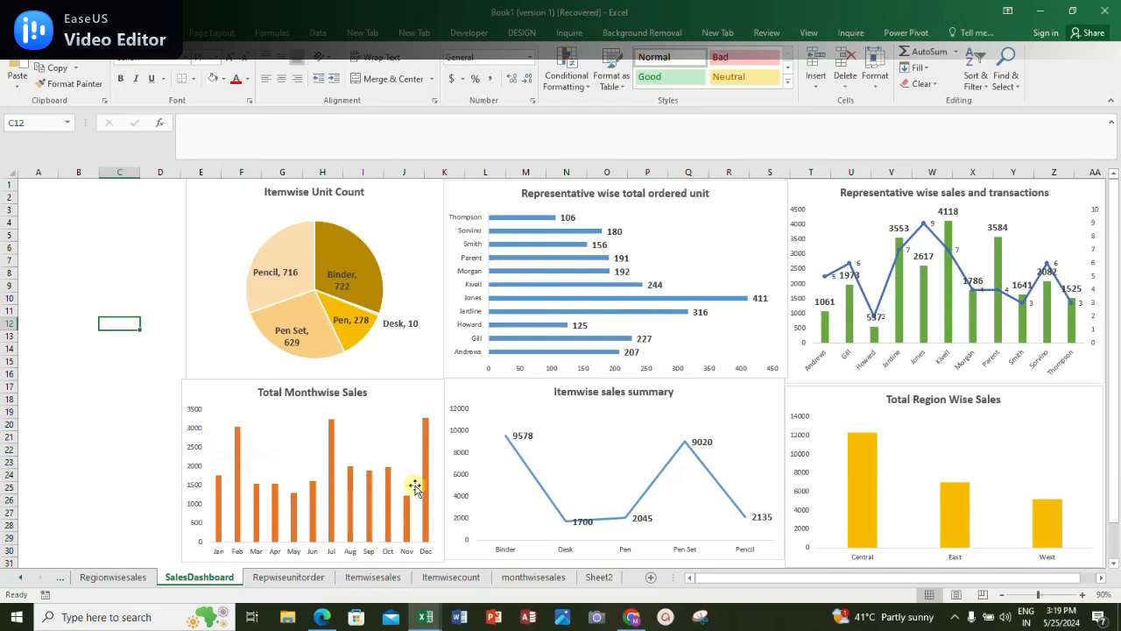
# Add data labels to the Total Monthwise Sales columns and make the label text larger and bold
pyautogui.click(324, 424)
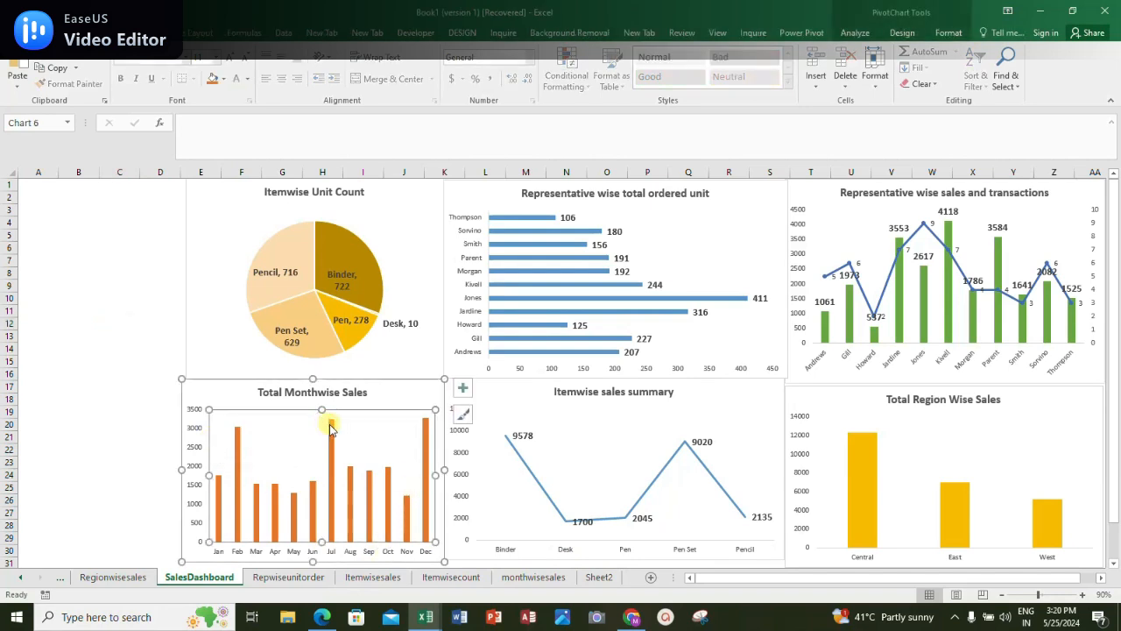
pyautogui.rightClick(330, 427)
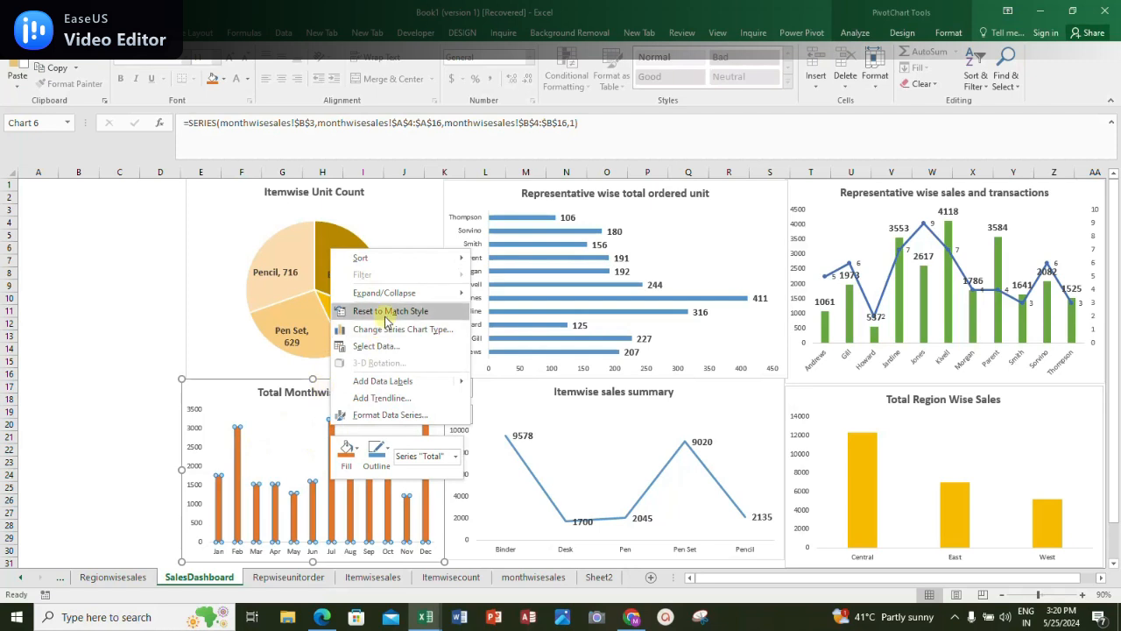
pyautogui.click(379, 381)
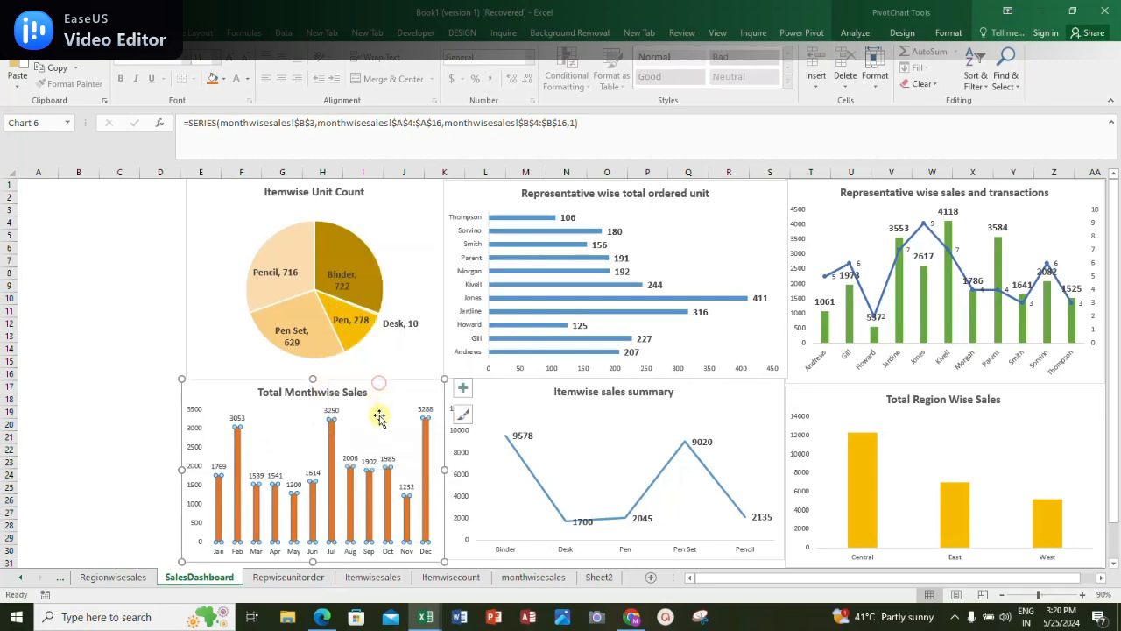
pyautogui.click(332, 408)
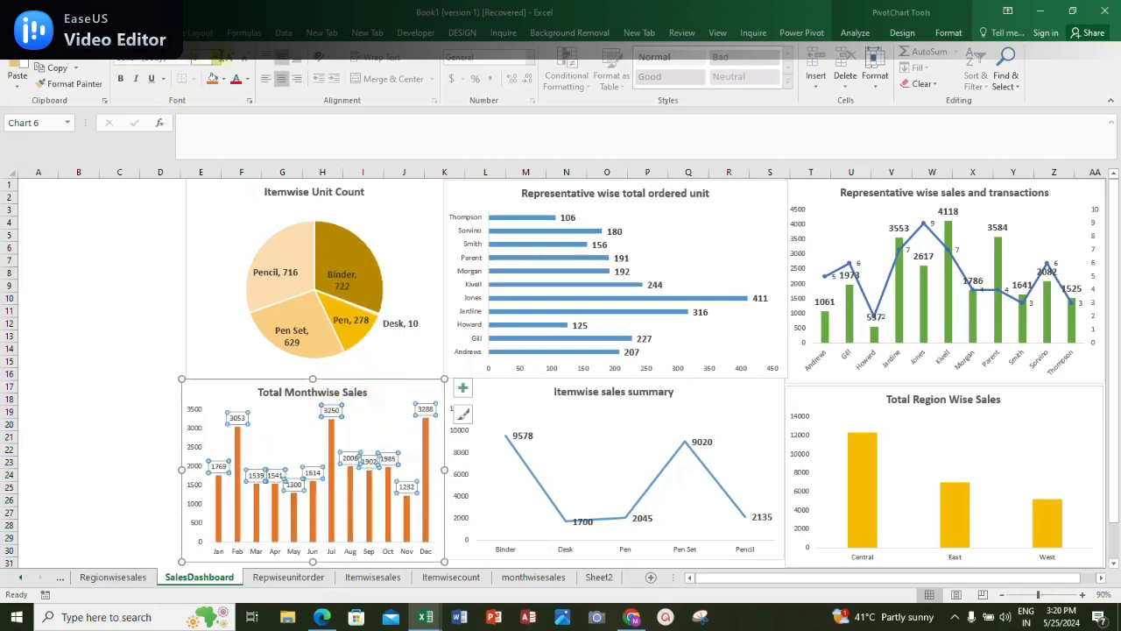
pyautogui.click(221, 59)
pyautogui.click(202, 130)
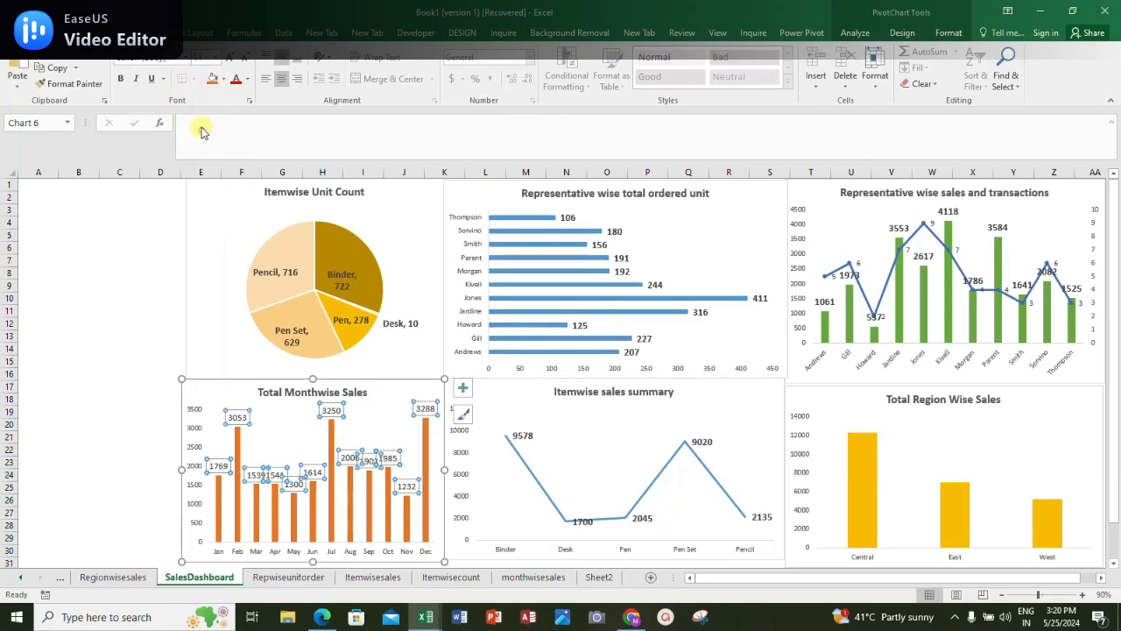
pyautogui.click(142, 290)
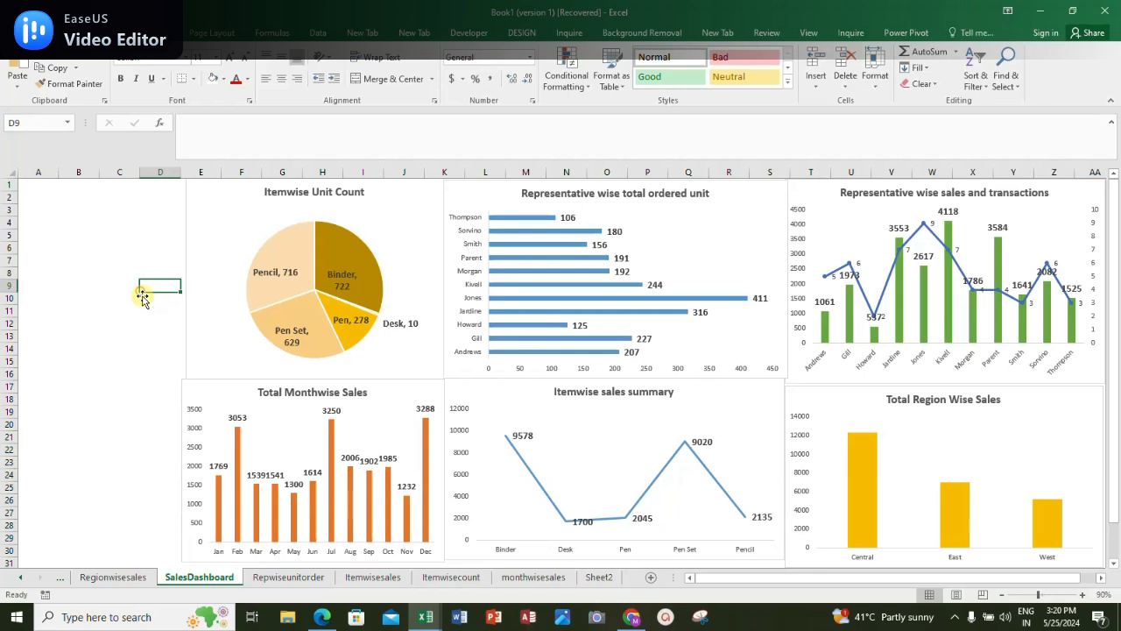
# Narrow the Total Monthwise Sales chart from its left edge to line up with the Itemwise Unit Count chart
pyautogui.click(194, 393)
pyautogui.moveTo(180, 467); pyautogui.dragTo(185, 468)
# Insert Month, Region, Rep and Item slicers for the Itemwise Unit Count chart
pyautogui.click(198, 311)
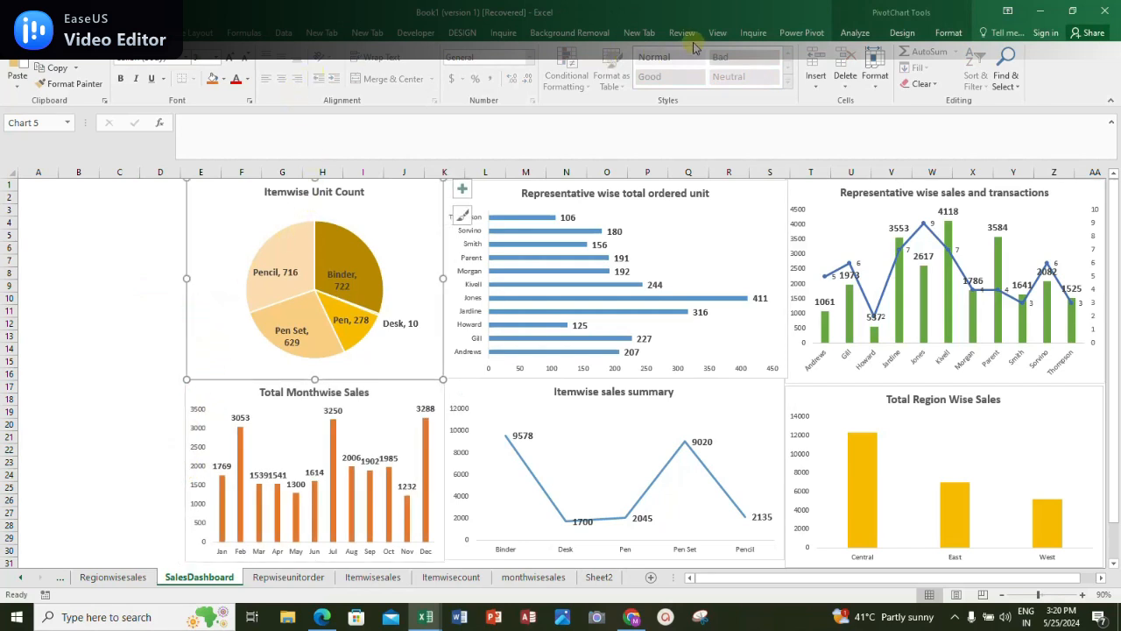
pyautogui.click(99, 33)
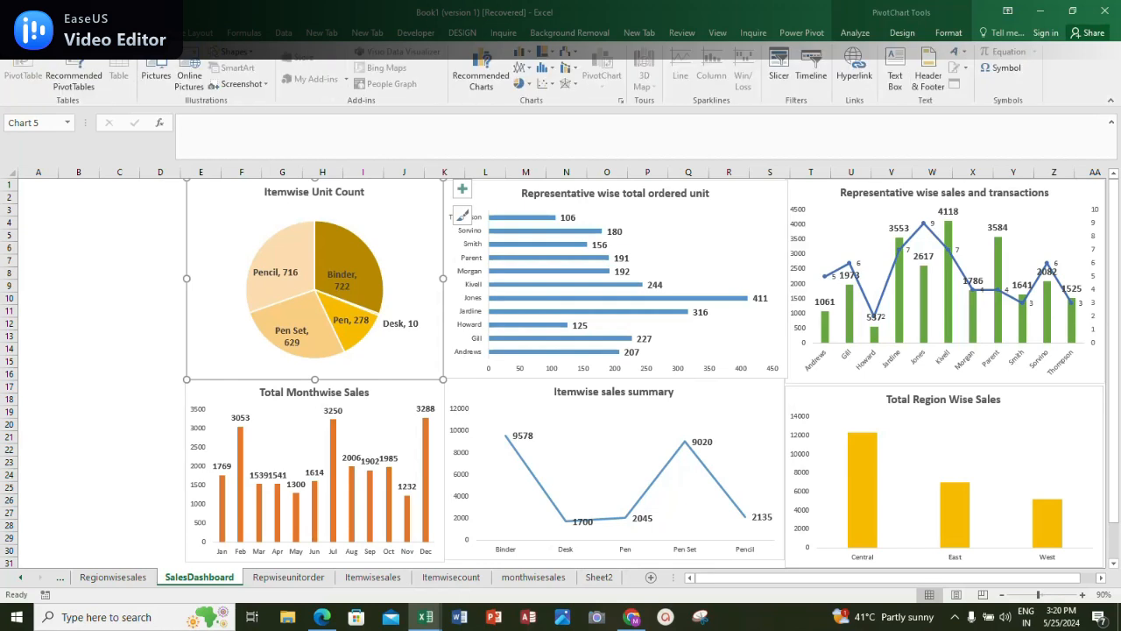
pyautogui.click(779, 70)
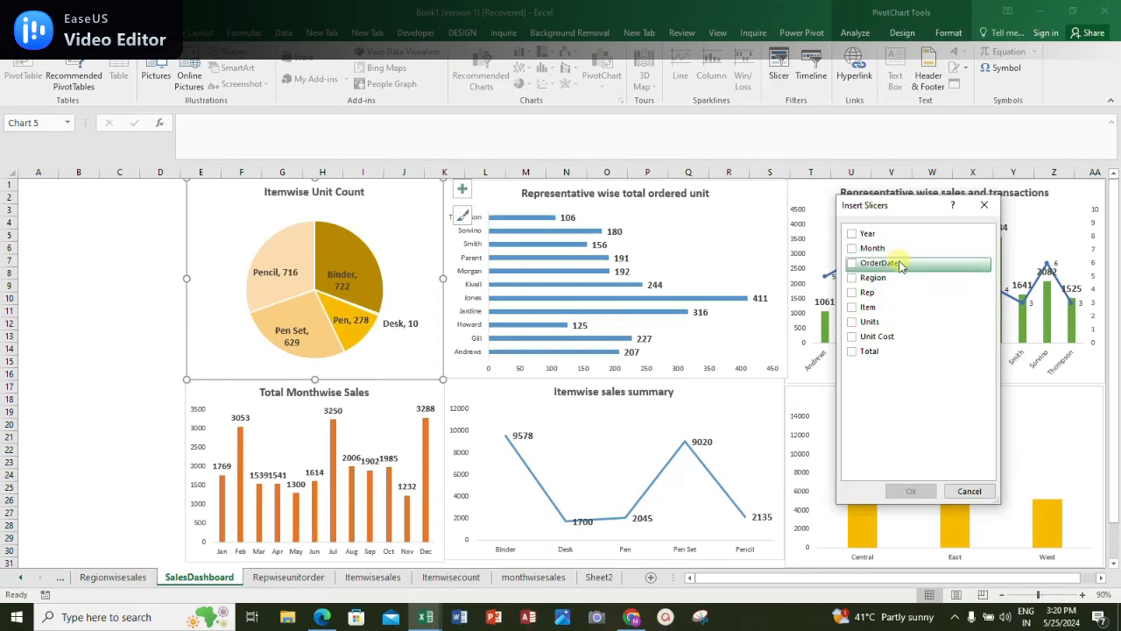
pyautogui.click(861, 249)
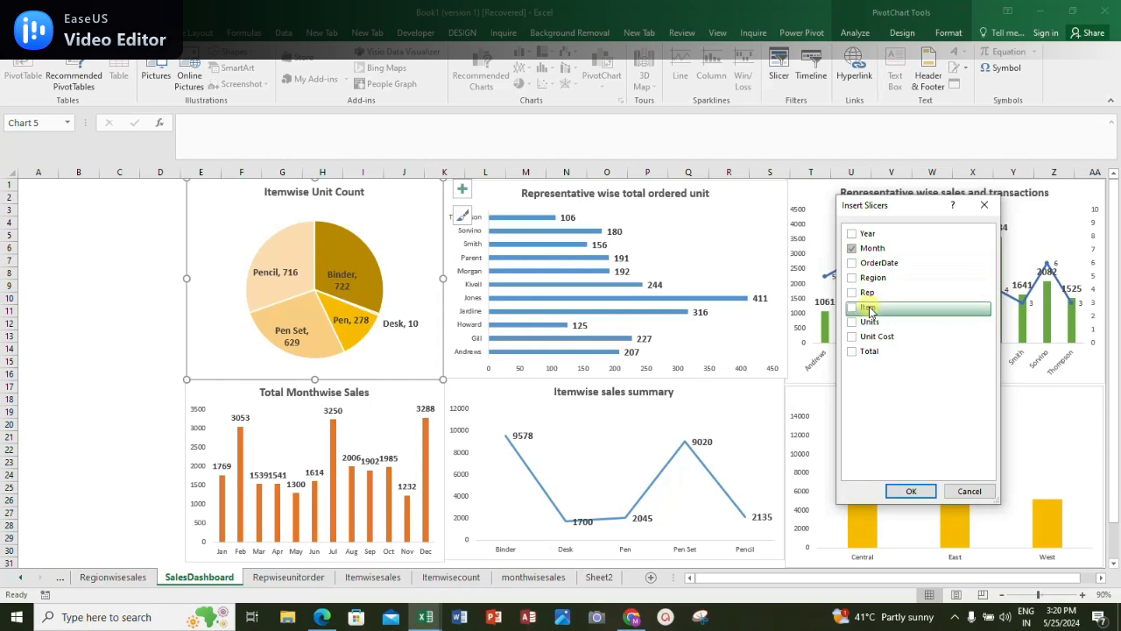
pyautogui.click(854, 278)
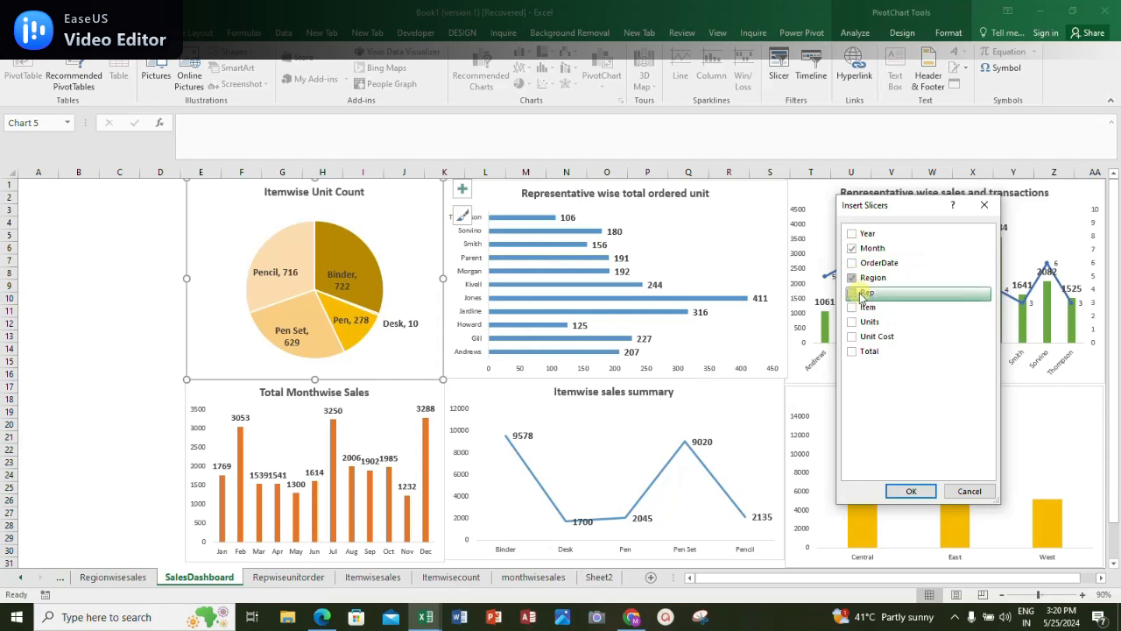
pyautogui.click(853, 293)
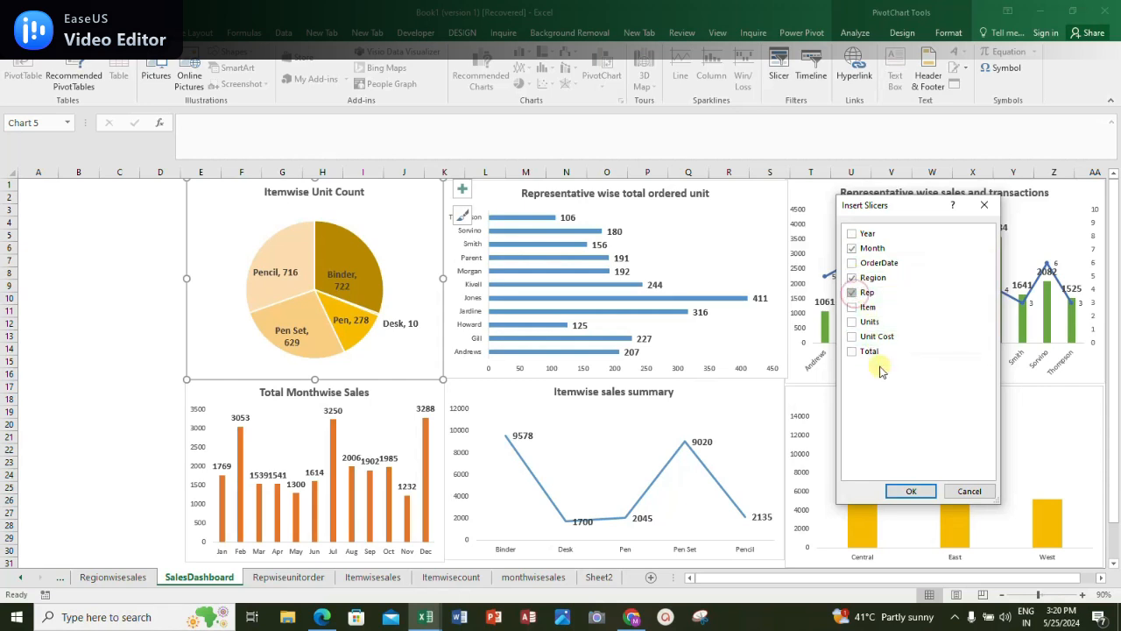
pyautogui.click(854, 308)
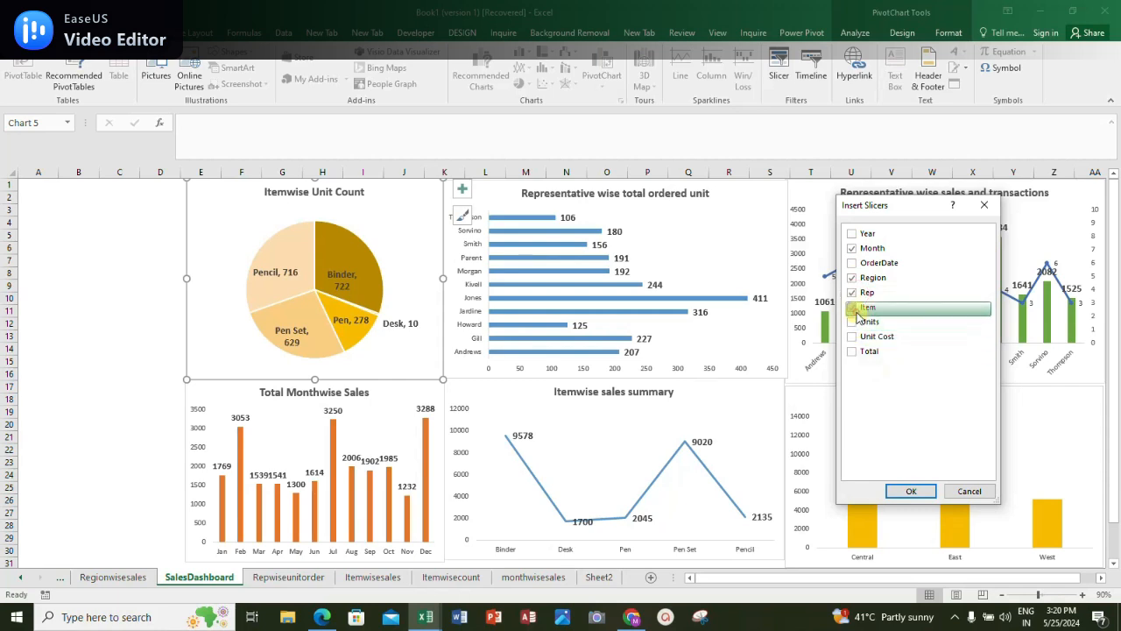
pyautogui.click(911, 492)
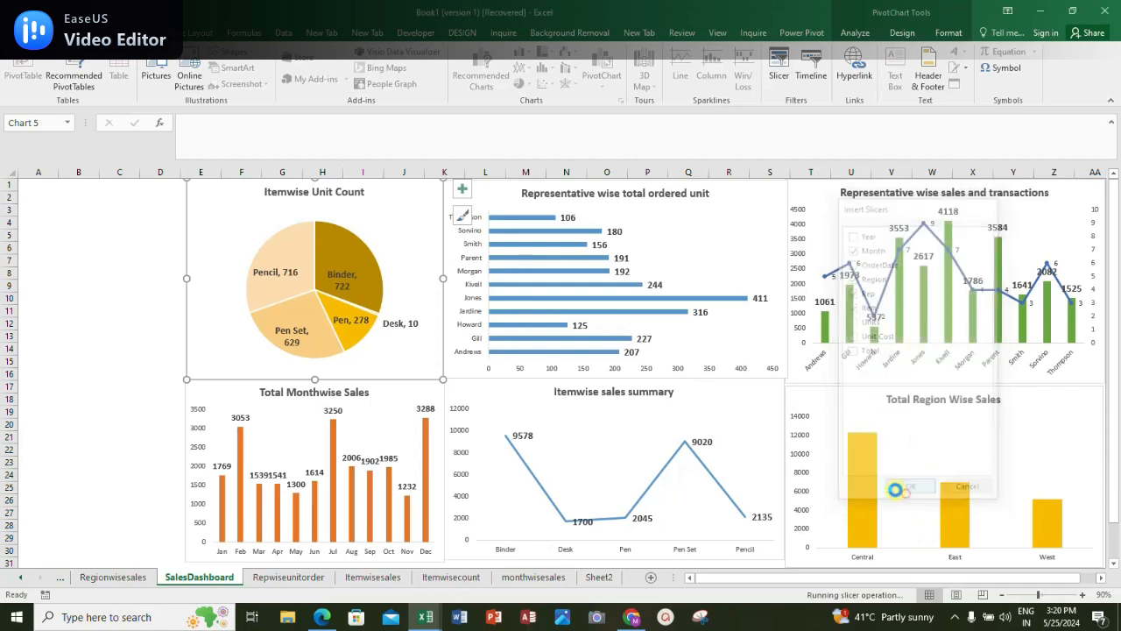
# Move the Month slicer to the empty area left of the Itemwise Unit Count chart and set its number of columns to 4
pyautogui.moveTo(465, 236); pyautogui.dragTo(76, 182)
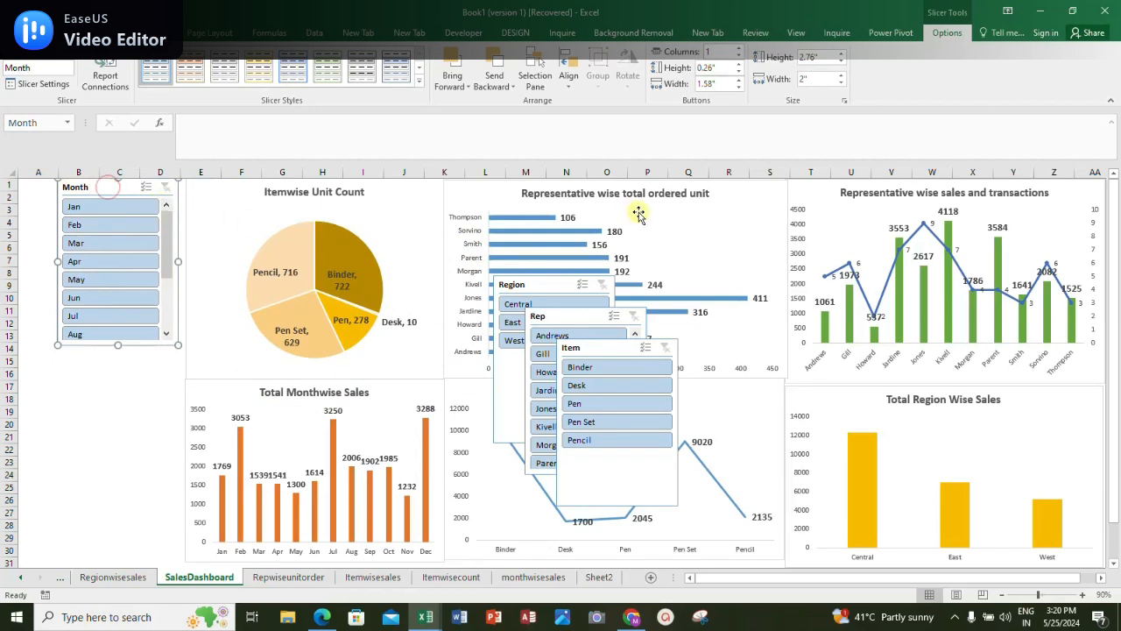
pyautogui.rightClick(108, 186)
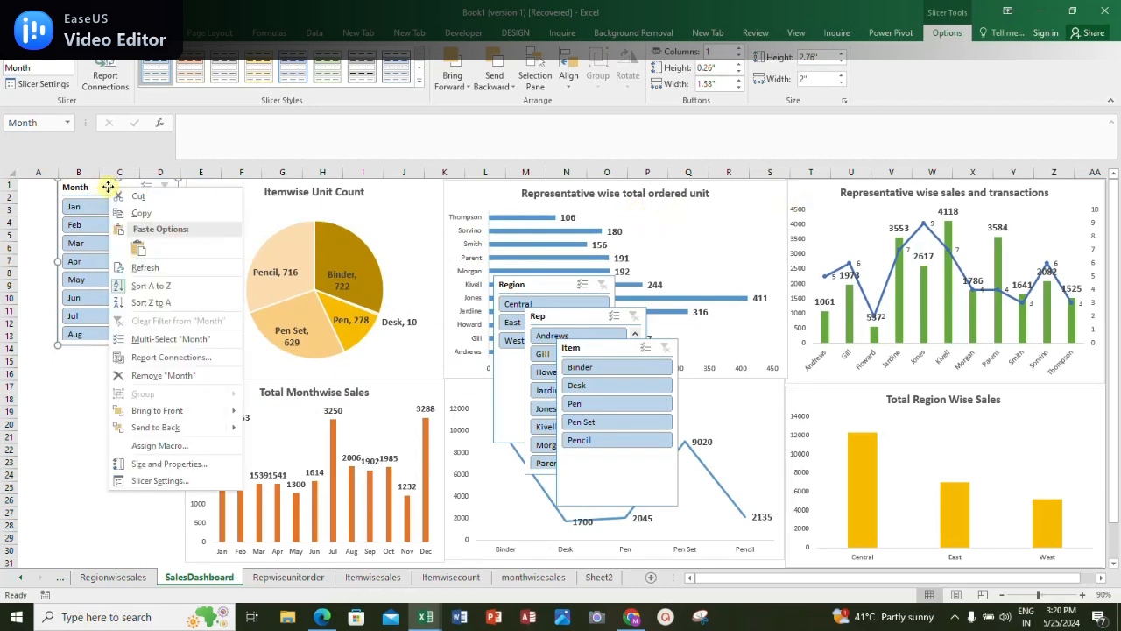
pyautogui.click(168, 464)
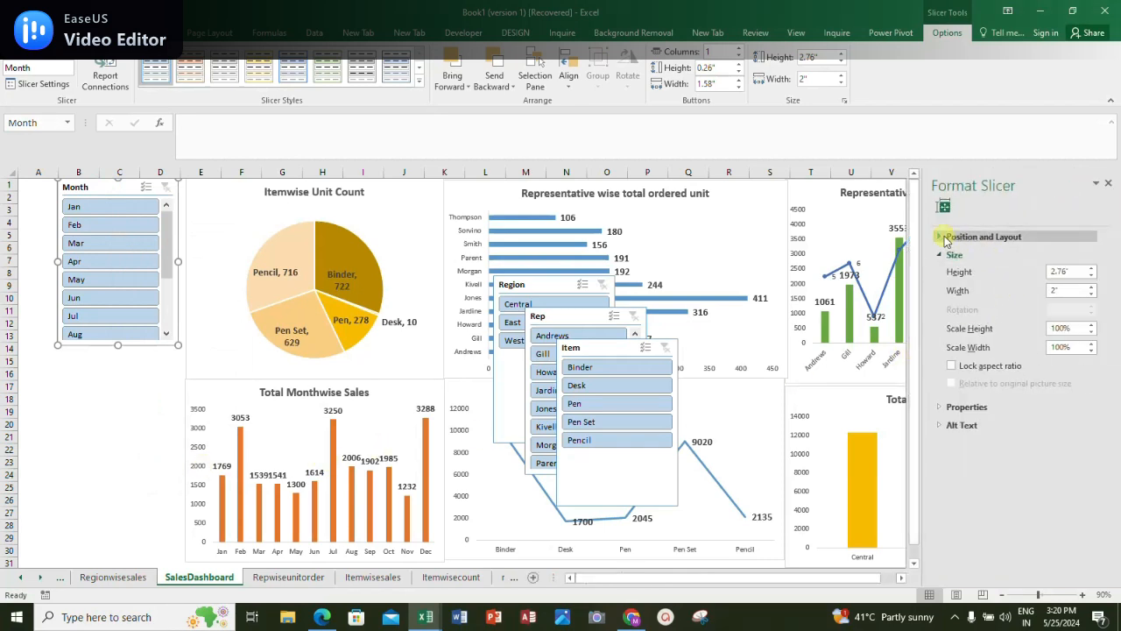
pyautogui.click(931, 236)
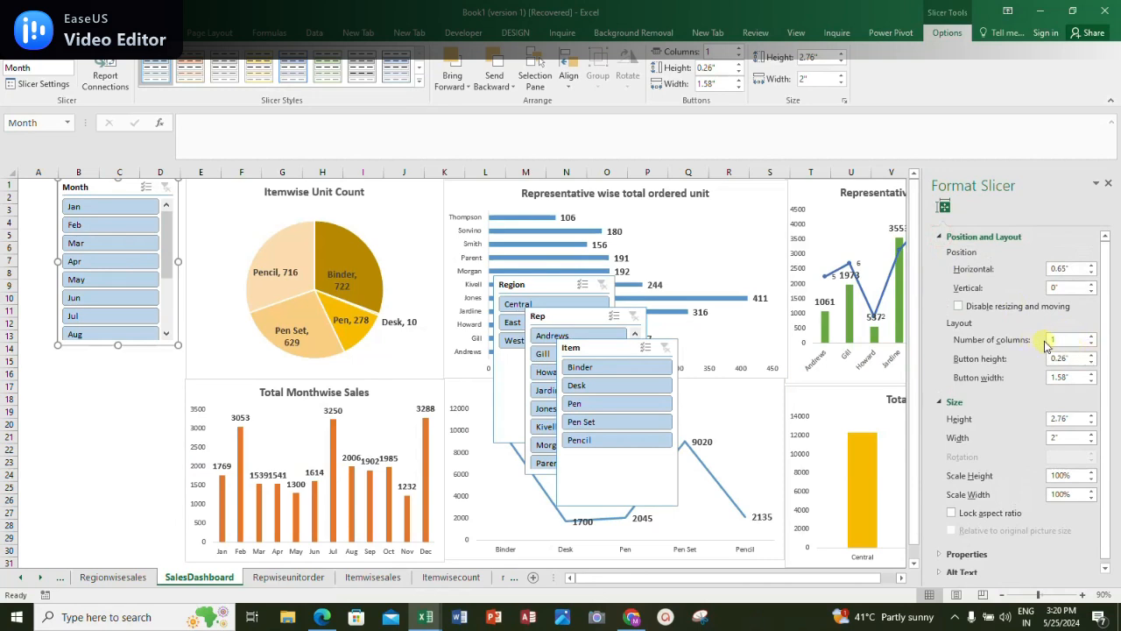
pyautogui.click(1067, 339)
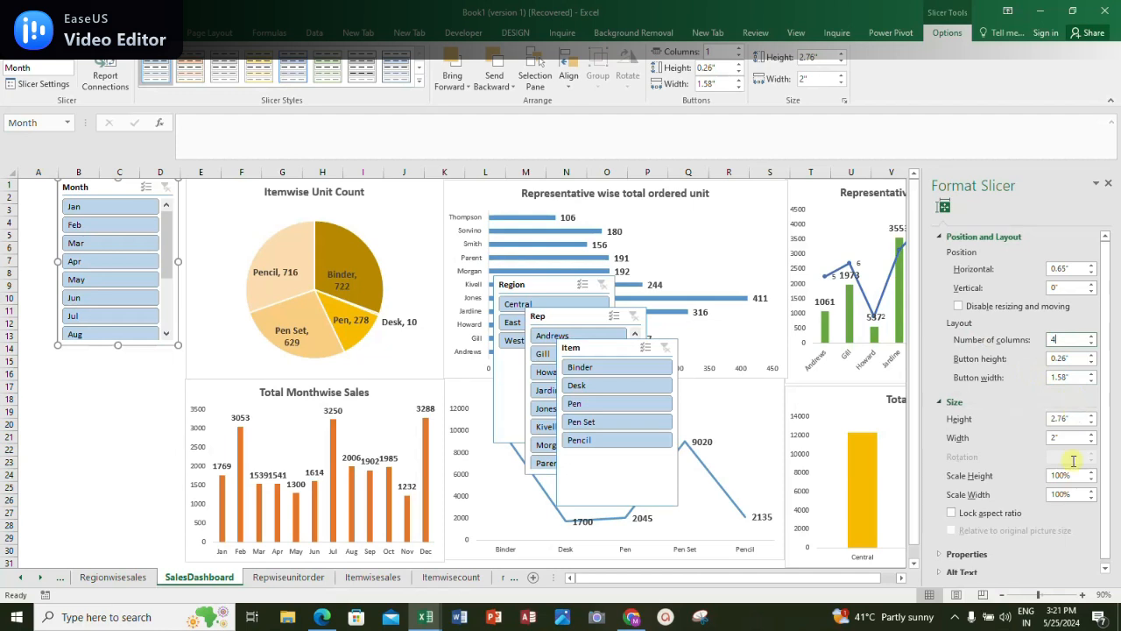
pyautogui.click(159, 374)
# Place the Month slicer against column A and row 1, and resize it to about 1.29" high and 2.82" wide
pyautogui.moveTo(88, 186); pyautogui.dragTo(49, 187)
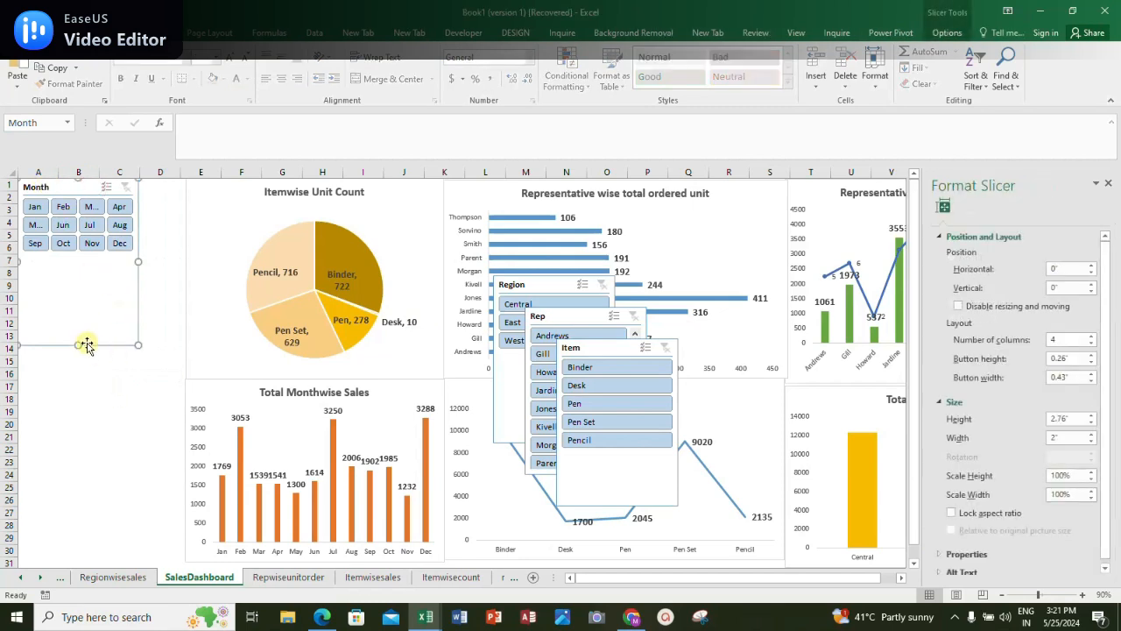
pyautogui.moveTo(78, 344); pyautogui.dragTo(77, 255)
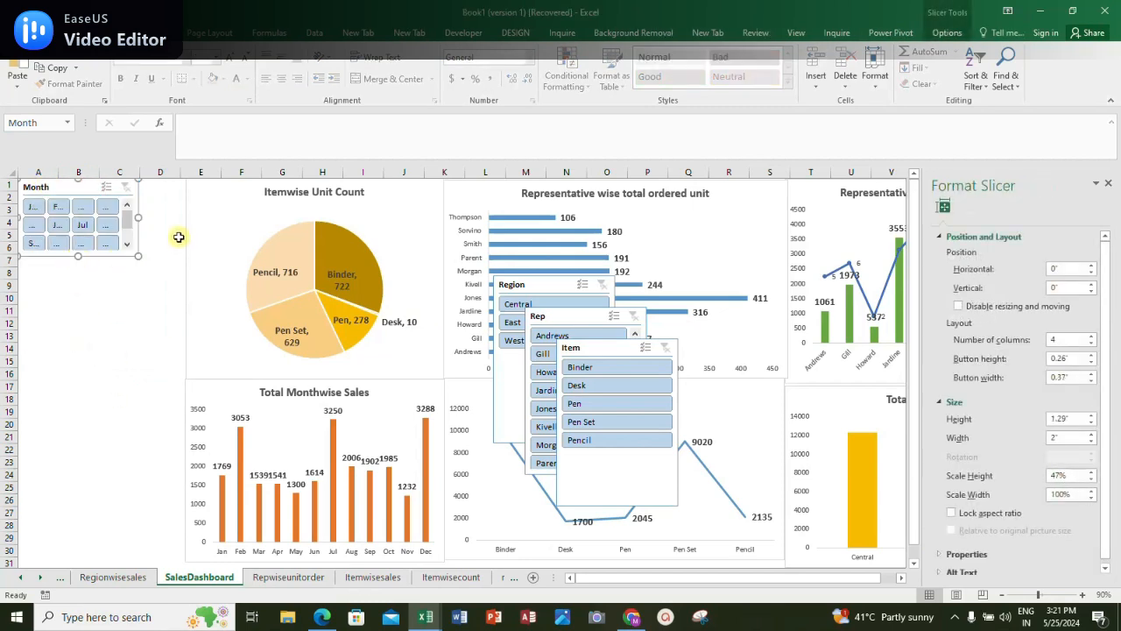
pyautogui.moveTo(139, 220); pyautogui.dragTo(187, 221)
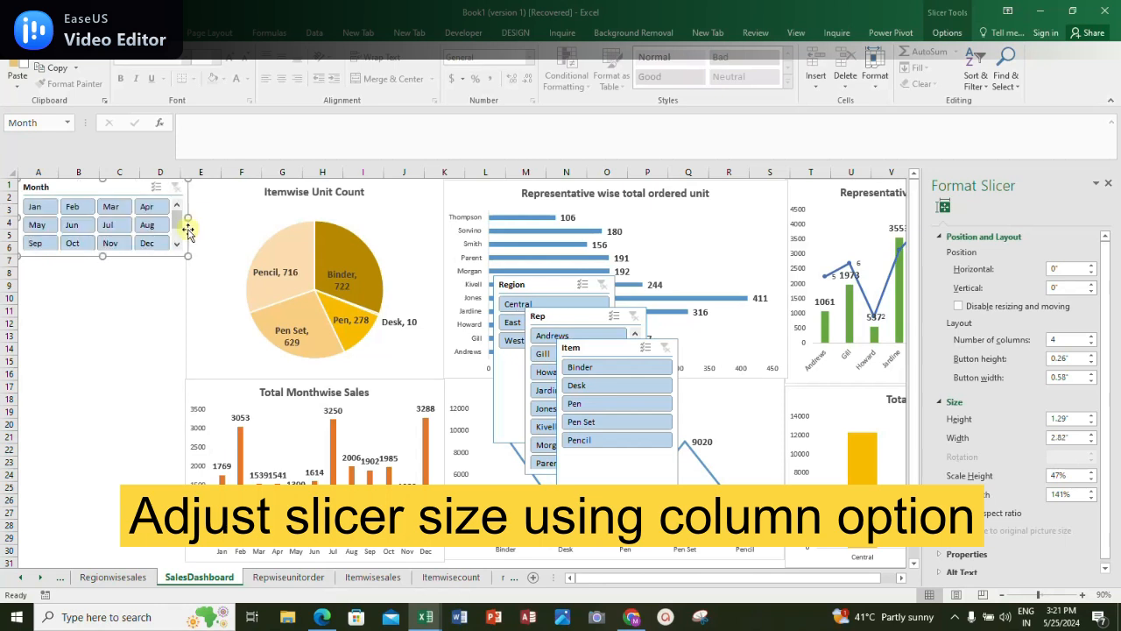
pyautogui.click(136, 274)
# Move the Region slicer directly below the Month slicer and resize it to about 2.68" wide and 1.24" high
pyautogui.moveTo(507, 285); pyautogui.dragTo(34, 264)
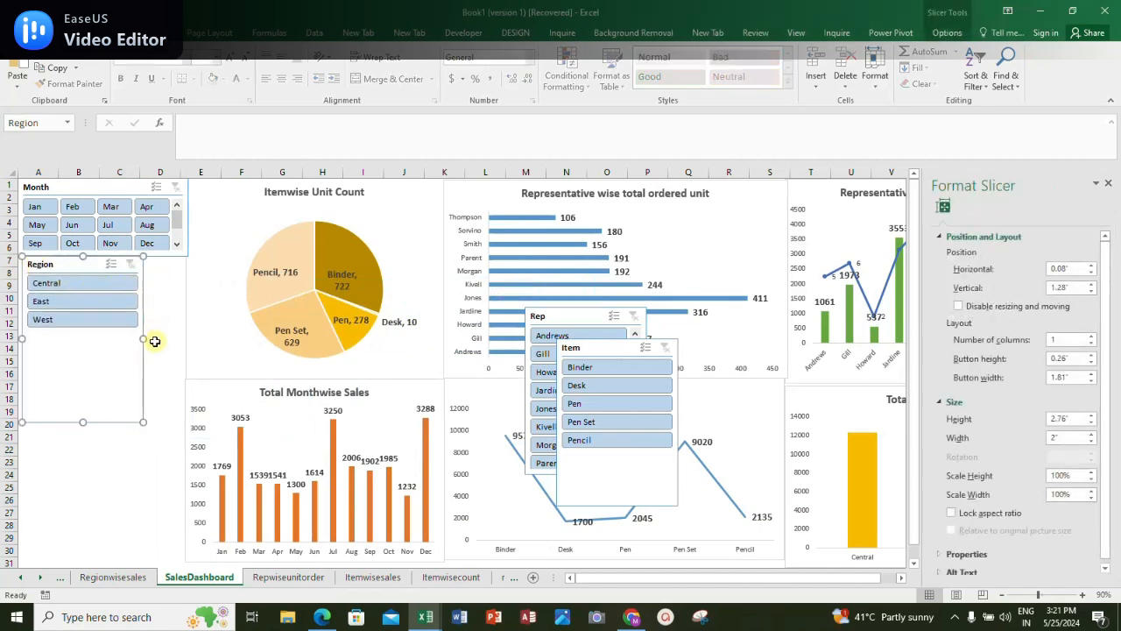
pyautogui.moveTo(184, 338); pyautogui.dragTo(175, 340)
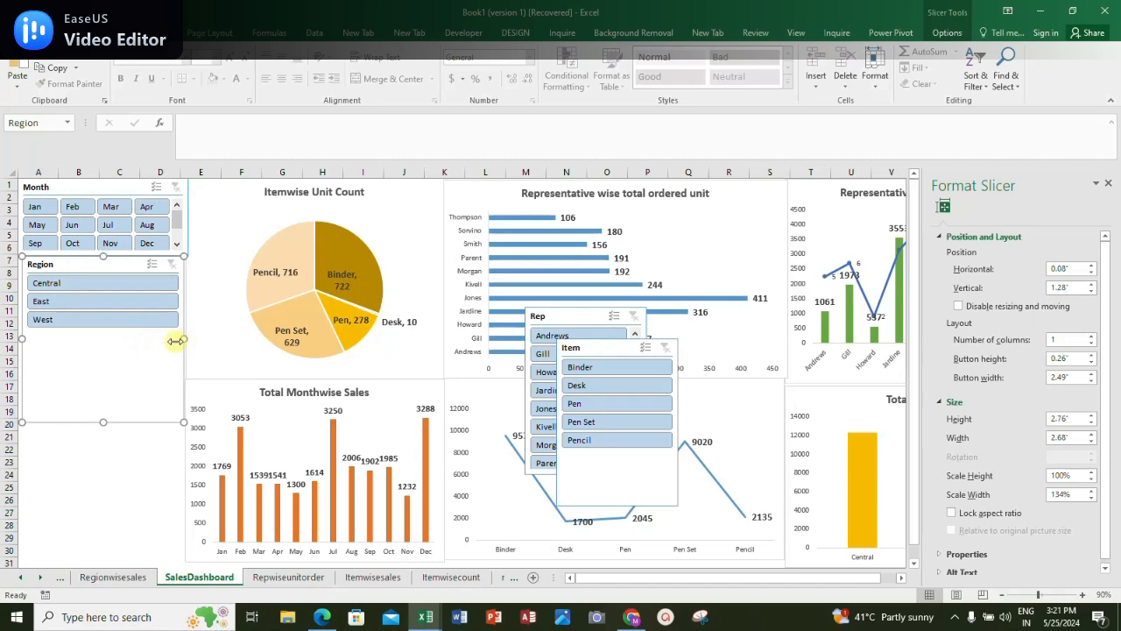
pyautogui.moveTo(100, 423); pyautogui.dragTo(94, 331)
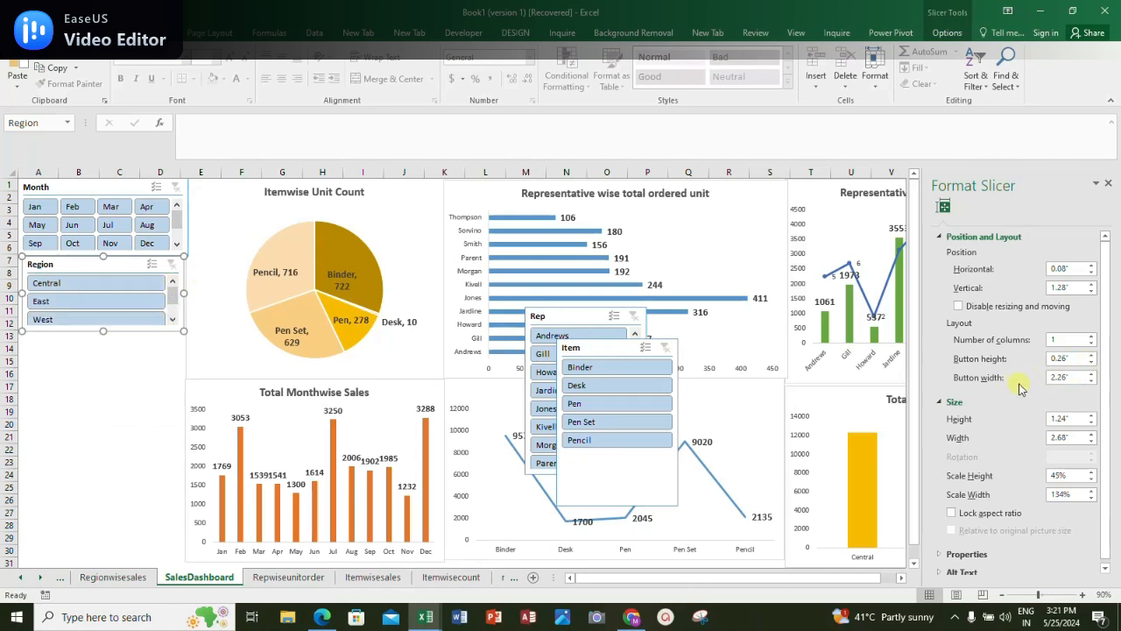
# Reduce the Region slicer's button width to 0.8"
pyautogui.click(1091, 382)
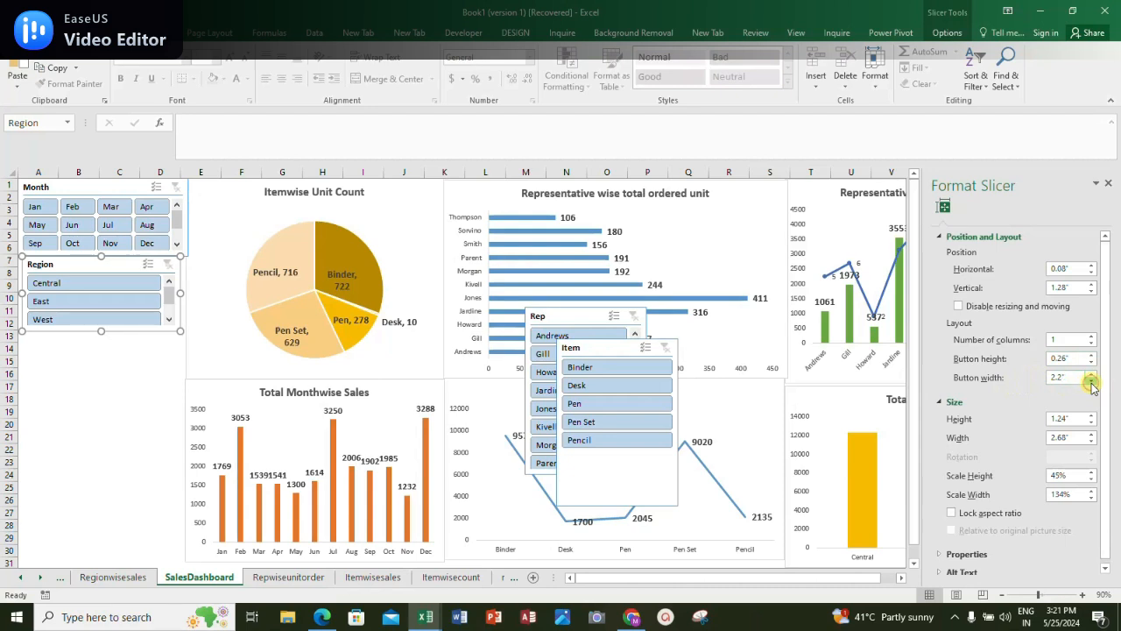
pyautogui.click(1090, 382)
pyautogui.click(1091, 381)
pyautogui.click(1091, 382)
pyautogui.click(1091, 382)
pyautogui.click(1091, 382)
pyautogui.click(1090, 382)
pyautogui.click(1091, 382)
pyautogui.click(1091, 382)
pyautogui.click(1091, 382)
pyautogui.click(1091, 382)
pyautogui.click(1091, 382)
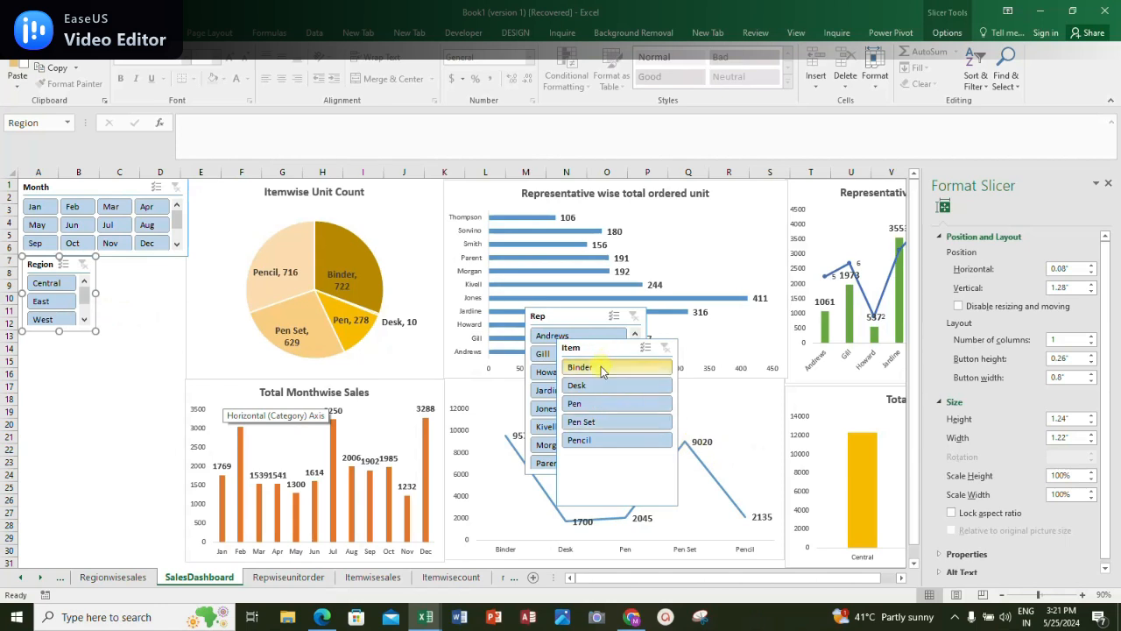
# Move the Rep slicer below the Region slicer and set its number of columns to 3
pyautogui.moveTo(547, 315); pyautogui.dragTo(41, 343)
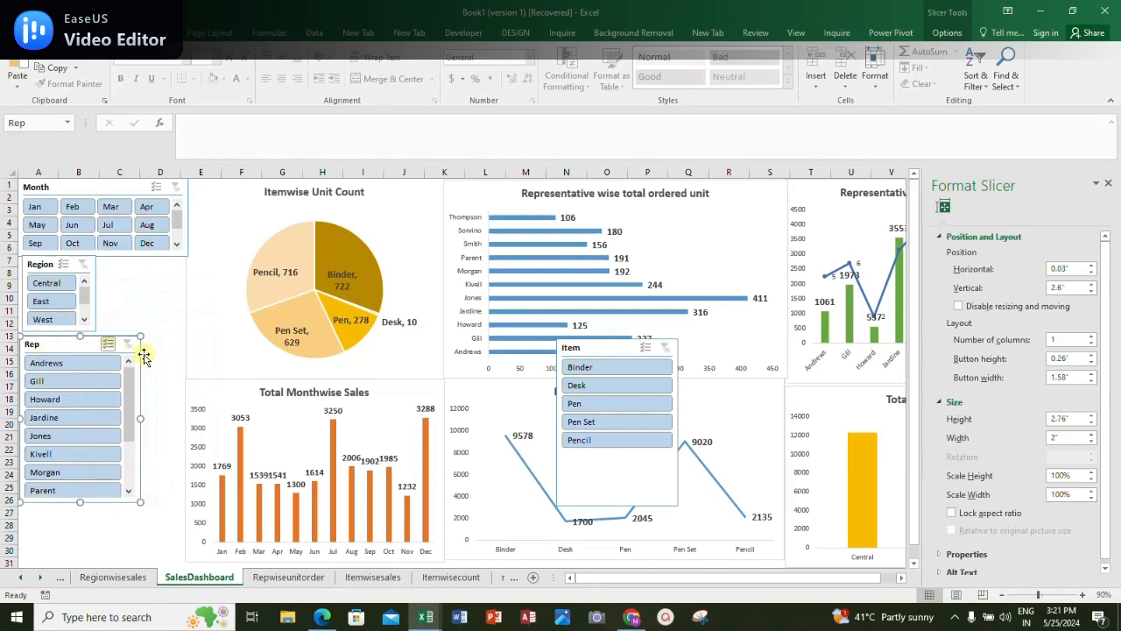
pyautogui.doubleClick(1063, 340)
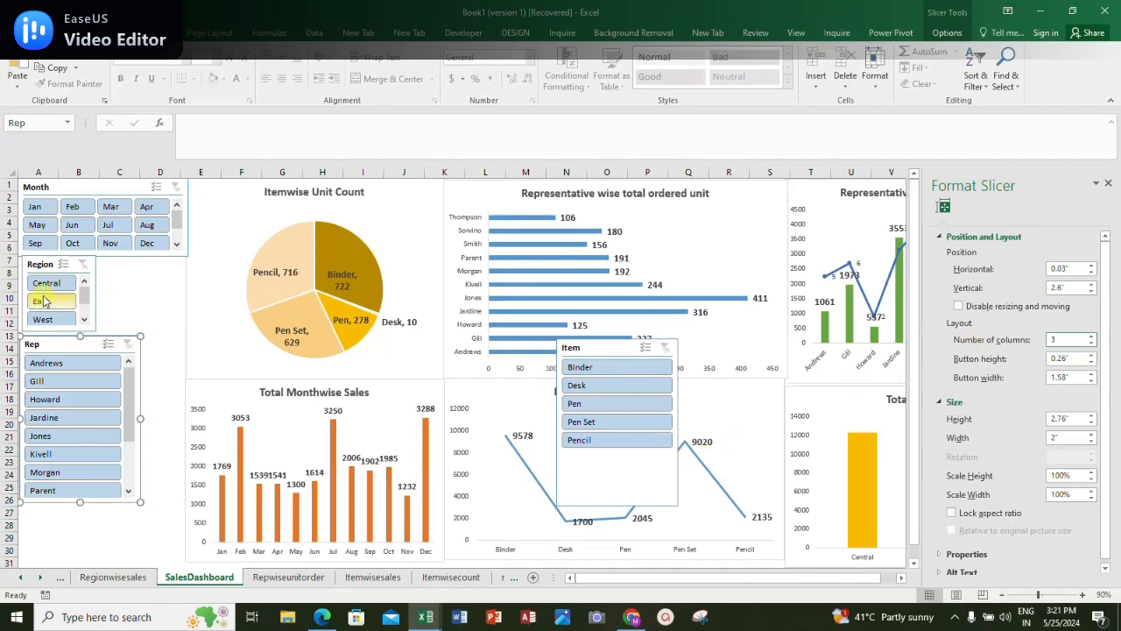
pyautogui.click(133, 297)
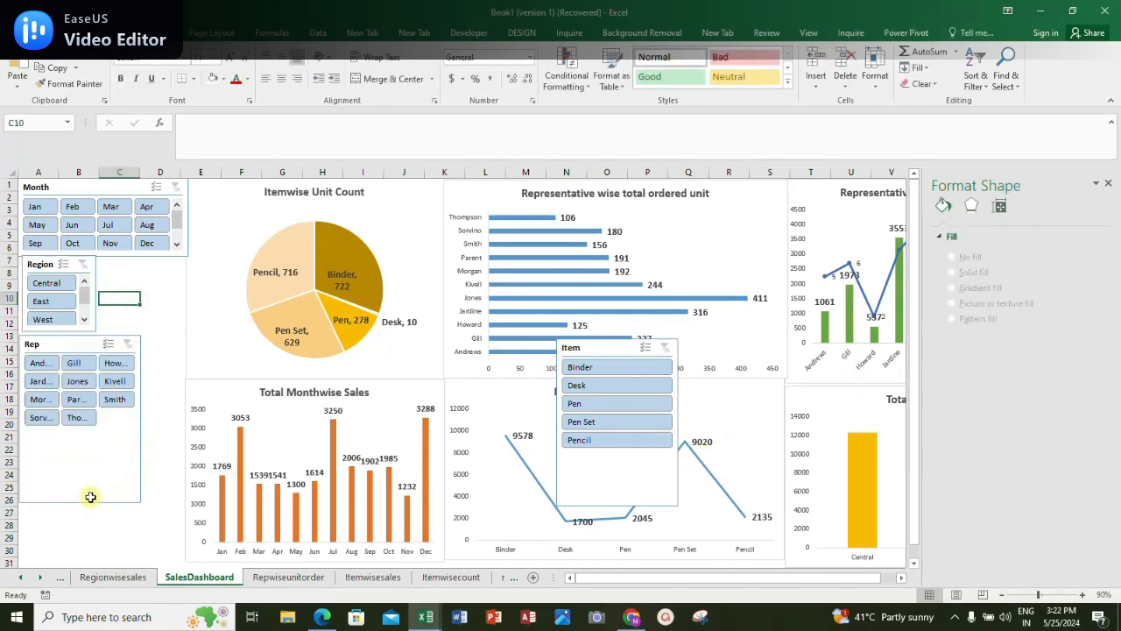
# Shorten the Rep slicer from its lower edge to about 1.55" high
pyautogui.click(77, 470)
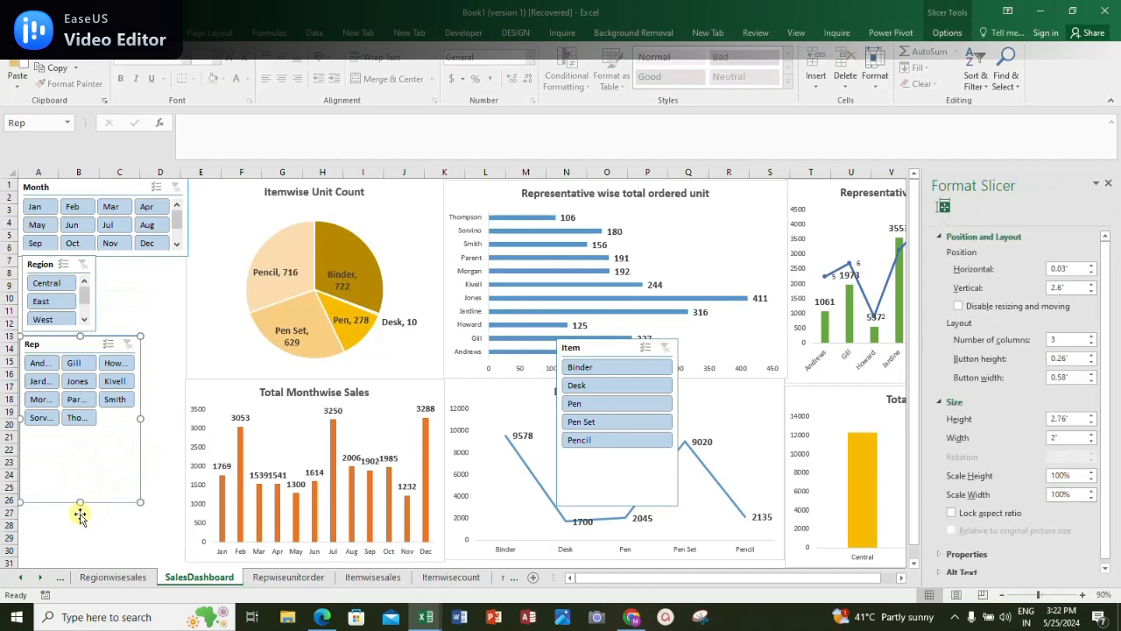
pyautogui.moveTo(79, 503); pyautogui.dragTo(83, 429)
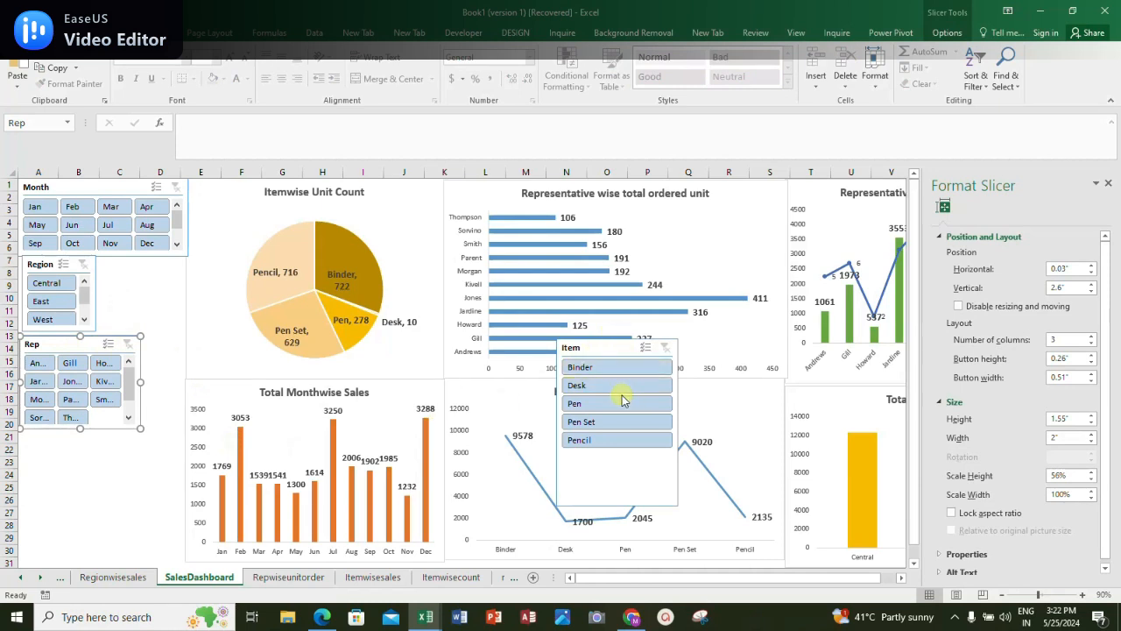
# Shrink the Item slicer to about 0.92" wide and 1.95" high and move it directly below the Rep slicer
pyautogui.click(598, 495)
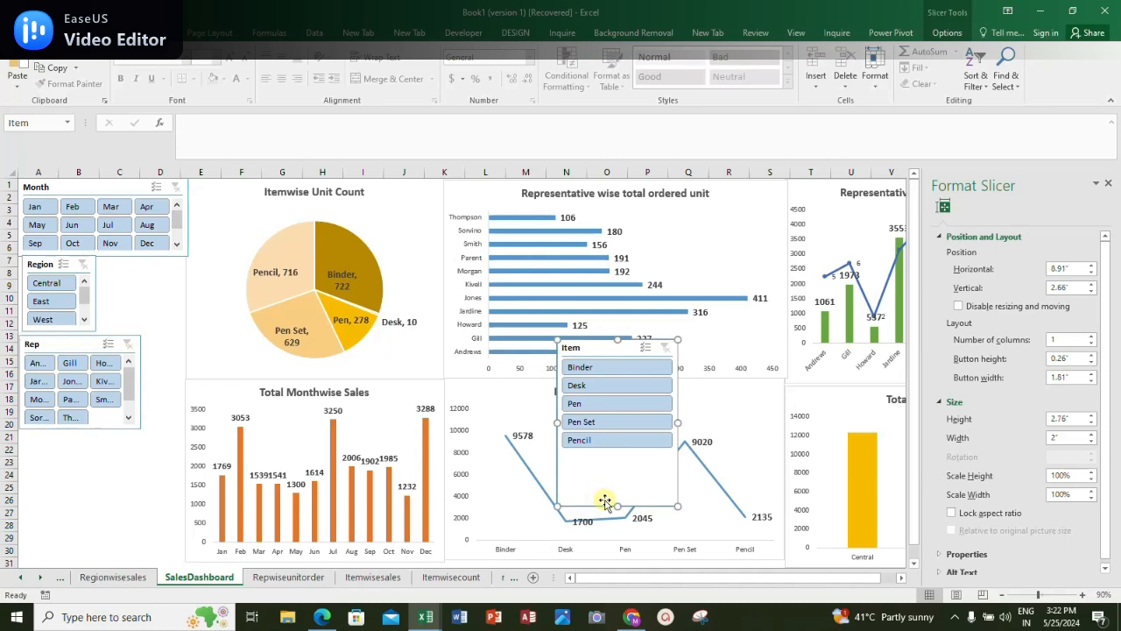
pyautogui.moveTo(617, 507); pyautogui.dragTo(617, 457)
pyautogui.moveTo(677, 399); pyautogui.dragTo(612, 398)
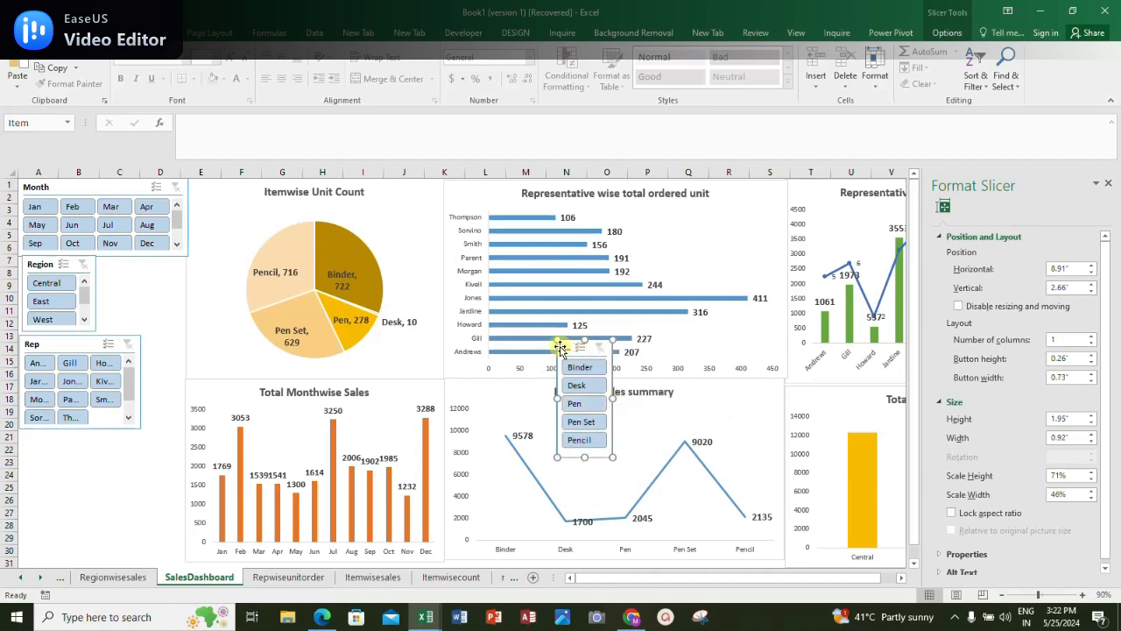
pyautogui.moveTo(569, 350); pyautogui.dragTo(28, 439)
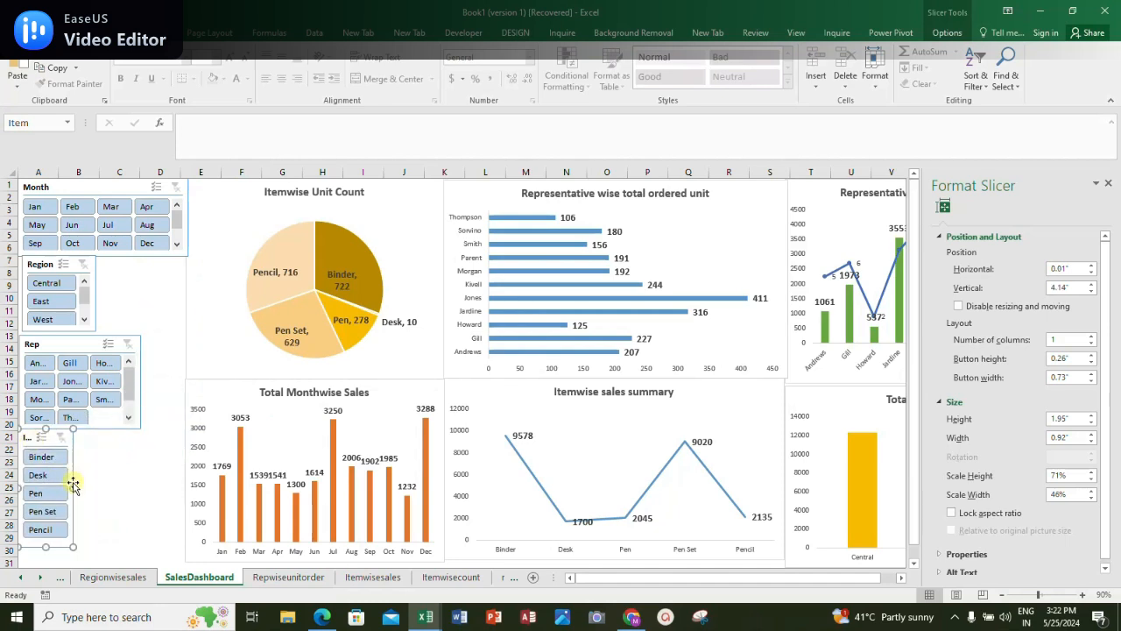
# Shorten the Item slicer to about 1.87" high and adjust its width so that its button width is 0.8"
pyautogui.moveTo(77, 488); pyautogui.dragTo(182, 491)
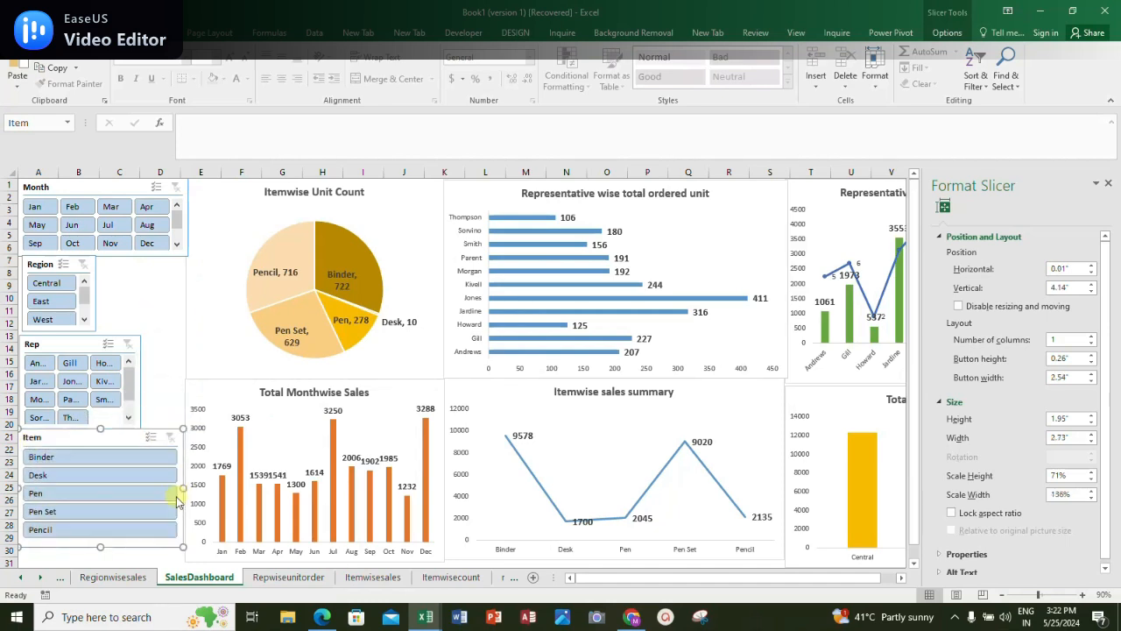
pyautogui.moveTo(99, 548)
pyautogui.mouseDown()
pyautogui.moveTo(96, 523)
pyautogui.moveTo(95, 543)
pyautogui.mouseUp()
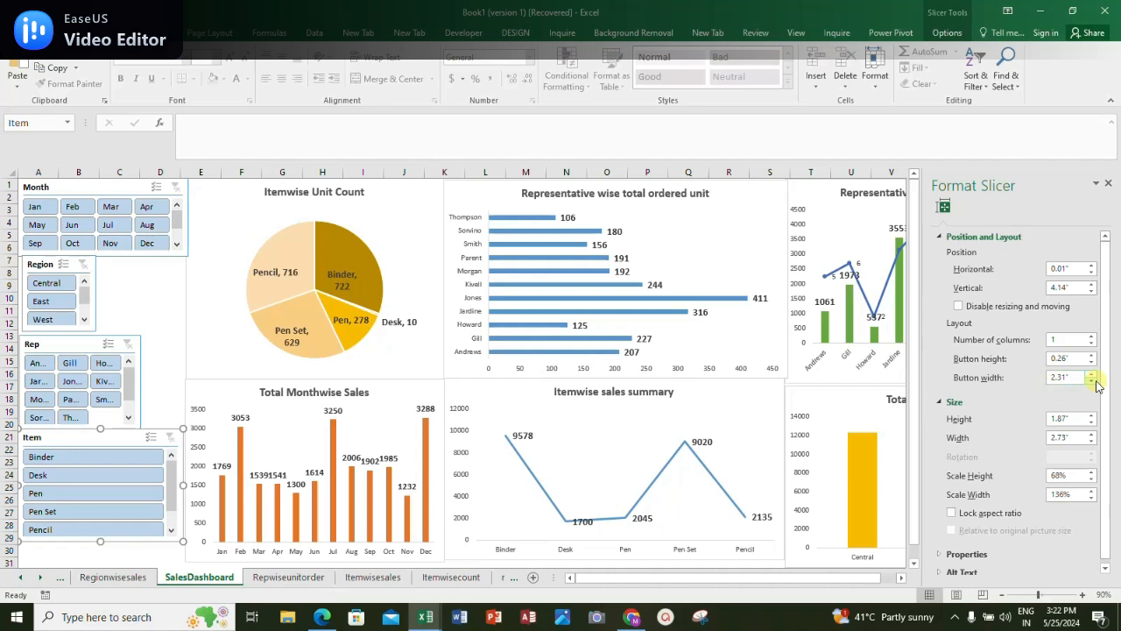
pyautogui.moveTo(1091, 383); pyautogui.dragTo(1091, 383)
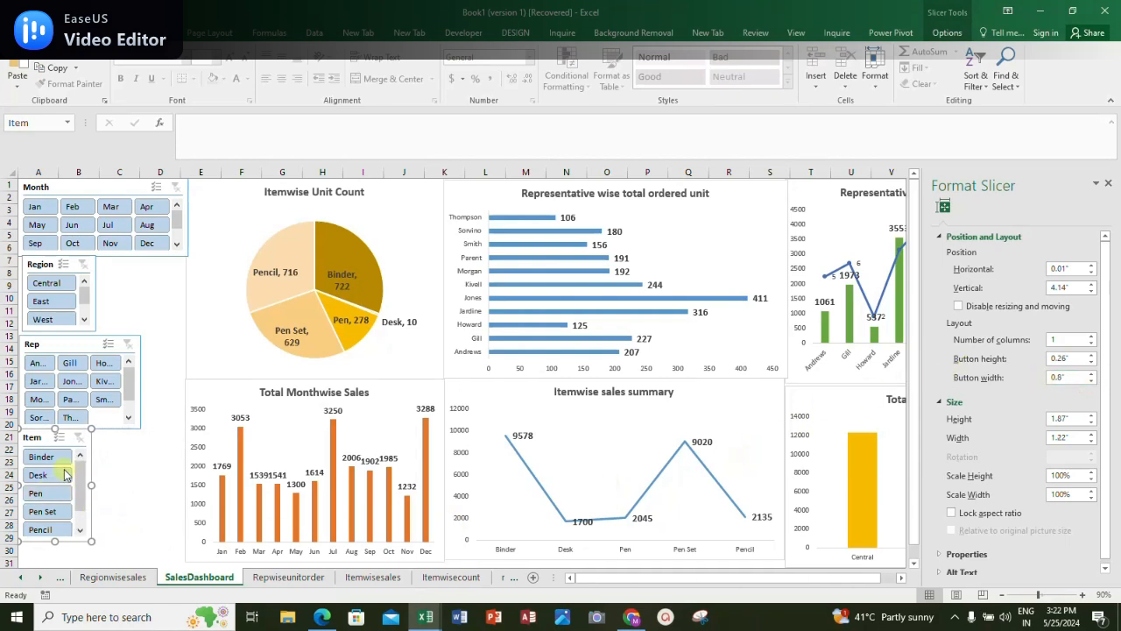
# Move the Rep slicer down to make room, place the Item slicer beside the Region slicer under Month, and widen it to column D's edge
pyautogui.moveTo(37, 435); pyautogui.dragTo(214, 296)
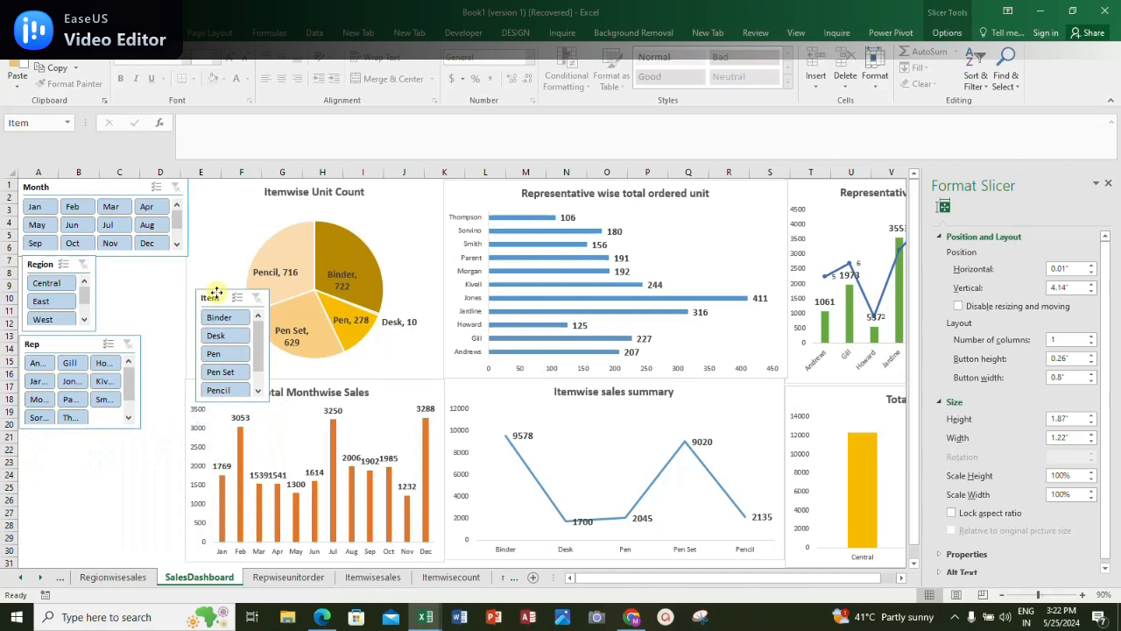
pyautogui.moveTo(76, 351); pyautogui.dragTo(75, 416)
pyautogui.moveTo(203, 293); pyautogui.dragTo(105, 263)
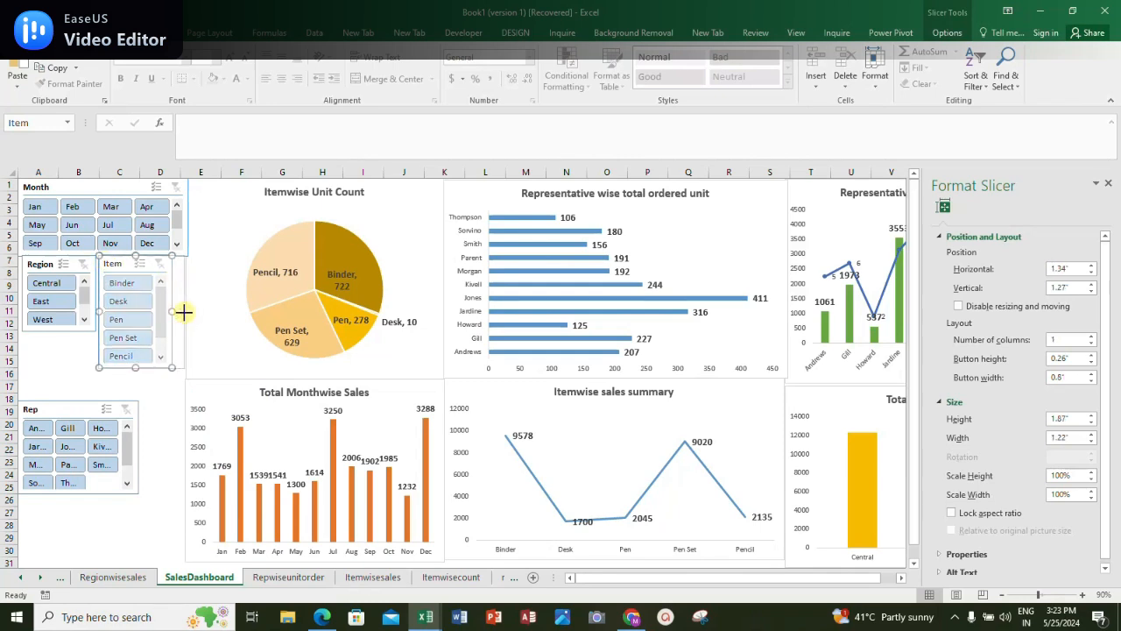
pyautogui.moveTo(184, 311); pyautogui.dragTo(184, 312)
# Move the Rep slicer directly below the Region and Item slicers and widen it to span both of them
pyautogui.moveTo(50, 405); pyautogui.dragTo(102, 374)
pyautogui.moveTo(71, 417); pyautogui.dragTo(19, 413)
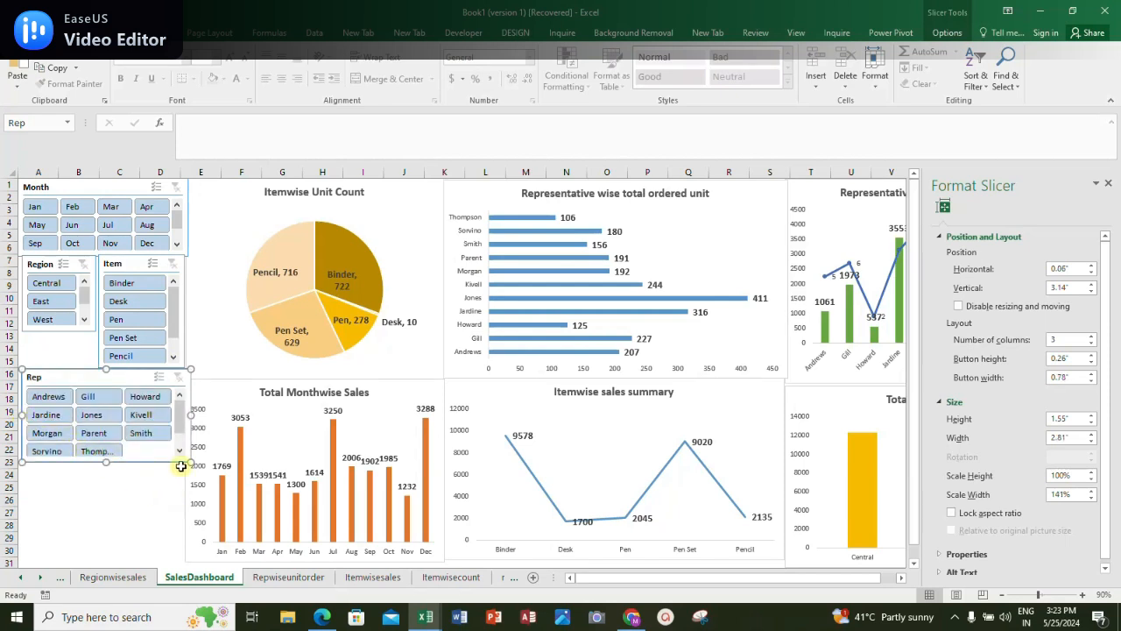
pyautogui.moveTo(192, 415); pyautogui.dragTo(182, 416)
pyautogui.click(160, 499)
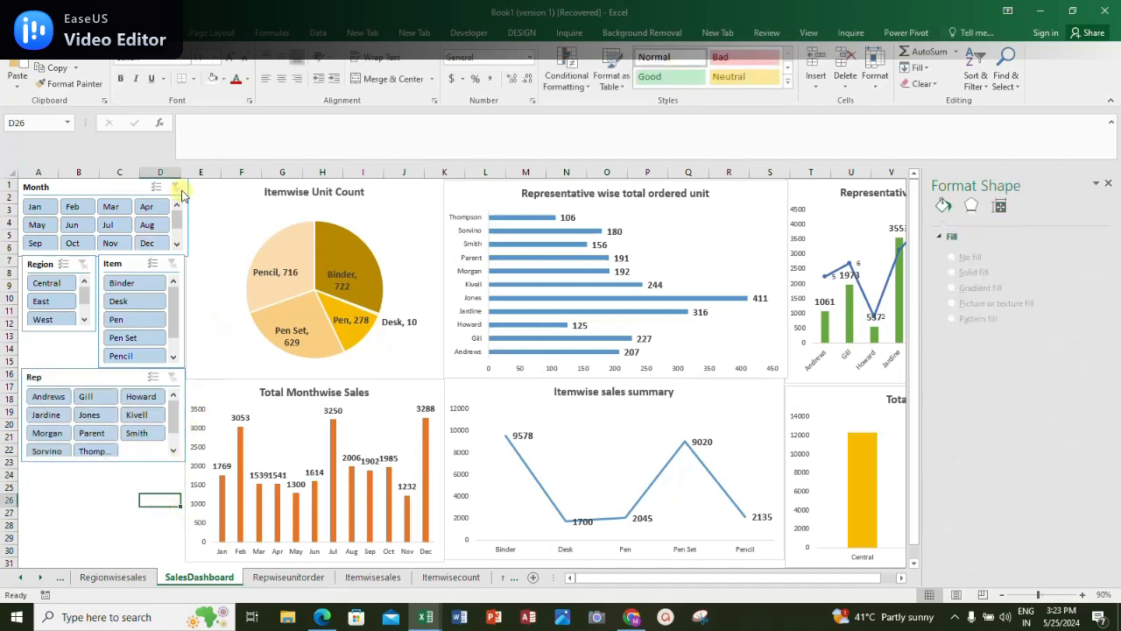
# Narrow the Month slicer slightly to align with the slicers below it, and close the formatting pane
pyautogui.click(77, 187)
pyautogui.moveTo(188, 220); pyautogui.dragTo(184, 219)
pyautogui.click(152, 510)
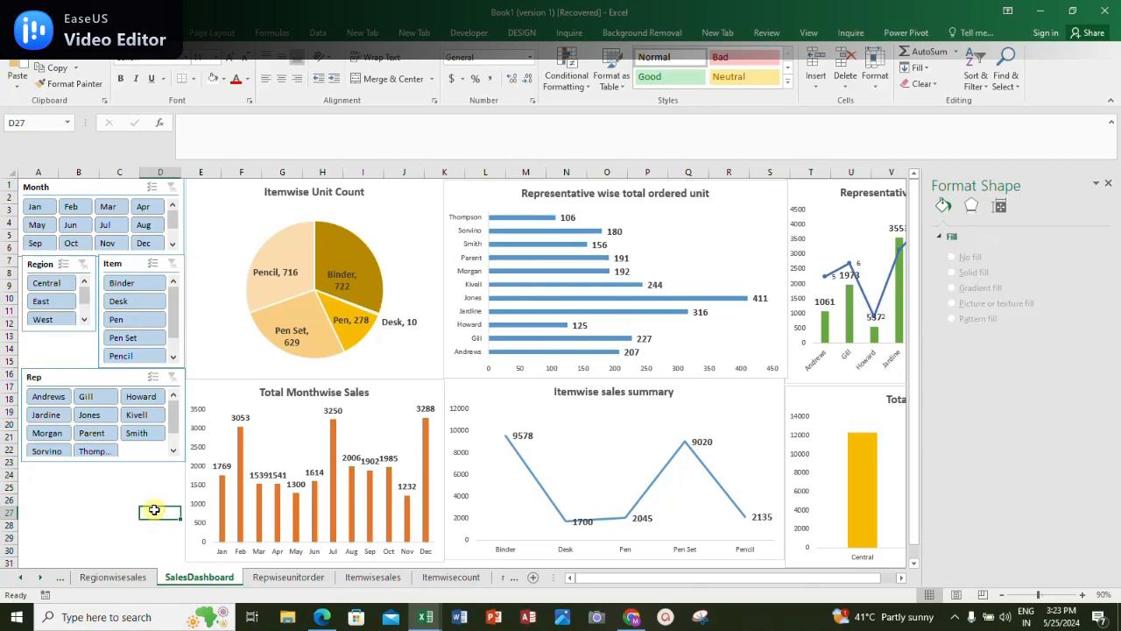
pyautogui.click(1108, 184)
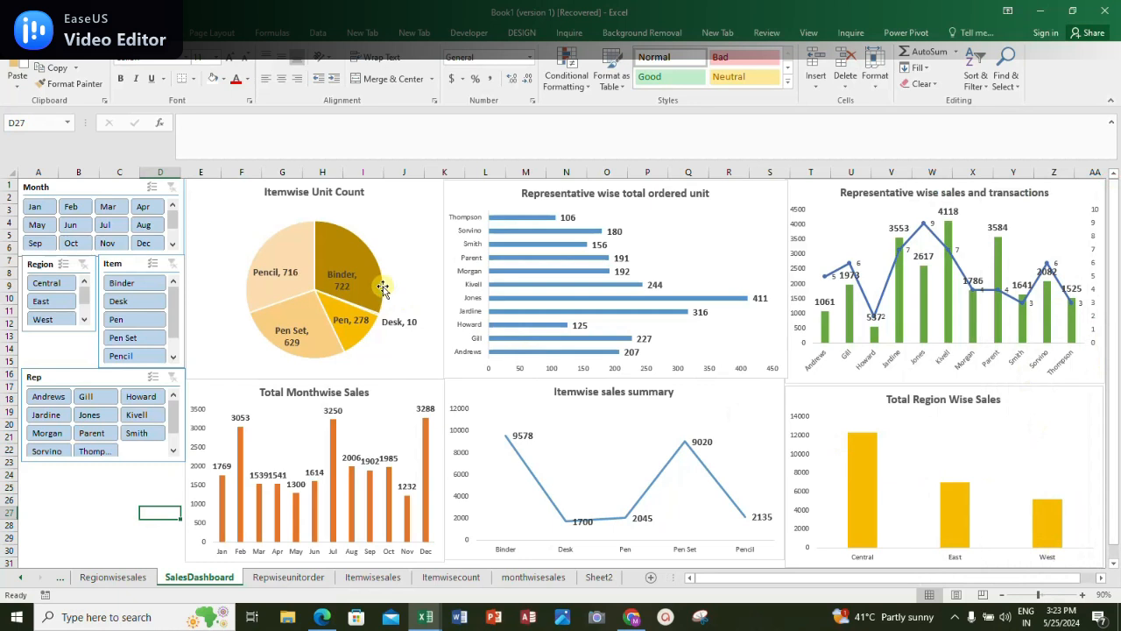
# Test the Month slicer by filtering the dashboard by Jan, Feb, Mar and Apr in turn, then clear the filter
pyautogui.click(36, 208)
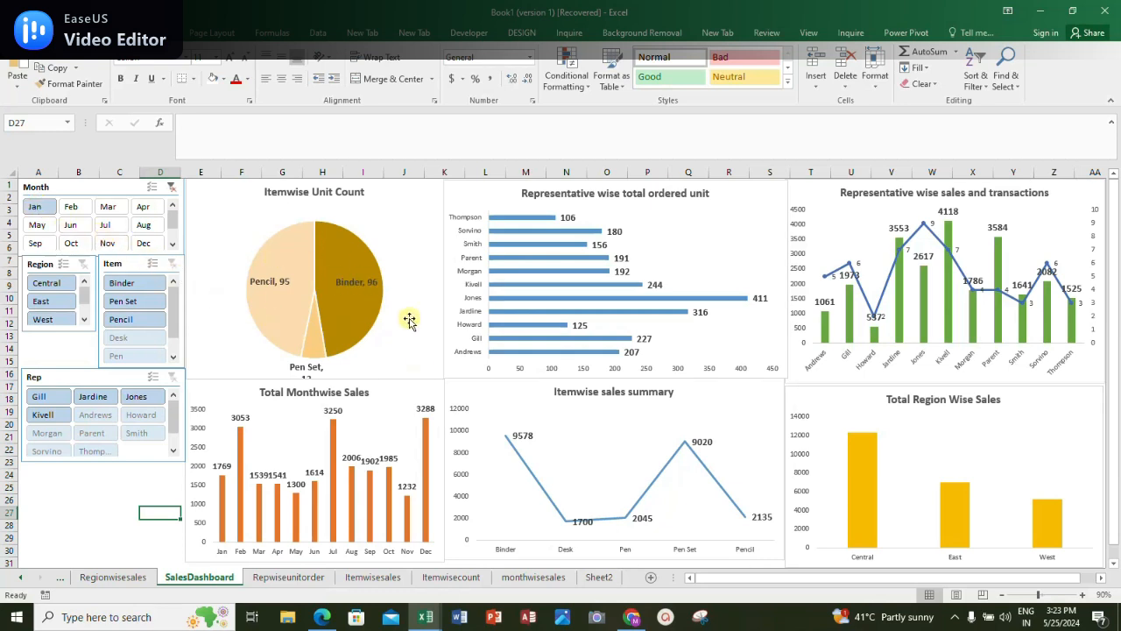
pyautogui.click(84, 212)
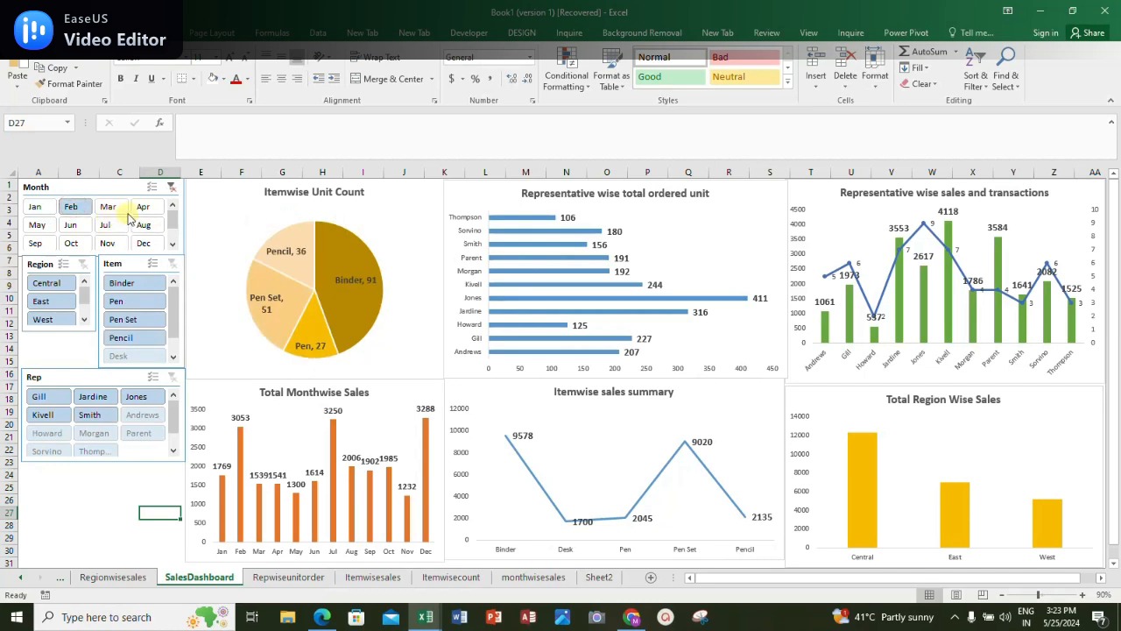
pyautogui.click(114, 210)
pyautogui.click(143, 208)
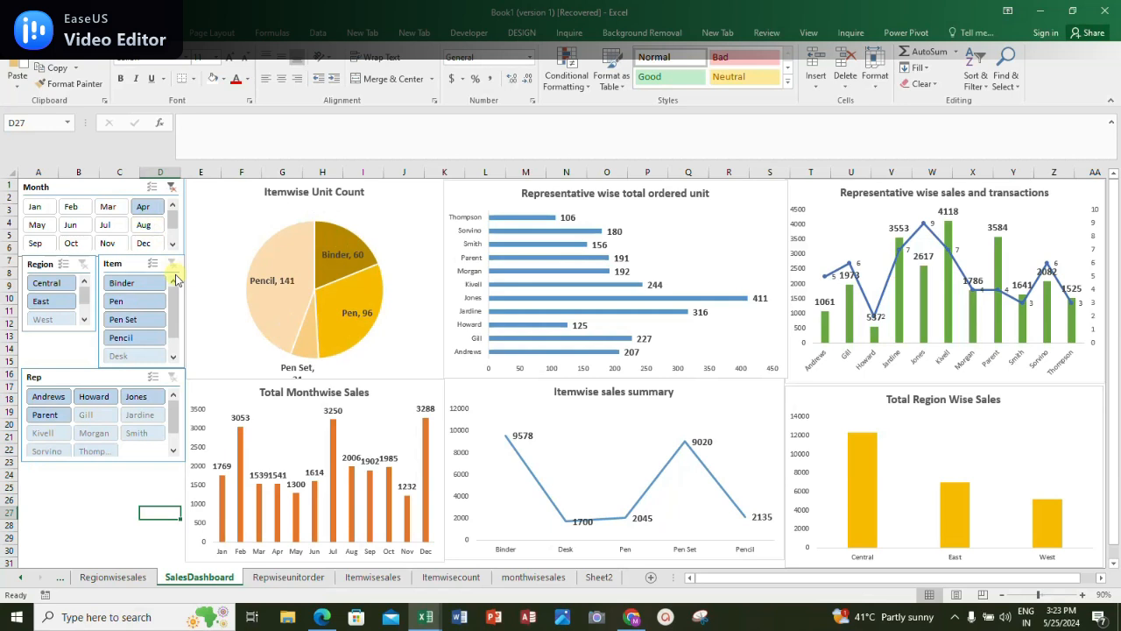
pyautogui.click(172, 187)
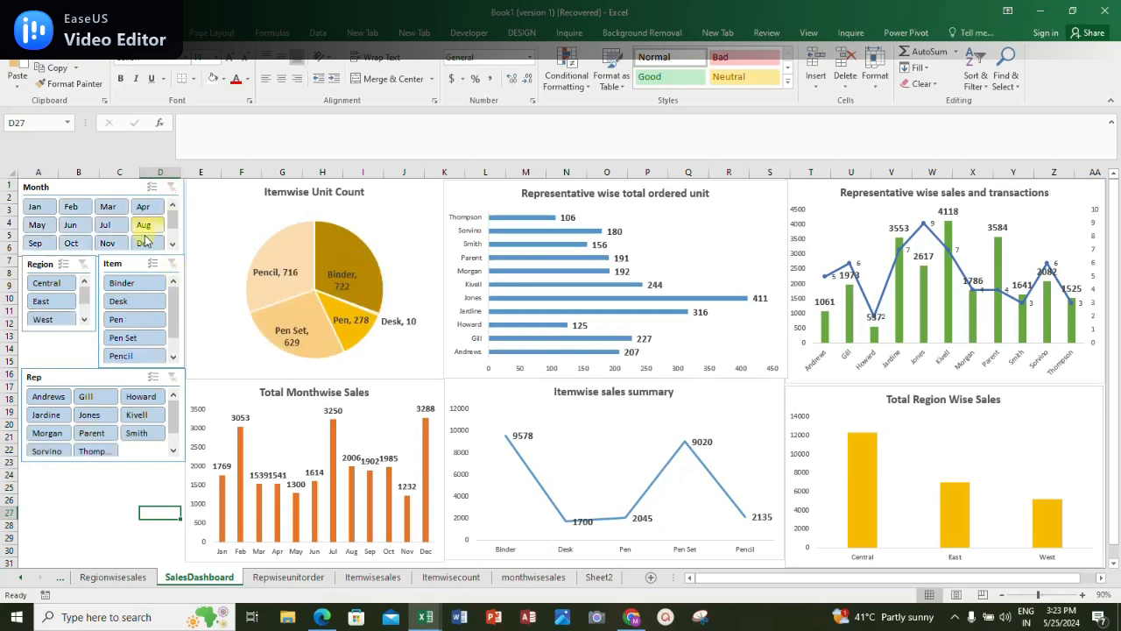
# Connect the Month slicer to the Itemwisesales, monthwisesales, Regionwisesales, Repwisesales and Repwiseunitorder reports as well
pyautogui.rightClick(76, 188)
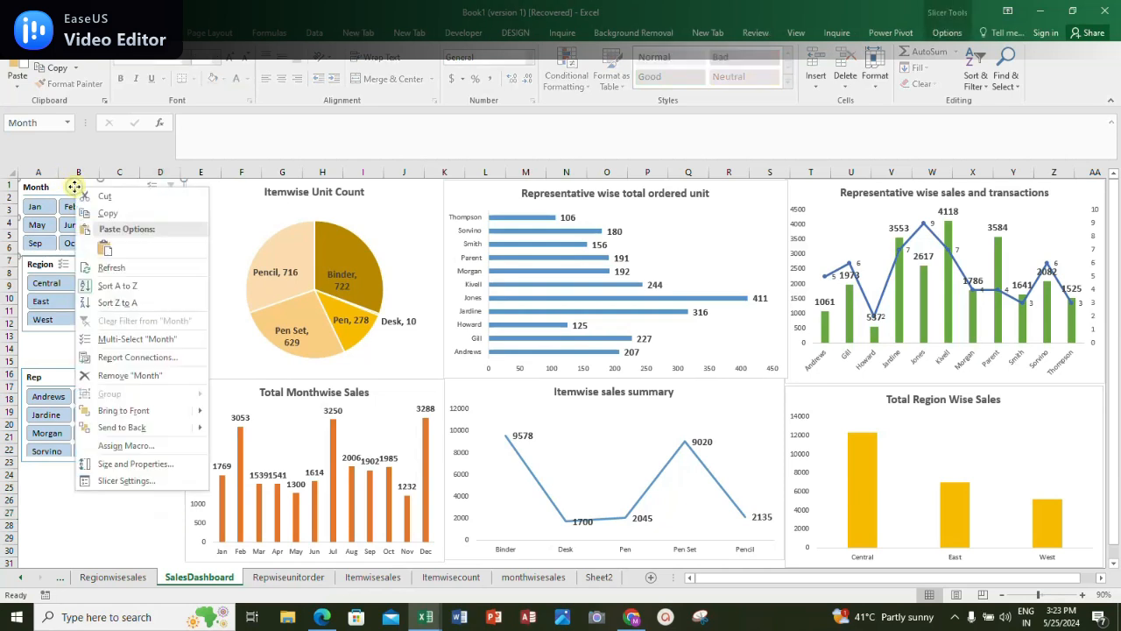
pyautogui.click(140, 357)
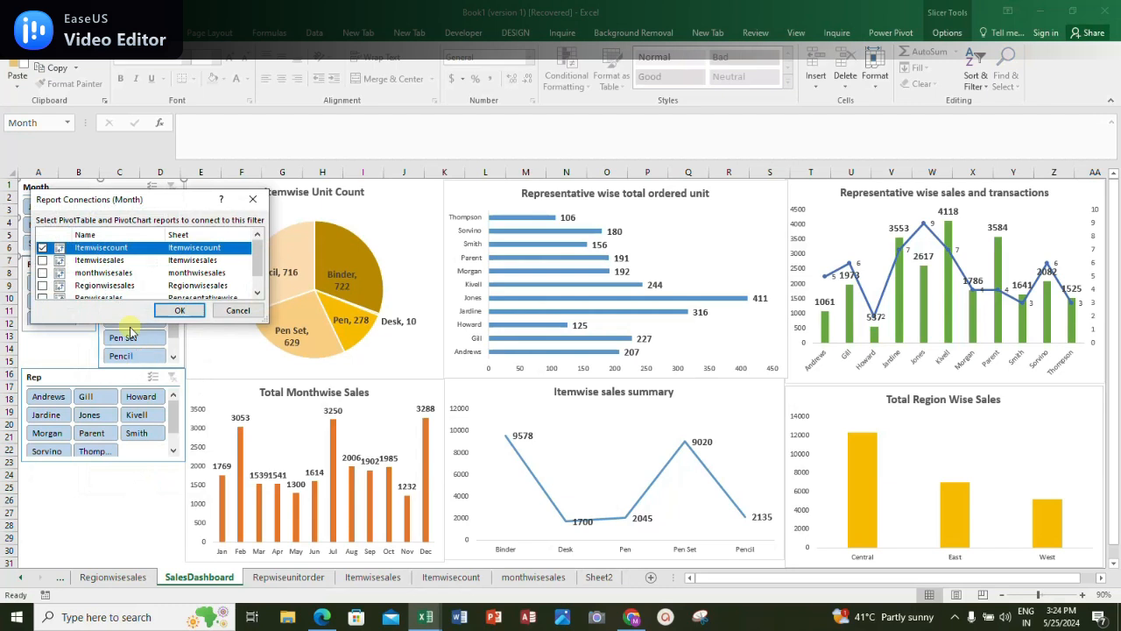
pyautogui.scroll(-2, 147, 278)
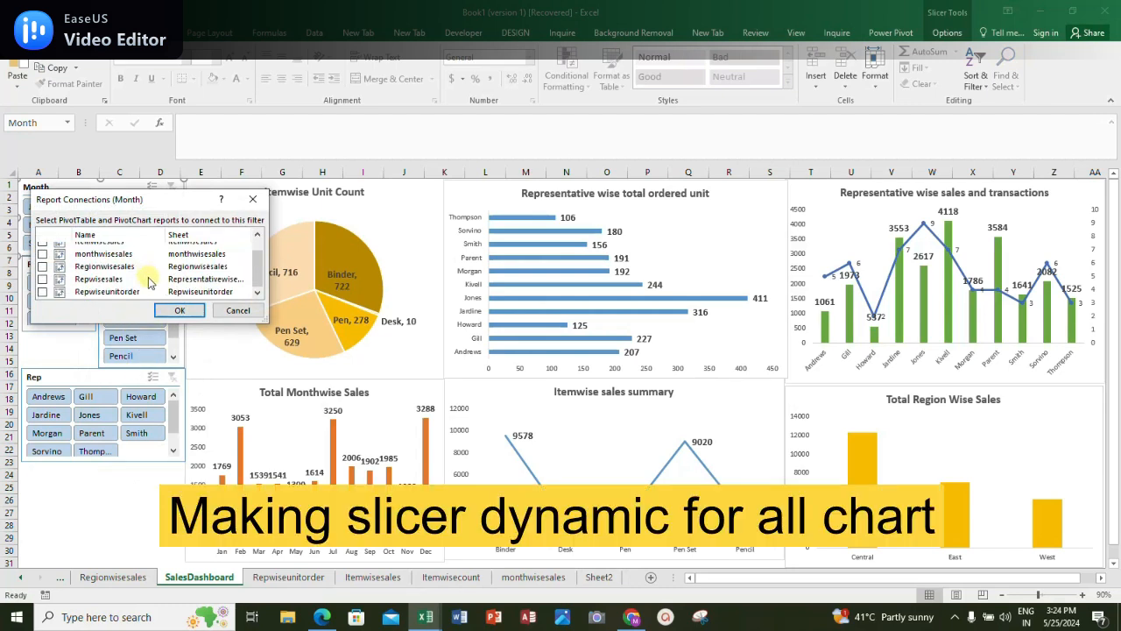
pyautogui.scroll(2, 149, 280)
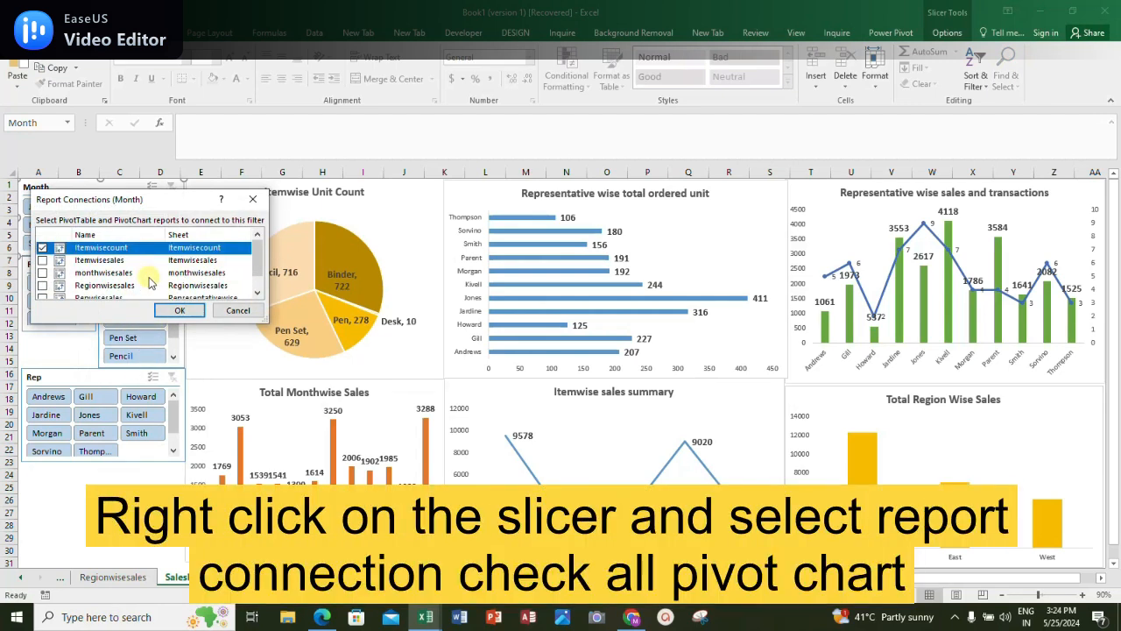
pyautogui.scroll(-2, 92, 278)
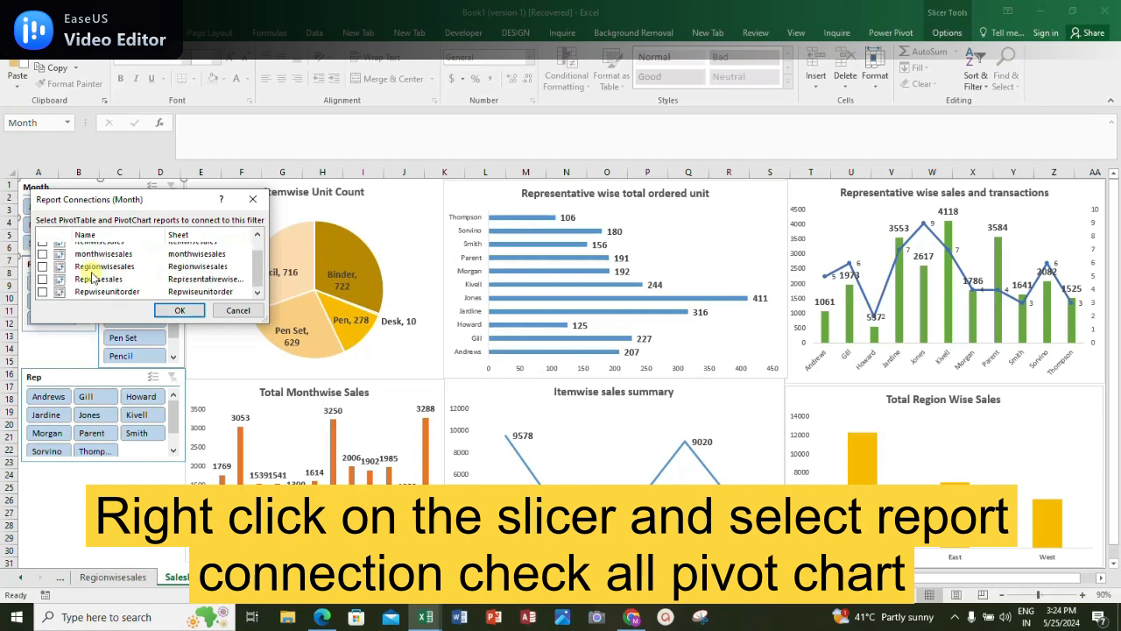
pyautogui.scroll(2, 79, 276)
pyautogui.click(42, 273)
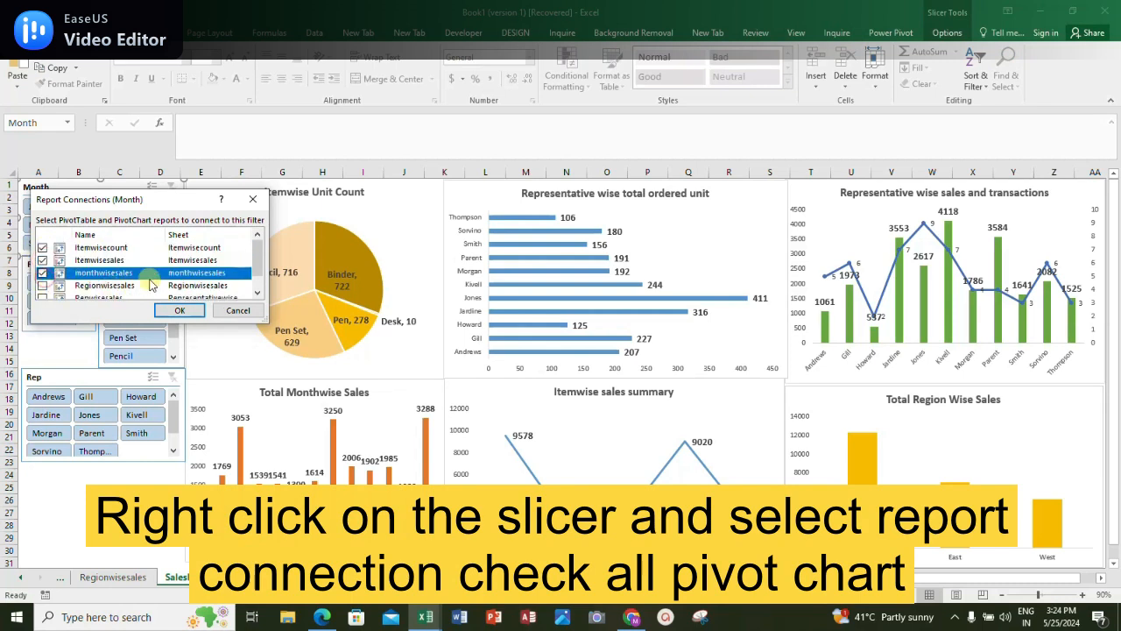
pyautogui.scroll(-1, 79, 280)
pyautogui.click(42, 266)
pyautogui.click(42, 278)
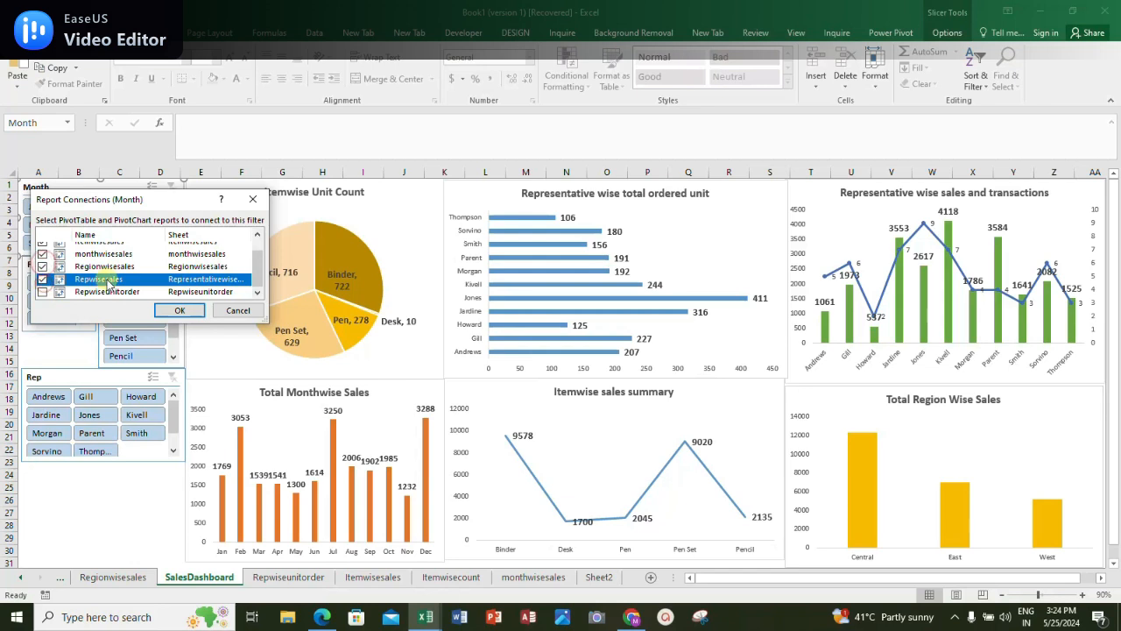
pyautogui.click(42, 292)
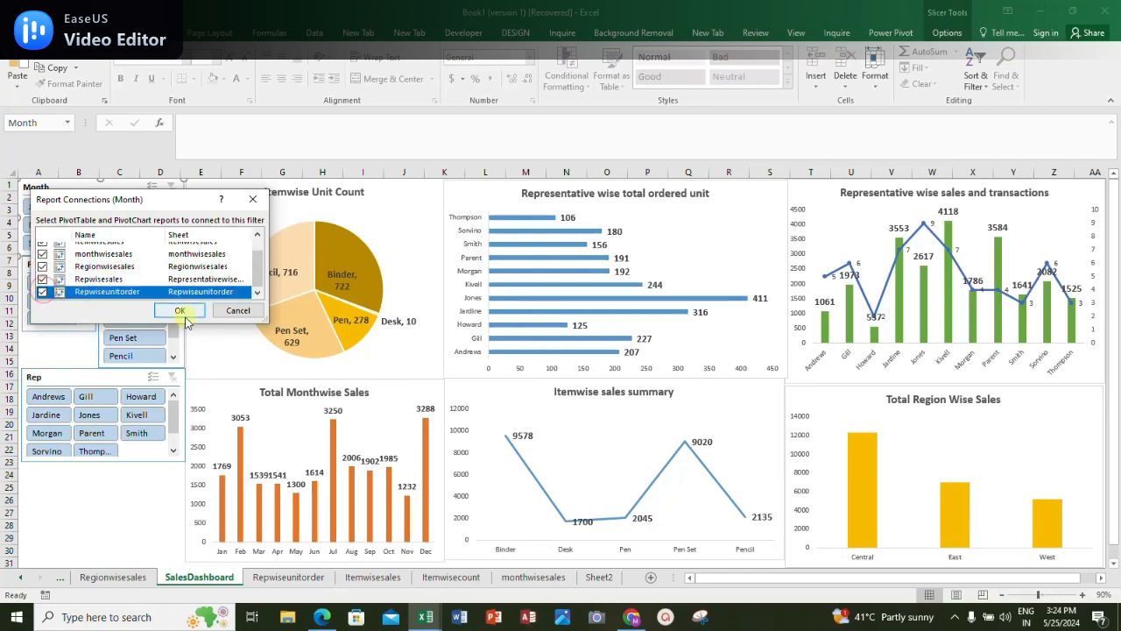
pyautogui.click(181, 311)
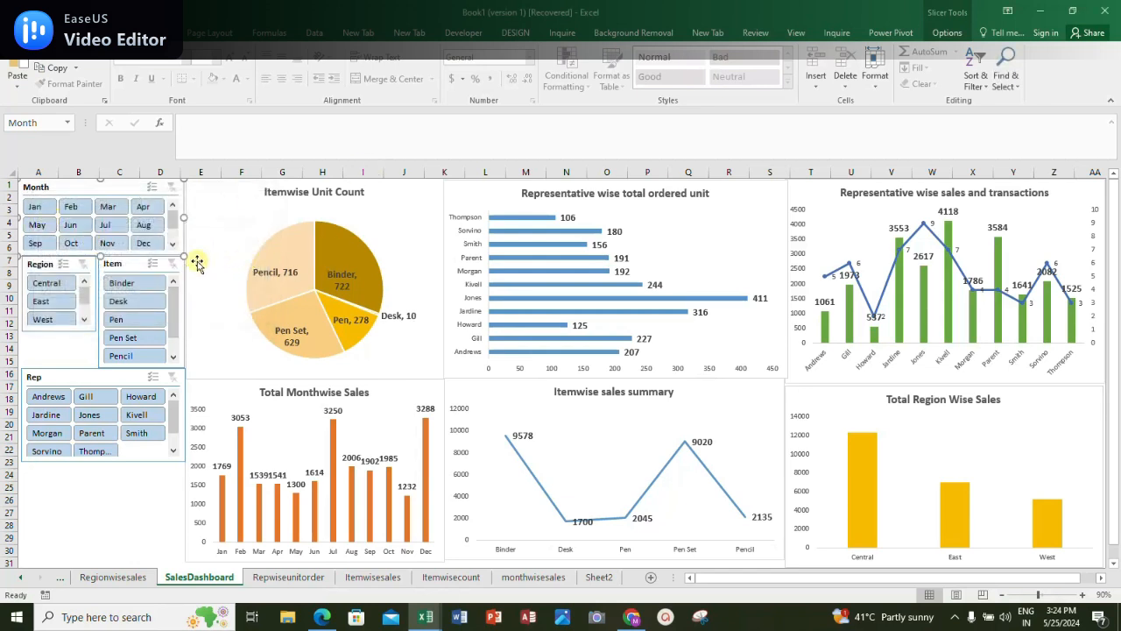
# Connect the Region slicer to the Itemwisesales, monthwisesales, Regionwisesales, Repwisesales and Repwiseunitorder reports as well
pyautogui.rightClick(44, 267)
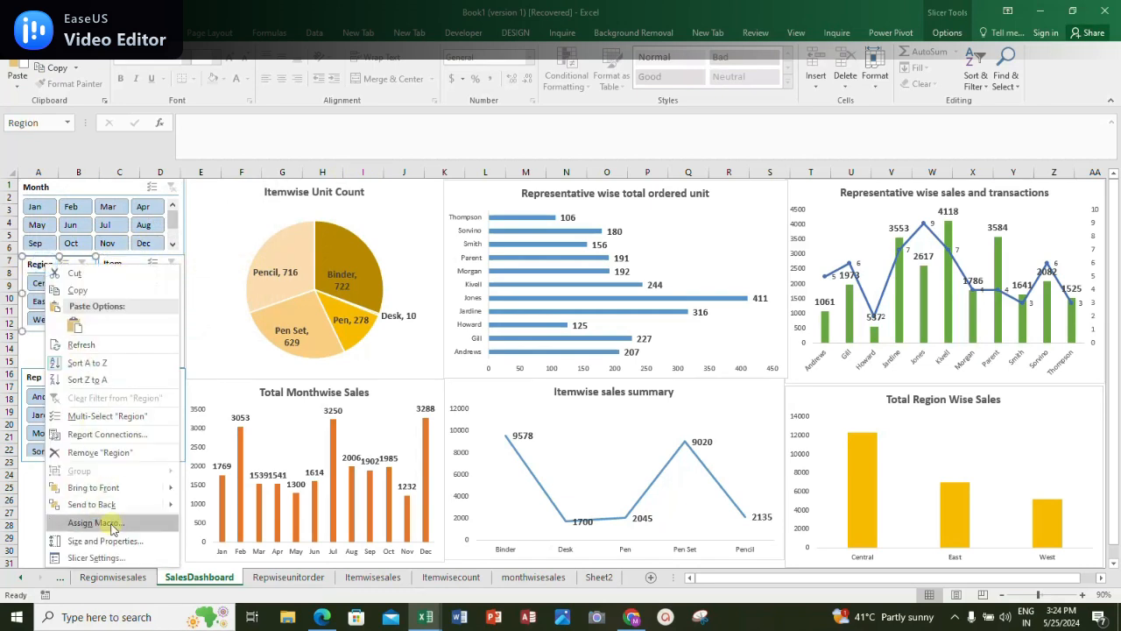
pyautogui.click(107, 434)
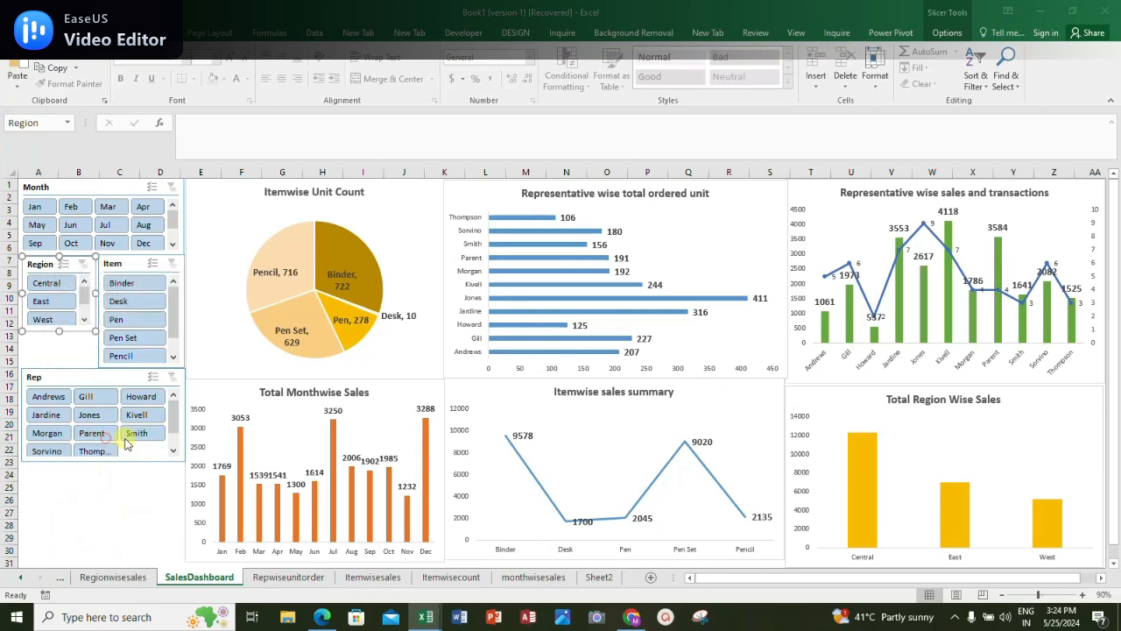
pyautogui.click(43, 260)
pyautogui.click(42, 272)
pyautogui.click(42, 284)
pyautogui.scroll(-1, 68, 288)
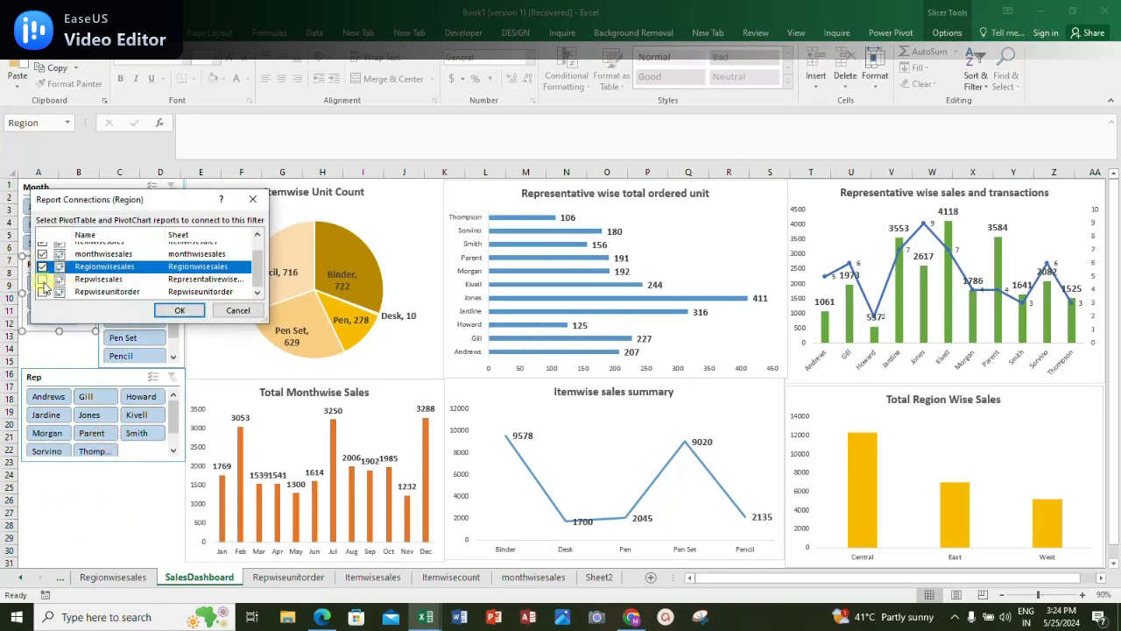
pyautogui.click(42, 279)
pyautogui.click(42, 290)
pyautogui.click(179, 311)
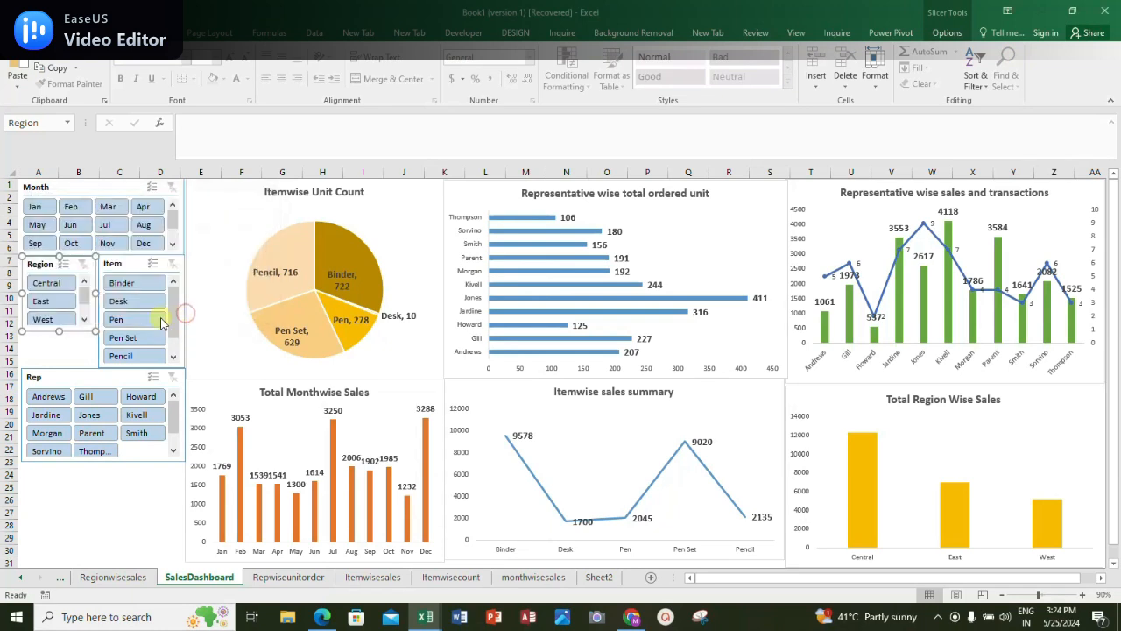
# Connect the Item slicer to the Itemwisesales, monthwisesales, Regionwisesales, Repwisesales and Repwiseunitorder reports as well
pyautogui.rightClick(121, 266)
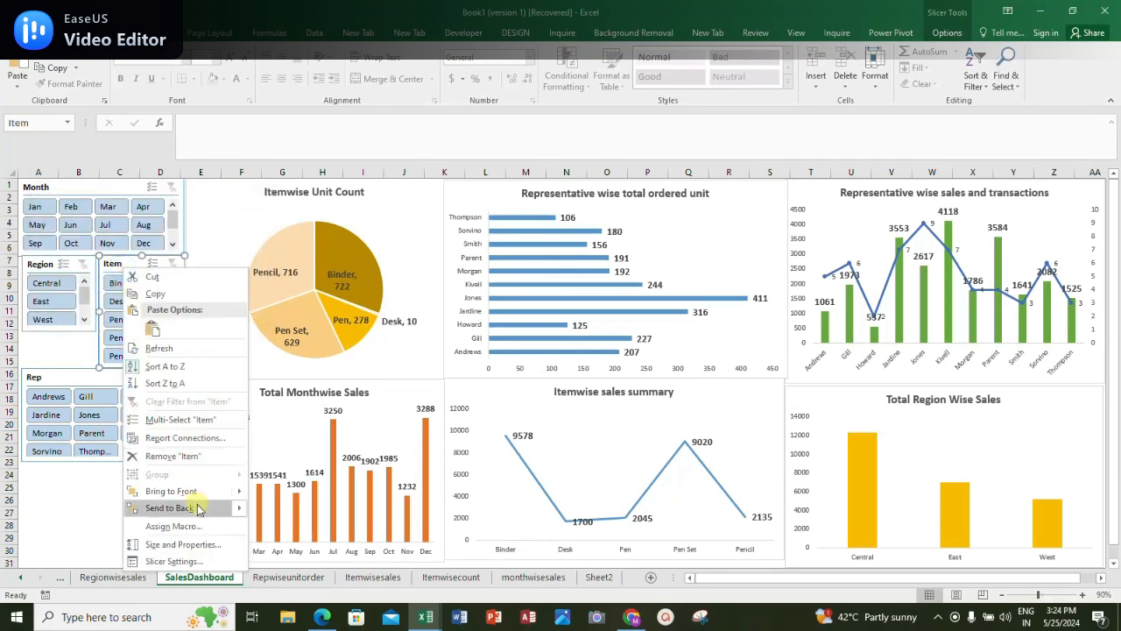
pyautogui.click(175, 437)
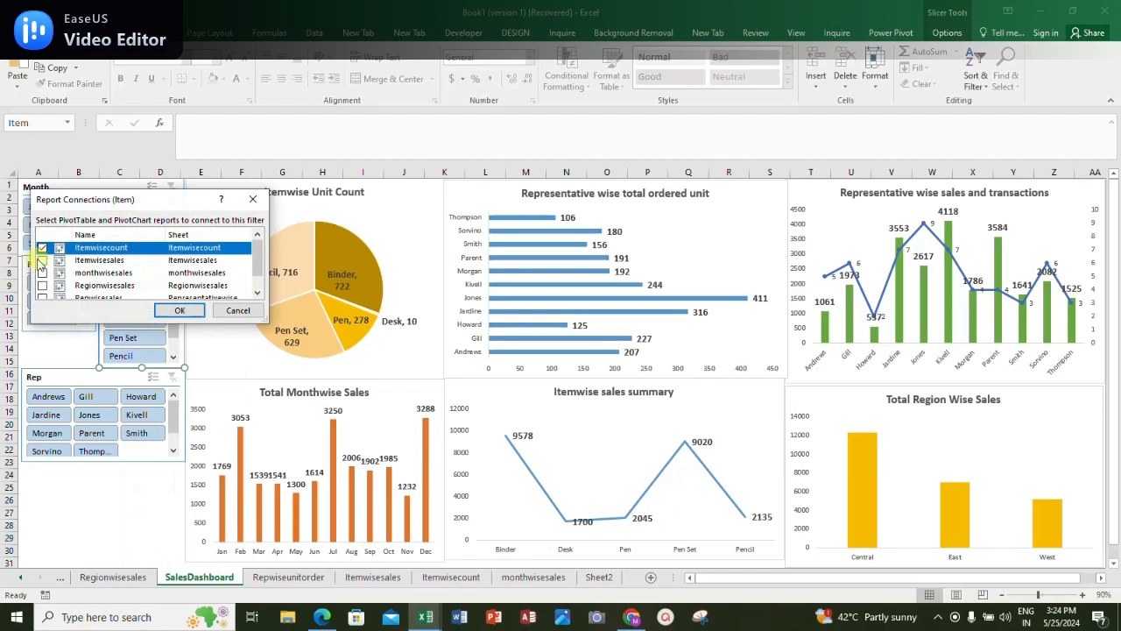
pyautogui.click(43, 261)
pyautogui.click(43, 274)
pyautogui.click(43, 286)
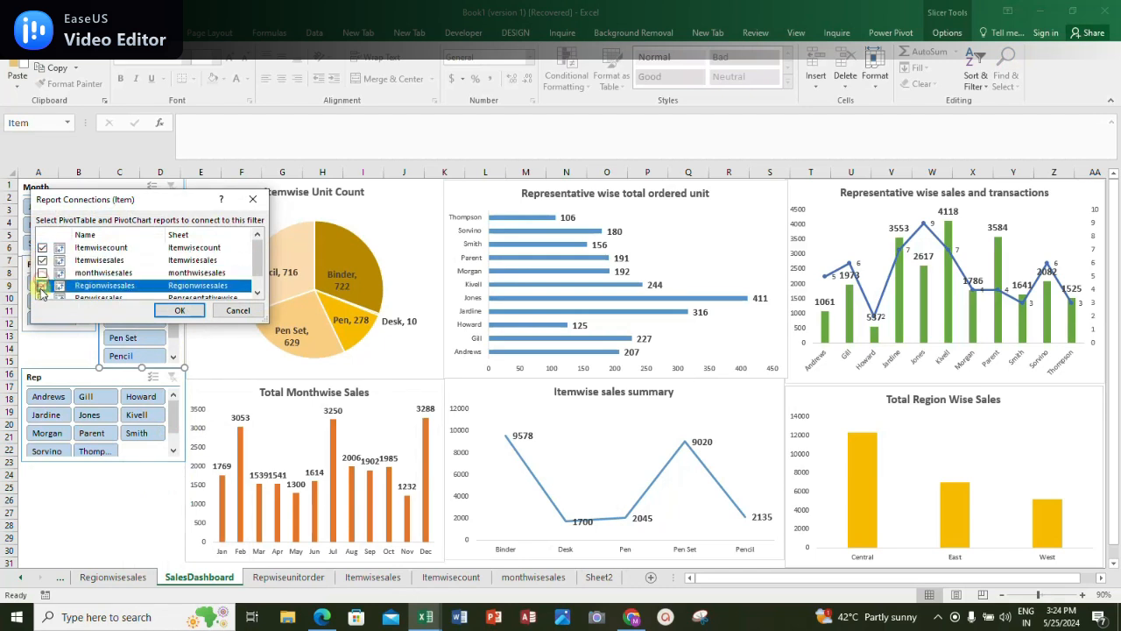
pyautogui.scroll(-1, 117, 296)
pyautogui.click(43, 279)
pyautogui.click(42, 254)
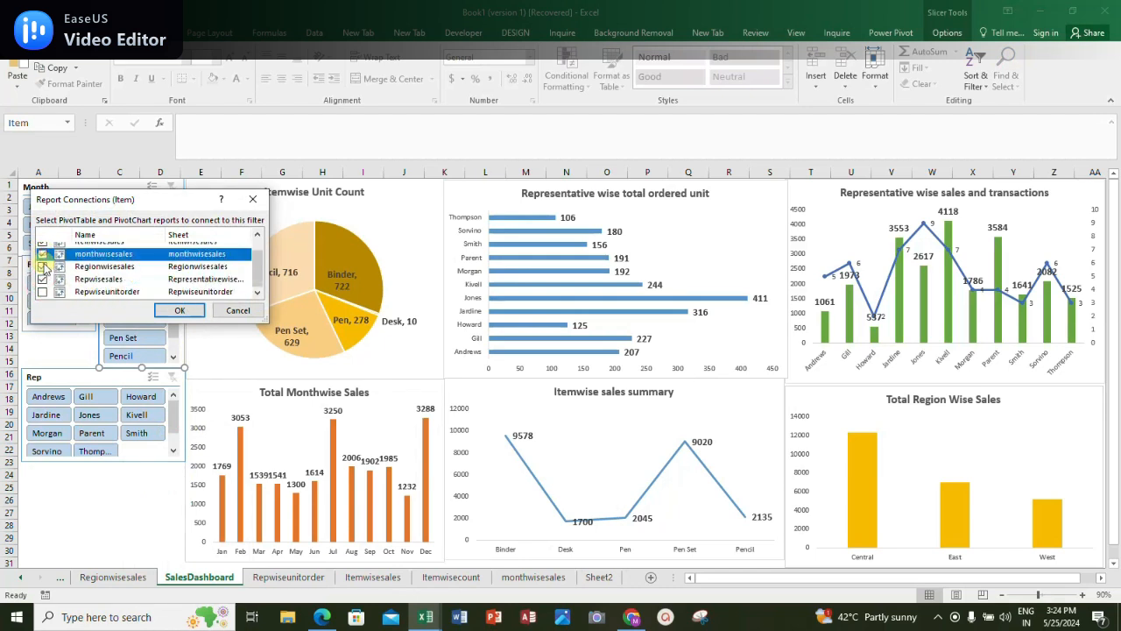
pyautogui.click(43, 291)
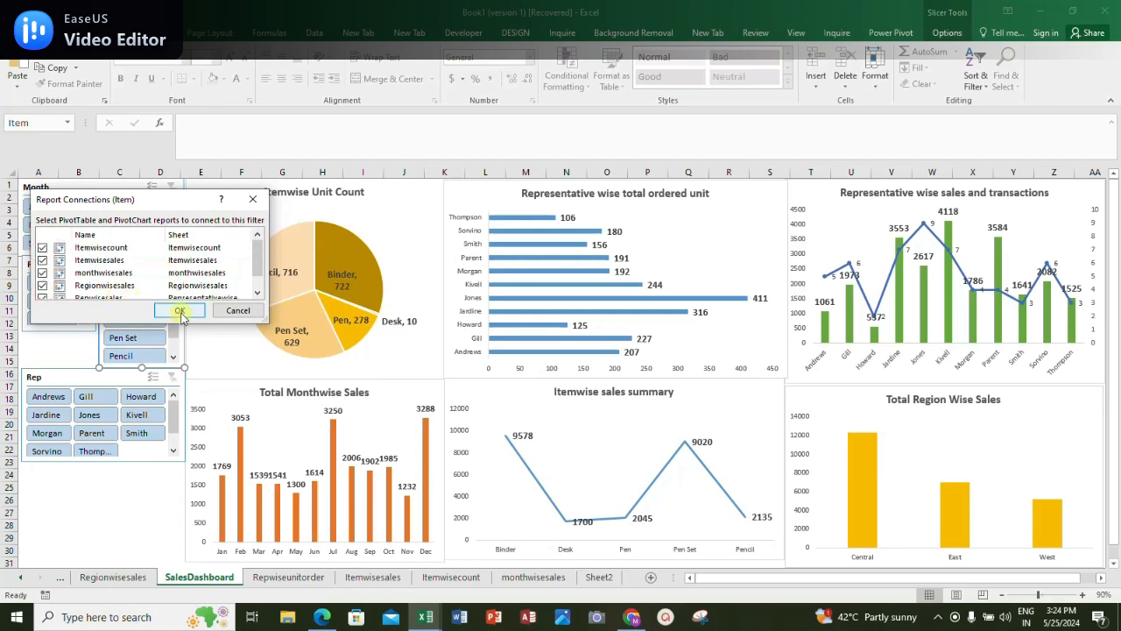
pyautogui.click(178, 311)
# Connect the Rep slicer to the Itemwisesales, monthwisesales, Regionwisesales, Repwisesales and Repwiseunitorder reports as well
pyautogui.rightClick(54, 379)
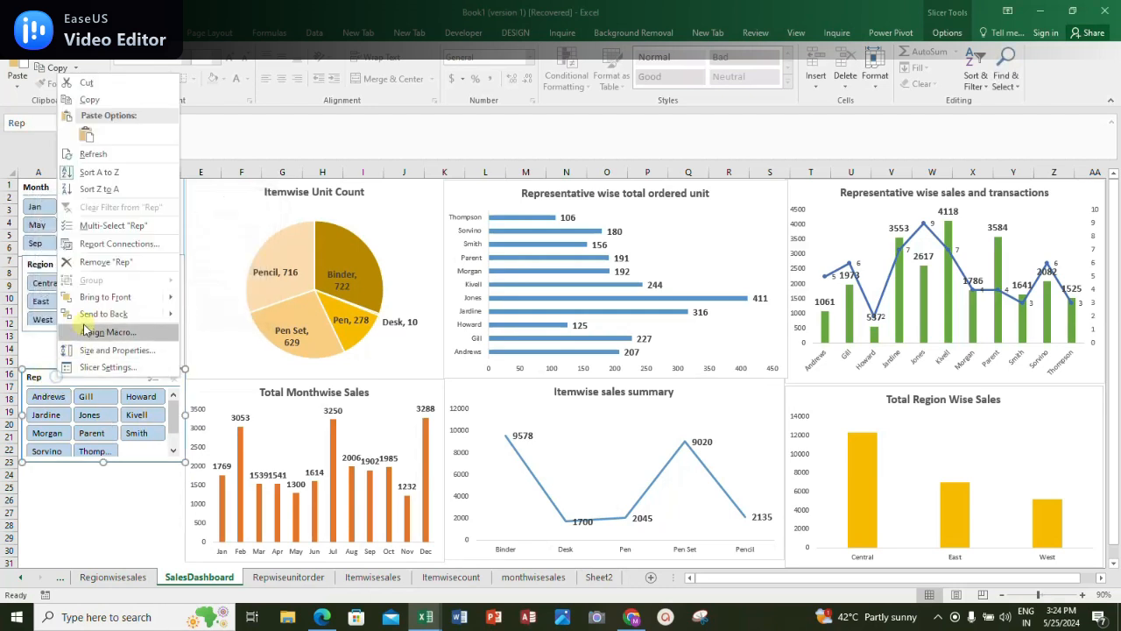
pyautogui.click(119, 244)
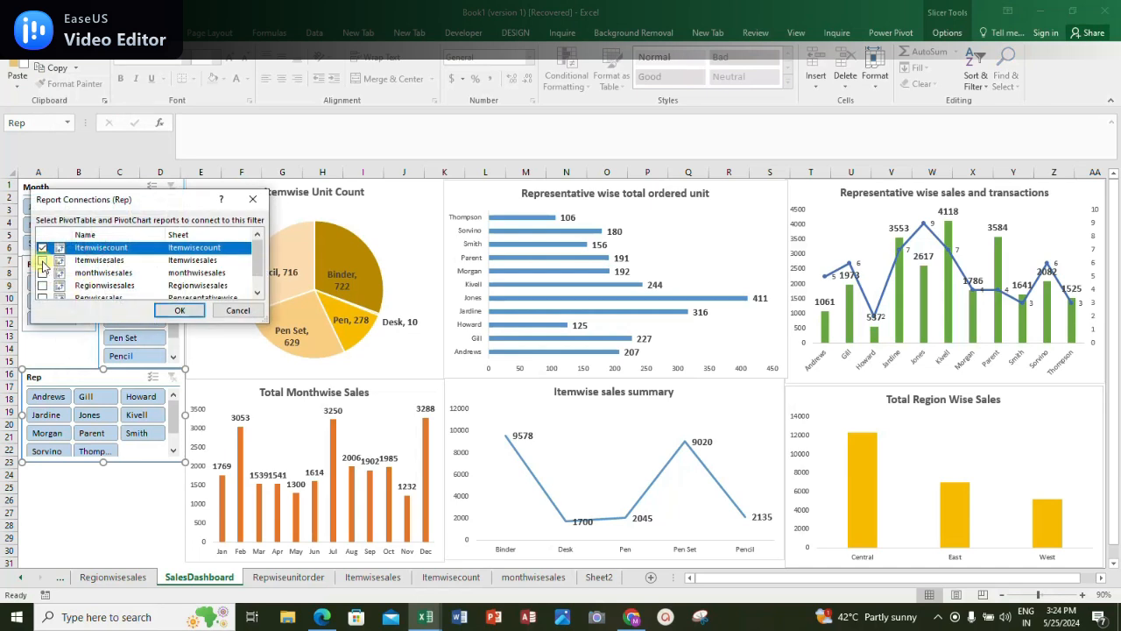
pyautogui.click(42, 260)
pyautogui.click(42, 272)
pyautogui.click(42, 284)
pyautogui.scroll(-1, 54, 286)
pyautogui.click(42, 279)
pyautogui.click(42, 291)
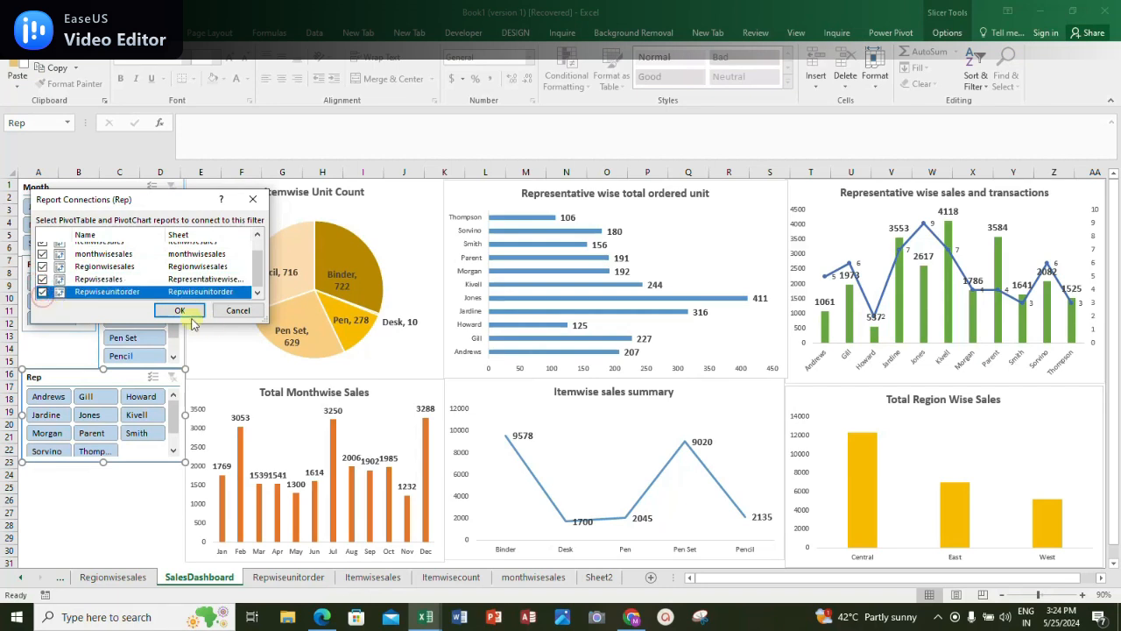
pyautogui.click(183, 312)
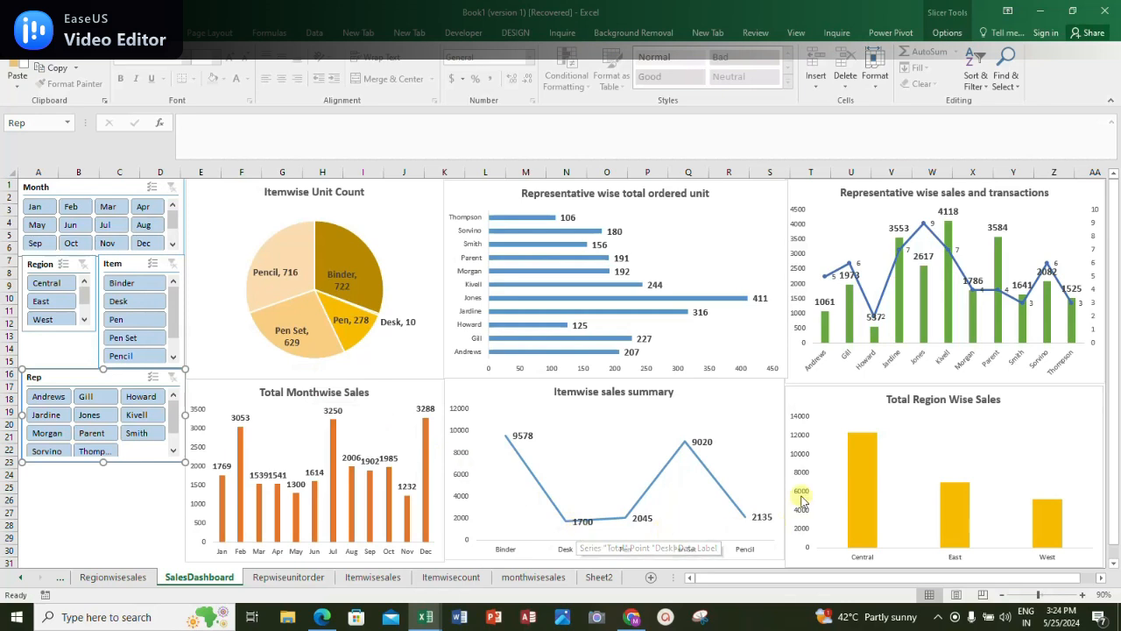
# Add data labels to the columns of the Total Region Wise Sales chart and format them as bold, size 11
pyautogui.click(851, 439)
pyautogui.rightClick(852, 440)
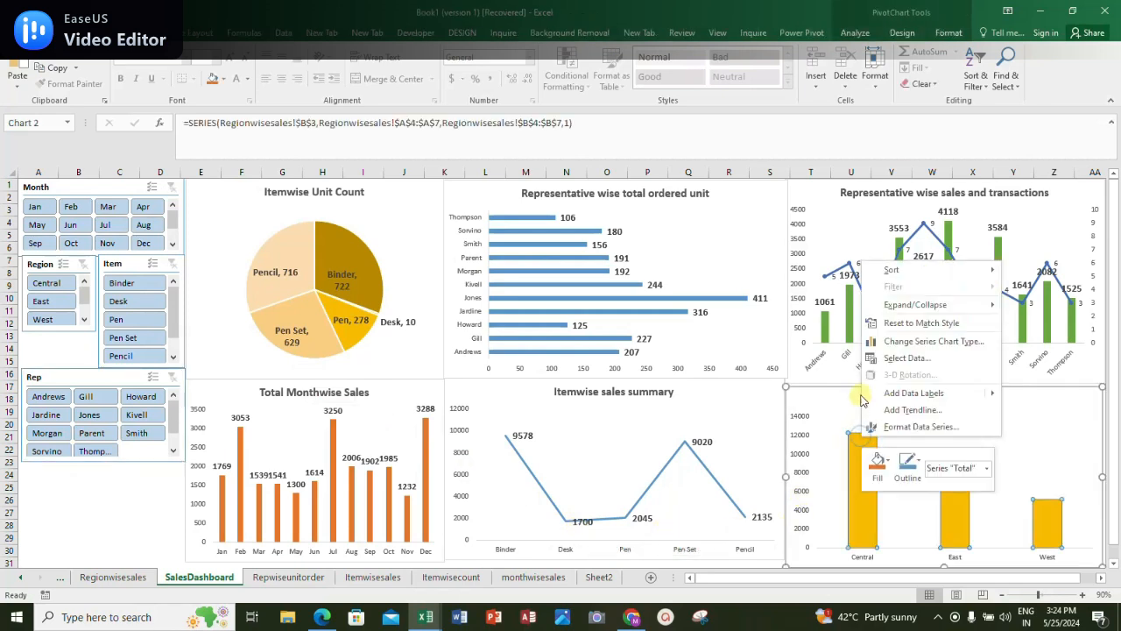
pyautogui.click(895, 392)
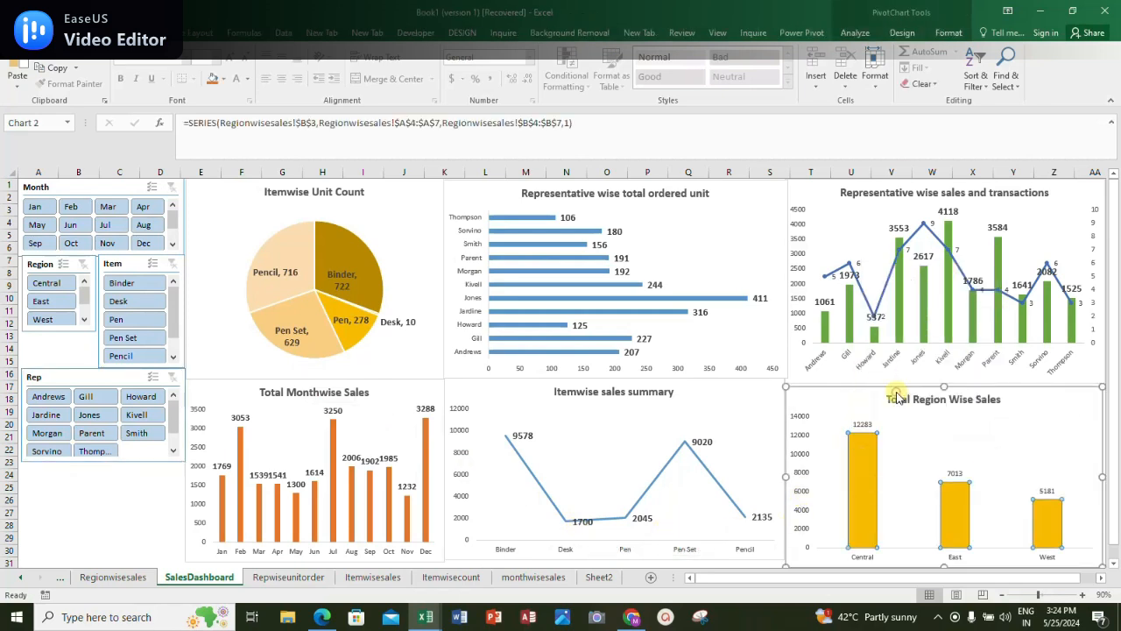
pyautogui.click(862, 425)
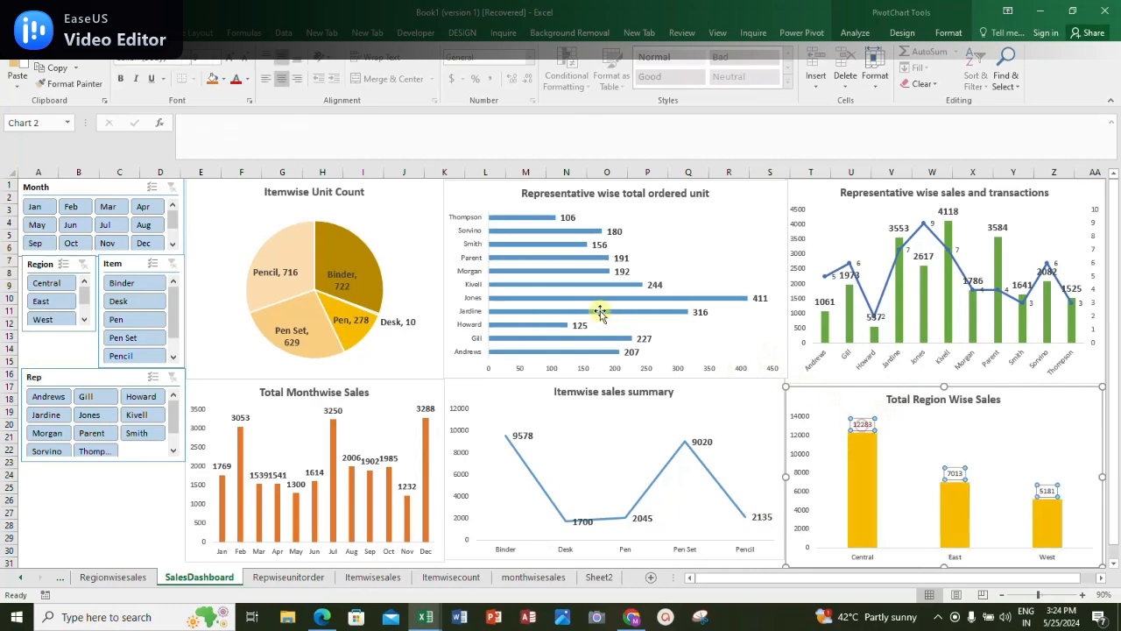
pyautogui.click(222, 58)
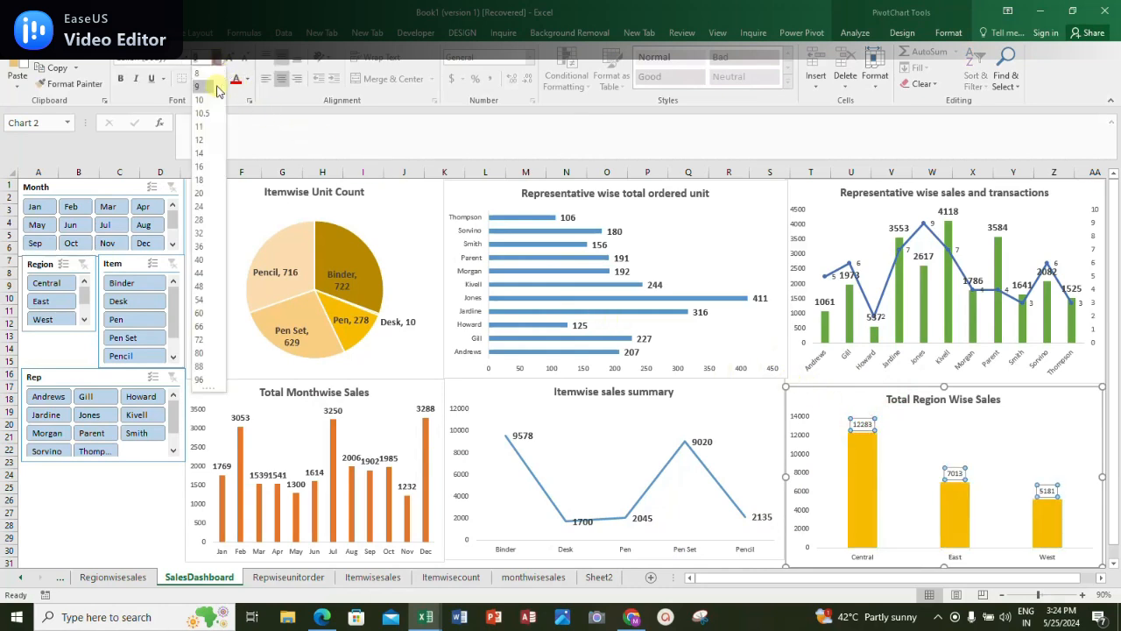
pyautogui.click(200, 127)
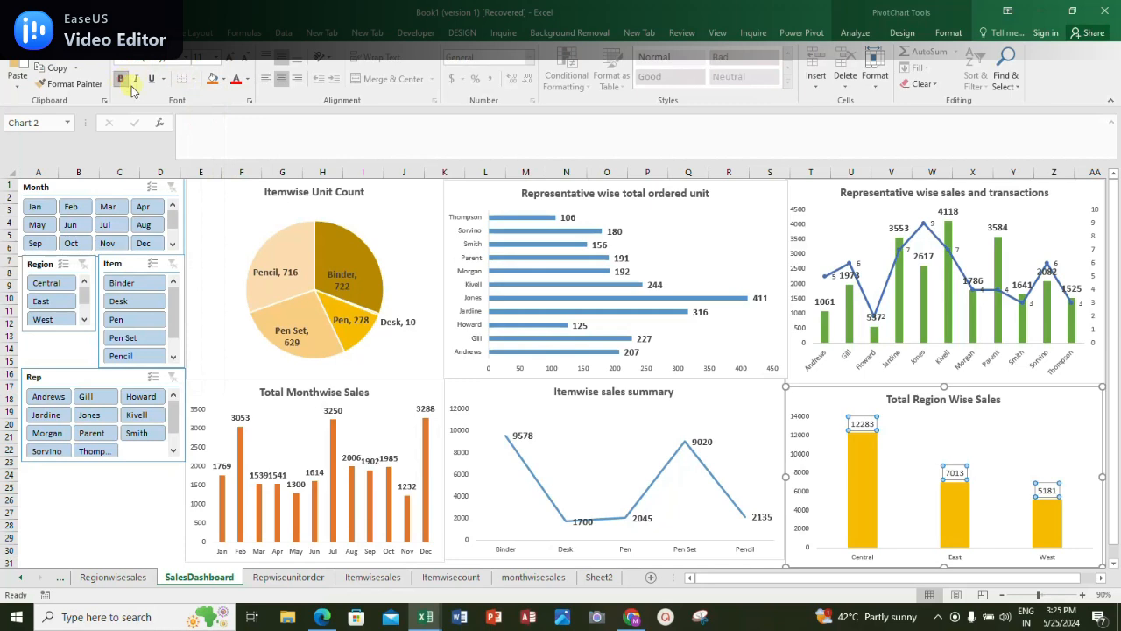
pyautogui.click(424, 215)
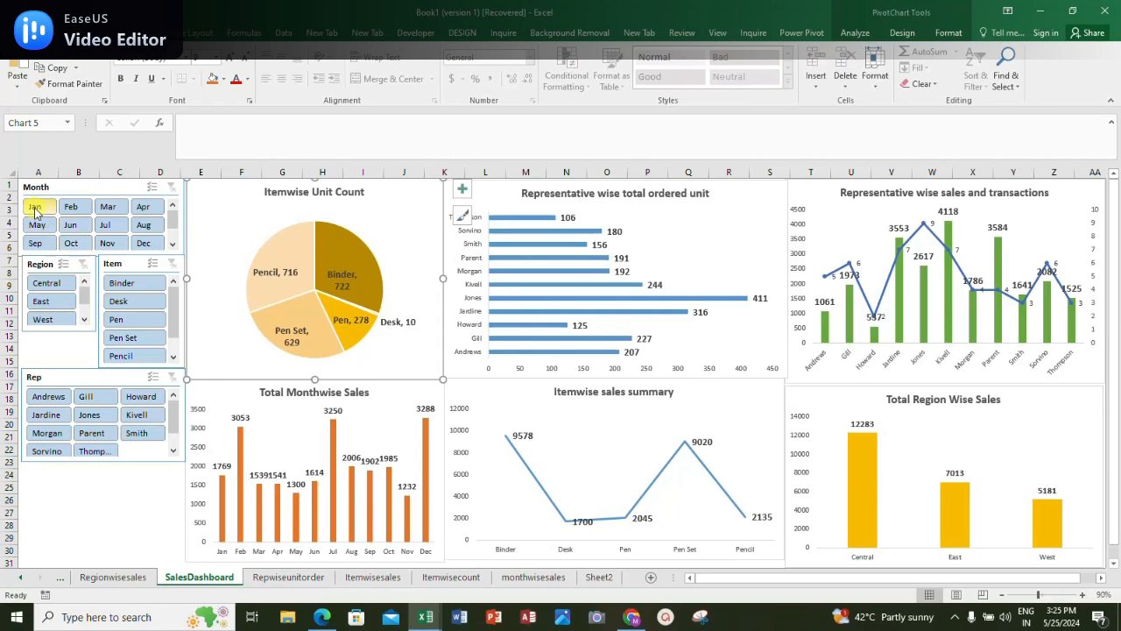
# Filter the dashboard by Jan with the Month slicer and examine how all six charts respond
pyautogui.click(34, 208)
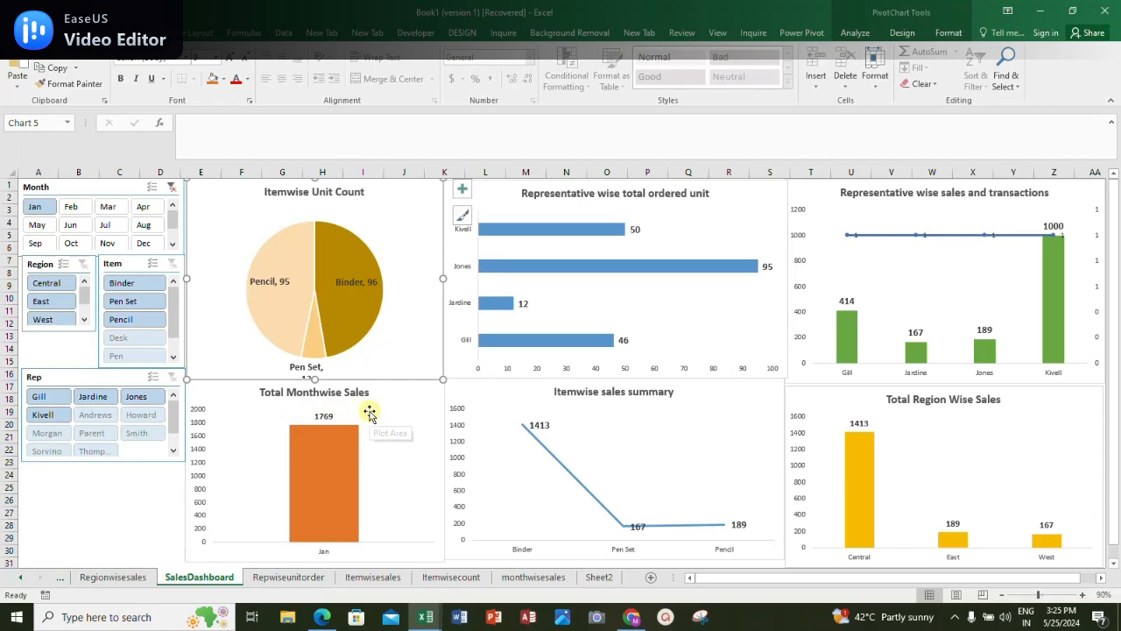
pyautogui.scroll(-1, 391, 522)
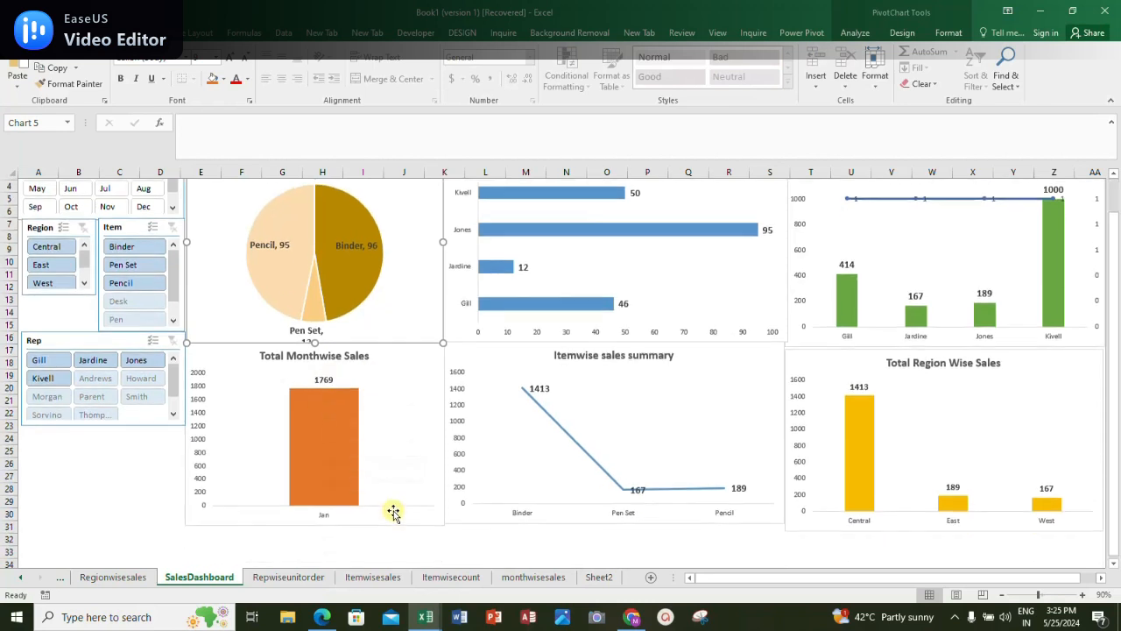
pyautogui.scroll(1, 393, 512)
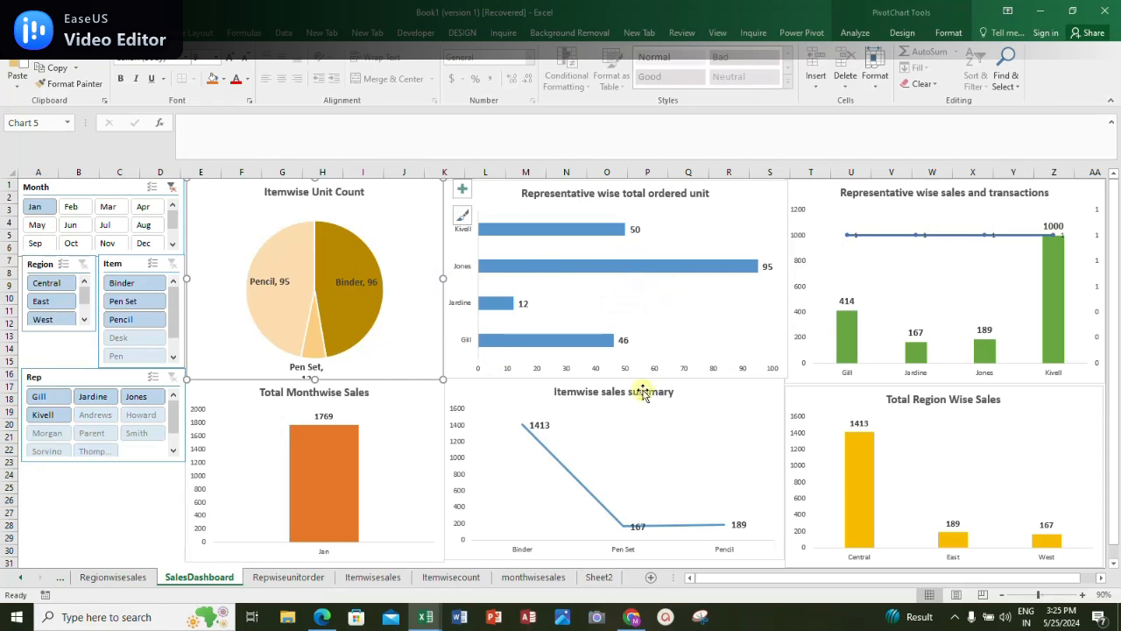
pyautogui.scroll(-1, 653, 454)
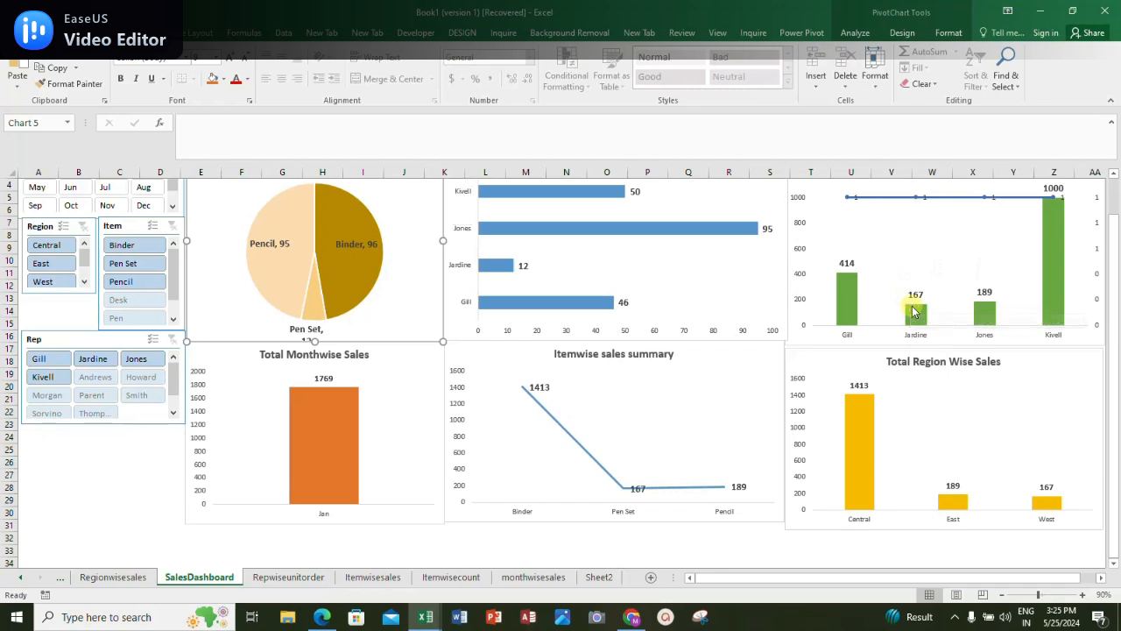
pyautogui.scroll(1, 916, 263)
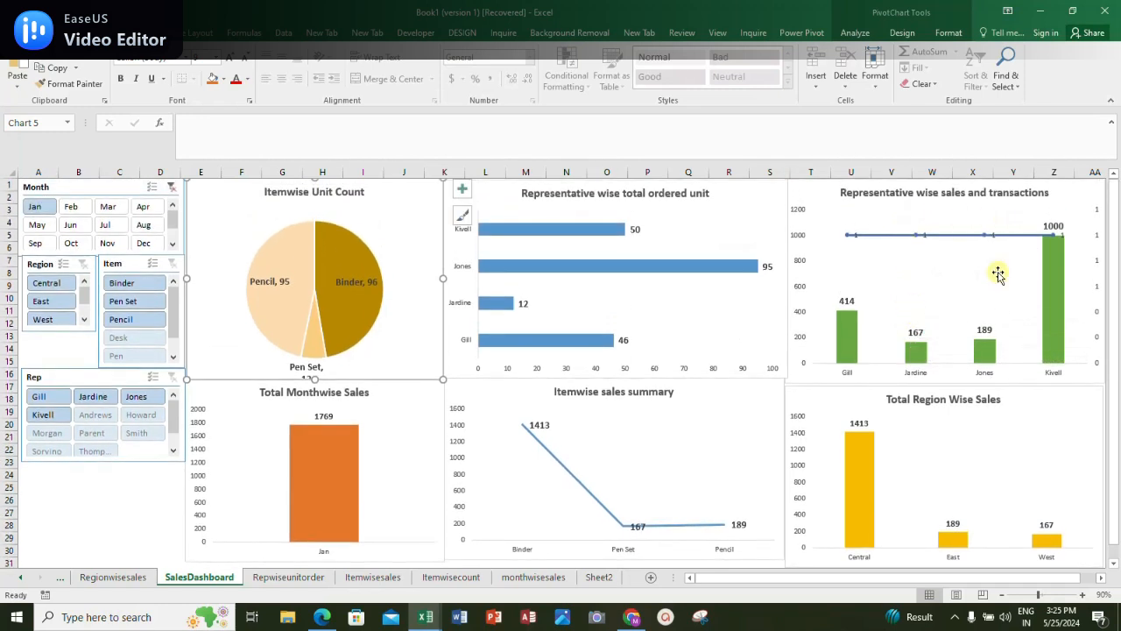
pyautogui.scroll(-2, 993, 364)
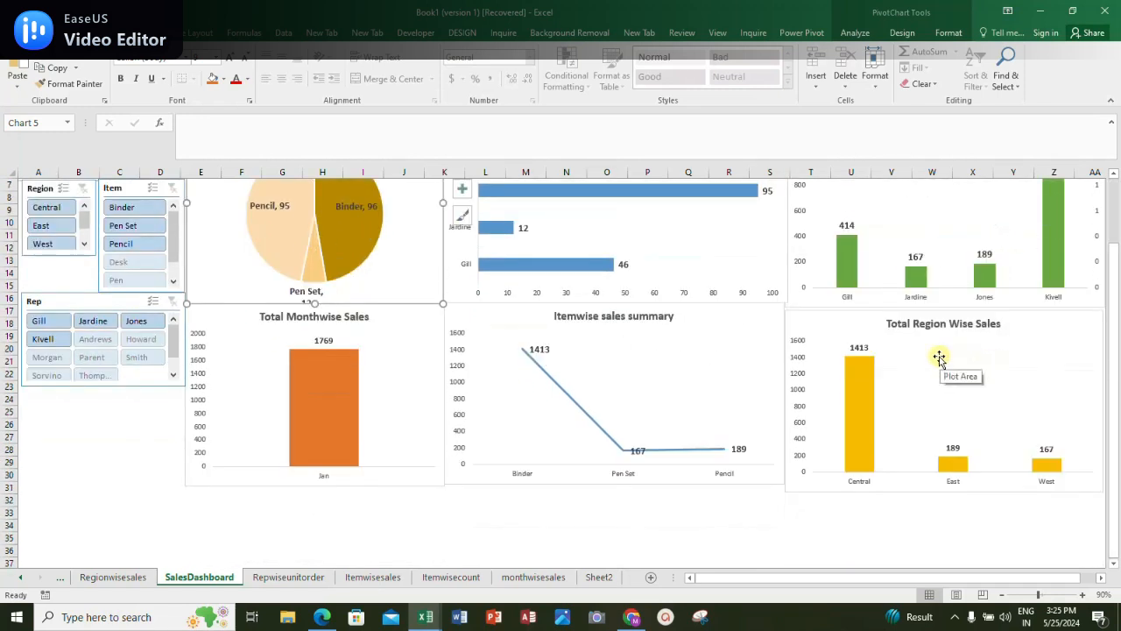
pyautogui.scroll(2, 918, 363)
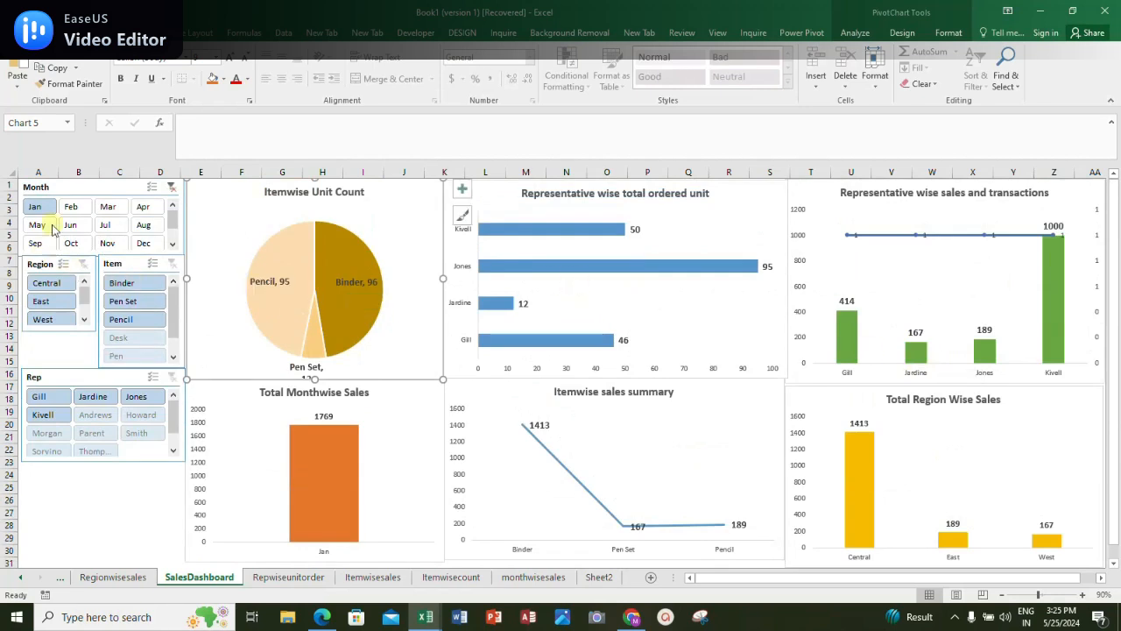
# Filter the dashboard by Feb, Mar, Apr, May, Jun and Jul in turn, then clear the Month filter
pyautogui.click(74, 207)
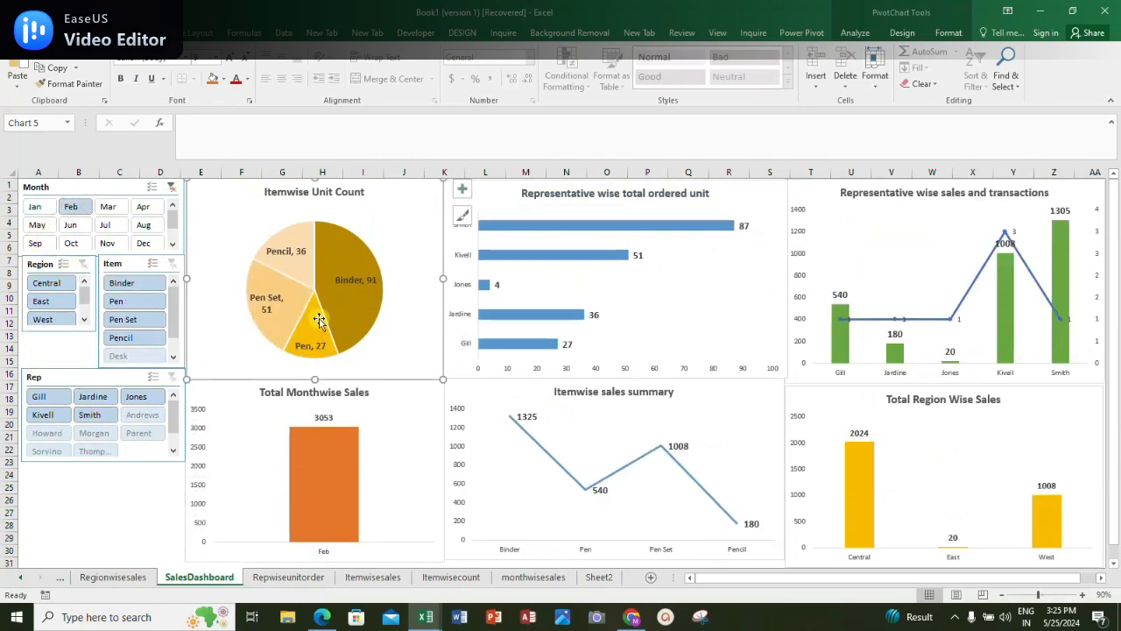
pyautogui.click(115, 208)
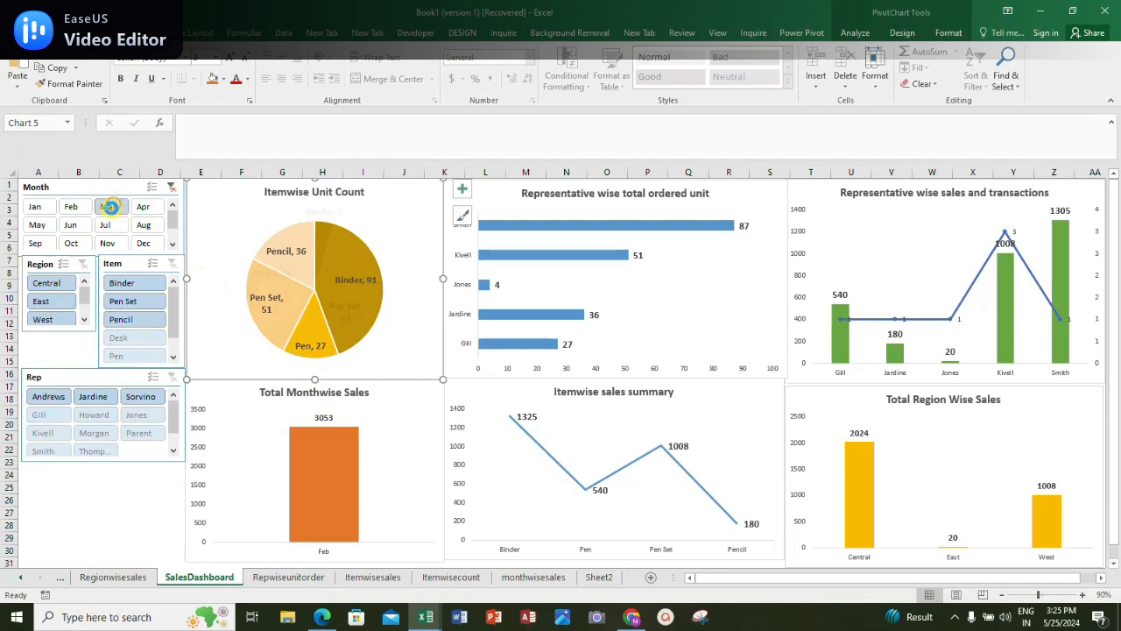
pyautogui.click(138, 211)
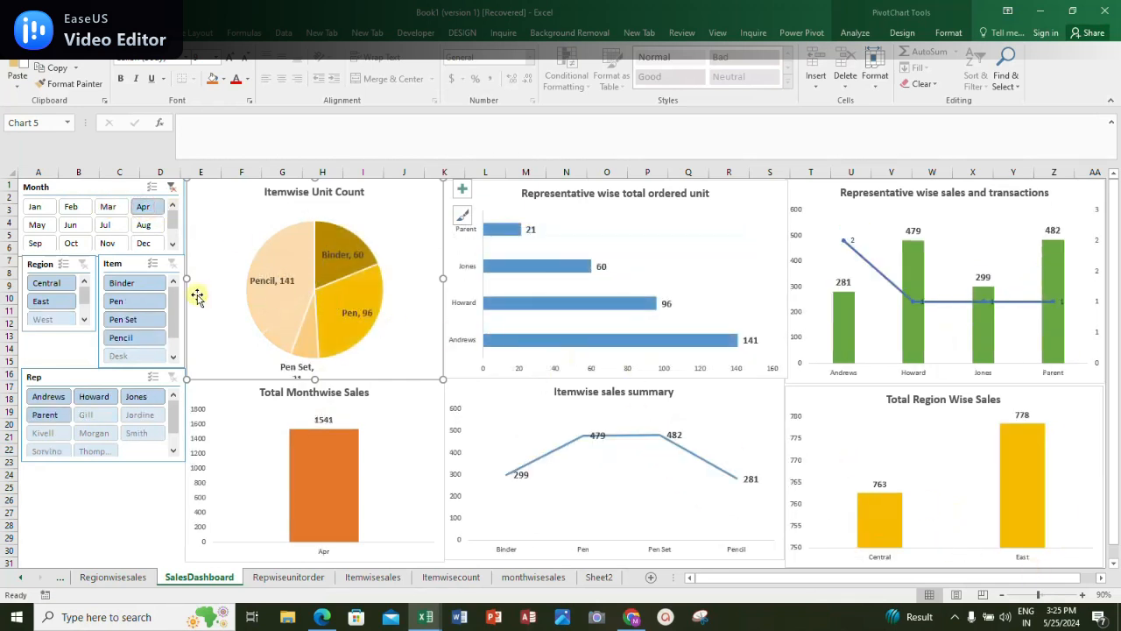
pyautogui.click(35, 226)
pyautogui.click(76, 226)
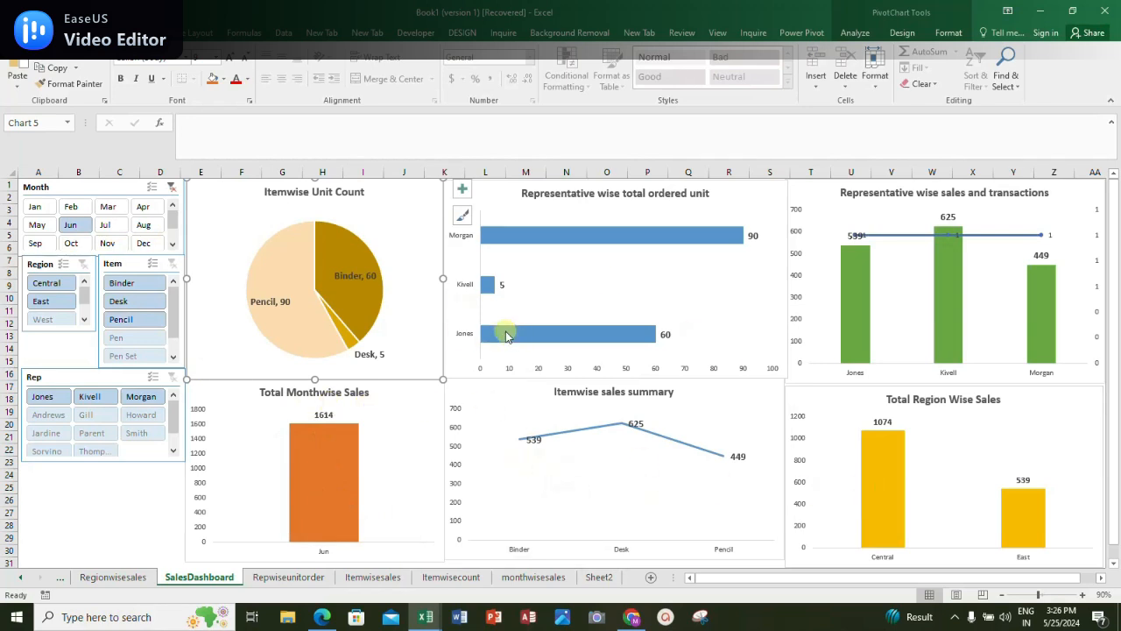
pyautogui.click(114, 228)
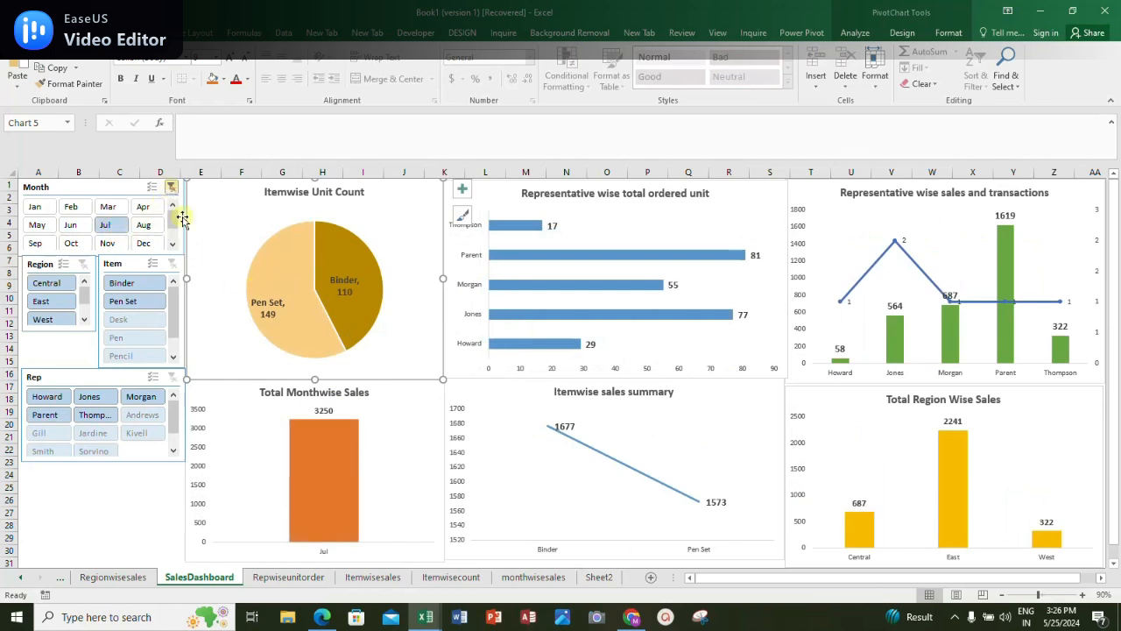
pyautogui.click(173, 190)
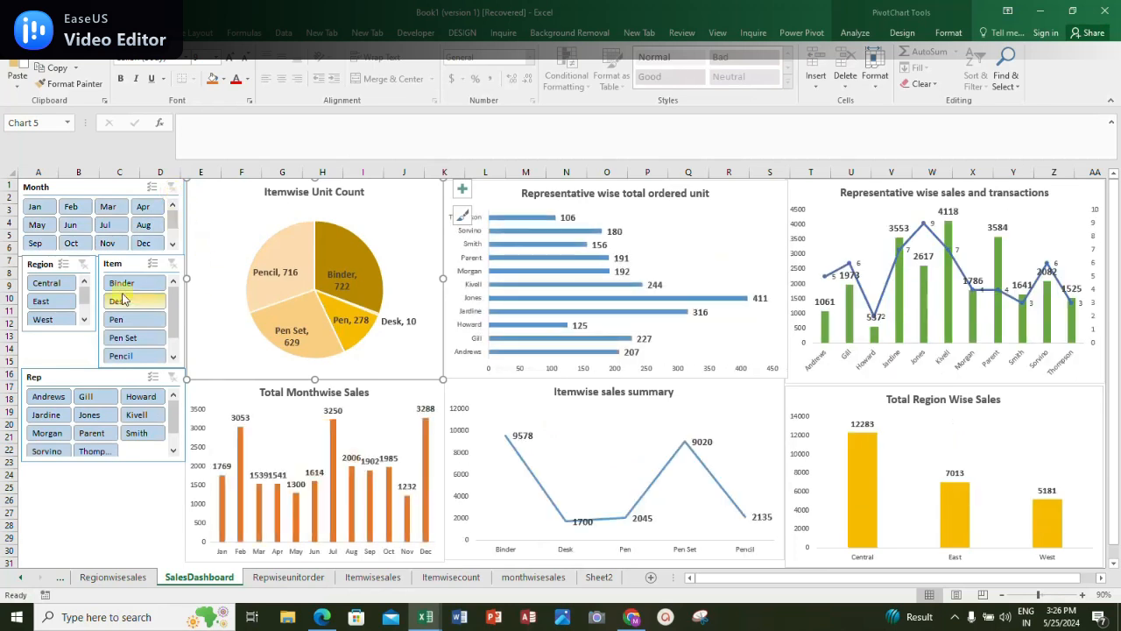
# Test the Region slicer by filtering the dashboard by Central, East and West in turn, then clear the Region filter
pyautogui.click(46, 284)
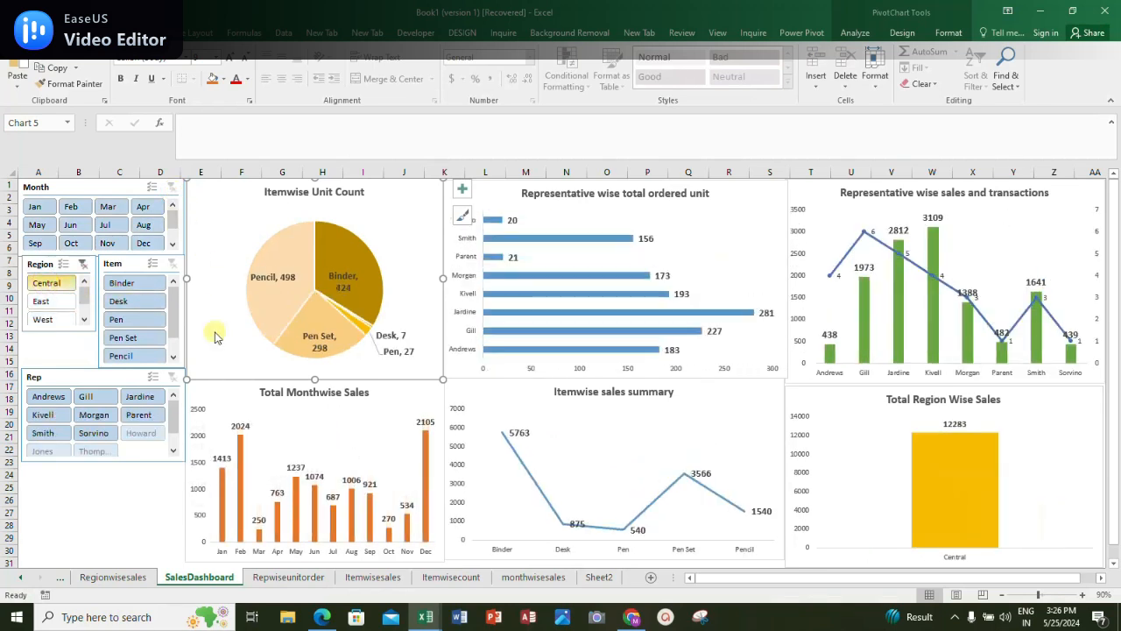
pyautogui.click(55, 301)
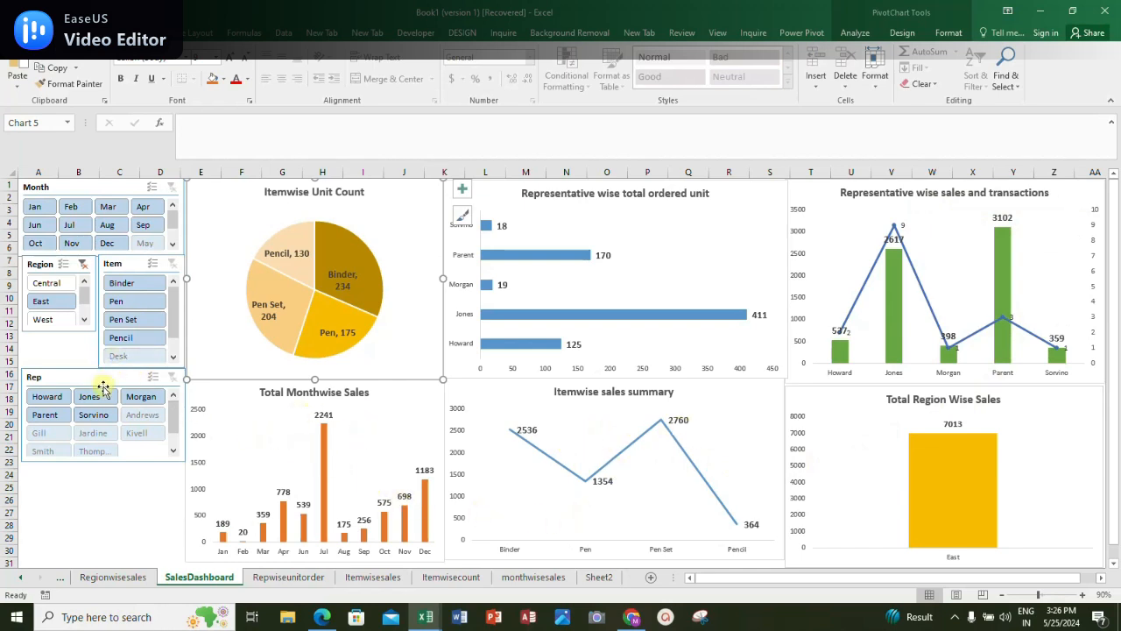
pyautogui.click(67, 321)
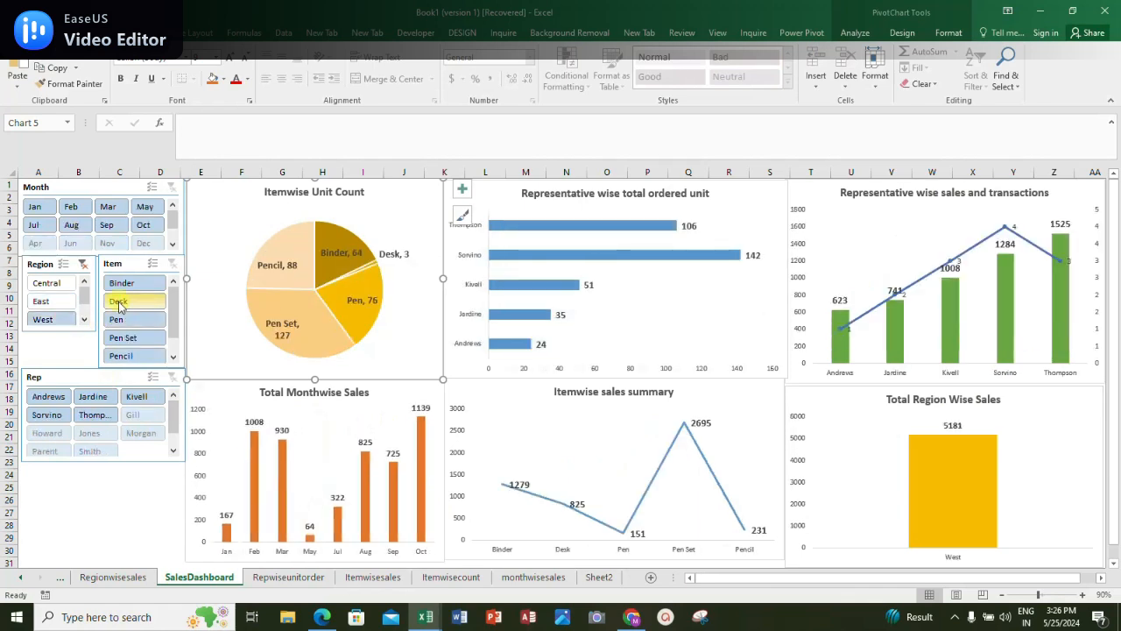
pyautogui.click(82, 264)
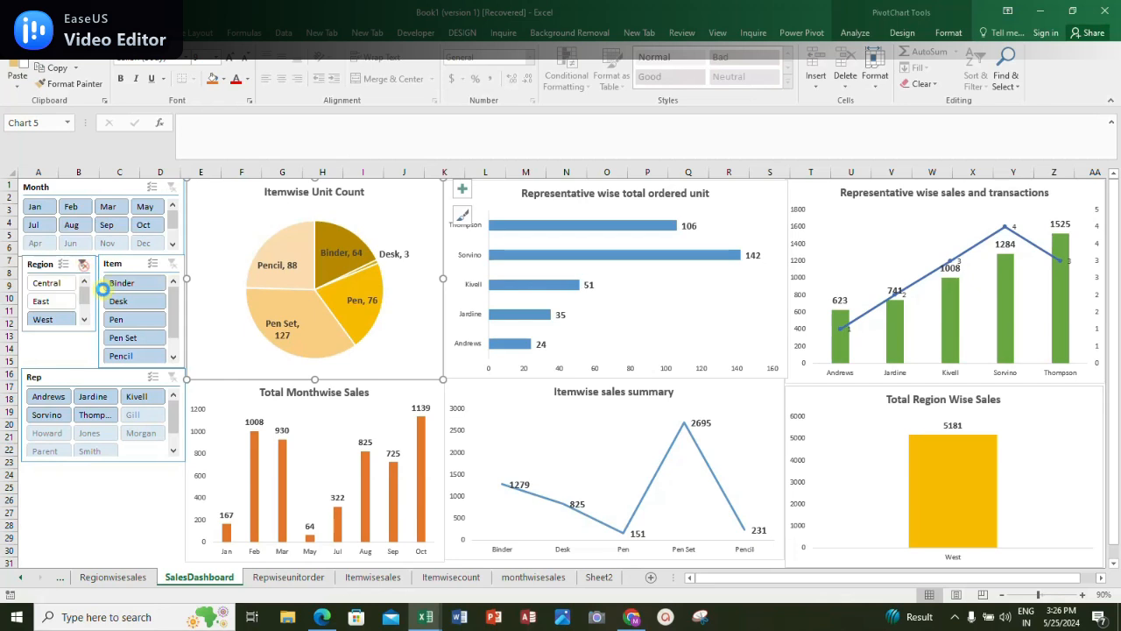
# Filter the dashboard by the items Desk and Pen in turn, combine Pen with Mar, then clear the Month and Item filters
pyautogui.click(127, 303)
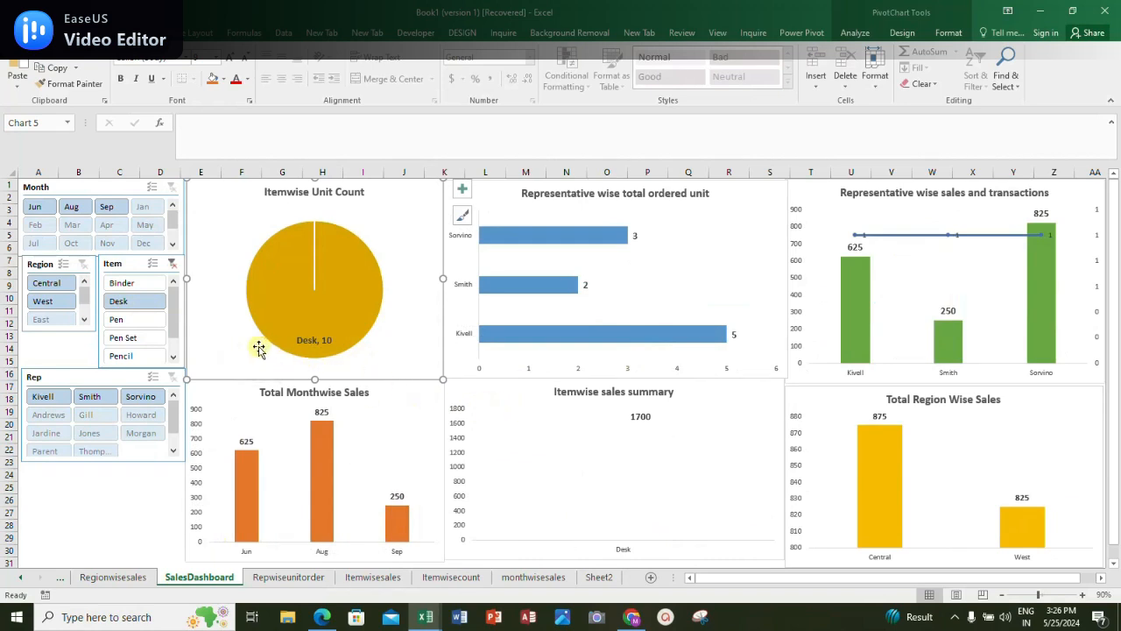
pyautogui.click(140, 320)
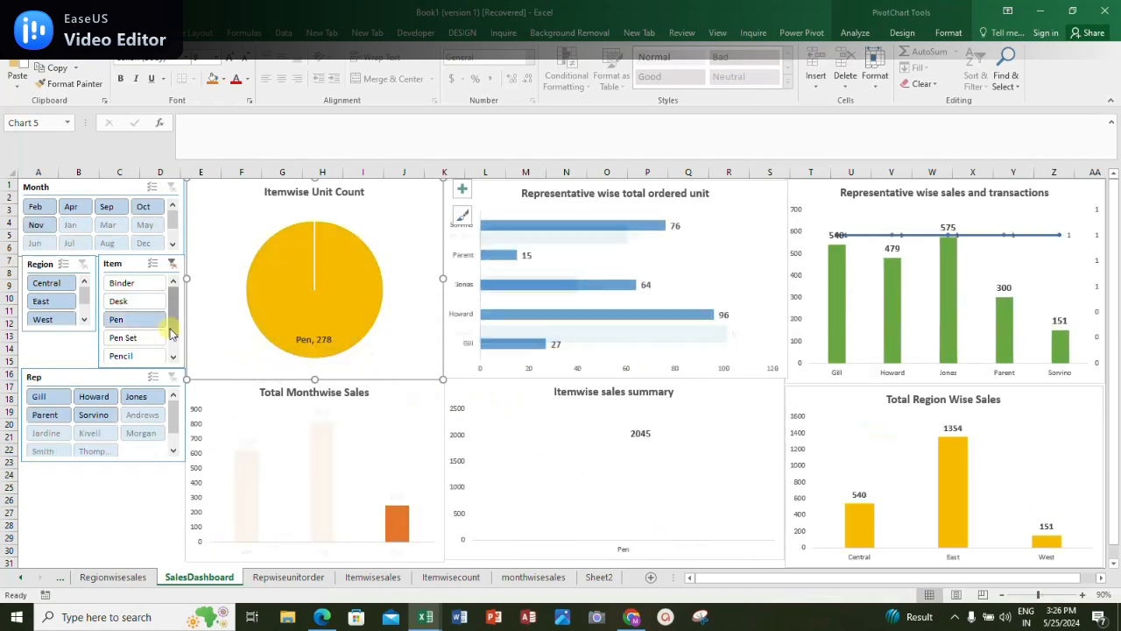
pyautogui.scroll(-1, 494, 430)
pyautogui.scroll(1, 494, 430)
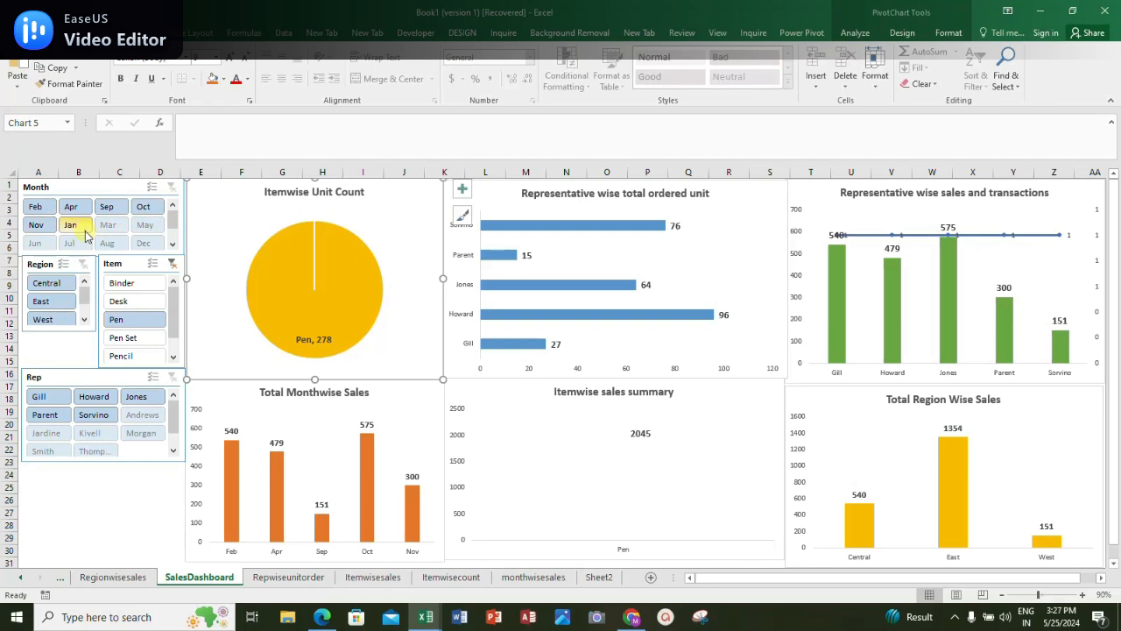
pyautogui.click(111, 227)
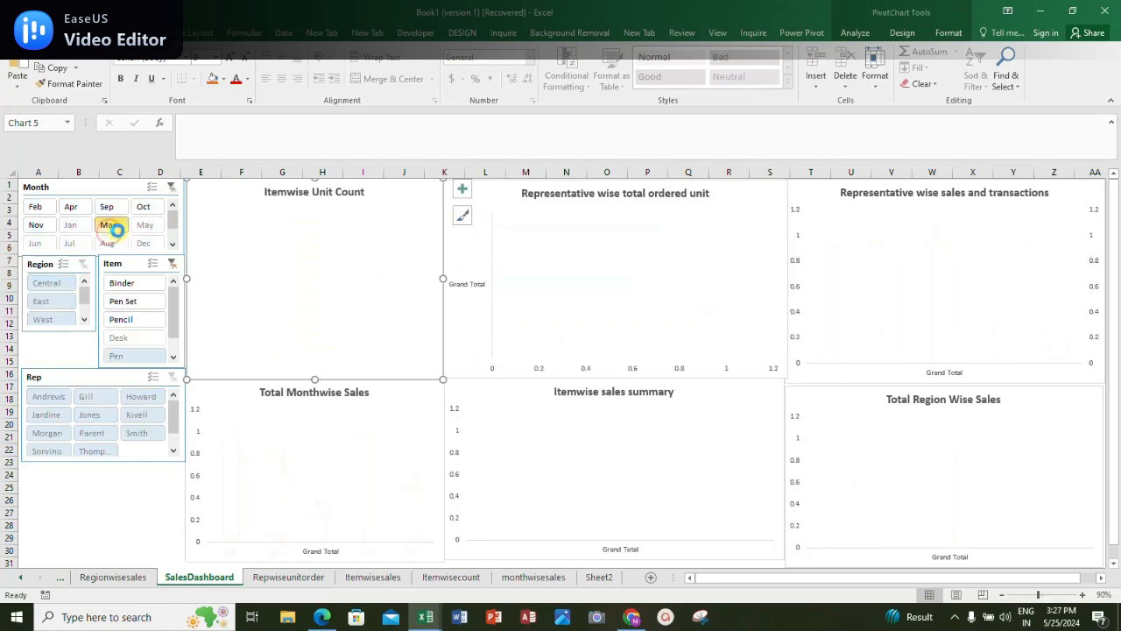
pyautogui.click(171, 187)
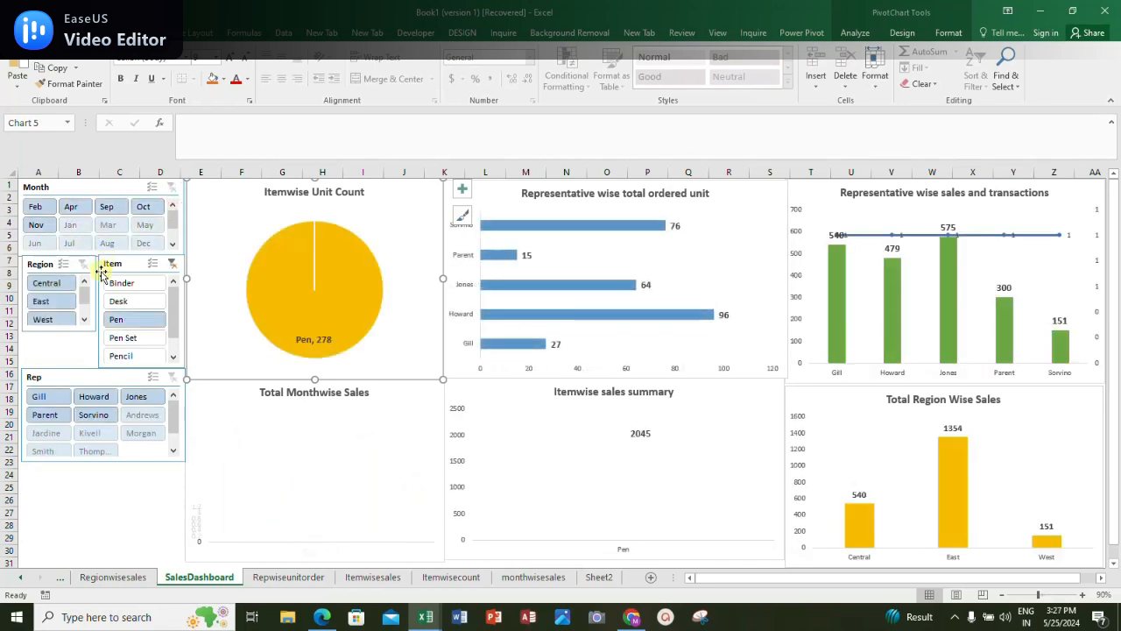
pyautogui.click(173, 265)
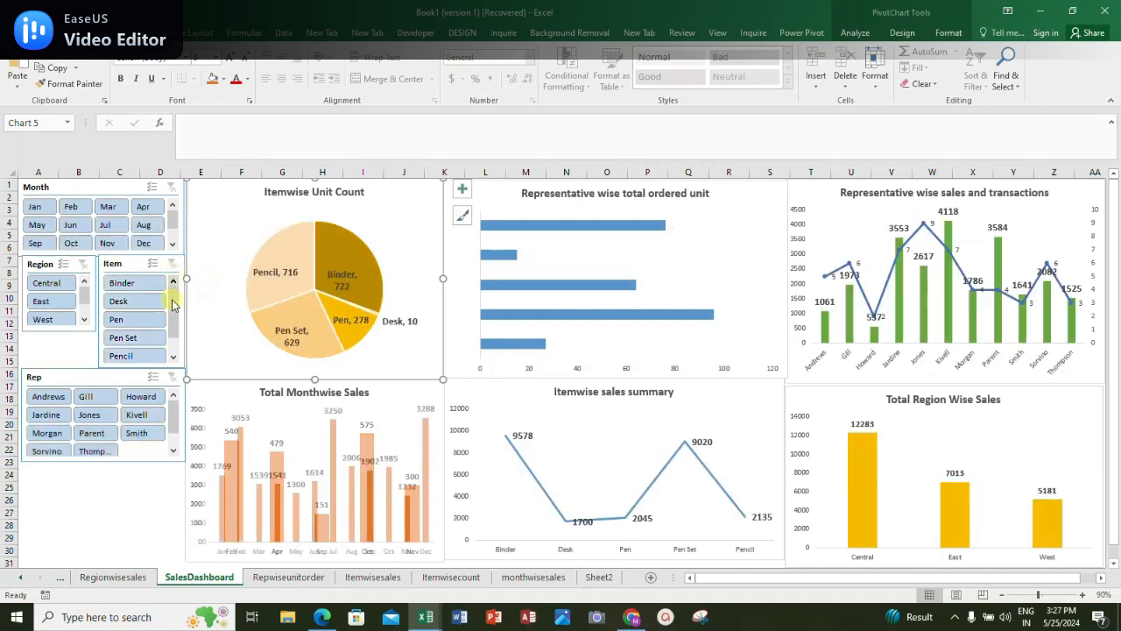
# Filter the dashboard by Pen, Pen Set and Pencil in turn, combine Pencil with one representative, then clear the Item and Rep filters
pyautogui.click(121, 322)
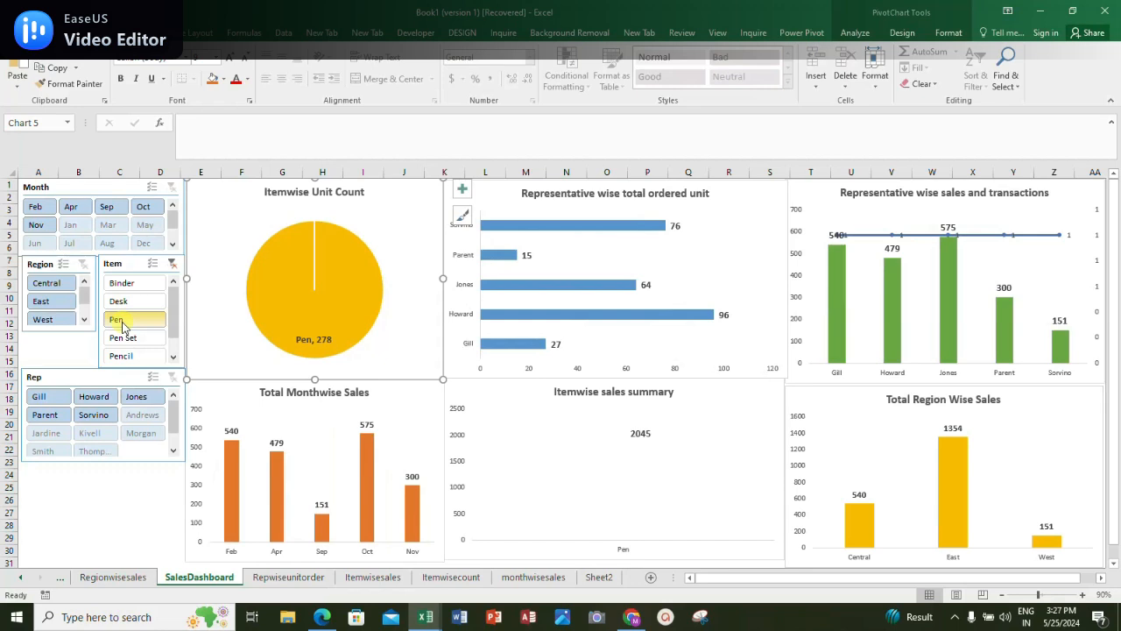
pyautogui.click(120, 341)
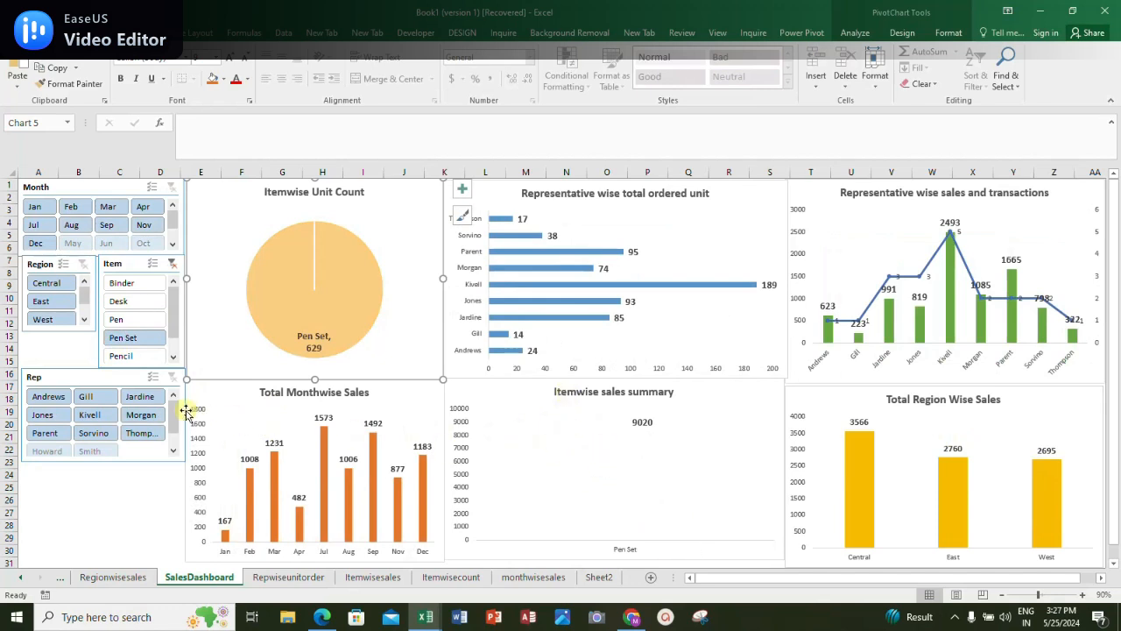
pyautogui.click(127, 359)
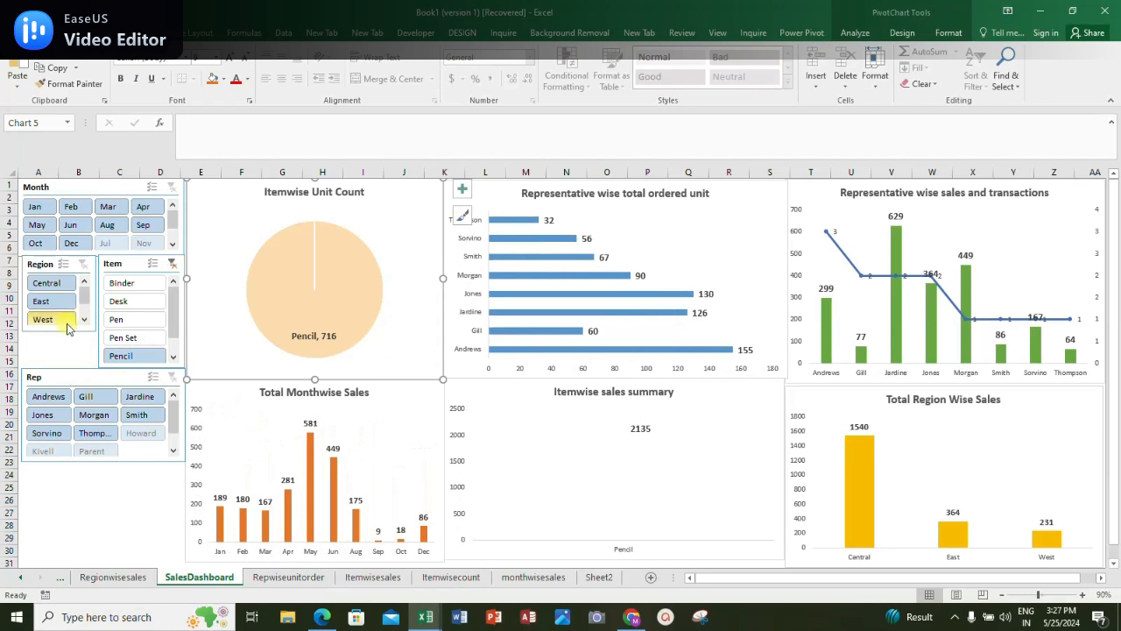
pyautogui.click(92, 433)
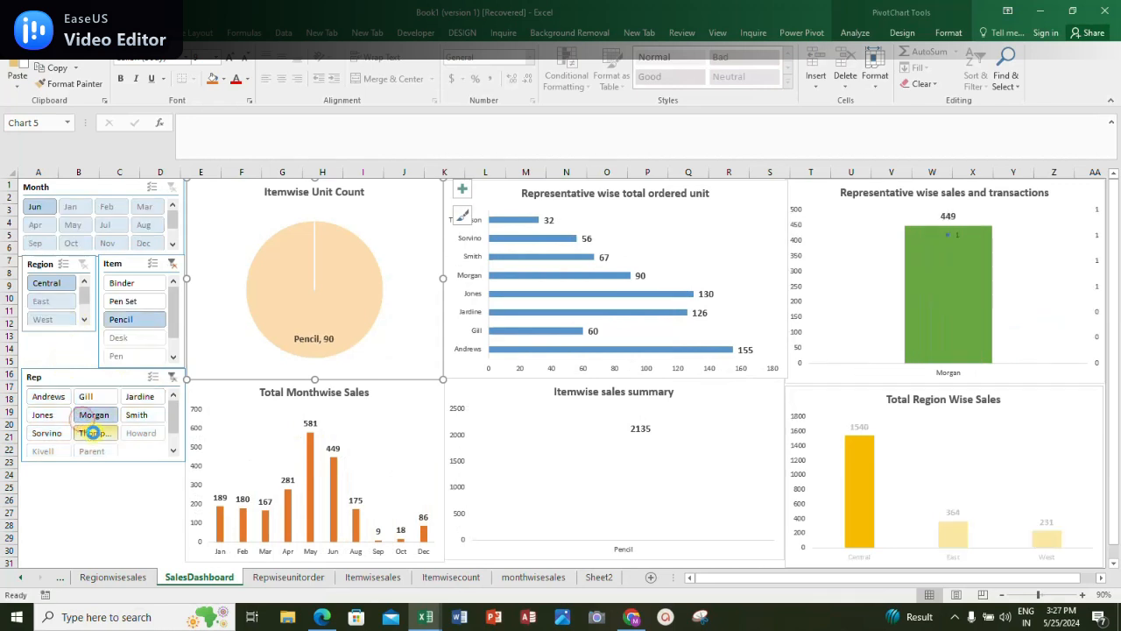
pyautogui.click(171, 265)
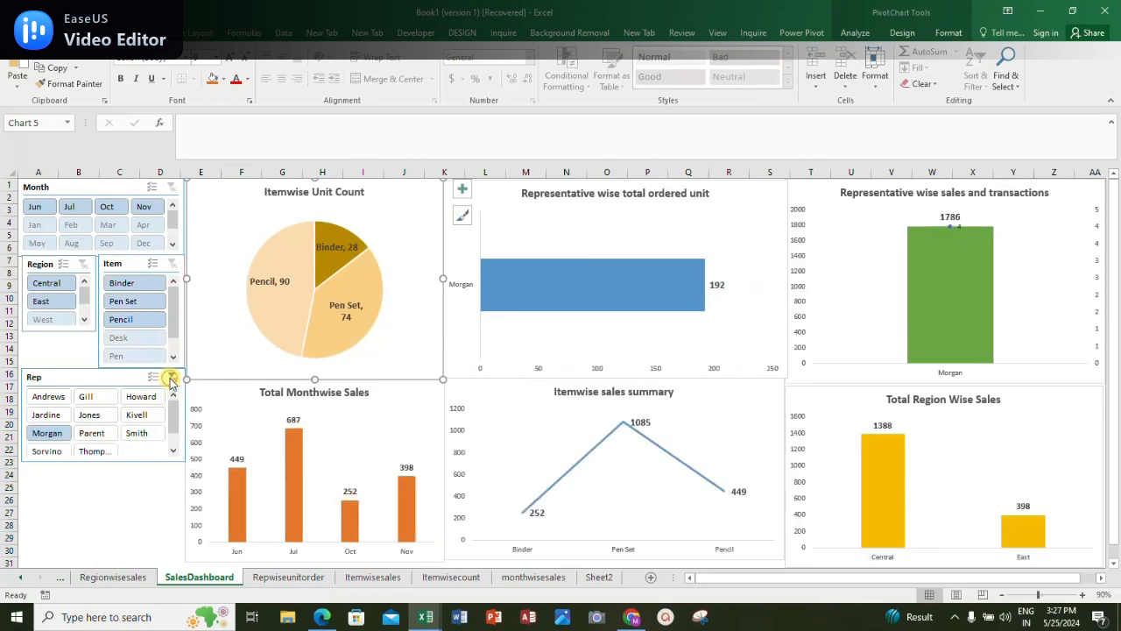
pyautogui.click(171, 377)
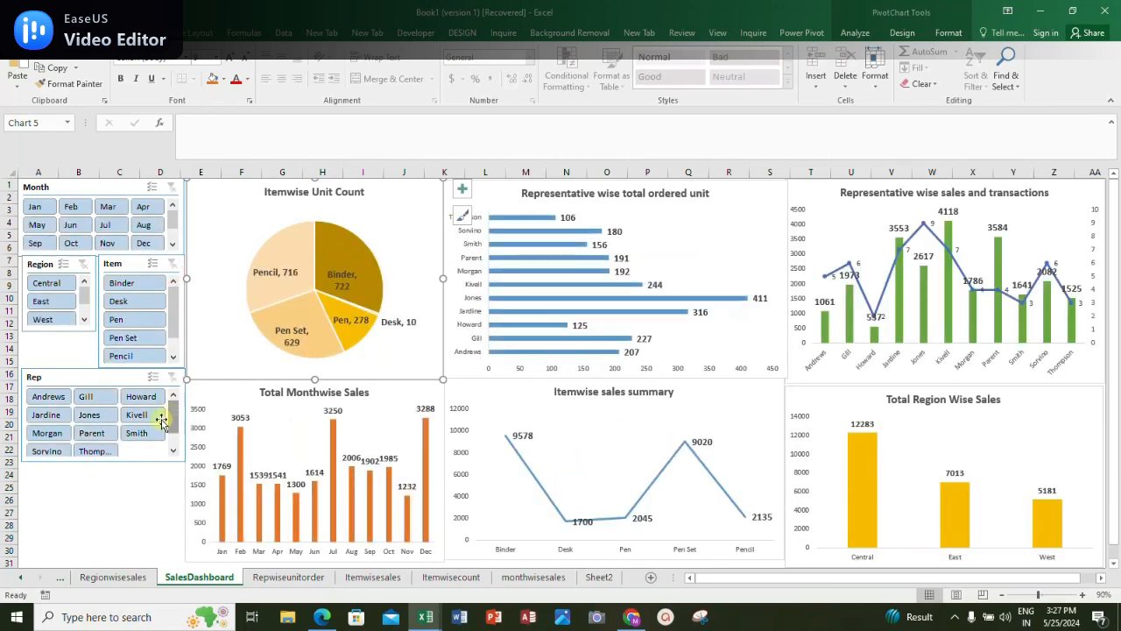
# Test the Rep slicer by filtering the dashboard by several individual representatives in turn, then clear the Rep filter
pyautogui.click(60, 418)
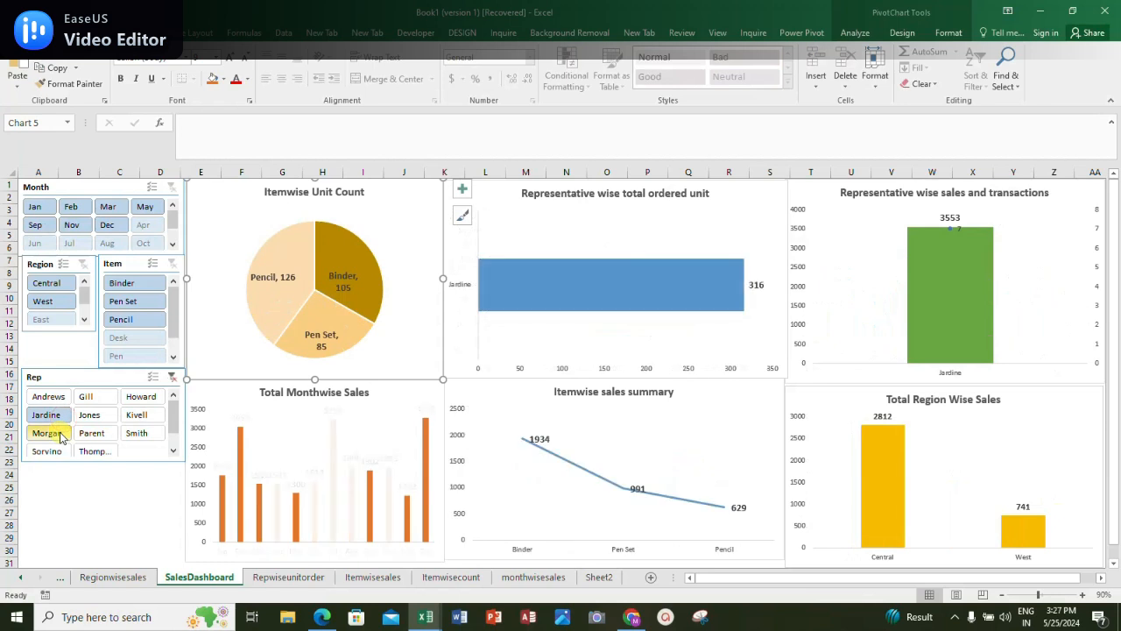
pyautogui.click(60, 435)
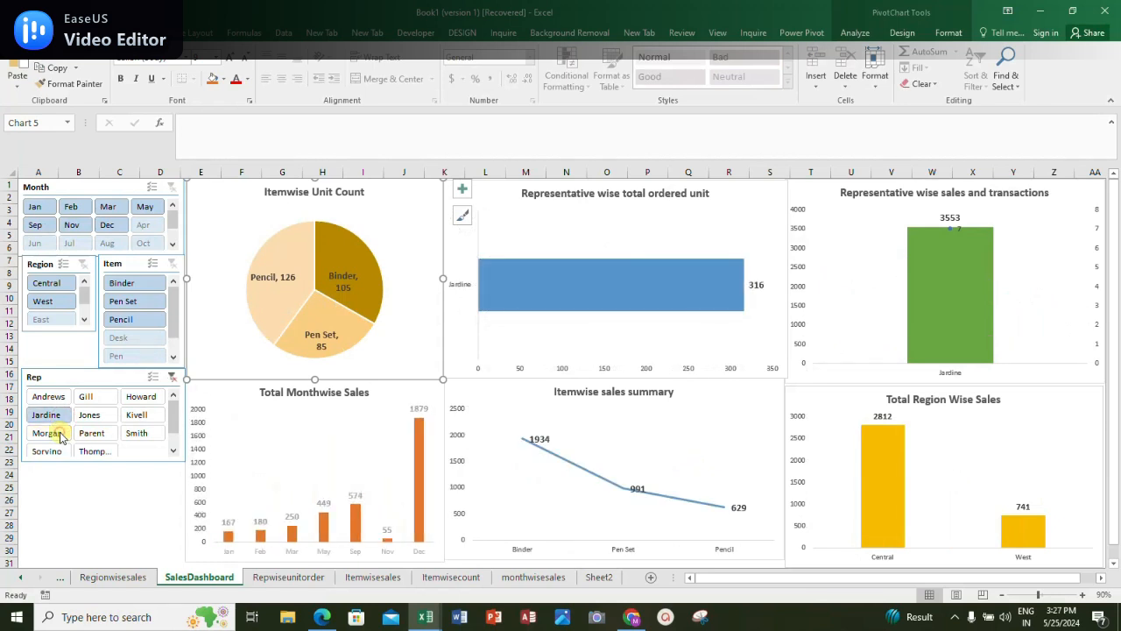
pyautogui.click(135, 414)
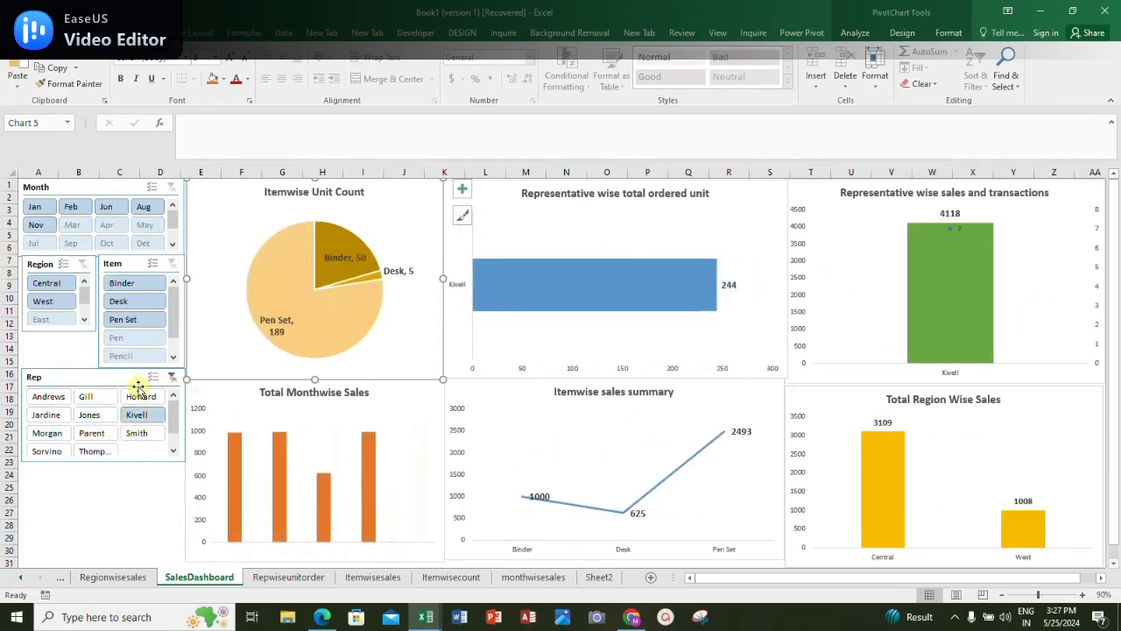
pyautogui.click(140, 395)
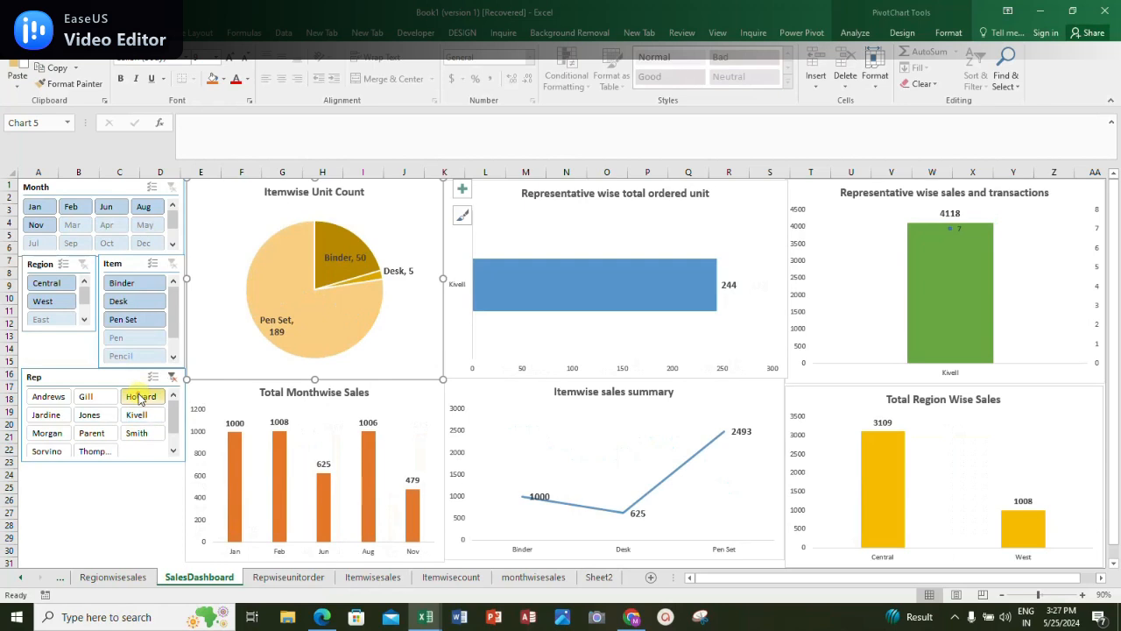
pyautogui.click(87, 431)
pyautogui.click(92, 451)
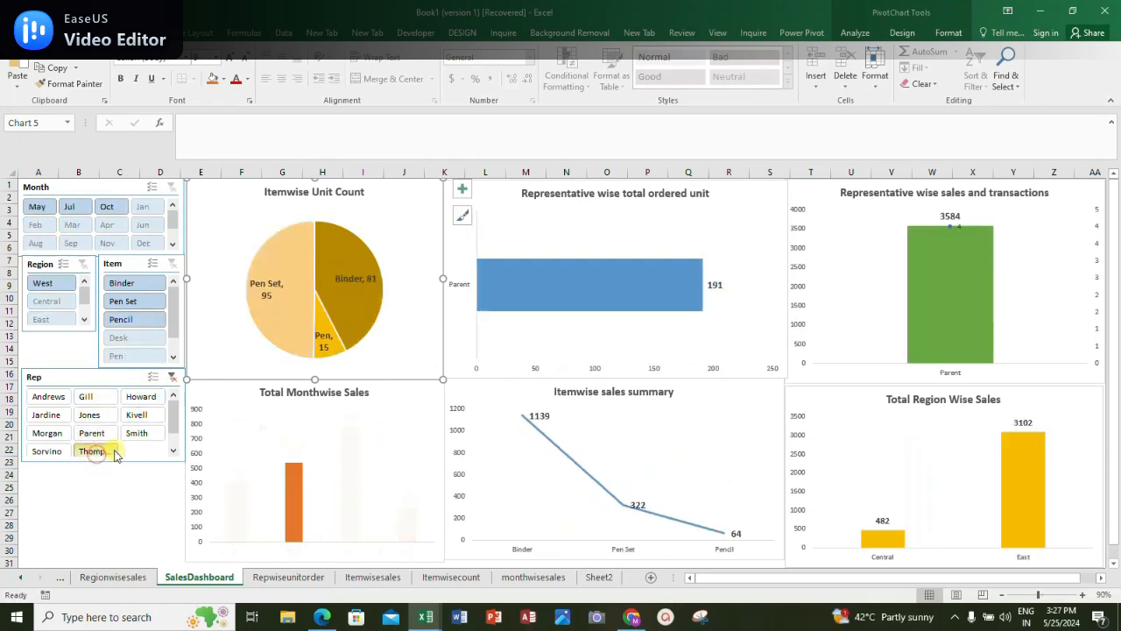
pyautogui.click(45, 415)
pyautogui.click(48, 434)
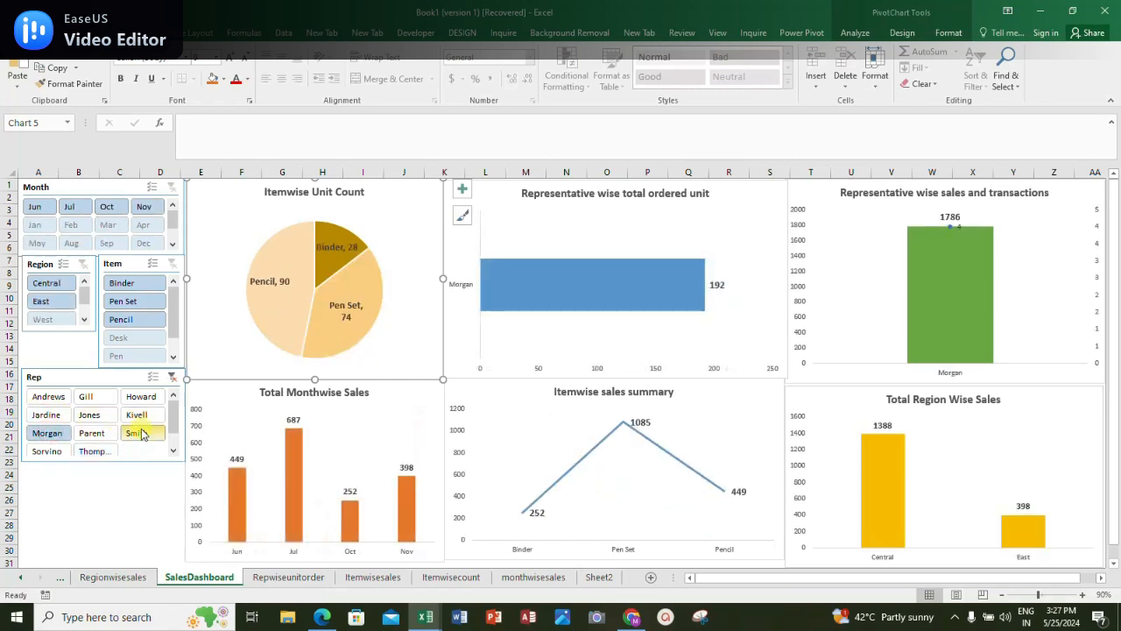
pyautogui.click(140, 432)
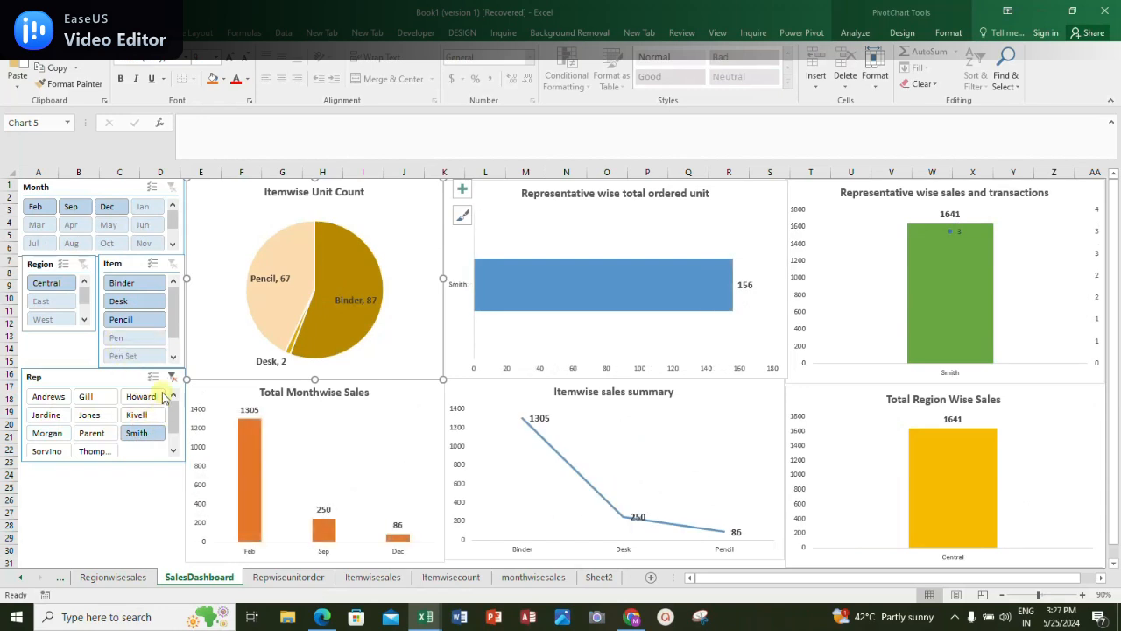
pyautogui.click(173, 378)
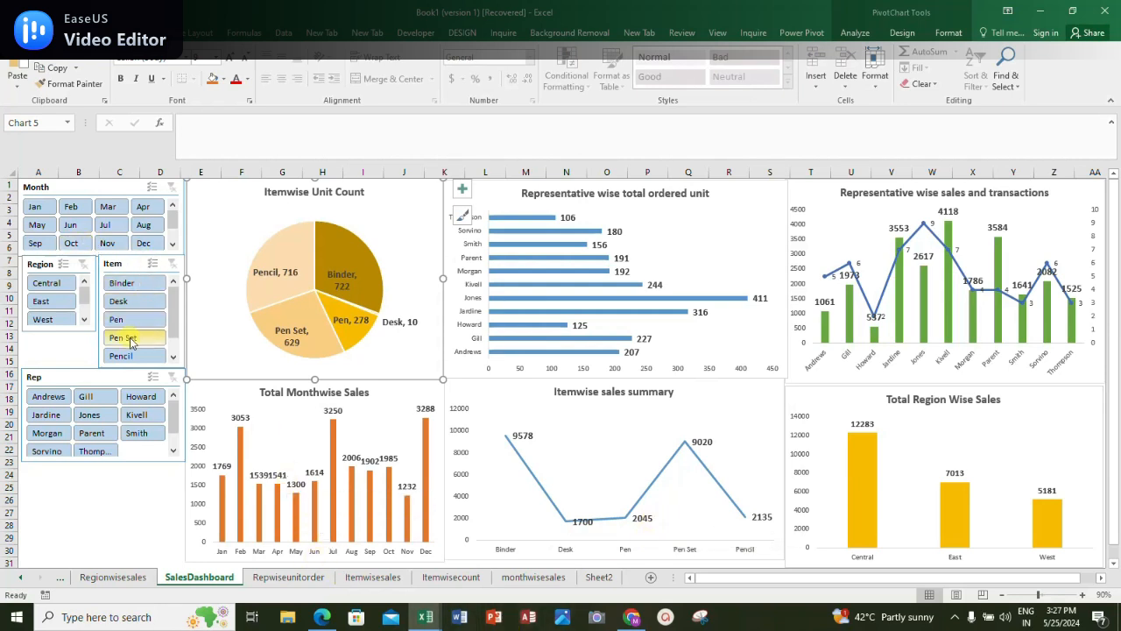
# Filter the dashboard by Central with the Region slicer and check the Regionwisesales, Representativewisesales and Sheet2 sheets against it
pyautogui.click(43, 285)
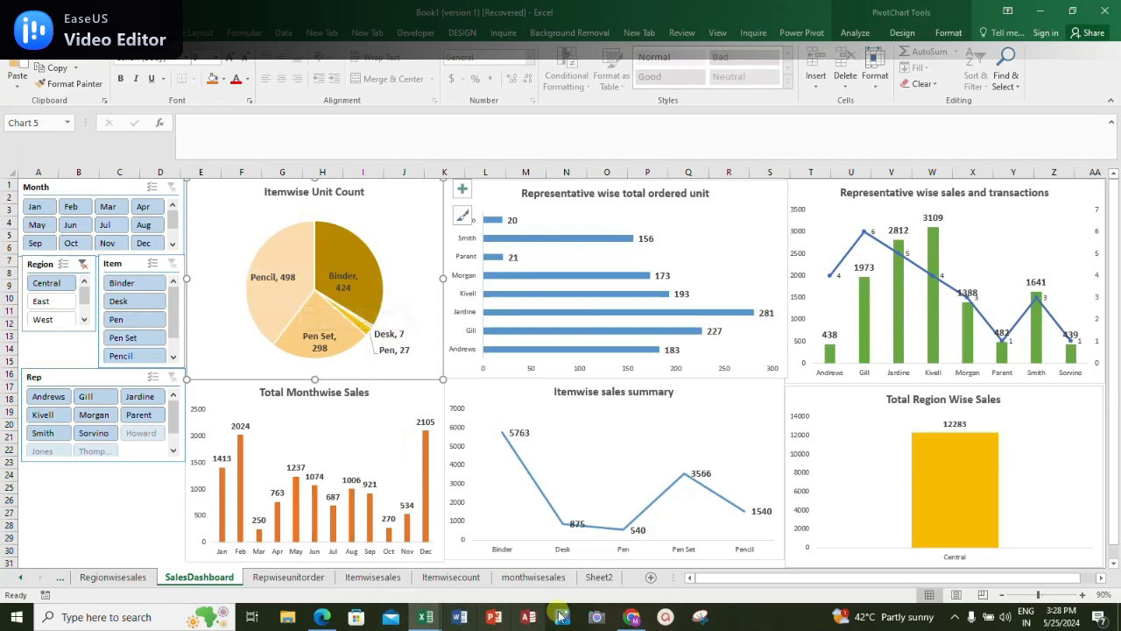
pyautogui.click(96, 581)
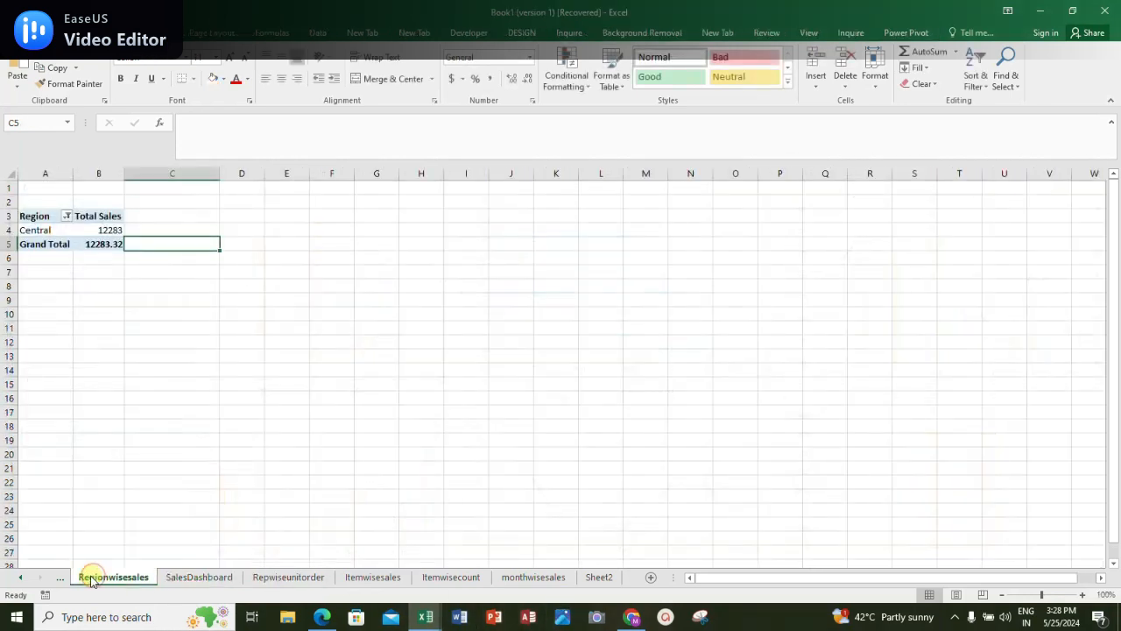
pyautogui.click(25, 578)
pyautogui.click(112, 576)
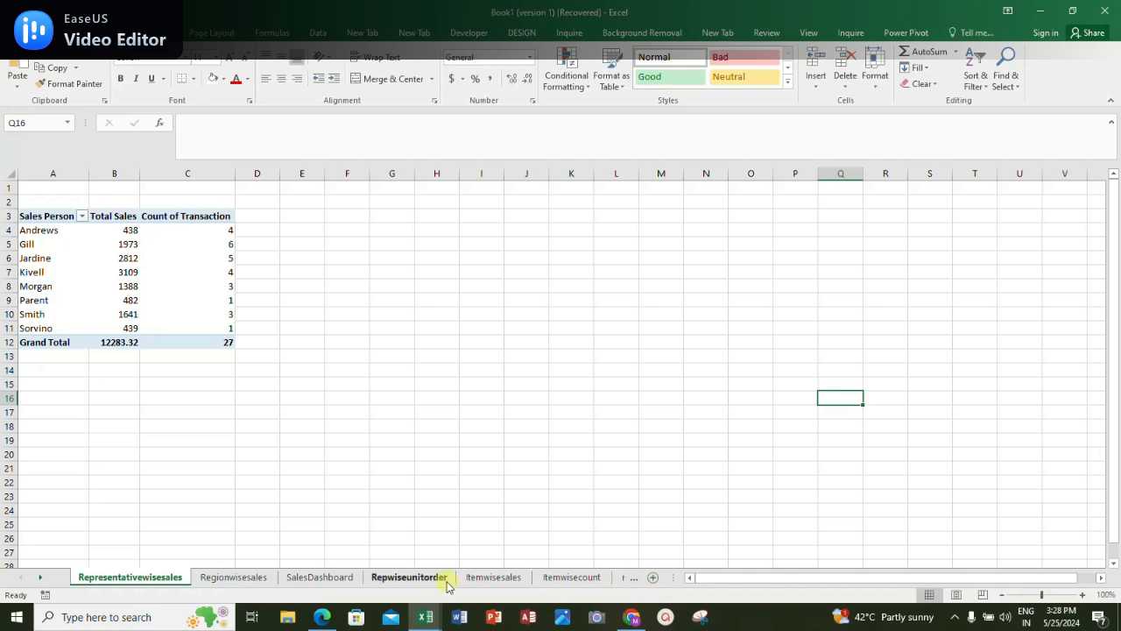
pyautogui.click(41, 578)
pyautogui.click(599, 578)
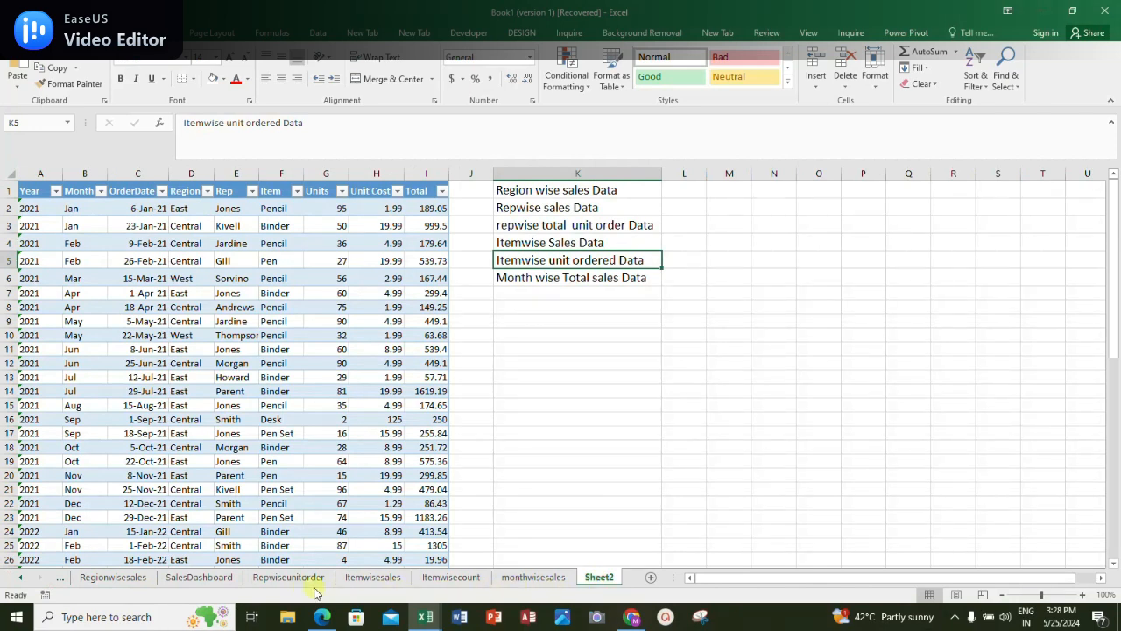
pyautogui.click(195, 580)
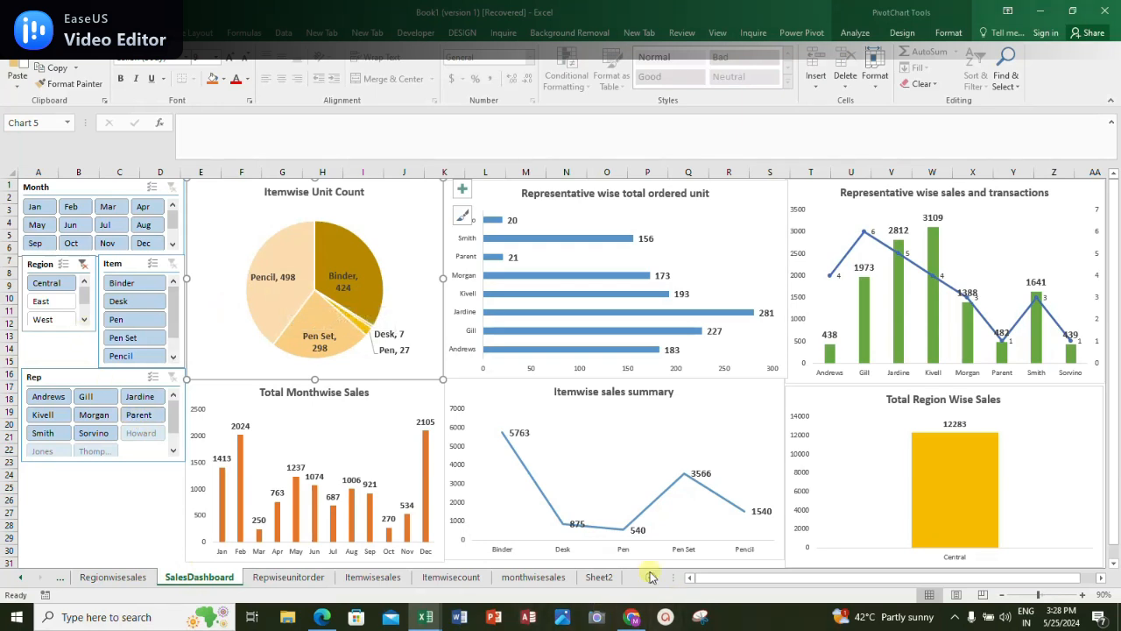
# Filter the Region column of the source sales table on Sheet2 to show only Central
pyautogui.click(601, 578)
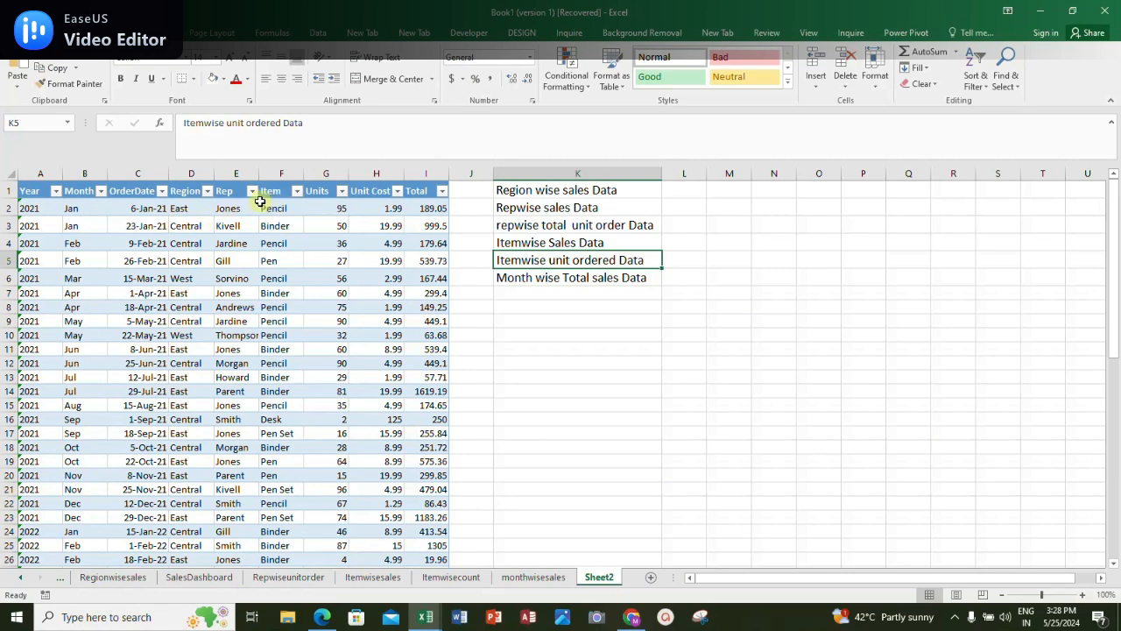
pyautogui.click(207, 192)
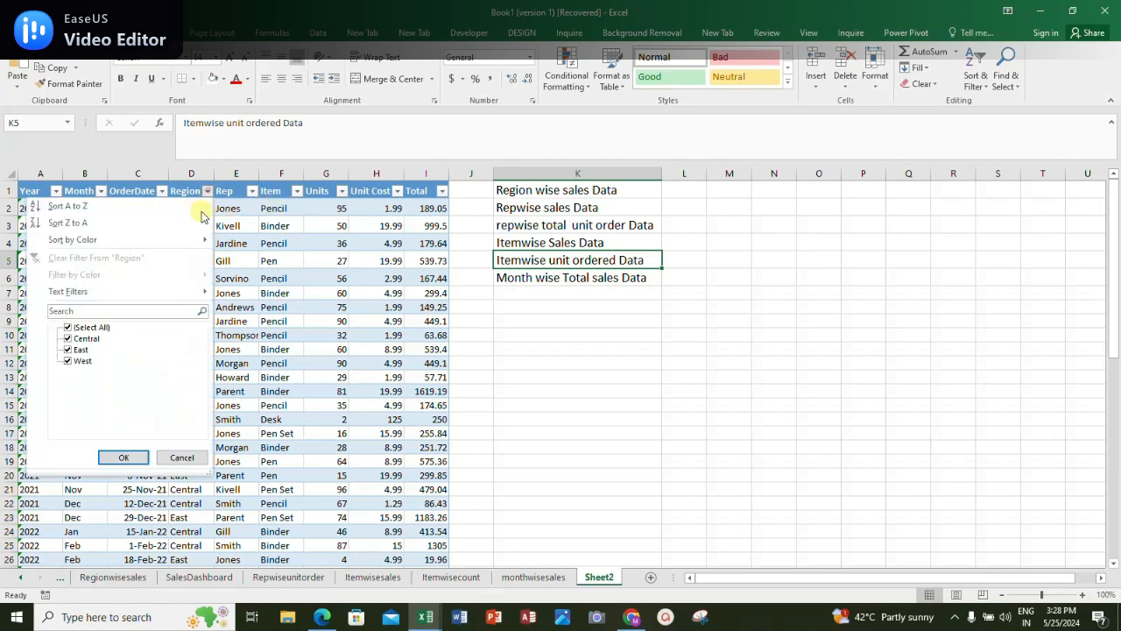
pyautogui.click(68, 328)
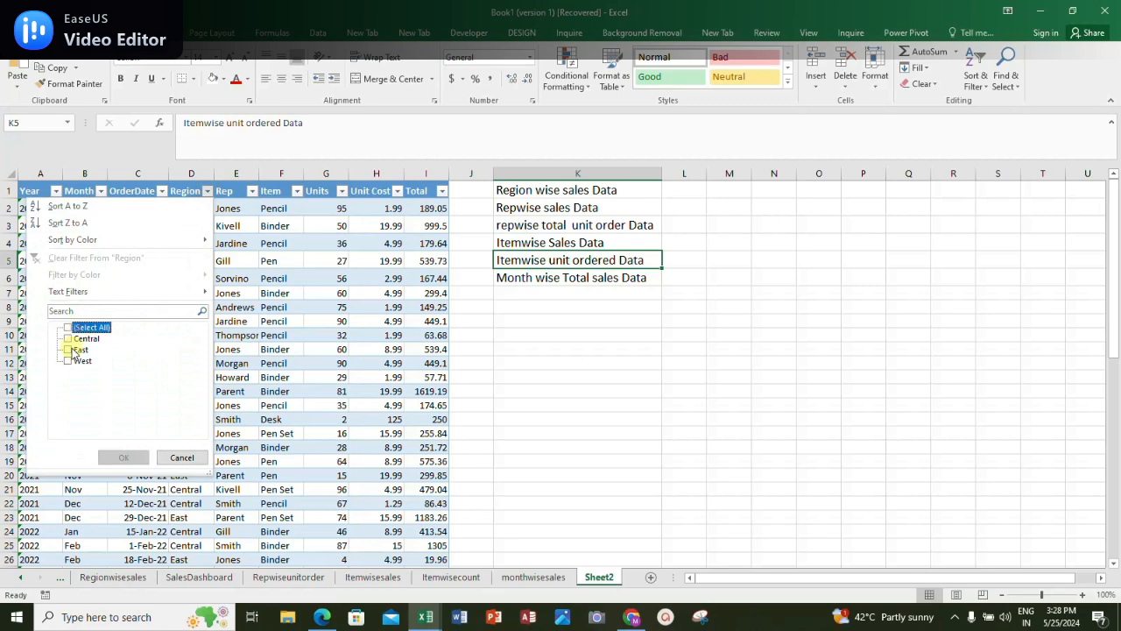
pyautogui.click(68, 338)
pyautogui.click(124, 458)
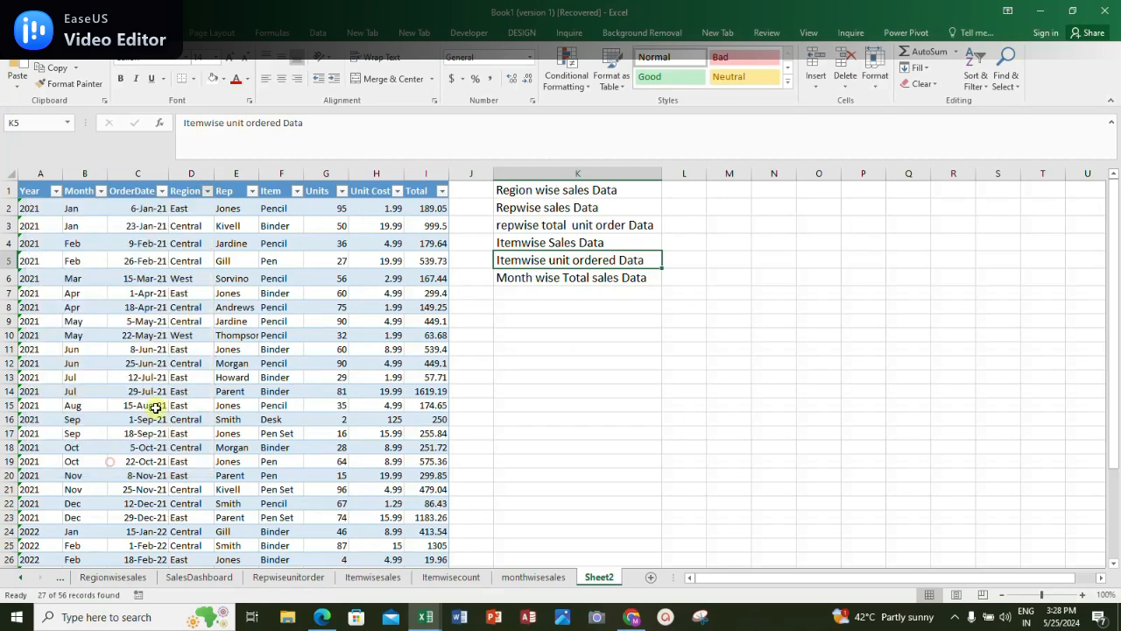
# Filter the source table's Item column to Pencil and check the sum of the filtered Units against the SalesDashboard sheet
pyautogui.click(298, 193)
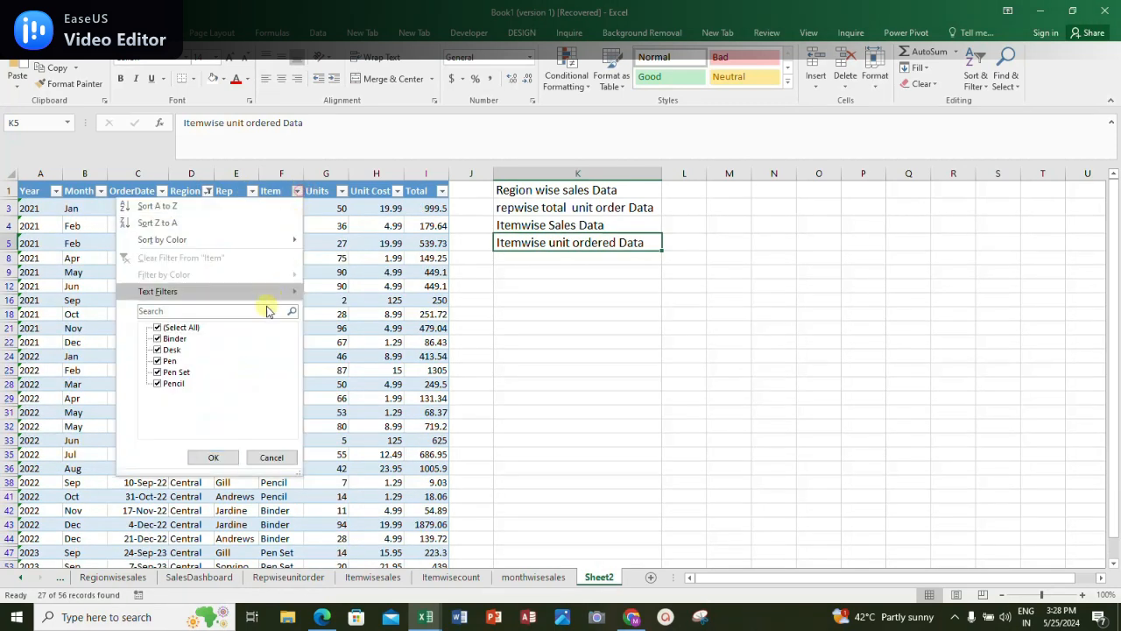
pyautogui.click(158, 327)
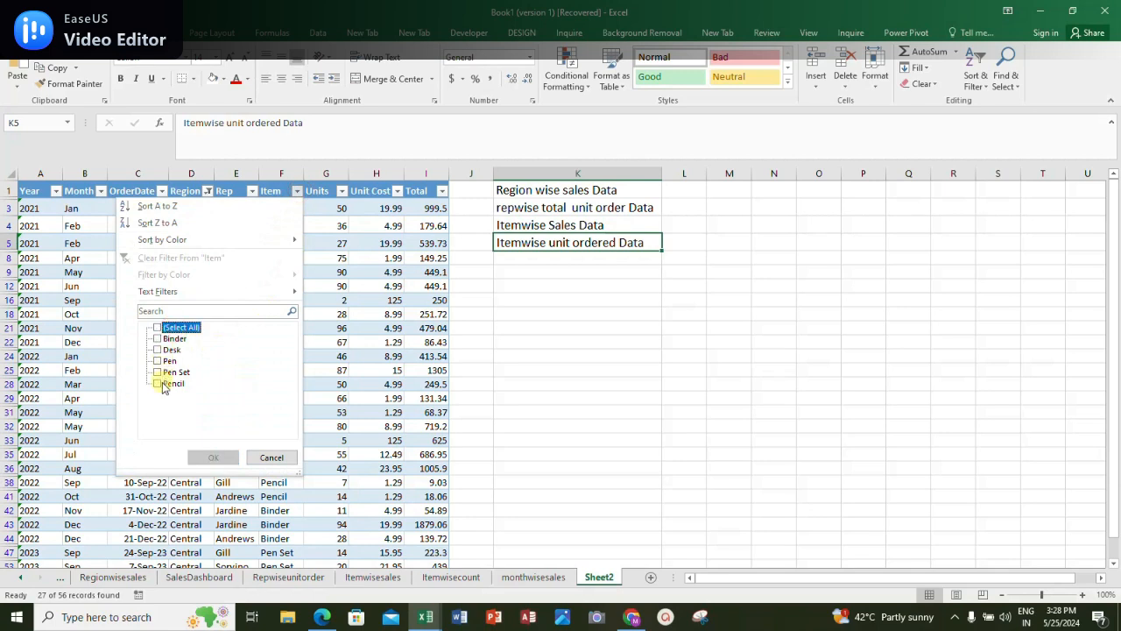
pyautogui.click(159, 384)
pyautogui.click(218, 457)
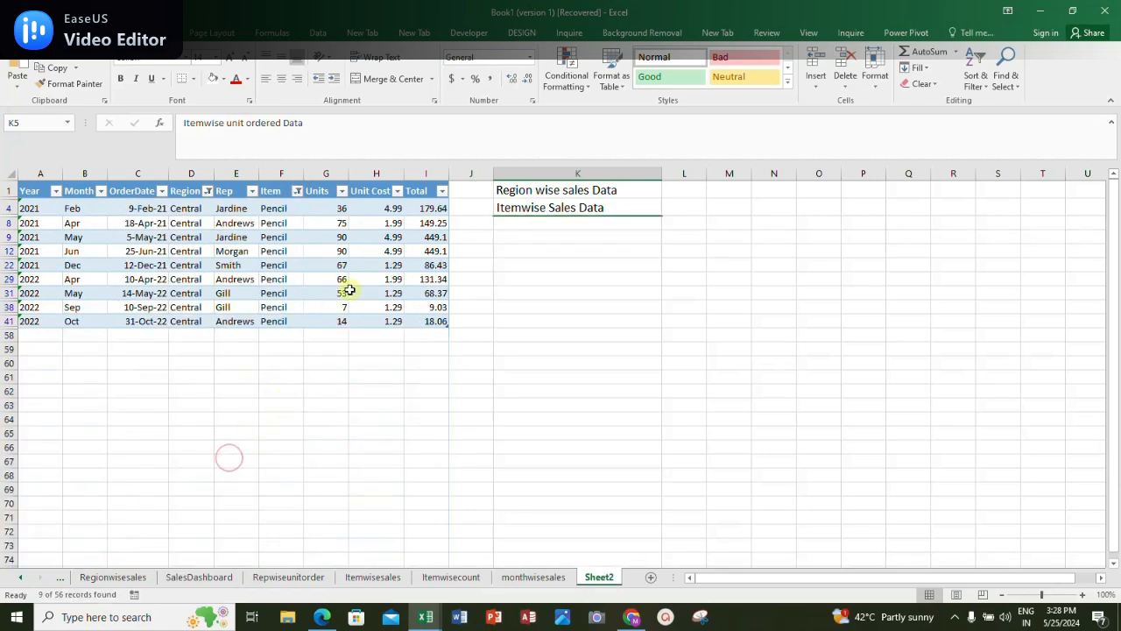
pyautogui.moveTo(338, 213); pyautogui.dragTo(344, 323)
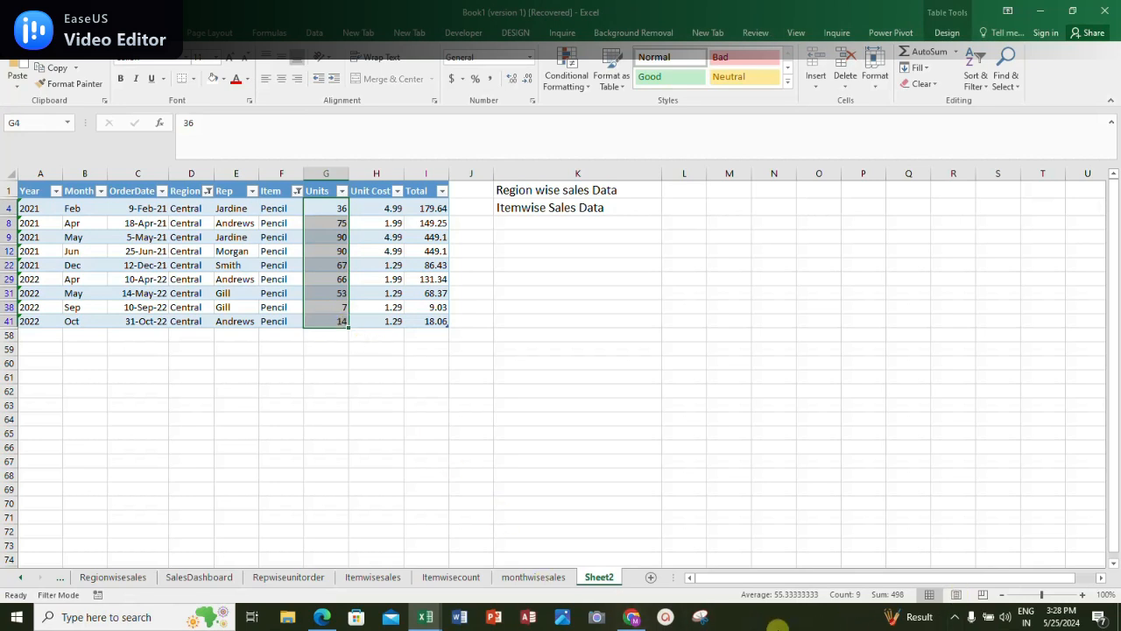
pyautogui.click(223, 580)
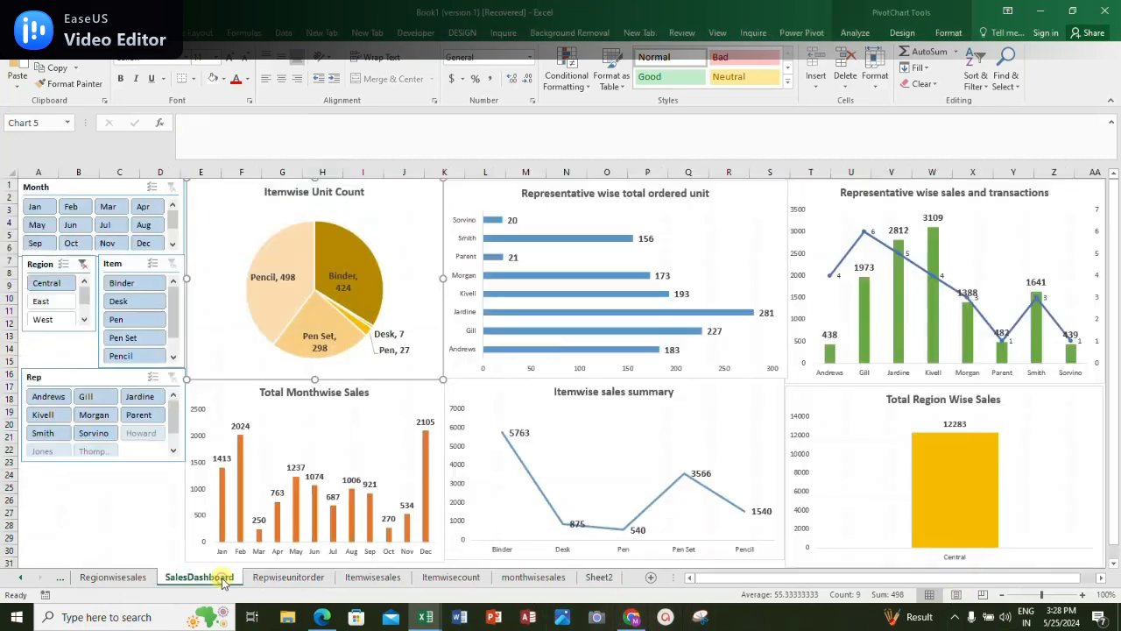